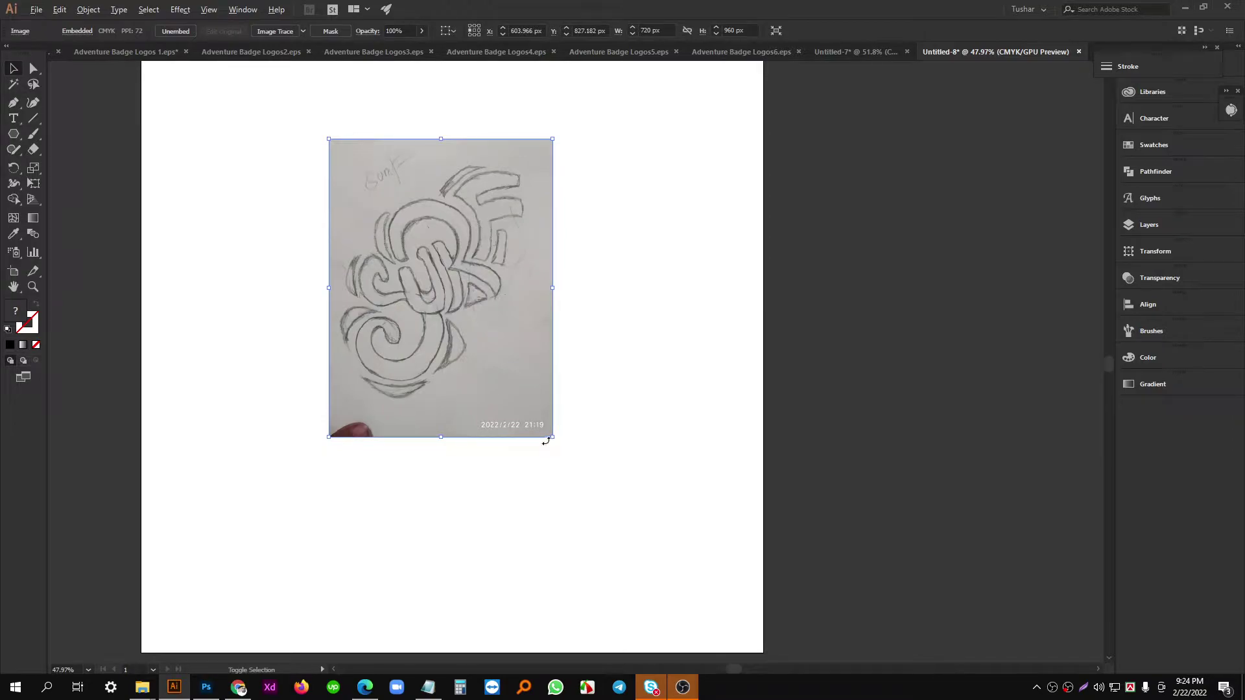
# Enlarge the sketch photo to about 1265 by 1686 px and position it within the artboard.
pyautogui.moveTo(553, 438); pyautogui.dragTo(691, 570)
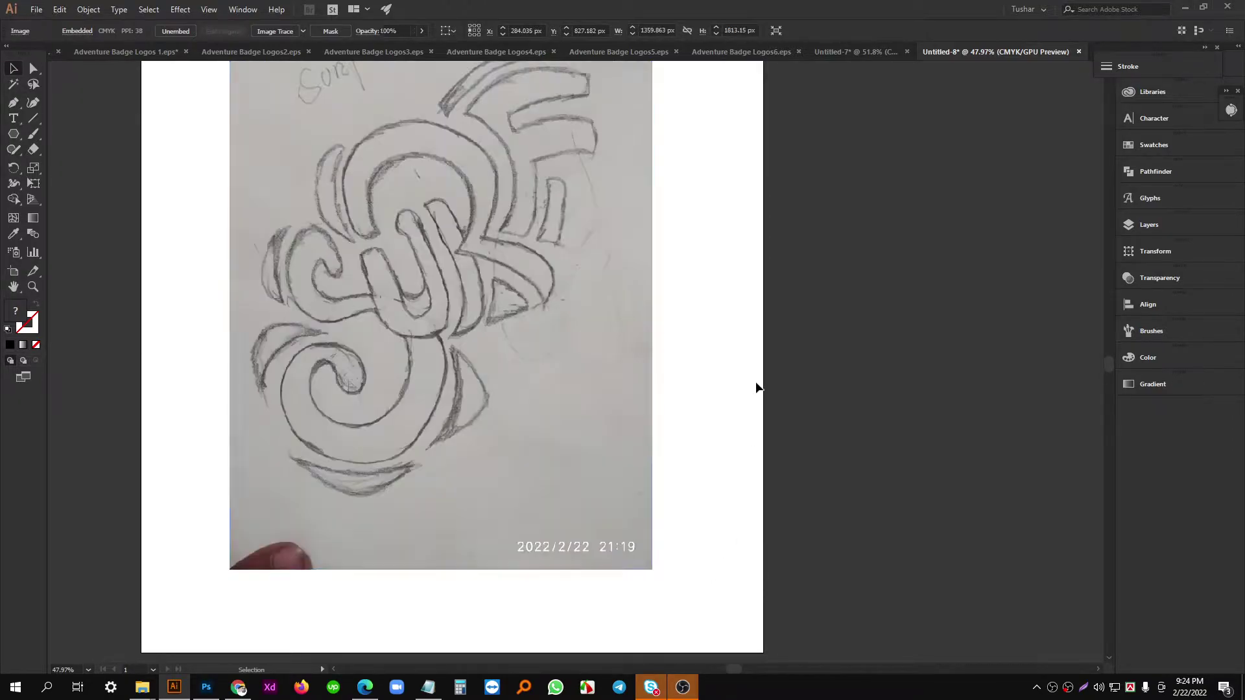
pyautogui.click(756, 387)
pyautogui.scroll(-1, 723, 396)
pyautogui.moveTo(663, 401); pyautogui.dragTo(660, 441)
pyautogui.scroll(2, 680, 411)
pyautogui.moveTo(715, 411); pyautogui.dragTo(714, 375)
pyautogui.moveTo(579, 272); pyautogui.dragTo(586, 303)
pyautogui.moveTo(674, 345); pyautogui.dragTo(663, 347)
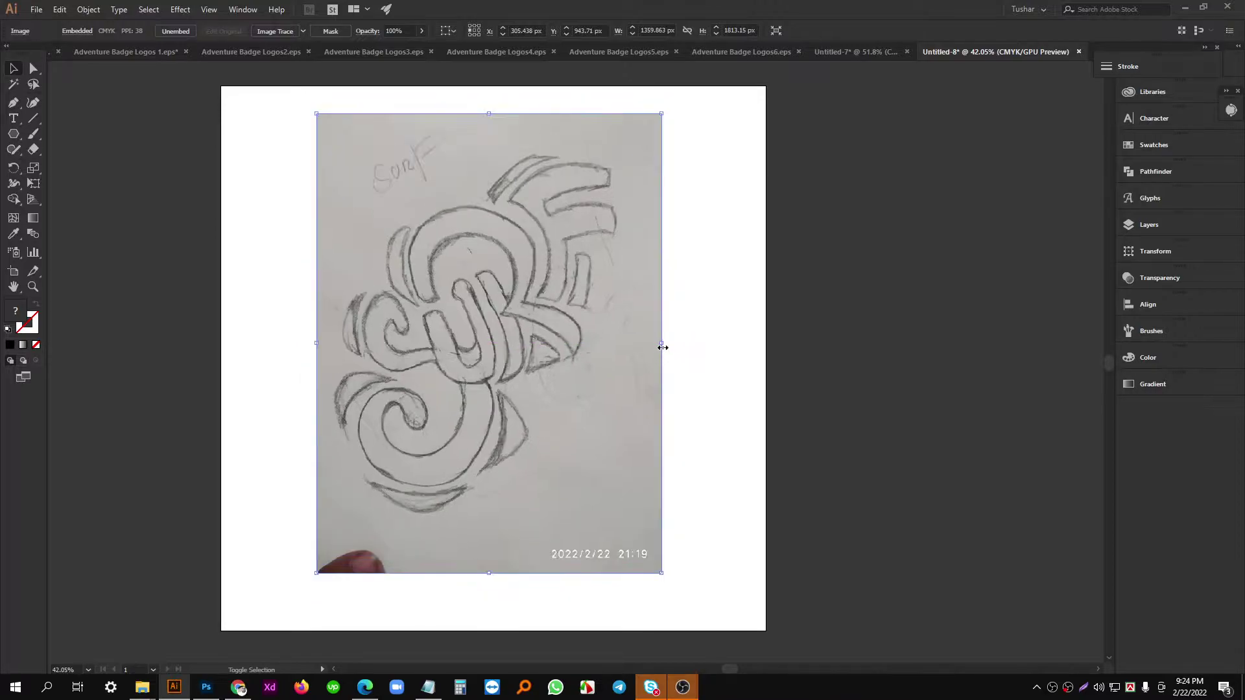
# Lower the sketch photo's opacity to 47% and lock it as a tracing template.
pyautogui.click(421, 31)
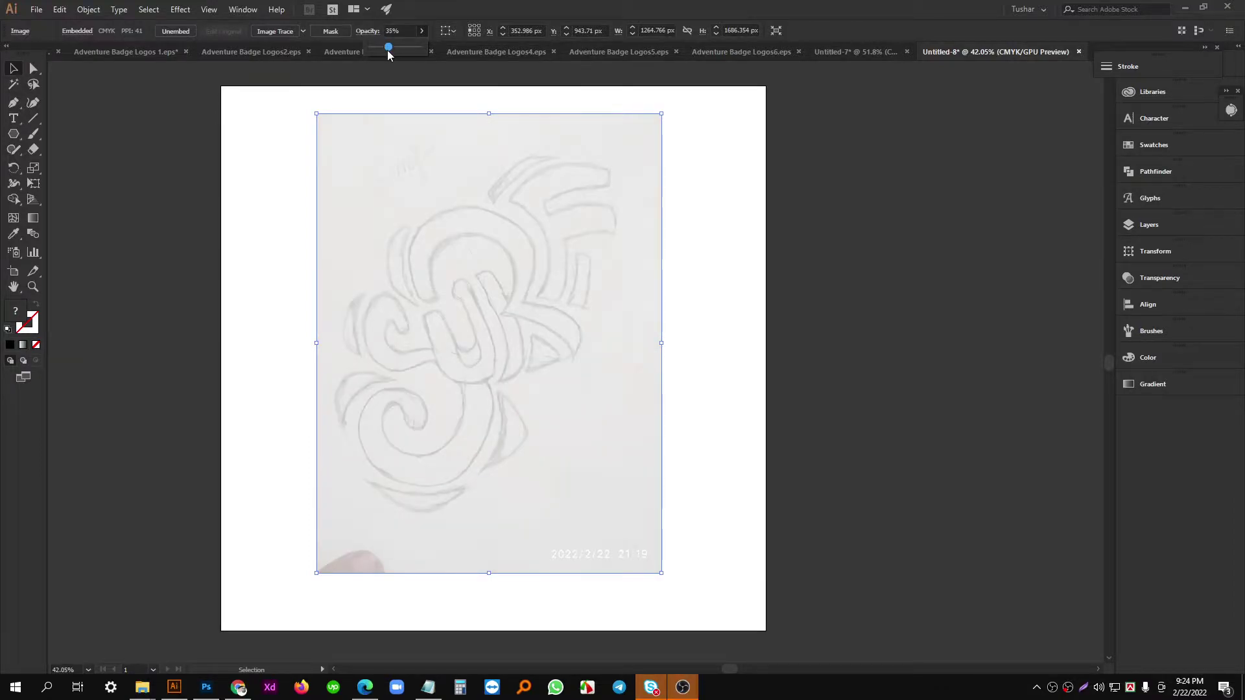
pyautogui.moveTo(387, 50); pyautogui.dragTo(394, 51)
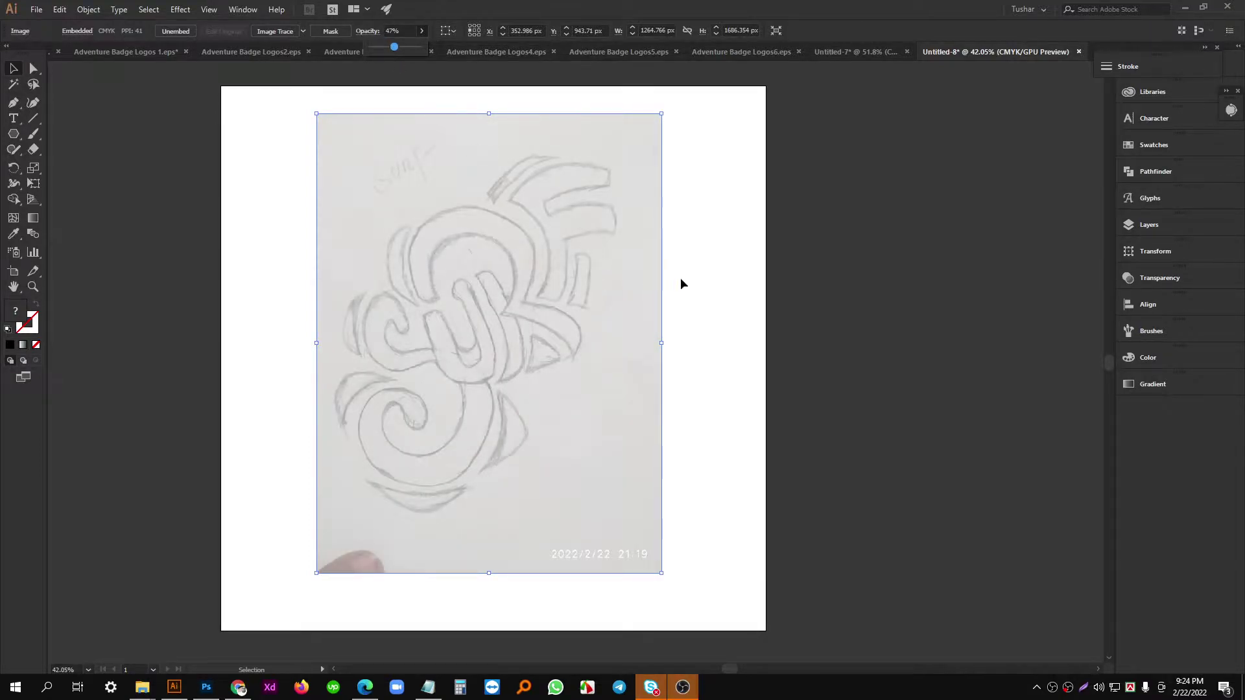
pyautogui.press('a')
pyautogui.hotkey('ctrl', '2')
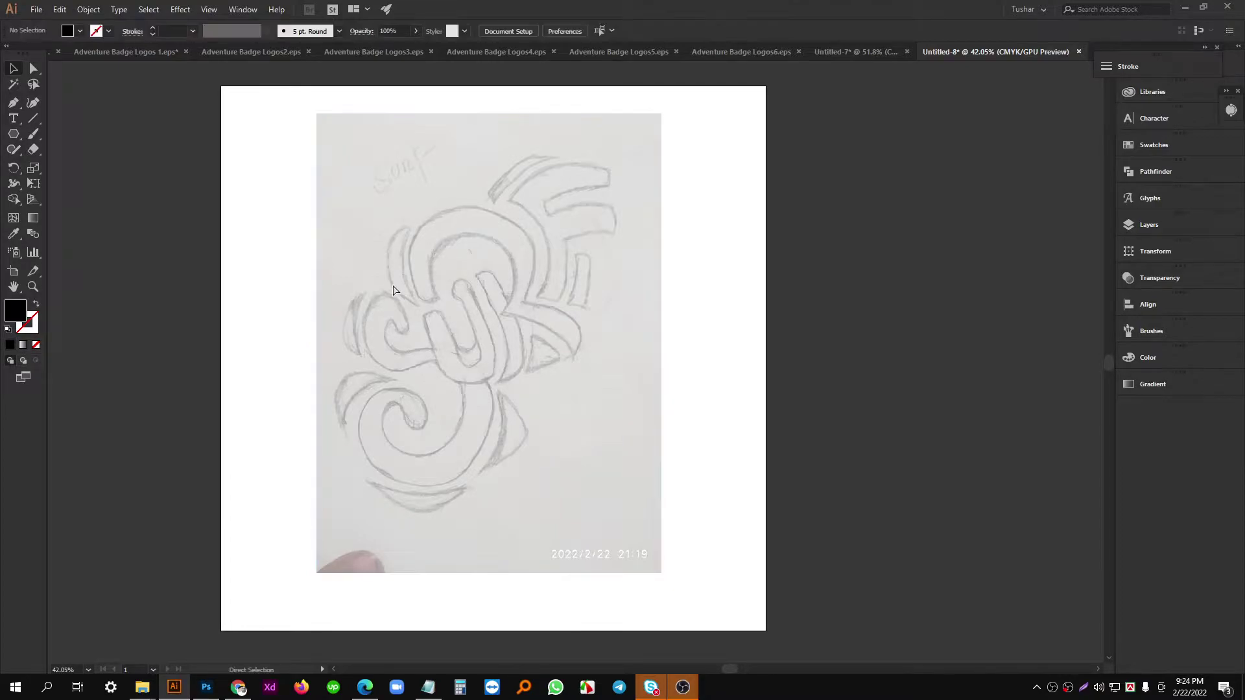
# Start a Pen path around the inner tip of the S's lower spiral and swap fill and stroke to outline only.
pyautogui.moveTo(423, 361); pyautogui.dragTo(458, 386)
pyautogui.scroll(3, 480, 383)
pyautogui.moveTo(524, 356); pyautogui.dragTo(507, 277)
pyautogui.scroll(1, 506, 276)
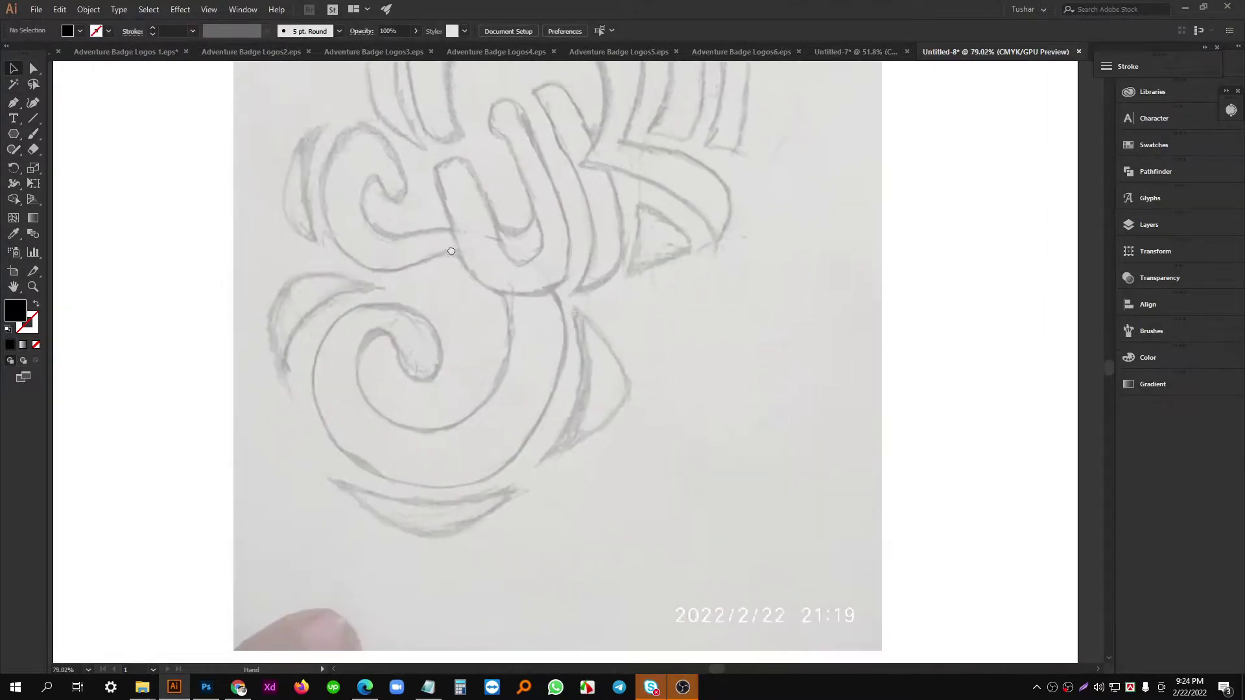
pyautogui.moveTo(447, 343); pyautogui.dragTo(648, 392)
pyautogui.moveTo(395, 331); pyautogui.dragTo(455, 349)
pyautogui.moveTo(454, 348); pyautogui.dragTo(350, 350)
pyautogui.moveTo(382, 351); pyautogui.dragTo(284, 464)
pyautogui.scroll(4, 284, 463)
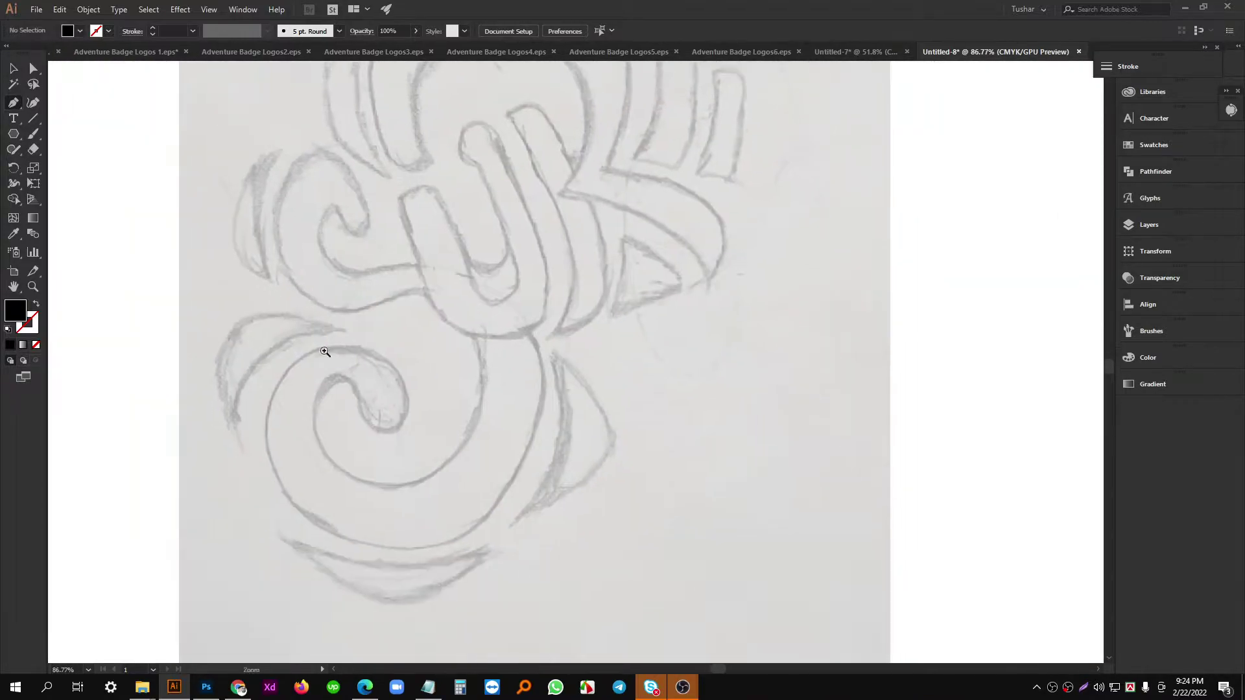
pyautogui.scroll(1, 478, 398)
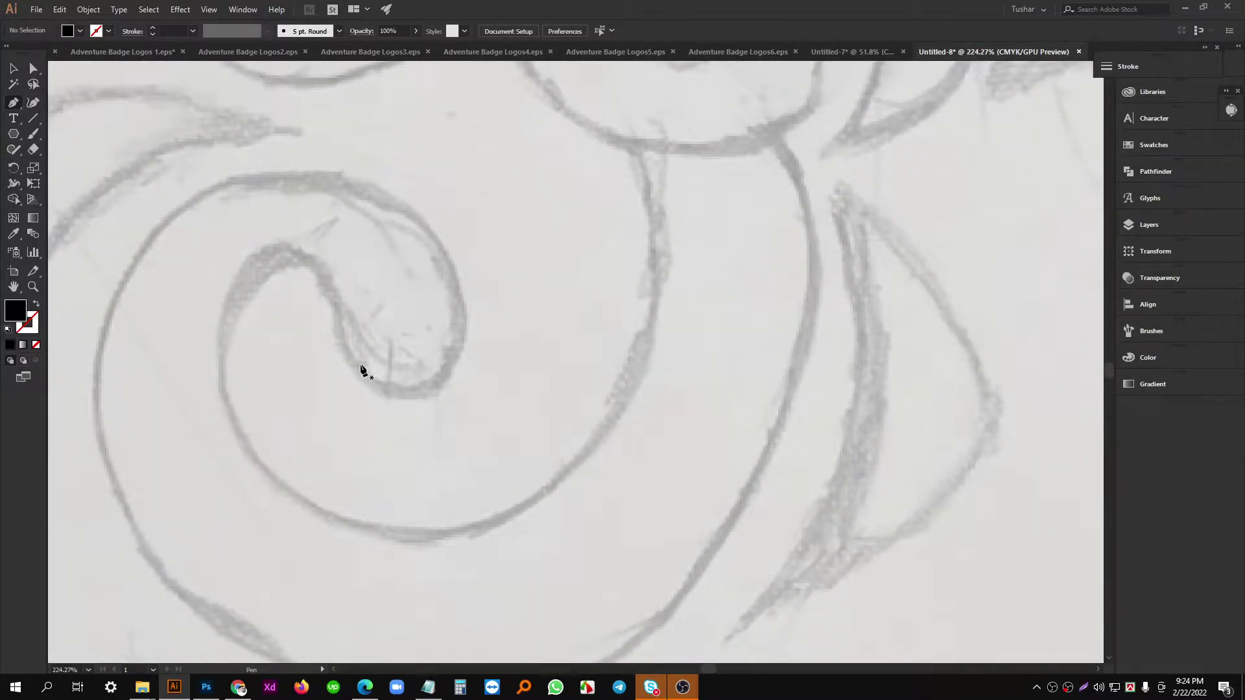
pyautogui.scroll(-4, 330, 362)
pyautogui.scroll(3, 392, 370)
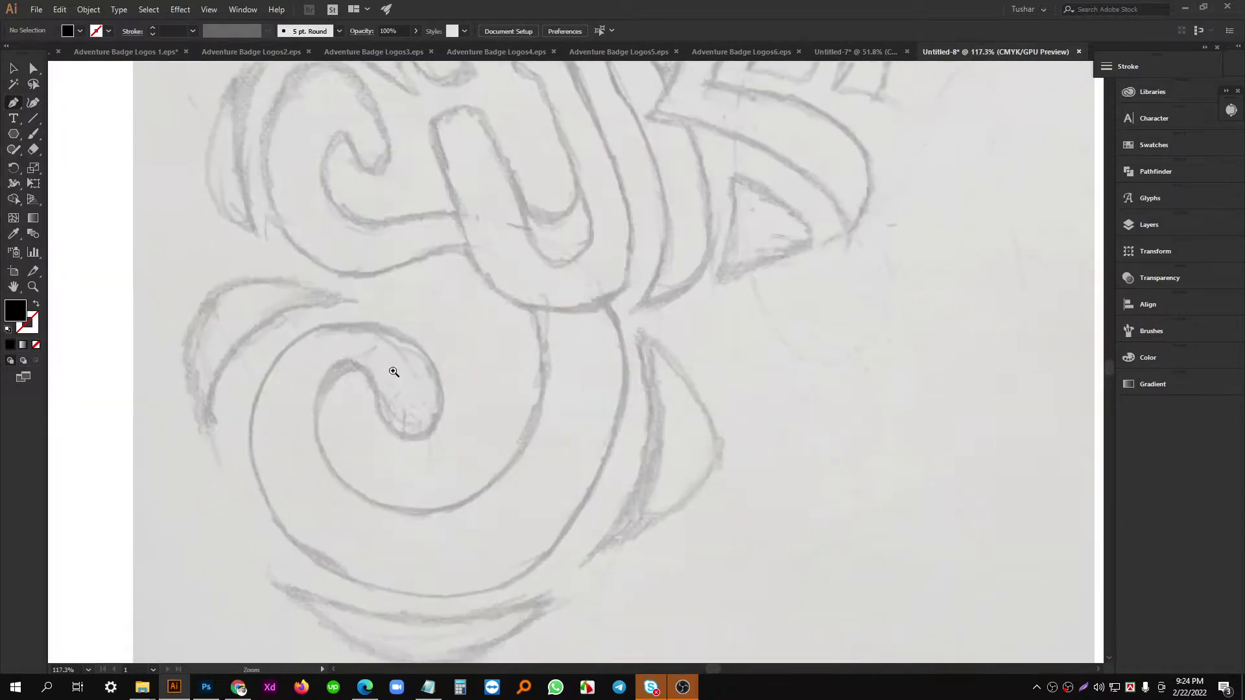
pyautogui.moveTo(514, 402); pyautogui.dragTo(467, 394)
pyautogui.scroll(1, 459, 429)
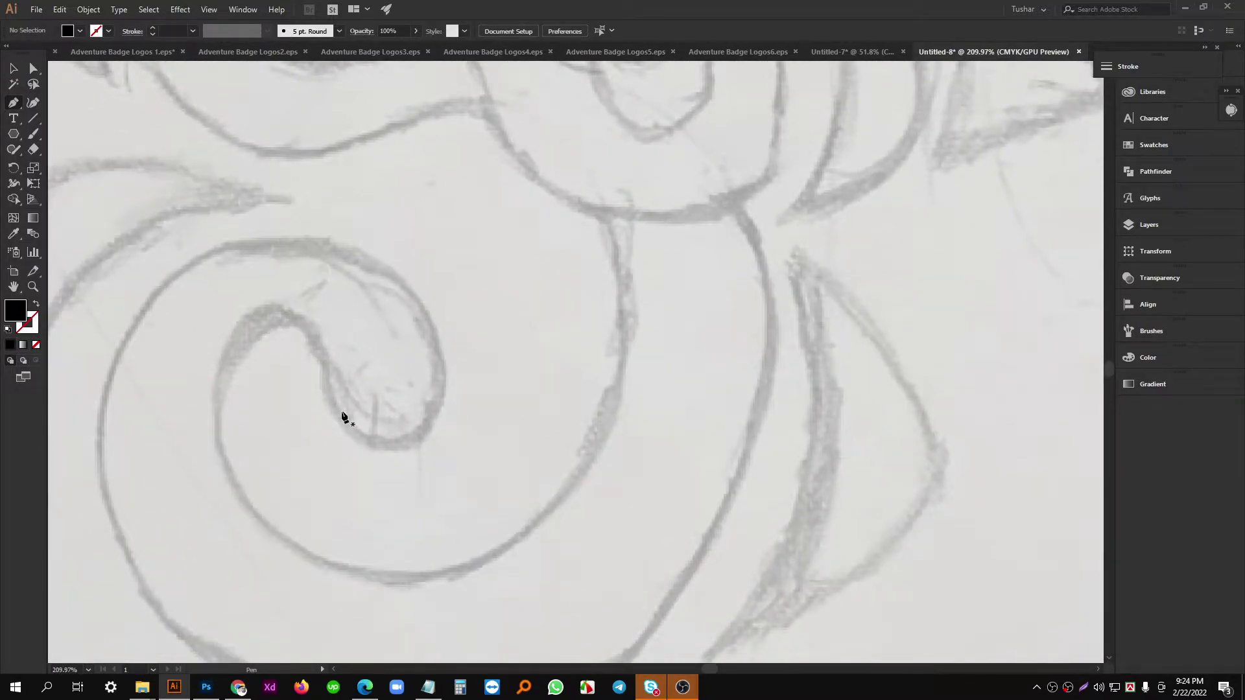
pyautogui.click(340, 416)
pyautogui.scroll(1, 389, 412)
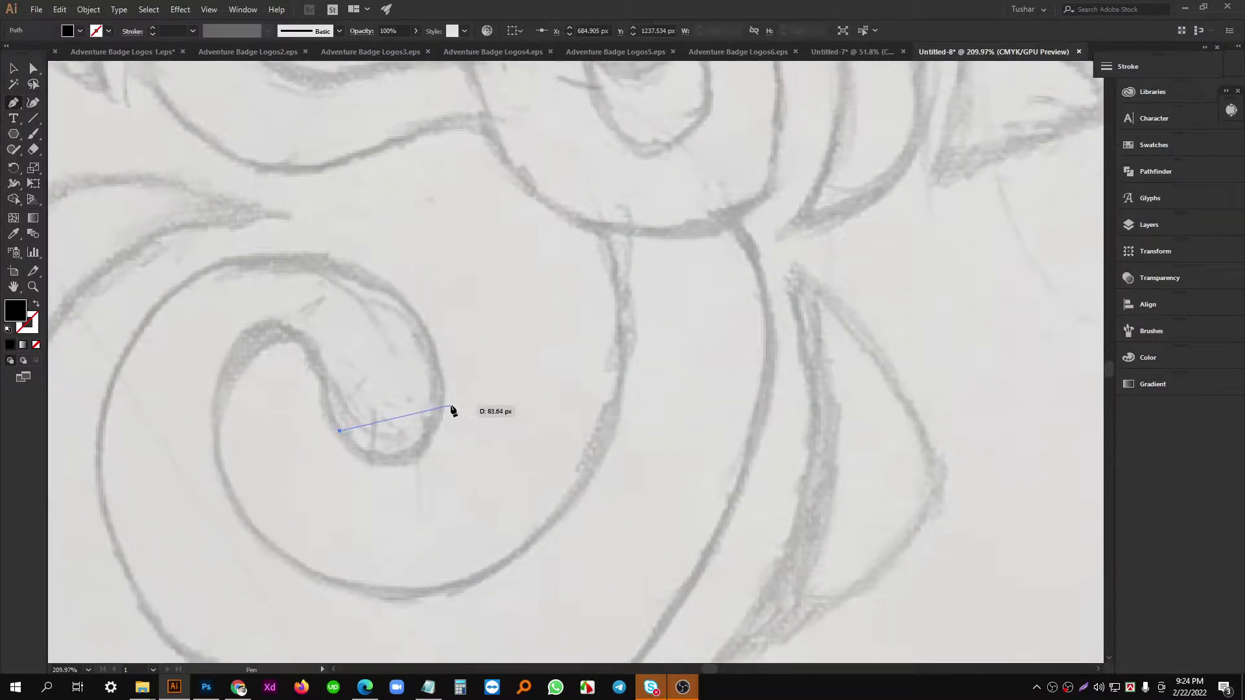
pyautogui.moveTo(455, 340); pyautogui.dragTo(453, 325)
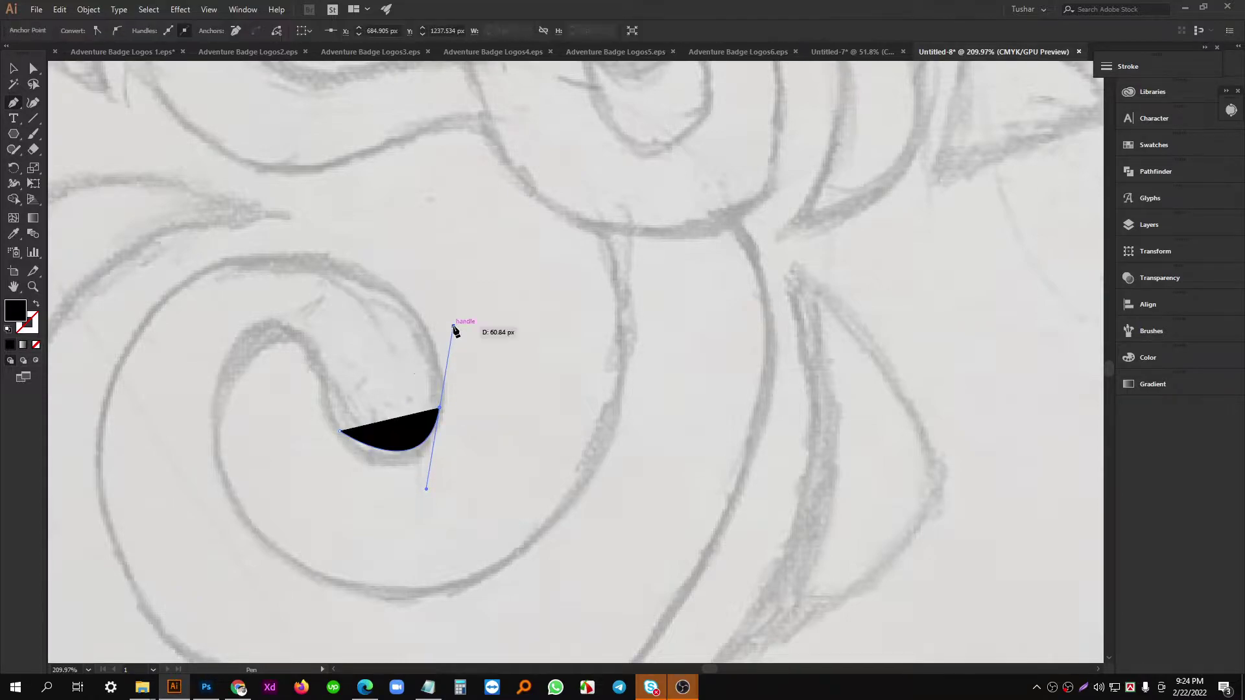
pyautogui.click(36, 305)
pyautogui.scroll(2, 320, 292)
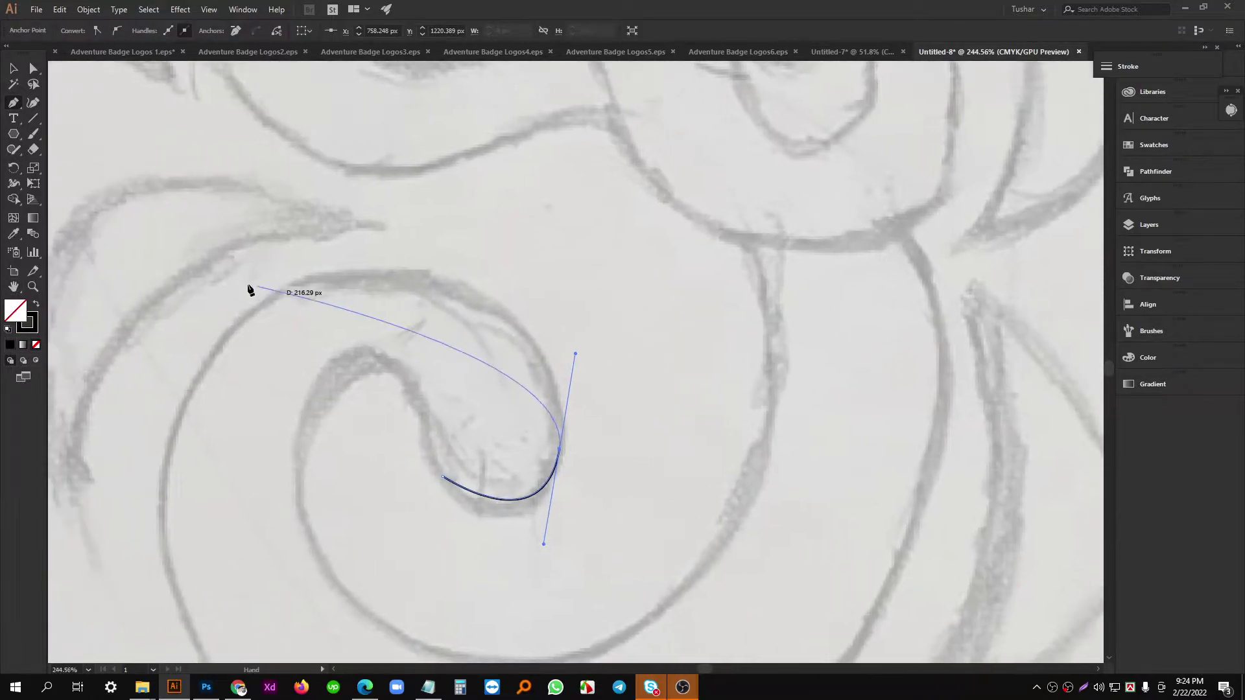
# Trace the outer edge of the S's lower spiral over its top, down the left side and around to the right.
pyautogui.moveTo(288, 286); pyautogui.dragTo(109, 353)
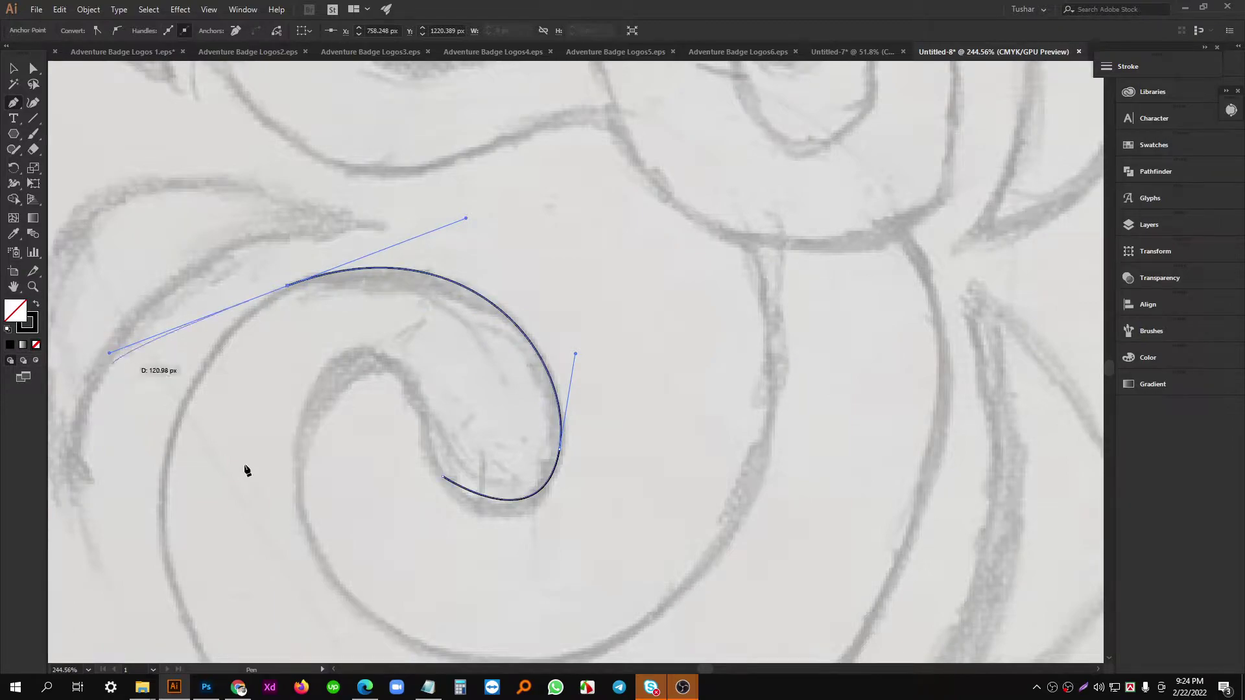
pyautogui.moveTo(279, 652); pyautogui.dragTo(588, 627)
pyautogui.scroll(-1, 374, 529)
pyautogui.scroll(-1, 374, 529)
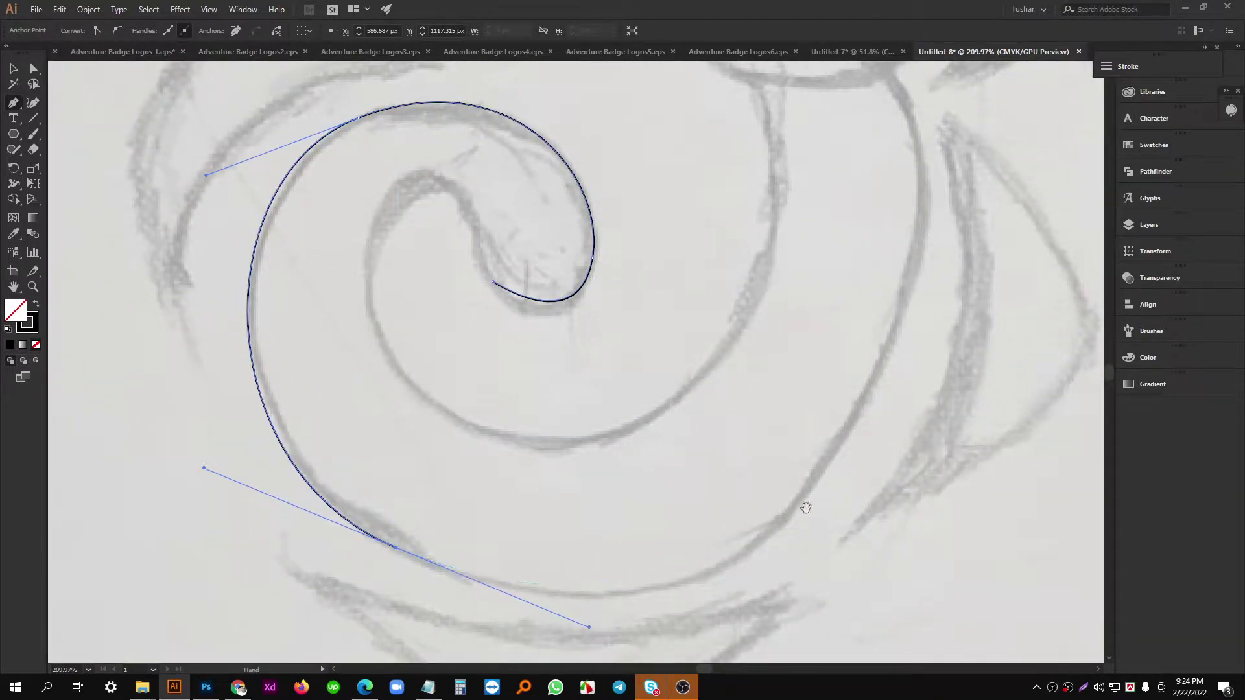
pyautogui.hscroll(5, 803, 506)
pyautogui.moveTo(451, 387); pyautogui.dragTo(628, 425)
pyautogui.scroll(-1, 628, 425)
pyautogui.moveTo(585, 373); pyautogui.dragTo(631, 419)
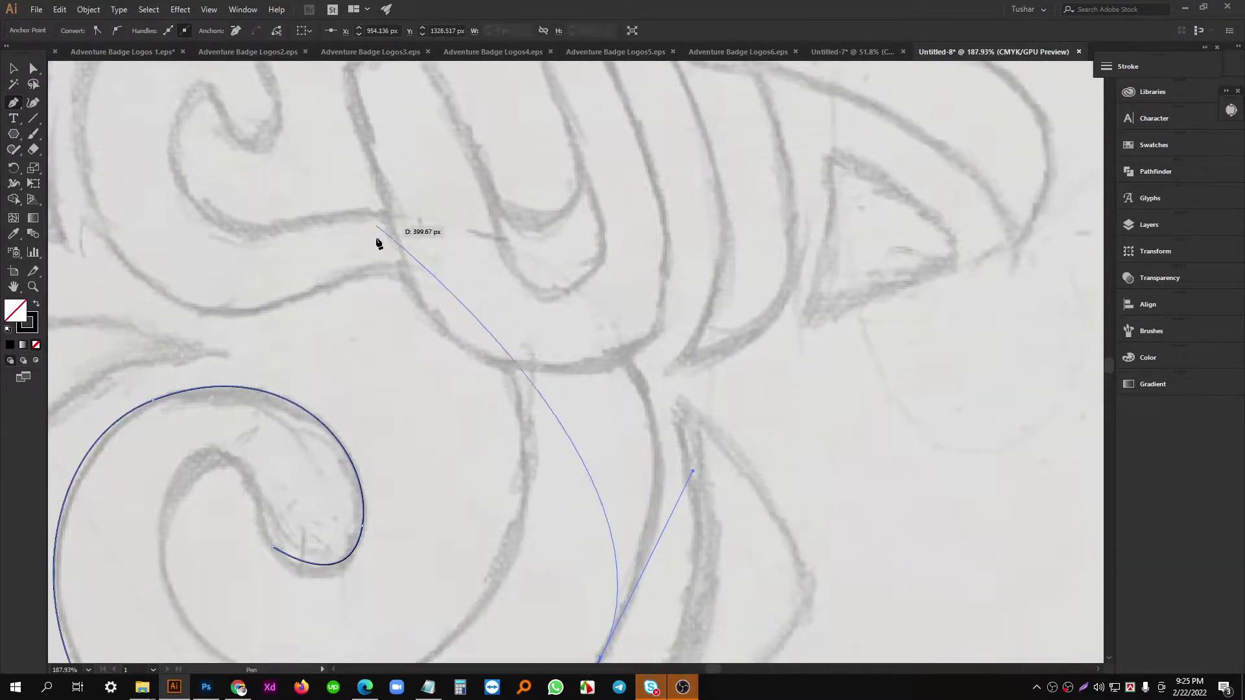
# Carry the S outline up across the letter U to its left edge and shorten the outgoing handle there.
pyautogui.moveTo(357, 229); pyautogui.dragTo(119, 214)
pyautogui.scroll(-1, 482, 348)
pyautogui.moveTo(536, 376); pyautogui.dragTo(529, 307)
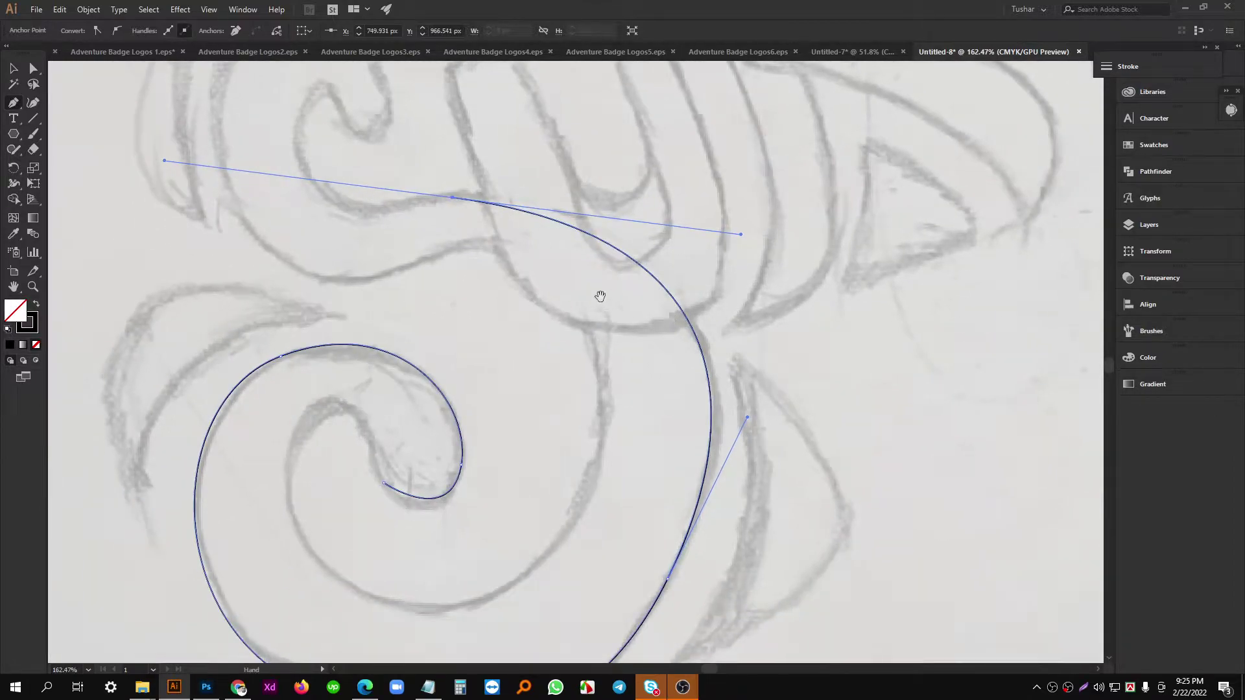
pyautogui.moveTo(446, 185); pyautogui.dragTo(511, 284)
pyautogui.scroll(2, 328, 280)
pyautogui.hscroll(-2, 329, 280)
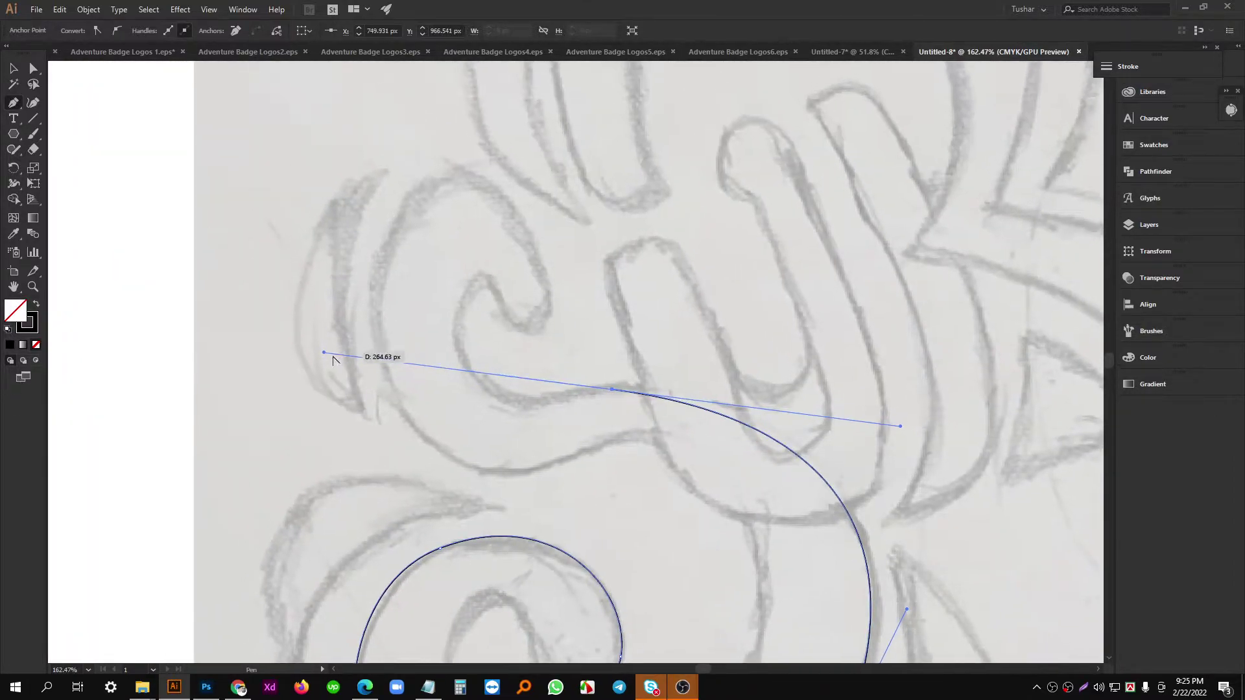
pyautogui.moveTo(324, 354); pyautogui.dragTo(543, 393)
pyautogui.keyDown('ctrl'); pyautogui.moveTo(482, 318); pyautogui.dragTo(562, 382); pyautogui.keyUp('ctrl')
pyautogui.moveTo(541, 370); pyautogui.dragTo(563, 419)
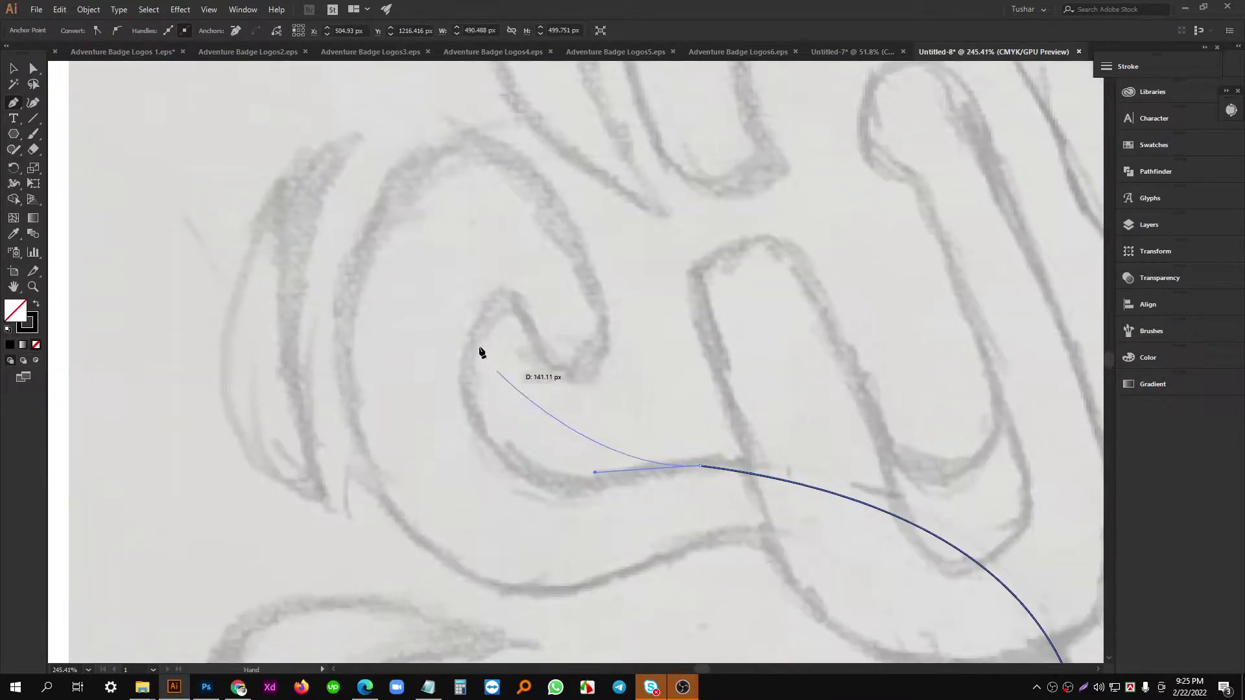
# Trace the inner lower bend of the S's upper curl and shorten its outgoing curve handle.
pyautogui.moveTo(499, 353); pyautogui.dragTo(446, 273)
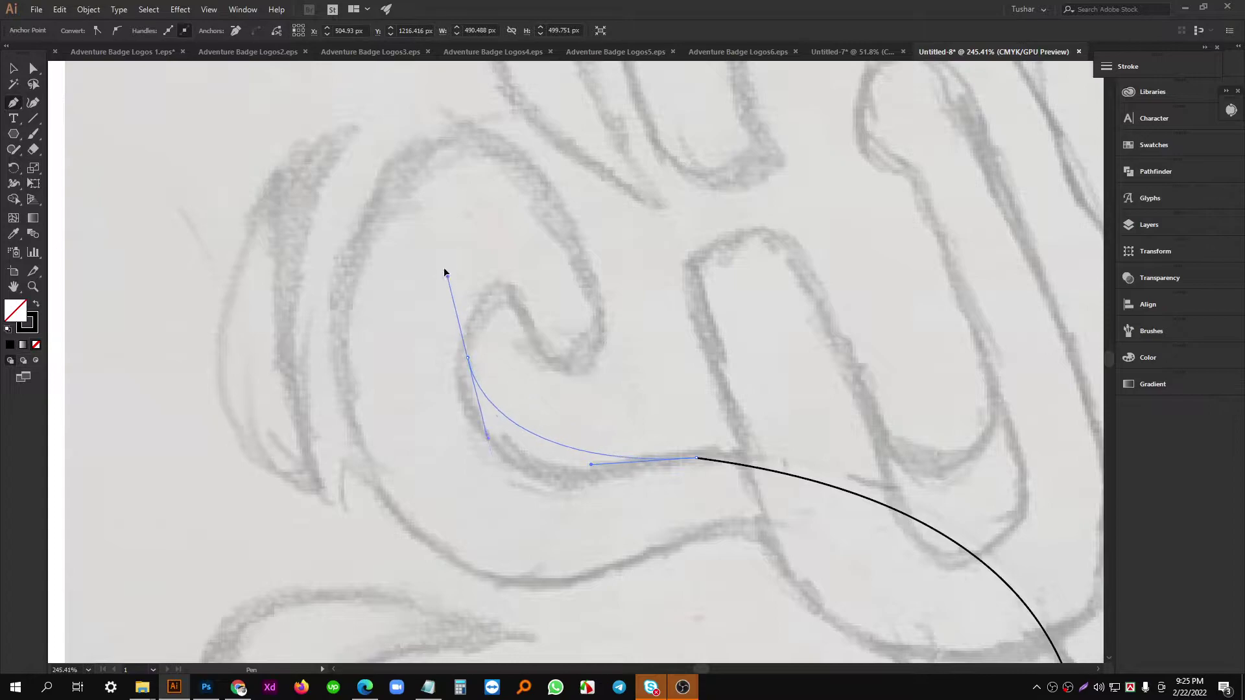
pyautogui.moveTo(441, 227); pyautogui.dragTo(441, 227)
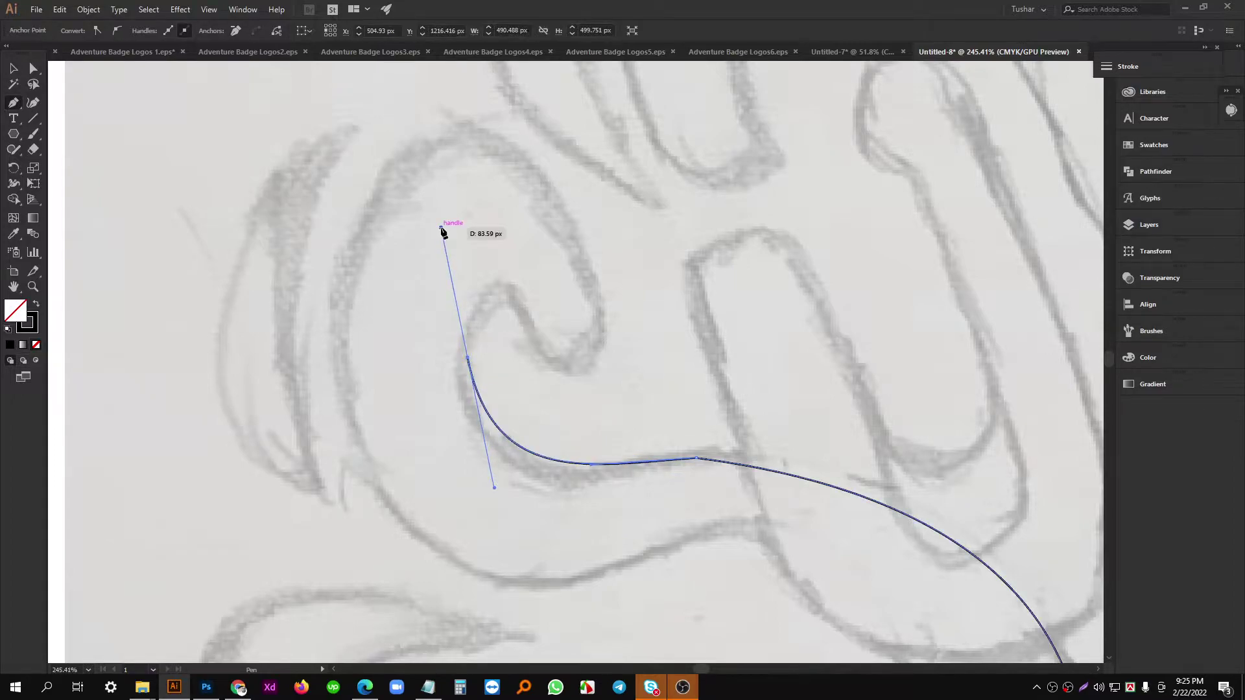
pyautogui.keyDown('ctrl'); pyautogui.moveTo(558, 365); pyautogui.dragTo(631, 408); pyautogui.keyUp('ctrl')
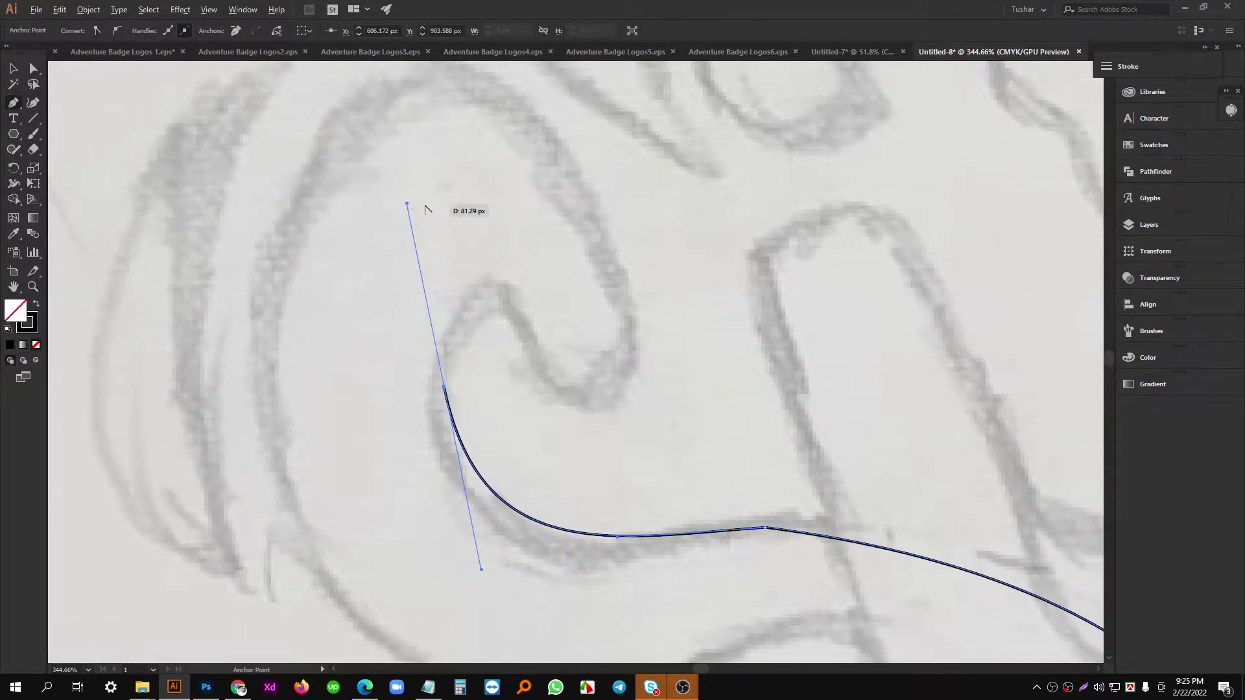
pyautogui.moveTo(408, 205); pyautogui.dragTo(428, 251)
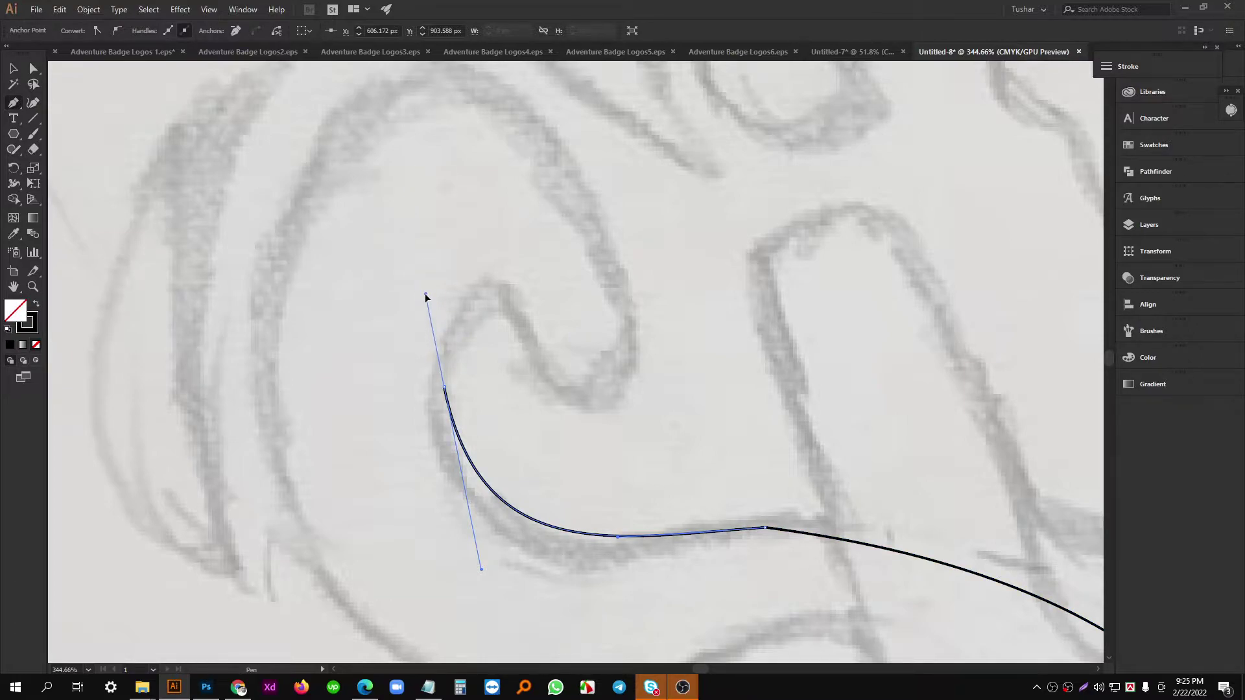
pyautogui.moveTo(426, 295); pyautogui.dragTo(425, 294)
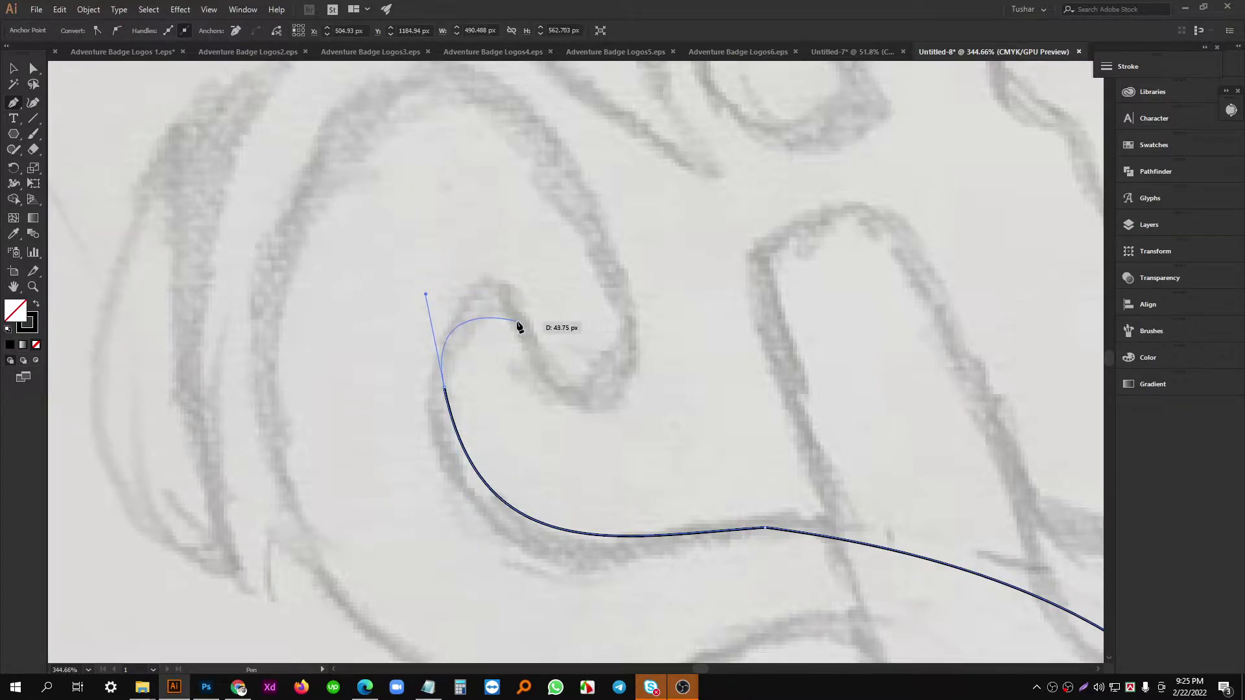
# Trace the rounded inner tip of the S's upper curl and continue the outline over the curl's top.
pyautogui.moveTo(517, 321); pyautogui.dragTo(553, 383)
pyautogui.moveTo(667, 361); pyautogui.dragTo(650, 407)
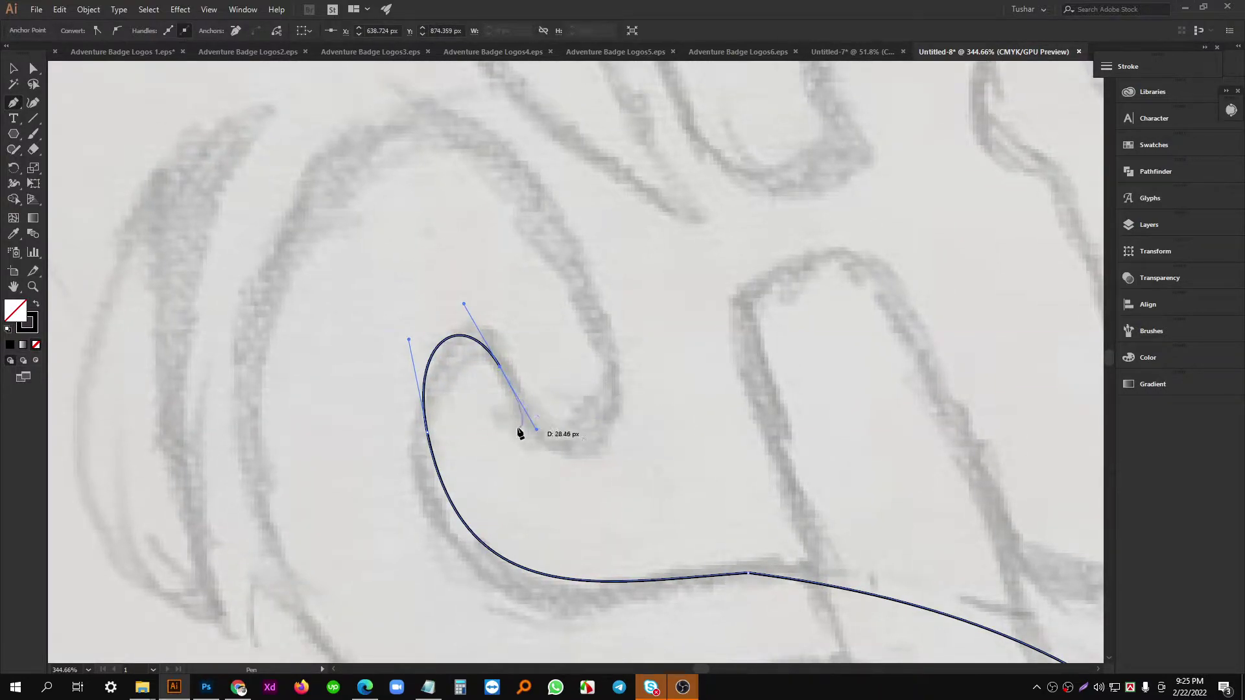
pyautogui.moveTo(608, 362); pyautogui.dragTo(597, 300)
pyautogui.moveTo(556, 288); pyautogui.dragTo(681, 396)
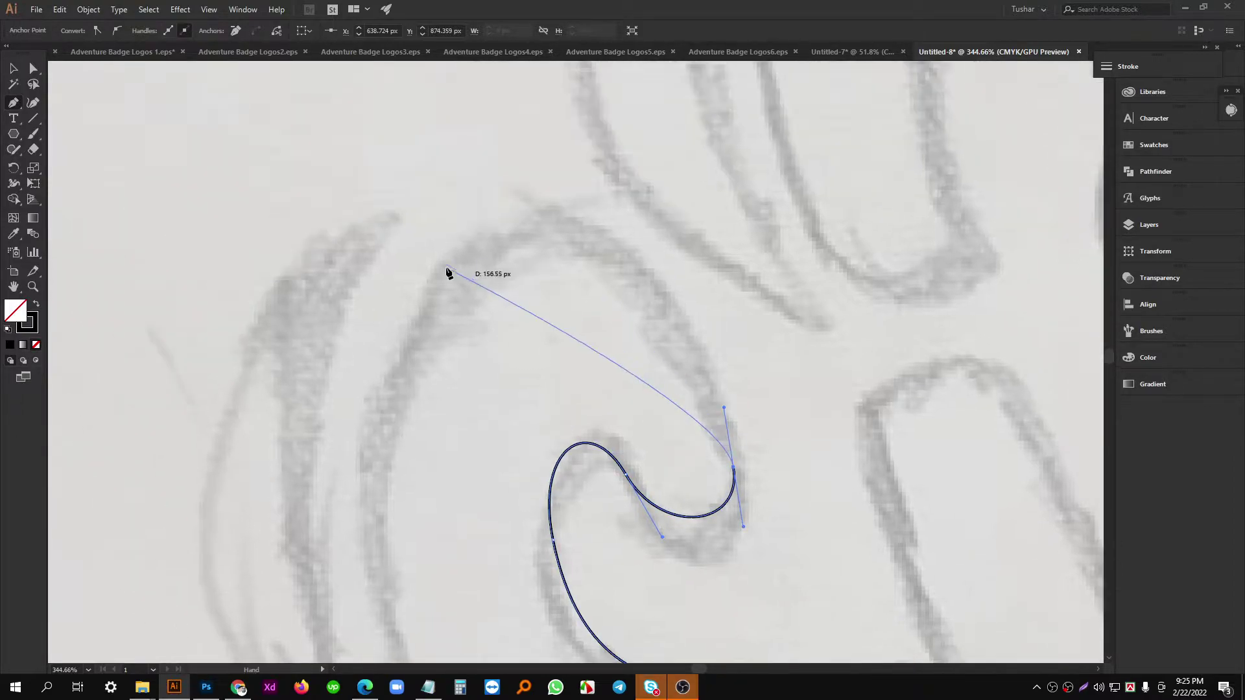
pyautogui.moveTo(491, 307)
pyautogui.mouseDown()
pyautogui.moveTo(504, 332)
pyautogui.moveTo(404, 383)
pyautogui.moveTo(321, 390)
pyautogui.moveTo(337, 428)
pyautogui.mouseUp()
# Trace the outer left side of the S's upper curl down to its lower edge.
pyautogui.keyDown('ctrl'); pyautogui.keyDown('alt'); pyautogui.click(385, 483); pyautogui.keyUp('alt'); pyautogui.keyUp('ctrl')
pyautogui.moveTo(502, 419); pyautogui.dragTo(418, 335)
pyautogui.moveTo(551, 477); pyautogui.dragTo(523, 408)
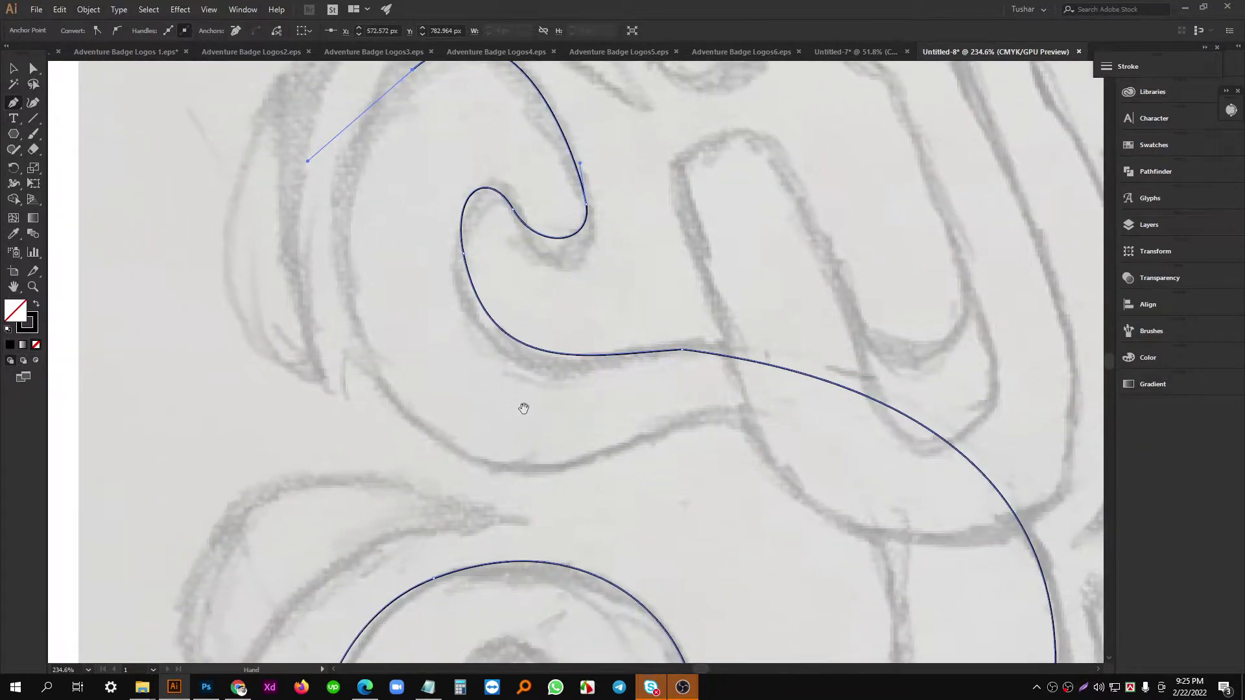
pyautogui.moveTo(449, 441); pyautogui.dragTo(654, 495)
pyautogui.moveTo(691, 429); pyautogui.dragTo(464, 371)
pyautogui.hotkey('ctrl', 'z')
pyautogui.moveTo(341, 419); pyautogui.dragTo(461, 486)
pyautogui.moveTo(462, 485); pyautogui.dragTo(529, 542)
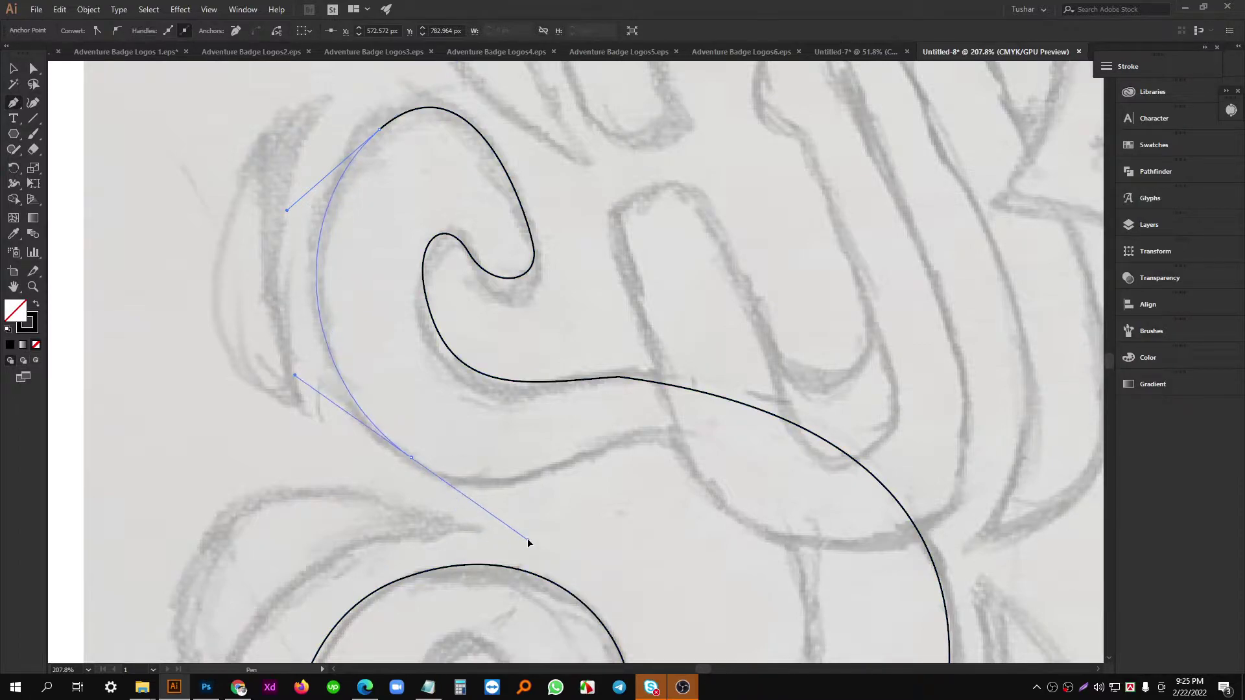
# Trace the lower edge of the S's middle band and bend it down into the lower spiral's inner edge.
pyautogui.moveTo(624, 439); pyautogui.dragTo(688, 480)
pyautogui.scroll(-3, 698, 437)
pyautogui.hscroll(2, 697, 436)
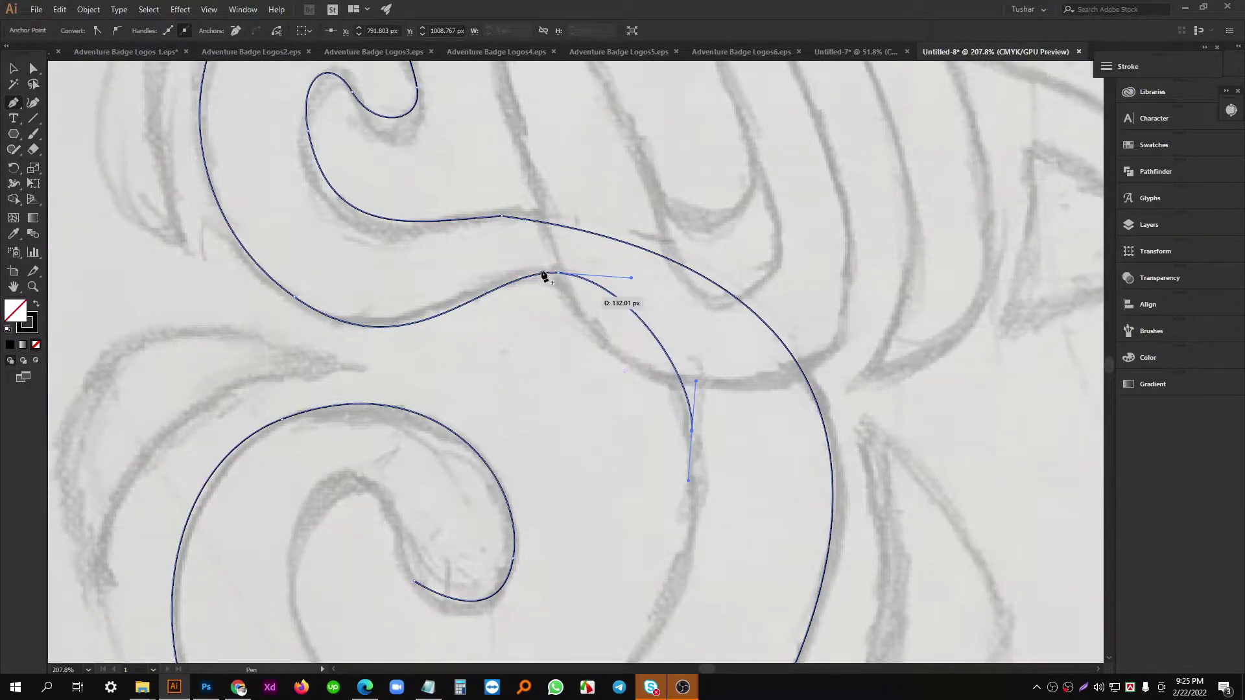
pyautogui.moveTo(671, 423); pyautogui.dragTo(645, 362)
pyautogui.scroll(-2, 616, 506)
pyautogui.moveTo(616, 510); pyautogui.dragTo(623, 386)
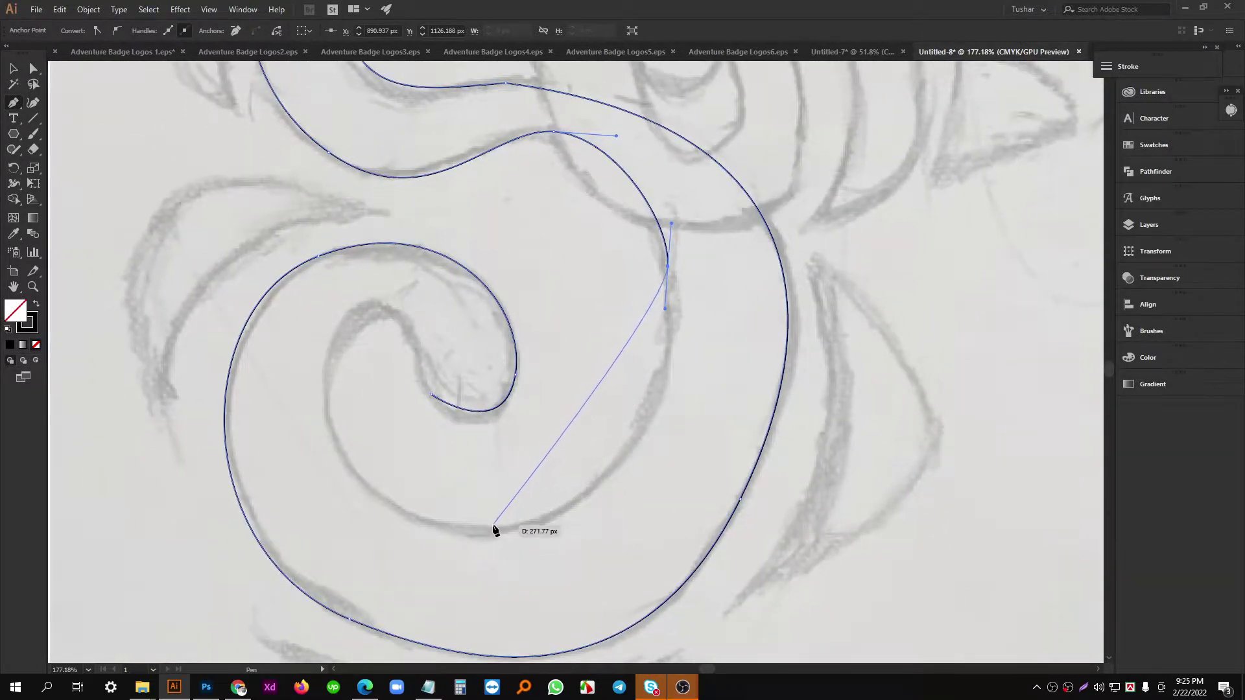
# Trace the inner edge of the S's lower spiral back to the starting point and close the outline.
pyautogui.moveTo(493, 525); pyautogui.dragTo(324, 526)
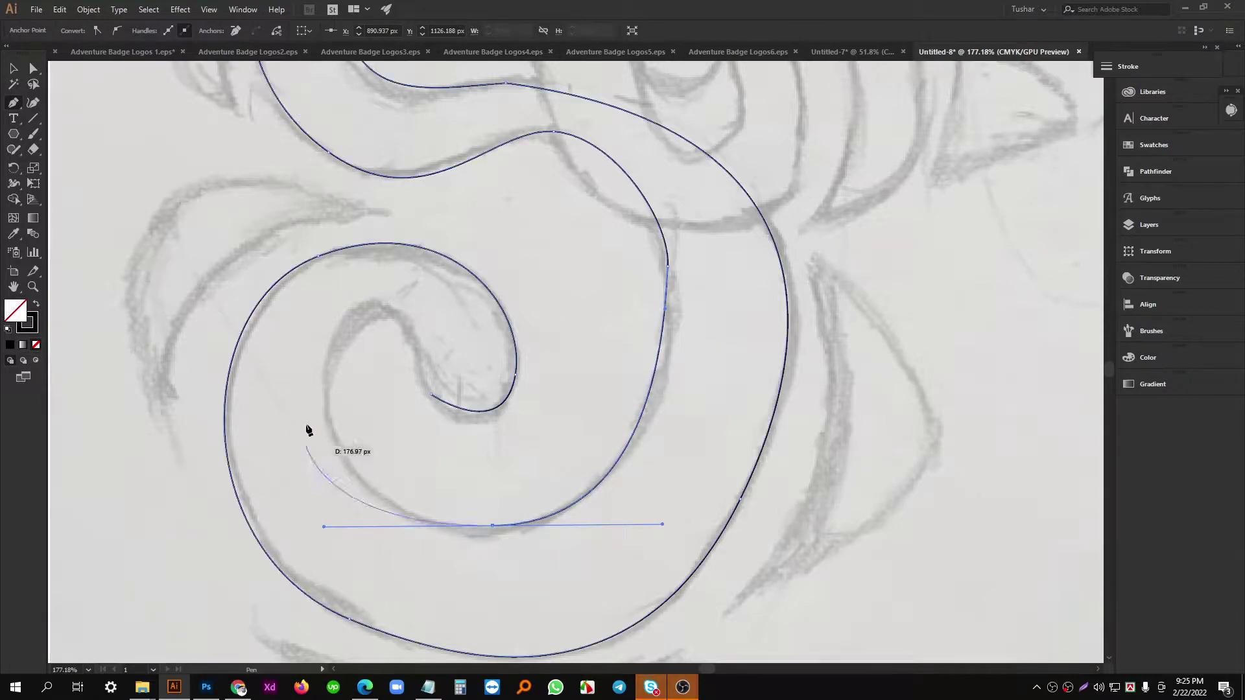
pyautogui.moveTo(337, 389); pyautogui.dragTo(386, 354)
pyautogui.moveTo(409, 275); pyautogui.dragTo(477, 243)
pyautogui.scroll(3, 447, 312)
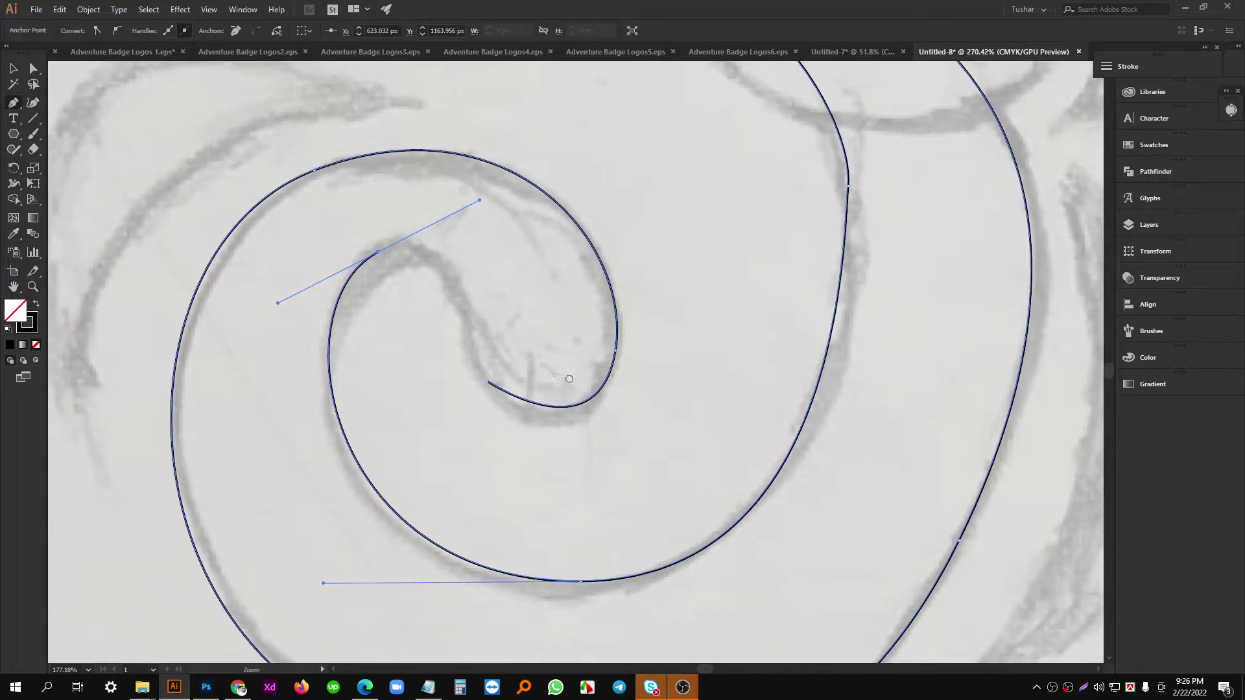
pyautogui.click(499, 386)
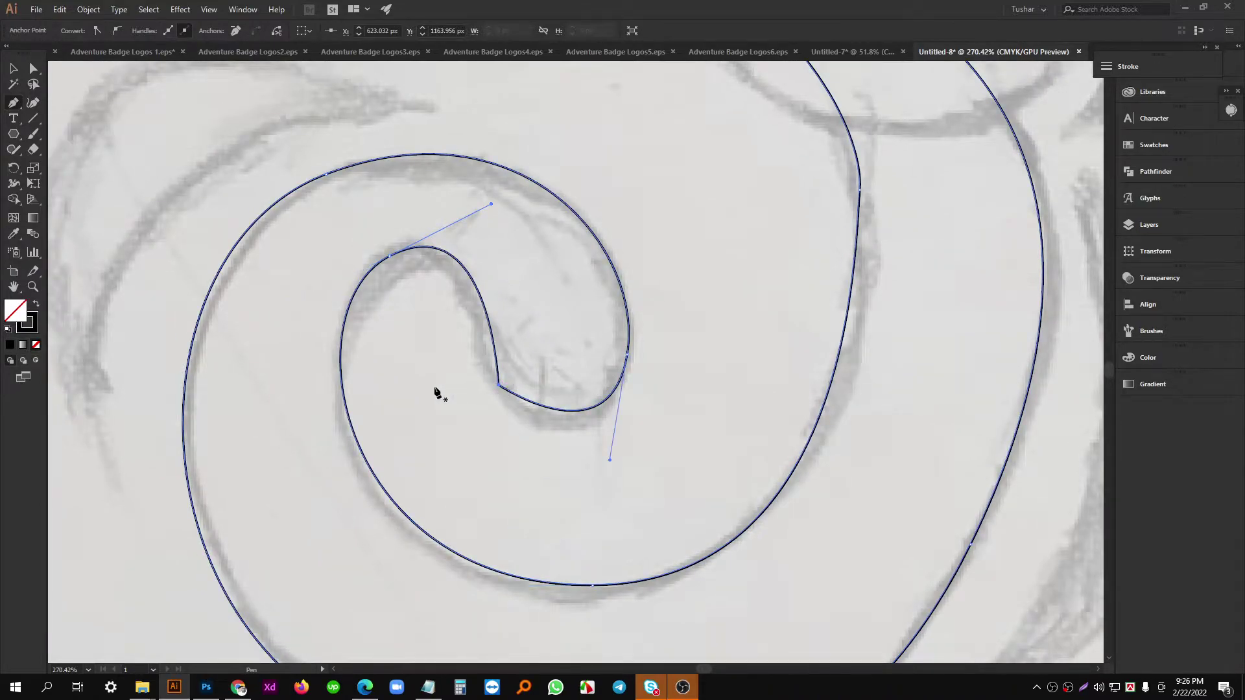
# Start the U outline at its upper left corner and trace the outer left side and around the bottom curve.
pyautogui.scroll(-5, 596, 393)
pyautogui.moveTo(698, 345); pyautogui.dragTo(457, 300)
pyautogui.scroll(3, 505, 380)
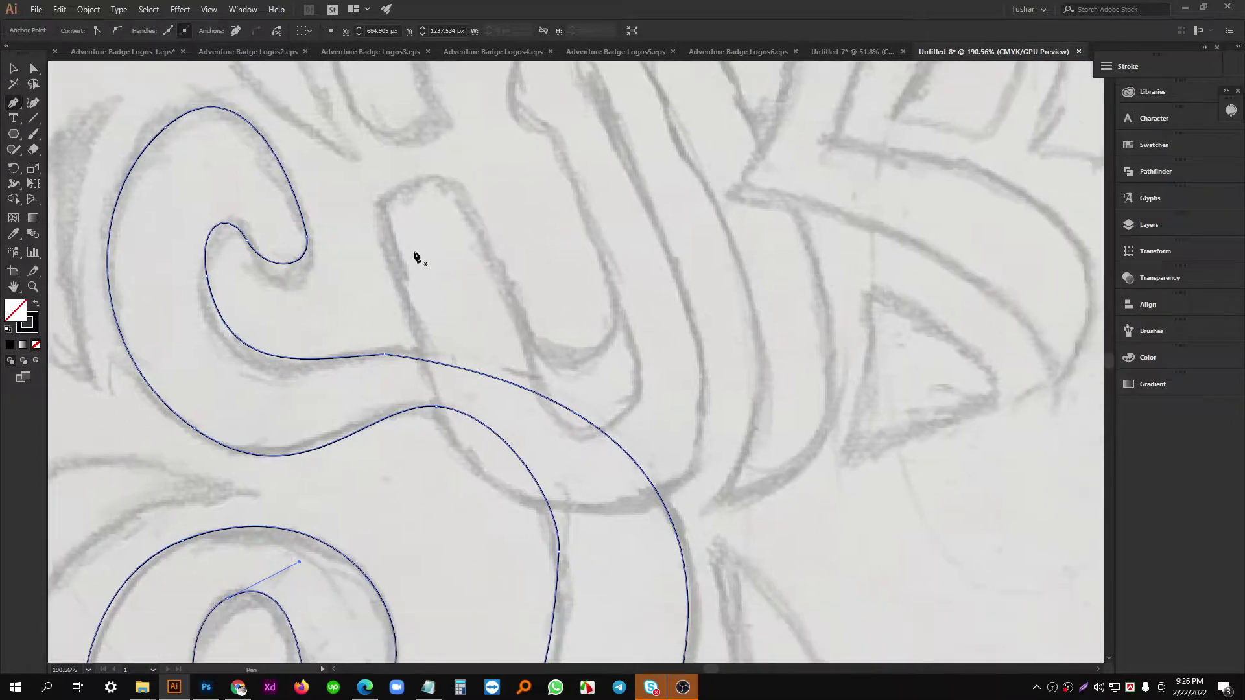
pyautogui.click(388, 207)
pyautogui.moveTo(507, 490); pyautogui.dragTo(473, 439)
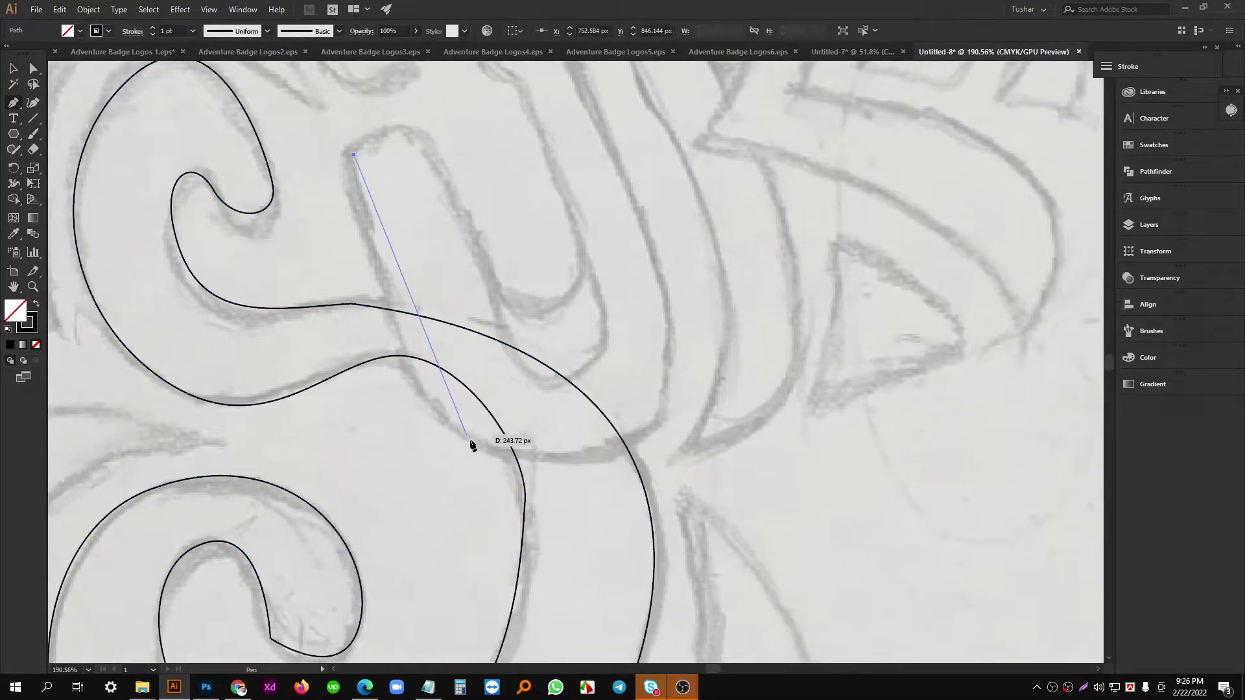
pyautogui.moveTo(551, 478); pyautogui.dragTo(566, 475)
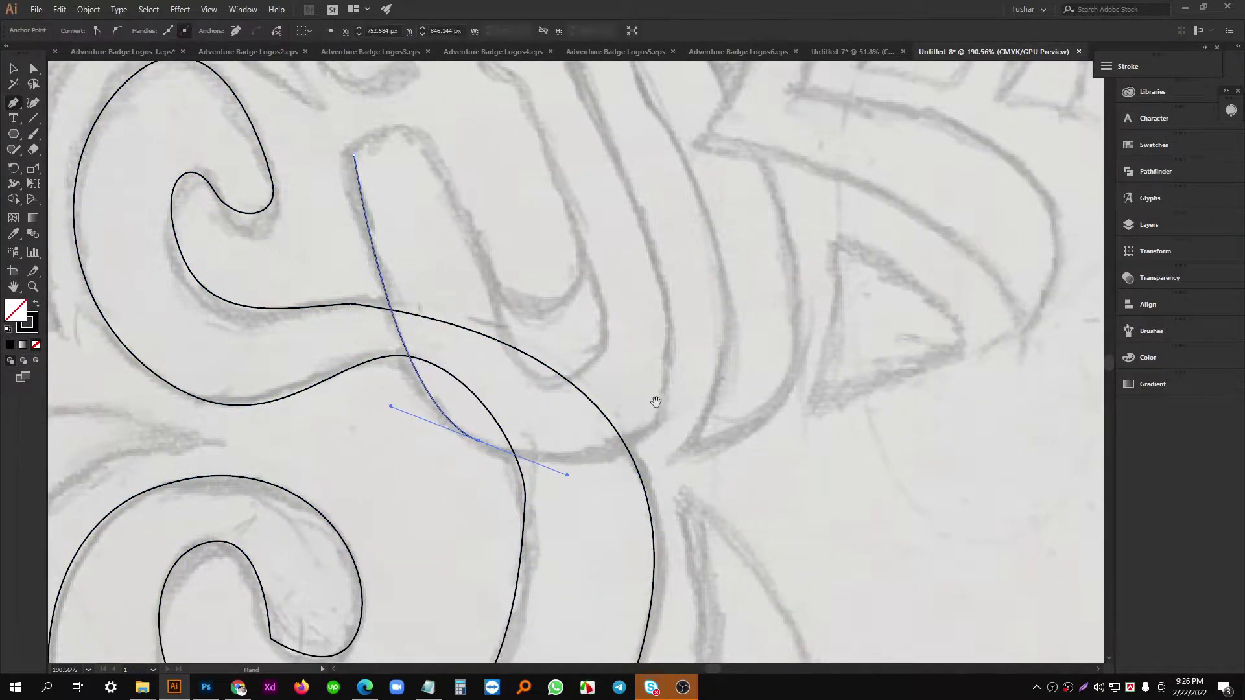
pyautogui.moveTo(657, 402); pyautogui.dragTo(614, 452)
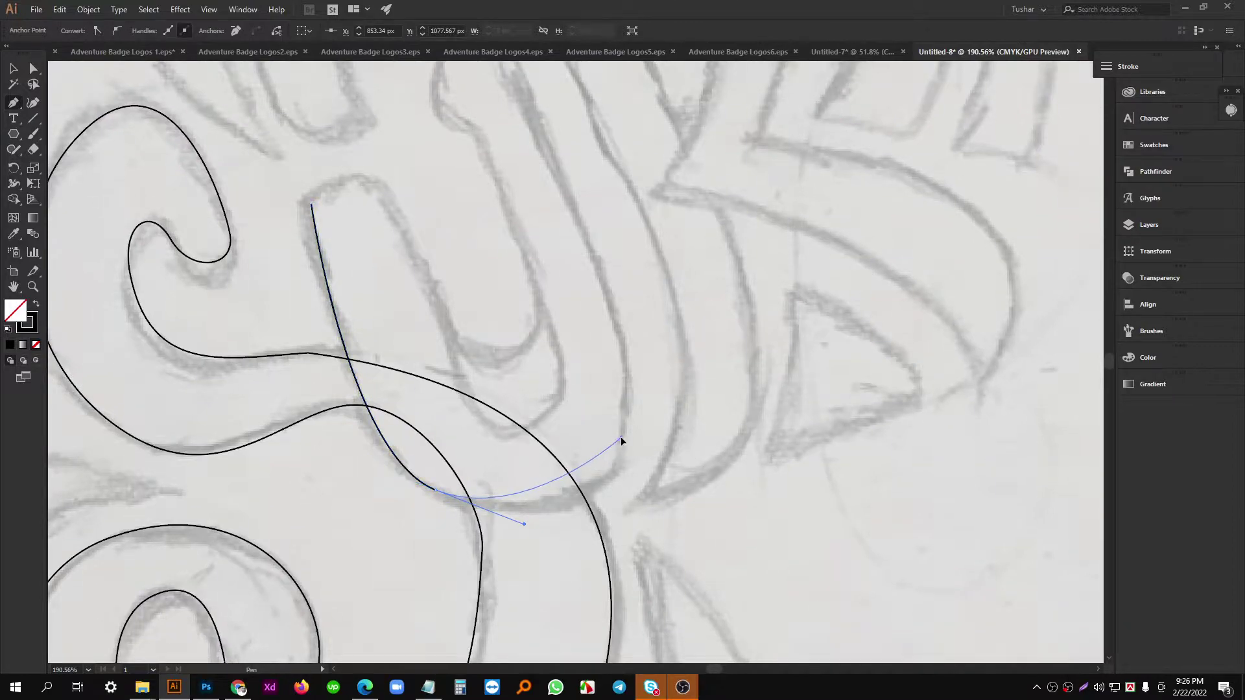
pyautogui.moveTo(631, 367); pyautogui.dragTo(631, 368)
pyautogui.moveTo(603, 130); pyautogui.dragTo(652, 288)
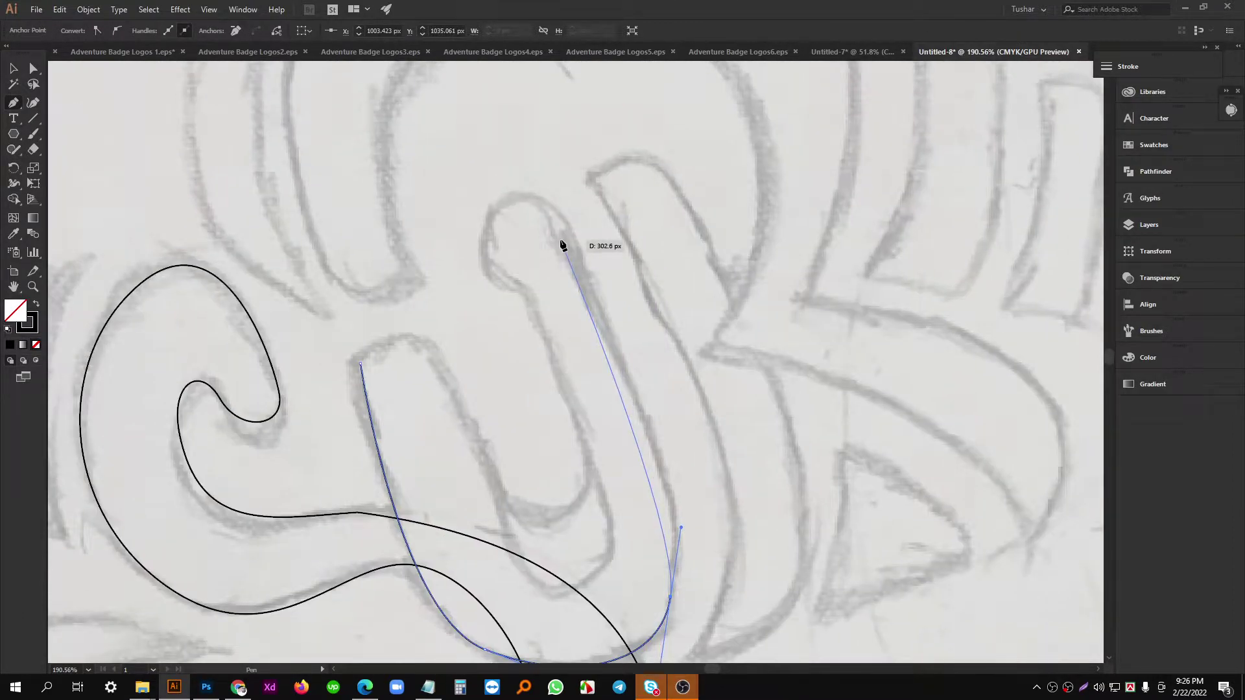
pyautogui.moveTo(562, 241); pyautogui.dragTo(506, 157)
pyautogui.scroll(3, 514, 230)
pyautogui.moveTo(578, 269); pyautogui.dragTo(627, 355)
pyautogui.hotkey('ctrl', 'z')
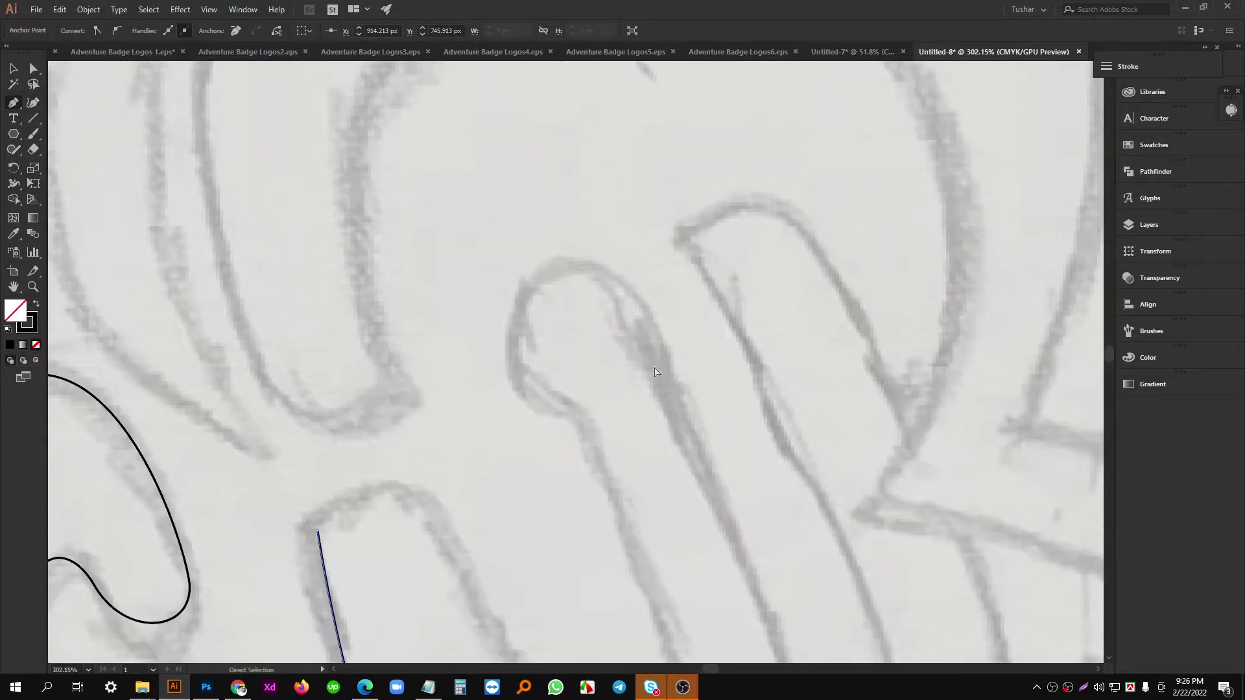
# Trace the outer right side of the U up to the top of its right stem.
pyautogui.moveTo(717, 428); pyautogui.dragTo(536, 268)
pyautogui.scroll(-2, 535, 267)
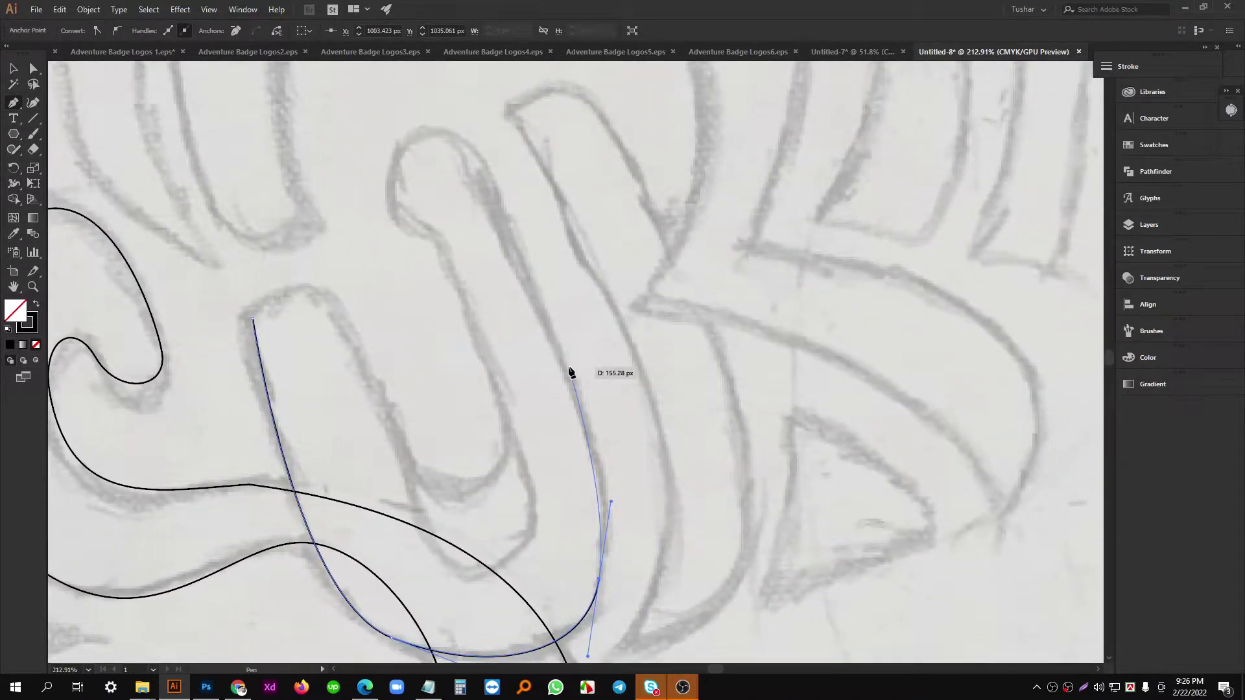
pyautogui.click(570, 372)
pyautogui.scroll(4, 538, 269)
pyautogui.hscroll(-2, 538, 270)
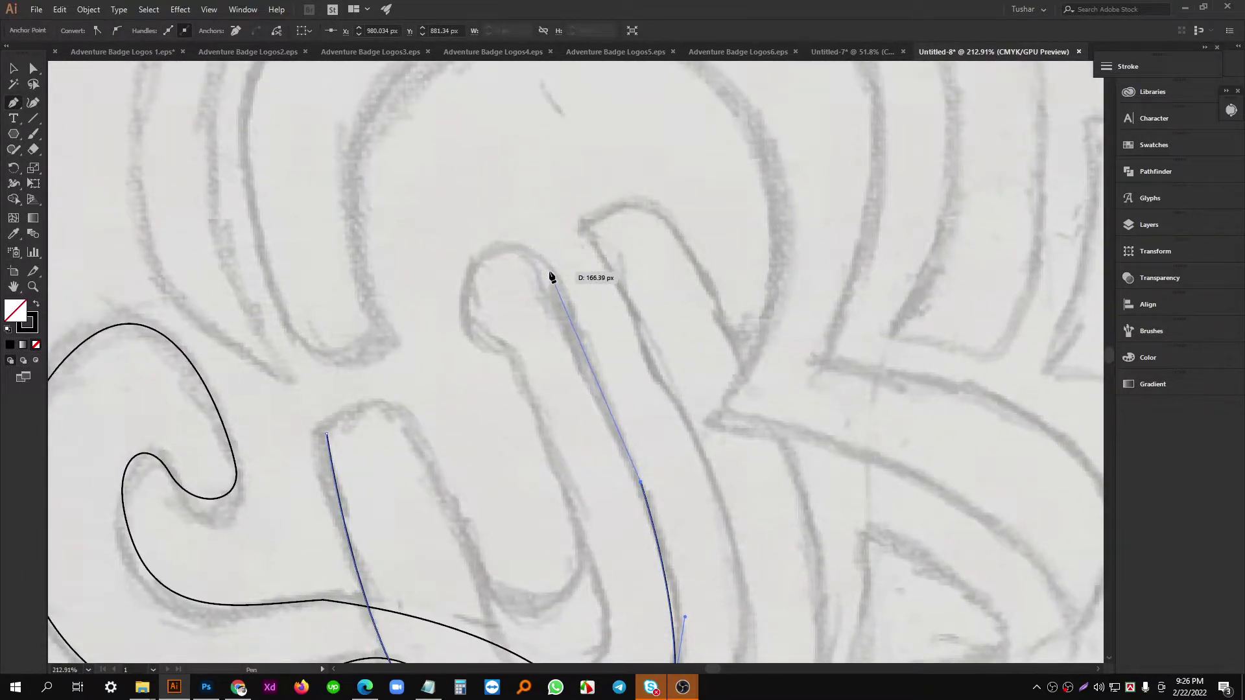
pyautogui.click(550, 277)
pyautogui.scroll(2, 575, 367)
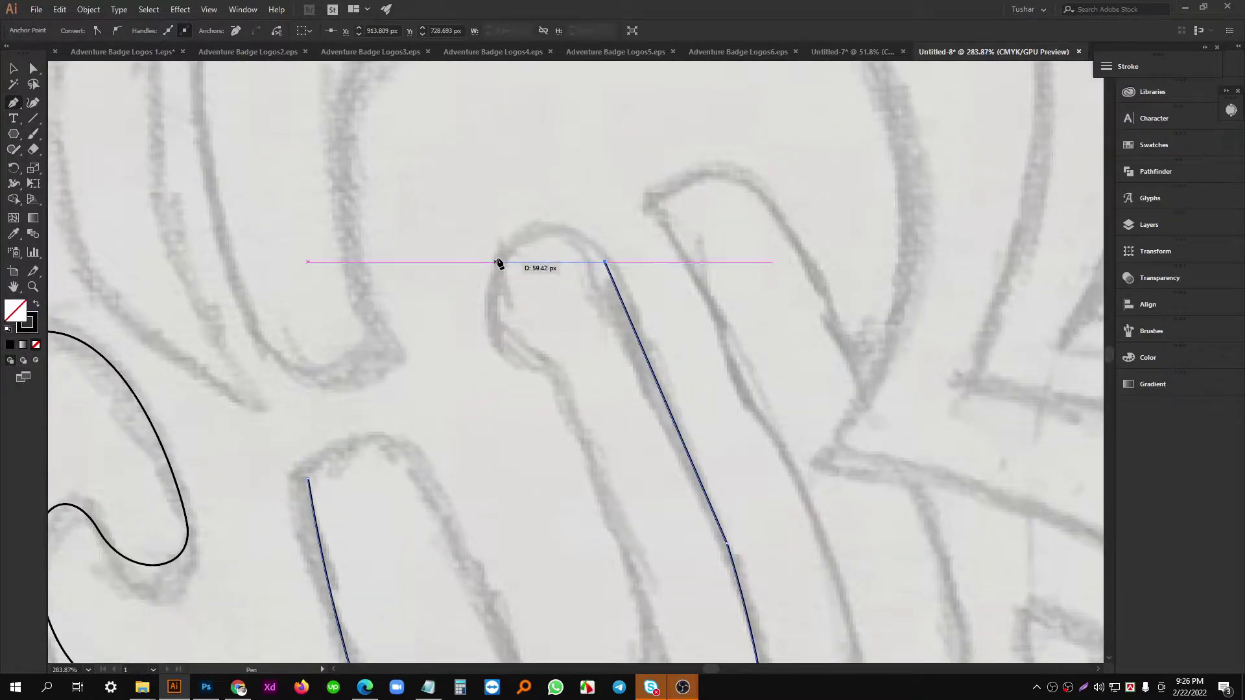
pyautogui.moveTo(500, 261); pyautogui.dragTo(483, 328)
pyautogui.scroll(-1, 529, 350)
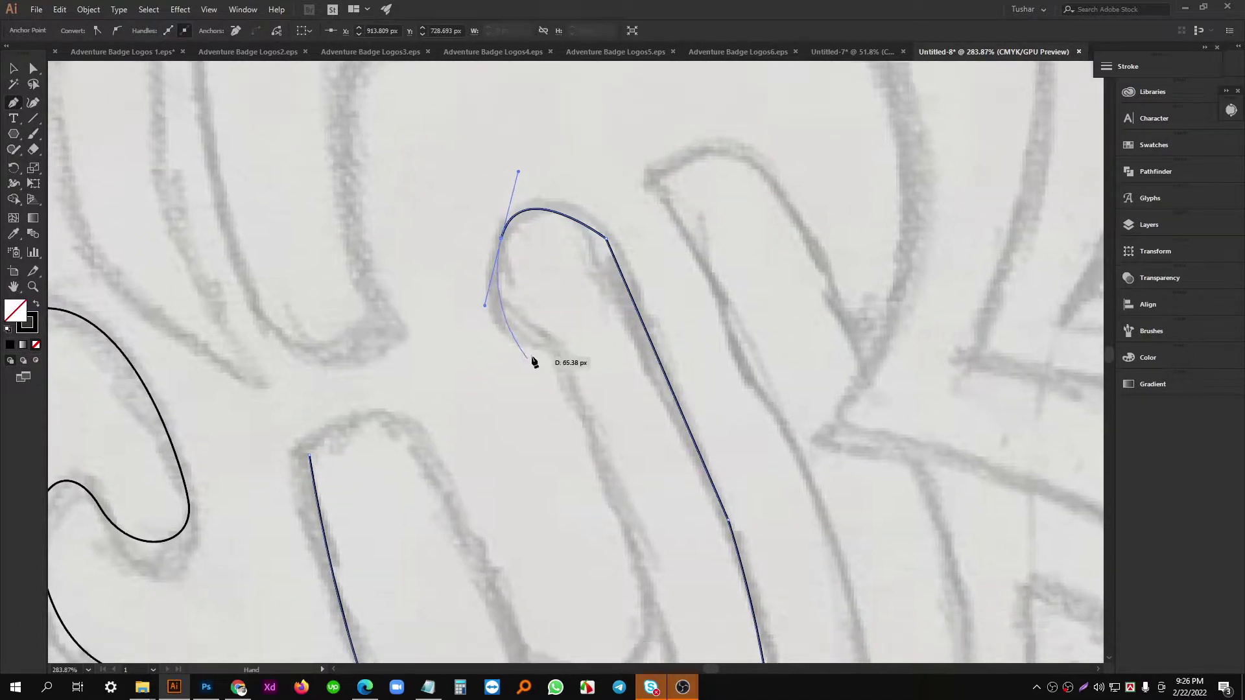
pyautogui.hotkey('ctrl', 'z')
# Trace the rounded tip of the U's right stem and follow the stem's inner edge down around the inner curve.
pyautogui.moveTo(508, 219); pyautogui.dragTo(474, 260)
pyautogui.moveTo(560, 349); pyautogui.dragTo(622, 351)
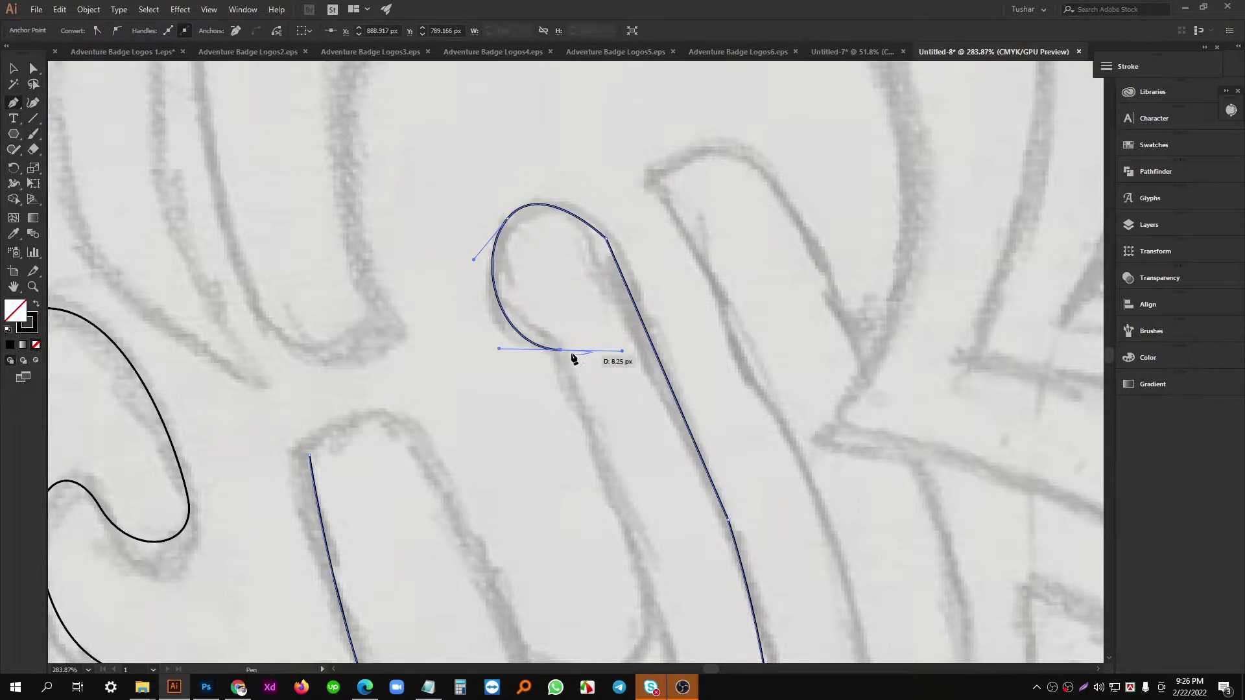
pyautogui.moveTo(572, 464); pyautogui.dragTo(450, 265)
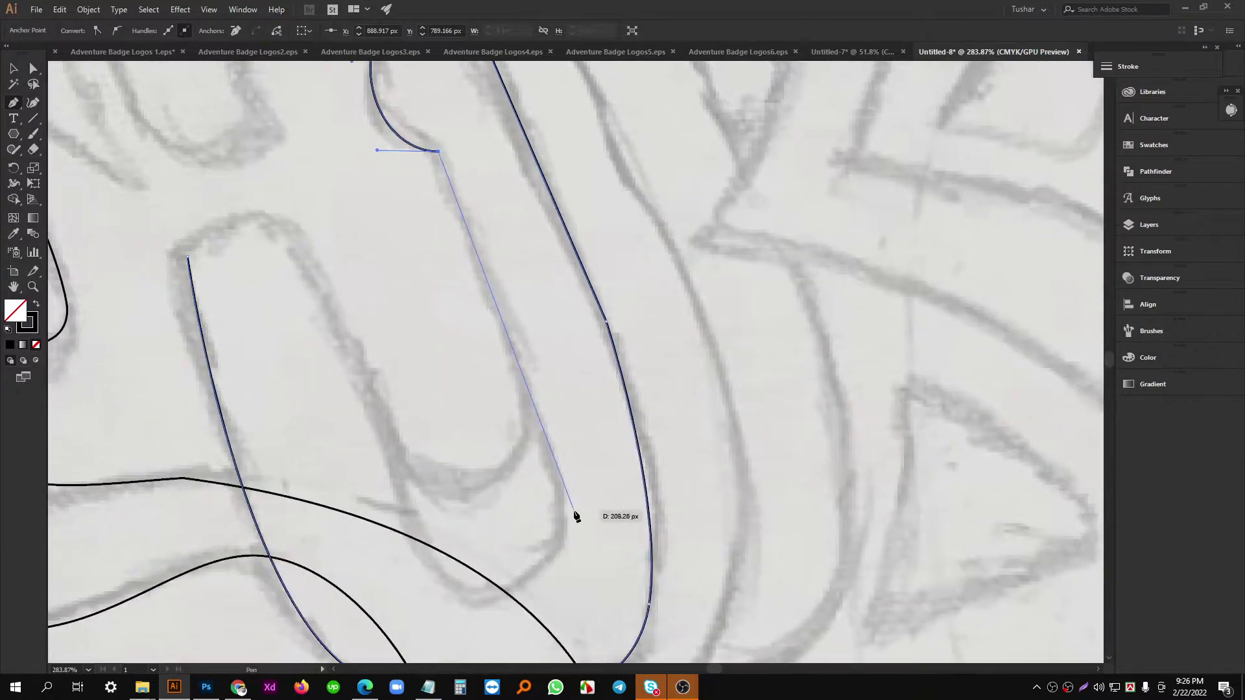
pyautogui.moveTo(565, 525); pyautogui.dragTo(638, 435)
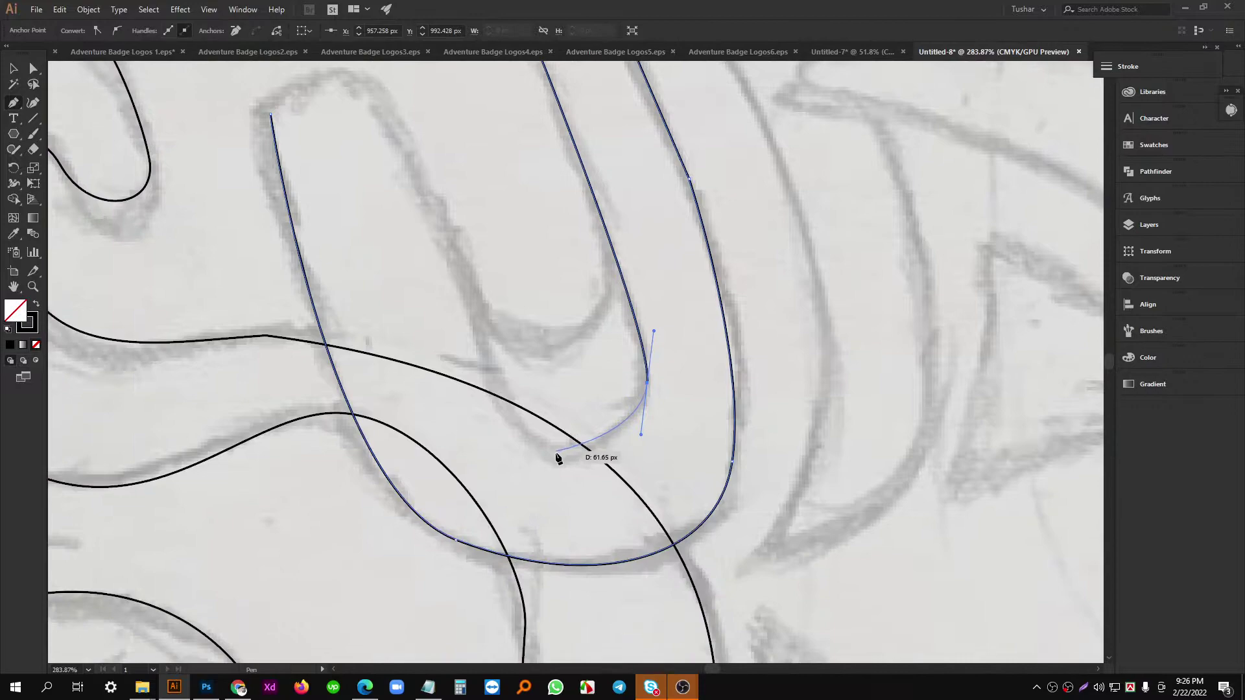
pyautogui.moveTo(555, 452); pyautogui.dragTo(529, 450)
# Trace the inner edge of the U's left stem up over its rounded top and close the U outline.
pyautogui.moveTo(492, 227); pyautogui.dragTo(531, 289)
pyautogui.moveTo(511, 343); pyautogui.dragTo(488, 282)
pyautogui.moveTo(455, 235); pyautogui.dragTo(556, 338)
pyautogui.moveTo(514, 254); pyautogui.dragTo(551, 258)
pyautogui.scroll(2, 468, 255)
pyautogui.moveTo(451, 265); pyautogui.dragTo(435, 307)
pyautogui.moveTo(576, 299); pyautogui.dragTo(494, 304)
pyautogui.moveTo(488, 322); pyautogui.dragTo(450, 274)
pyautogui.moveTo(583, 340); pyautogui.dragTo(512, 329)
pyautogui.moveTo(602, 358); pyautogui.dragTo(643, 332)
# Start a new outline for the R's stem at its upper left corner.
pyautogui.scroll(3, 644, 331)
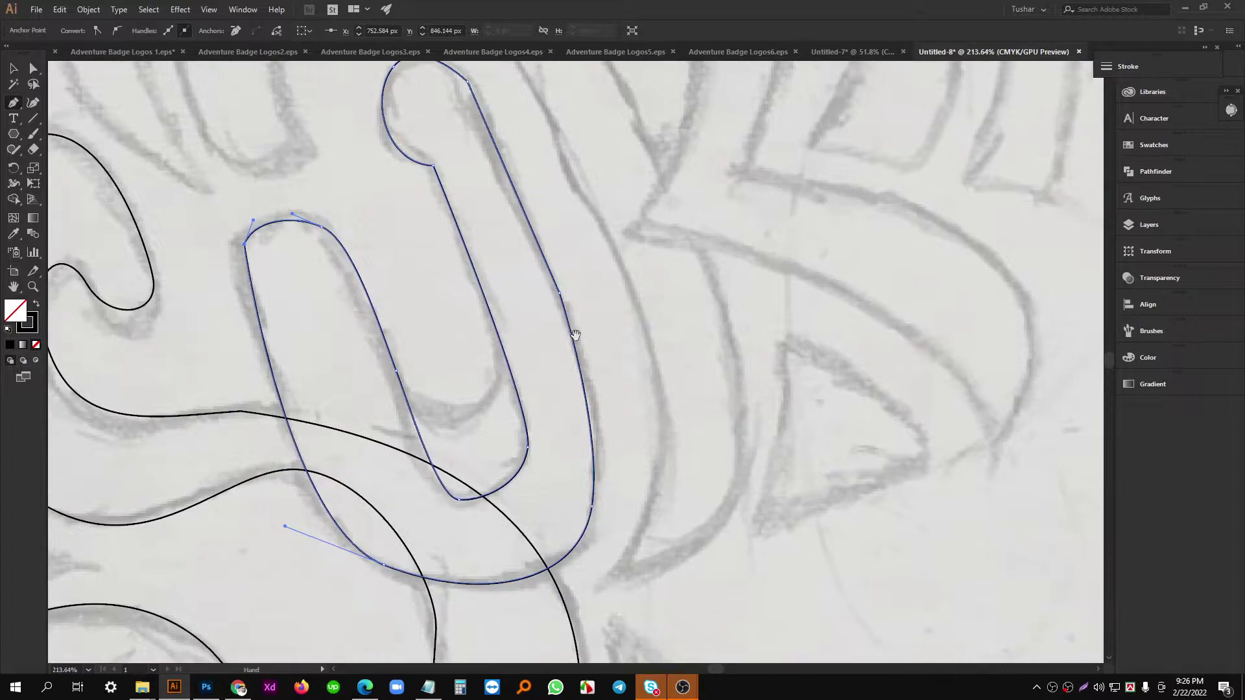
pyautogui.scroll(3, 582, 296)
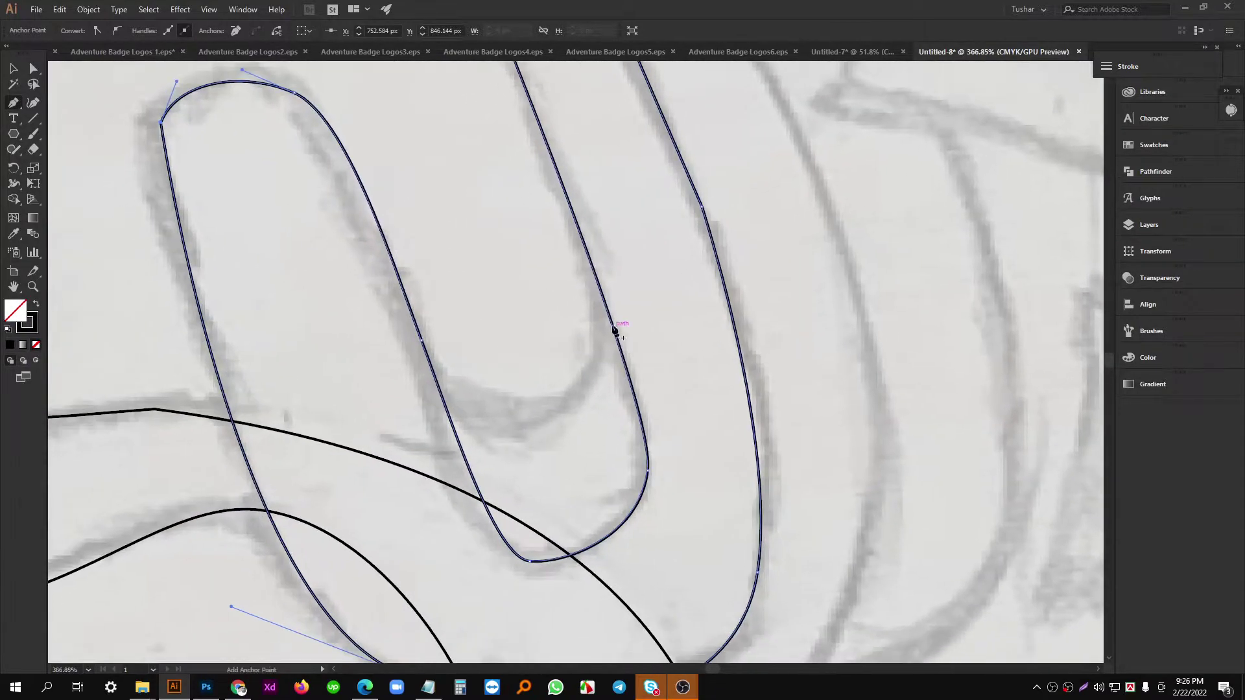
pyautogui.moveTo(600, 361); pyautogui.dragTo(513, 353)
pyautogui.moveTo(639, 305); pyautogui.dragTo(570, 325)
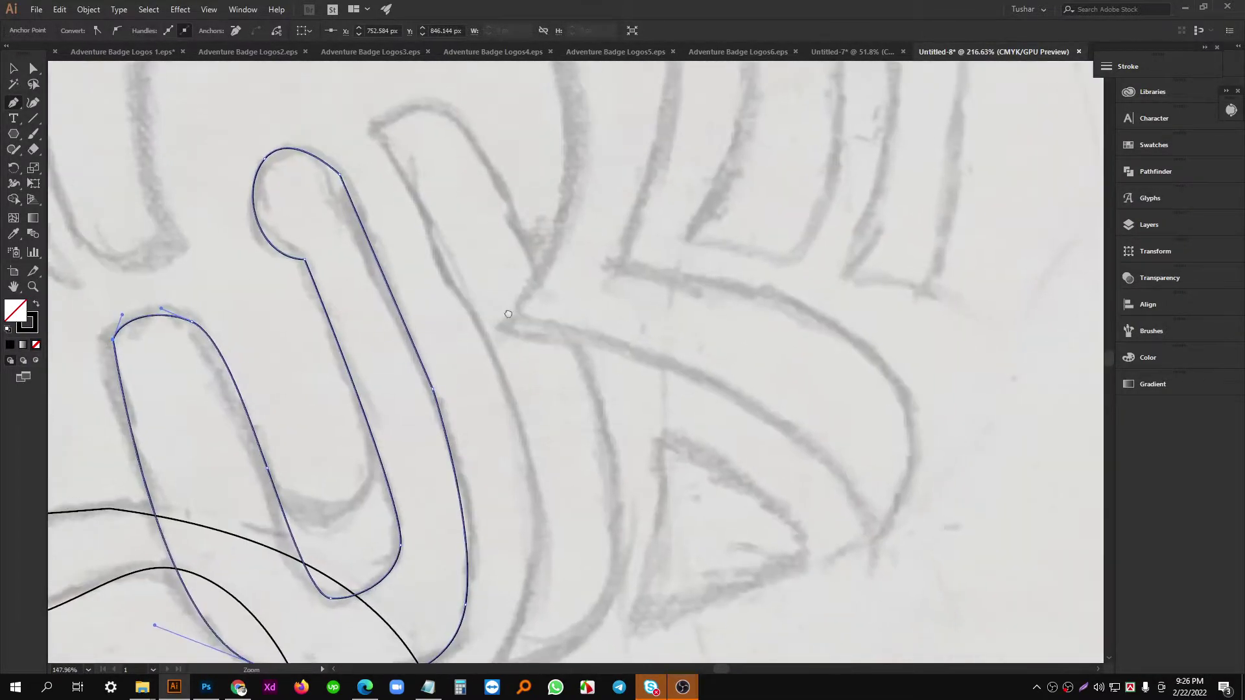
pyautogui.moveTo(583, 369); pyautogui.dragTo(584, 324)
pyautogui.moveTo(583, 324); pyautogui.dragTo(490, 314)
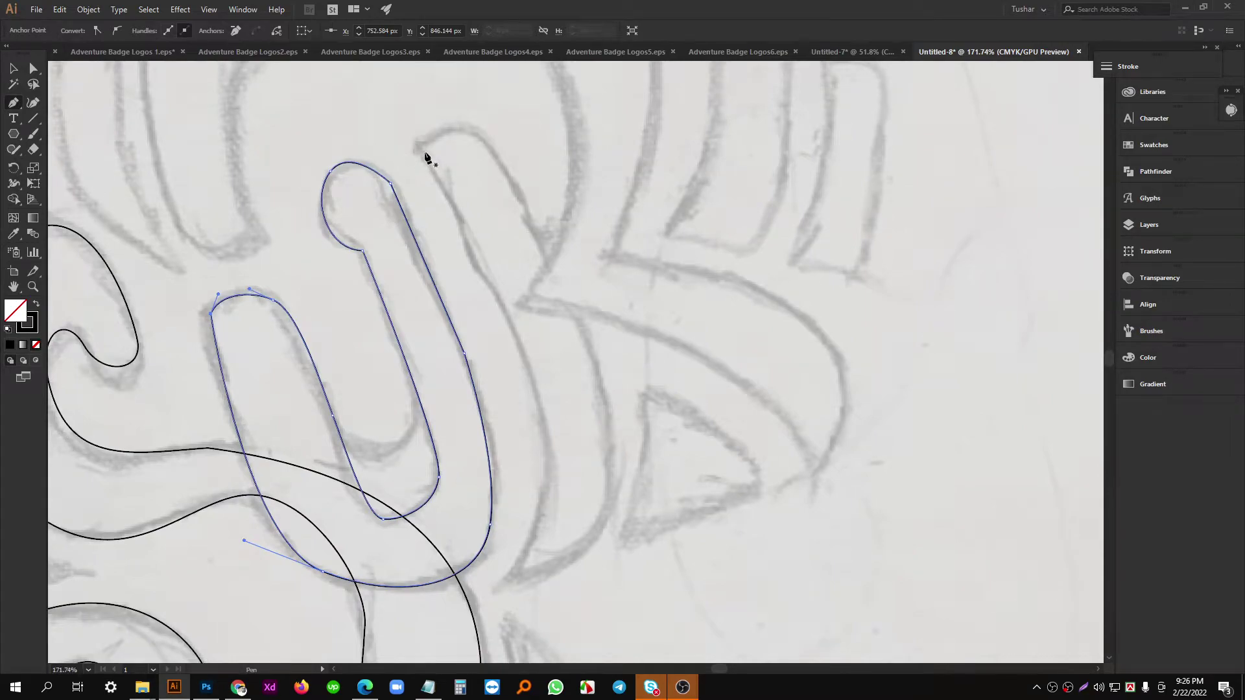
pyautogui.click(419, 146)
pyautogui.moveTo(516, 511); pyautogui.dragTo(539, 392)
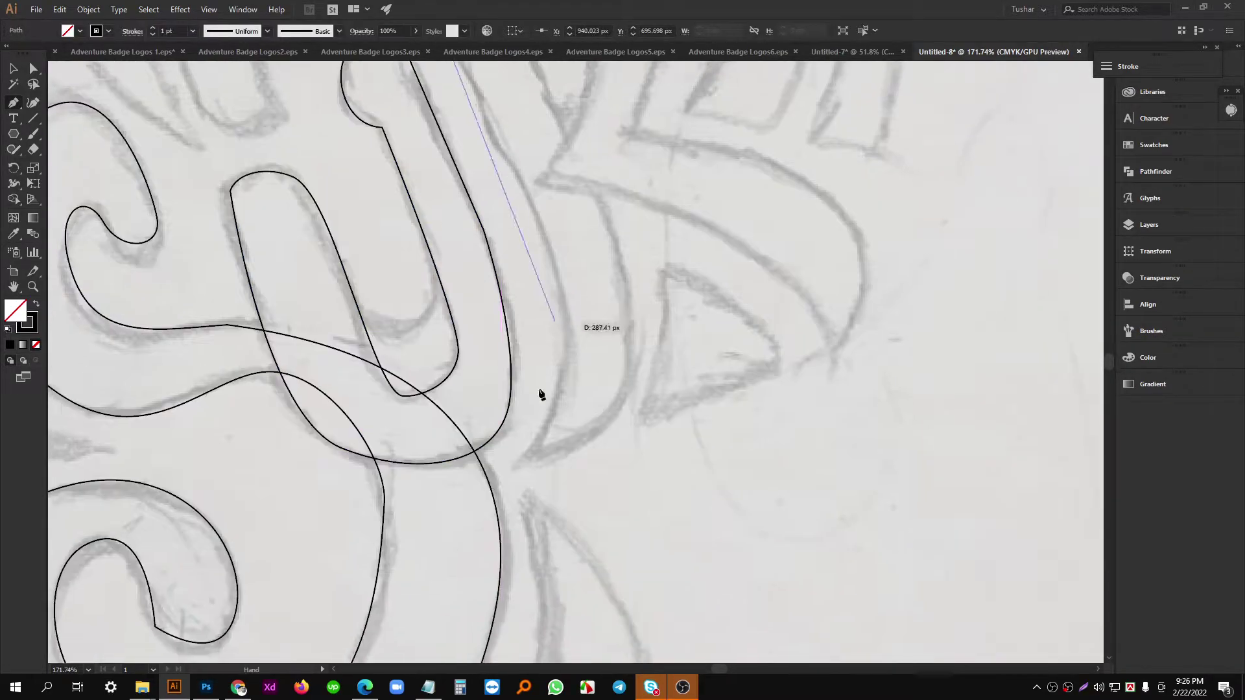
pyautogui.moveTo(583, 436); pyautogui.dragTo(487, 594)
pyautogui.hotkey('ctrl', 'z')
pyautogui.scroll(1, 571, 327)
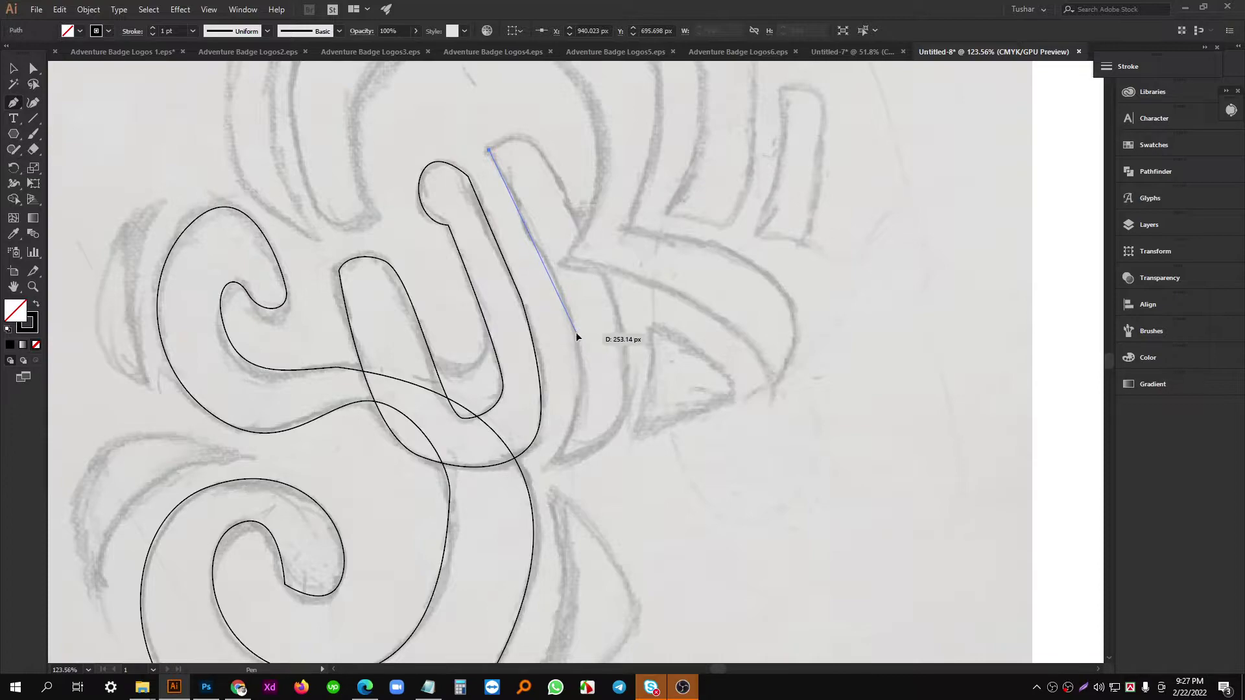
# Trace the left edge of the R's stem down to its pointed lower tip and make the tip a sharp corner.
pyautogui.moveTo(572, 348); pyautogui.dragTo(580, 361)
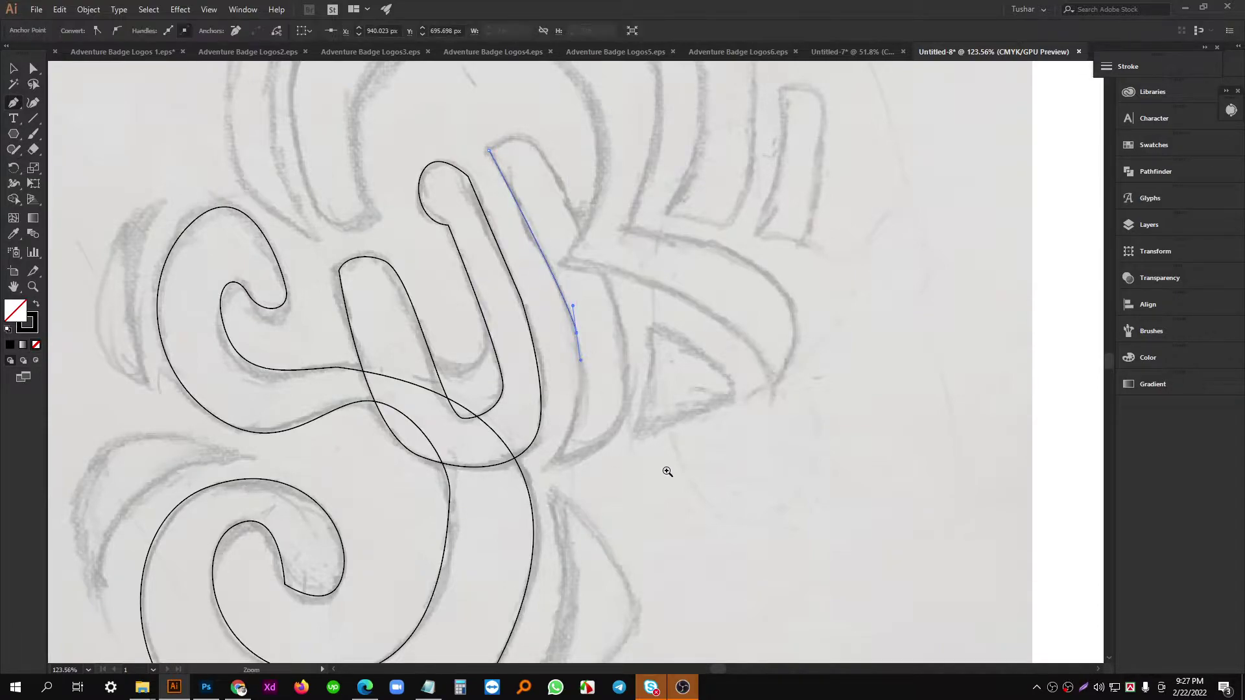
pyautogui.moveTo(529, 480)
pyautogui.mouseDown()
pyautogui.moveTo(552, 429)
pyautogui.moveTo(527, 488)
pyautogui.mouseUp()
pyautogui.click(553, 429)
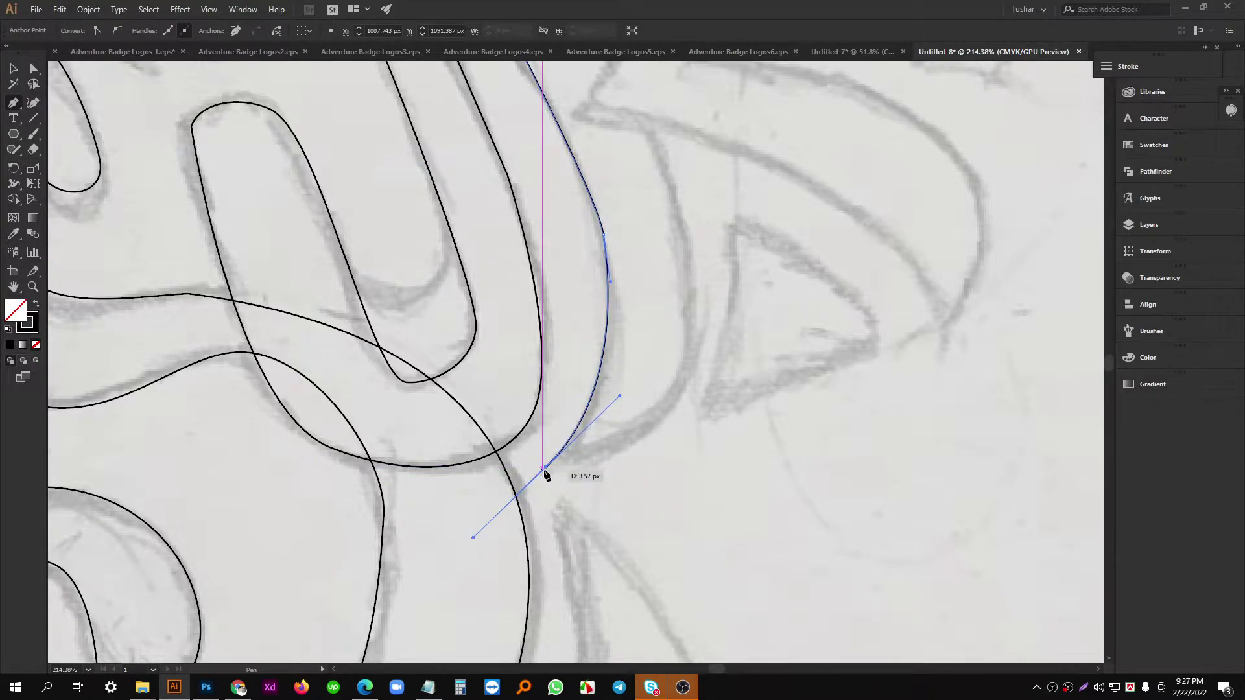
# Trace the right edge of the R's stem back up over its rounded top and close the outline.
pyautogui.moveTo(654, 348); pyautogui.dragTo(542, 485)
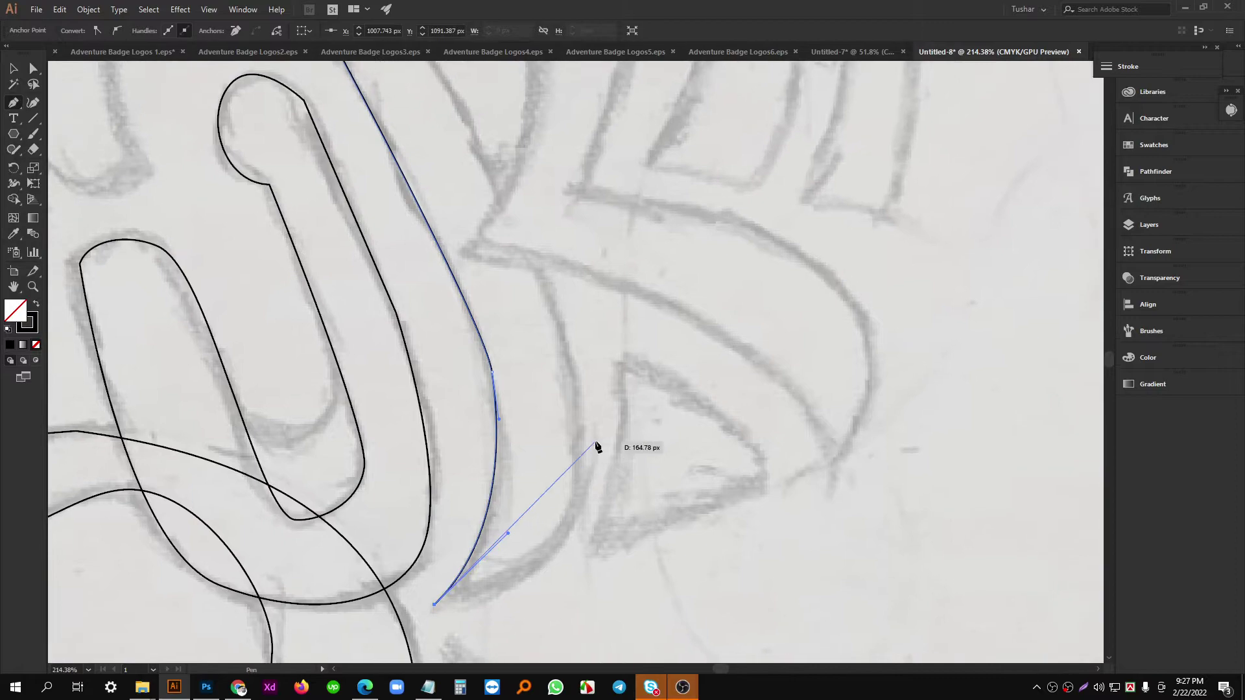
pyautogui.moveTo(584, 445); pyautogui.dragTo(568, 290)
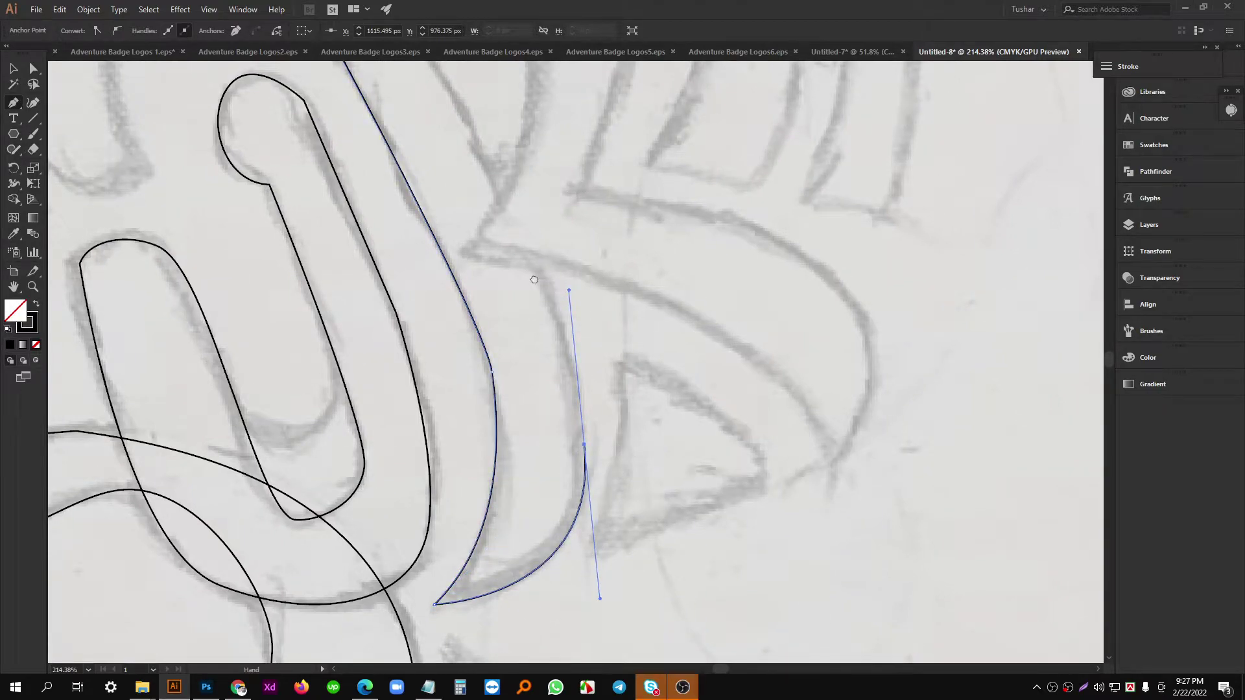
pyautogui.moveTo(502, 162); pyautogui.dragTo(594, 264)
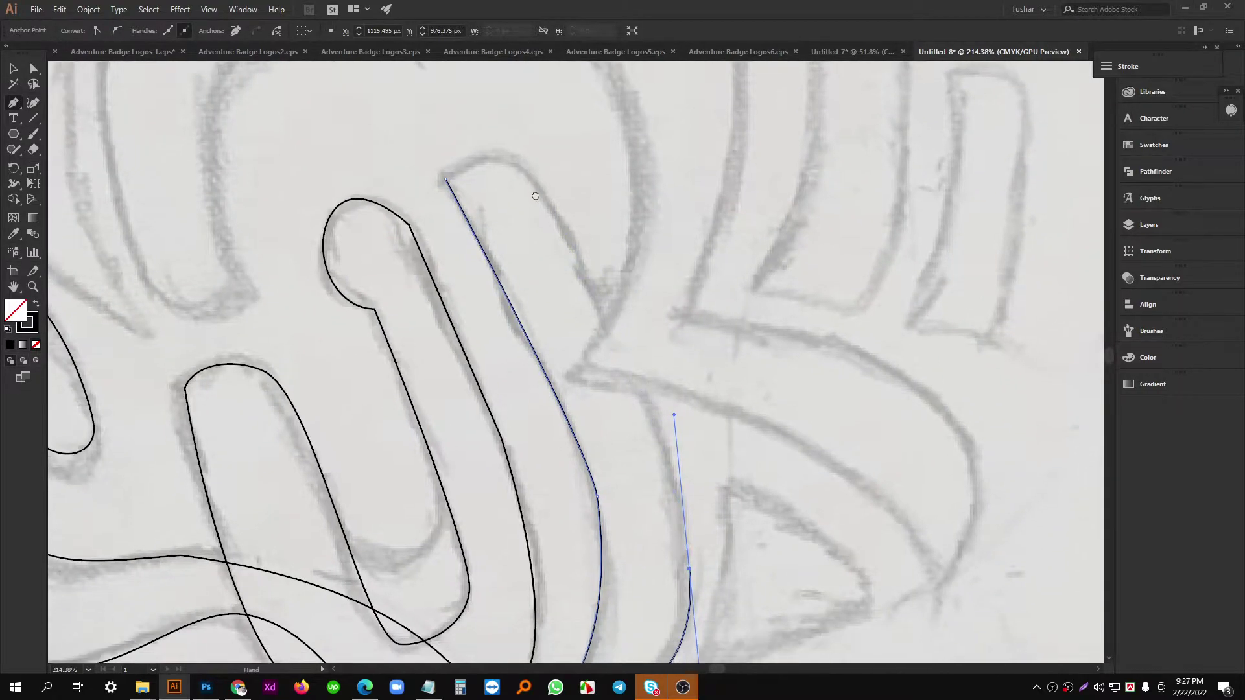
pyautogui.moveTo(592, 355); pyautogui.dragTo(606, 391)
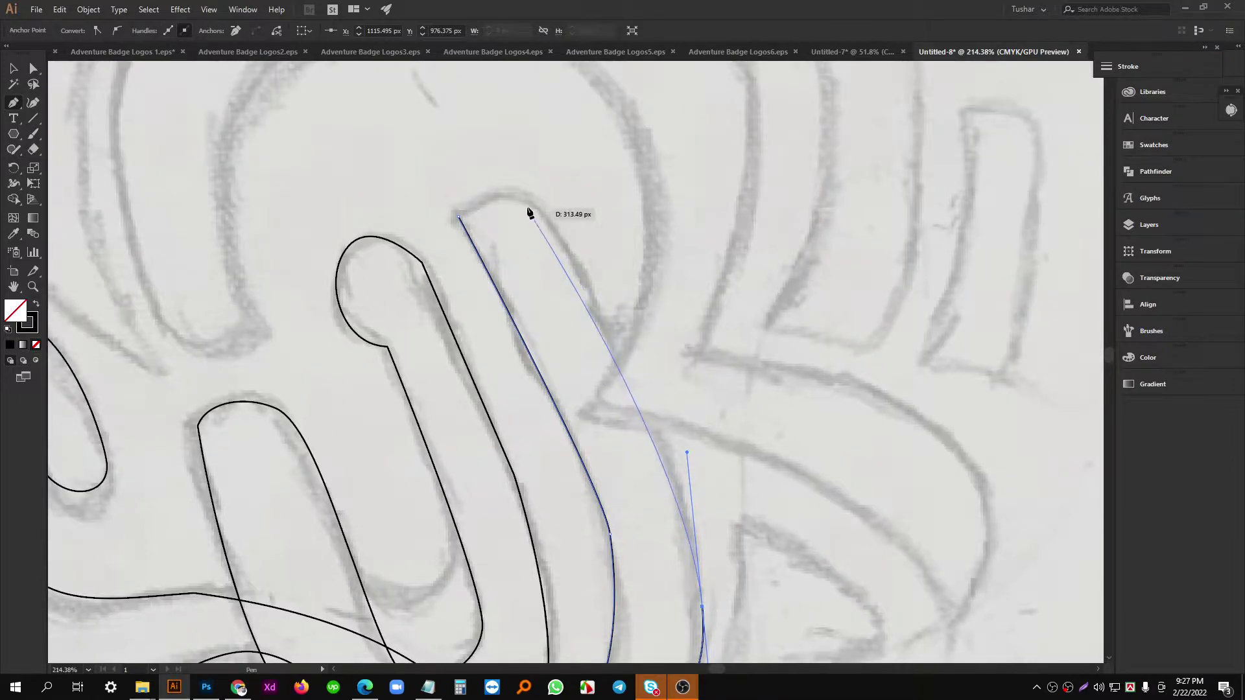
pyautogui.moveTo(530, 200); pyautogui.dragTo(480, 168)
pyautogui.moveTo(480, 167); pyautogui.dragTo(580, 202)
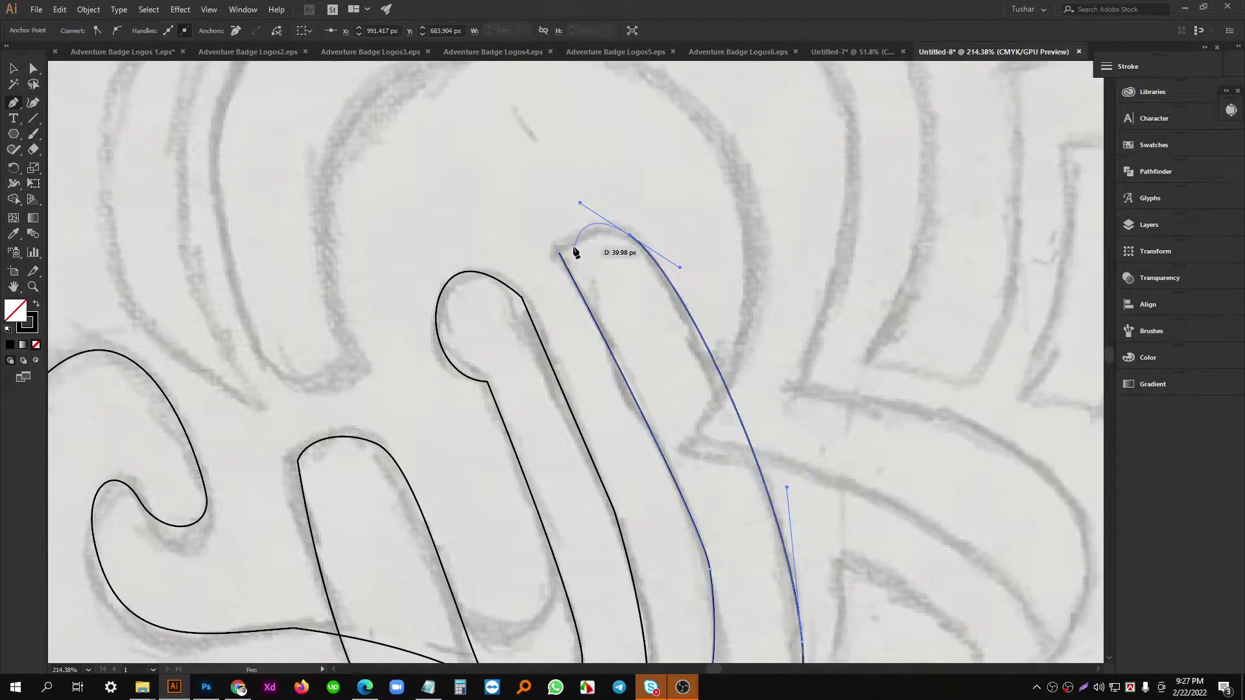
pyautogui.click(559, 252)
# Trace the left edge of the curved triangle beside the R's stem from its top corner to a sharp lower corner.
pyautogui.scroll(-4, 650, 292)
pyautogui.moveTo(650, 301); pyautogui.dragTo(503, 345)
pyautogui.scroll(2, 703, 439)
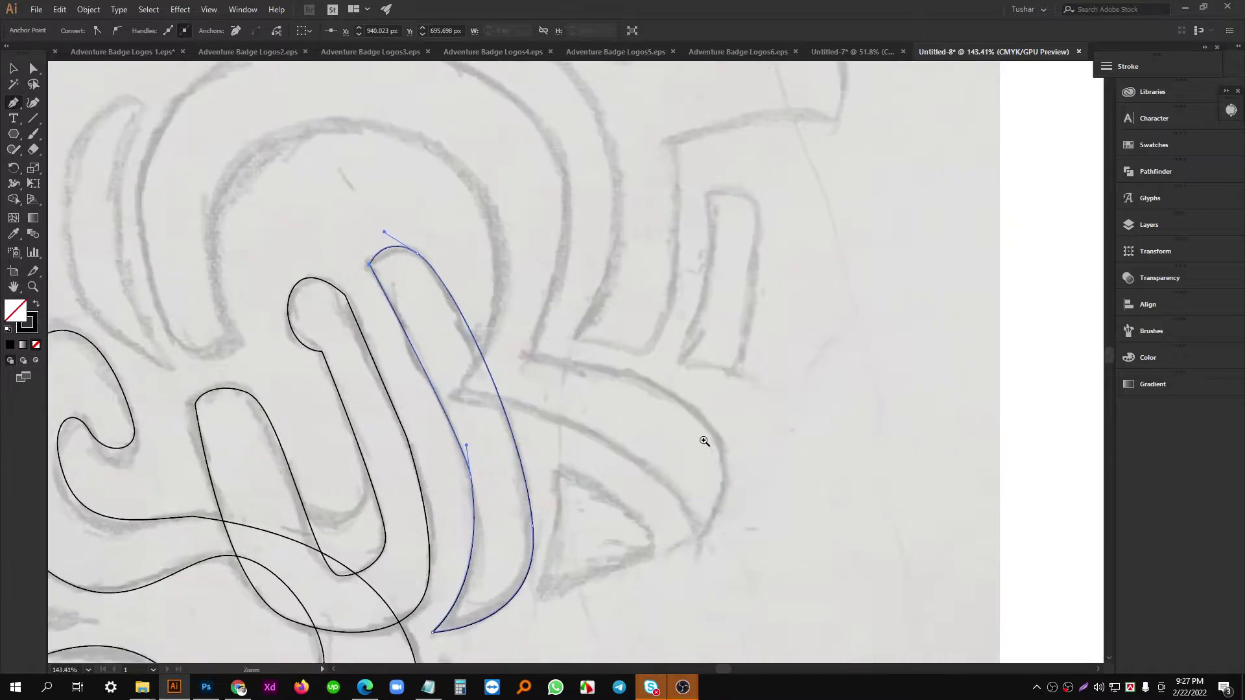
pyautogui.moveTo(703, 554); pyautogui.dragTo(616, 431)
pyautogui.scroll(3, 616, 430)
pyautogui.moveTo(478, 320); pyautogui.dragTo(576, 280)
pyautogui.moveTo(533, 245)
pyautogui.mouseDown()
pyautogui.moveTo(662, 374)
pyautogui.moveTo(706, 388)
pyautogui.mouseUp()
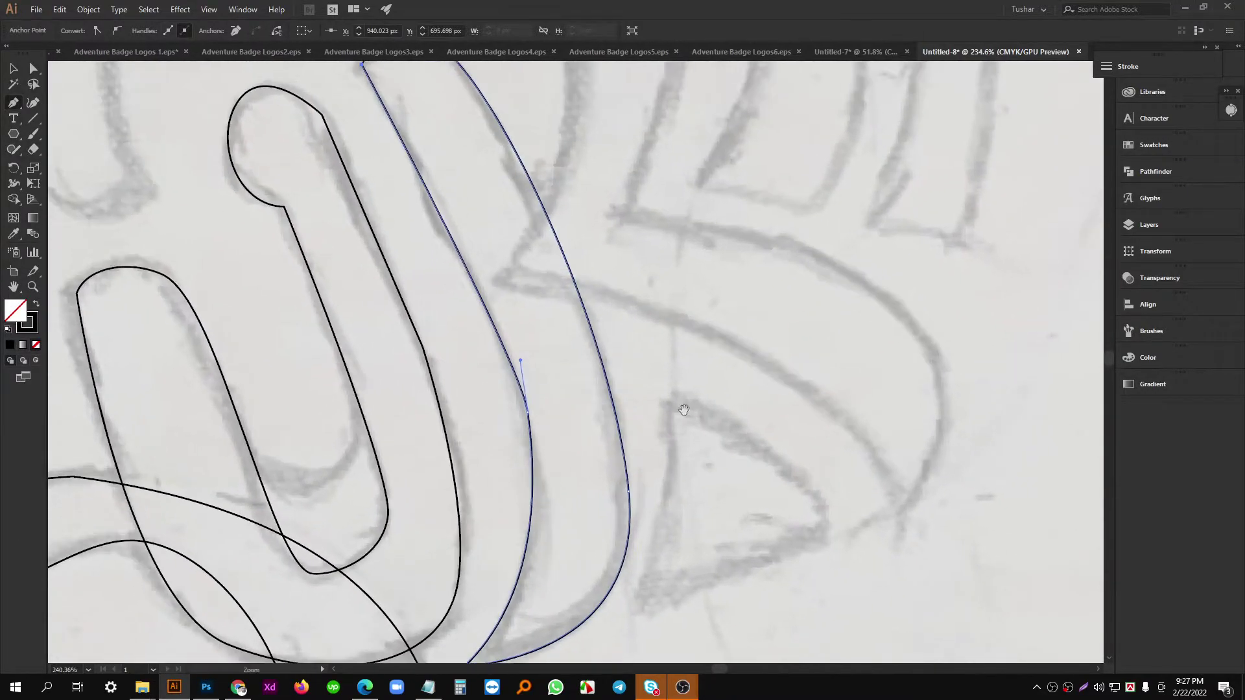
pyautogui.scroll(3, 685, 411)
pyautogui.moveTo(758, 454); pyautogui.dragTo(665, 311)
pyautogui.click(574, 265)
pyautogui.moveTo(573, 266); pyautogui.dragTo(661, 223)
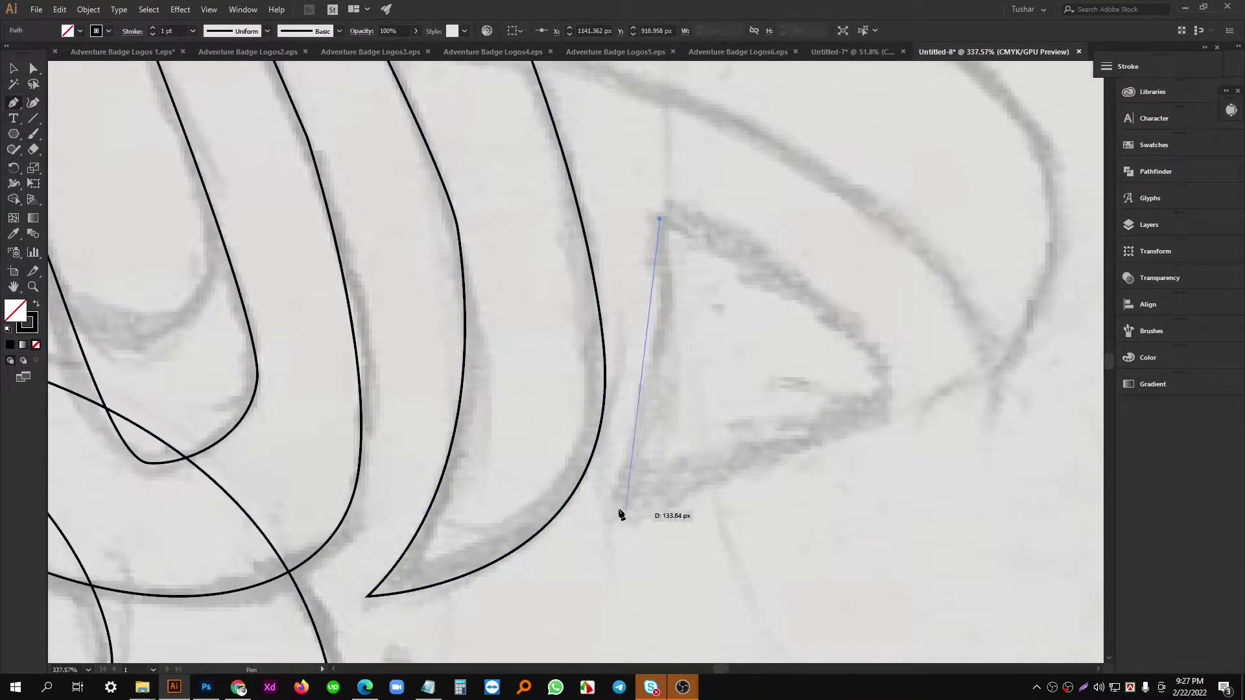
pyautogui.moveTo(619, 509); pyautogui.dragTo(544, 609)
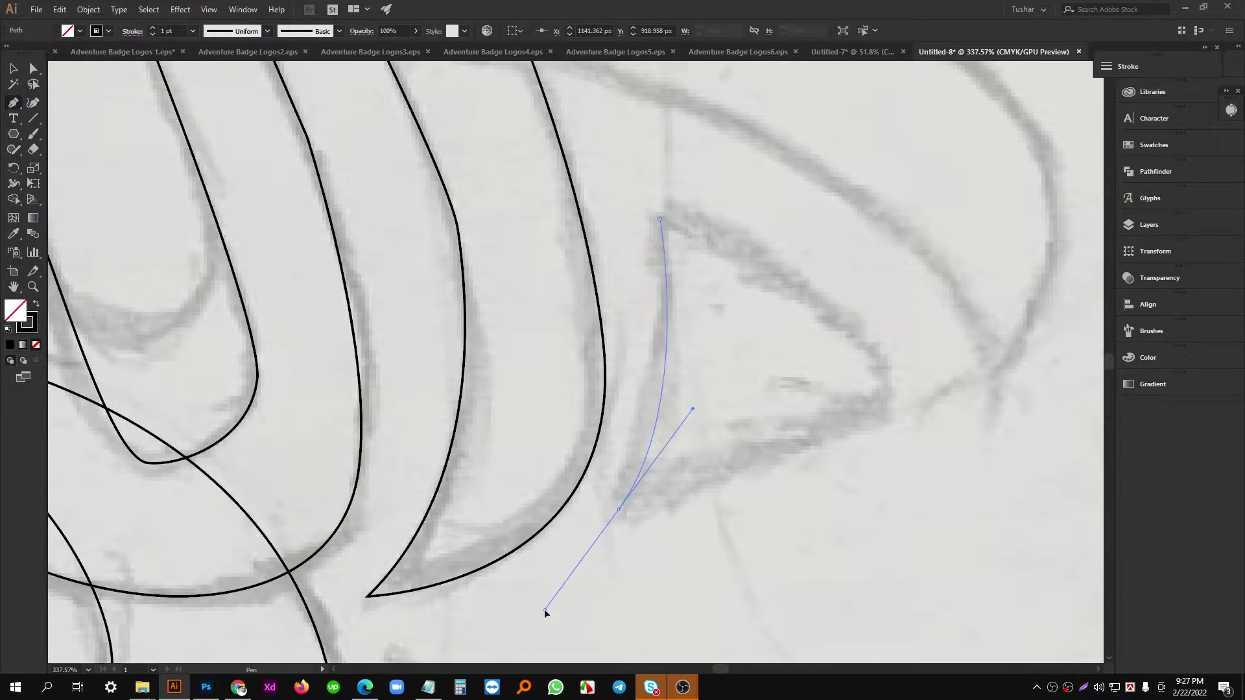
pyautogui.moveTo(618, 349); pyautogui.dragTo(610, 398)
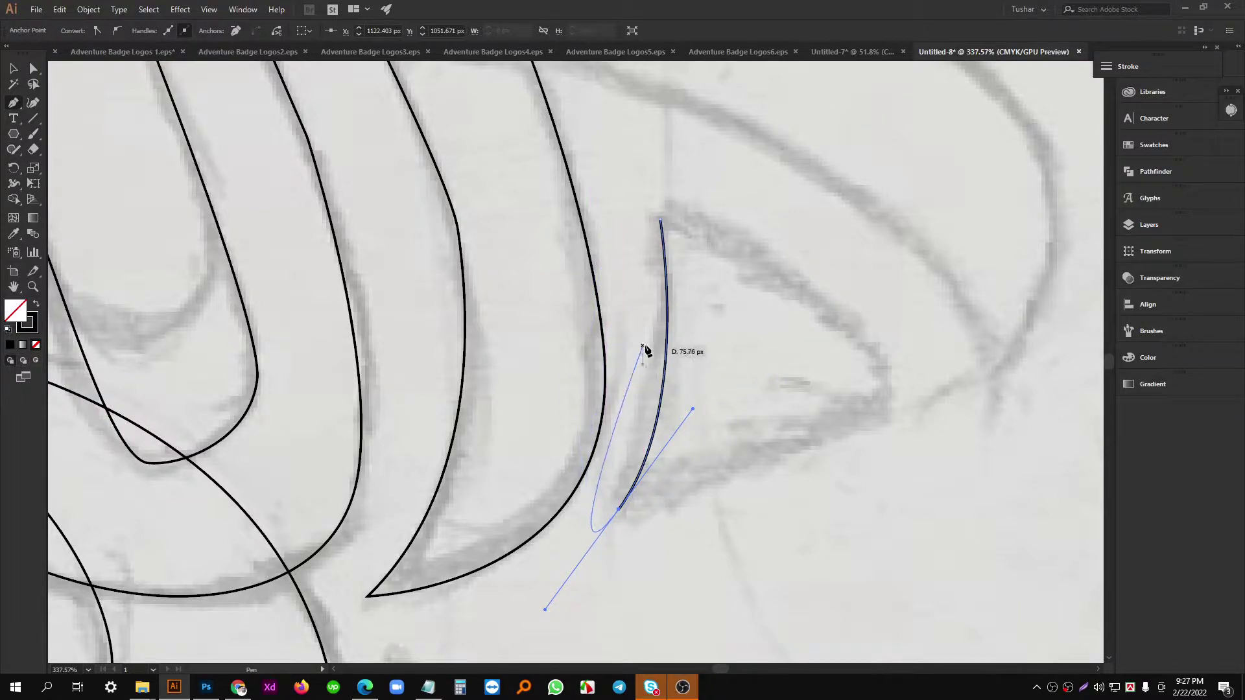
pyautogui.click(620, 512)
# Trace the curved triangle's lower edge to its right corner, then its upper edge back to the start, closing the outline.
pyautogui.moveTo(690, 412); pyautogui.dragTo(727, 435)
pyautogui.press('space')
pyautogui.moveTo(644, 295); pyautogui.dragTo(678, 375)
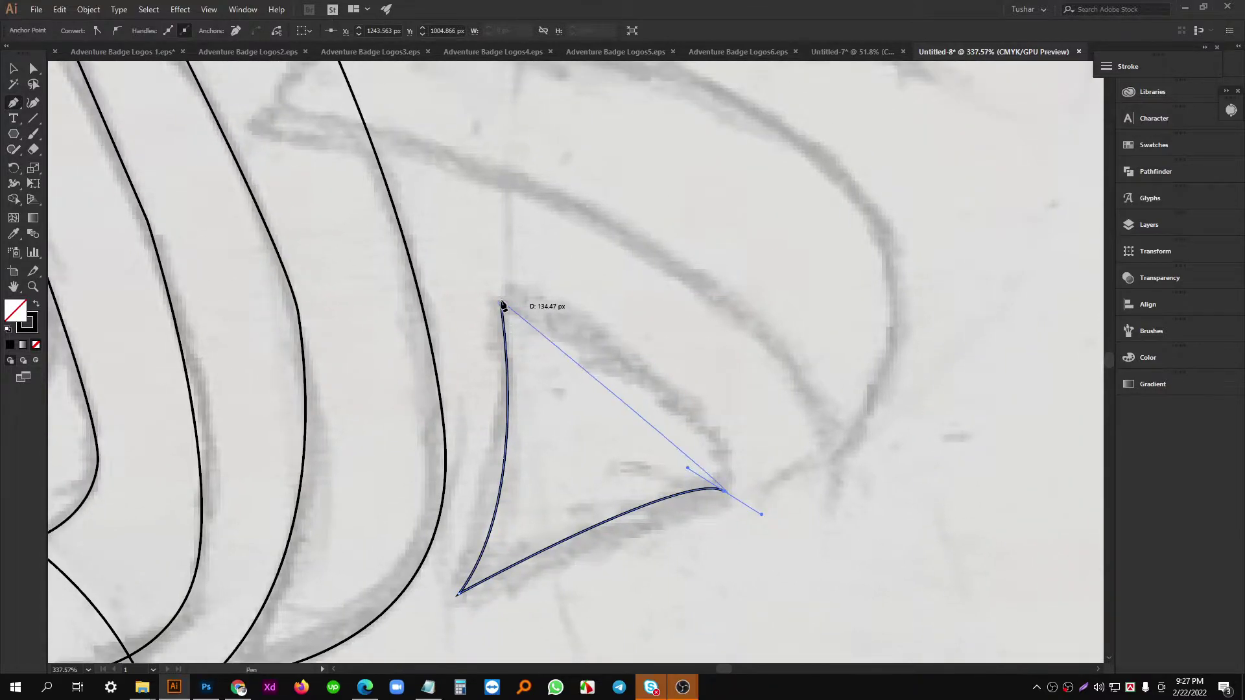
pyautogui.moveTo(503, 304); pyautogui.dragTo(365, 318)
pyautogui.scroll(-5, 583, 392)
pyautogui.scroll(2, 583, 393)
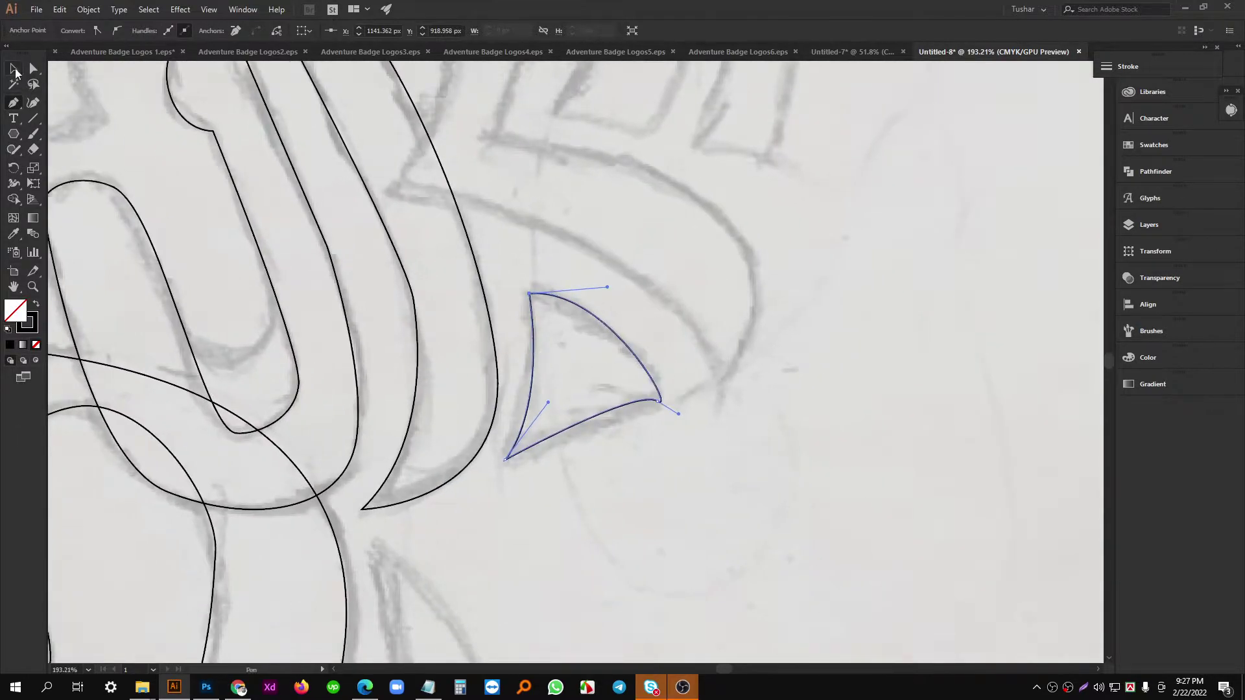
# Rotate the curved triangle slightly counterclockwise to match the sketch.
pyautogui.click(15, 70)
pyautogui.scroll(4, 713, 363)
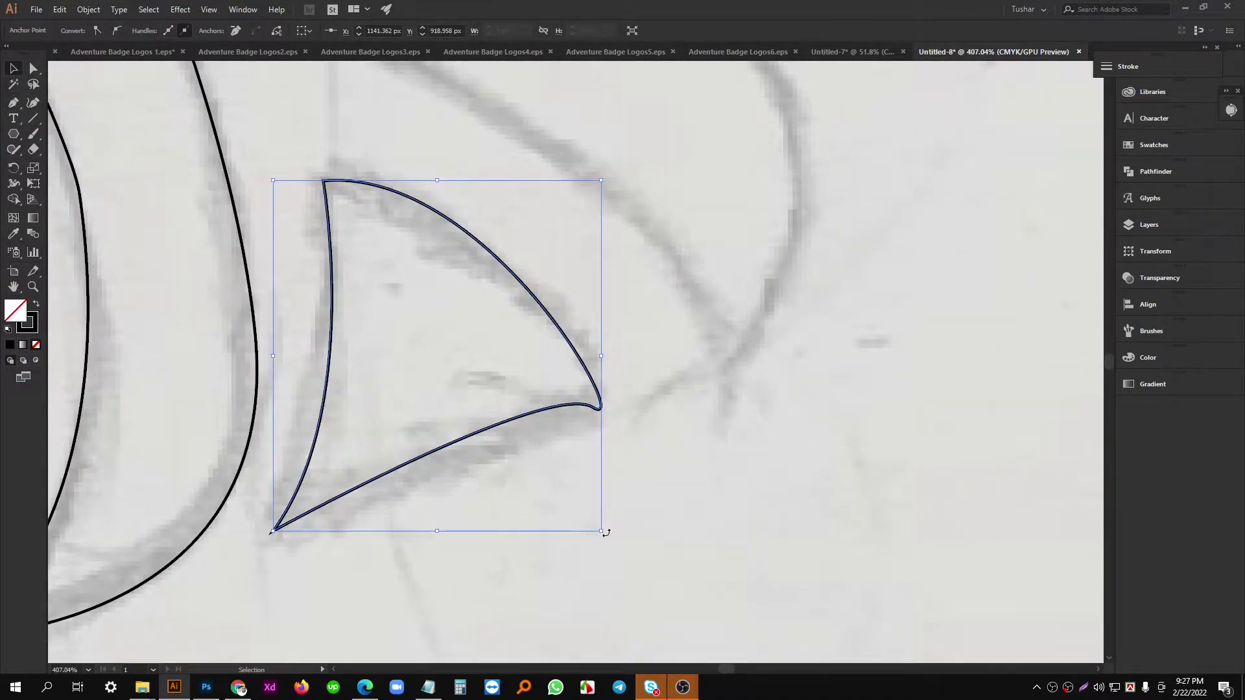
pyautogui.moveTo(606, 533); pyautogui.dragTo(613, 518)
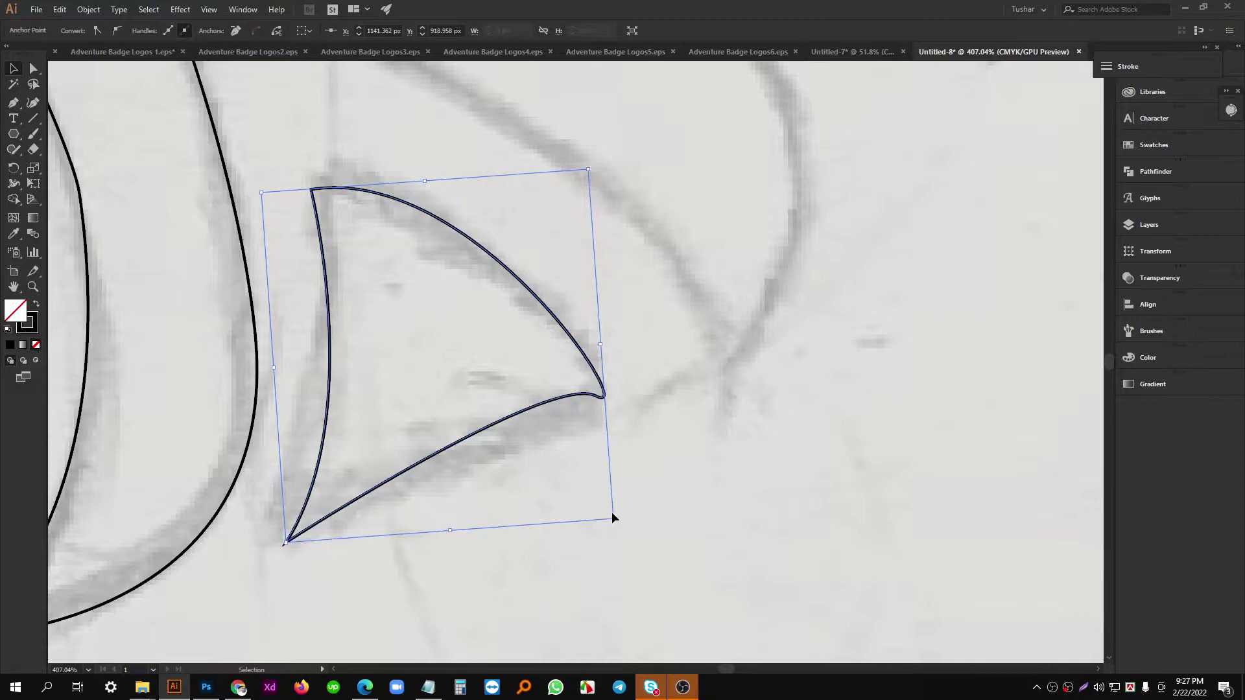
# Start the R's body outline with the Pen tool at the leg's lower tip and trace the leg's lower edge back to the inner notch.
pyautogui.moveTo(565, 346); pyautogui.dragTo(528, 330)
pyautogui.moveTo(552, 198); pyautogui.dragTo(610, 418)
pyautogui.moveTo(1084, 264); pyautogui.dragTo(1040, 274)
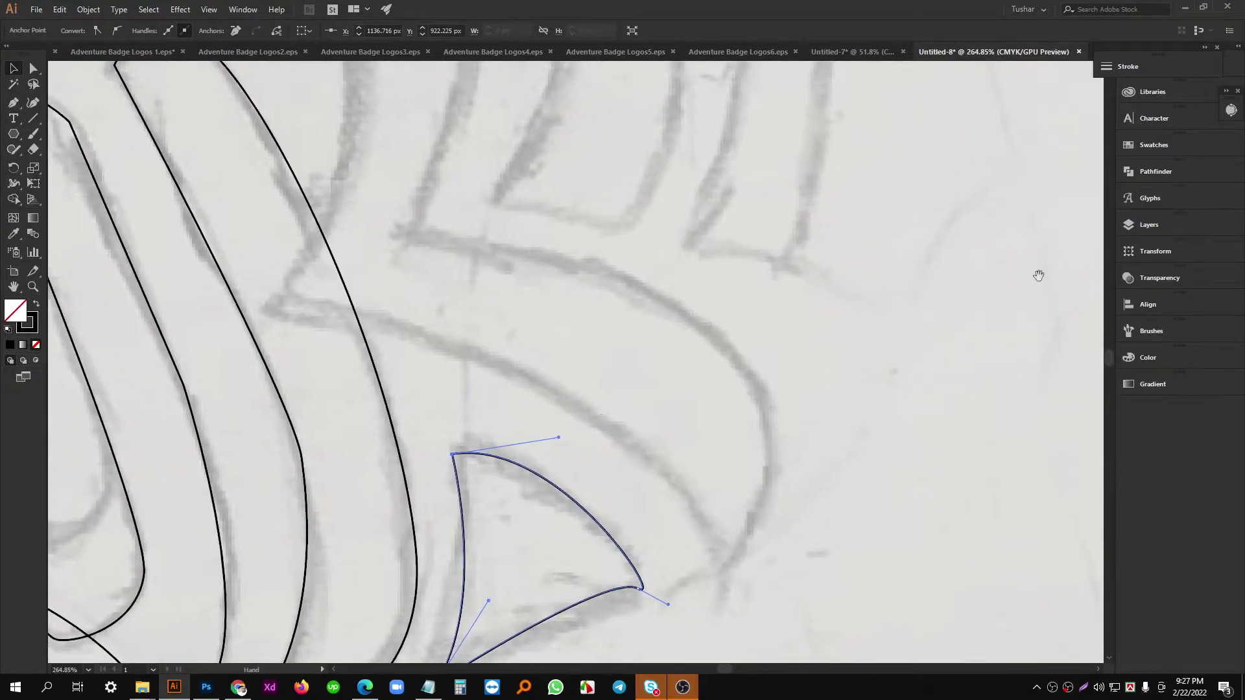
pyautogui.moveTo(706, 286); pyautogui.dragTo(562, 286)
pyautogui.scroll(-2, 562, 286)
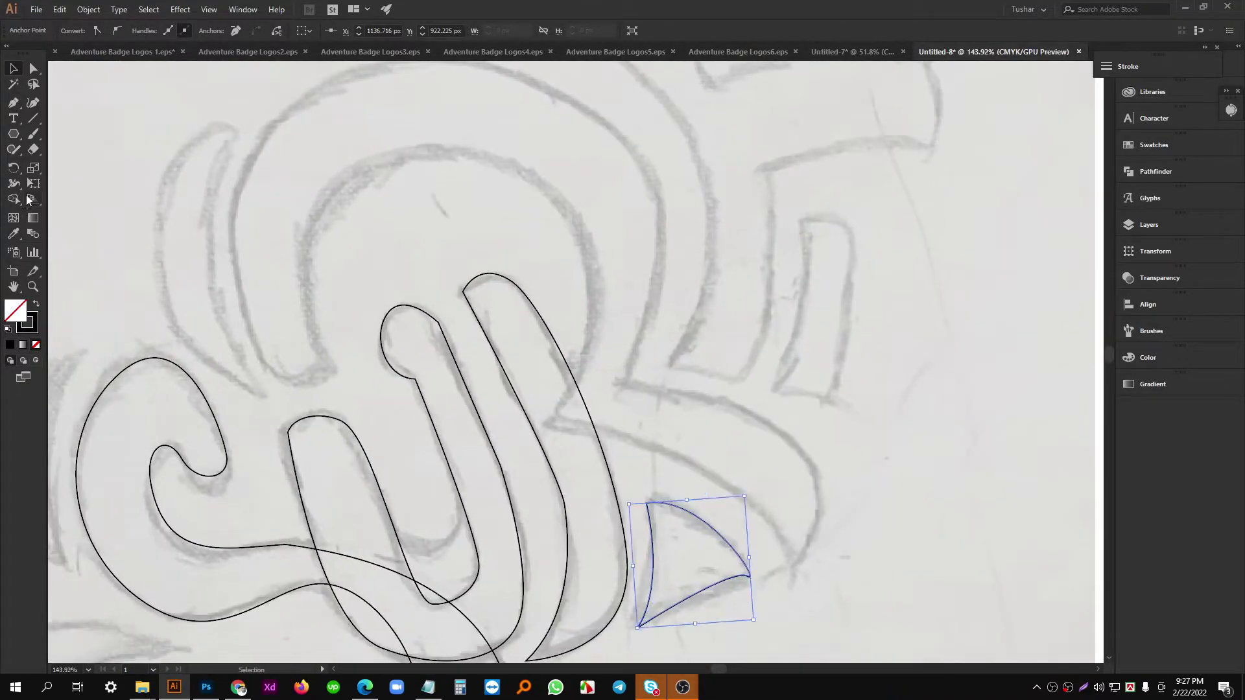
pyautogui.click(11, 104)
pyautogui.moveTo(265, 266); pyautogui.dragTo(246, 267)
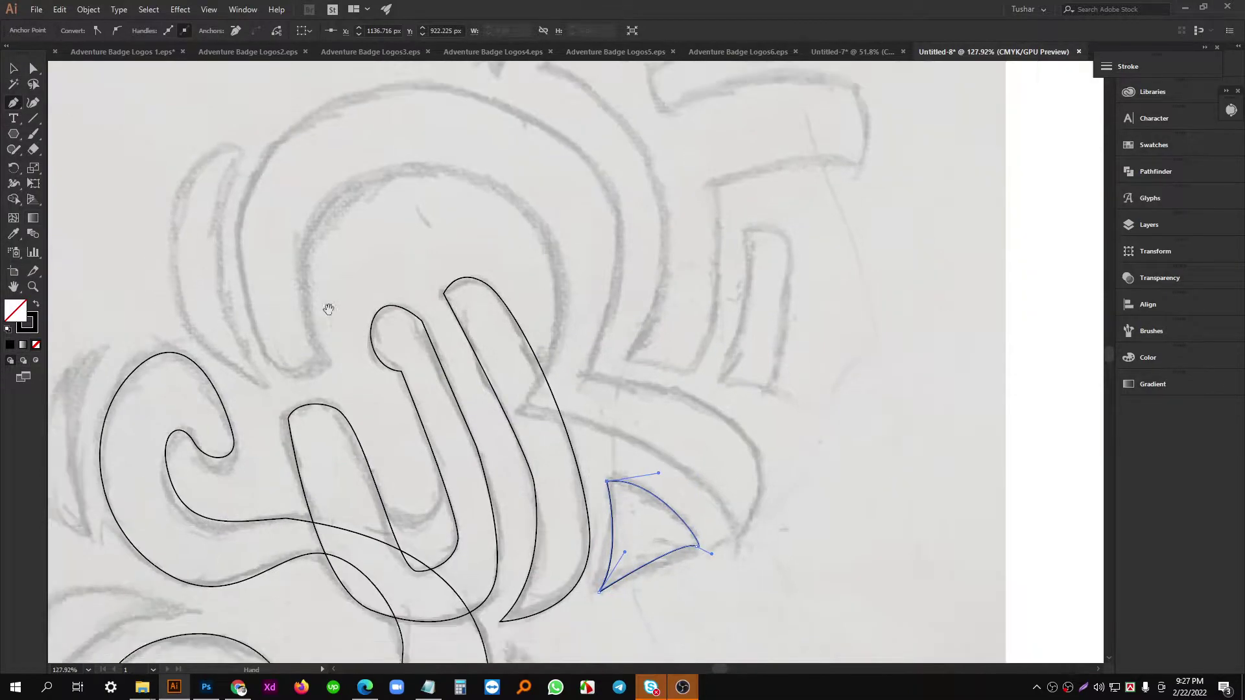
pyautogui.moveTo(328, 309); pyautogui.dragTo(530, 364)
pyautogui.moveTo(647, 350); pyautogui.dragTo(495, 253)
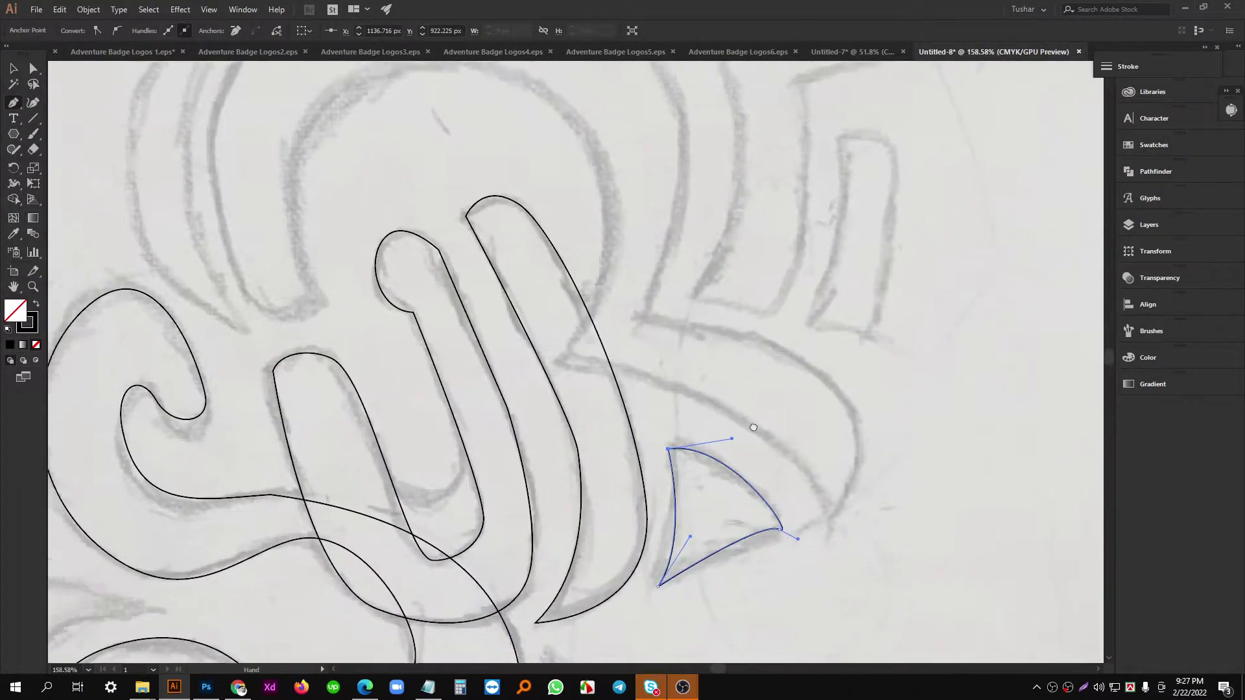
pyautogui.moveTo(753, 428); pyautogui.dragTo(784, 442)
pyautogui.moveTo(819, 497); pyautogui.dragTo(812, 453)
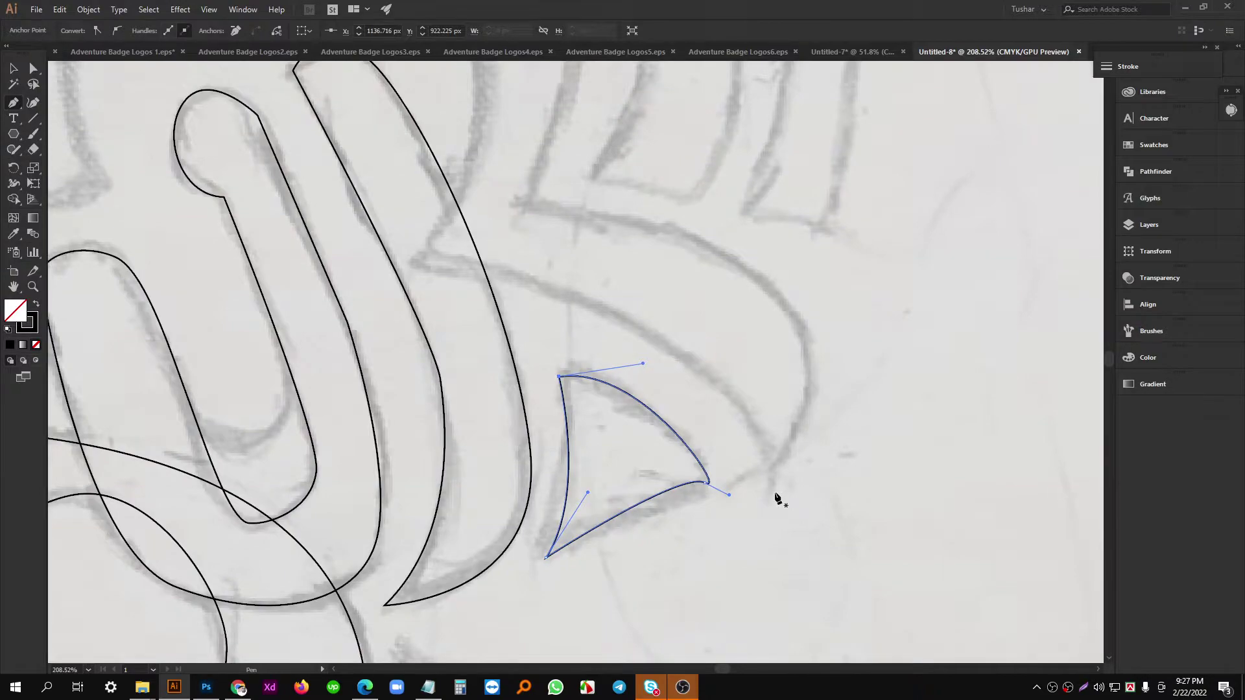
pyautogui.click(771, 471)
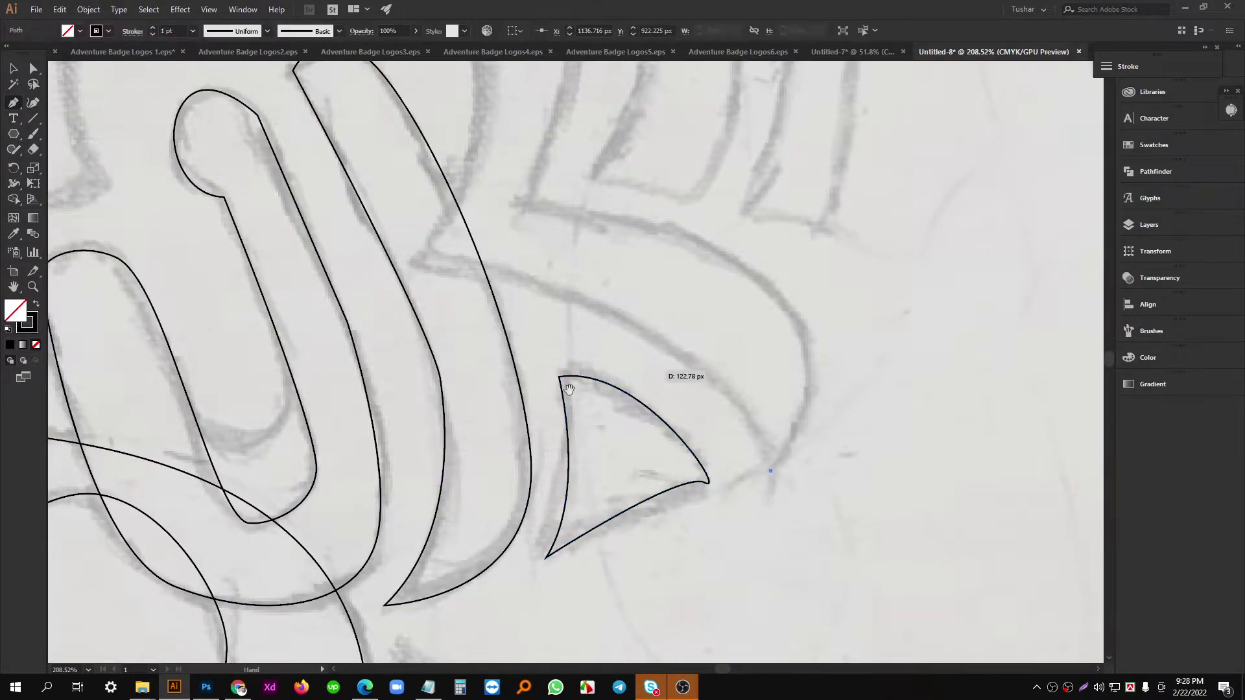
pyautogui.moveTo(557, 317); pyautogui.dragTo(815, 356)
pyautogui.moveTo(678, 295); pyautogui.dragTo(391, 247)
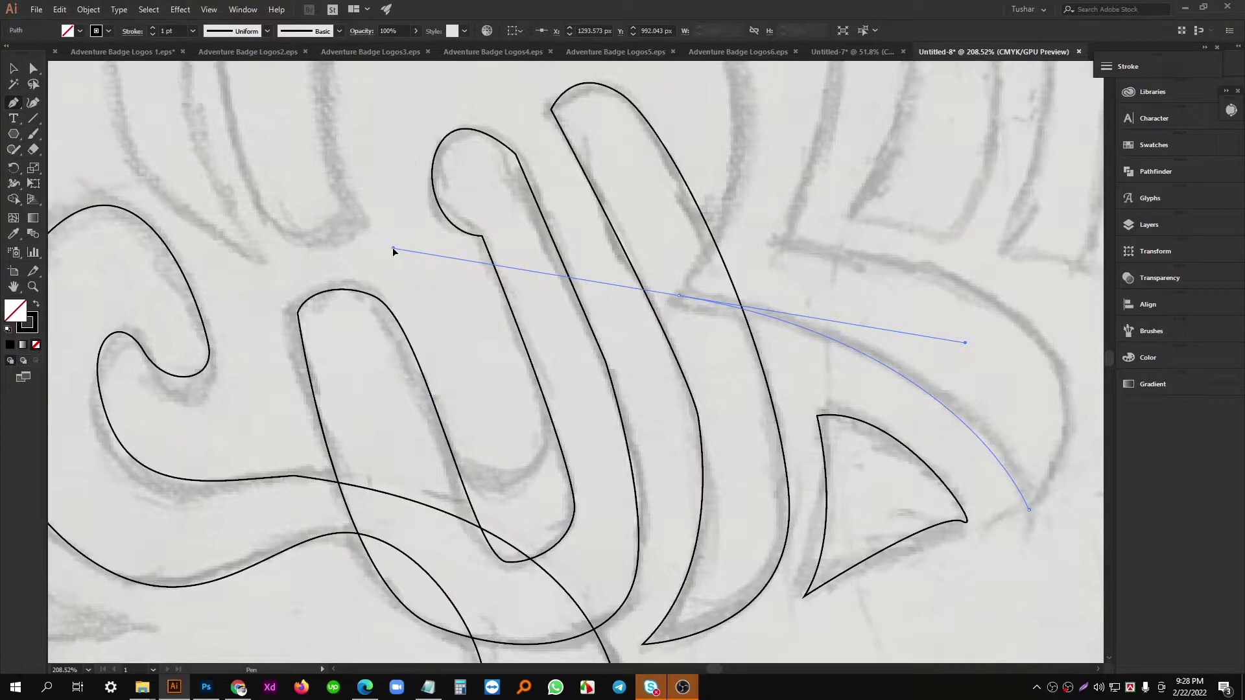
# Trace the inner edge of the R's bowl from the notch up the right side and over the arch to its left shoulder.
pyautogui.moveTo(738, 289); pyautogui.dragTo(653, 372)
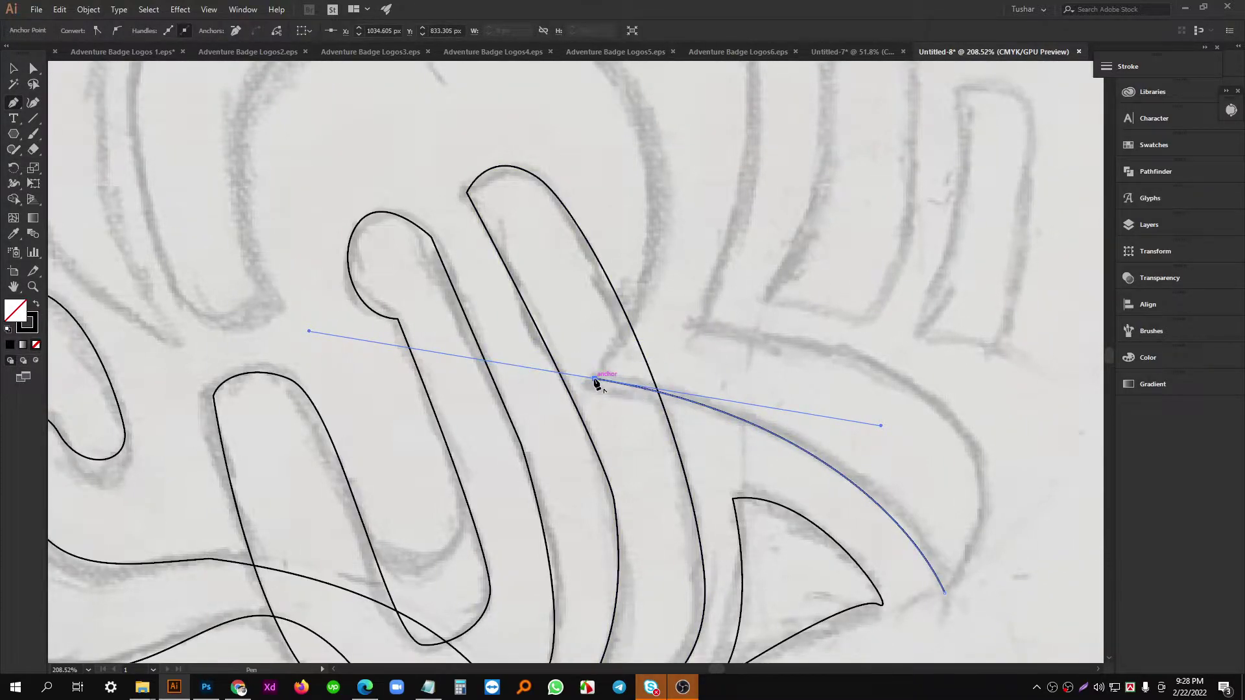
pyautogui.moveTo(624, 294); pyautogui.dragTo(675, 450)
pyautogui.scroll(-2, 665, 376)
pyautogui.moveTo(659, 351); pyautogui.dragTo(702, 390)
pyautogui.moveTo(708, 302); pyautogui.dragTo(623, 214)
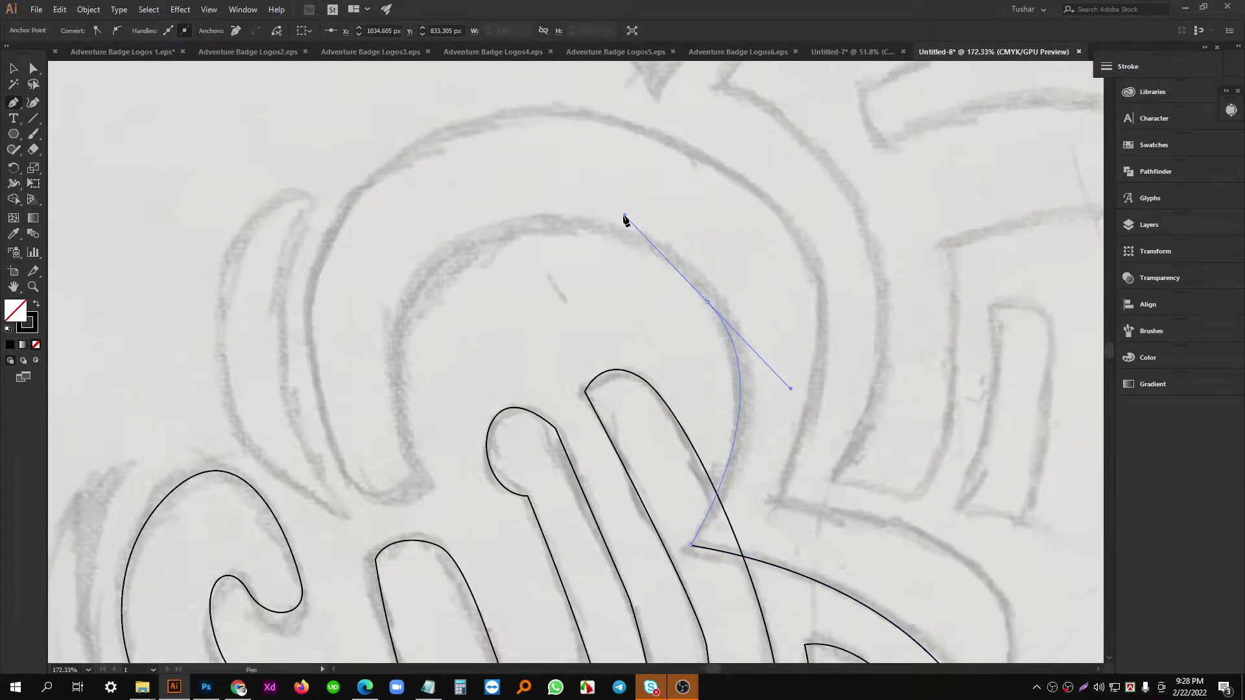
pyautogui.hscroll(-2, 667, 356)
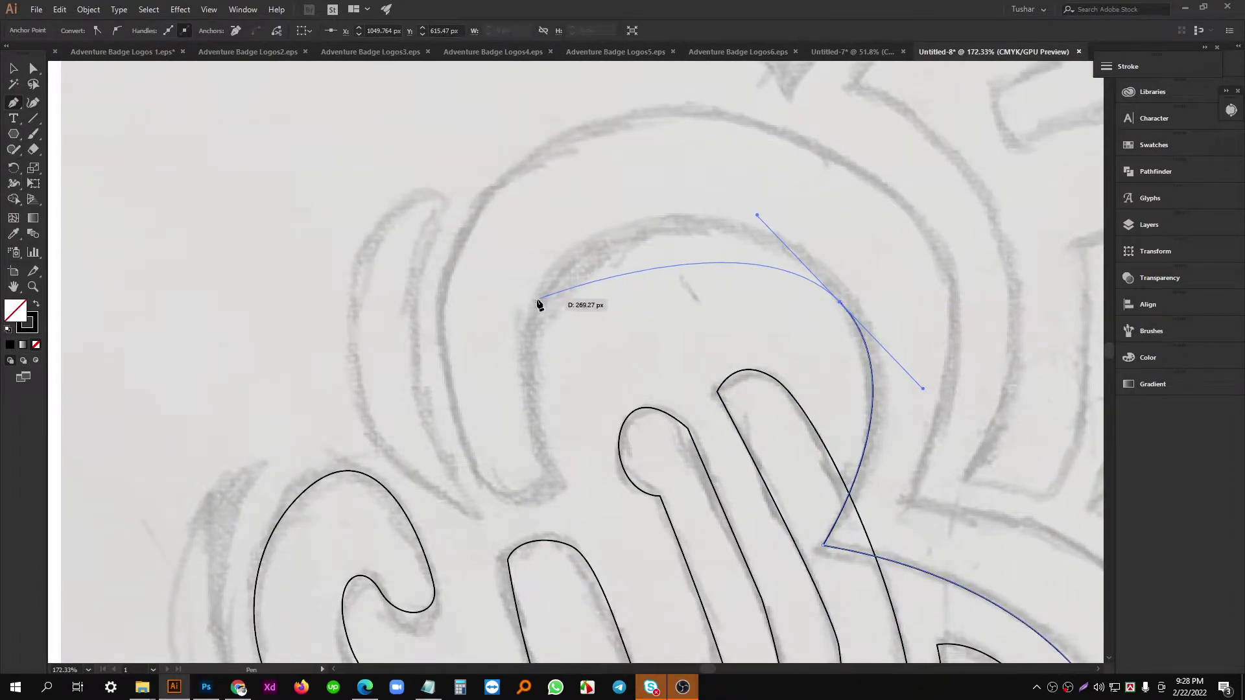
pyautogui.moveTo(538, 302)
pyautogui.mouseDown()
pyautogui.moveTo(488, 387)
pyautogui.moveTo(450, 419)
pyautogui.mouseUp()
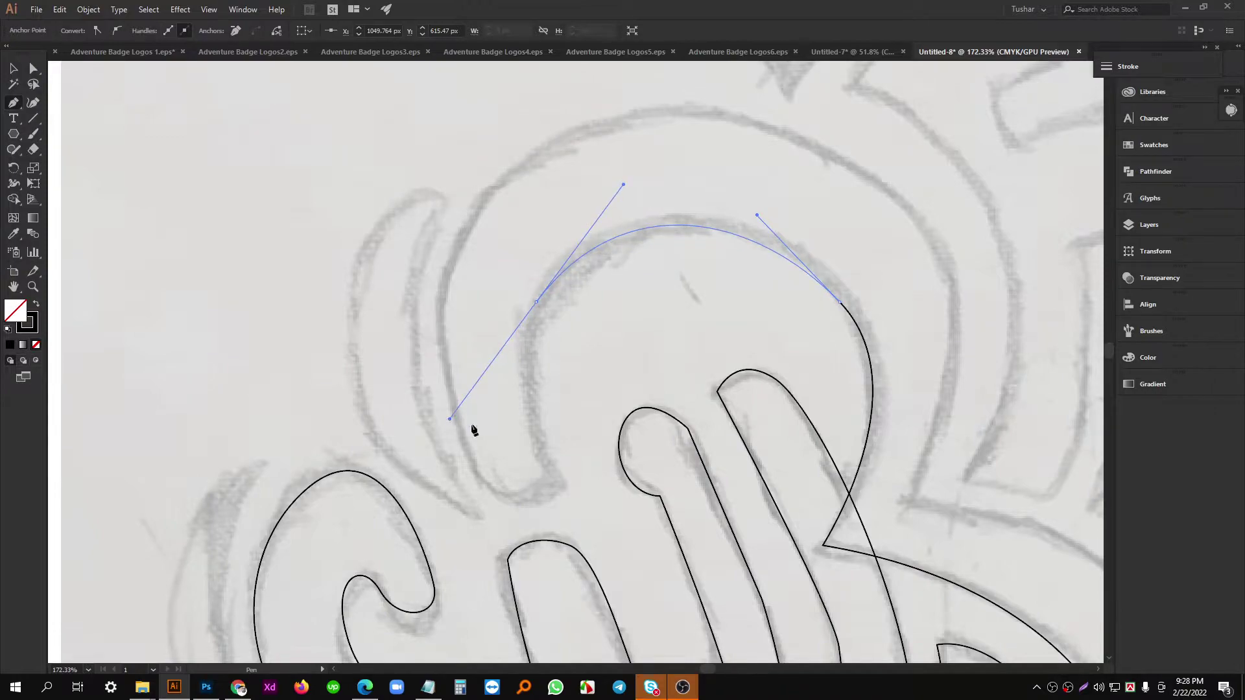
# Shorten the left shoulder's direction handle, then trace the bowl's inner left edge down and around its rounded lower end.
pyautogui.moveTo(551, 479); pyautogui.dragTo(602, 373)
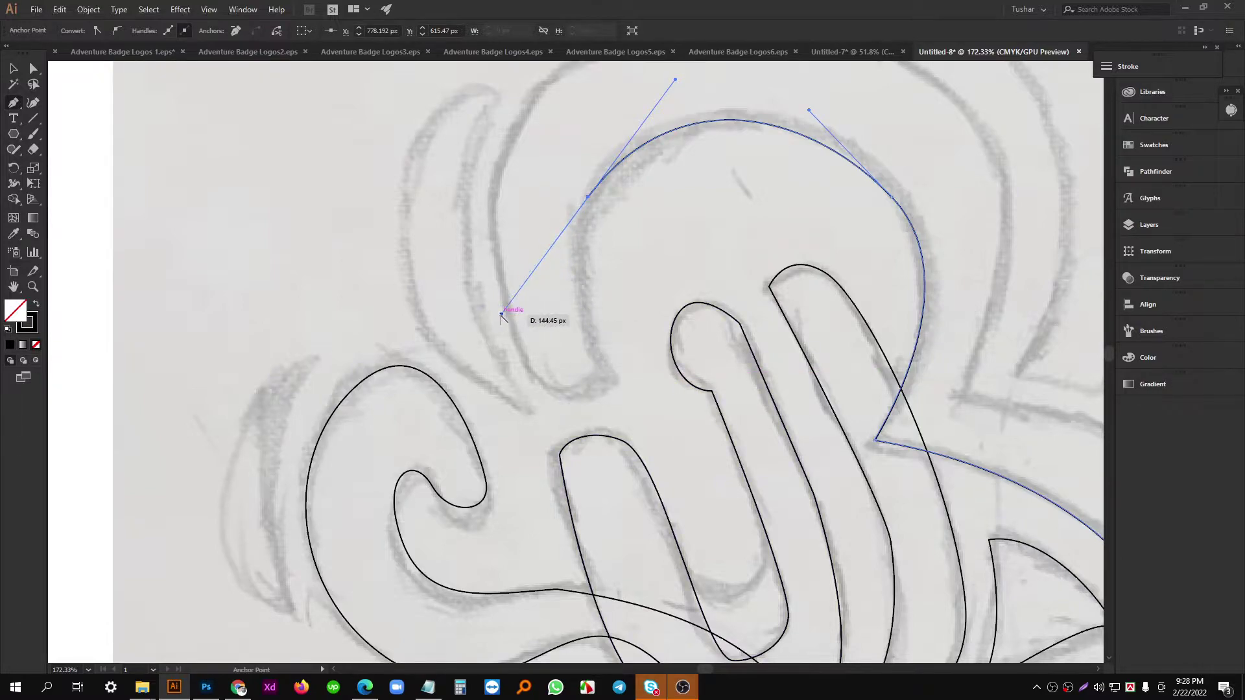
pyautogui.moveTo(502, 314); pyautogui.dragTo(520, 309)
pyautogui.moveTo(612, 372); pyautogui.dragTo(641, 398)
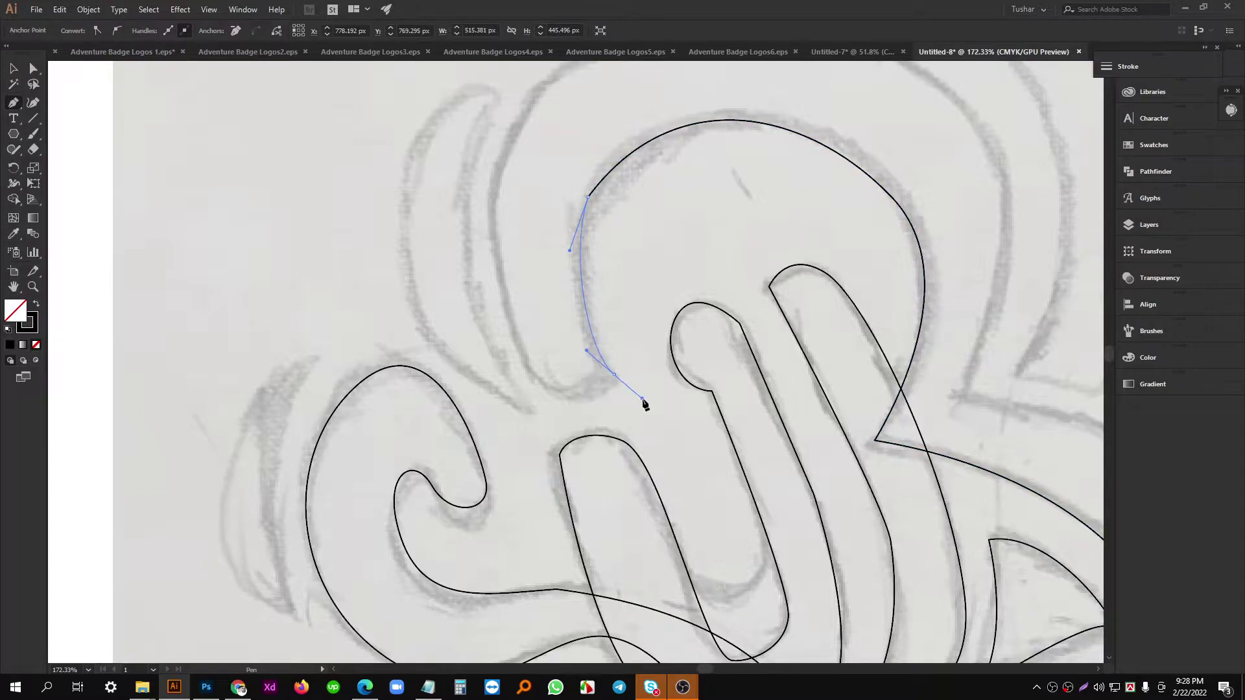
pyautogui.click(614, 375)
pyautogui.moveTo(537, 376); pyautogui.dragTo(624, 360)
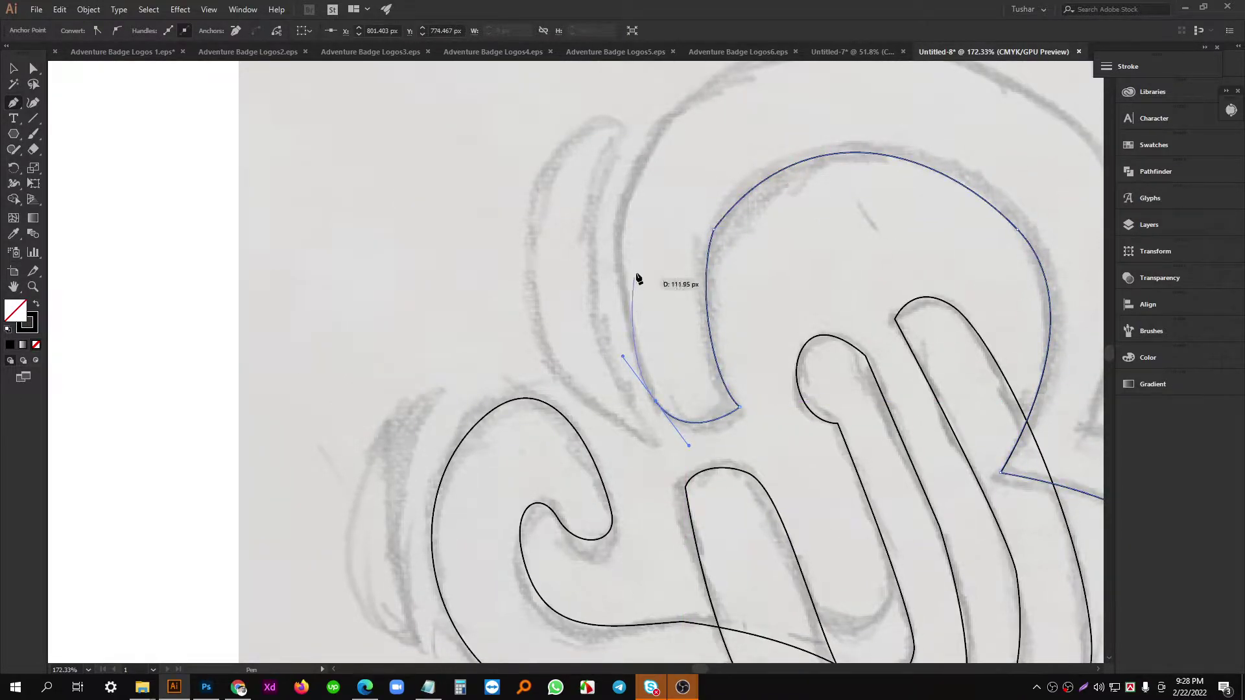
# Trace the R's outer edge up the bowl's left side, over the top and down to its right side.
pyautogui.moveTo(651, 193); pyautogui.dragTo(605, 366)
pyautogui.moveTo(759, 218); pyautogui.dragTo(1020, 171)
pyautogui.moveTo(1022, 325); pyautogui.dragTo(525, 325)
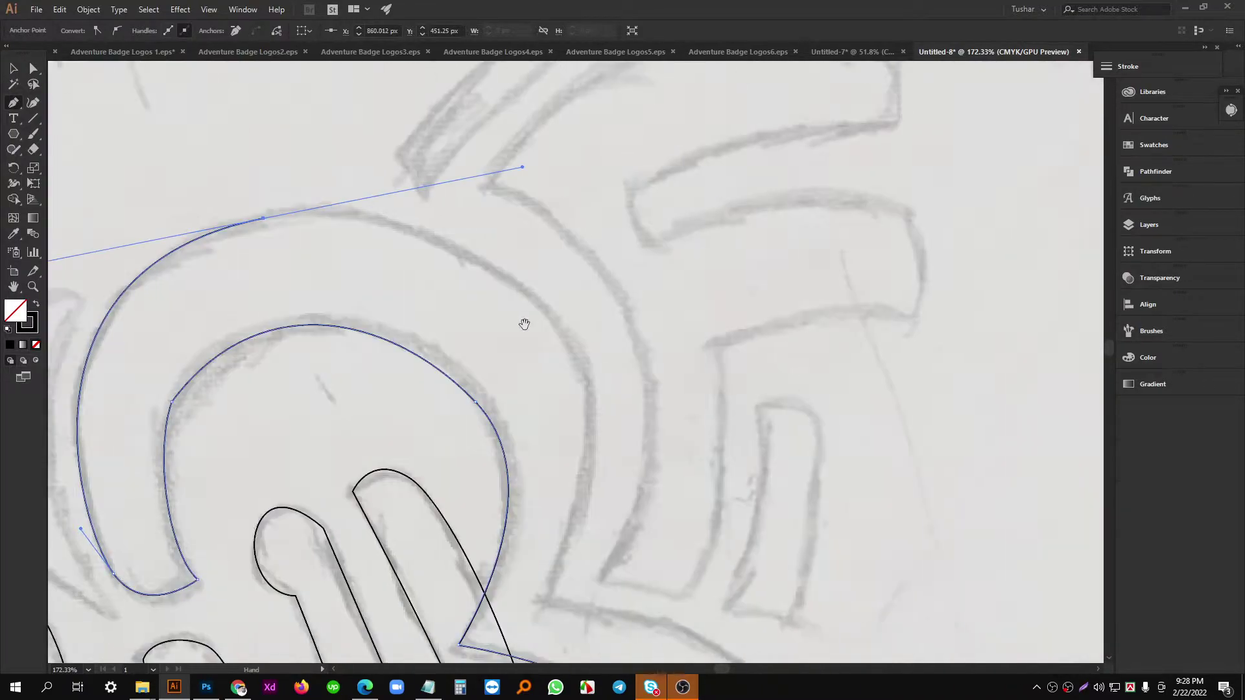
pyautogui.moveTo(590, 428); pyautogui.dragTo(570, 503)
pyautogui.hotkey('ctrl', 'z')
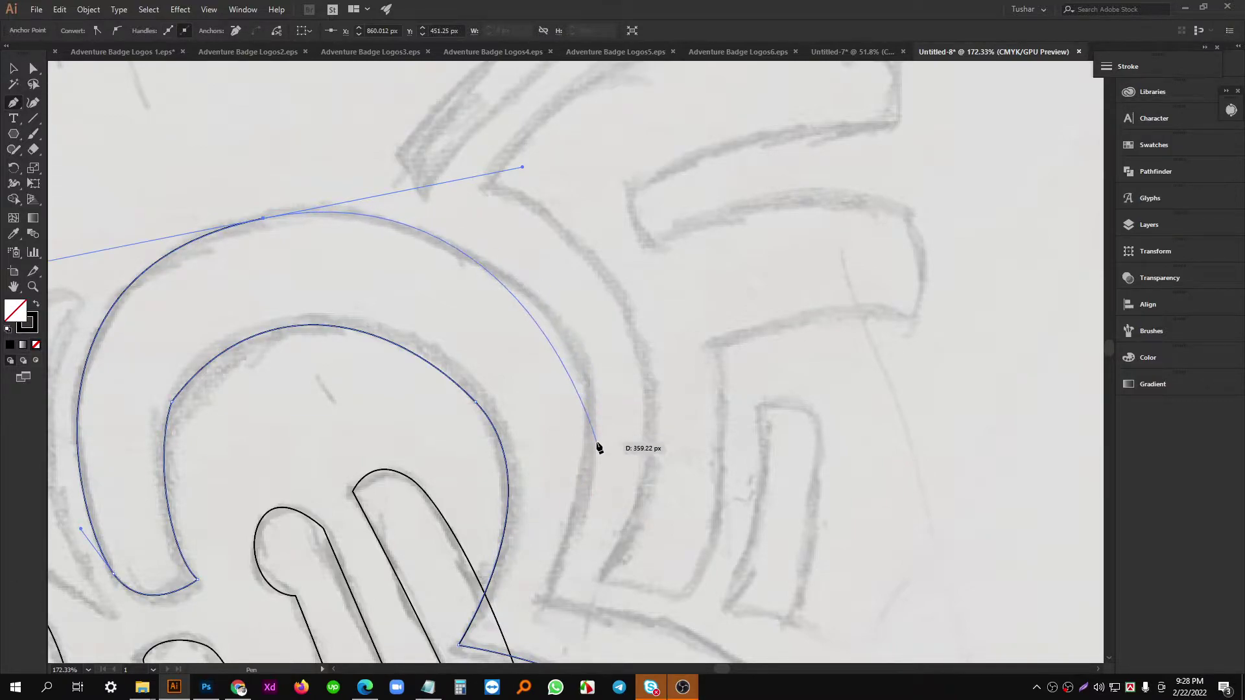
pyautogui.moveTo(590, 443); pyautogui.dragTo(508, 359)
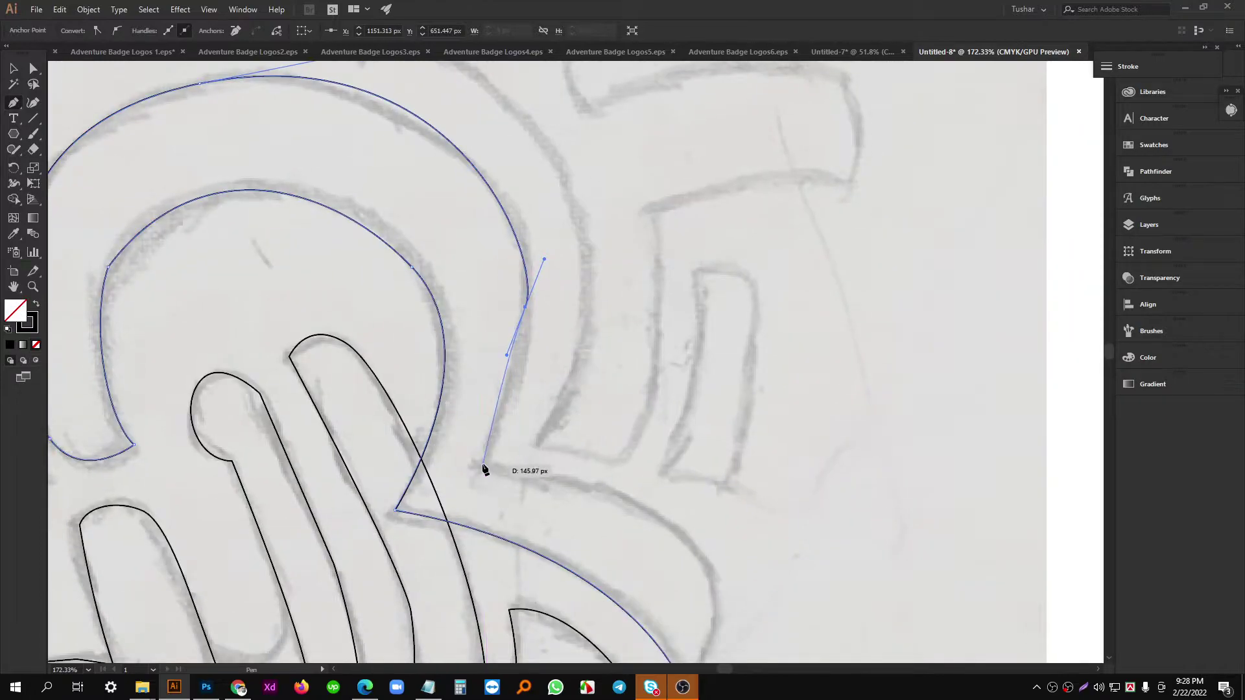
# Trace the R's outer edge down to the leg corner, then along the leg's upper edge to its tip, closing the outline.
pyautogui.click(482, 465)
pyautogui.scroll(-3, 528, 486)
pyautogui.hscroll(2, 570, 422)
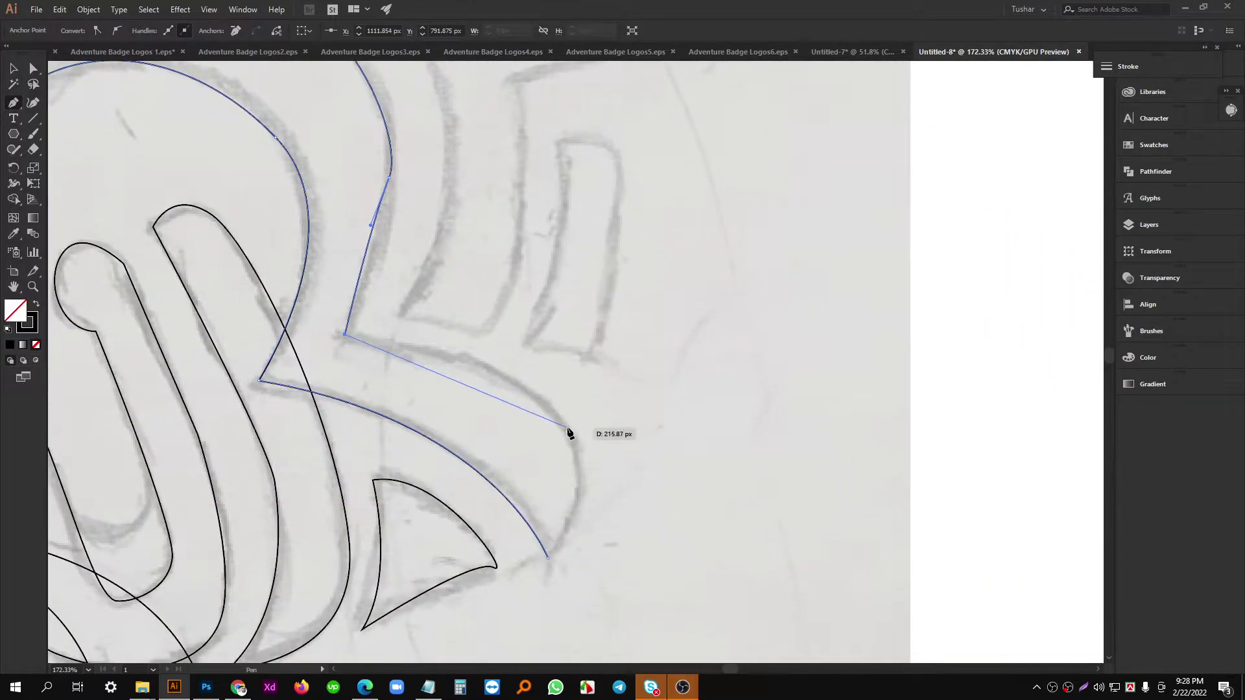
pyautogui.moveTo(563, 430); pyautogui.dragTo(638, 369)
pyautogui.scroll(1, 637, 368)
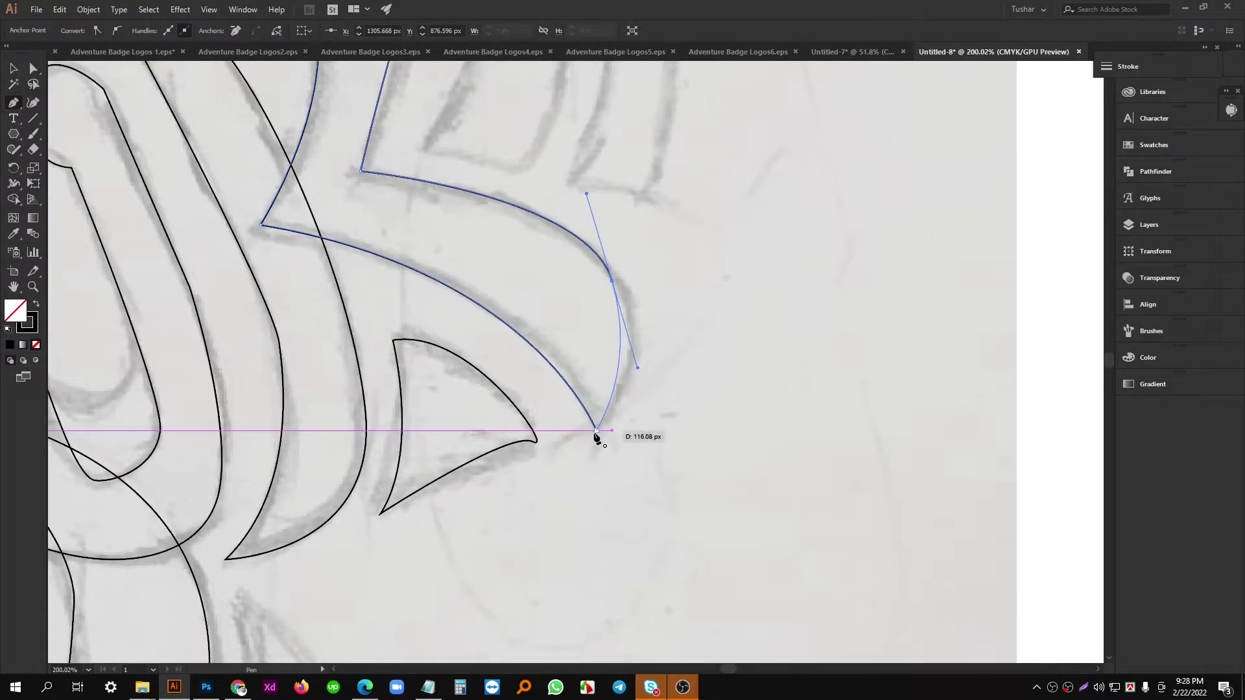
pyautogui.moveTo(597, 431); pyautogui.dragTo(580, 457)
# Examine the traced S, U and R outlines against the sketch and look over the untraced F.
pyautogui.scroll(-6, 598, 292)
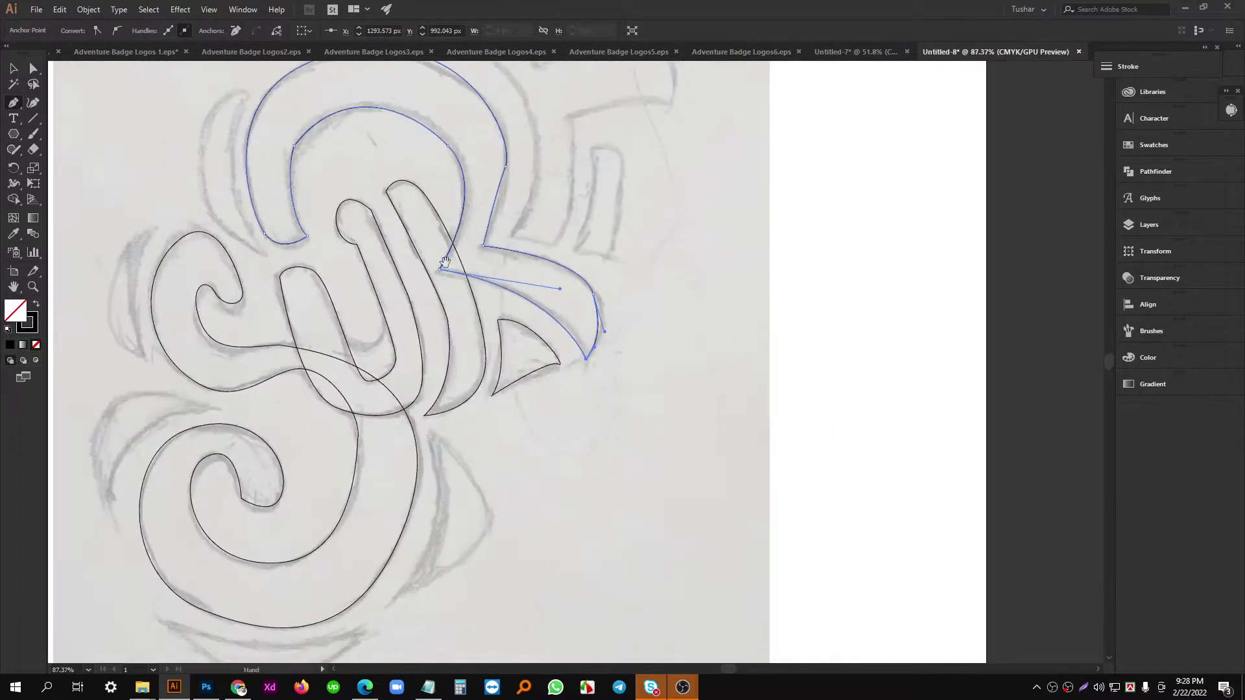
pyautogui.moveTo(421, 235); pyautogui.dragTo(445, 359)
pyautogui.scroll(3, 518, 399)
pyautogui.moveTo(523, 404); pyautogui.dragTo(399, 428)
pyautogui.scroll(-4, 558, 364)
pyautogui.moveTo(400, 427); pyautogui.dragTo(461, 278)
pyautogui.moveTo(557, 417); pyautogui.dragTo(542, 464)
pyautogui.moveTo(473, 206); pyautogui.dragTo(520, 371)
pyautogui.scroll(2, 519, 370)
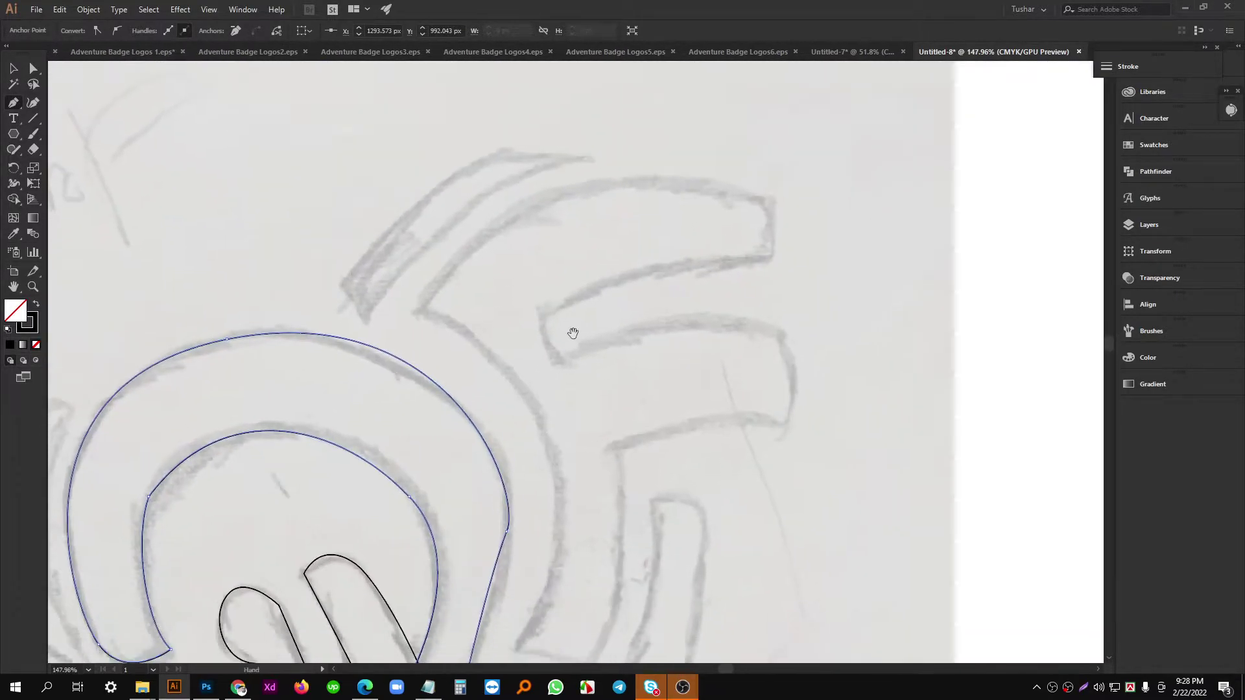
# Start the F outline at its upper left corner and trace the stem's left edge, base and right edge up to the lower arm.
pyautogui.click(348, 281)
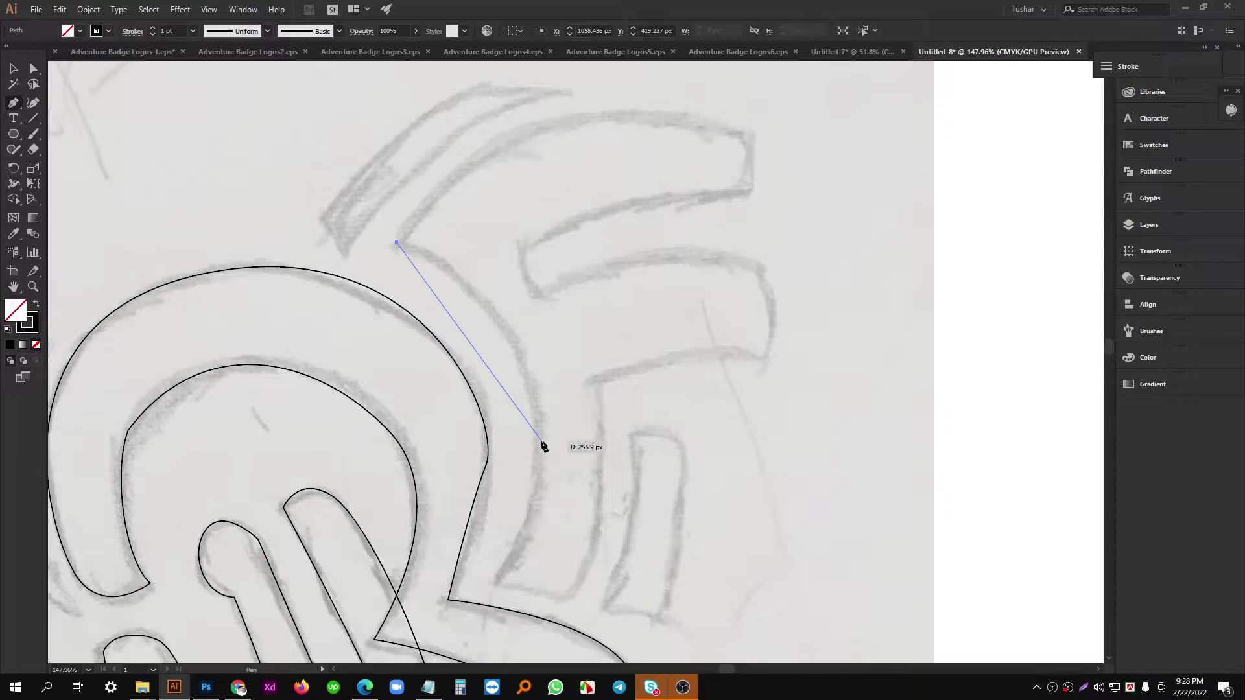
pyautogui.moveTo(537, 438); pyautogui.dragTo(525, 547)
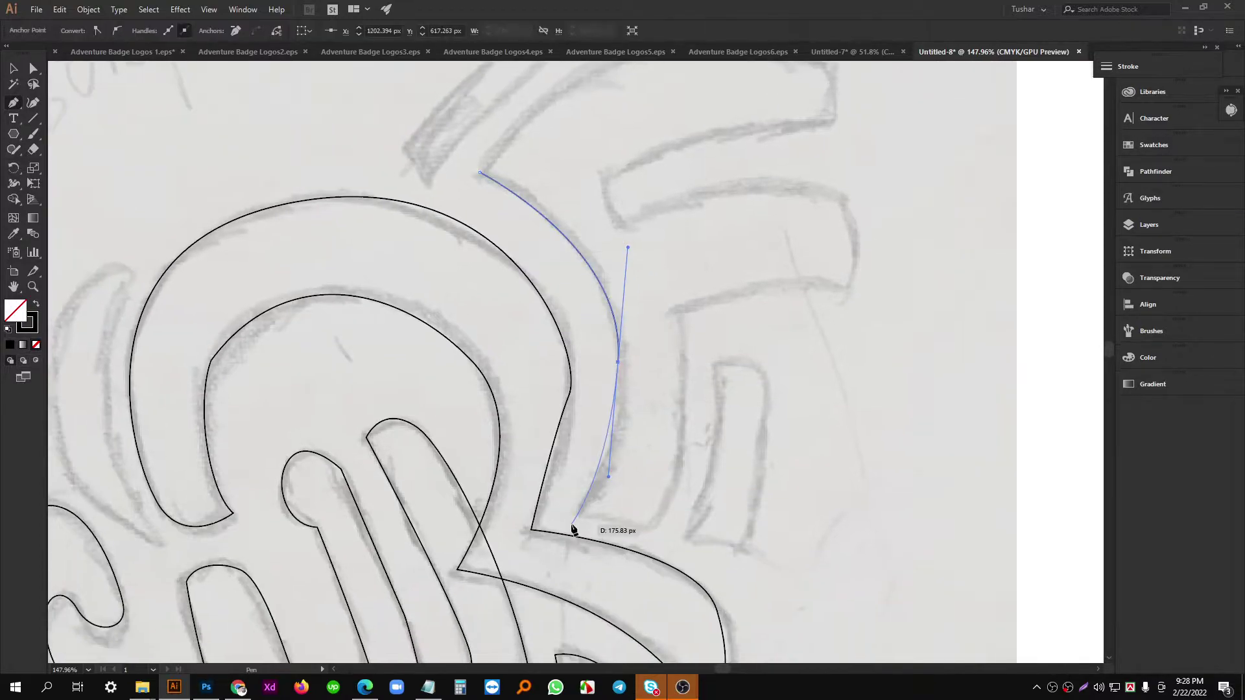
pyautogui.click(572, 520)
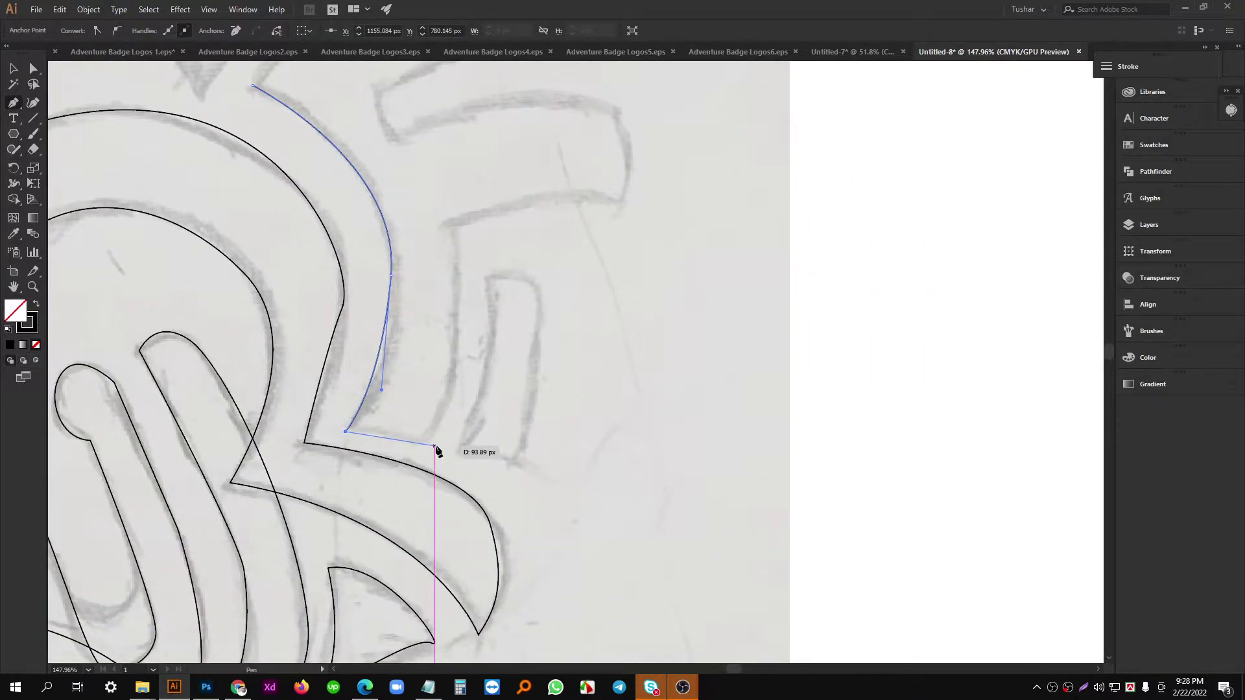
pyautogui.click(434, 446)
pyautogui.moveTo(467, 328); pyautogui.dragTo(437, 272)
pyautogui.scroll(2, 508, 333)
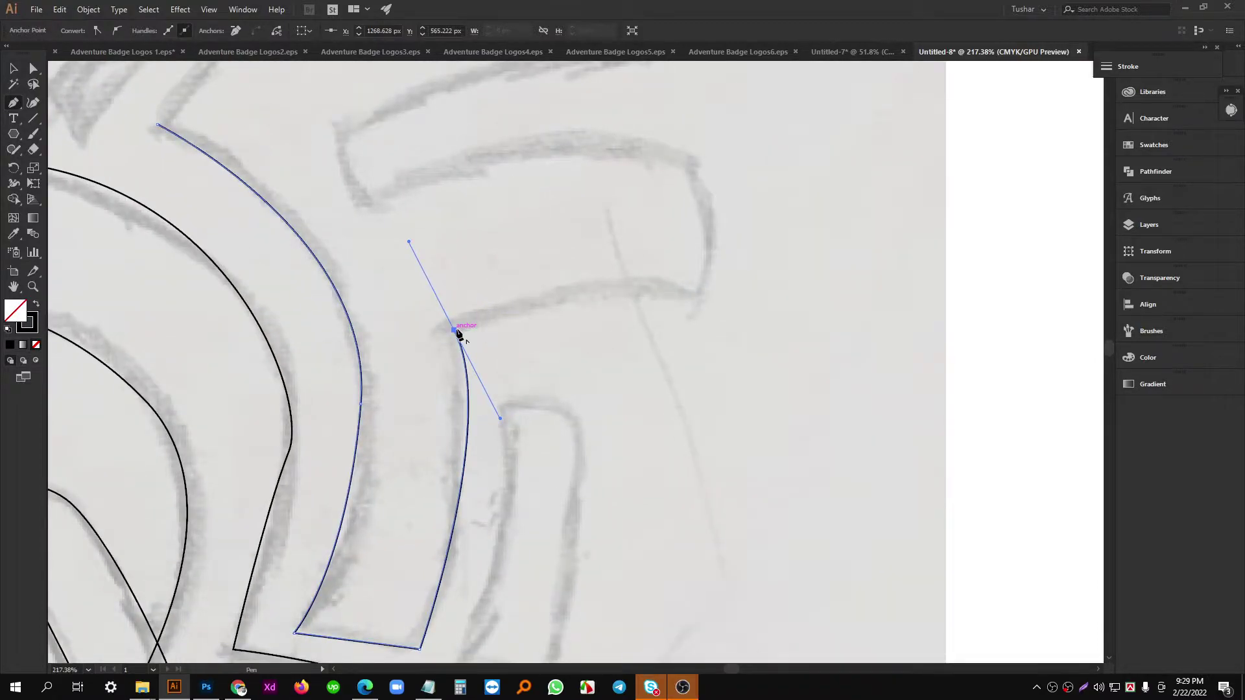
# Trace the F's lower arm along its underside, around its rounded end and back along its top edge to the inner corner.
pyautogui.moveTo(716, 303); pyautogui.dragTo(652, 372)
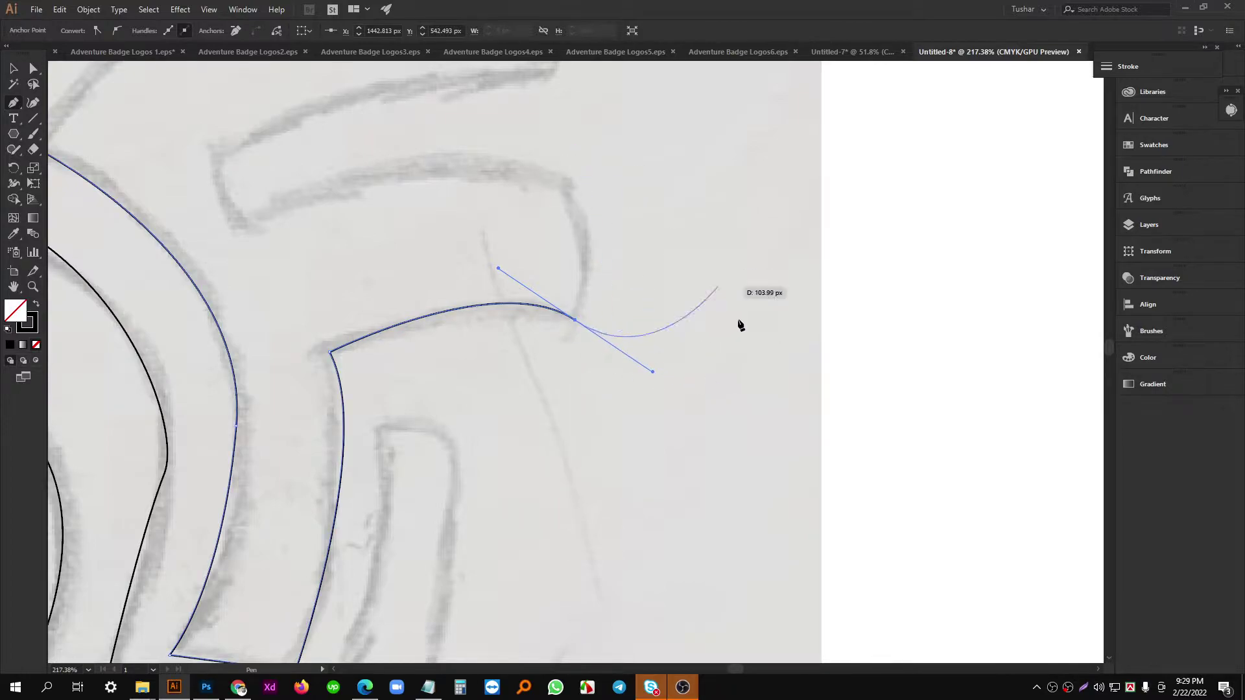
pyautogui.click(575, 320)
pyautogui.moveTo(589, 275); pyautogui.dragTo(626, 405)
pyautogui.moveTo(566, 305); pyautogui.dragTo(466, 263)
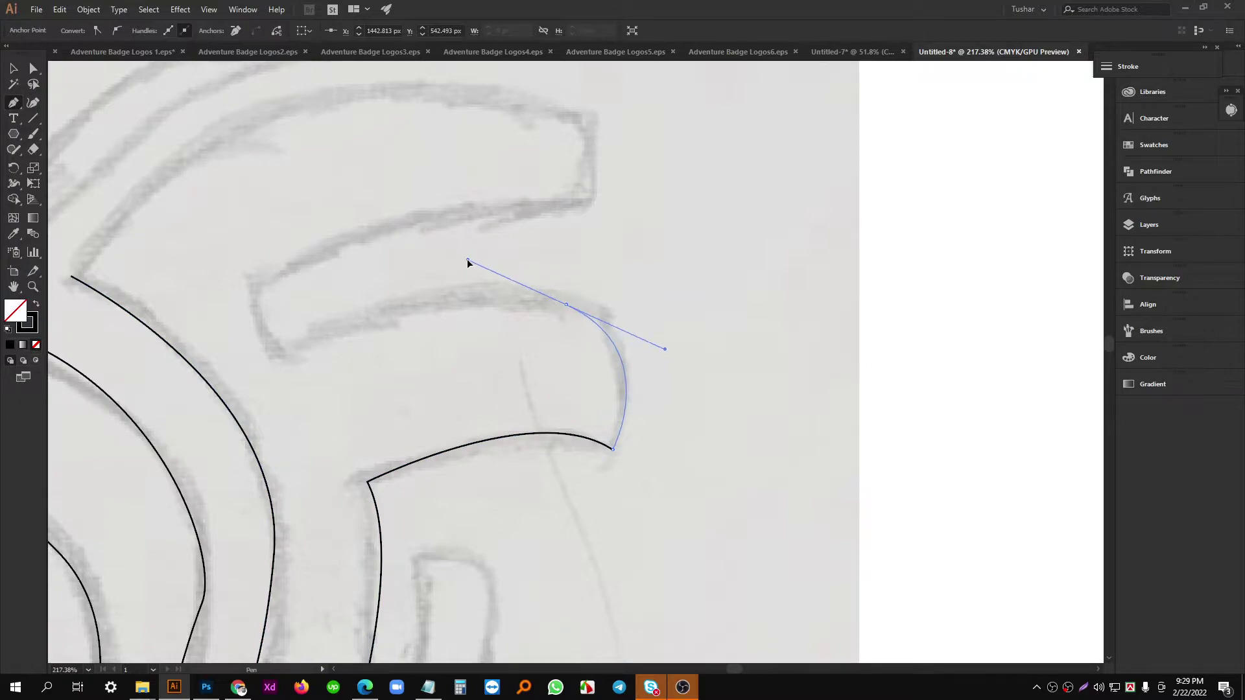
pyautogui.moveTo(317, 362); pyautogui.dragTo(464, 353)
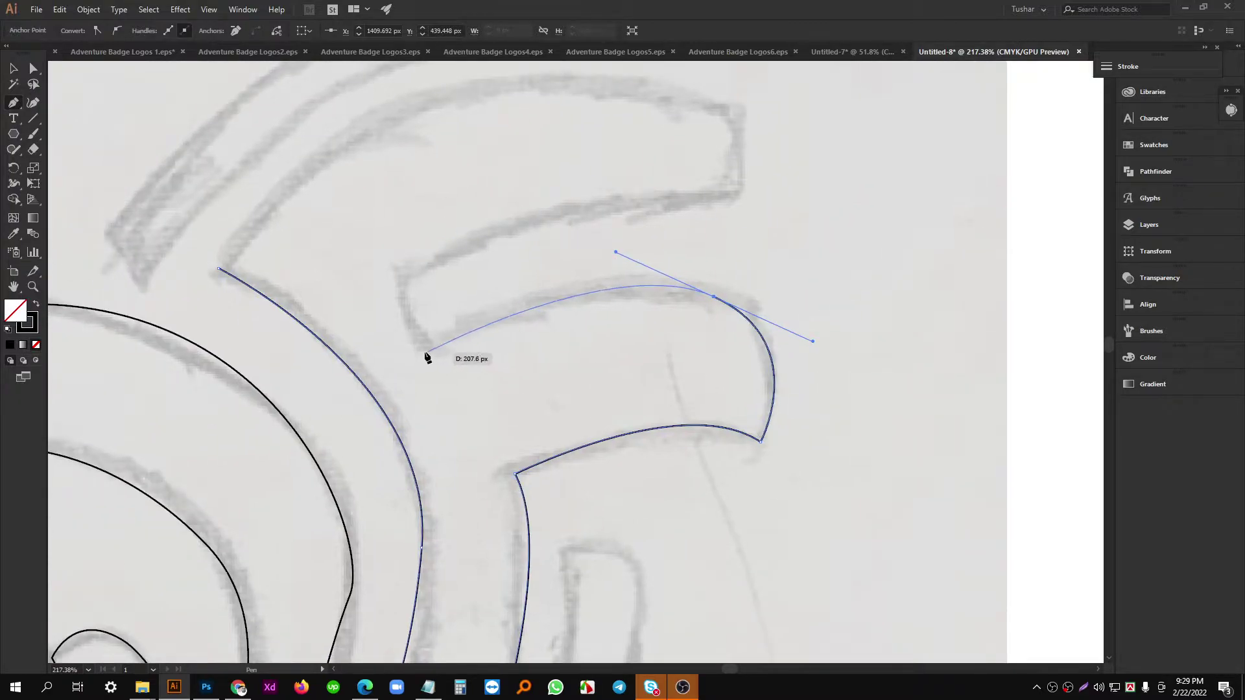
pyautogui.click(424, 352)
# Trace the F's inner edge between the two arms and the underside of the upper arm to its right corner.
pyautogui.moveTo(408, 283); pyautogui.dragTo(469, 287)
pyautogui.moveTo(626, 257); pyautogui.dragTo(623, 332)
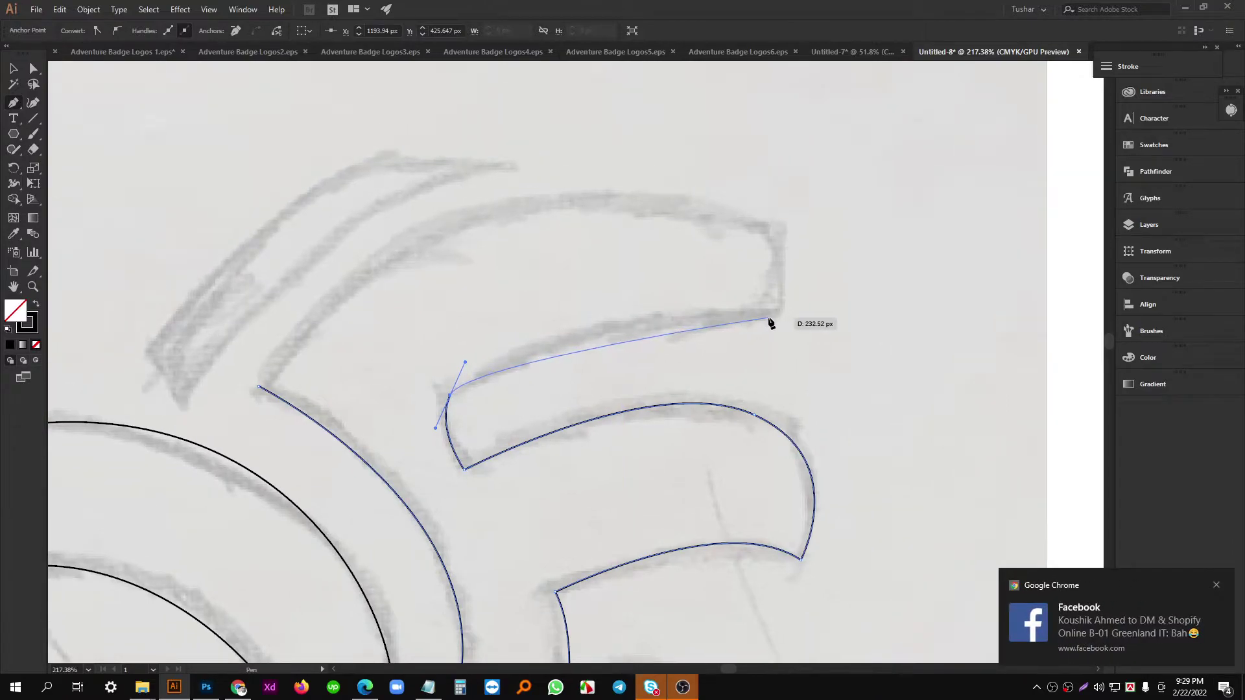
pyautogui.moveTo(769, 318); pyautogui.dragTo(850, 326)
pyautogui.moveTo(745, 234); pyautogui.dragTo(765, 287)
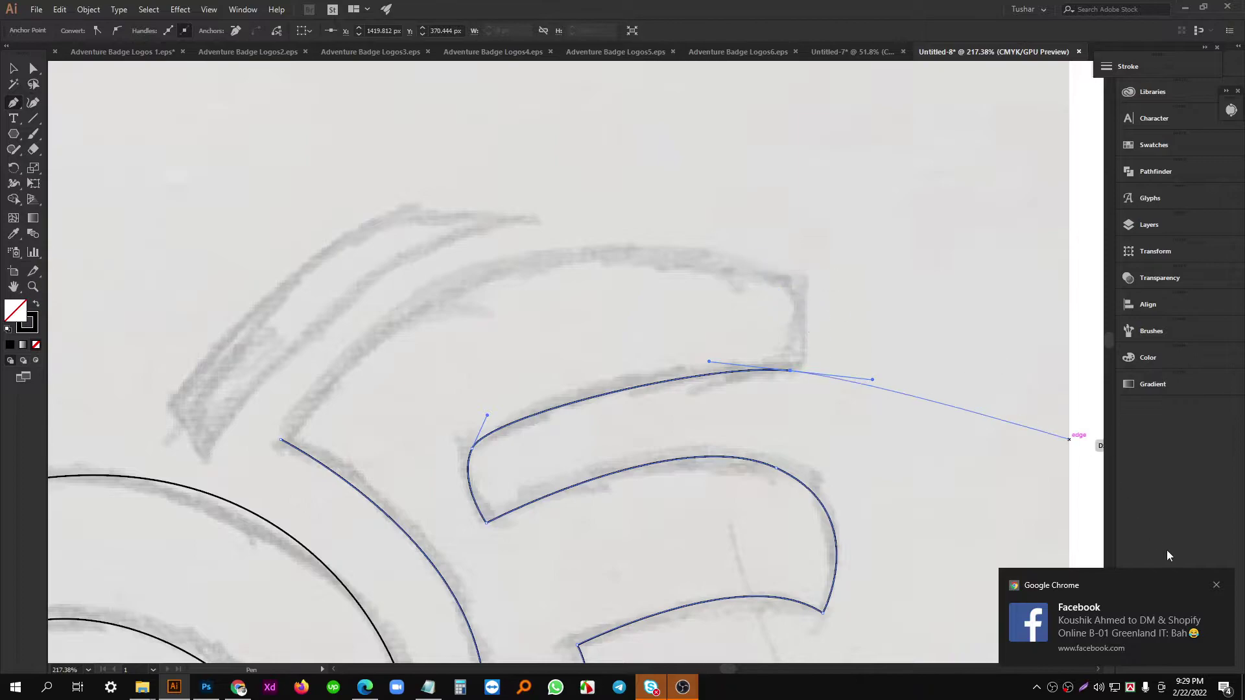
pyautogui.click(1217, 586)
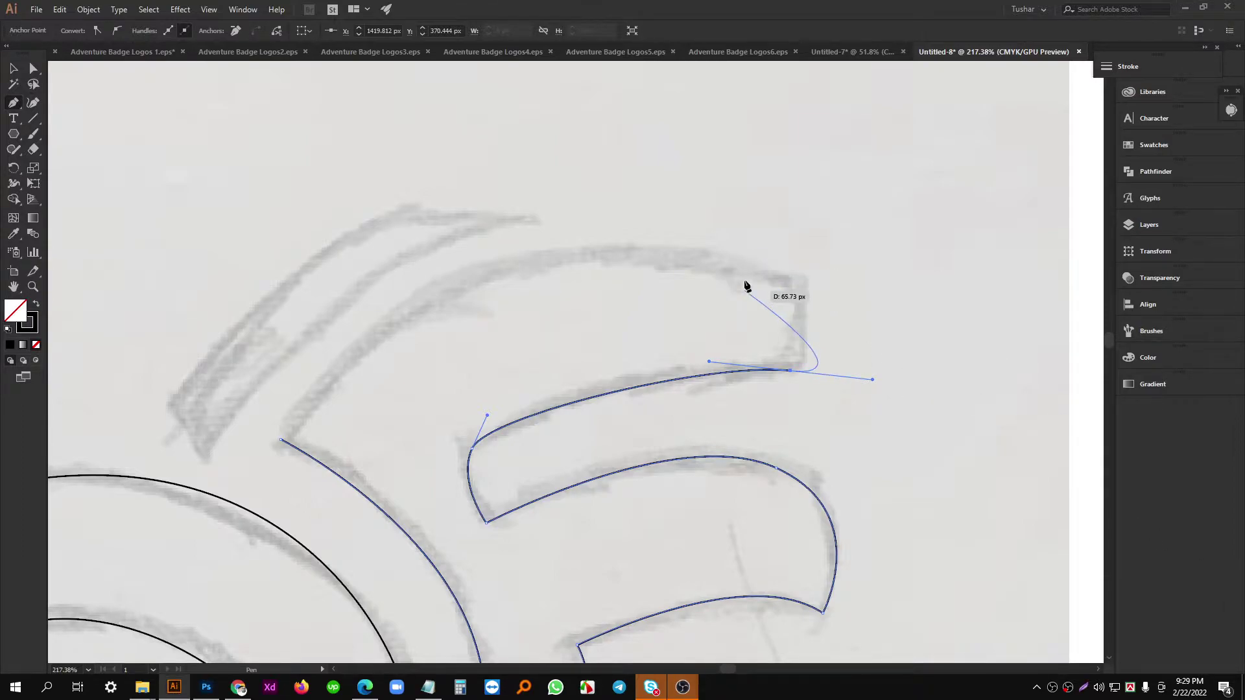
# Trace the F's upper arm around its rounded end and along its top edge back to the start, closing the outline.
pyautogui.moveTo(795, 375); pyautogui.dragTo(796, 373)
pyautogui.moveTo(759, 291); pyautogui.dragTo(653, 291)
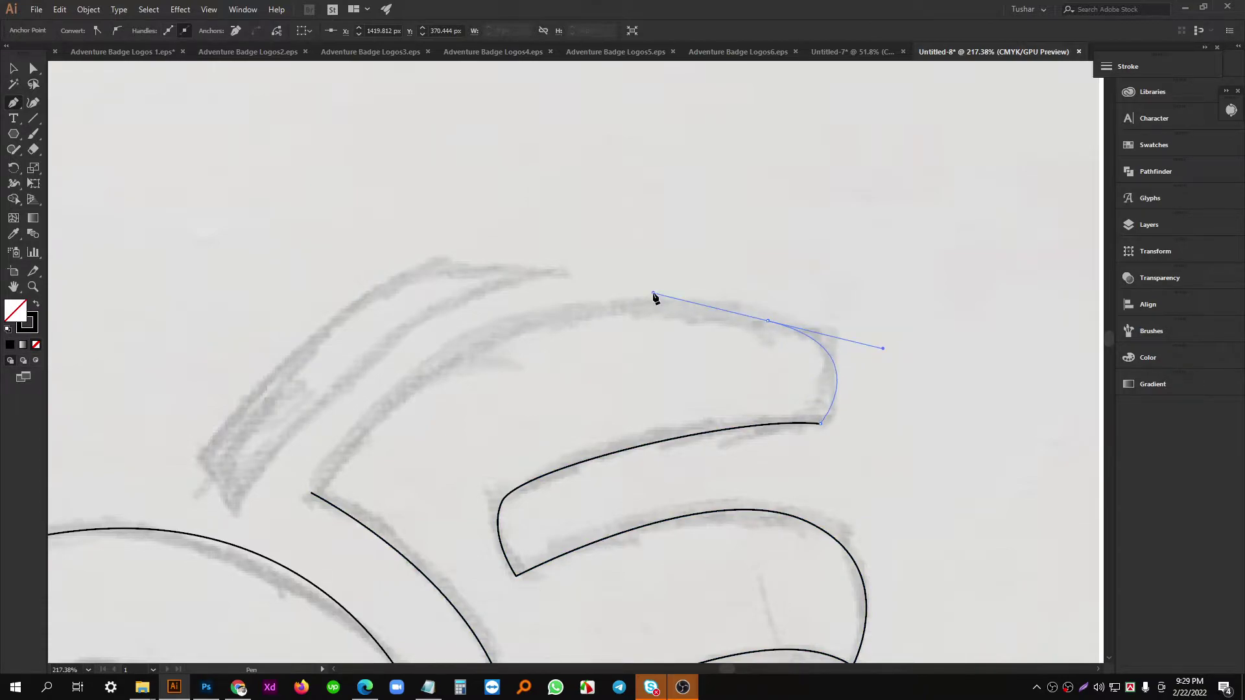
pyautogui.moveTo(417, 369); pyautogui.dragTo(570, 325)
pyautogui.moveTo(466, 453); pyautogui.dragTo(465, 502)
pyautogui.hotkey('ctrl', 'z')
pyautogui.moveTo(546, 424); pyautogui.dragTo(687, 446)
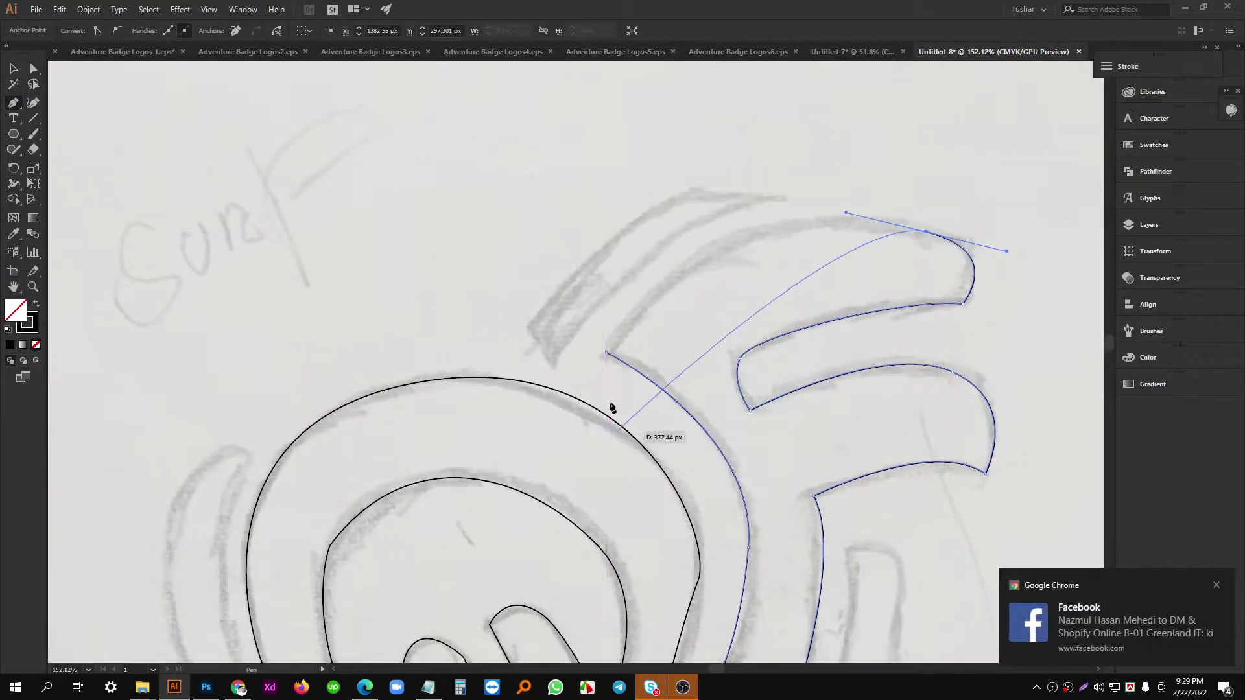
pyautogui.moveTo(606, 352); pyautogui.dragTo(507, 501)
pyautogui.keyDown('alt'); pyautogui.scroll(-2, 658, 278); pyautogui.keyUp('alt')
pyautogui.moveTo(640, 265); pyautogui.dragTo(571, 279)
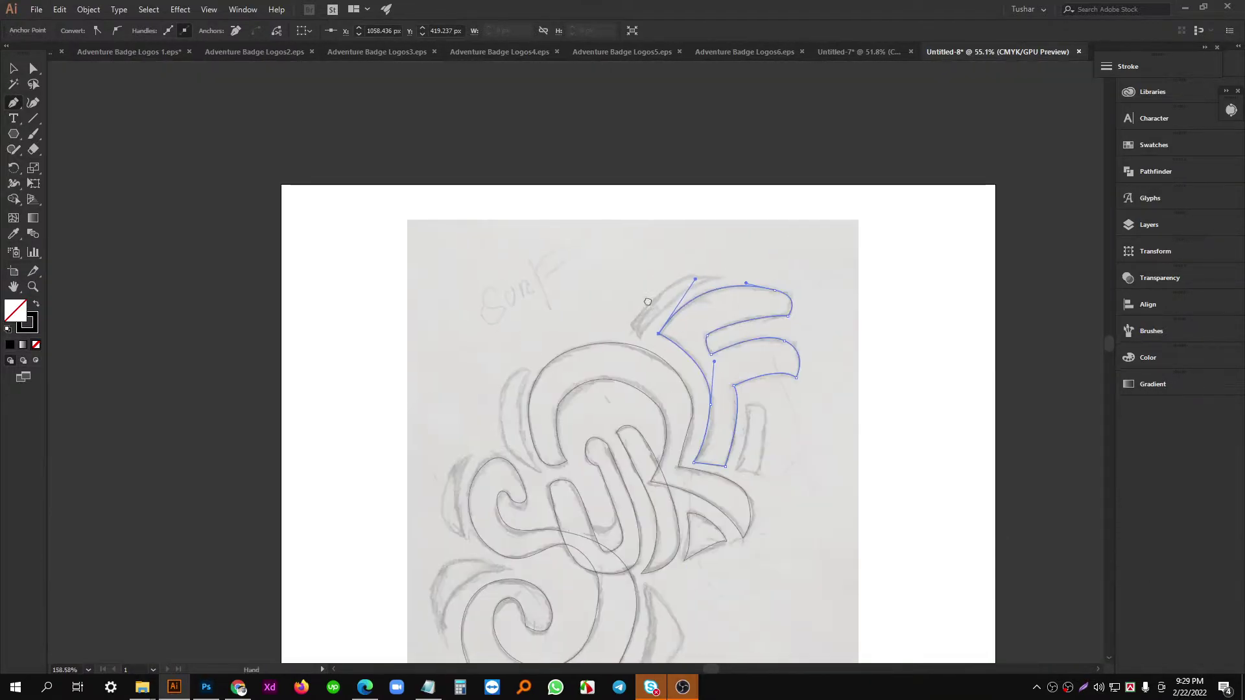
pyautogui.moveTo(681, 389)
pyautogui.mouseDown()
pyautogui.moveTo(742, 397)
pyautogui.moveTo(674, 397)
pyautogui.mouseUp()
pyautogui.moveTo(467, 464); pyautogui.dragTo(373, 420)
pyautogui.keyDown('alt'); pyautogui.scroll(5, 641, 421); pyautogui.keyUp('alt')
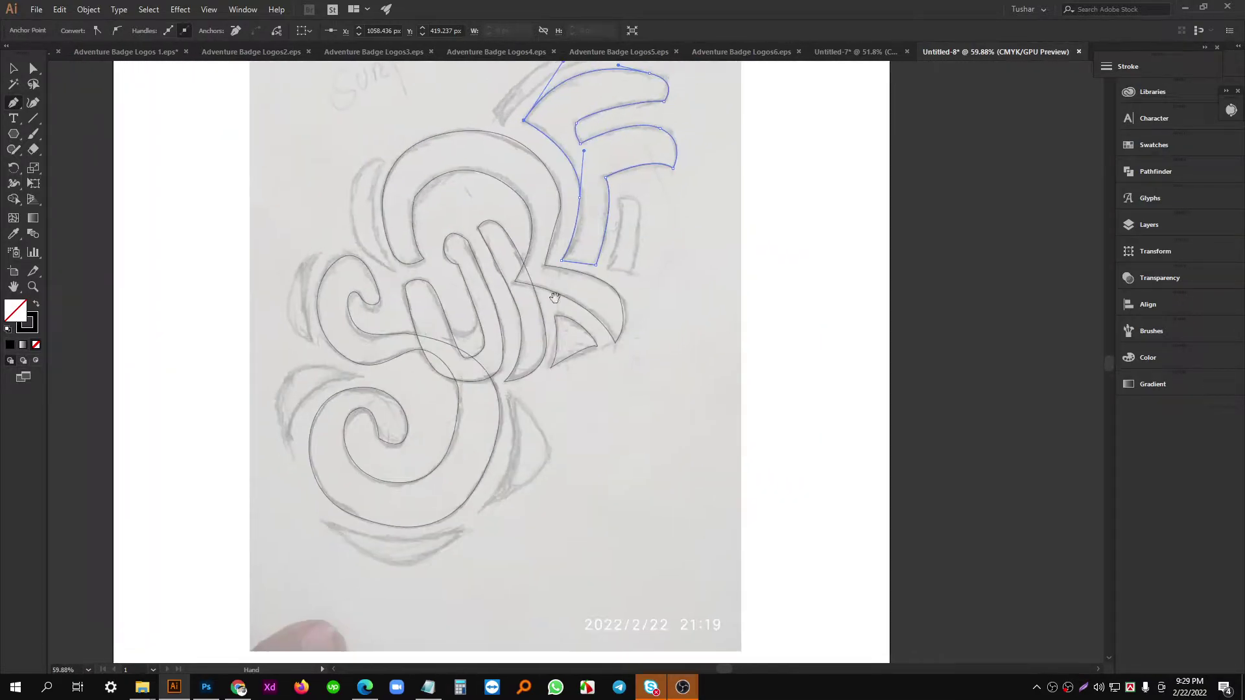
# Start the outline of the small bar beside the F's stem at its upper left corner and trace its left edge and base.
pyautogui.keyDown('alt'); pyautogui.scroll(2, 641, 424); pyautogui.keyUp('alt')
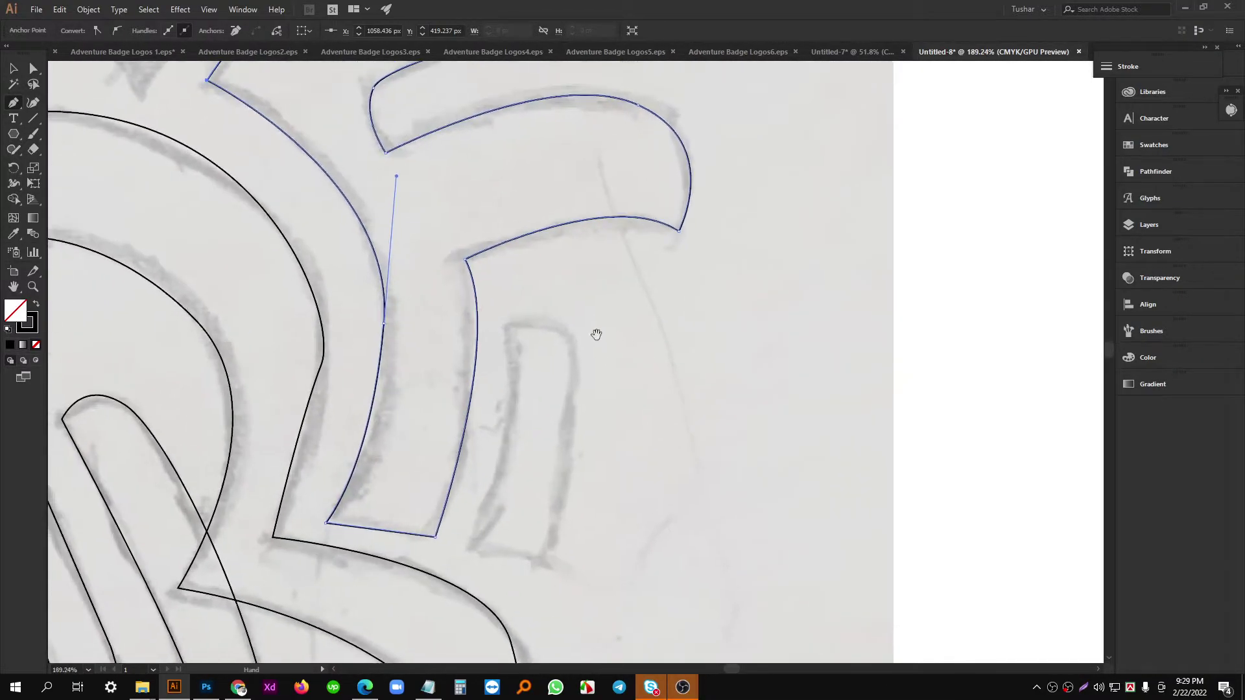
pyautogui.click(511, 331)
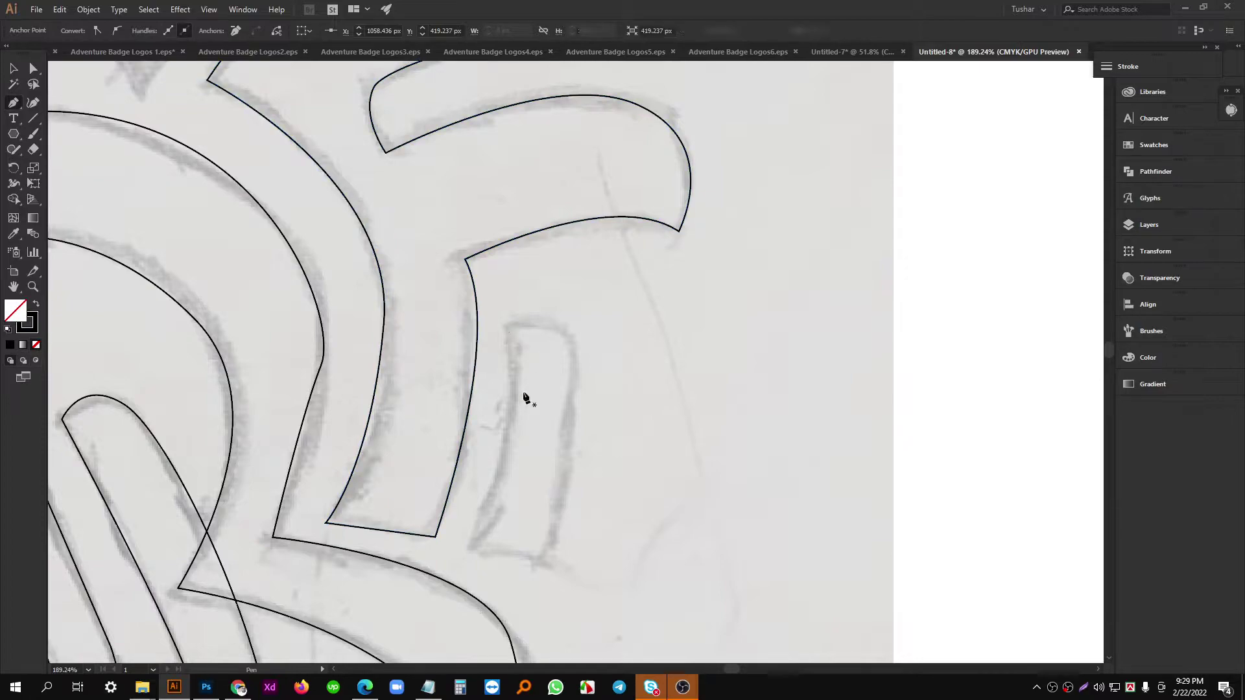
pyautogui.moveTo(490, 511); pyautogui.dragTo(627, 400)
pyautogui.scroll(1, 629, 398)
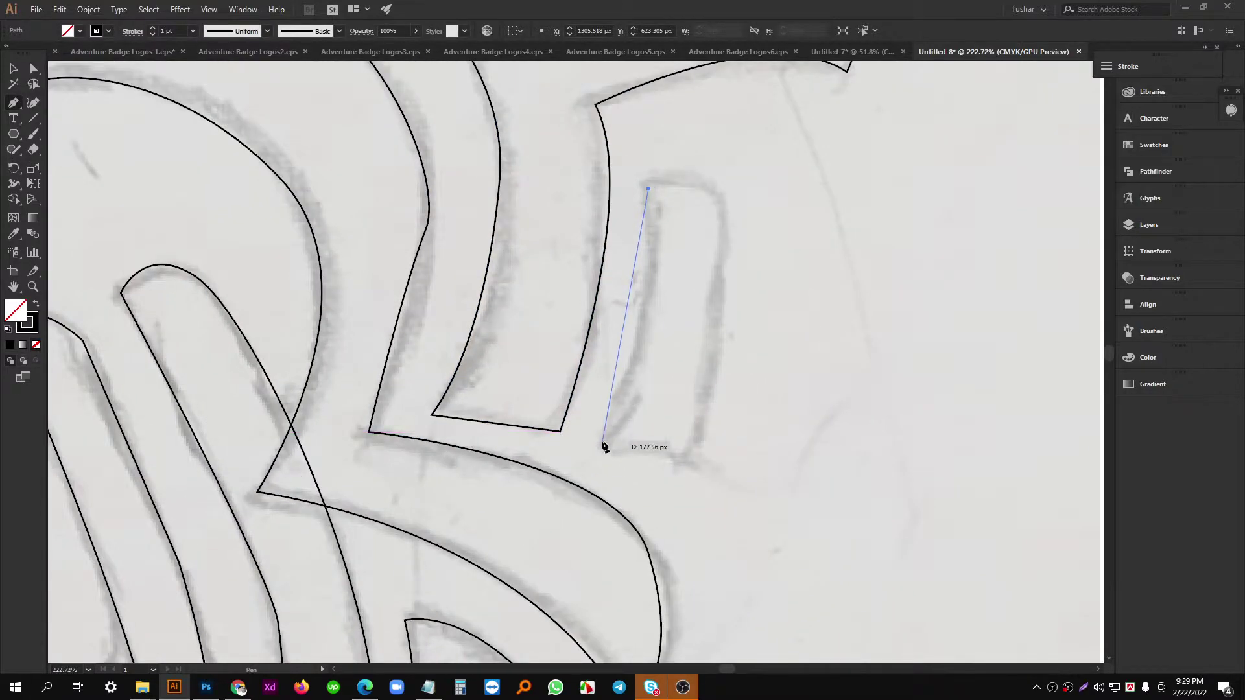
pyautogui.moveTo(564, 487); pyautogui.dragTo(559, 500)
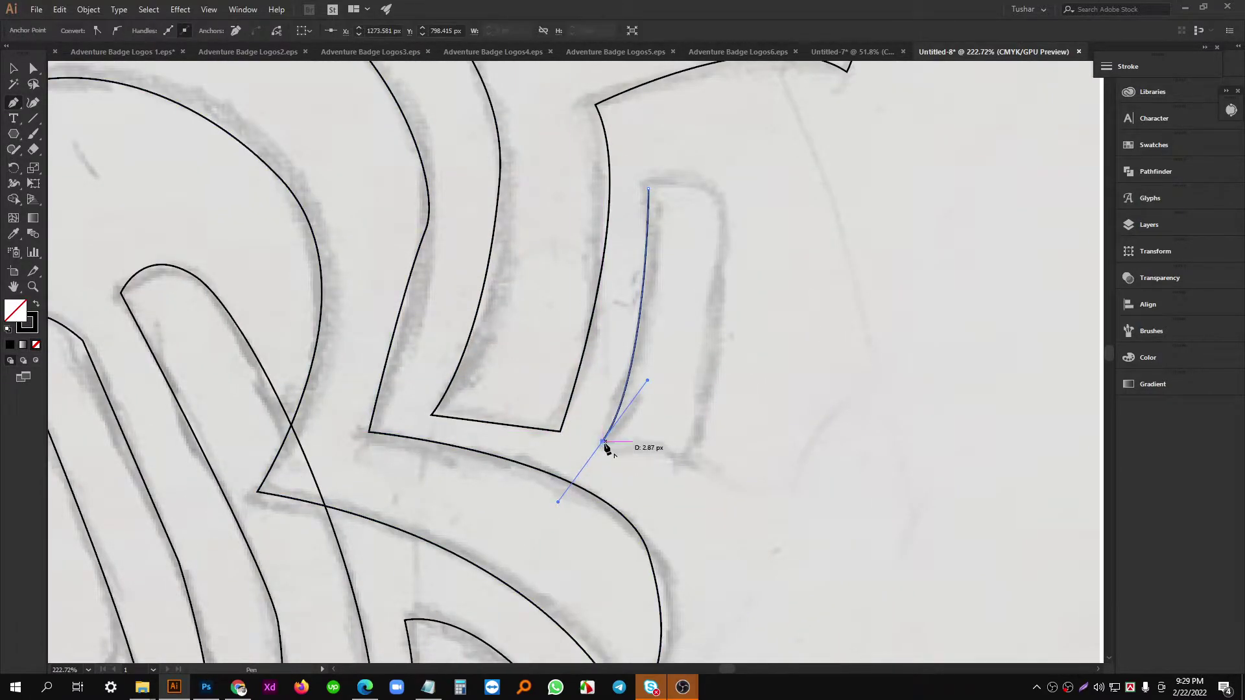
pyautogui.moveTo(668, 456); pyautogui.dragTo(626, 451)
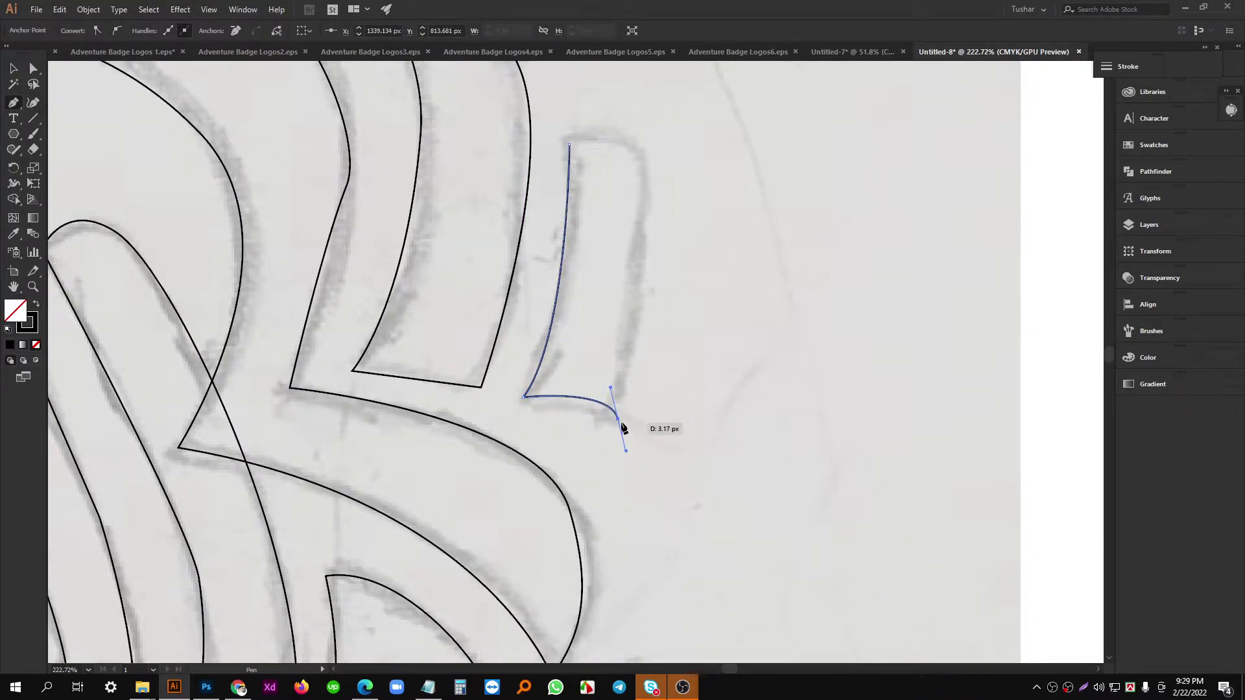
# Trace the small bar's right edge and curved top back to the starting corner, closing the outline.
pyautogui.scroll(4, 626, 359)
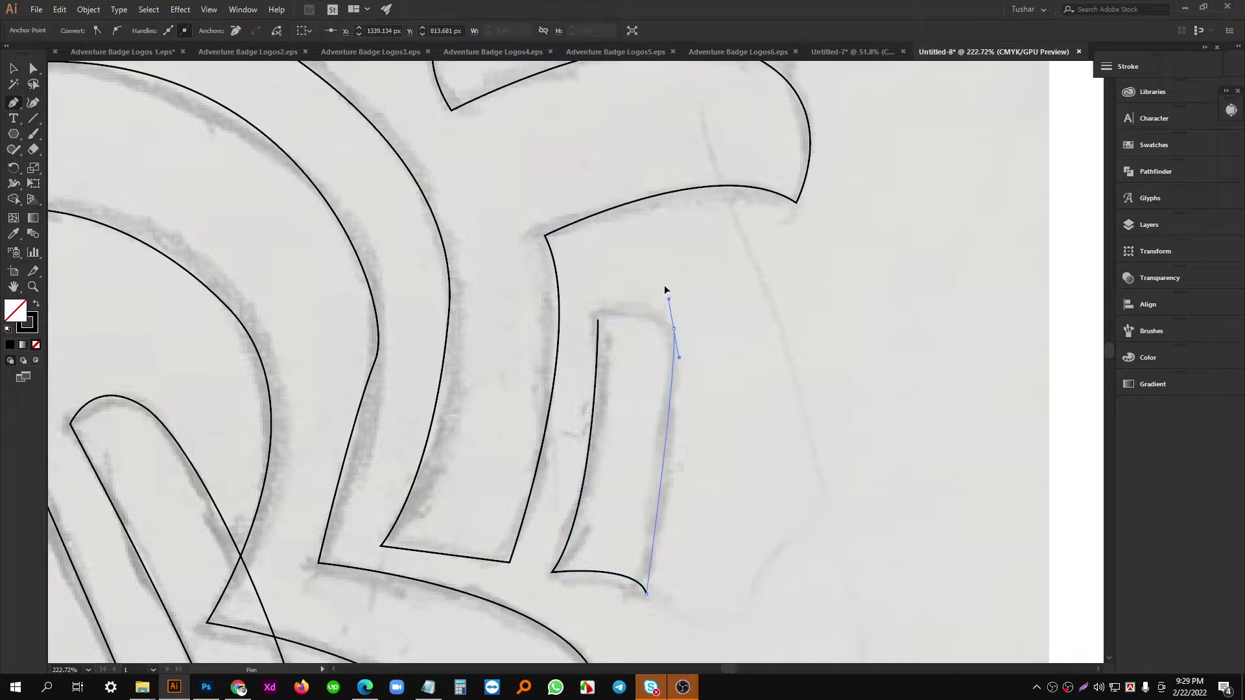
pyautogui.moveTo(665, 290); pyautogui.dragTo(662, 280)
pyautogui.scroll(3, 668, 320)
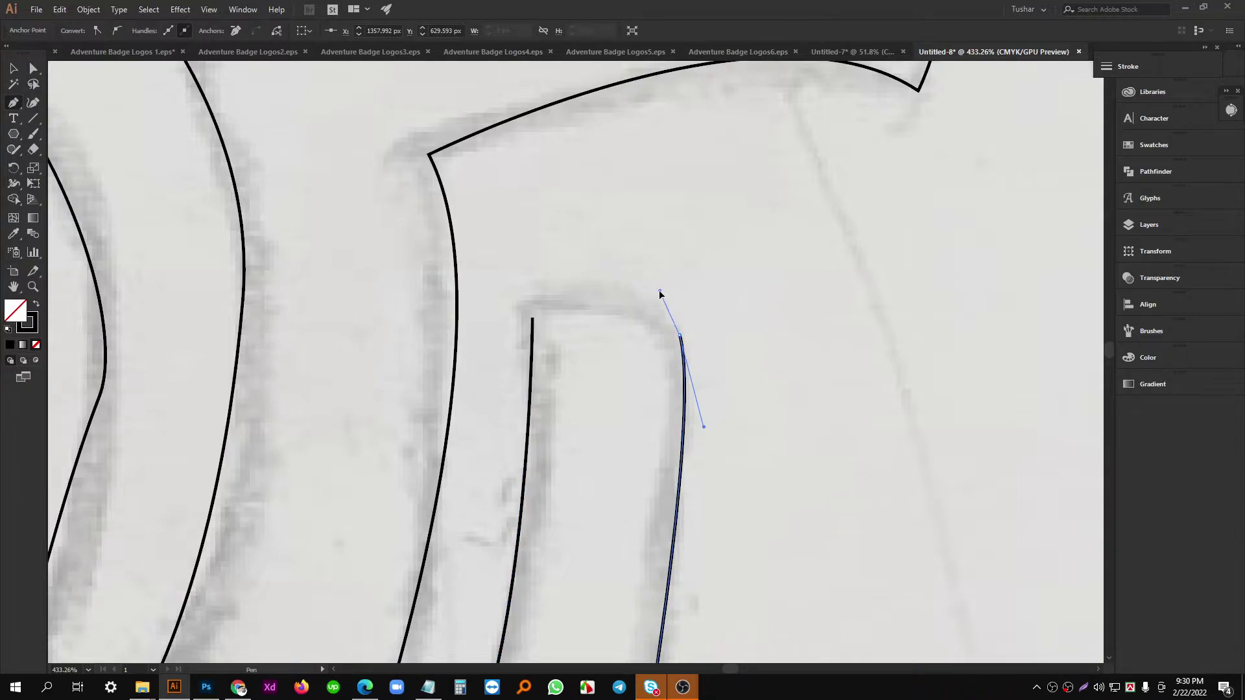
pyautogui.moveTo(659, 291); pyautogui.dragTo(660, 291)
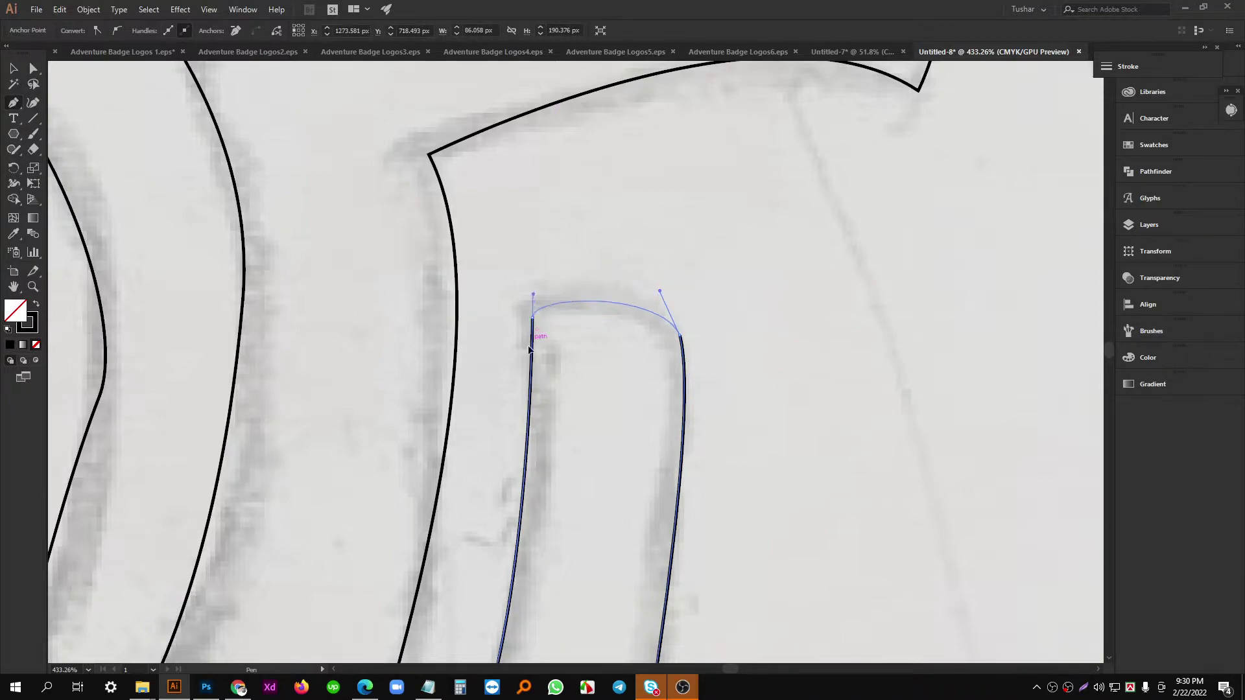
pyautogui.moveTo(529, 348); pyautogui.dragTo(519, 358)
# Start the crescent accent right of the S's lower bowl at its upper tip and trace its inner edge down to a sharp lower tip.
pyautogui.scroll(-3, 520, 357)
pyautogui.moveTo(560, 391); pyautogui.dragTo(631, 292)
pyautogui.scroll(-3, 622, 292)
pyautogui.moveTo(598, 393); pyautogui.dragTo(651, 285)
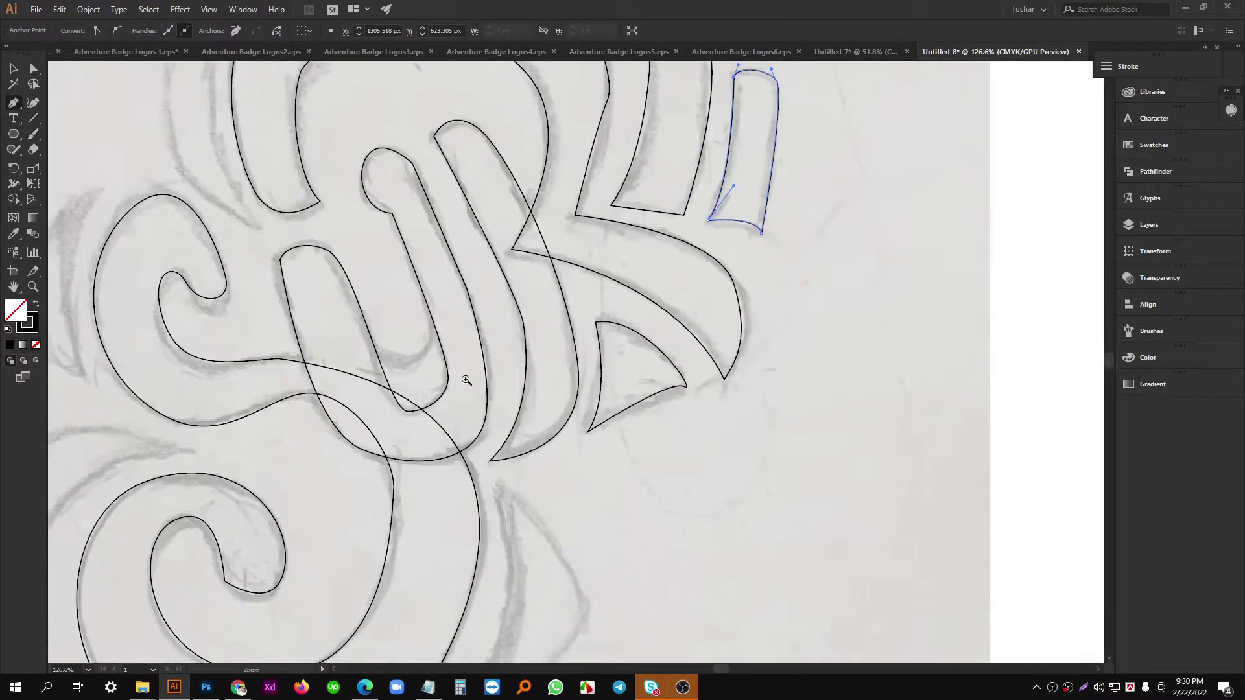
pyautogui.scroll(2, 506, 424)
pyautogui.moveTo(523, 448); pyautogui.dragTo(580, 305)
pyautogui.moveTo(611, 426); pyautogui.dragTo(574, 272)
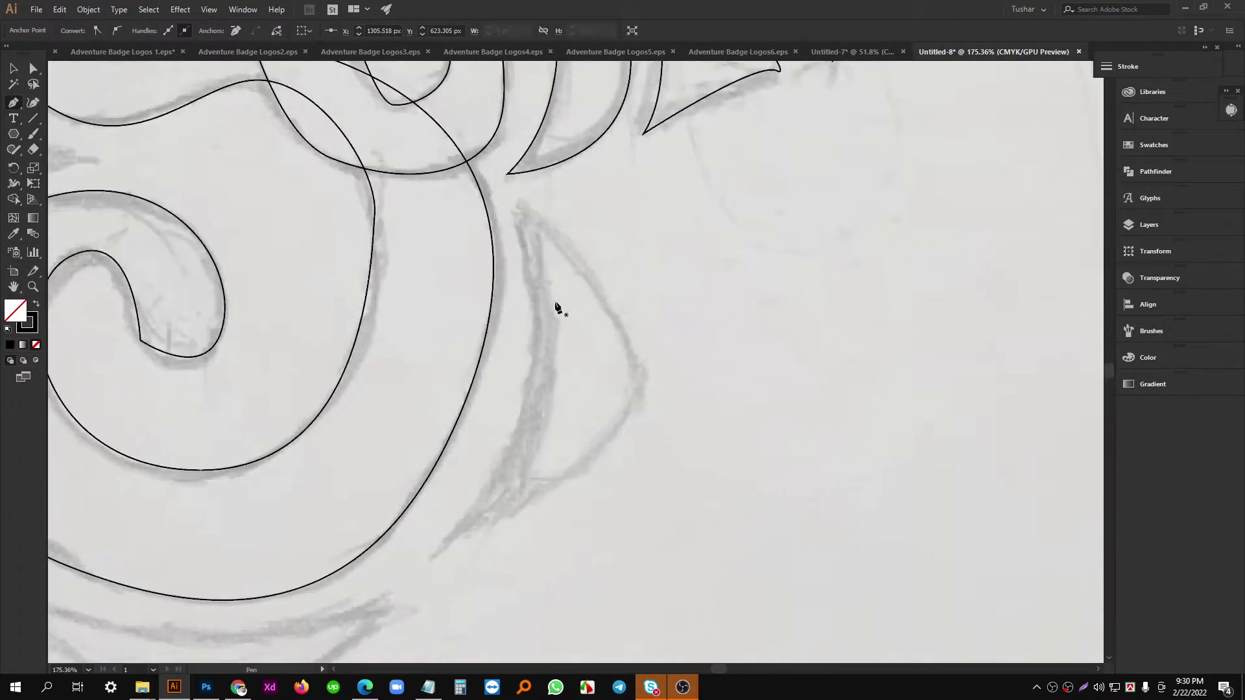
pyautogui.click(520, 205)
pyautogui.moveTo(484, 495); pyautogui.dragTo(672, 397)
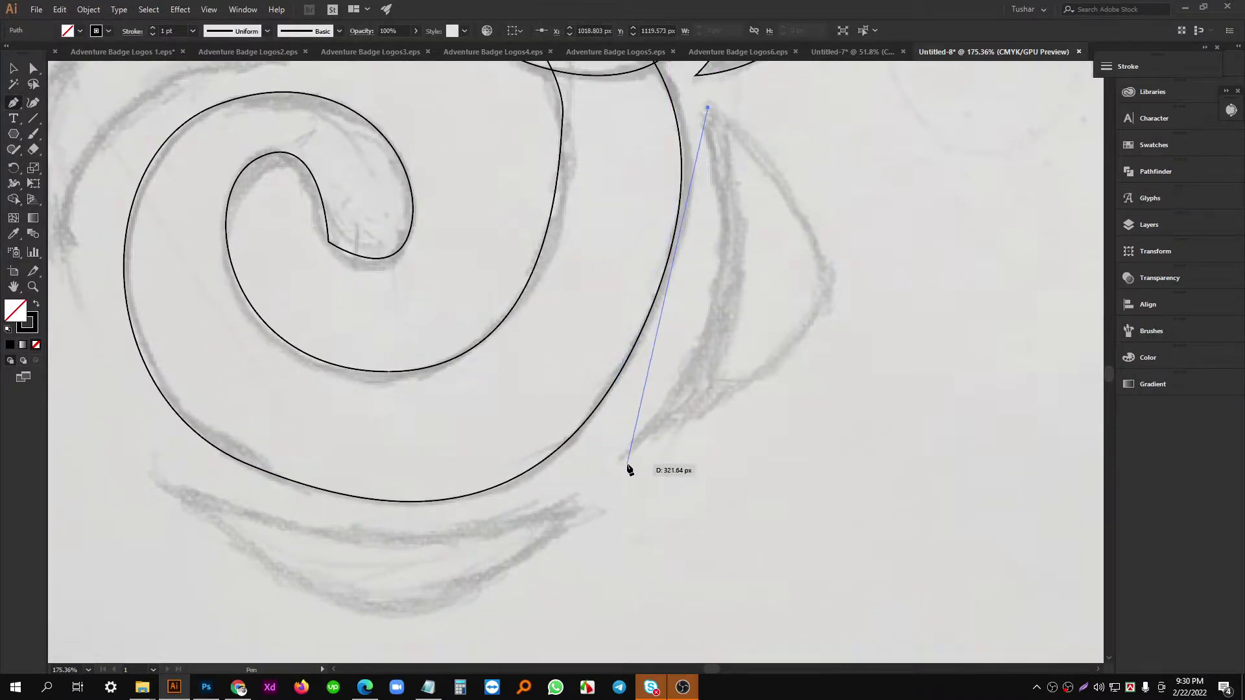
pyautogui.moveTo(605, 465); pyautogui.dragTo(432, 595)
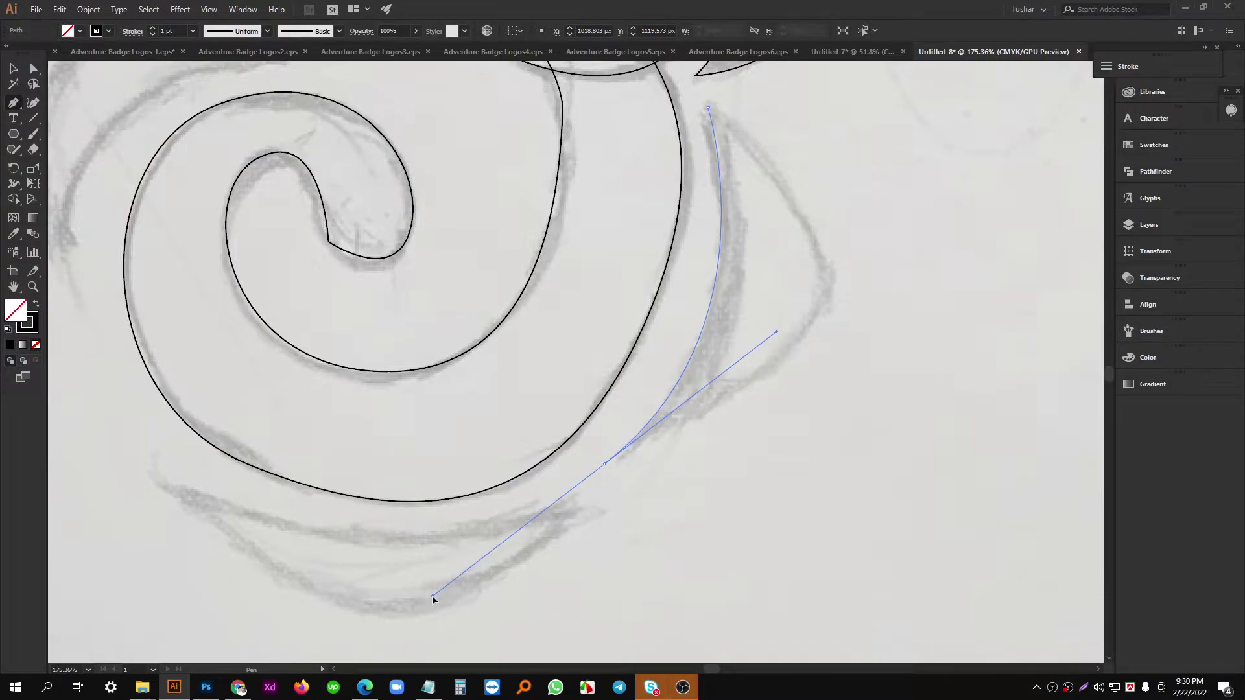
pyautogui.click(604, 464)
# Trace the right crescent's bulging outer edge from the lower tip back up to the start, closing the outline.
pyautogui.moveTo(844, 339); pyautogui.dragTo(605, 456)
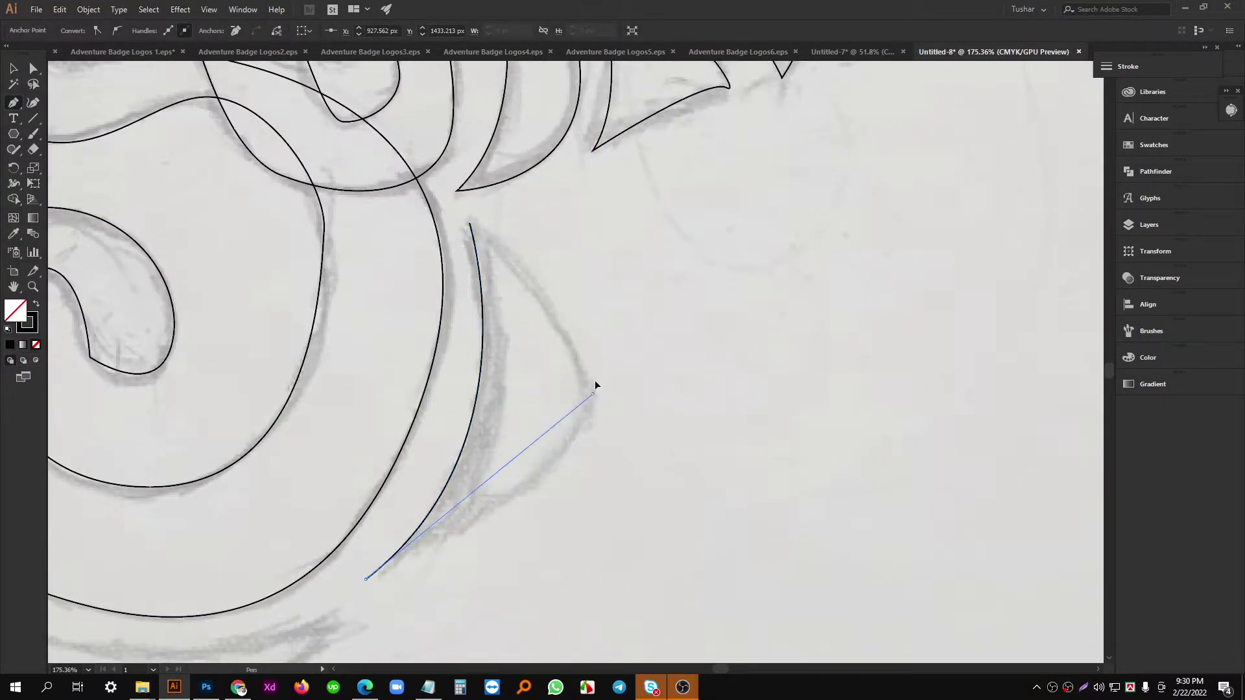
pyautogui.moveTo(593, 394); pyautogui.dragTo(607, 266)
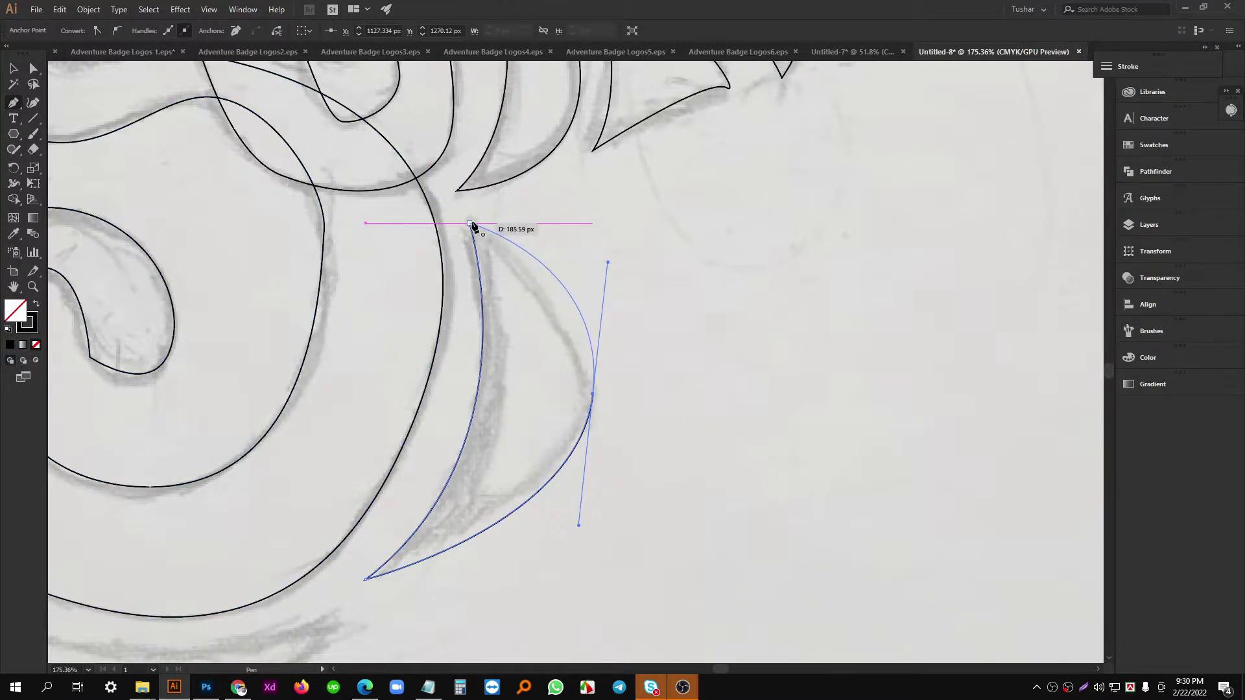
pyautogui.click(470, 224)
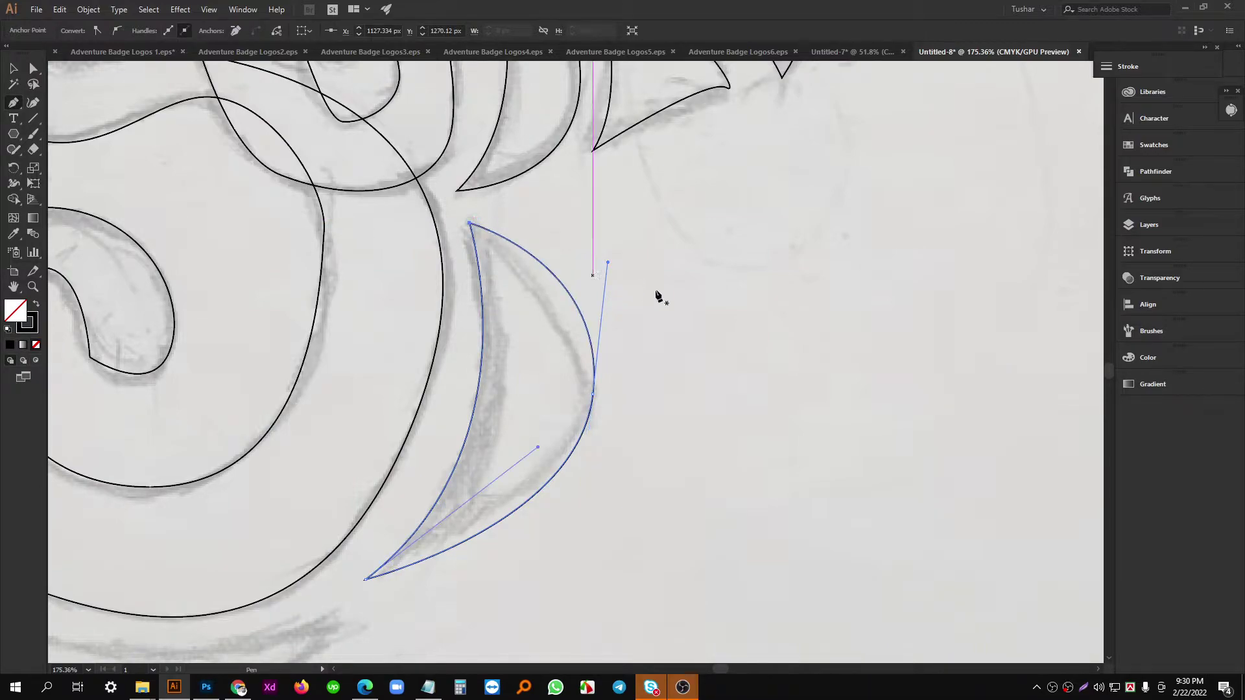
# Start the crescent accent beneath the S at its left tip and trace its upper edge to the right tip.
pyautogui.moveTo(882, 353); pyautogui.dragTo(643, 455)
pyautogui.moveTo(597, 442); pyautogui.dragTo(715, 400)
pyautogui.moveTo(620, 454); pyautogui.dragTo(655, 464)
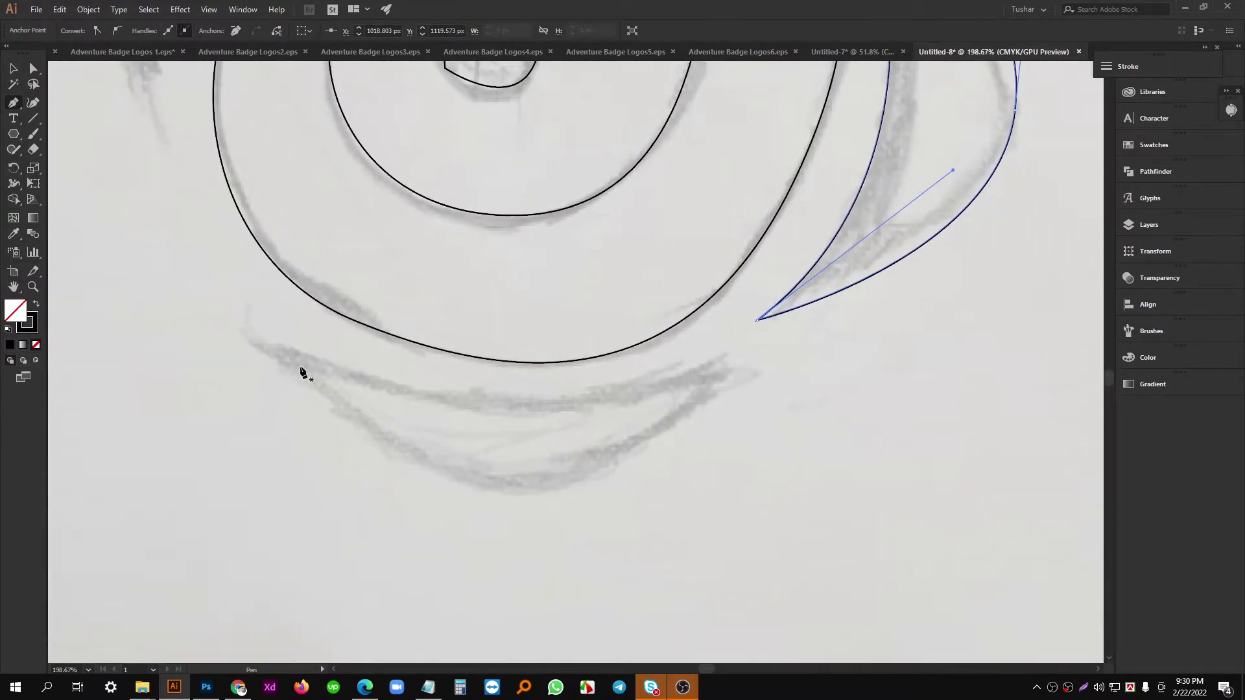
pyautogui.scroll(3, 278, 353)
pyautogui.click(261, 437)
pyautogui.moveTo(736, 449); pyautogui.dragTo(973, 339)
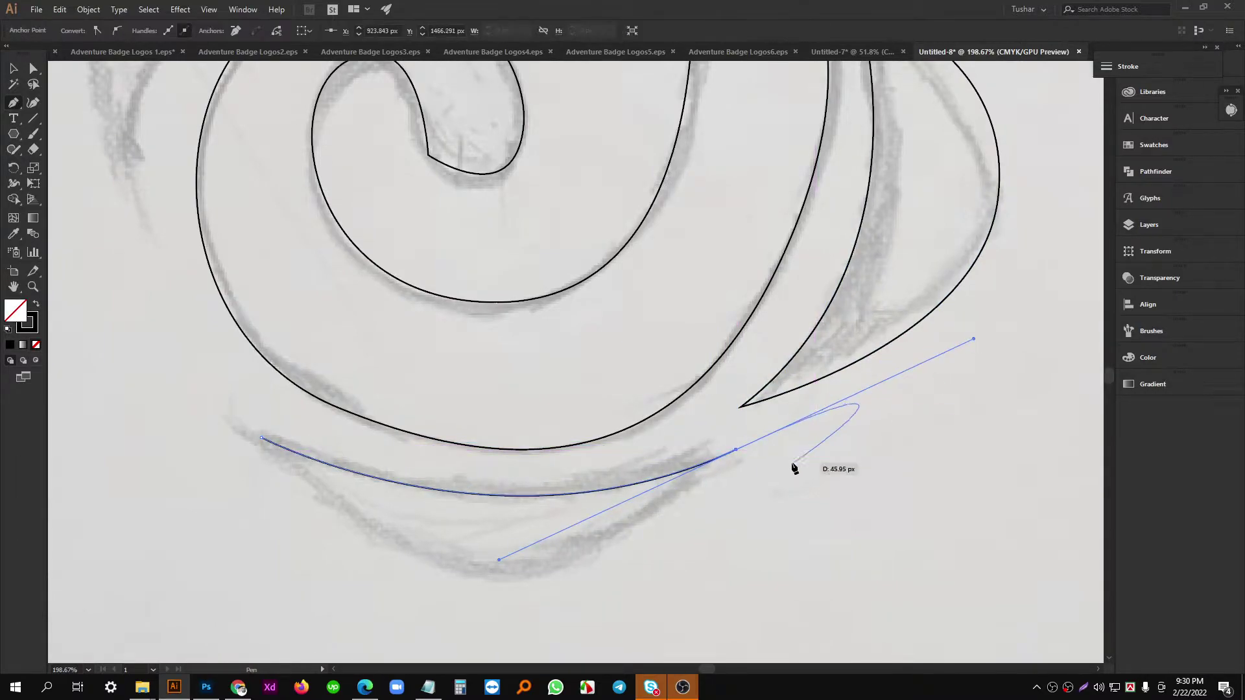
# Make the lower crescent's right tip a sharp corner and close the outline with a curve along the sketched lower edge.
pyautogui.moveTo(376, 517); pyautogui.dragTo(573, 443)
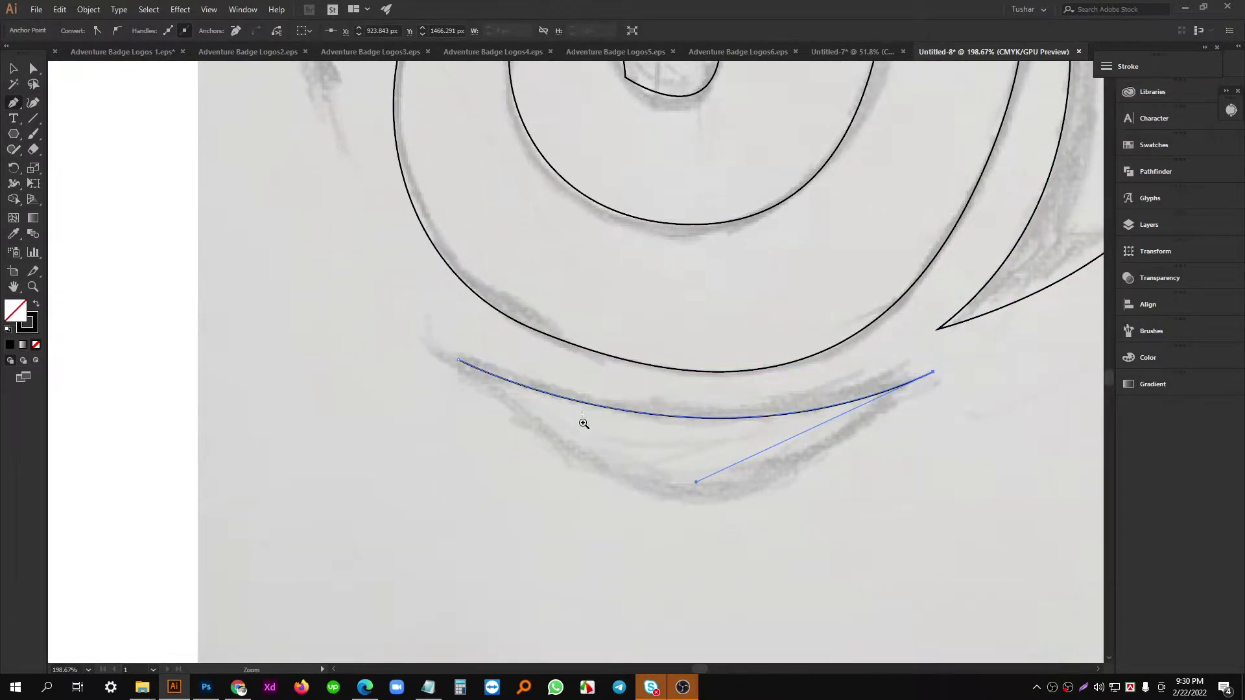
pyautogui.scroll(-2, 583, 422)
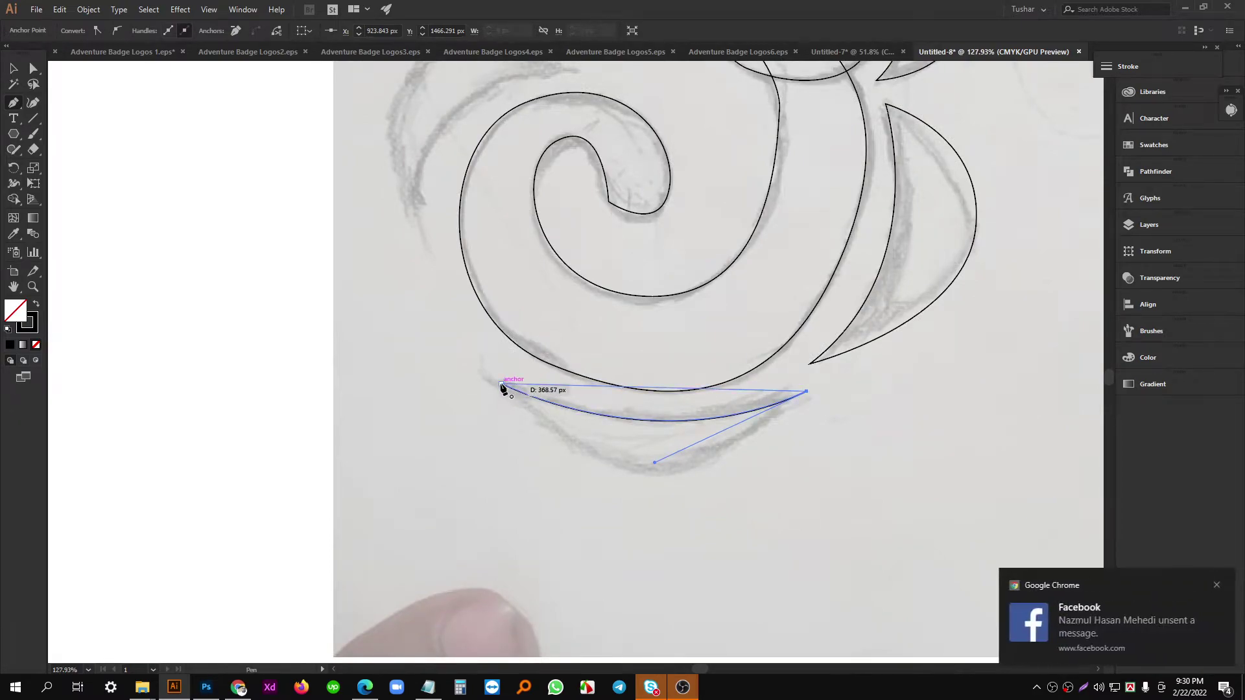
pyautogui.moveTo(501, 387); pyautogui.dragTo(361, 177)
pyautogui.hotkey('ctrl', 'z')
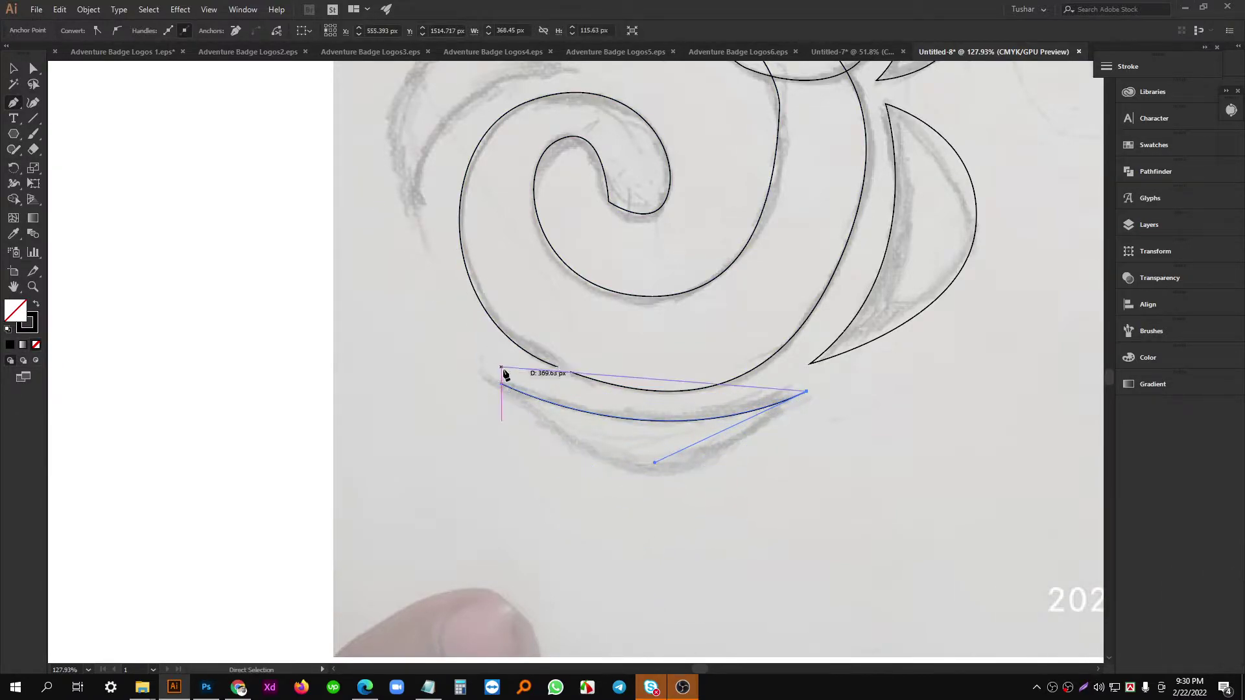
pyautogui.click(501, 385)
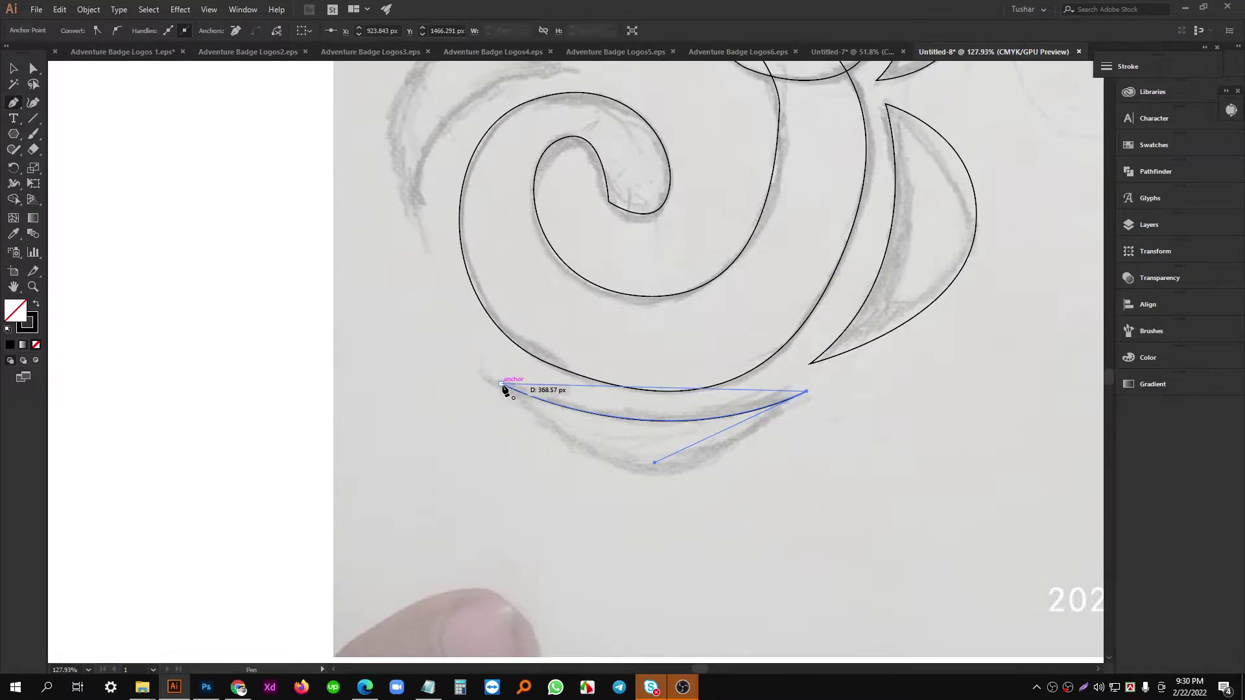
pyautogui.moveTo(501, 384)
pyautogui.mouseDown()
pyautogui.moveTo(381, 181)
pyautogui.moveTo(363, 198)
pyautogui.mouseUp()
# Trace the crescent accent at the S bowl's upper left from its right tip along the inner edge and back along the outer edge, closing it.
pyautogui.moveTo(630, 283); pyautogui.dragTo(620, 283)
pyautogui.moveTo(478, 214); pyautogui.dragTo(450, 331)
pyautogui.moveTo(567, 285)
pyautogui.mouseDown()
pyautogui.moveTo(584, 312)
pyautogui.moveTo(617, 324)
pyautogui.mouseUp()
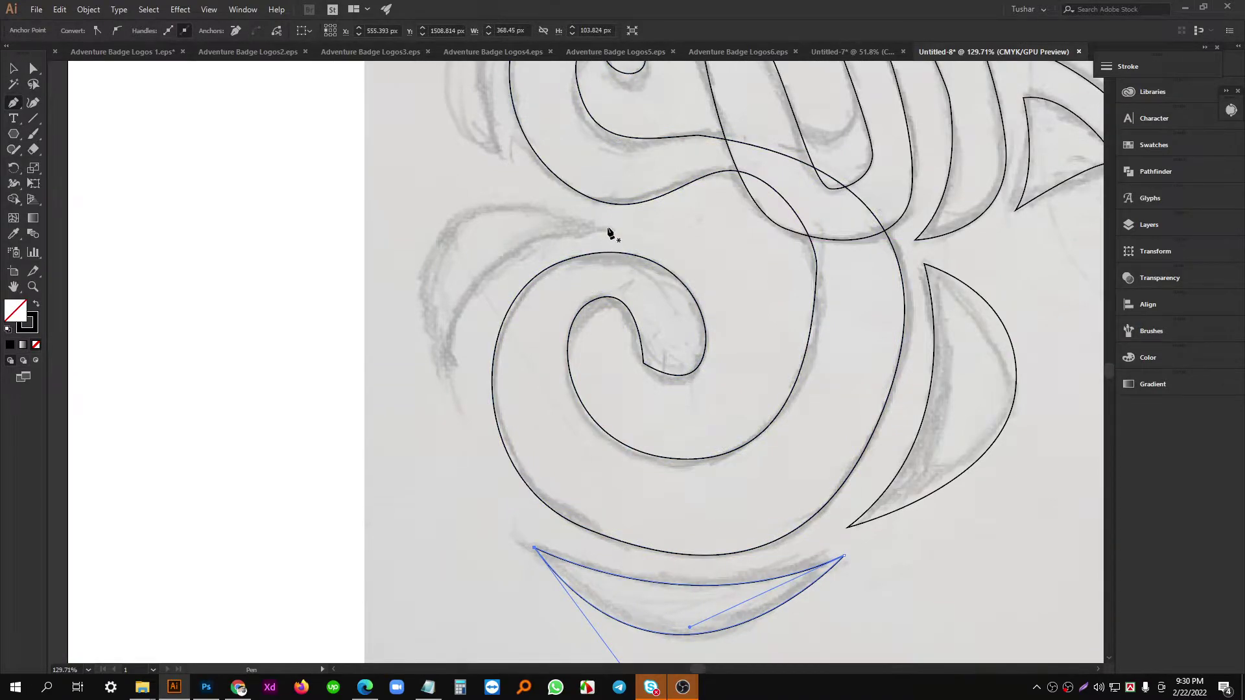
pyautogui.click(608, 228)
pyautogui.moveTo(473, 331); pyautogui.dragTo(584, 312)
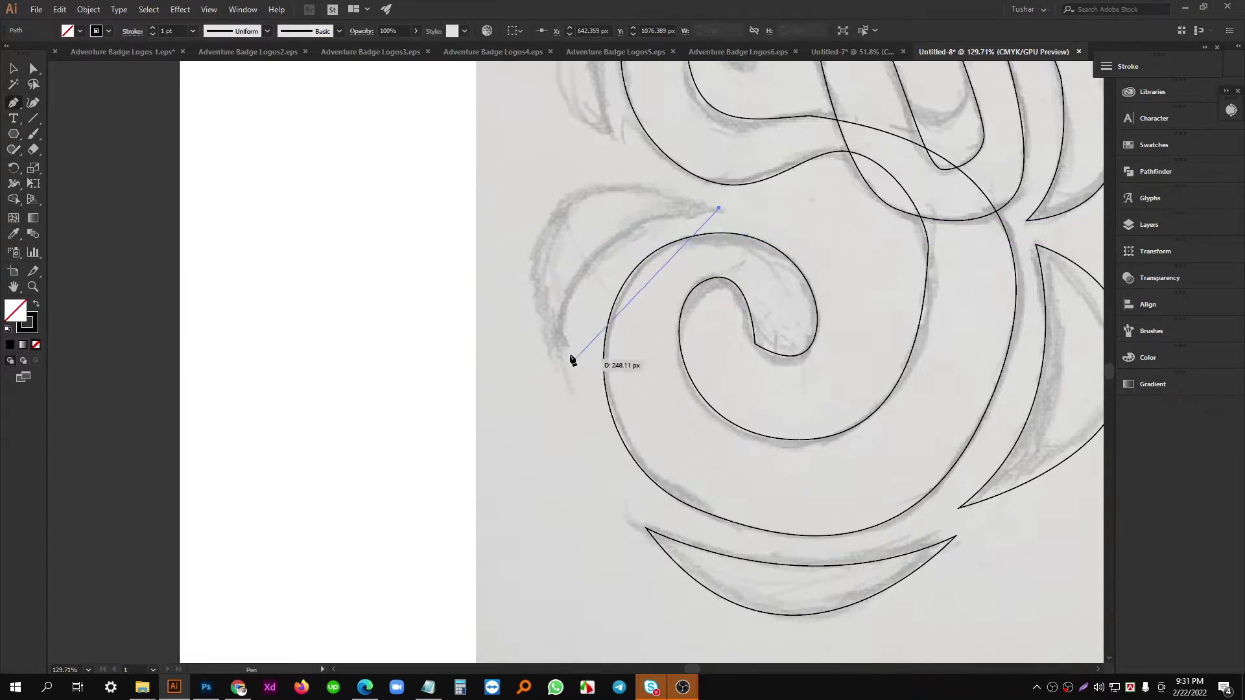
pyautogui.moveTo(569, 356); pyautogui.dragTo(576, 516)
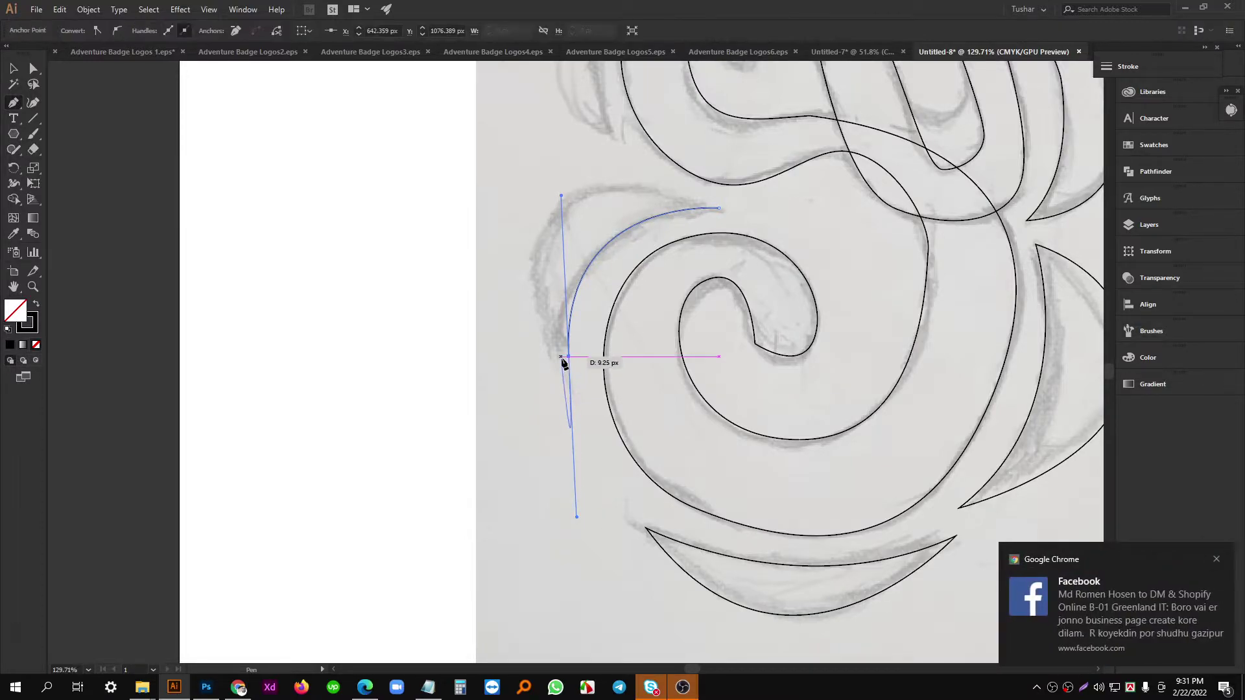
pyautogui.scroll(3, 549, 287)
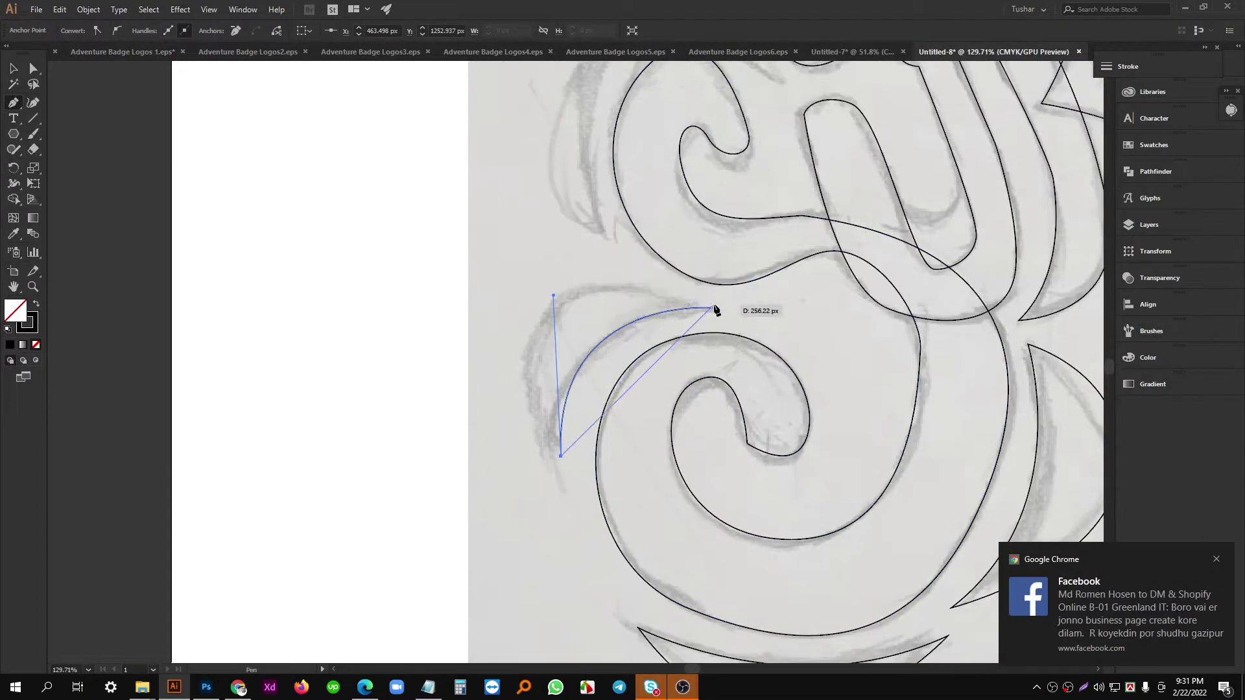
pyautogui.moveTo(712, 309); pyautogui.dragTo(957, 397)
# Shorten the direction handle at the upper-left crescent's right tip with the Direct Selection tool to flatten its outer edge.
pyautogui.click(32, 70)
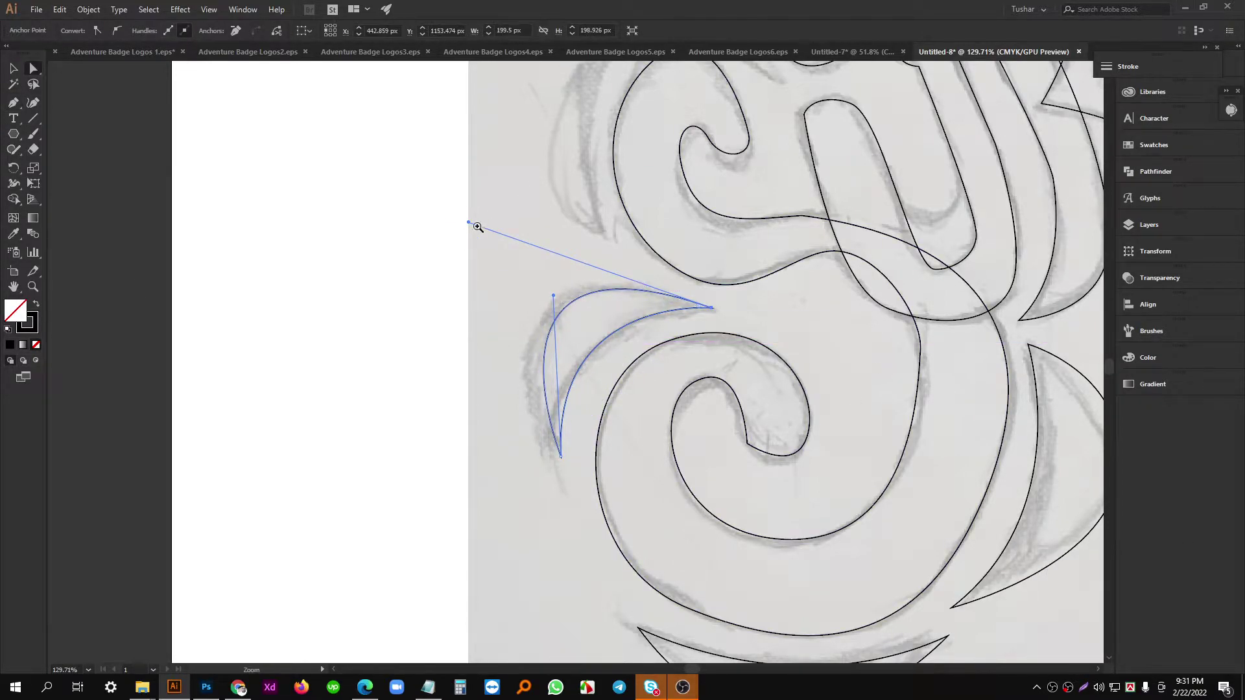
pyautogui.scroll(2, 472, 224)
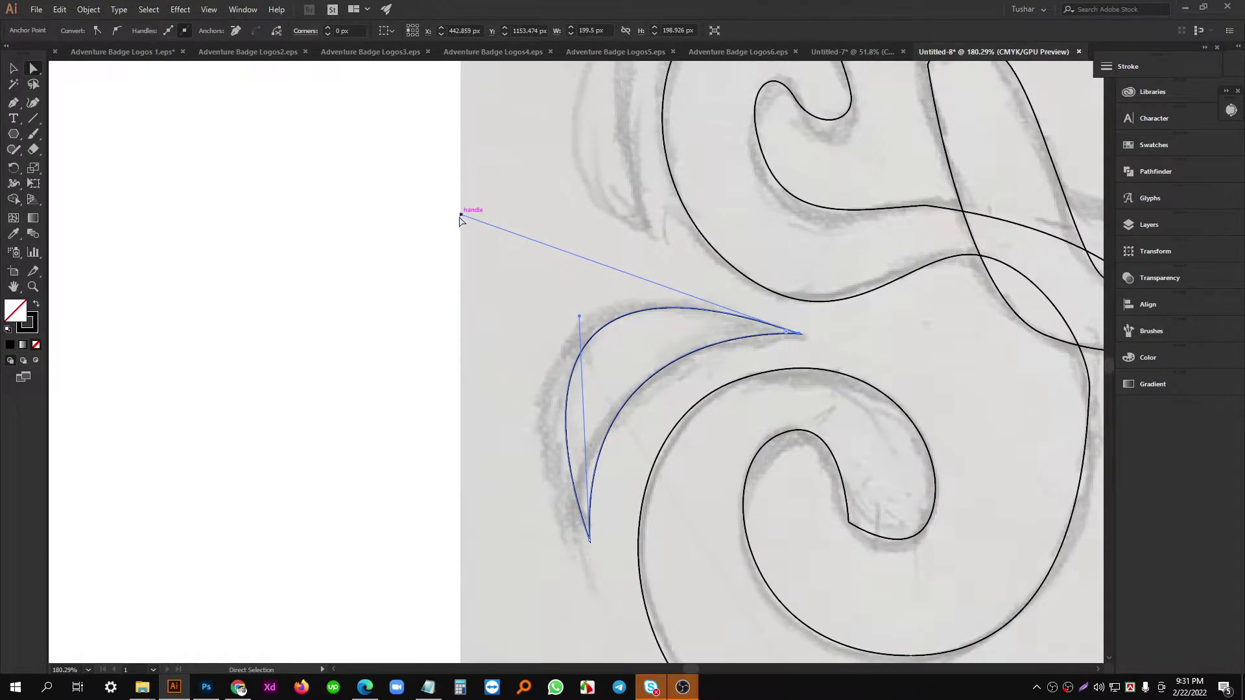
pyautogui.click(460, 218)
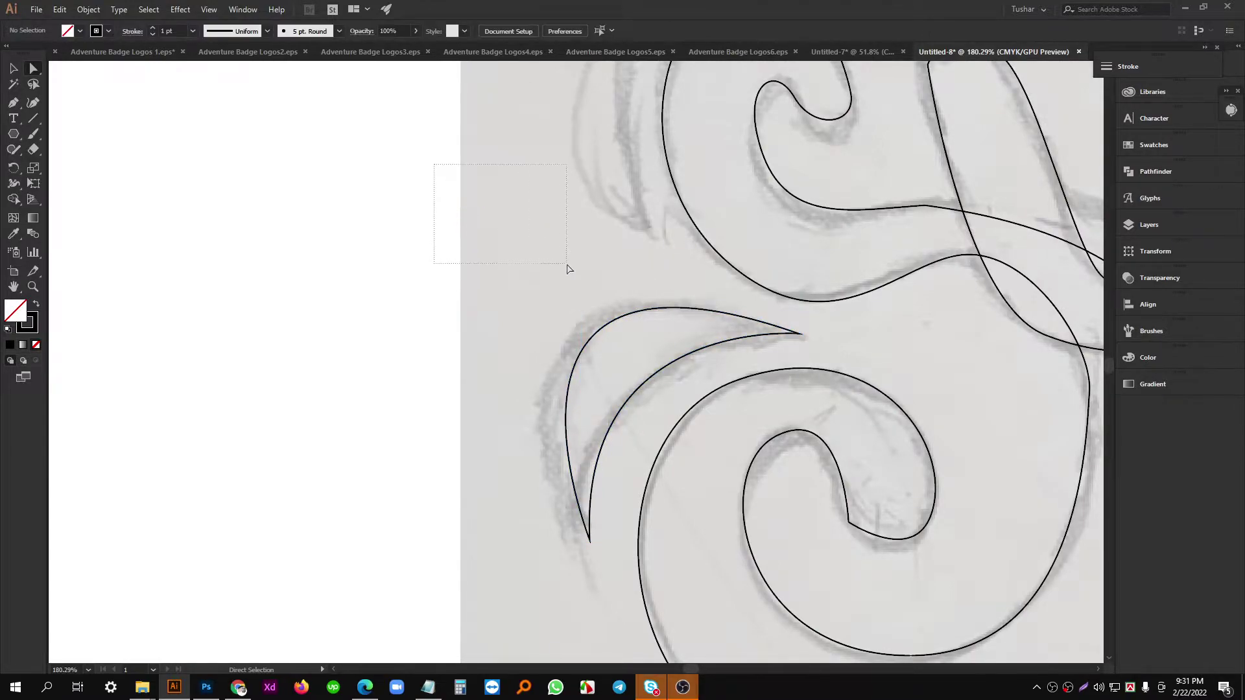
pyautogui.moveTo(628, 343); pyautogui.dragTo(628, 340)
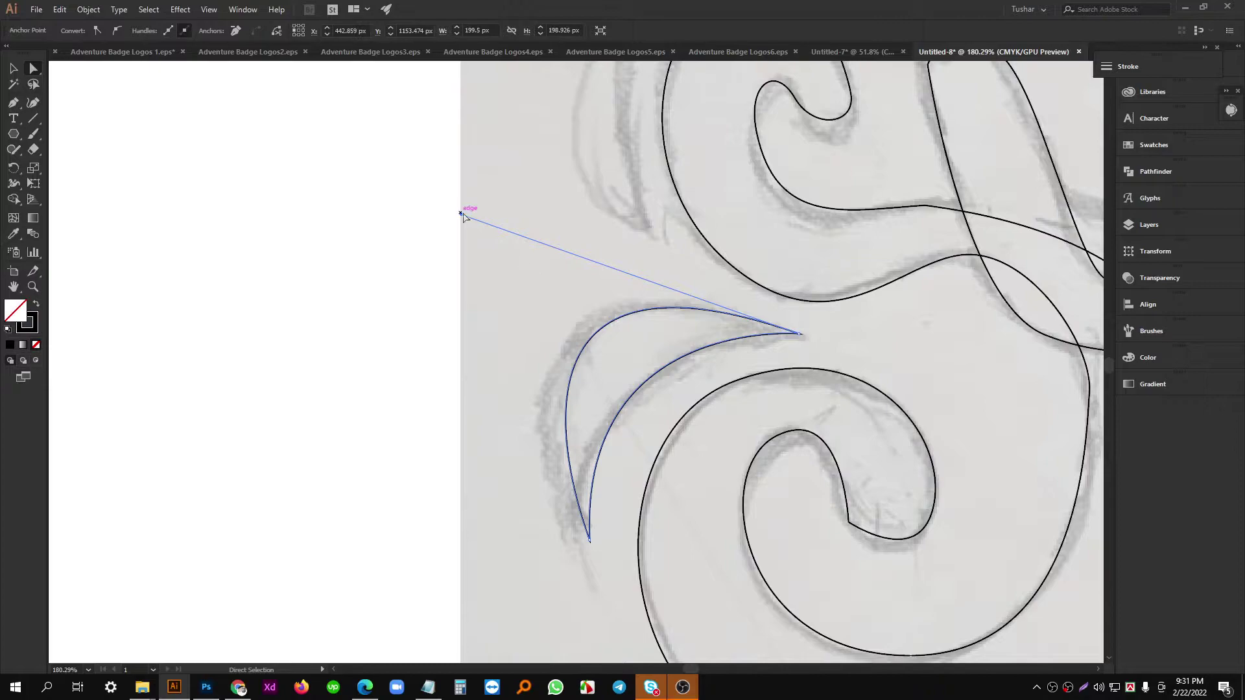
pyautogui.moveTo(460, 216); pyautogui.dragTo(485, 242)
pyautogui.click(504, 422)
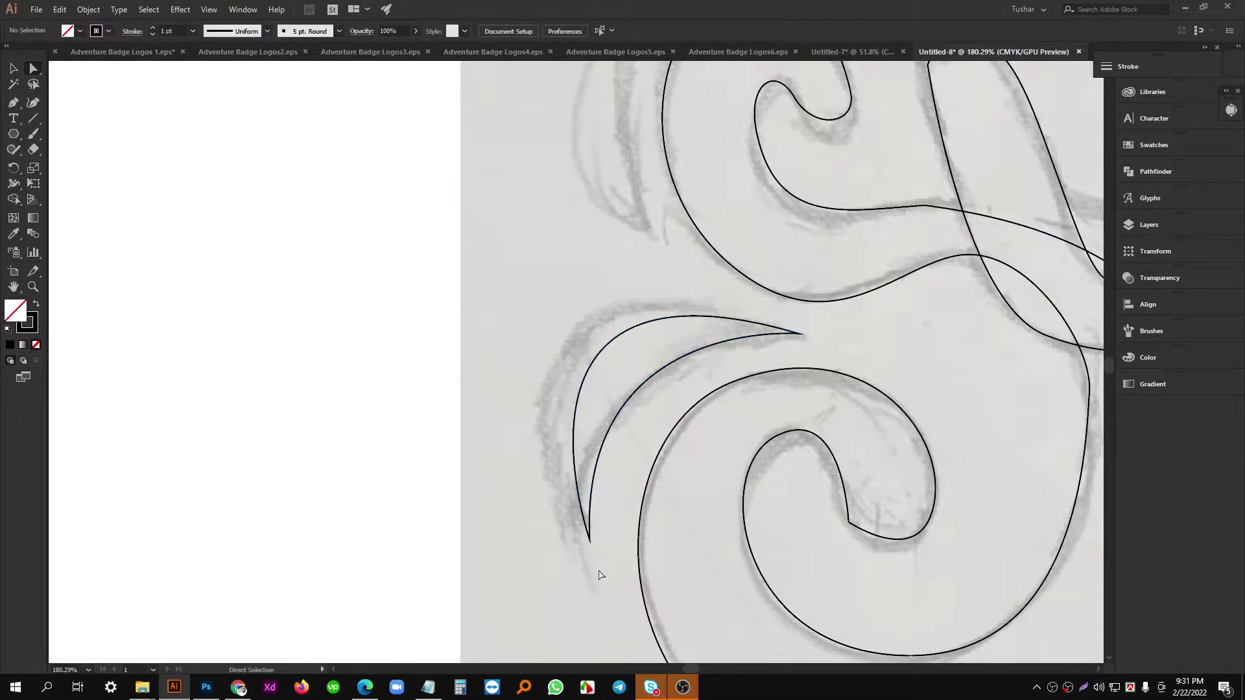
# Try to push the upper-left crescent's outer edge outward by moving the direction handle of its lower tip.
pyautogui.moveTo(595, 574); pyautogui.dragTo(527, 446)
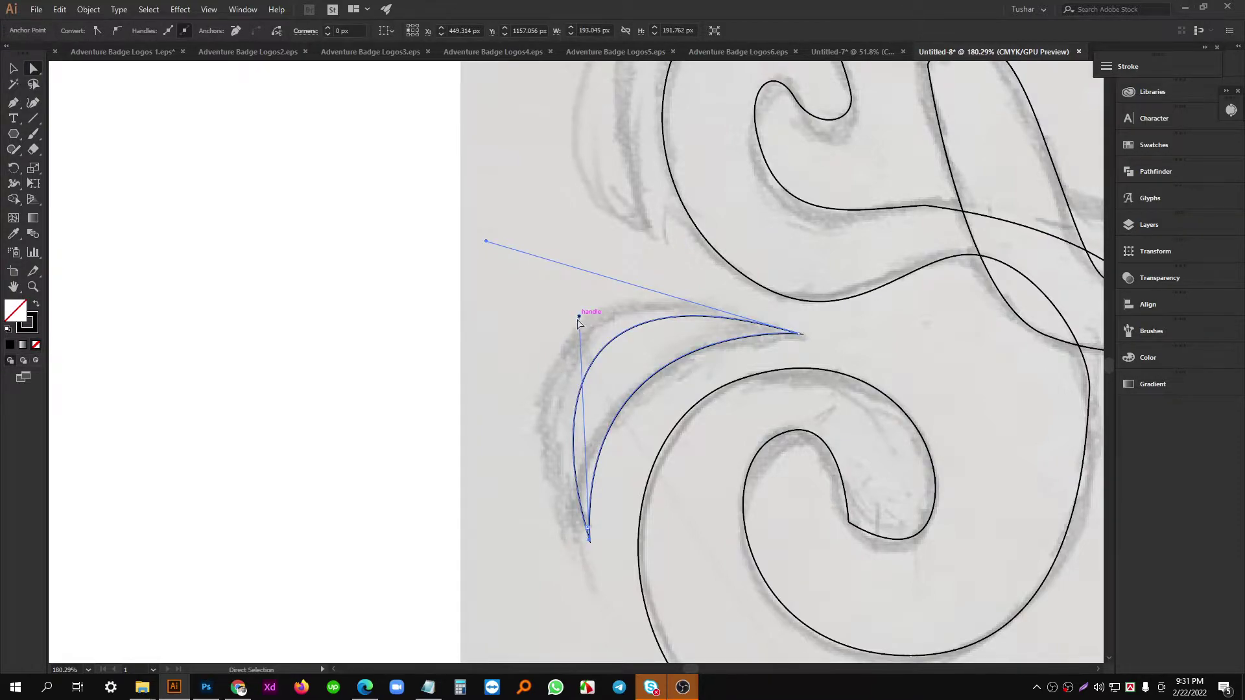
pyautogui.moveTo(579, 317); pyautogui.dragTo(542, 316)
pyautogui.hotkey('ctrl', 'z')
# Shorten the right tip's direction handle a little more and bend the upper-left crescent's outer edge outward toward the sketch line.
pyautogui.moveTo(566, 364); pyautogui.dragTo(629, 398)
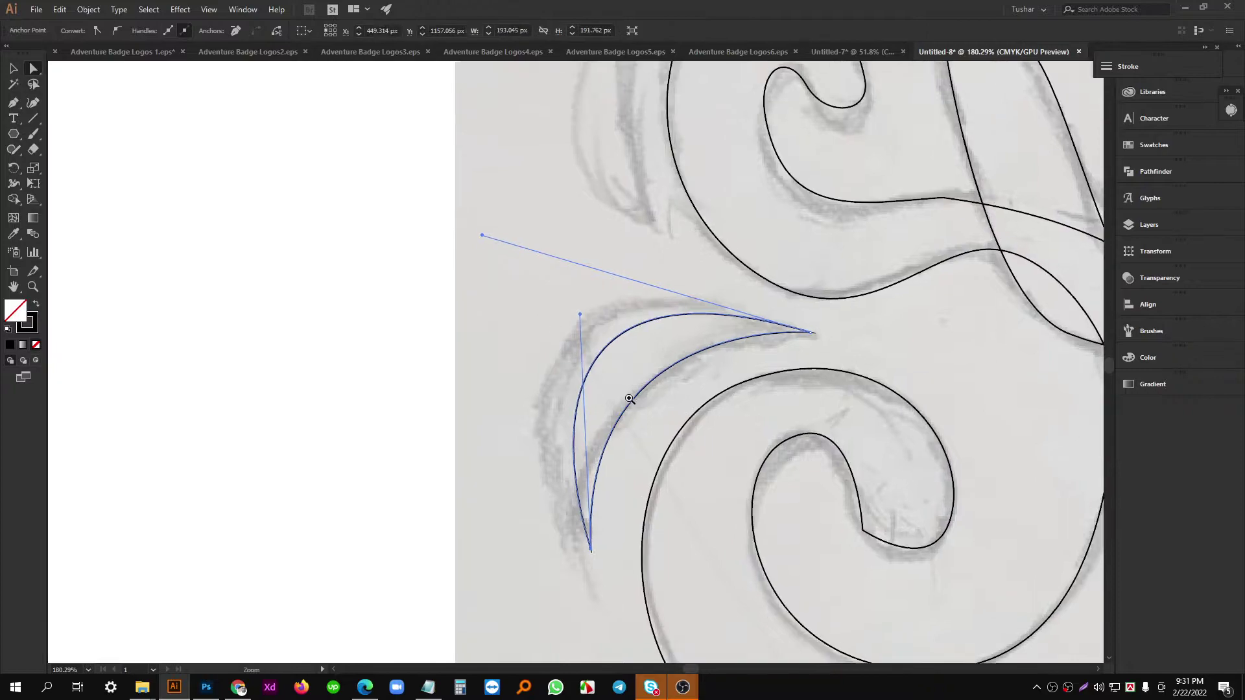
pyautogui.click(629, 399)
pyautogui.click(473, 260)
pyautogui.moveTo(554, 350); pyautogui.dragTo(555, 369)
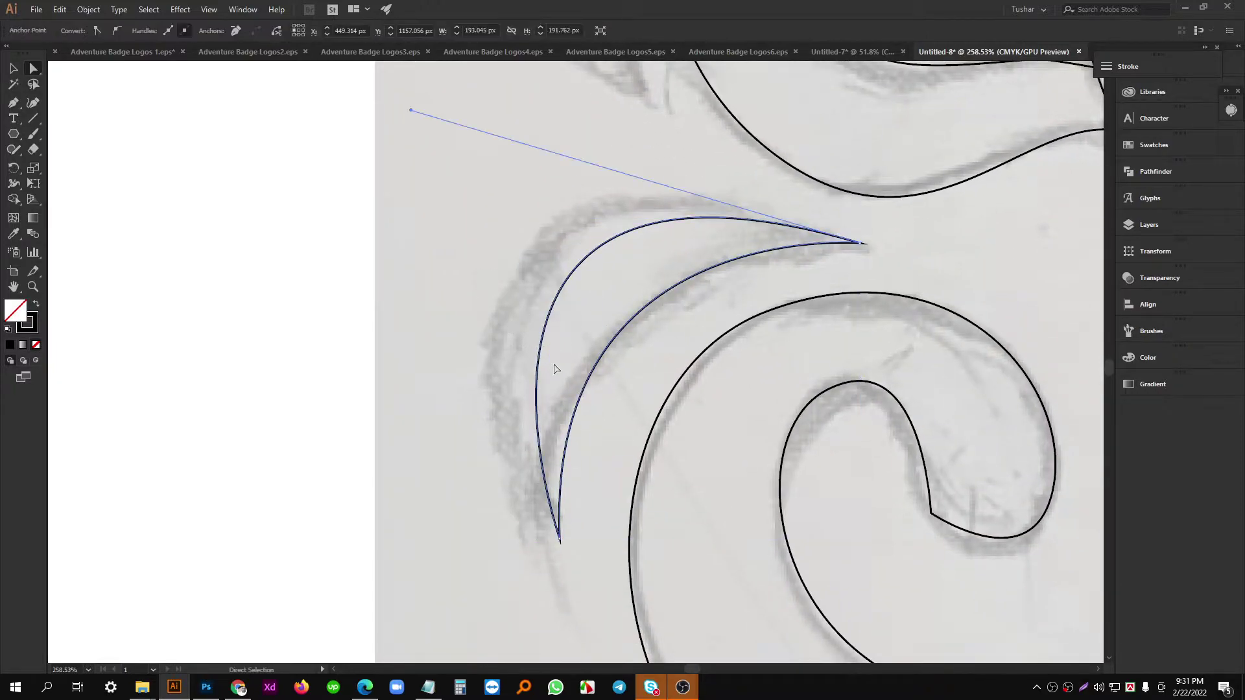
pyautogui.moveTo(409, 111); pyautogui.dragTo(429, 122)
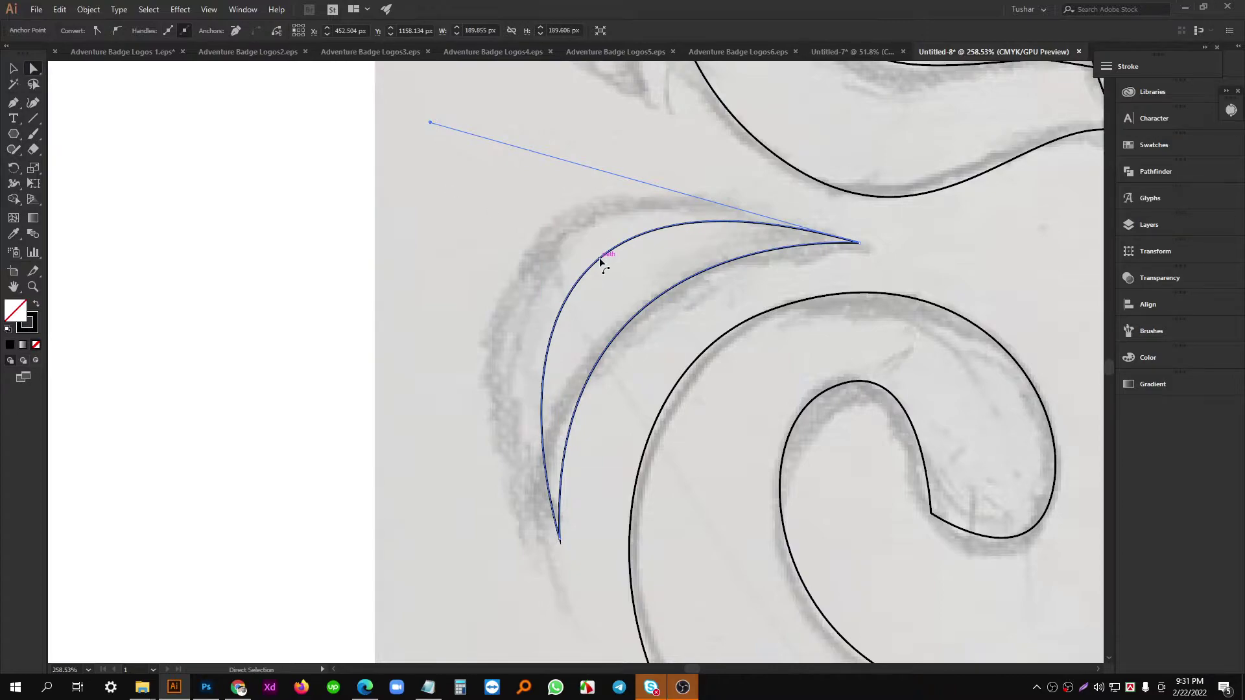
pyautogui.moveTo(597, 261); pyautogui.dragTo(568, 249)
pyautogui.click(486, 276)
pyautogui.scroll(-4, 444, 336)
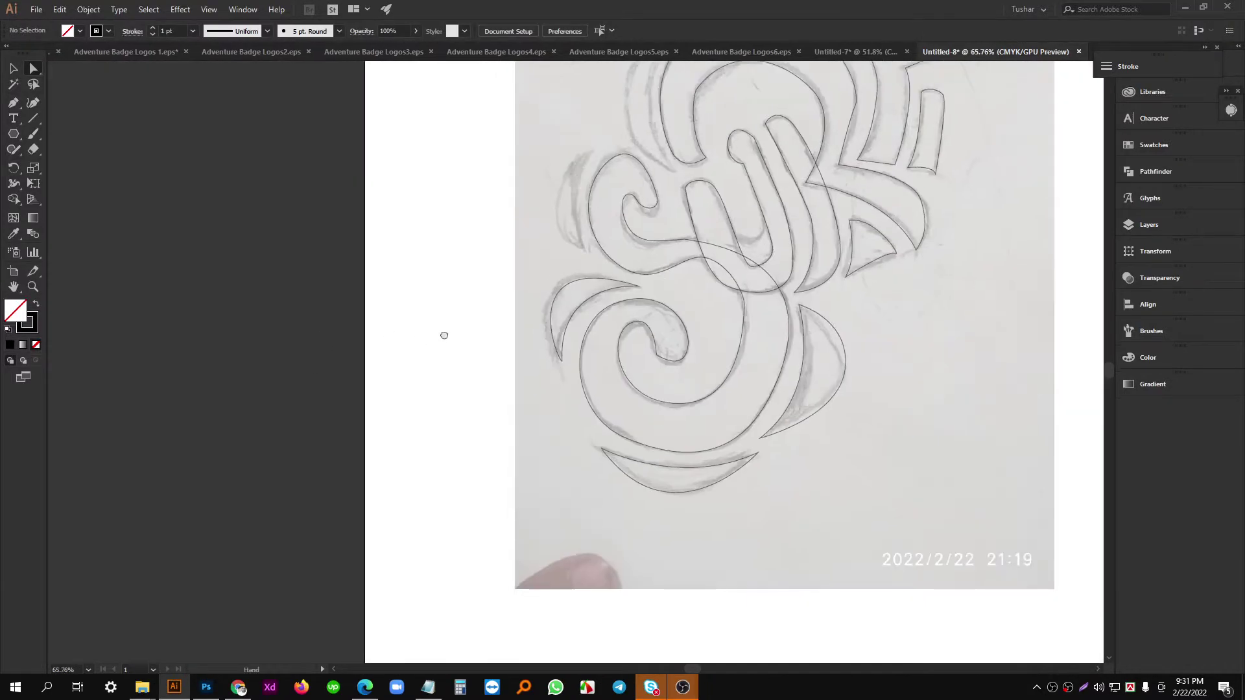
# Trace the inner edge of the crescent beside the upper S curl from its lower tip to its upper tip with the Pen tool.
pyautogui.moveTo(445, 336); pyautogui.dragTo(298, 356)
pyautogui.scroll(1, 393, 331)
pyautogui.moveTo(531, 281); pyautogui.dragTo(454, 348)
pyautogui.moveTo(361, 277); pyautogui.dragTo(418, 315)
pyautogui.scroll(2, 419, 315)
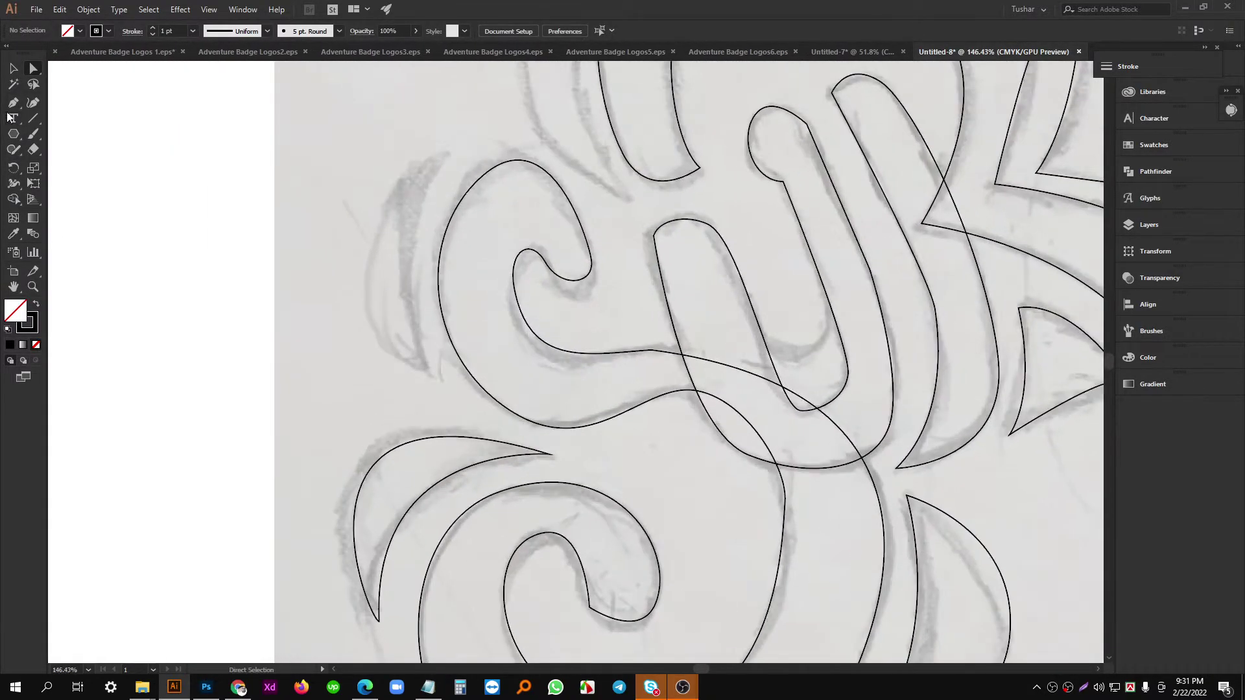
pyautogui.scroll(1, 477, 371)
pyautogui.moveTo(477, 371); pyautogui.dragTo(498, 414)
pyautogui.click(435, 421)
pyautogui.moveTo(412, 251); pyautogui.dragTo(436, 359)
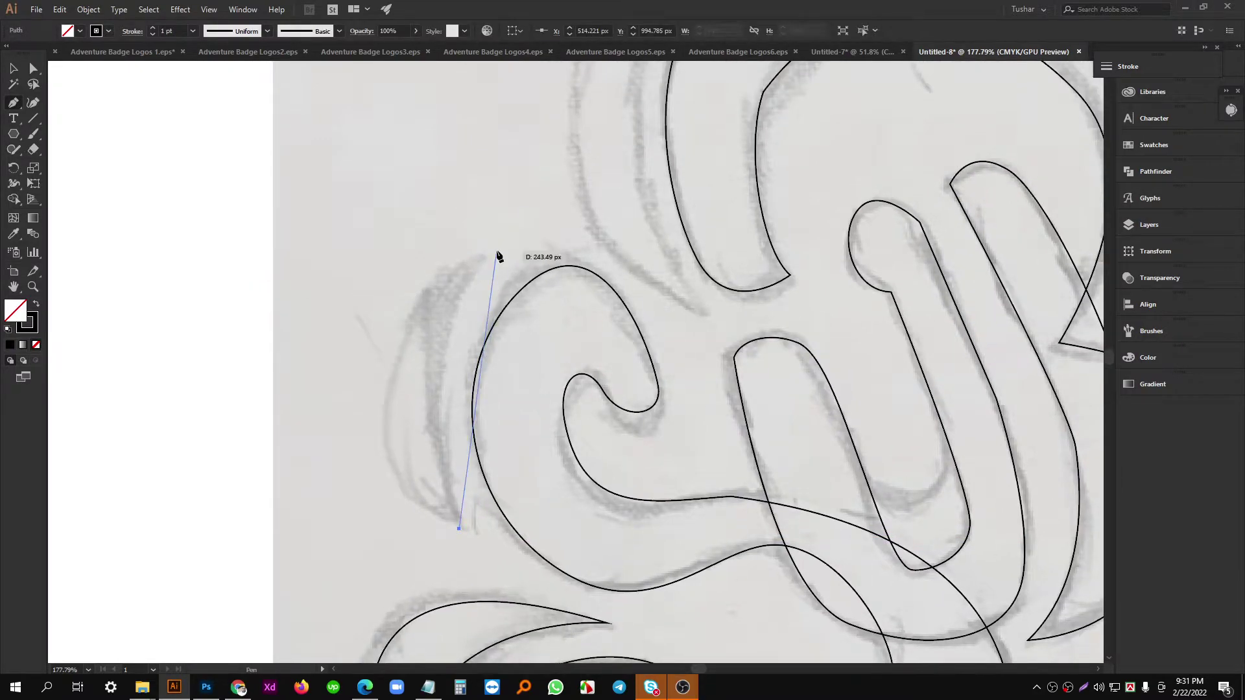
pyautogui.moveTo(497, 250); pyautogui.dragTo(615, 100)
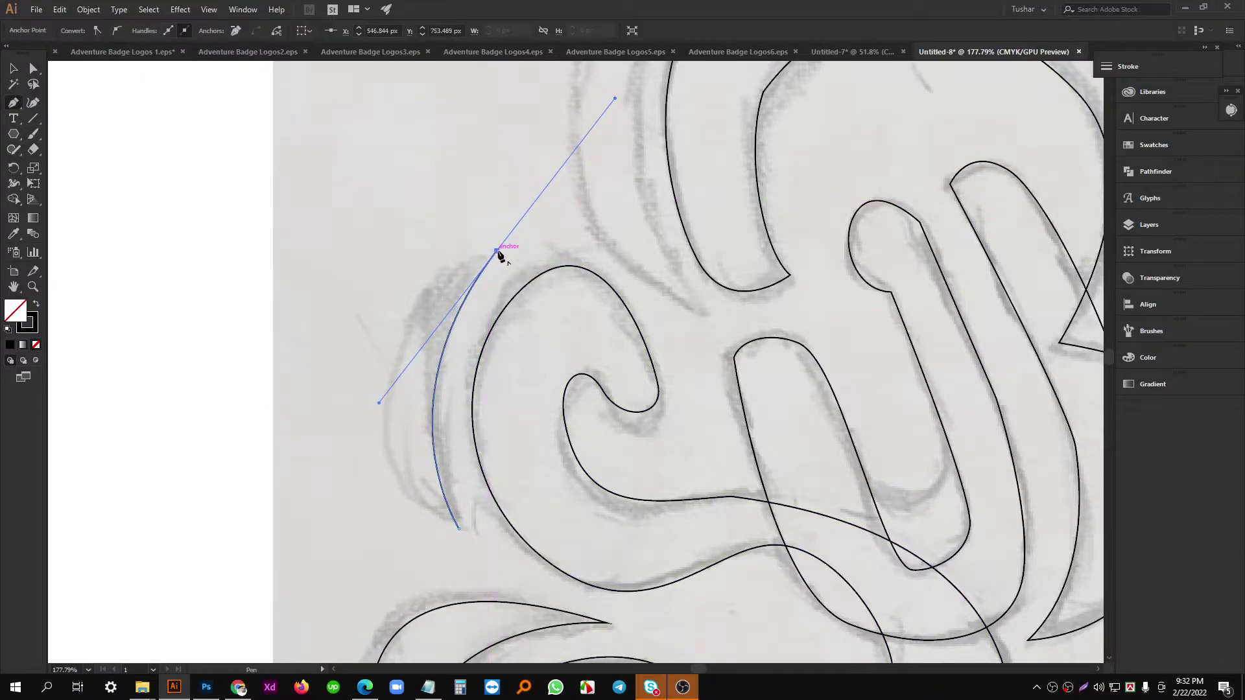
pyautogui.moveTo(433, 359); pyautogui.dragTo(422, 244)
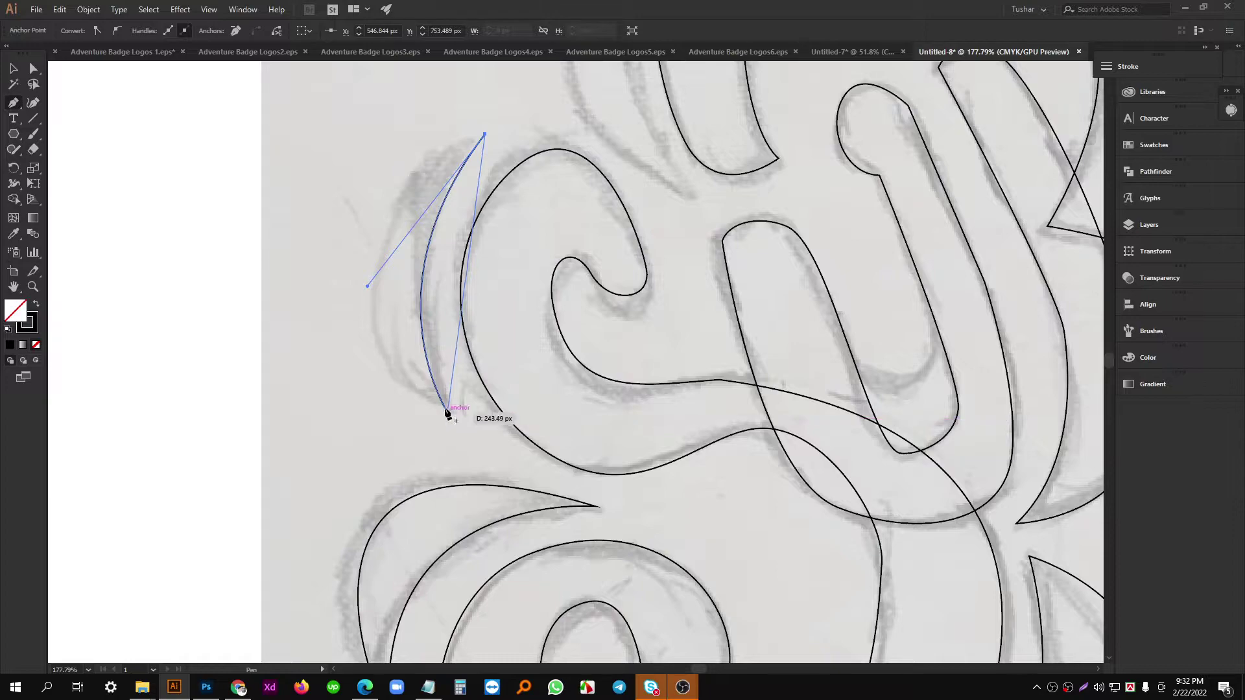
# Trace the crescent's outer edge back to its lower tip, shortening the direction handle before closing the shape.
pyautogui.moveTo(398, 376); pyautogui.dragTo(474, 552)
pyautogui.moveTo(418, 396); pyautogui.dragTo(464, 398)
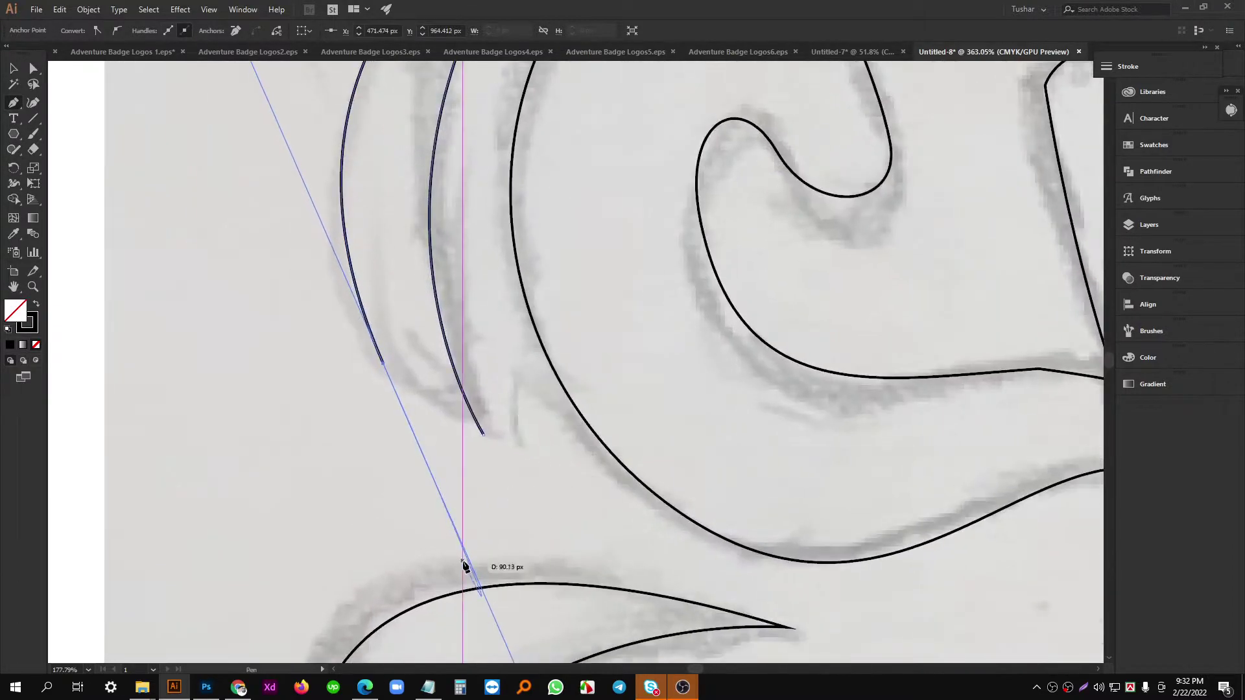
pyautogui.moveTo(450, 536); pyautogui.dragTo(387, 276)
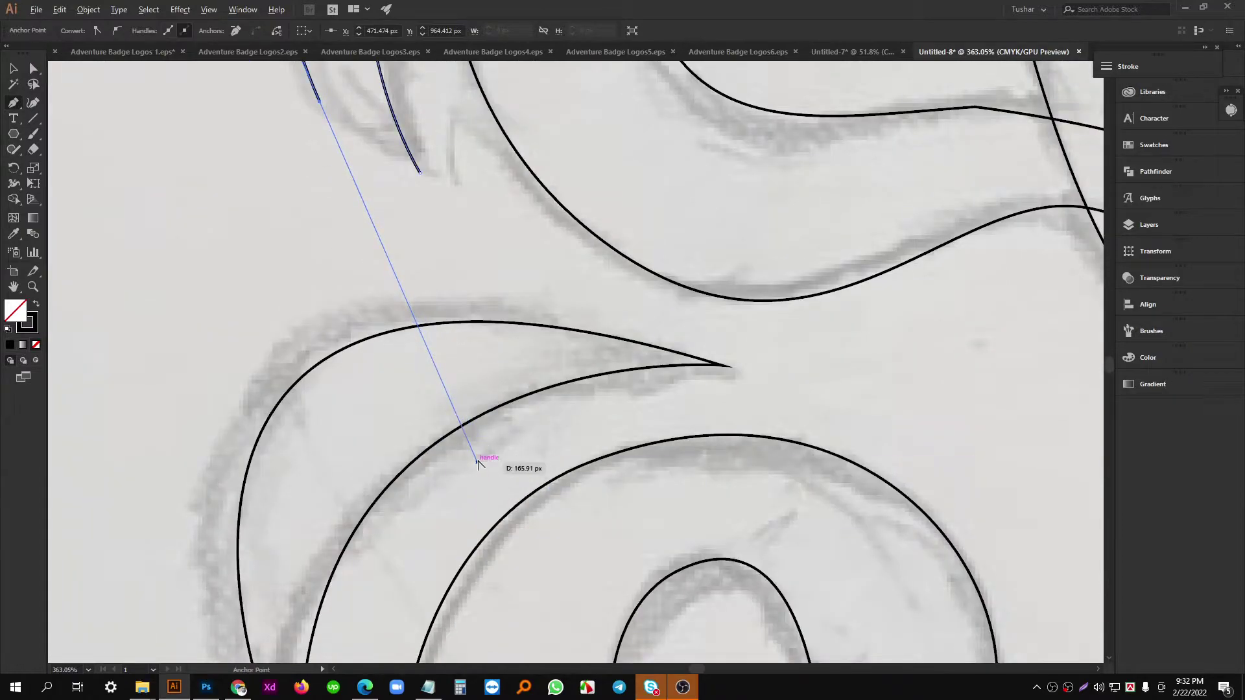
pyautogui.moveTo(478, 464); pyautogui.dragTo(372, 173)
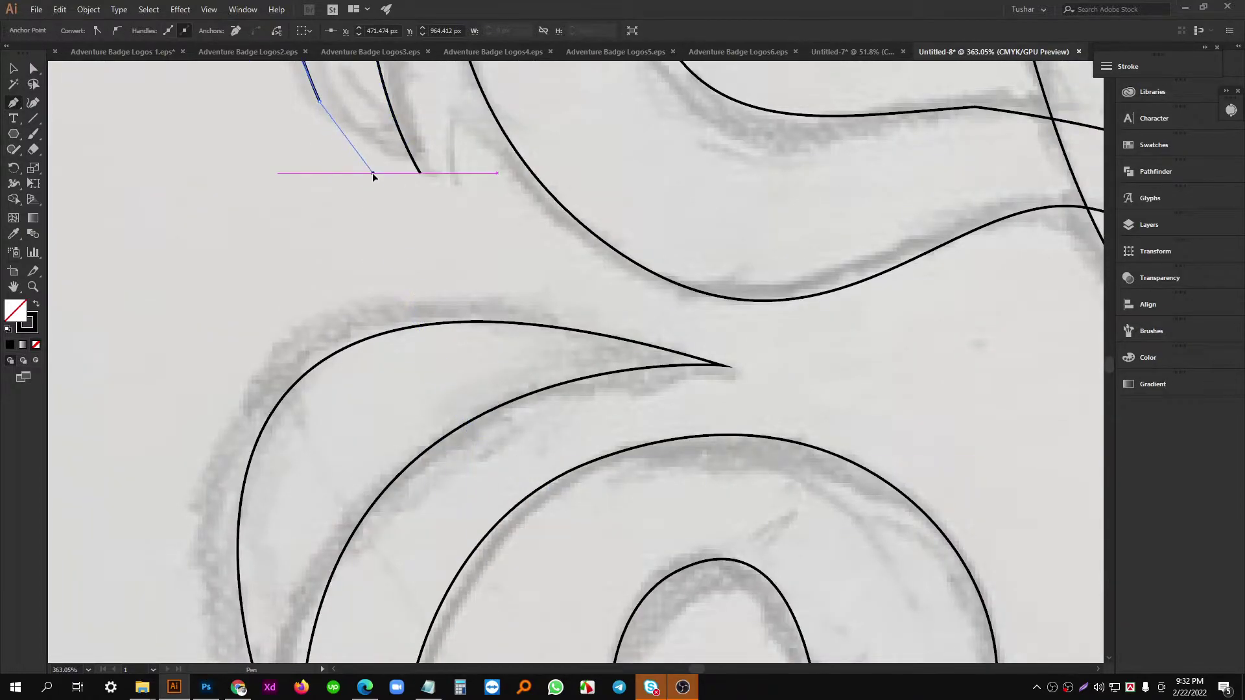
pyautogui.click(424, 173)
pyautogui.scroll(-3, 355, 260)
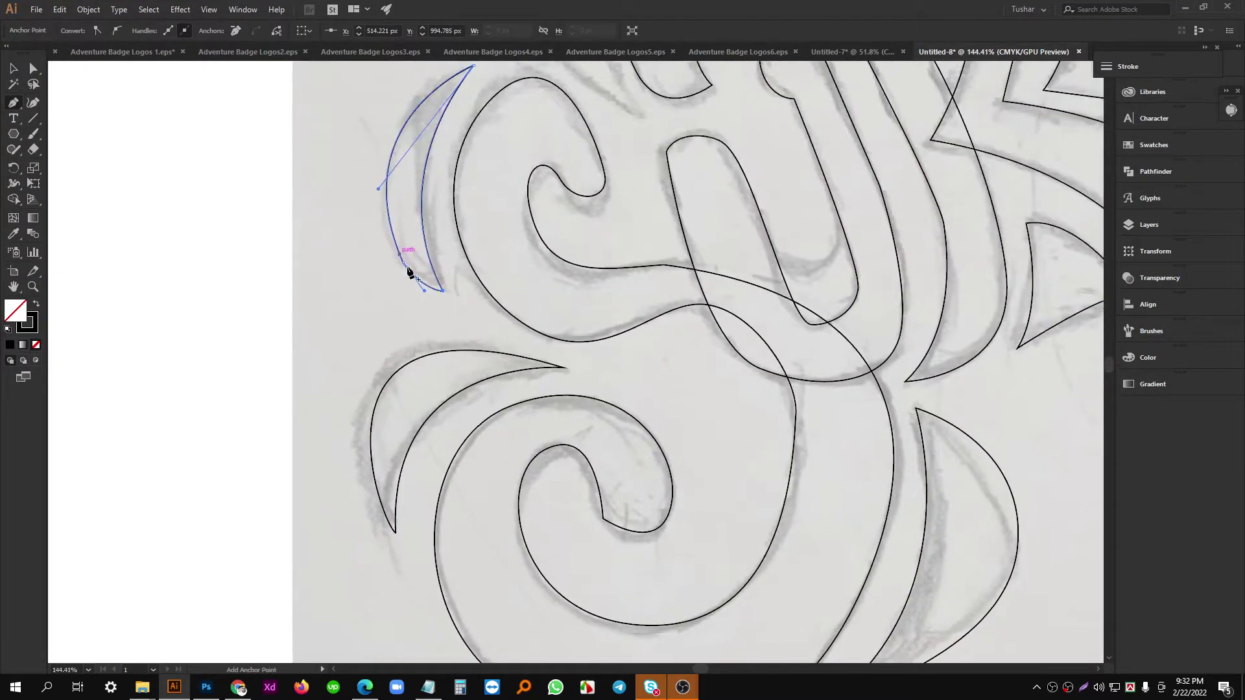
# Trace the crescent accent beside the R's bowl along its outer edge and back along its inner edge, closing it.
pyautogui.scroll(-1, 390, 214)
pyautogui.moveTo(458, 104); pyautogui.dragTo(409, 197)
pyautogui.moveTo(509, 120); pyautogui.dragTo(486, 208)
pyautogui.scroll(1, 487, 210)
pyautogui.moveTo(538, 296); pyautogui.dragTo(492, 401)
pyautogui.scroll(1, 530, 357)
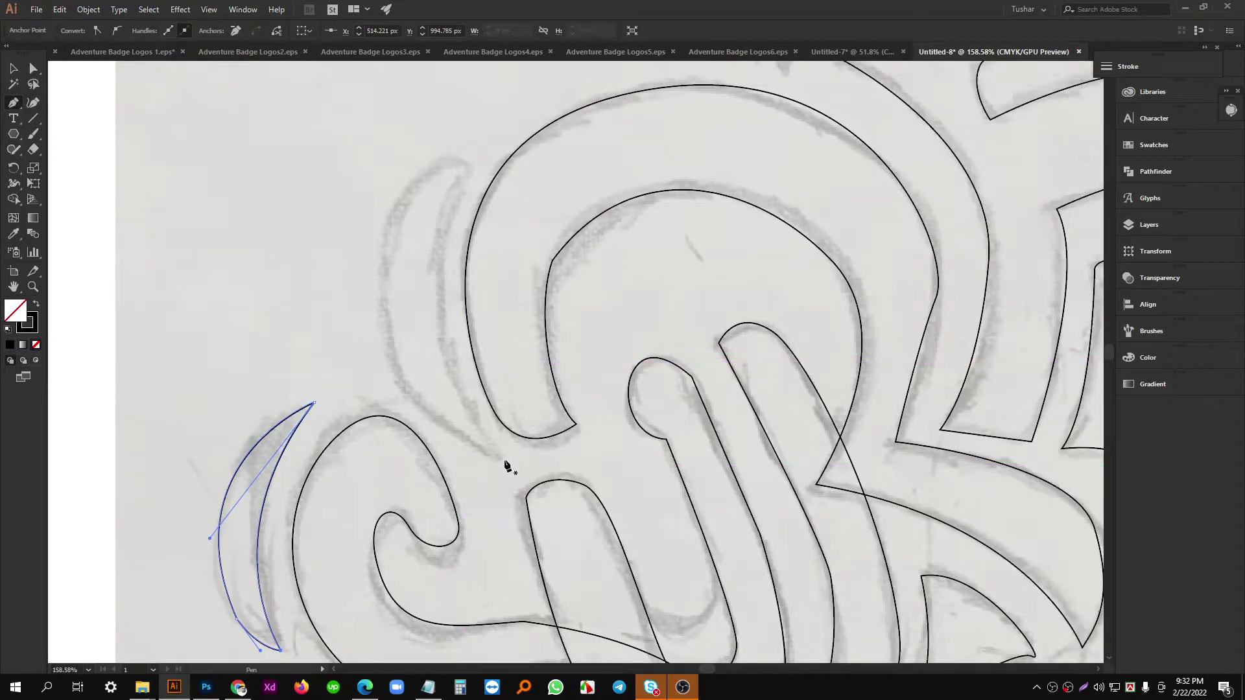
pyautogui.click(504, 461)
pyautogui.moveTo(389, 323); pyautogui.dragTo(431, 244)
pyautogui.click(522, 201)
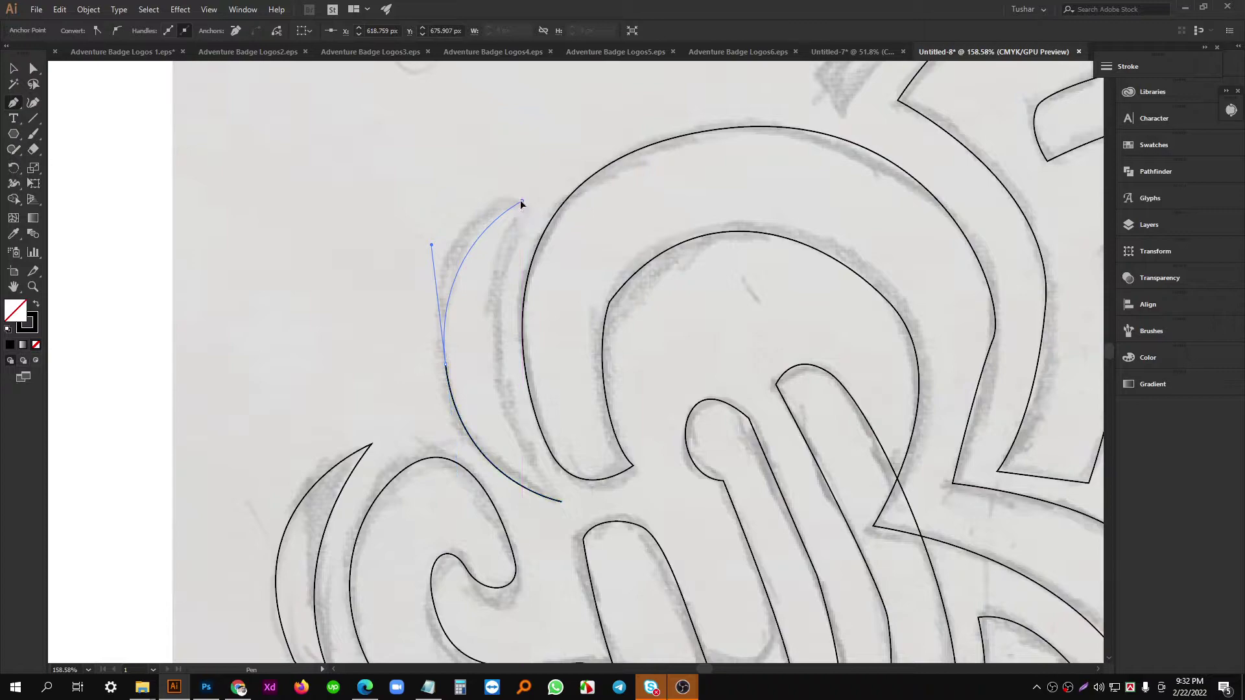
pyautogui.moveTo(532, 481); pyautogui.dragTo(596, 512)
# Trace the lower edge of the bar accent above the F from its lower corner to its pointed right tip, ending in a corner point.
pyautogui.scroll(-2, 570, 195)
pyautogui.moveTo(568, 189); pyautogui.dragTo(429, 387)
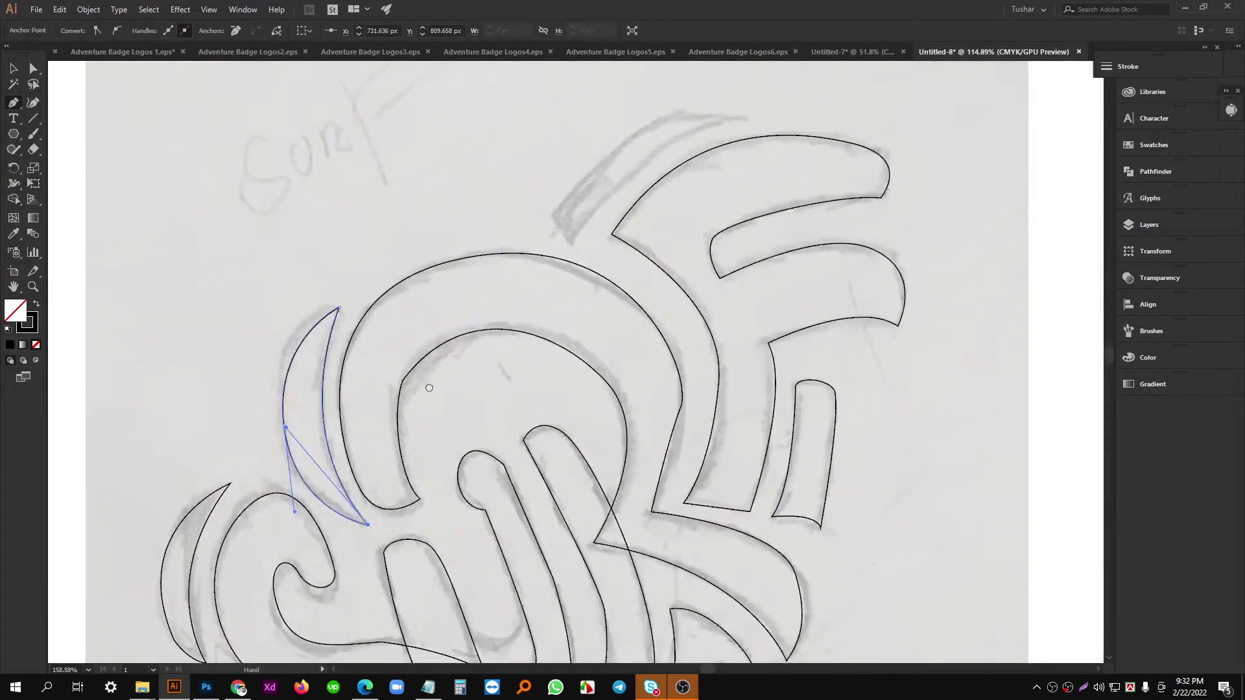
pyautogui.moveTo(549, 349)
pyautogui.mouseDown()
pyautogui.moveTo(492, 406)
pyautogui.moveTo(470, 407)
pyautogui.mouseUp()
pyautogui.scroll(2, 483, 263)
pyautogui.moveTo(504, 326); pyautogui.dragTo(397, 363)
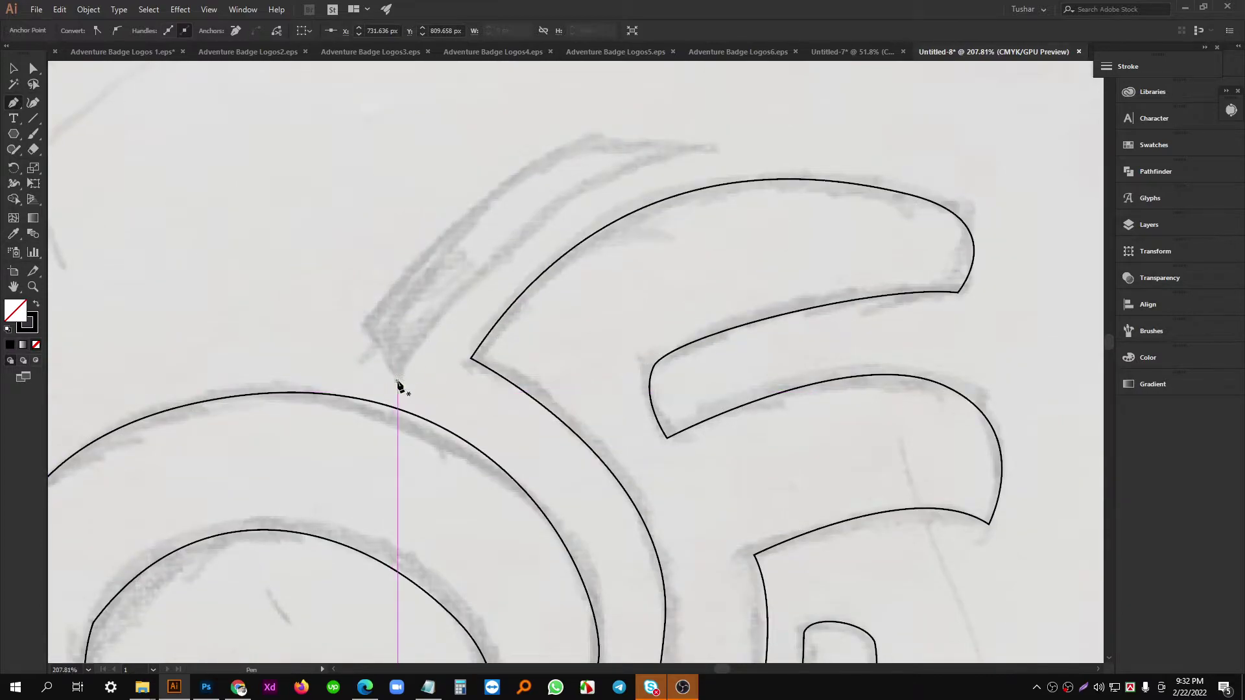
pyautogui.moveTo(583, 146); pyautogui.dragTo(500, 199)
pyautogui.click(315, 434)
pyautogui.moveTo(636, 202)
pyautogui.mouseDown()
pyautogui.moveTo(822, 204)
pyautogui.moveTo(850, 193)
pyautogui.moveTo(839, 186)
pyautogui.mouseUp()
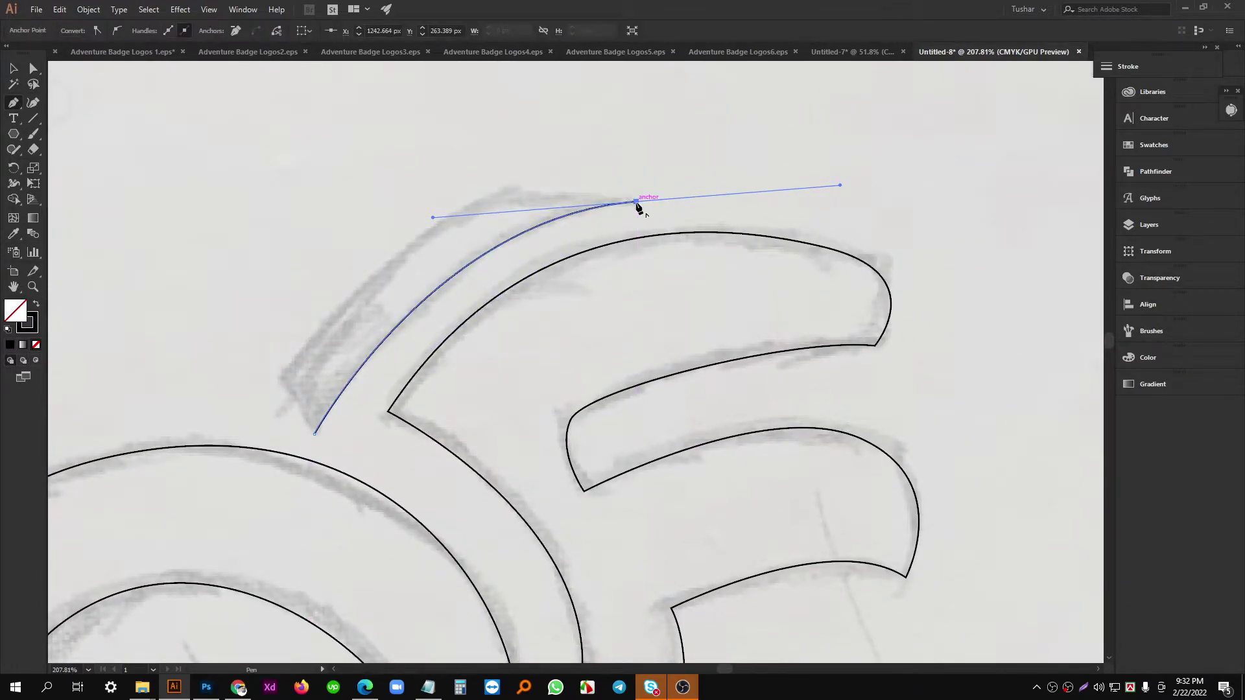
pyautogui.click(636, 202)
# Trace the upper edge of the F's bar accent back to its left corner and close it with a curved lower end.
pyautogui.moveTo(482, 210); pyautogui.dragTo(550, 221)
pyautogui.moveTo(438, 290); pyautogui.dragTo(462, 250)
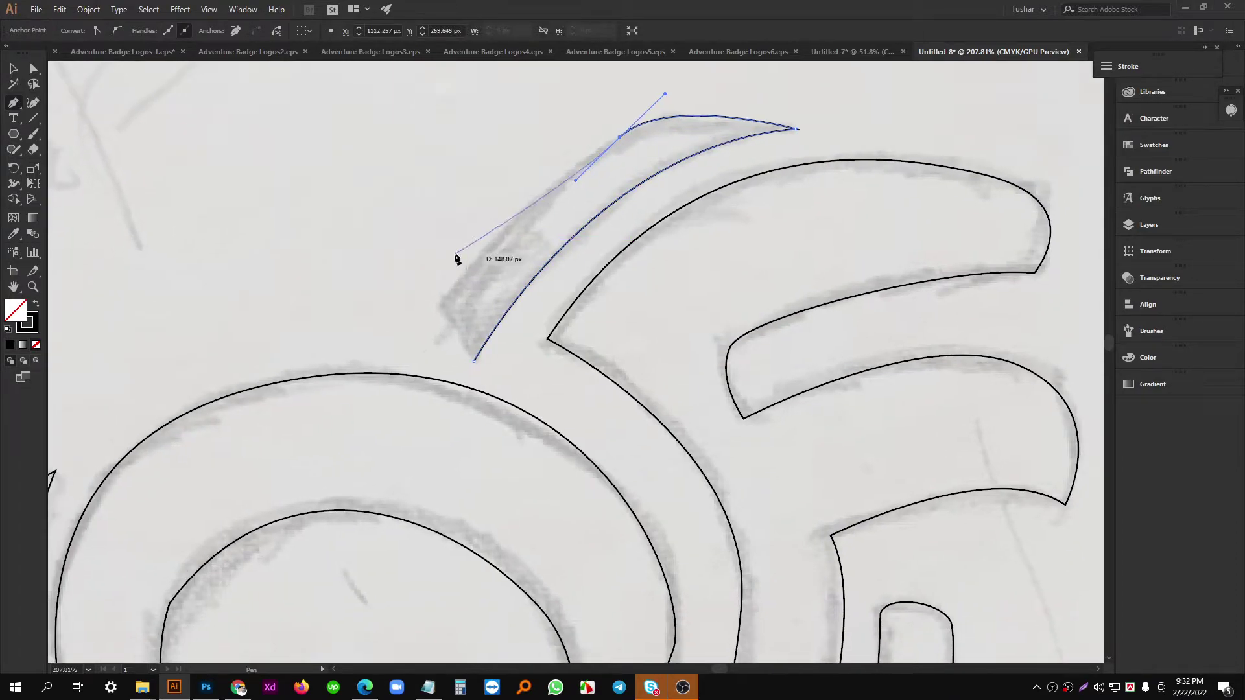
pyautogui.click(438, 306)
pyautogui.moveTo(442, 352); pyautogui.dragTo(411, 278)
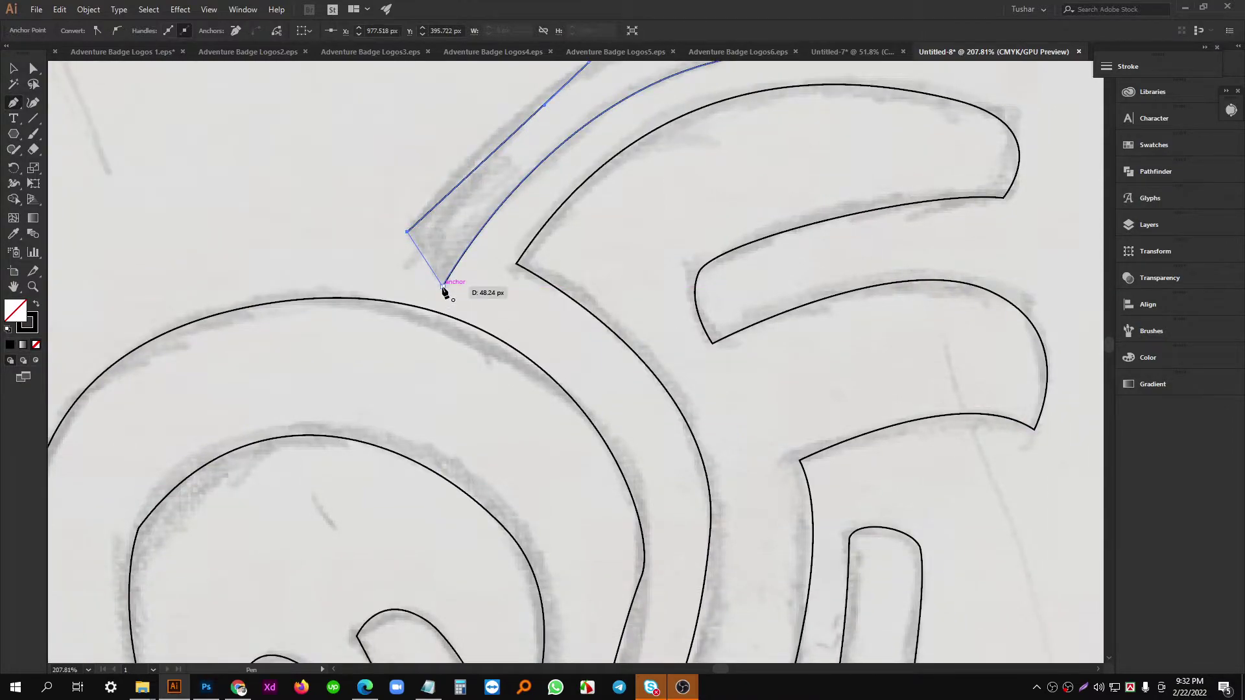
pyautogui.moveTo(441, 291); pyautogui.dragTo(435, 309)
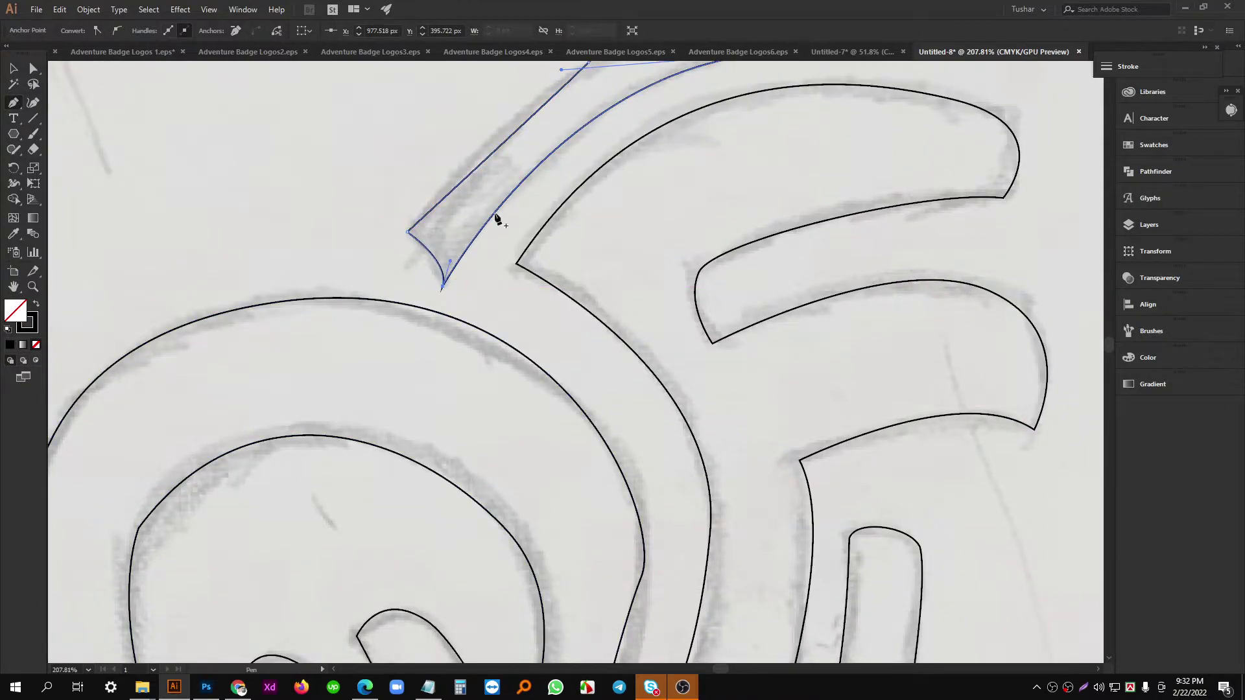
# Undo the curved closing segment and close the F's bar accent with a straight lower end.
pyautogui.moveTo(647, 260); pyautogui.dragTo(511, 289)
pyautogui.moveTo(588, 296); pyautogui.dragTo(546, 321)
pyautogui.moveTo(545, 321); pyautogui.dragTo(582, 329)
pyautogui.hotkey('ctrl', 'z')
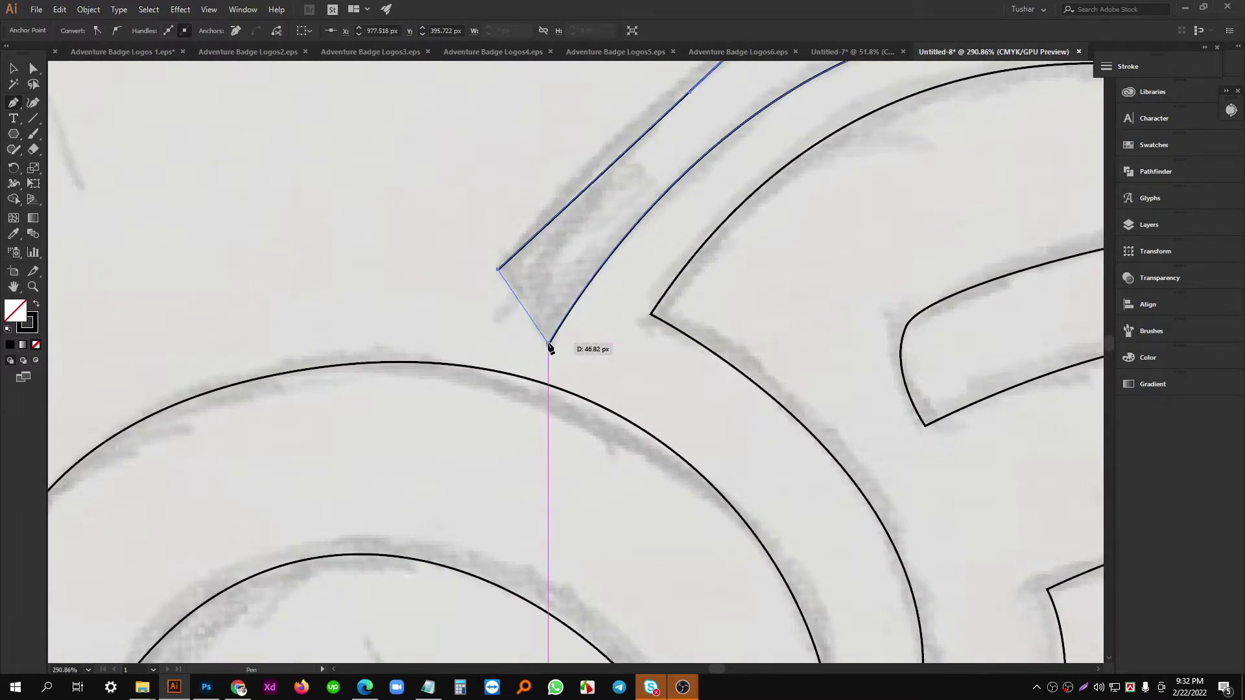
pyautogui.click(549, 346)
# Extend the lower end of the F's bar accent by moving its left corner down-left and its right corner slightly outward with the Direct Selection tool.
pyautogui.press('v')
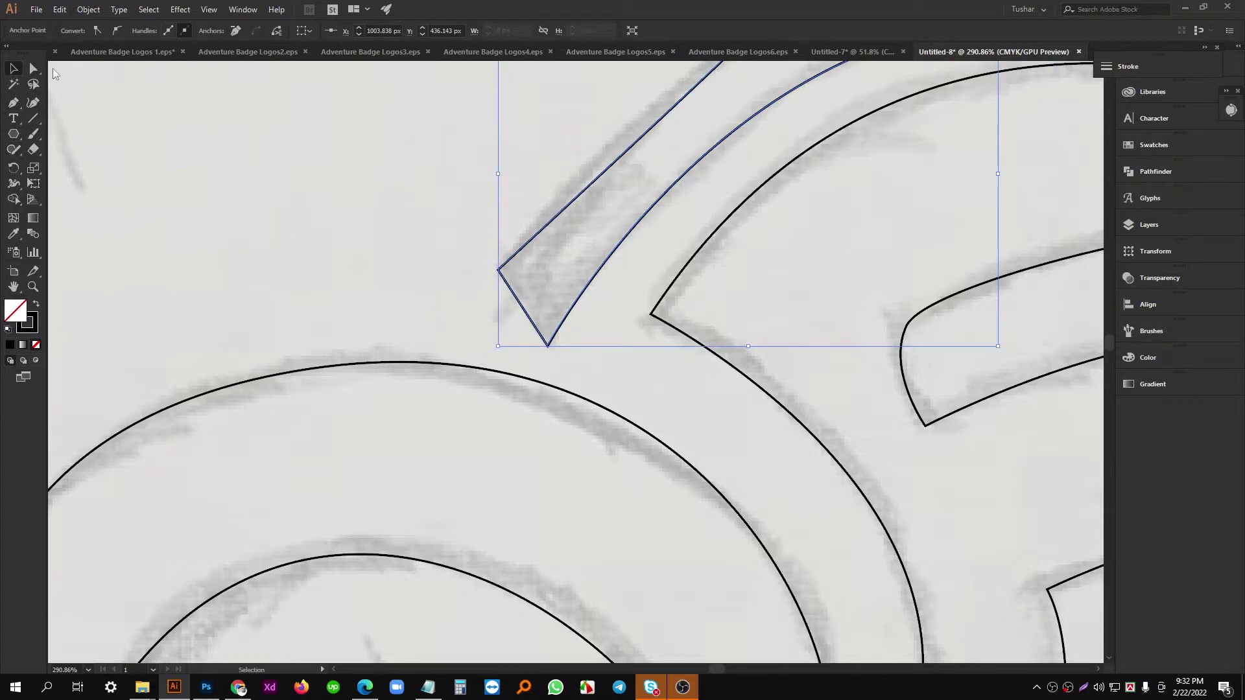
pyautogui.scroll(2, 480, 258)
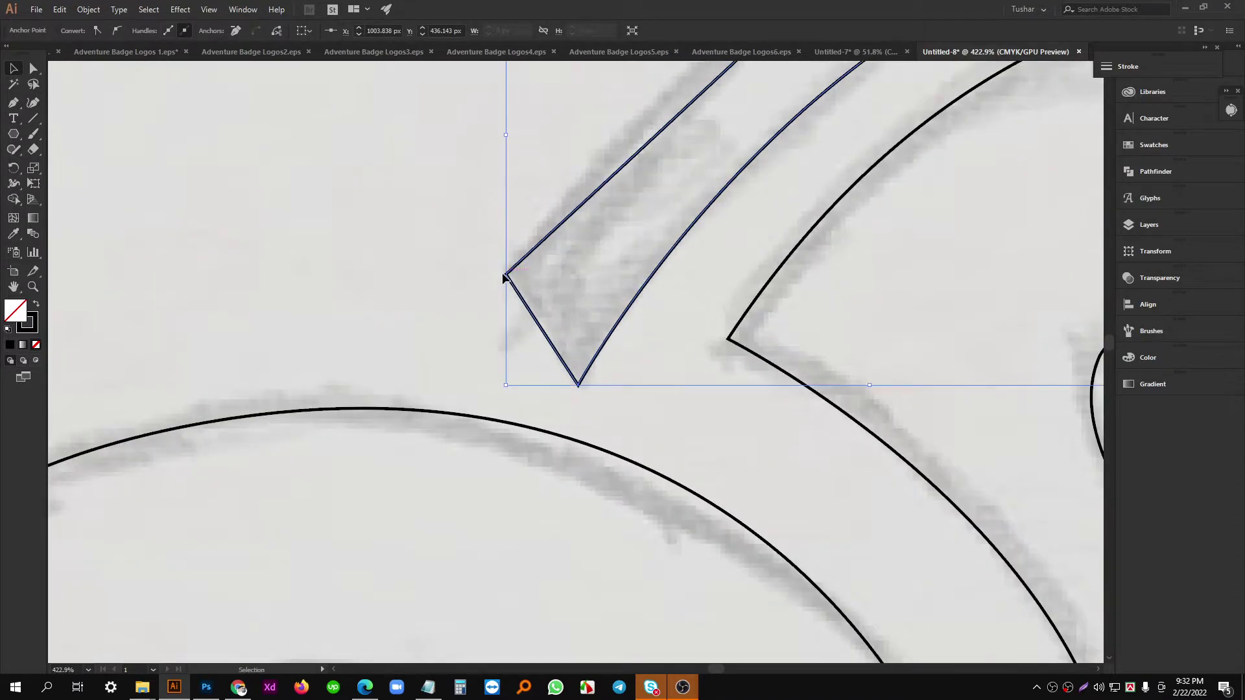
pyautogui.click(34, 70)
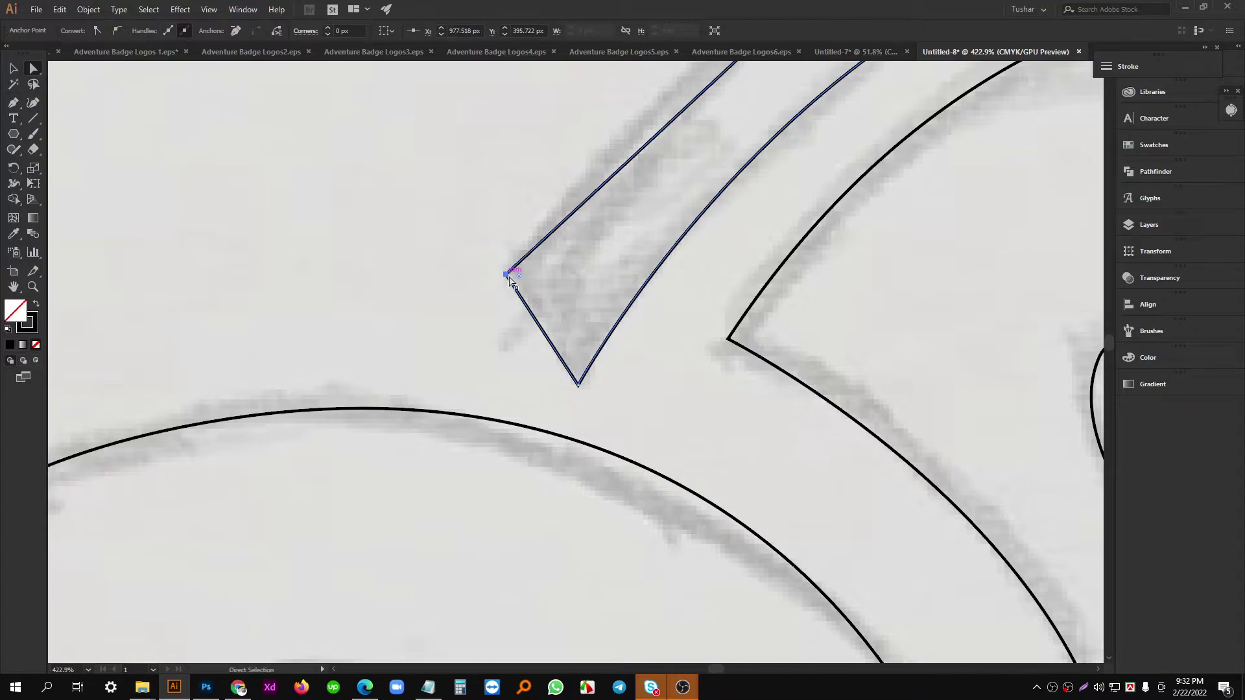
pyautogui.moveTo(507, 275); pyautogui.dragTo(435, 340)
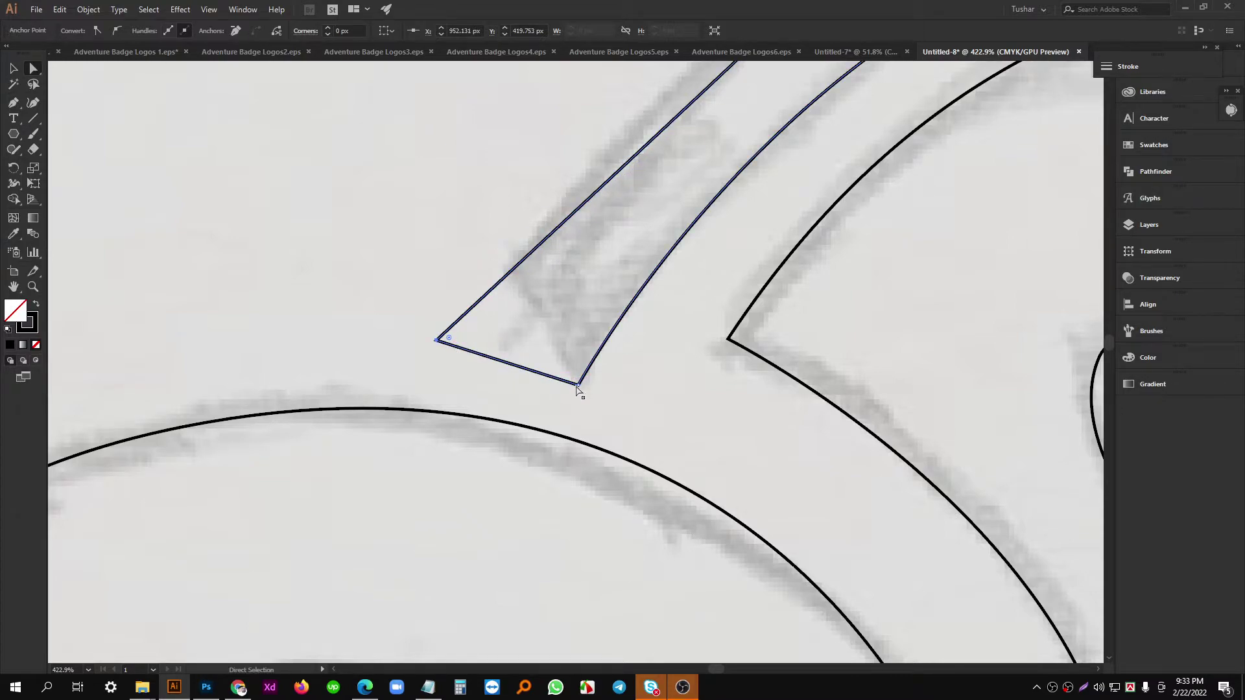
pyautogui.moveTo(579, 389); pyautogui.dragTo(588, 397)
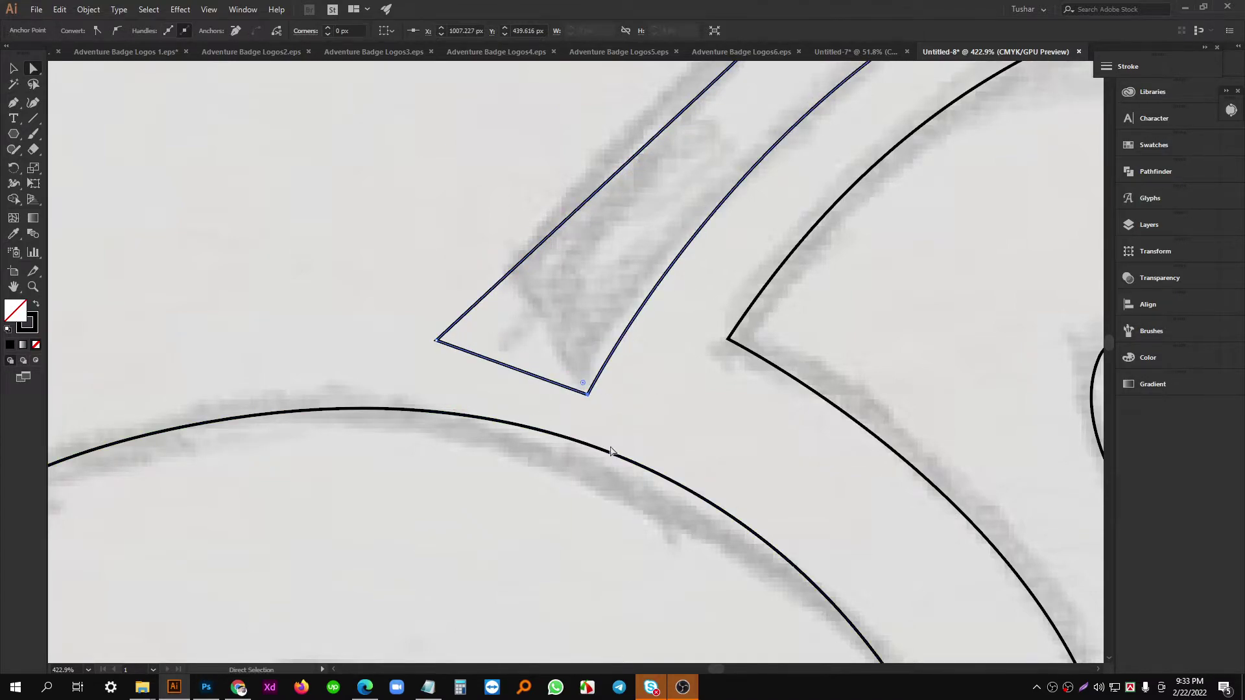
pyautogui.moveTo(434, 341); pyautogui.dragTo(434, 355)
pyautogui.click(433, 332)
# Adjust the direction handle at the upper bend of the F's bar accent to soften its outer curve, and deselect it.
pyautogui.moveTo(582, 309); pyautogui.dragTo(386, 314)
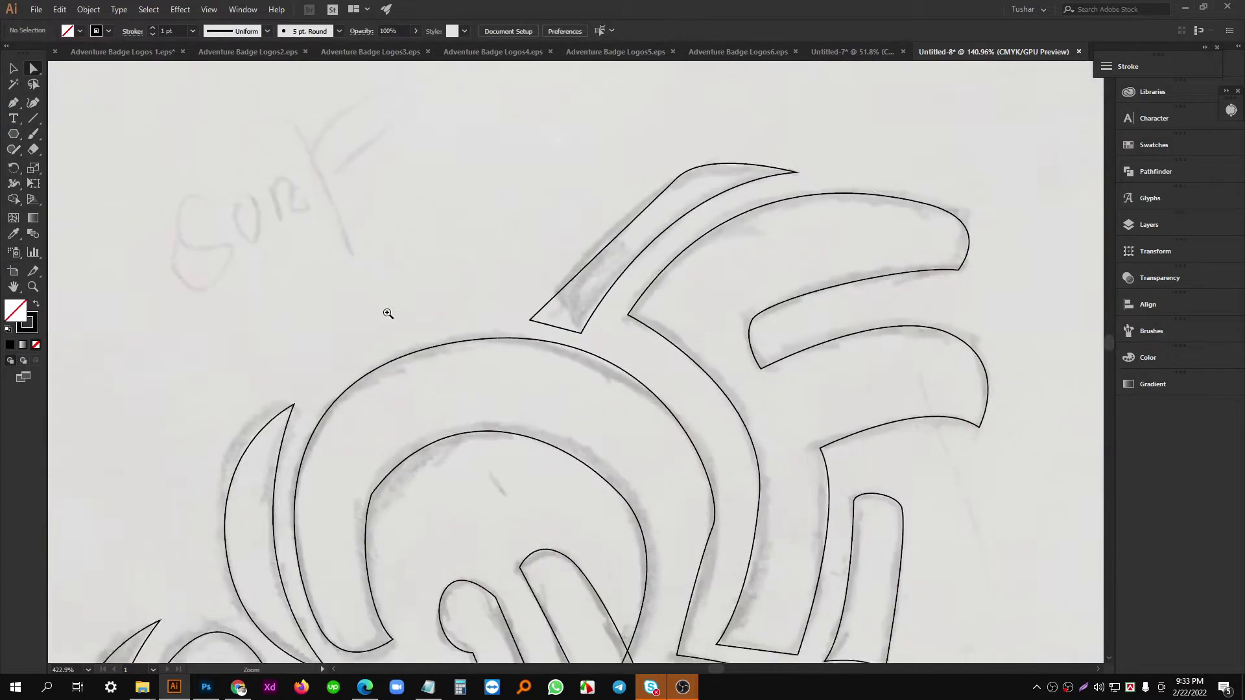
pyautogui.moveTo(476, 348); pyautogui.dragTo(509, 342)
pyautogui.scroll(2, 509, 341)
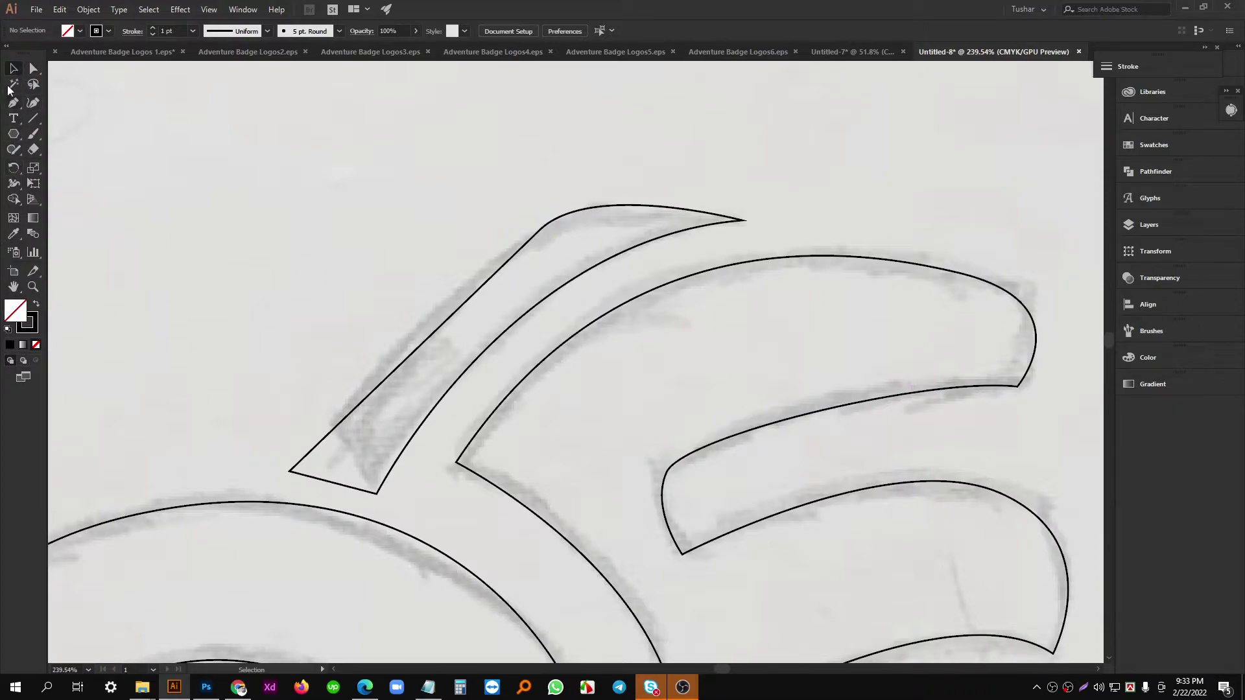
pyautogui.moveTo(591, 260); pyautogui.dragTo(581, 249)
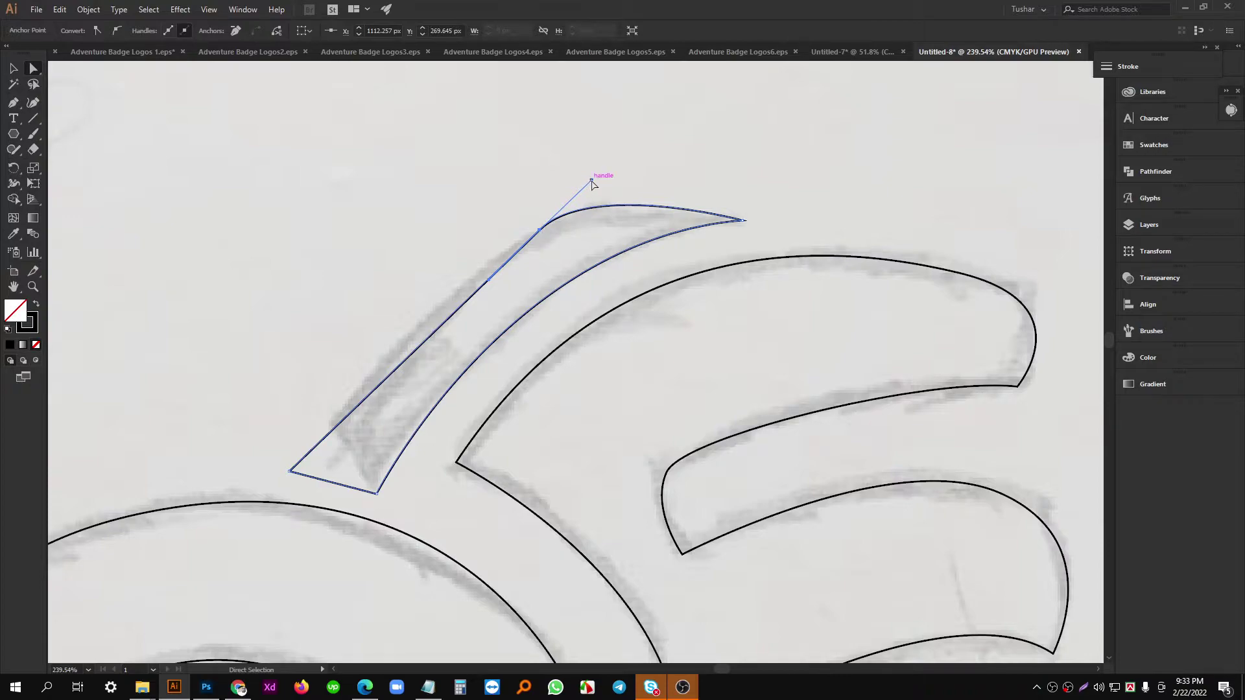
pyautogui.moveTo(595, 182); pyautogui.dragTo(603, 185)
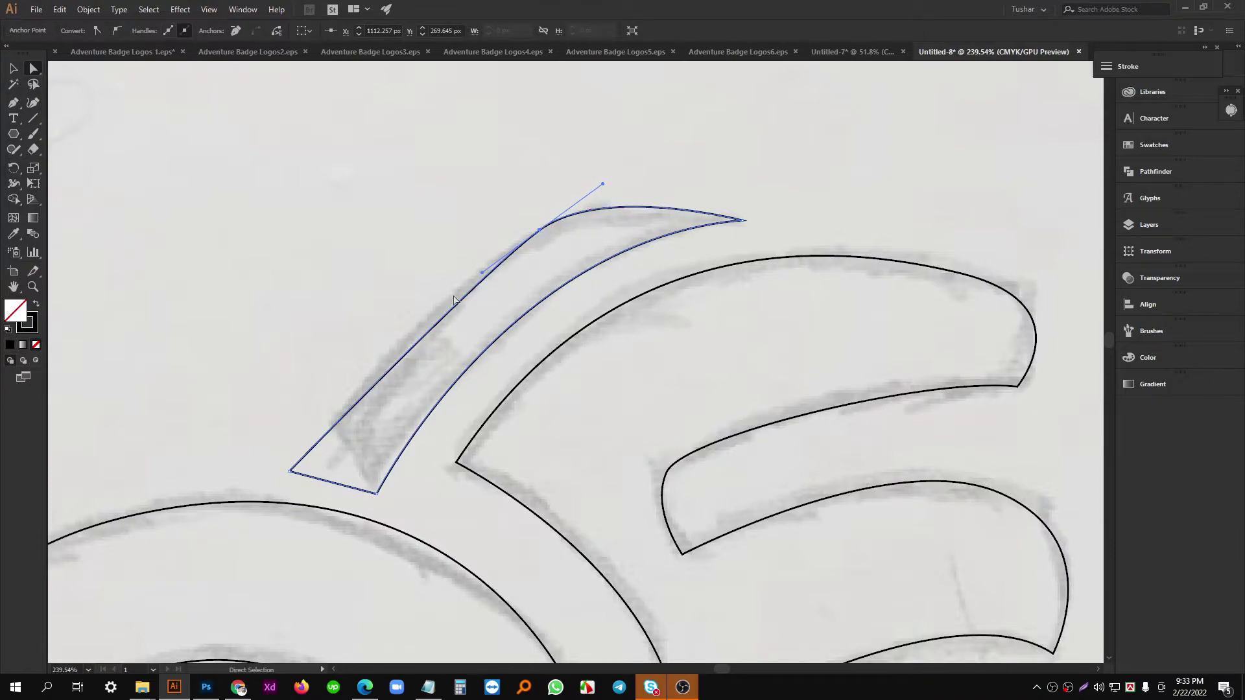
pyautogui.click(13, 69)
pyautogui.click(362, 227)
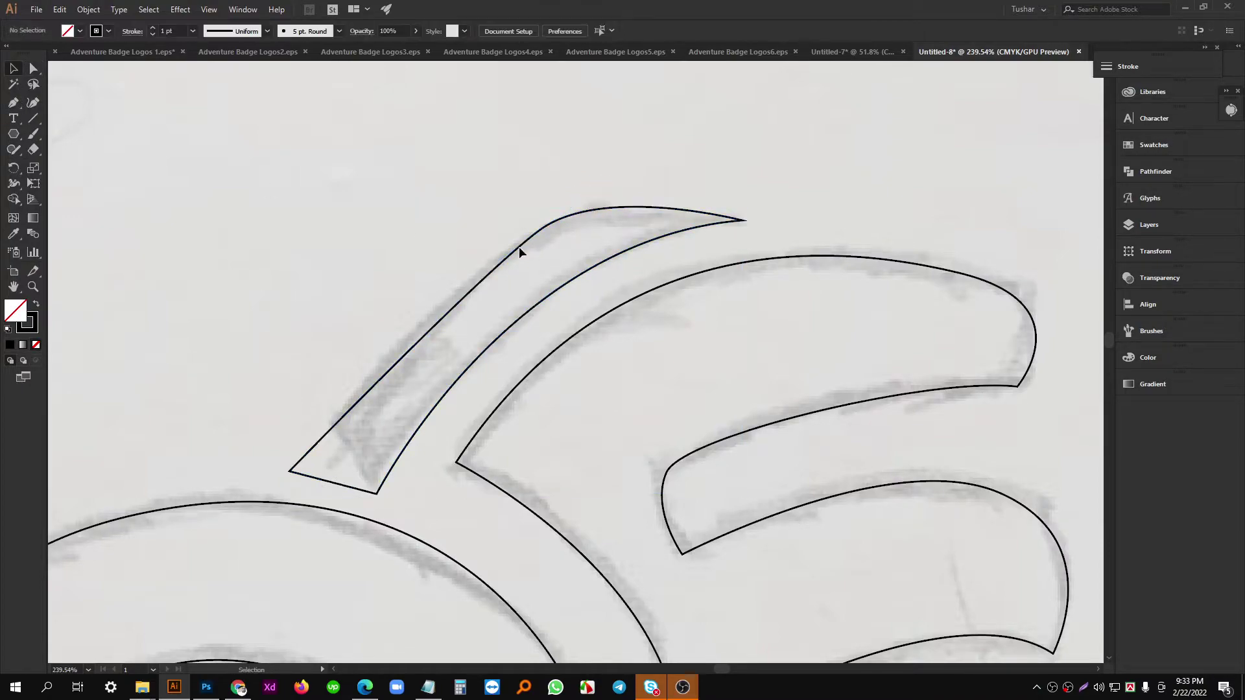
# Select all traced outlines and move them off the artboard, to the right of the sketch photo.
pyautogui.moveTo(520, 252); pyautogui.dragTo(471, 347)
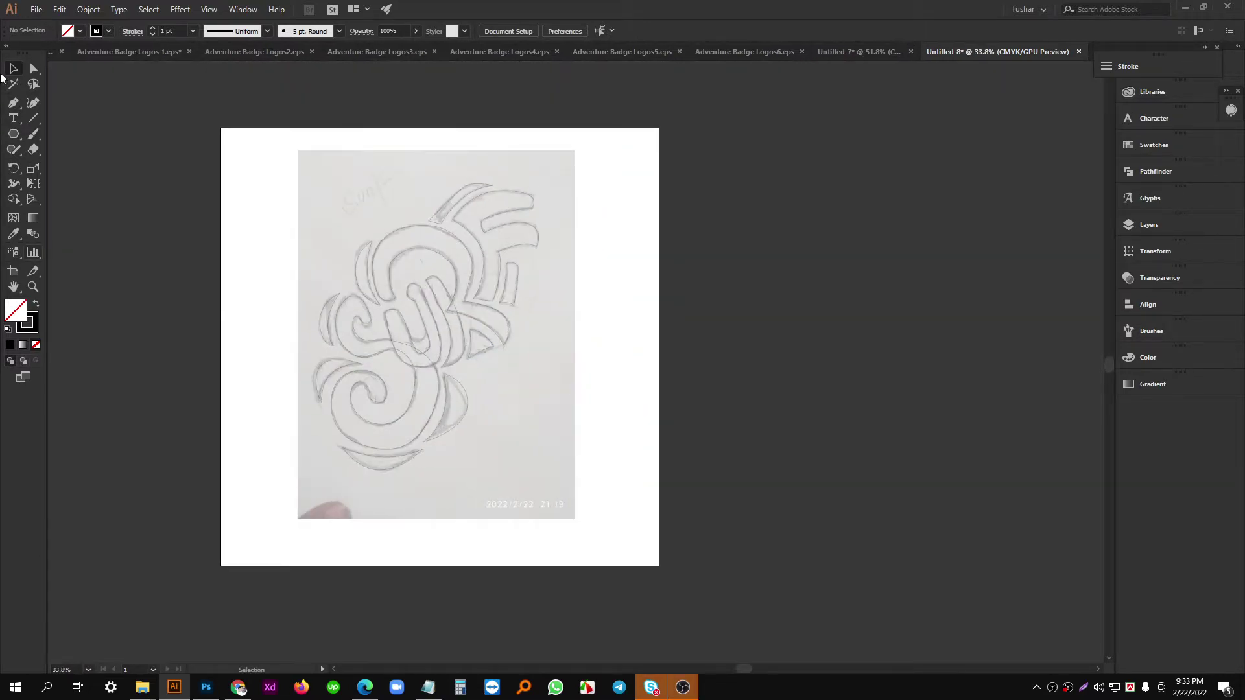
pyautogui.moveTo(220, 147); pyautogui.dragTo(644, 481)
pyautogui.moveTo(411, 338); pyautogui.dragTo(792, 338)
pyautogui.click(921, 418)
pyautogui.moveTo(853, 385); pyautogui.dragTo(714, 393)
pyautogui.moveTo(601, 415); pyautogui.dragTo(651, 412)
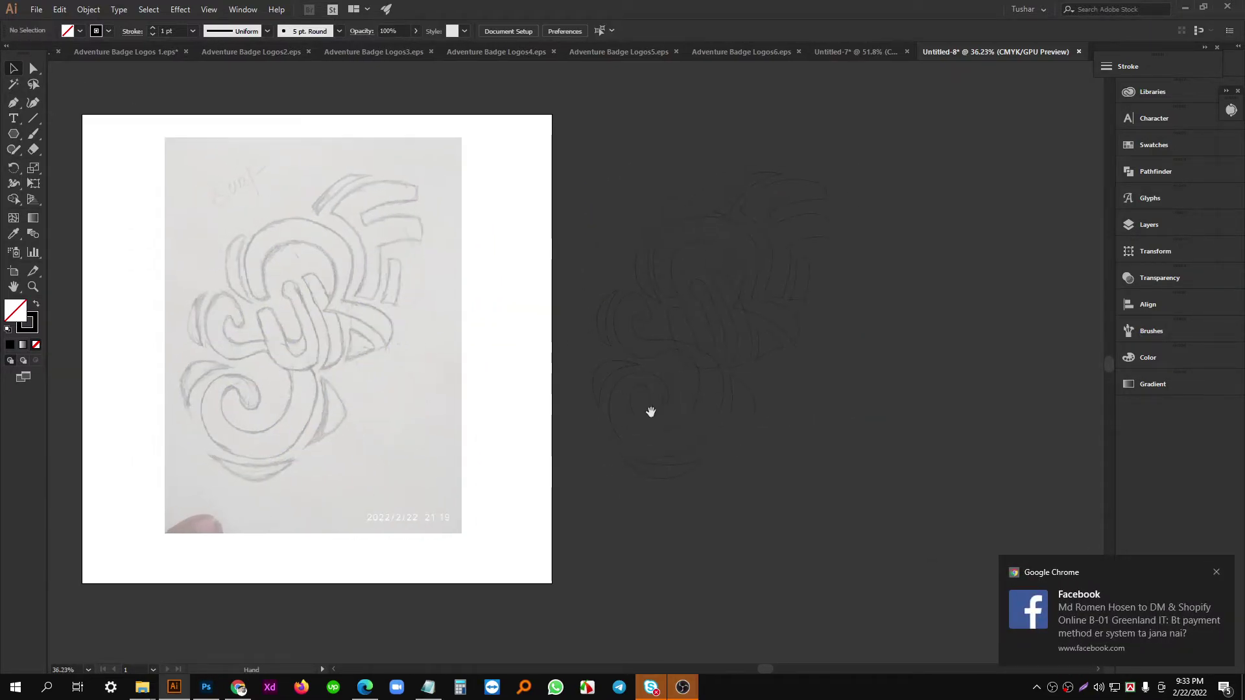
# Unlock the sketch photo and clear it from the artboard.
pyautogui.hotkey('ctrl', 'alt', '2')
pyautogui.moveTo(430, 285); pyautogui.dragTo(609, 275)
pyautogui.moveTo(615, 274); pyautogui.dragTo(333, 313)
pyautogui.moveTo(333, 314); pyautogui.dragTo(516, 315)
pyautogui.moveTo(516, 315); pyautogui.dragTo(329, 311)
pyautogui.moveTo(673, 303)
pyautogui.mouseDown()
pyautogui.moveTo(419, 314)
pyautogui.moveTo(346, 340)
pyautogui.mouseUp()
# Move all traced outlines onto the empty artboard and swap fill and stroke so the shapes are solid black.
pyautogui.moveTo(526, 164); pyautogui.dragTo(923, 495)
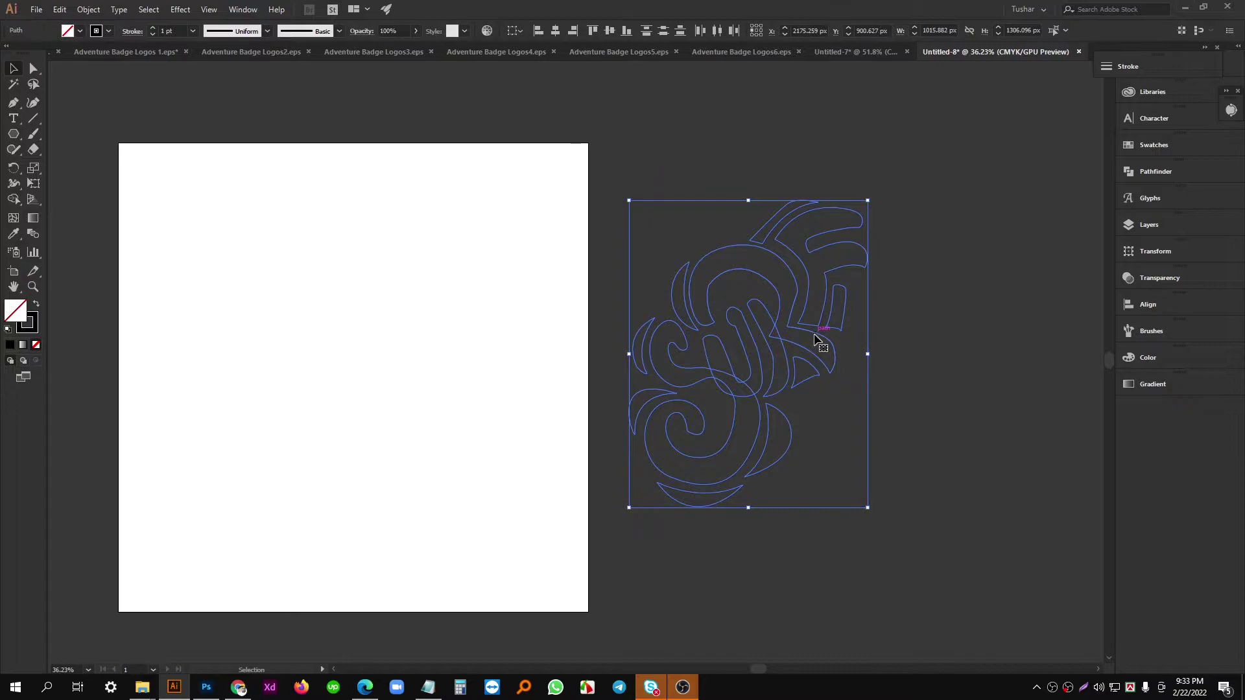
pyautogui.moveTo(818, 340)
pyautogui.mouseDown()
pyautogui.moveTo(403, 347)
pyautogui.moveTo(544, 430)
pyautogui.mouseUp()
pyautogui.click(35, 304)
pyautogui.click(584, 287)
# Select the R's bowl-and-leg shape and soften the outer edge running down from the bowl to the leg with the Smooth tool.
pyautogui.moveTo(327, 427)
pyautogui.mouseDown()
pyautogui.moveTo(415, 394)
pyautogui.moveTo(486, 313)
pyautogui.mouseUp()
pyautogui.moveTo(487, 313); pyautogui.dragTo(476, 240)
pyautogui.moveTo(477, 240); pyautogui.dragTo(568, 287)
pyautogui.moveTo(569, 288); pyautogui.dragTo(570, 300)
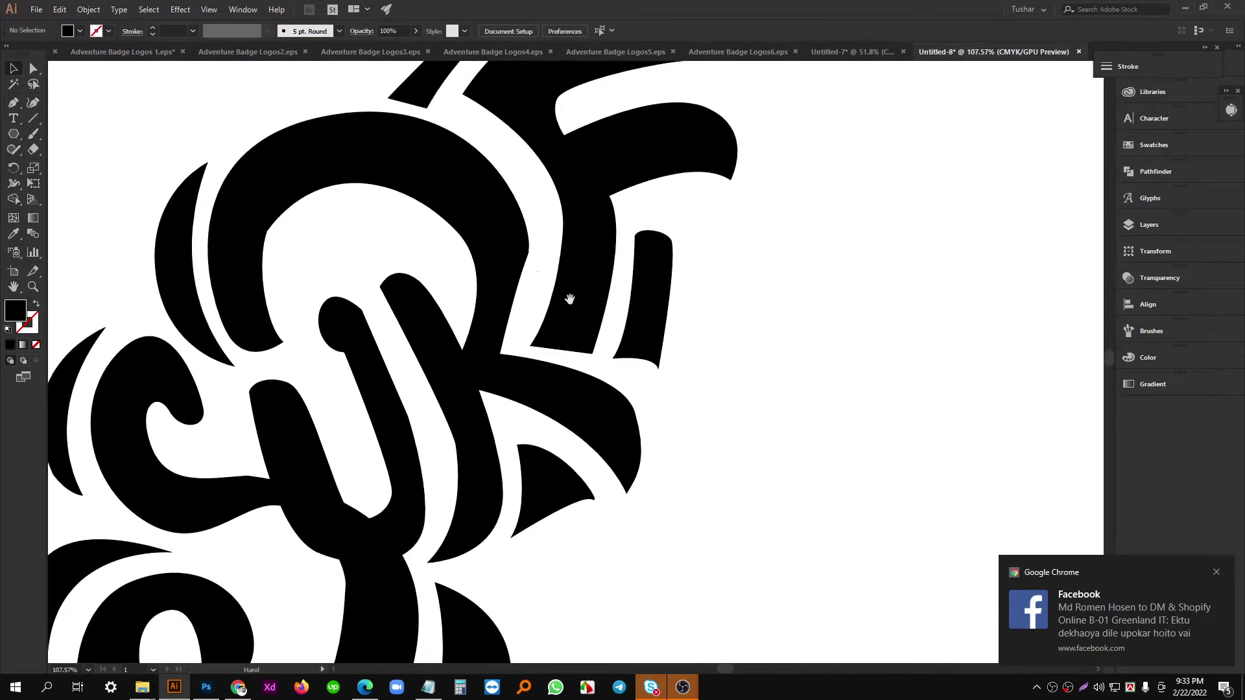
pyautogui.click(508, 250)
pyautogui.rightClick(17, 105)
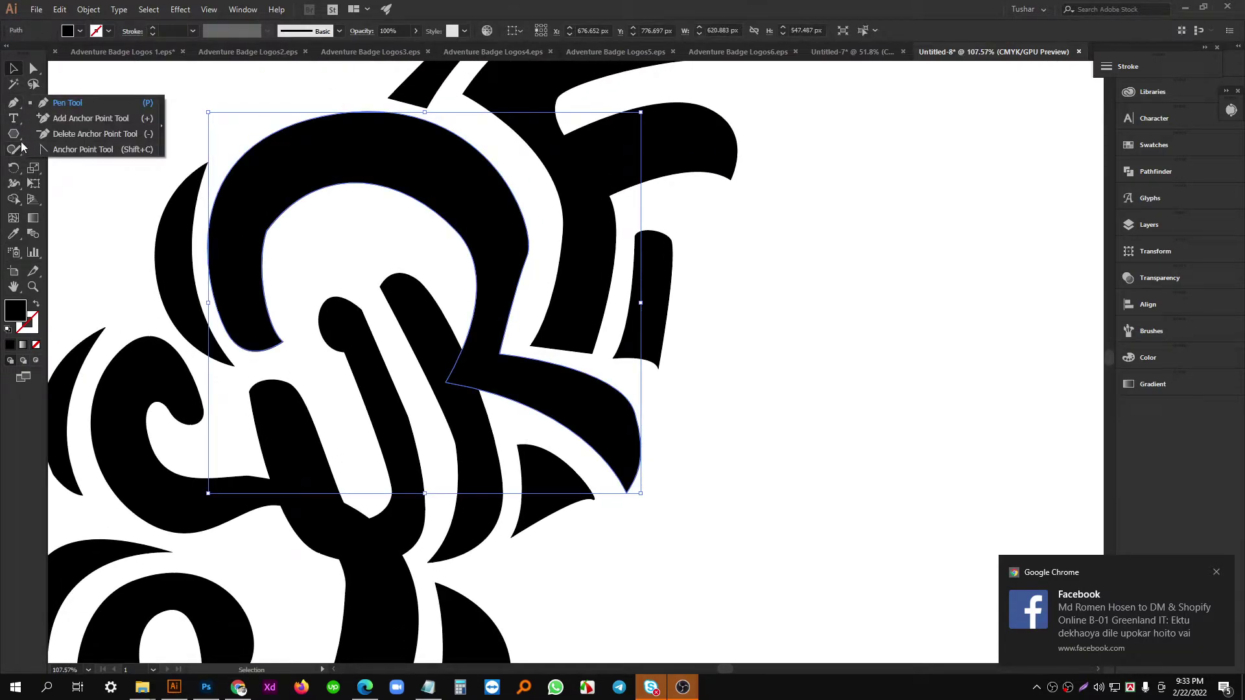
pyautogui.rightClick(18, 147)
pyautogui.click(16, 149)
pyautogui.rightClick(16, 152)
pyautogui.click(91, 182)
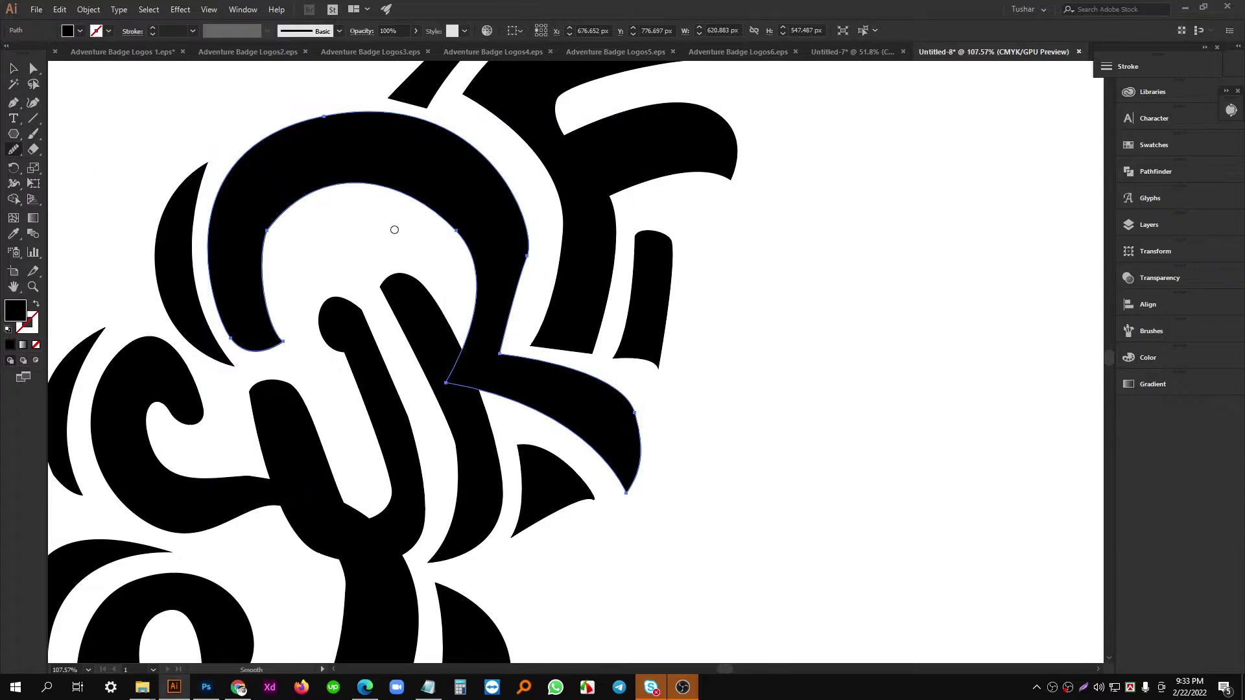
pyautogui.keyDown('ctrl'); pyautogui.moveTo(508, 277); pyautogui.dragTo(670, 286); pyautogui.keyUp('ctrl')
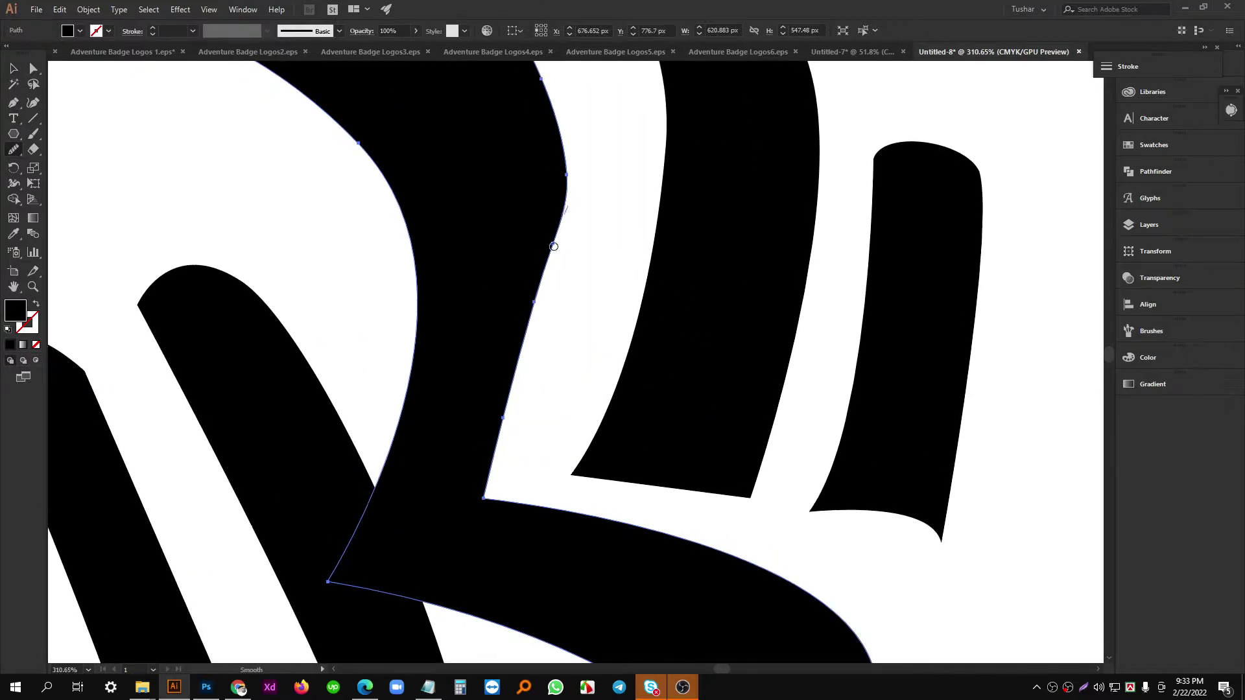
pyautogui.moveTo(554, 246); pyautogui.dragTo(527, 324)
pyautogui.moveTo(517, 429); pyautogui.dragTo(491, 337)
# Smooth the upper, outer and lower edges of the R's leg, including its pointed tip.
pyautogui.moveTo(557, 432); pyautogui.dragTo(422, 378)
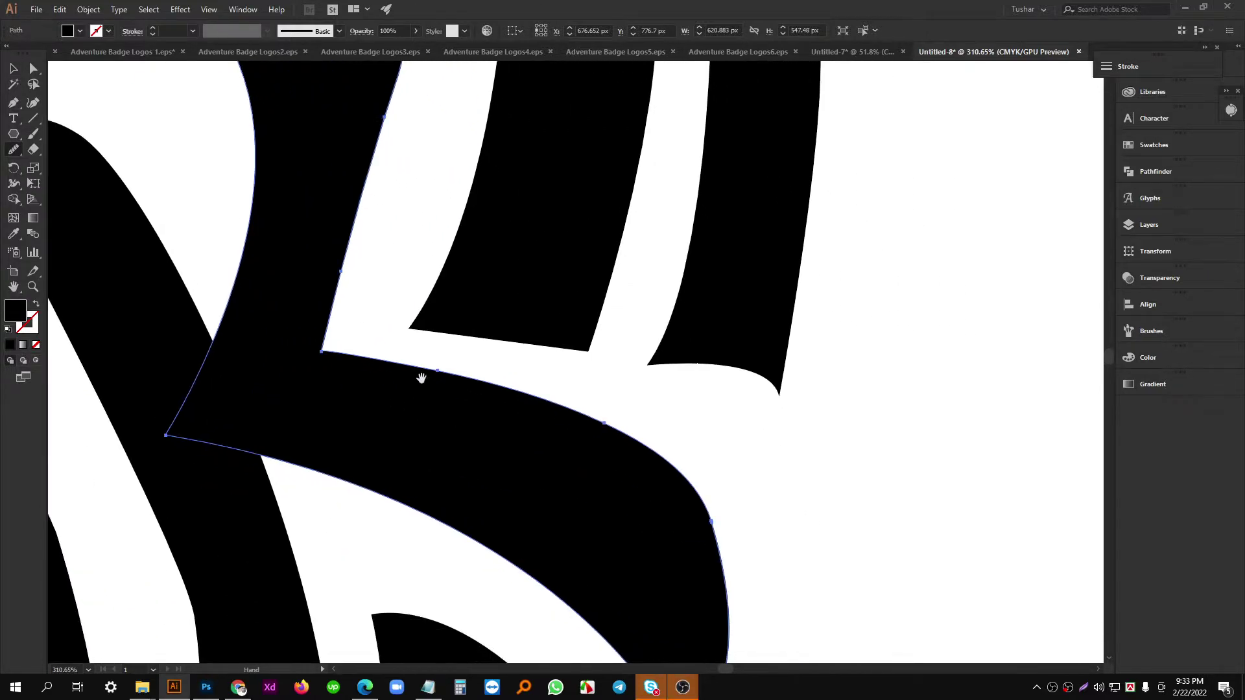
pyautogui.moveTo(600, 437); pyautogui.dragTo(539, 320)
pyautogui.moveTo(636, 462); pyautogui.dragTo(588, 329)
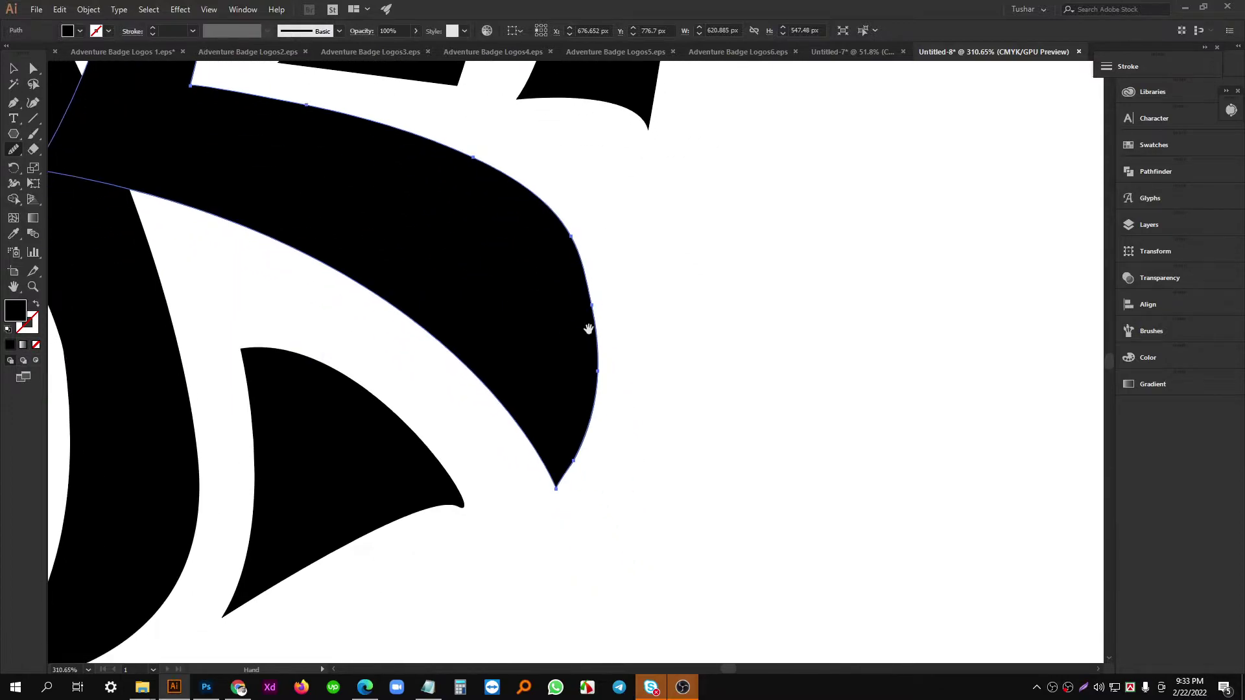
pyautogui.moveTo(560, 482); pyautogui.dragTo(555, 487)
pyautogui.moveTo(523, 505); pyautogui.dragTo(720, 396)
pyautogui.moveTo(576, 383); pyautogui.dragTo(476, 400)
pyautogui.moveTo(396, 313); pyautogui.dragTo(515, 430)
pyautogui.moveTo(435, 332); pyautogui.dragTo(521, 367)
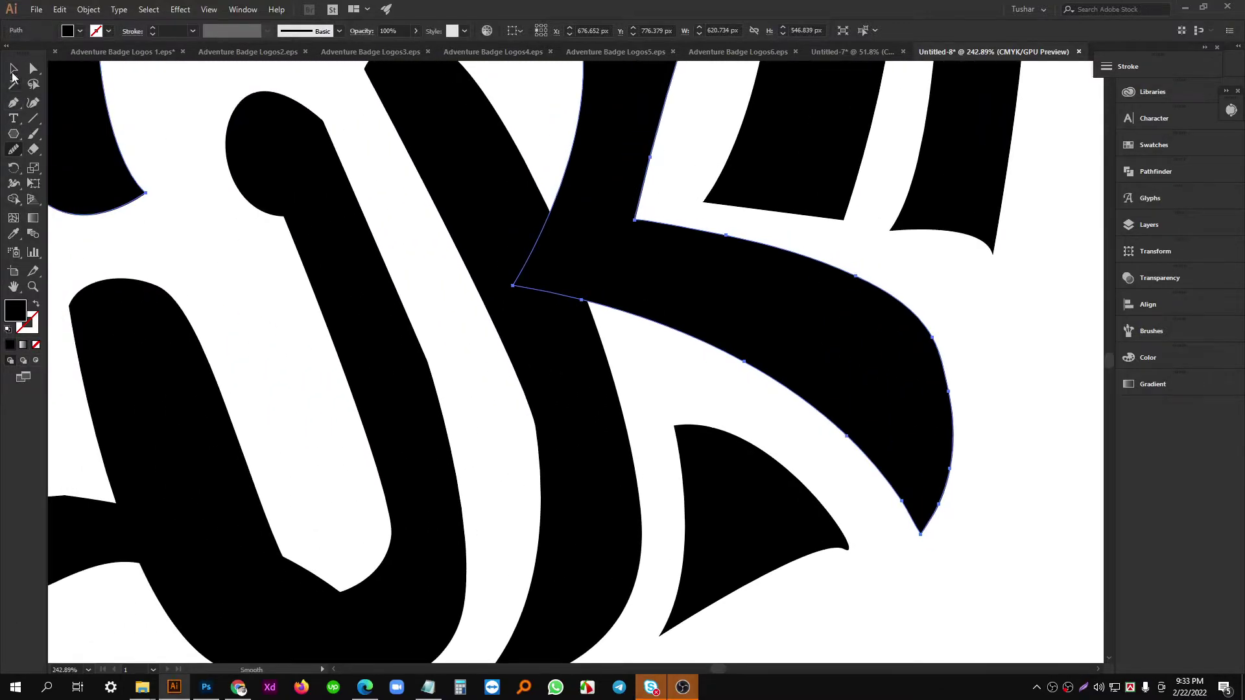
# Select the U and smooth the rounded top and outer edge of its right stem with the Smooth tool.
pyautogui.click(13, 70)
pyautogui.click(305, 208)
pyautogui.click(14, 150)
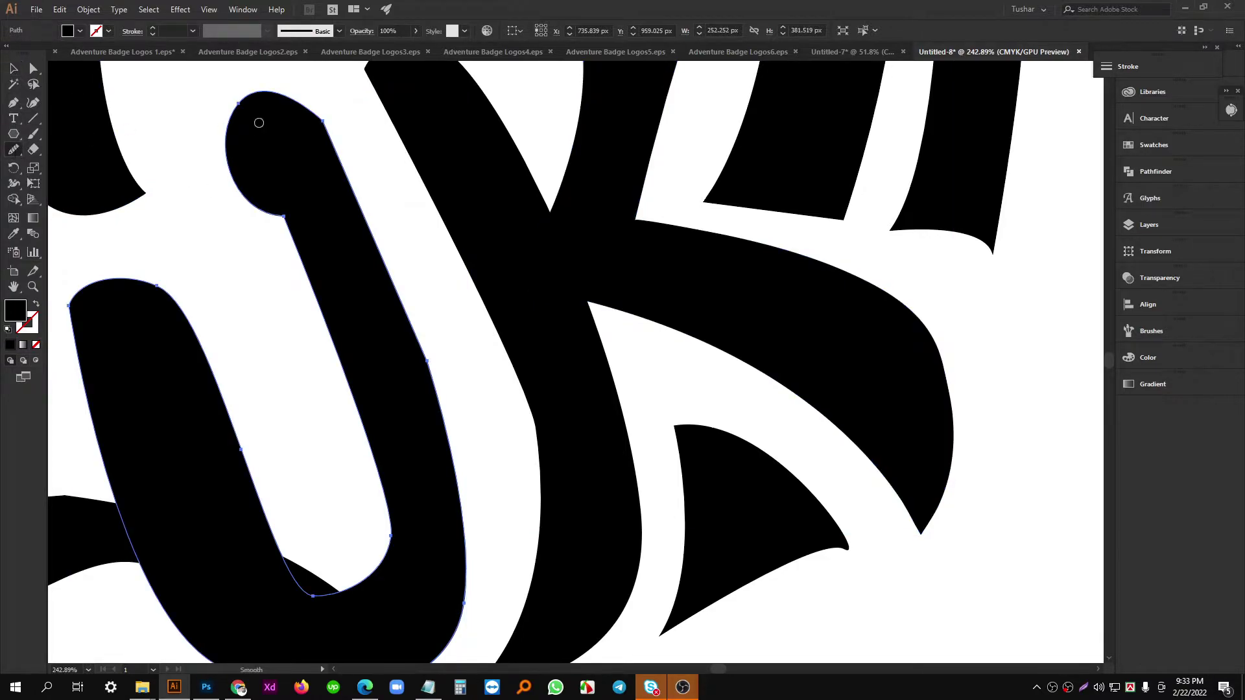
pyautogui.scroll(3, 258, 119)
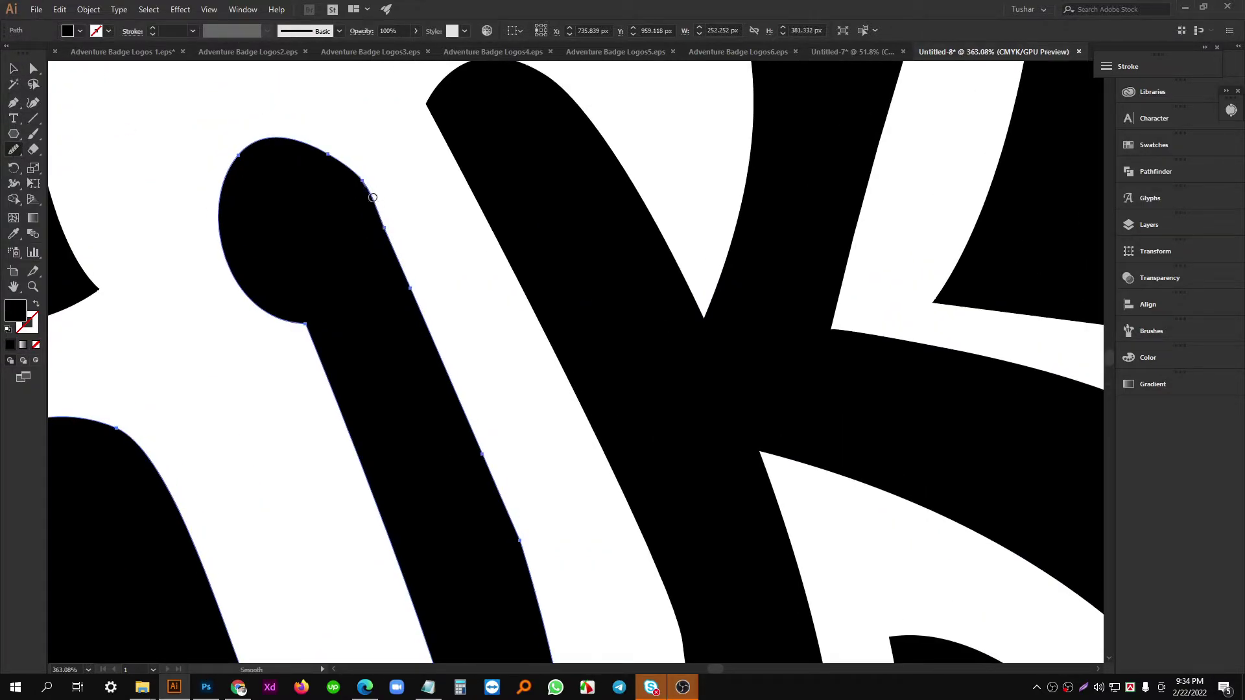
pyautogui.moveTo(319, 290); pyautogui.dragTo(287, 232)
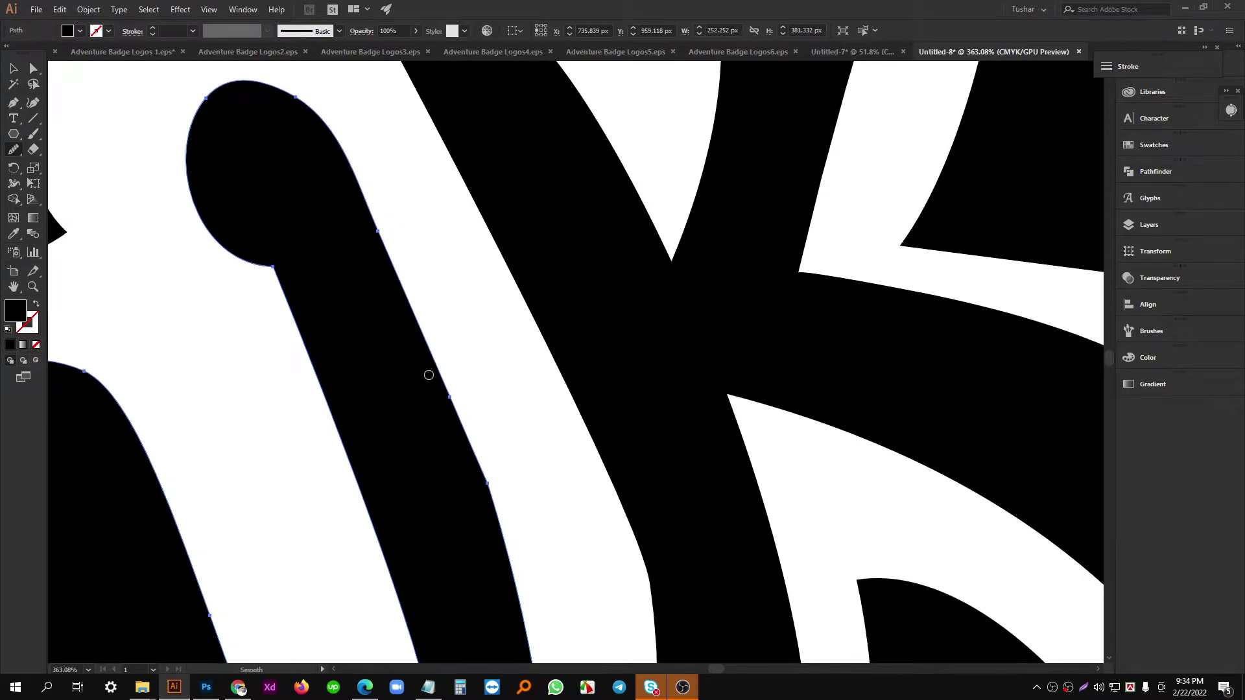
pyautogui.scroll(-2, 355, 253)
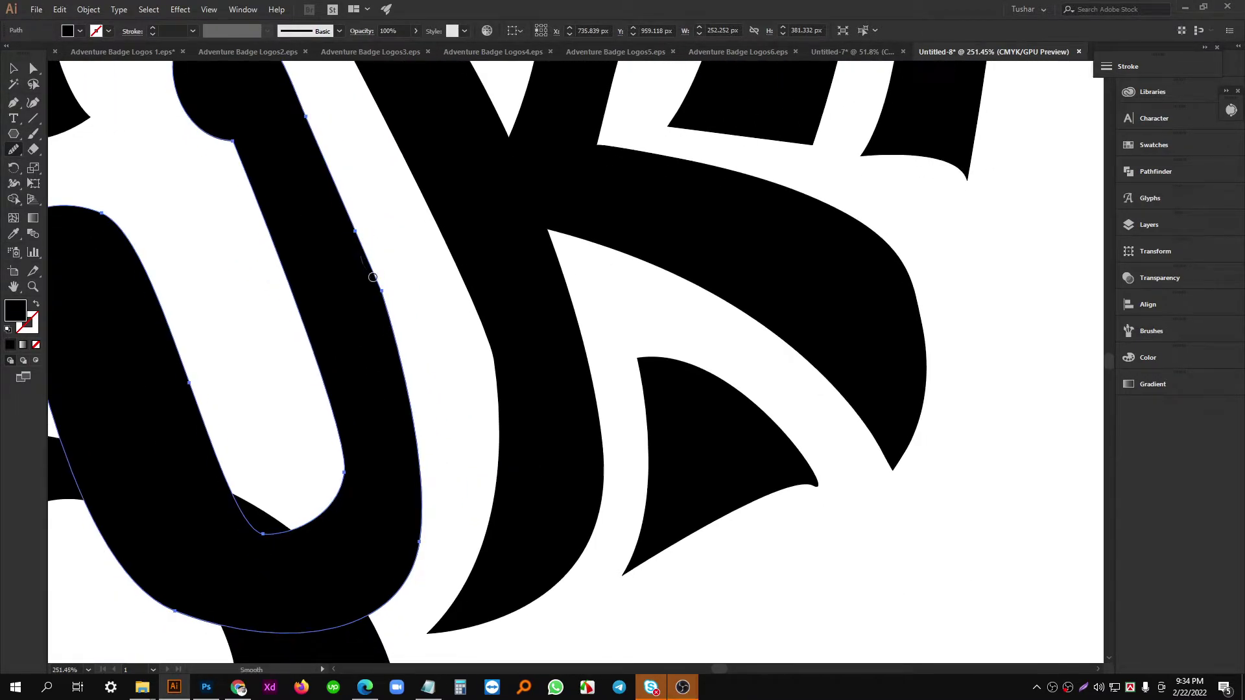
pyautogui.moveTo(373, 278); pyautogui.dragTo(395, 363)
pyautogui.moveTo(411, 480); pyautogui.dragTo(508, 278)
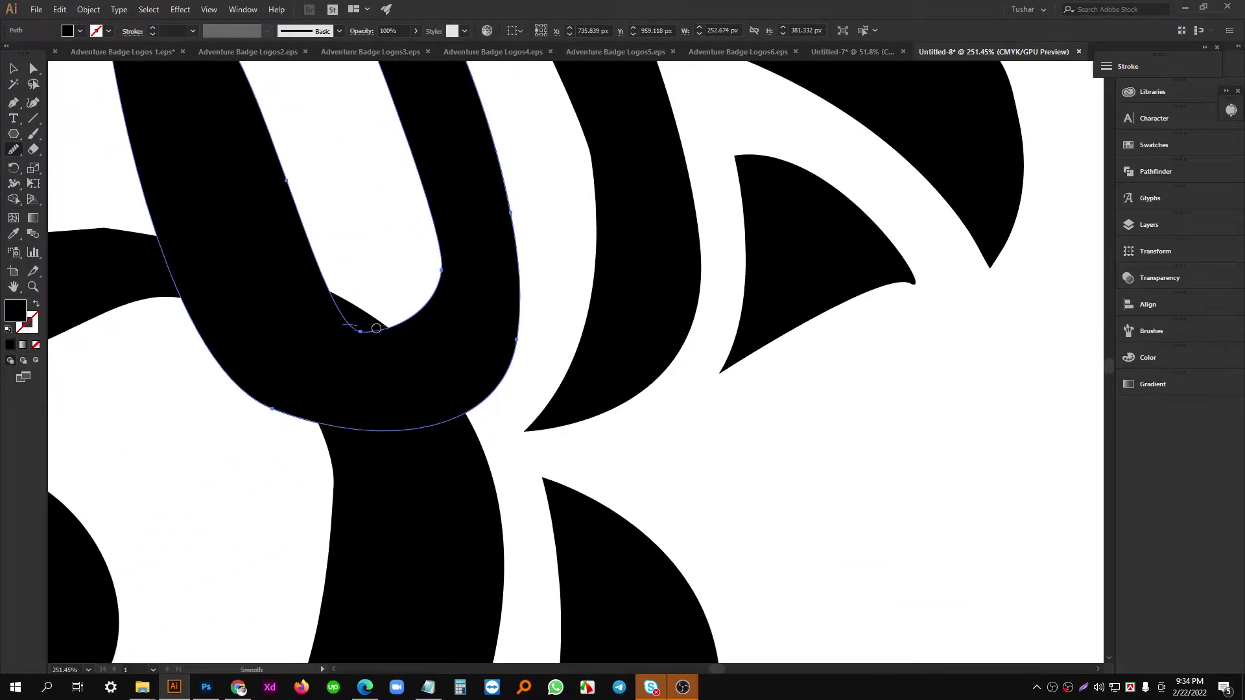
# Smooth the inner bottom curve of the U and the outer curve around its base.
pyautogui.moveTo(357, 332); pyautogui.dragTo(450, 308)
pyautogui.moveTo(331, 374)
pyautogui.mouseDown()
pyautogui.moveTo(334, 327)
pyautogui.moveTo(359, 320)
pyautogui.mouseUp()
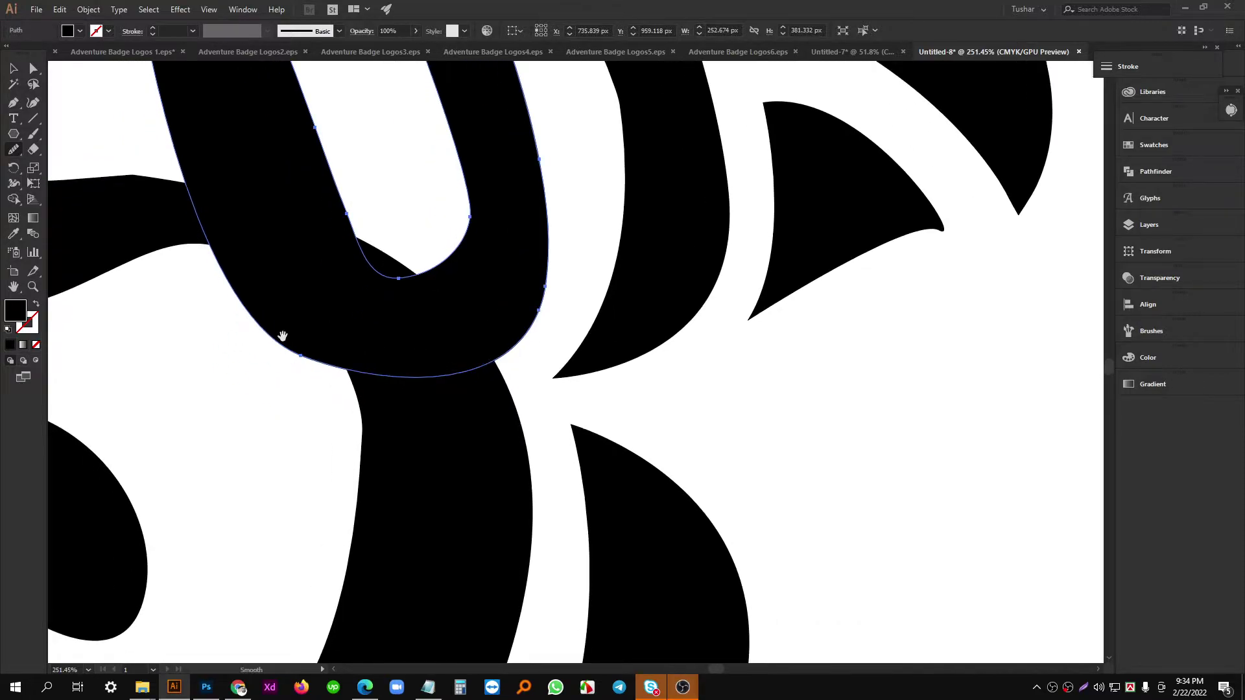
pyautogui.moveTo(283, 335); pyautogui.dragTo(376, 387)
pyautogui.moveTo(304, 315); pyautogui.dragTo(363, 387)
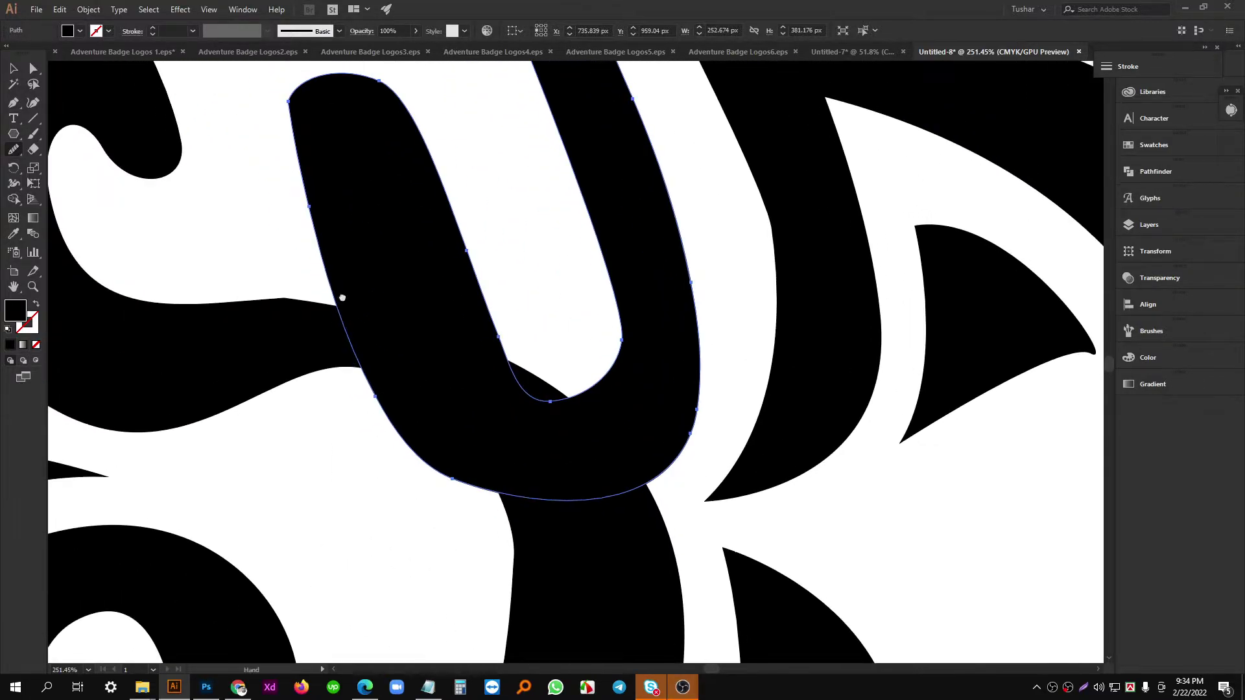
# Smooth the outer edge of the U's left stem and round off its top corner.
pyautogui.moveTo(342, 298); pyautogui.dragTo(403, 407)
pyautogui.moveTo(364, 281); pyautogui.dragTo(405, 338)
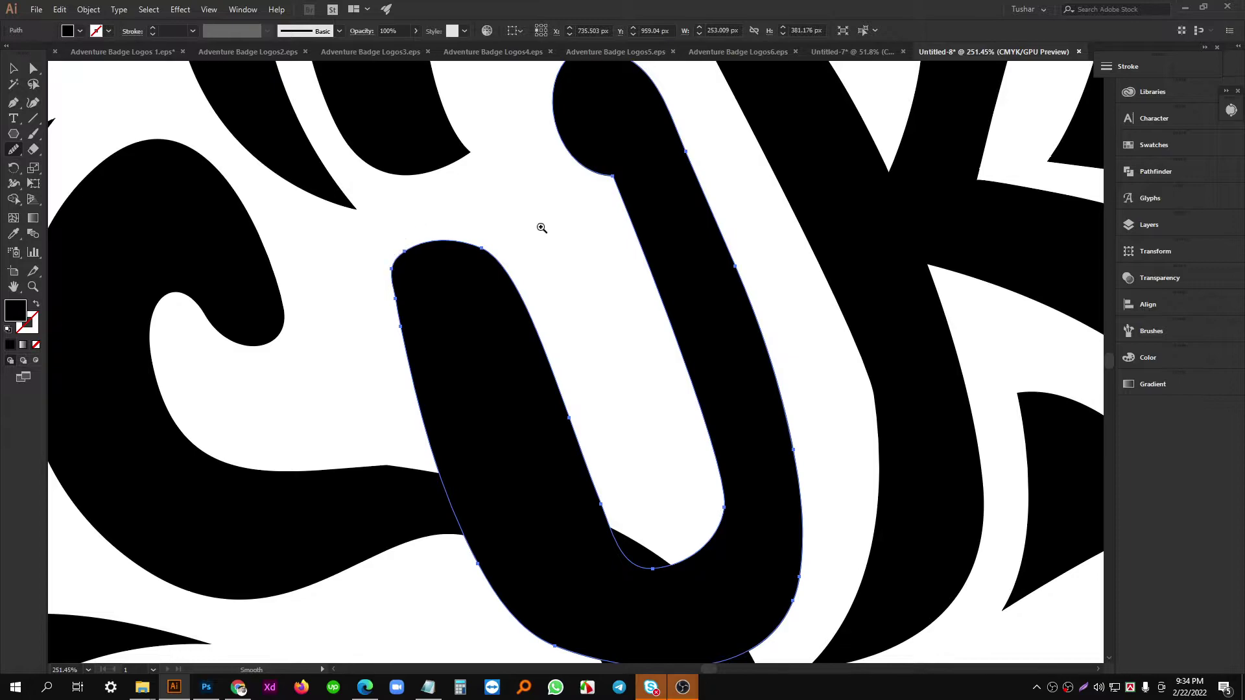
pyautogui.moveTo(541, 228); pyautogui.dragTo(422, 241)
pyautogui.moveTo(409, 252); pyautogui.dragTo(480, 244)
pyautogui.moveTo(285, 292); pyautogui.dragTo(259, 285)
pyautogui.moveTo(383, 234); pyautogui.dragTo(352, 333)
pyautogui.moveTo(440, 331); pyautogui.dragTo(416, 313)
# Select the R's stem and smooth its lower edges and pointed bottom tip with the Smooth tool.
pyautogui.click(14, 69)
pyautogui.click(597, 291)
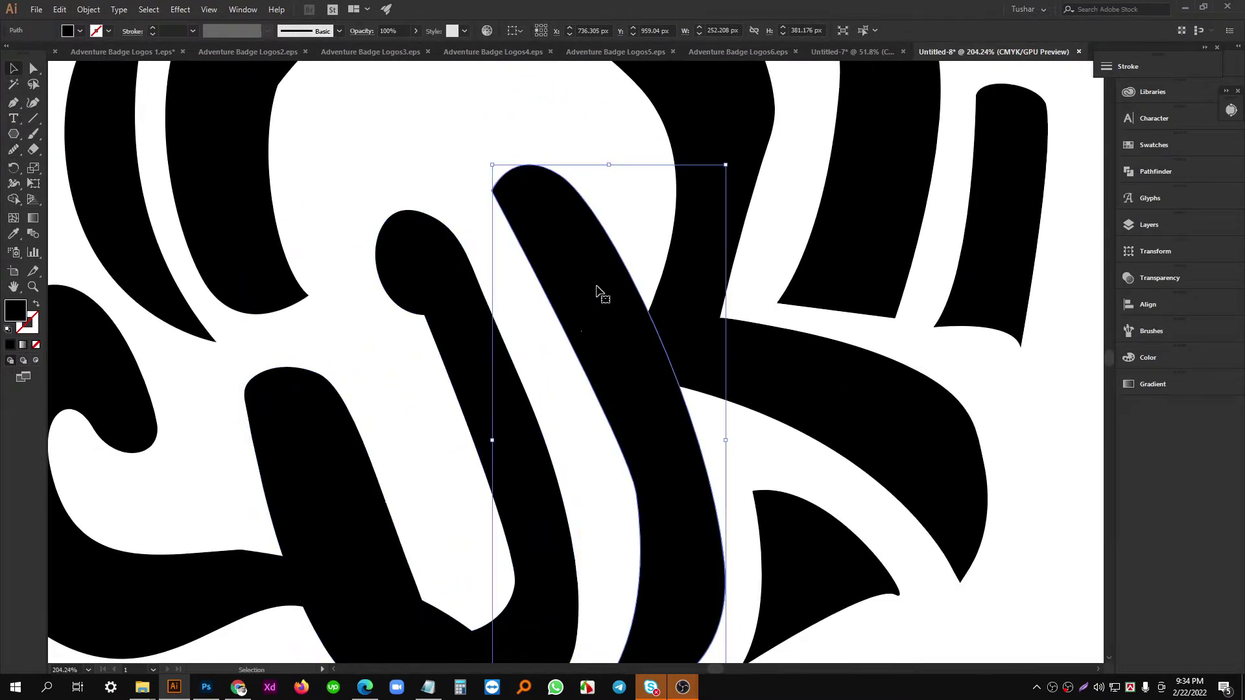
pyautogui.click(16, 150)
pyautogui.moveTo(627, 378); pyautogui.dragTo(582, 232)
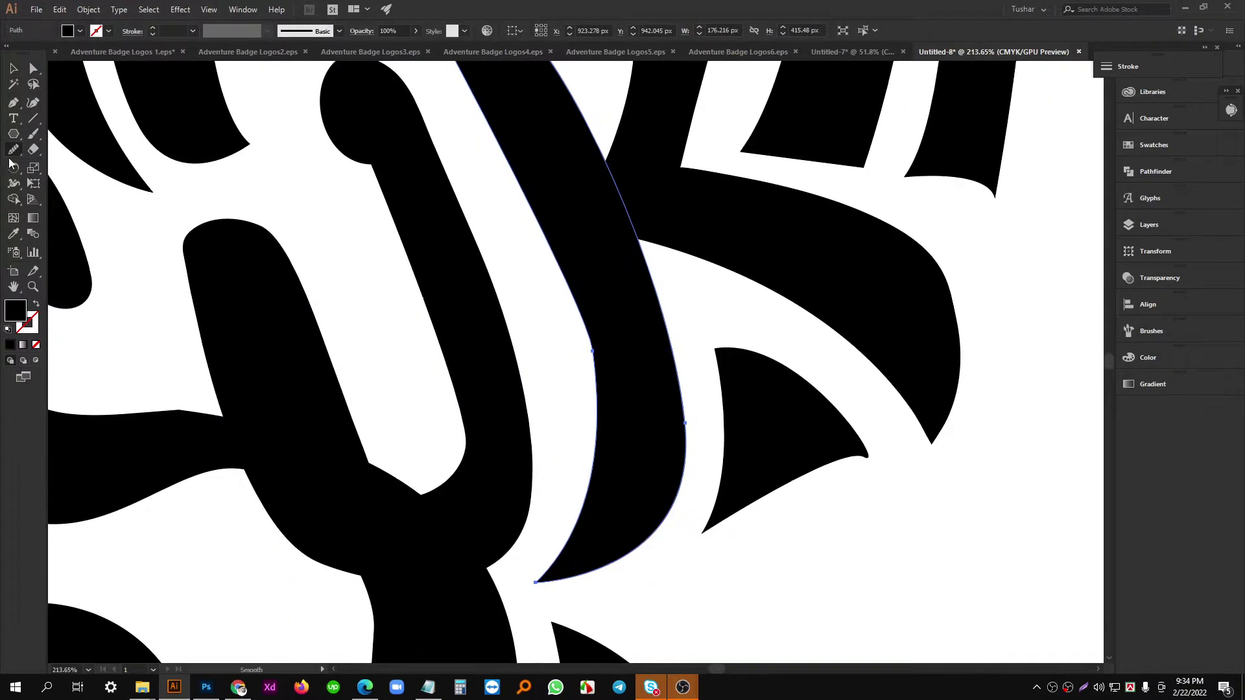
pyautogui.click(11, 150)
pyautogui.moveTo(12, 154)
pyautogui.mouseDown()
pyautogui.moveTo(39, 166)
pyautogui.moveTo(43, 148)
pyautogui.moveTo(80, 152)
pyautogui.moveTo(74, 195)
pyautogui.moveTo(92, 187)
pyautogui.mouseUp()
pyautogui.scroll(2, 644, 350)
pyautogui.moveTo(543, 319)
pyautogui.mouseDown()
pyautogui.moveTo(548, 308)
pyautogui.moveTo(553, 494)
pyautogui.moveTo(464, 485)
pyautogui.mouseUp()
pyautogui.scroll(-2, 488, 476)
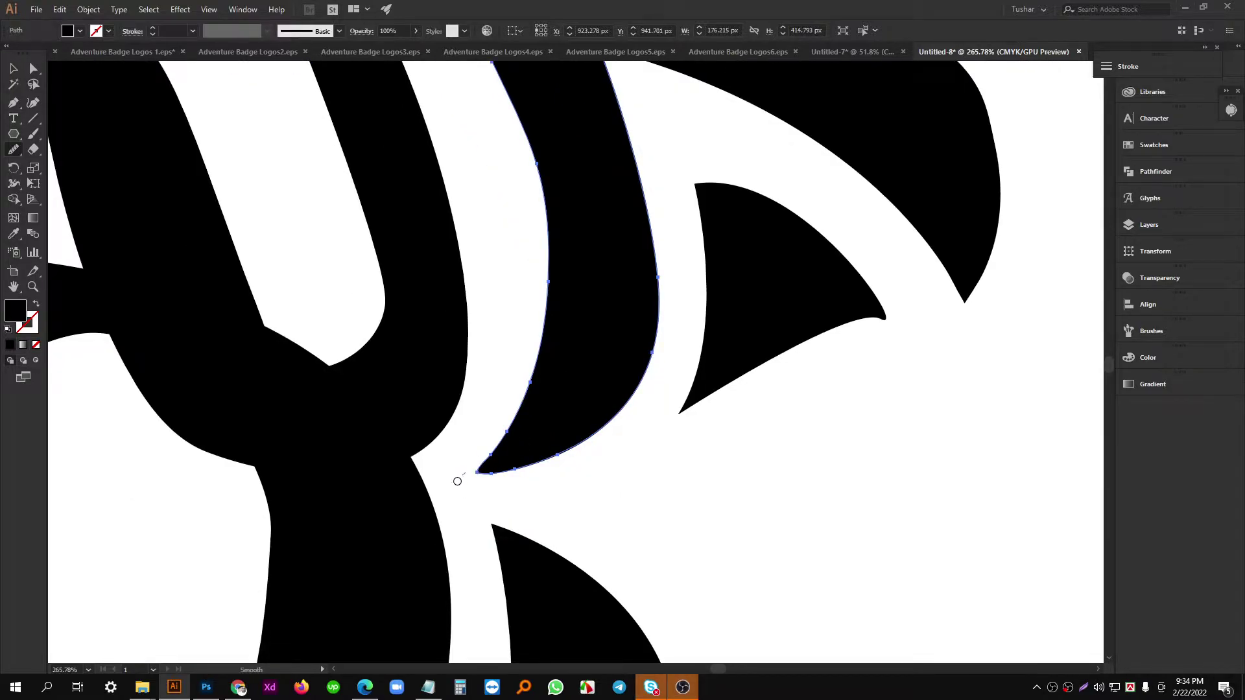
# Smooth the bend on the inner side of the R's stem and round the corner at its top end.
pyautogui.scroll(2, 457, 481)
pyautogui.moveTo(551, 436)
pyautogui.mouseDown()
pyautogui.moveTo(548, 366)
pyautogui.moveTo(524, 288)
pyautogui.moveTo(537, 267)
pyautogui.moveTo(609, 409)
pyautogui.moveTo(535, 313)
pyautogui.moveTo(521, 256)
pyautogui.moveTo(524, 283)
pyautogui.moveTo(548, 249)
pyautogui.mouseUp()
pyautogui.scroll(7, 597, 402)
pyautogui.moveTo(535, 298)
pyautogui.mouseDown()
pyautogui.moveTo(550, 242)
pyautogui.moveTo(609, 243)
pyautogui.moveTo(455, 298)
pyautogui.mouseUp()
pyautogui.moveTo(549, 572); pyautogui.dragTo(524, 547)
pyautogui.moveTo(521, 548); pyautogui.dragTo(542, 327)
# Select the S and smooth the outer edge of its large lower curve with the Smooth tool.
pyautogui.click(11, 69)
pyautogui.click(415, 440)
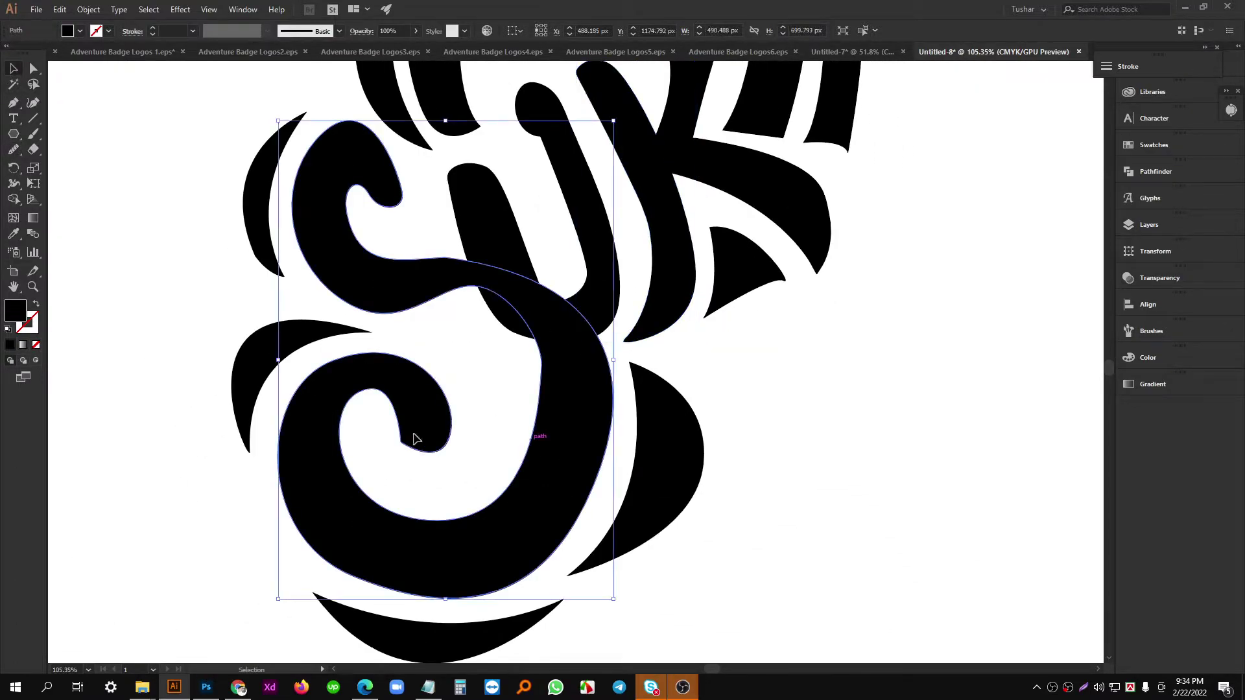
pyautogui.click(14, 151)
pyautogui.moveTo(381, 575); pyautogui.dragTo(467, 466)
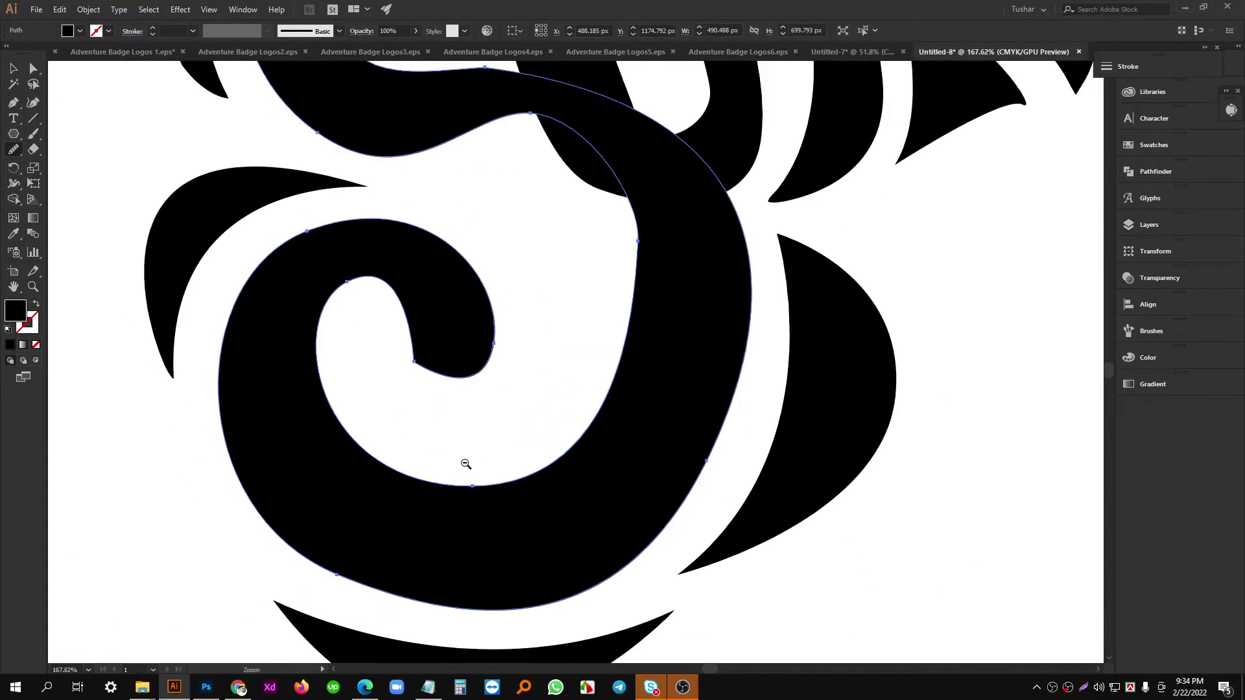
pyautogui.moveTo(562, 586); pyautogui.dragTo(561, 480)
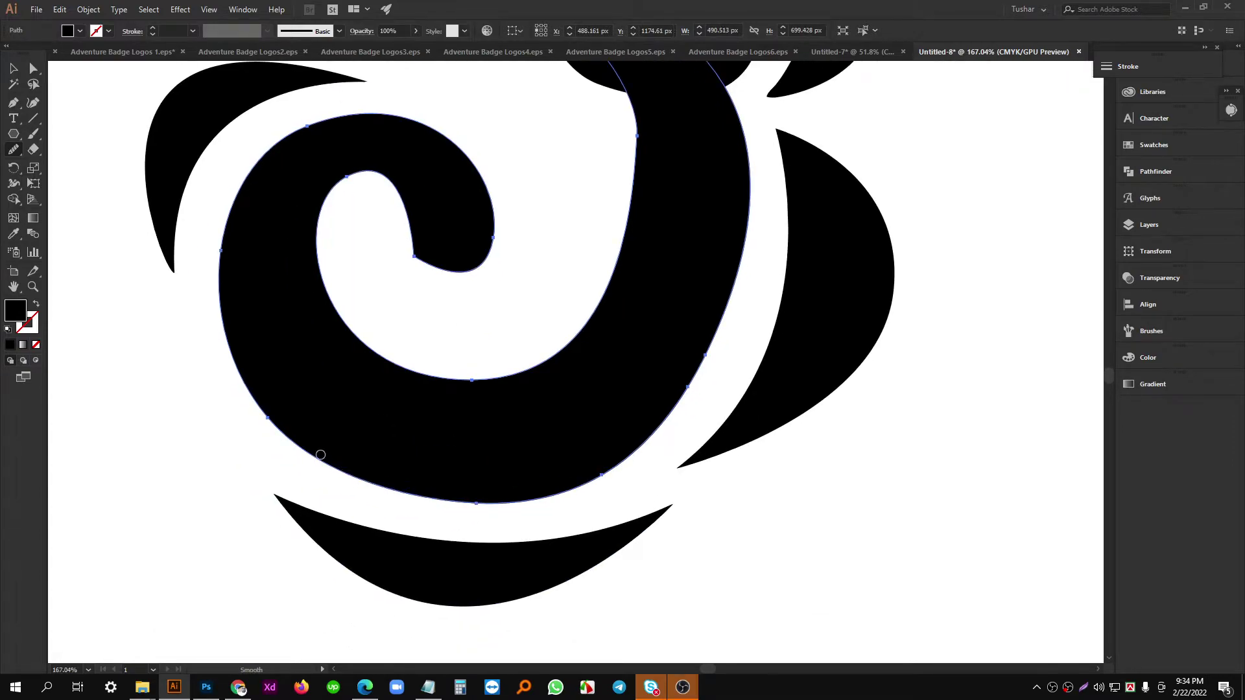
# Smooth the inner edge of the S's lower curl and round off the corner at the curl's end.
pyautogui.moveTo(508, 383)
pyautogui.mouseDown()
pyautogui.moveTo(468, 451)
pyautogui.moveTo(614, 364)
pyautogui.mouseUp()
pyautogui.moveTo(591, 353); pyautogui.dragTo(515, 424)
pyautogui.moveTo(401, 356); pyautogui.dragTo(547, 413)
pyautogui.moveTo(513, 361)
pyautogui.mouseDown()
pyautogui.moveTo(536, 391)
pyautogui.moveTo(517, 376)
pyautogui.moveTo(528, 356)
pyautogui.moveTo(597, 333)
pyautogui.moveTo(601, 357)
pyautogui.moveTo(506, 404)
pyautogui.moveTo(563, 397)
pyautogui.mouseUp()
pyautogui.moveTo(503, 378)
pyautogui.mouseDown()
pyautogui.moveTo(544, 403)
pyautogui.moveTo(565, 396)
pyautogui.mouseUp()
pyautogui.moveTo(585, 326); pyautogui.dragTo(597, 381)
pyautogui.moveTo(598, 338)
pyautogui.mouseDown()
pyautogui.moveTo(564, 303)
pyautogui.moveTo(513, 295)
pyautogui.moveTo(421, 307)
pyautogui.moveTo(401, 338)
pyautogui.mouseUp()
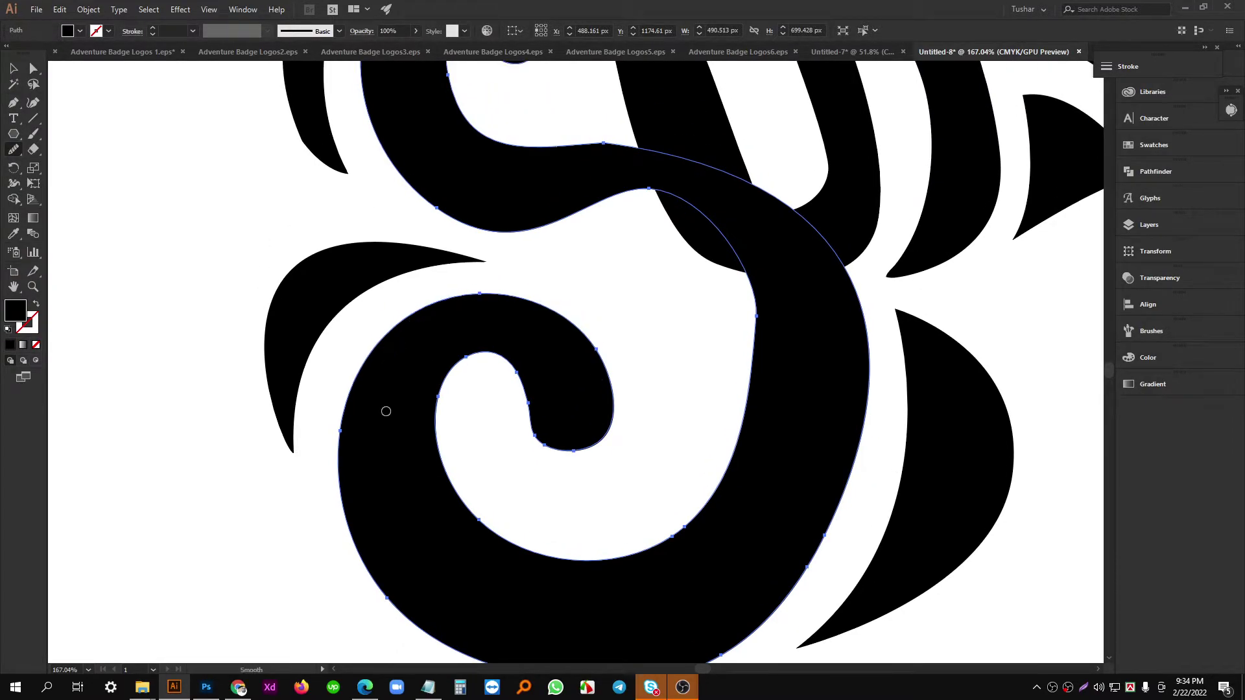
pyautogui.moveTo(478, 352)
pyautogui.mouseDown()
pyautogui.moveTo(483, 319)
pyautogui.moveTo(538, 390)
pyautogui.moveTo(502, 437)
pyautogui.moveTo(380, 472)
pyautogui.mouseUp()
pyautogui.moveTo(534, 378)
pyautogui.mouseDown()
pyautogui.moveTo(570, 378)
pyautogui.moveTo(526, 376)
pyautogui.mouseUp()
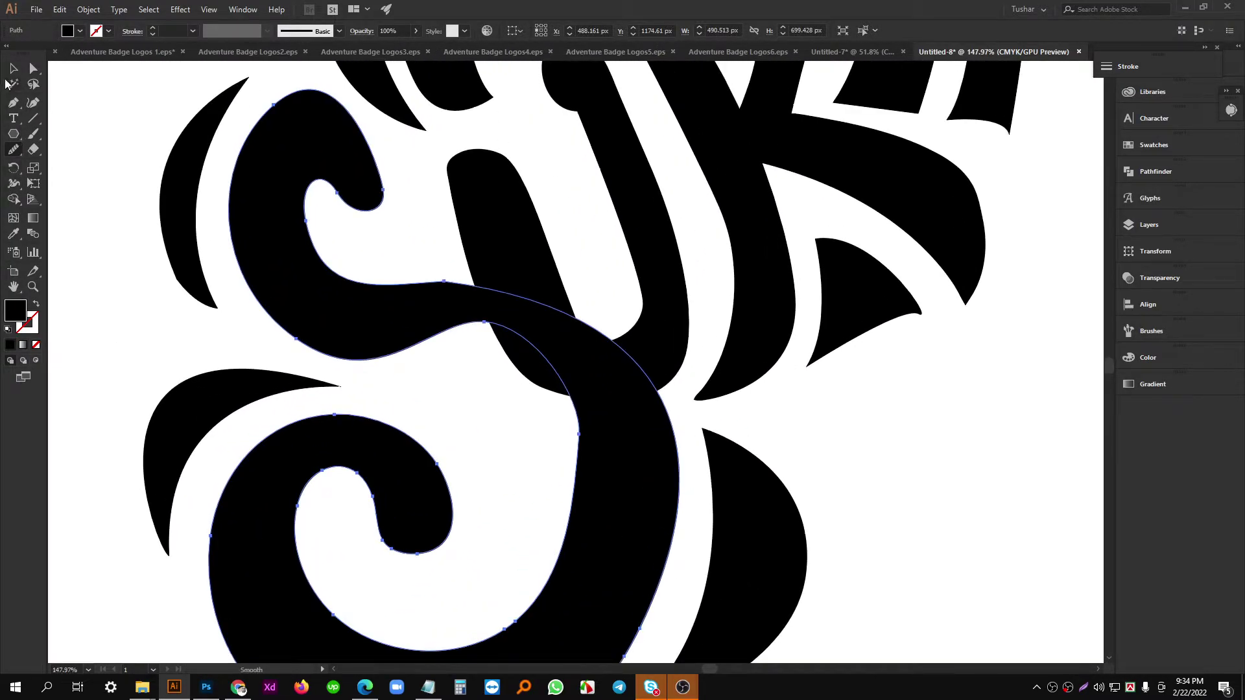
# Select the crescent accent beside the S's upper curve and smooth its outer edge and both tips with the Smooth tool.
pyautogui.click(12, 69)
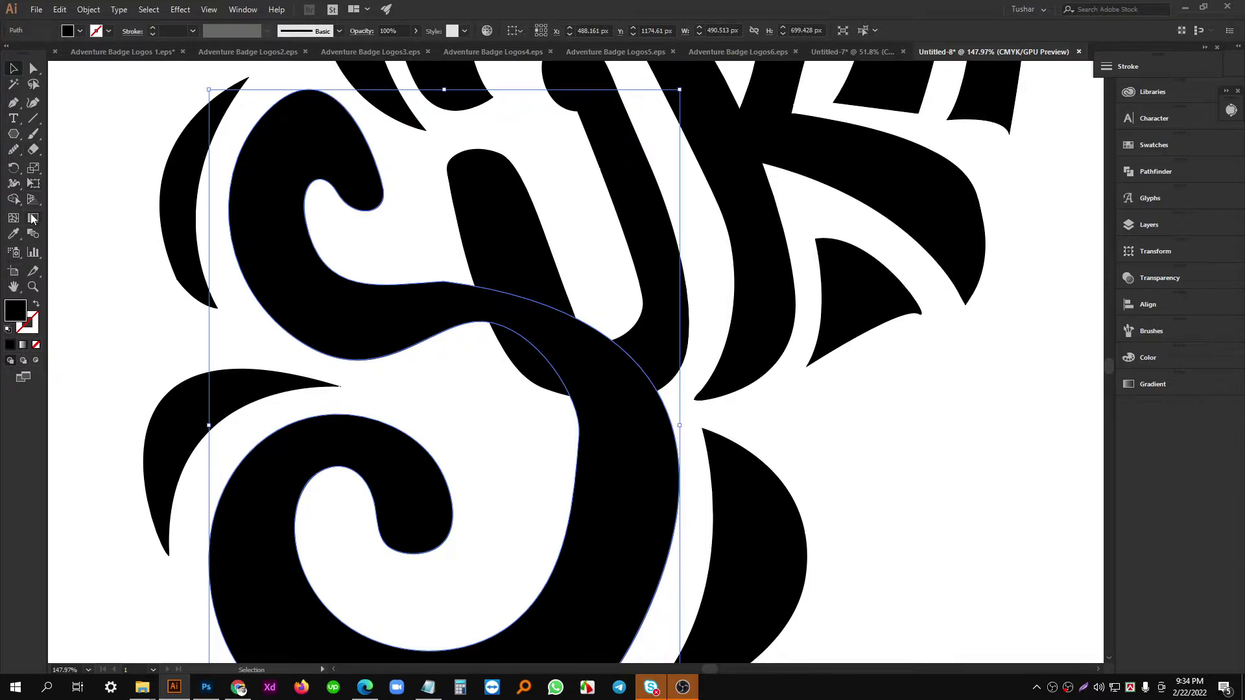
pyautogui.click(187, 170)
pyautogui.moveTo(276, 269); pyautogui.dragTo(258, 273)
pyautogui.moveTo(259, 356); pyautogui.dragTo(440, 394)
pyautogui.moveTo(453, 338); pyautogui.dragTo(509, 343)
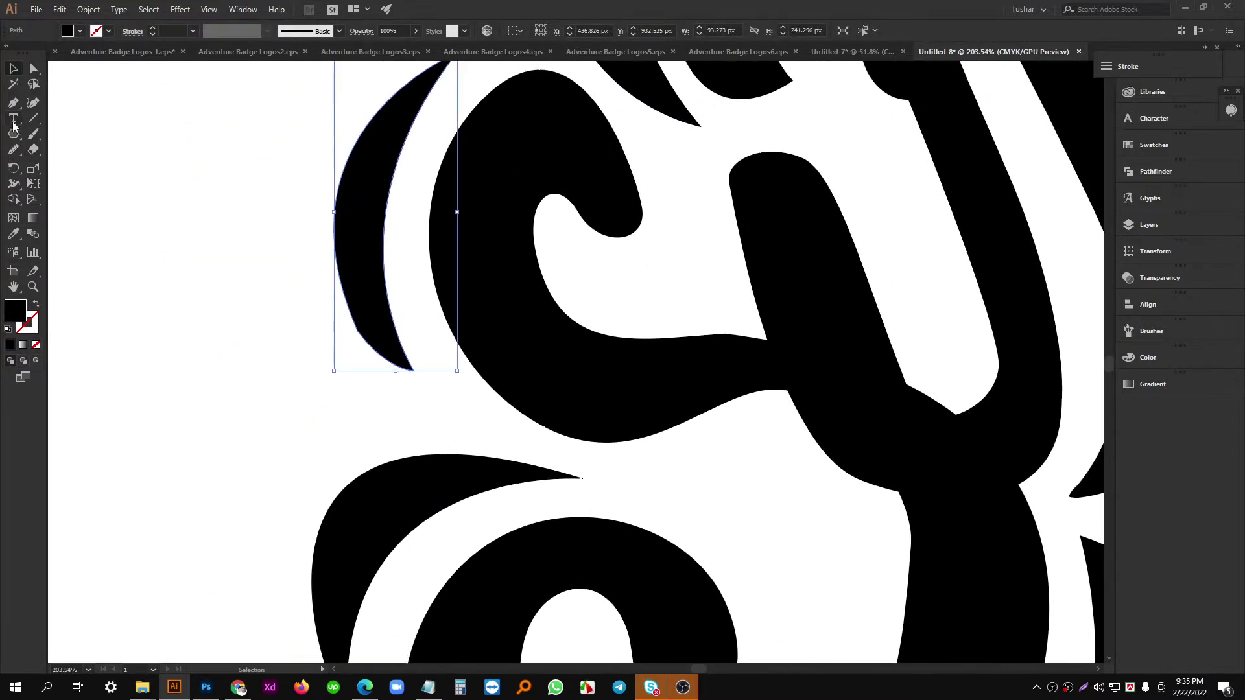
pyautogui.scroll(1, 307, 303)
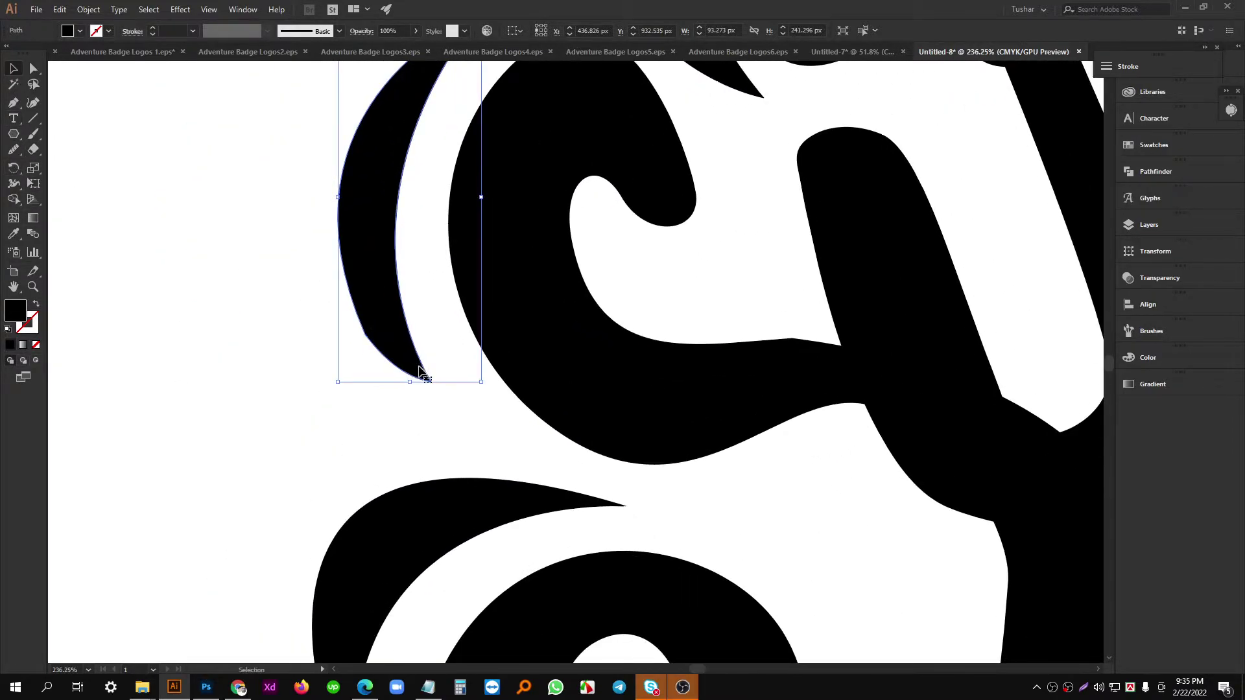
pyautogui.click(13, 149)
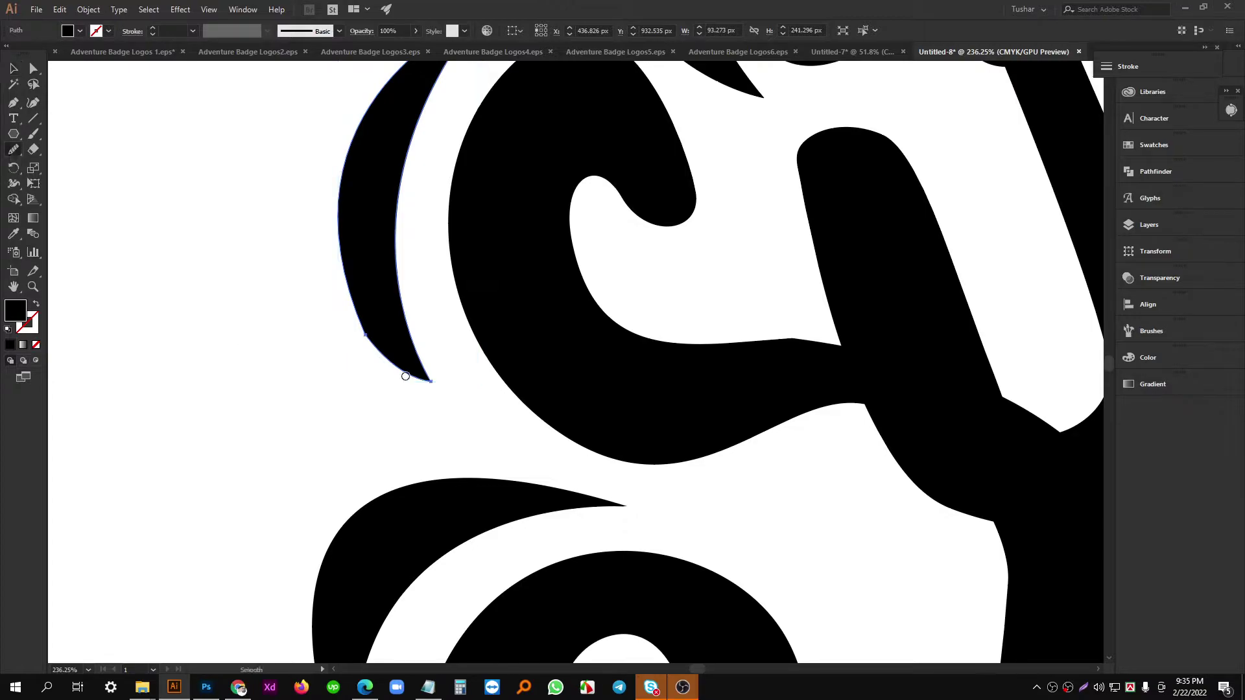
pyautogui.moveTo(406, 376); pyautogui.dragTo(325, 269)
pyautogui.moveTo(353, 176); pyautogui.dragTo(361, 332)
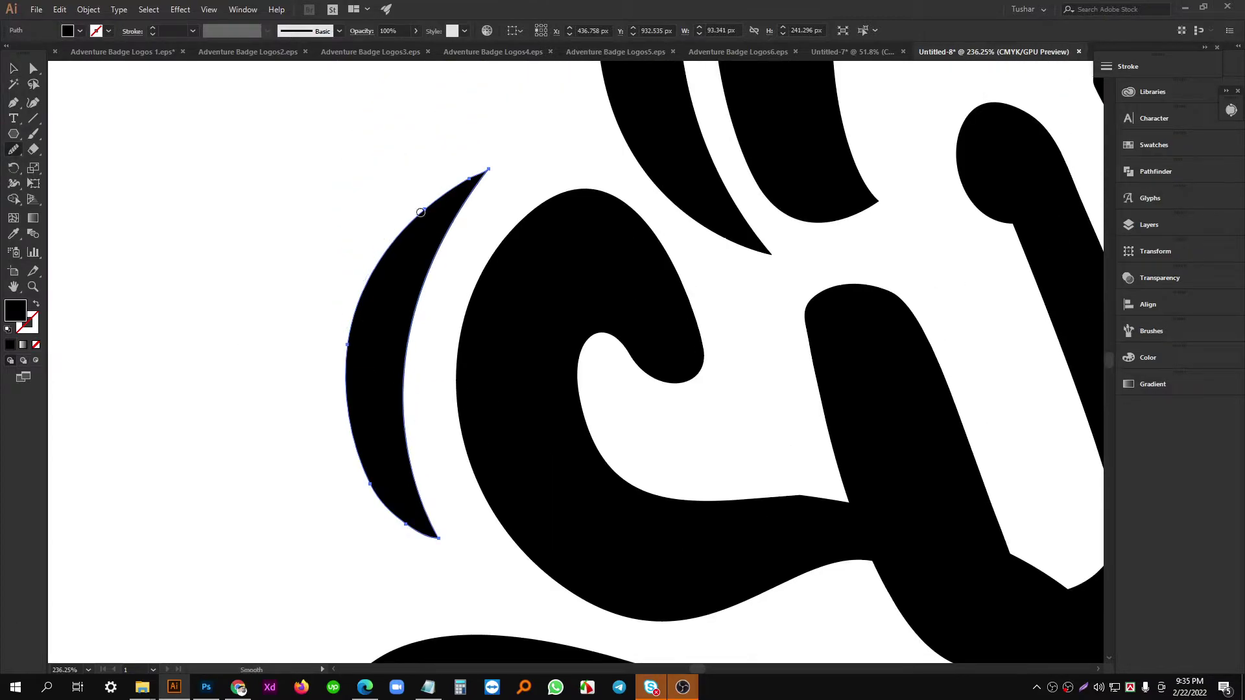
pyautogui.moveTo(482, 179); pyautogui.dragTo(461, 202)
pyautogui.moveTo(550, 202)
pyautogui.mouseDown()
pyautogui.moveTo(414, 314)
pyautogui.moveTo(368, 376)
pyautogui.mouseUp()
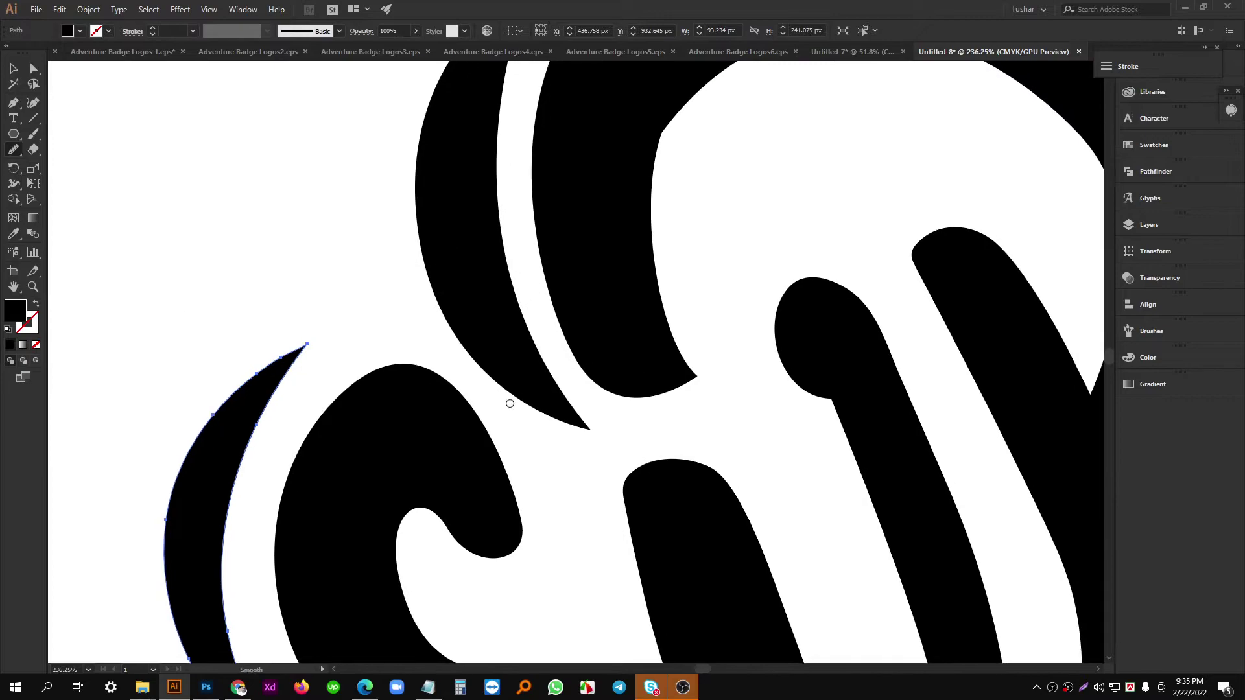
# Select the crescent accent beside the R's bowl and smooth its edges and tips with the Smooth tool.
pyautogui.click(13, 68)
pyautogui.click(438, 263)
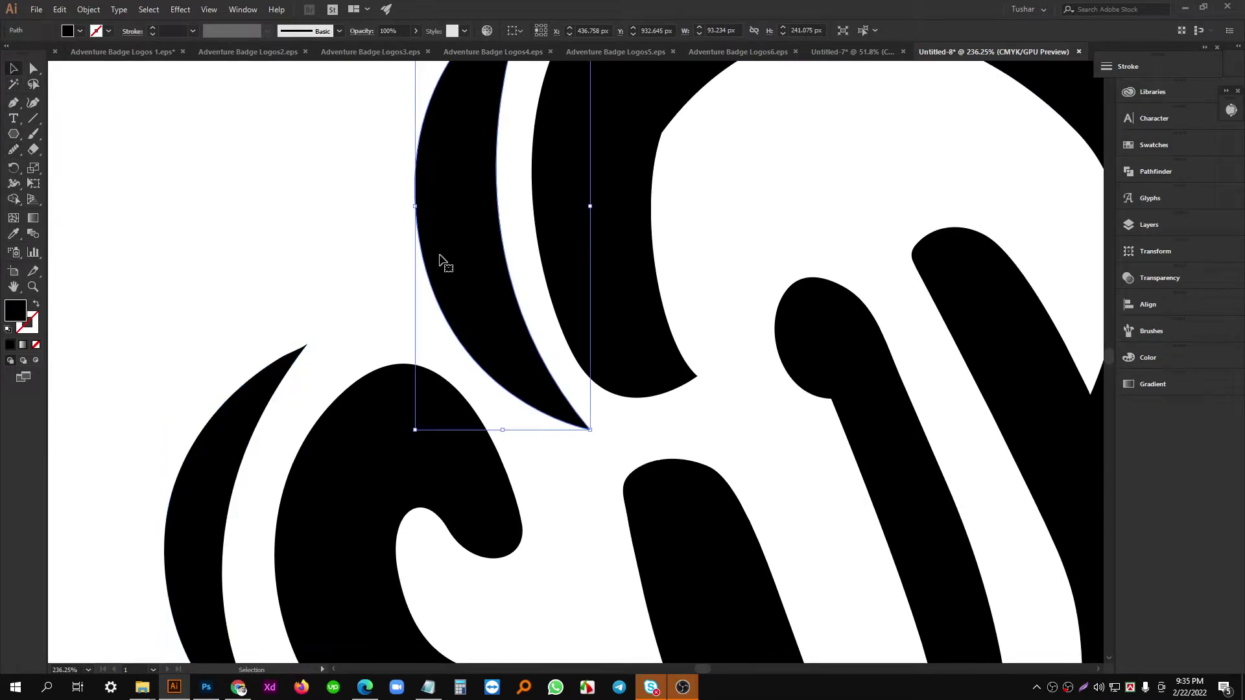
pyautogui.scroll(-3, 500, 277)
pyautogui.scroll(2, 512, 296)
pyautogui.click(13, 152)
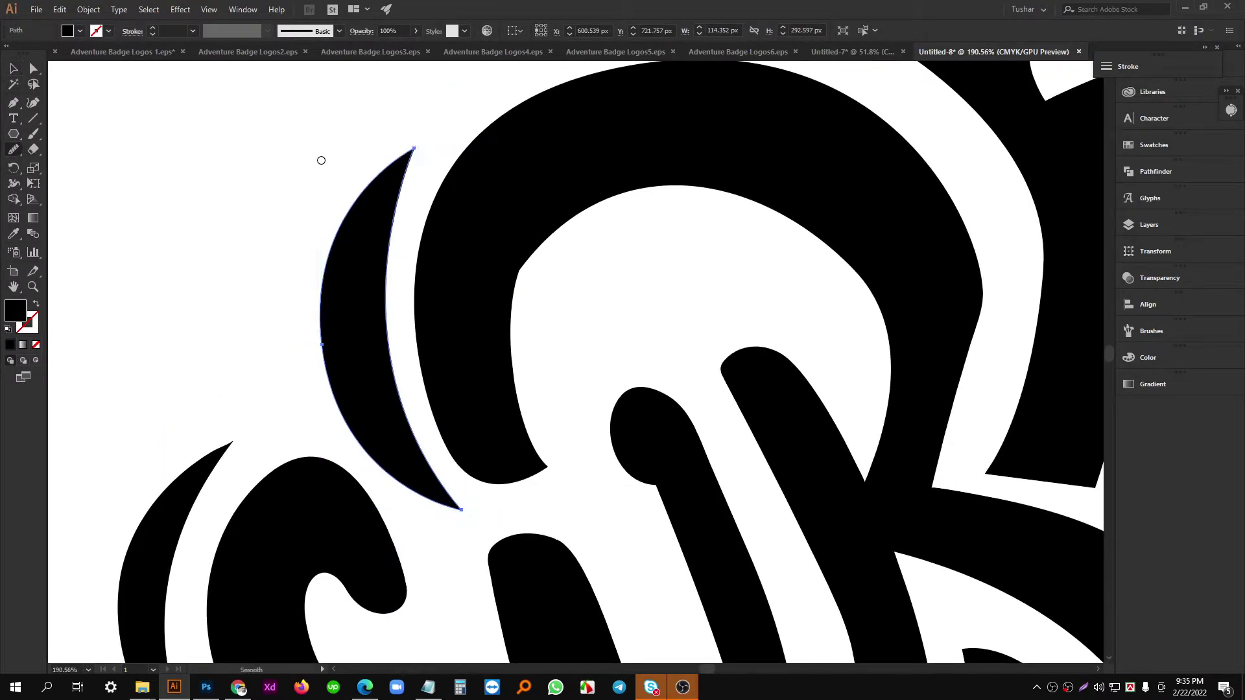
pyautogui.moveTo(381, 180)
pyautogui.mouseDown()
pyautogui.moveTo(328, 311)
pyautogui.moveTo(334, 389)
pyautogui.moveTo(424, 505)
pyautogui.mouseUp()
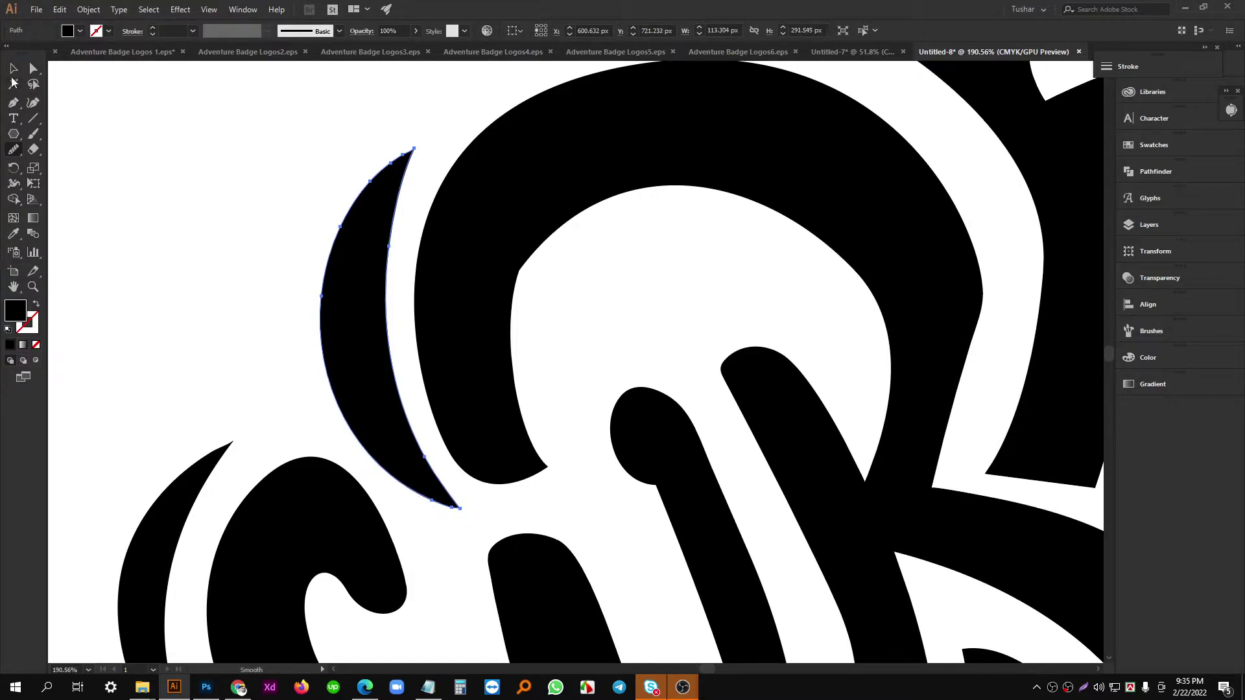
pyautogui.click(13, 84)
pyautogui.click(281, 214)
pyautogui.scroll(-3, 453, 257)
pyautogui.moveTo(577, 234); pyautogui.dragTo(266, 336)
pyautogui.moveTo(519, 240); pyautogui.dragTo(386, 267)
pyautogui.click(395, 273)
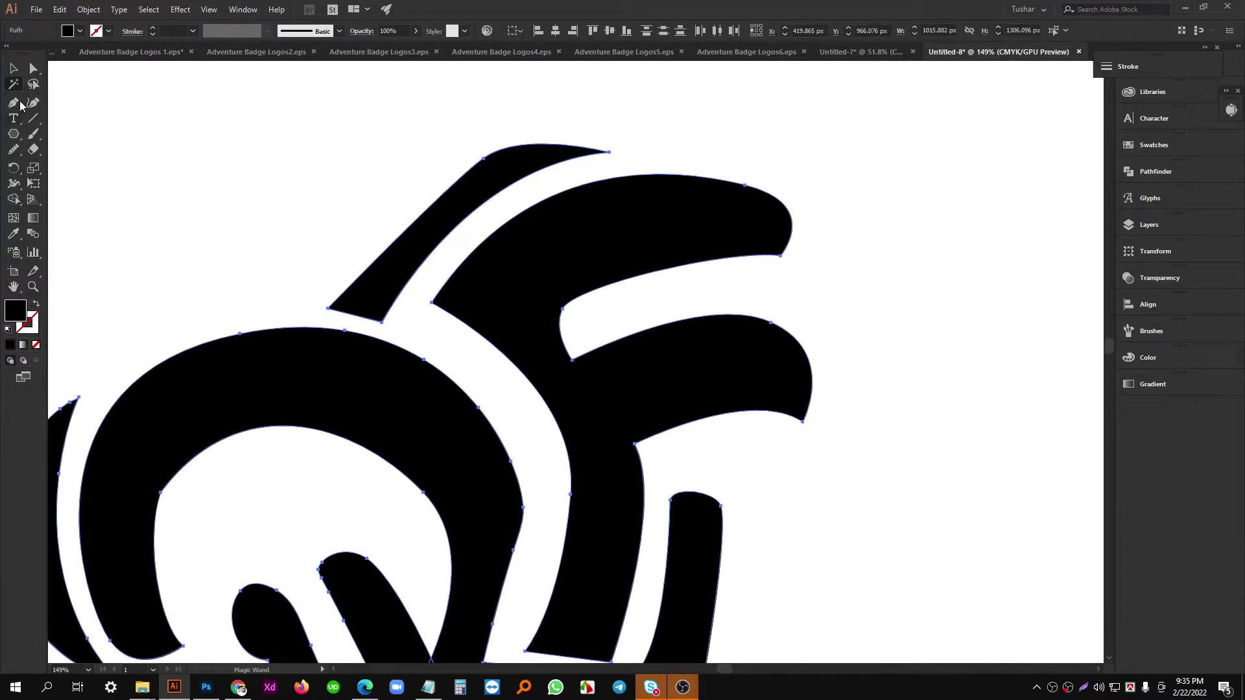
pyautogui.click(13, 70)
pyautogui.click(417, 278)
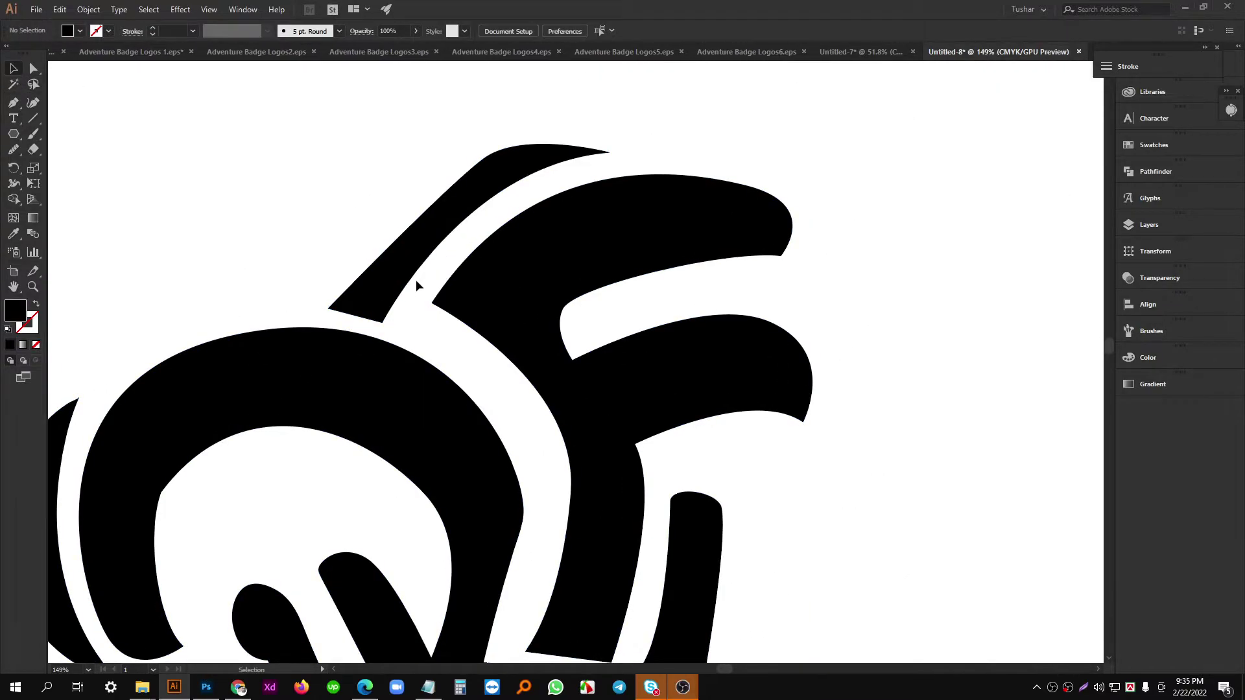
# Select the long accent beside the F's upper arm and smooth its edges, lower corners and pointed tip with the Smooth tool.
pyautogui.click(407, 280)
pyautogui.click(14, 150)
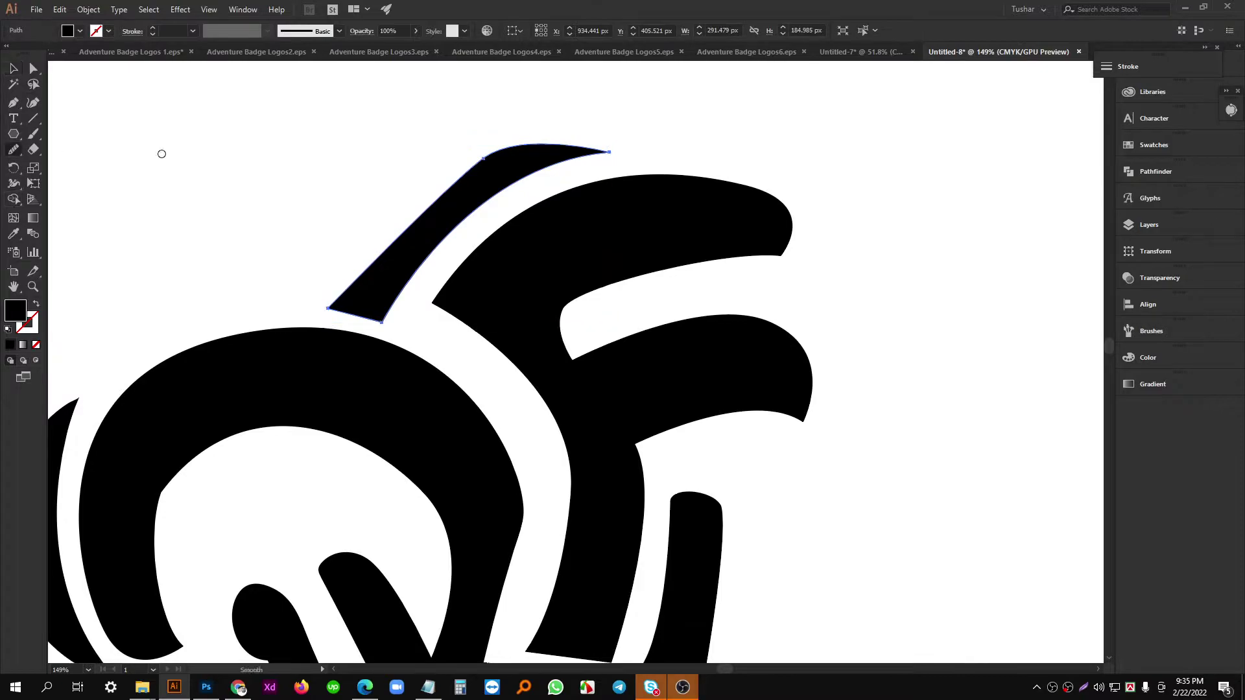
pyautogui.moveTo(459, 328); pyautogui.dragTo(499, 329)
pyautogui.moveTo(341, 322)
pyautogui.mouseDown()
pyautogui.moveTo(270, 306)
pyautogui.moveTo(288, 280)
pyautogui.mouseUp()
pyautogui.moveTo(402, 224); pyautogui.dragTo(298, 384)
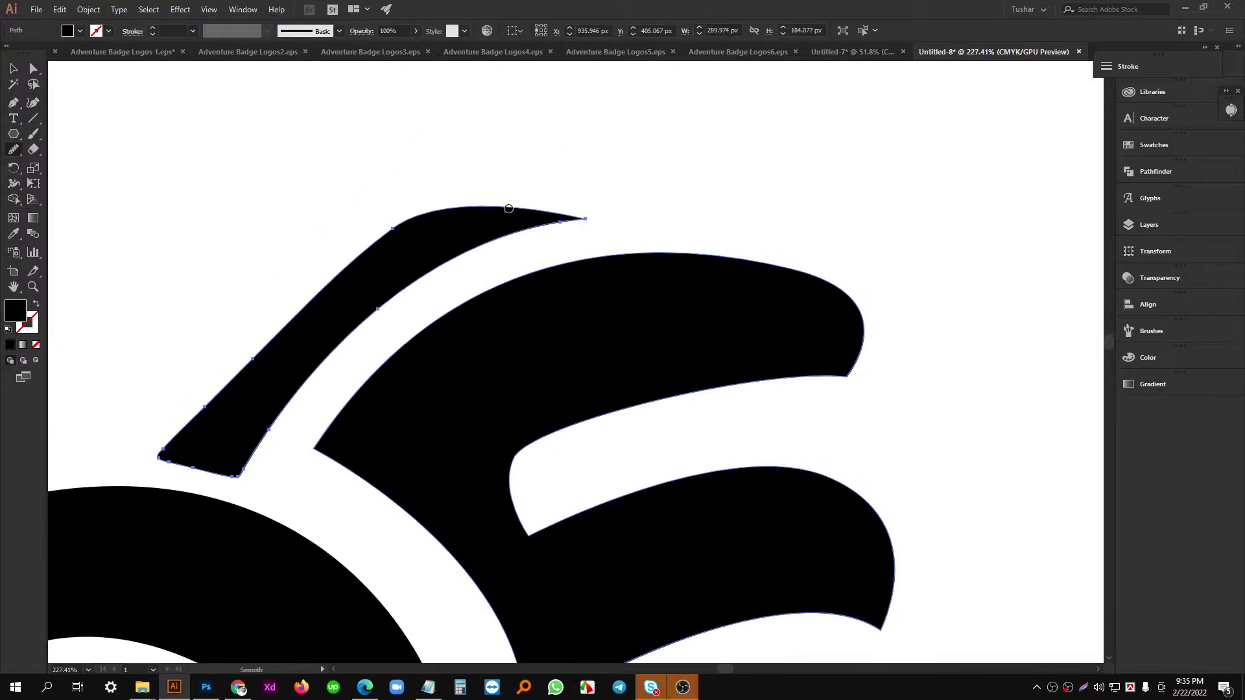
pyautogui.moveTo(581, 218)
pyautogui.mouseDown()
pyautogui.moveTo(554, 225)
pyautogui.moveTo(579, 217)
pyautogui.mouseUp()
pyautogui.moveTo(416, 222)
pyautogui.mouseDown()
pyautogui.moveTo(381, 244)
pyautogui.moveTo(389, 227)
pyautogui.moveTo(522, 207)
pyautogui.mouseUp()
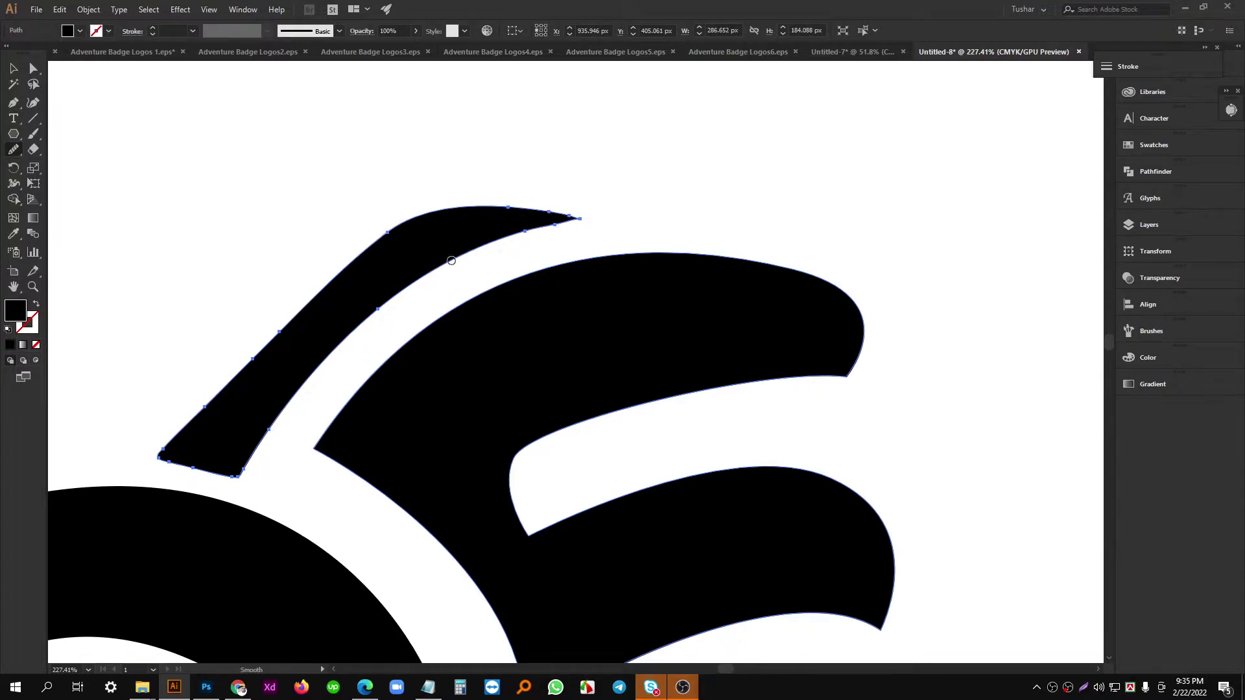
pyautogui.click(13, 68)
pyautogui.click(528, 195)
# Review the whole lettering and examine where the R, U and S shapes overlap one another.
pyautogui.hotkey('ctrl', '0')
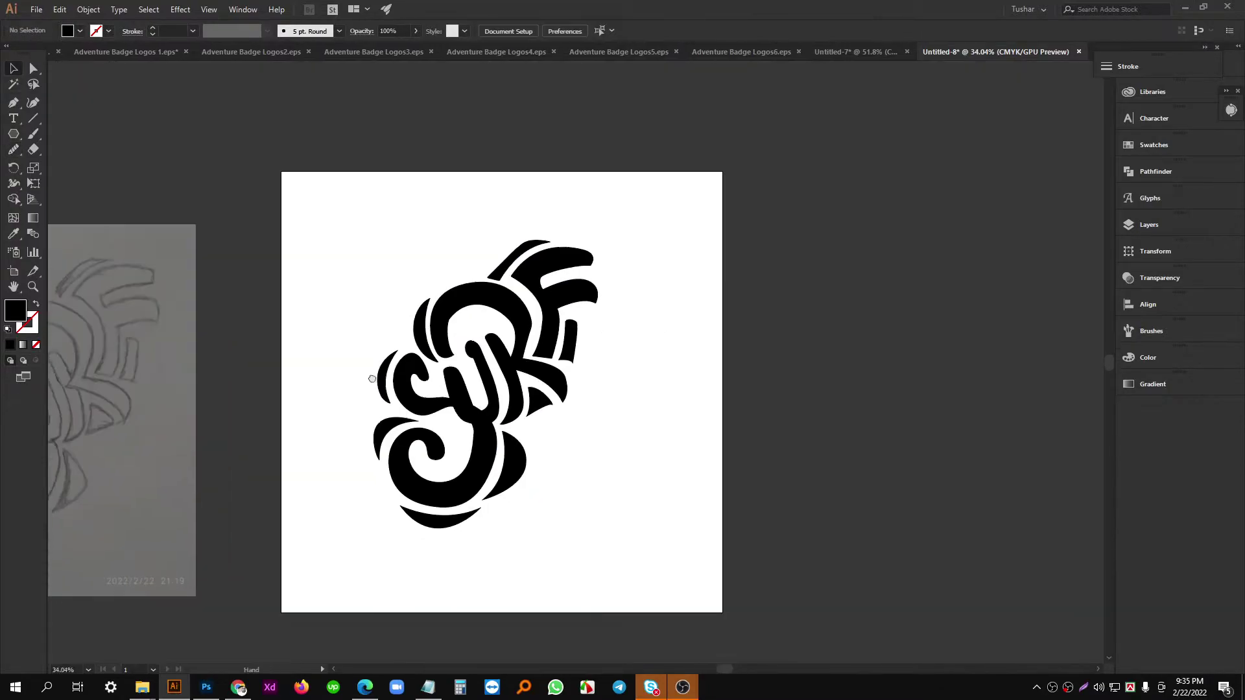
pyautogui.moveTo(621, 367); pyautogui.dragTo(569, 367)
pyautogui.moveTo(448, 371); pyautogui.dragTo(578, 380)
pyautogui.moveTo(619, 324); pyautogui.dragTo(492, 324)
pyautogui.moveTo(592, 342); pyautogui.dragTo(514, 350)
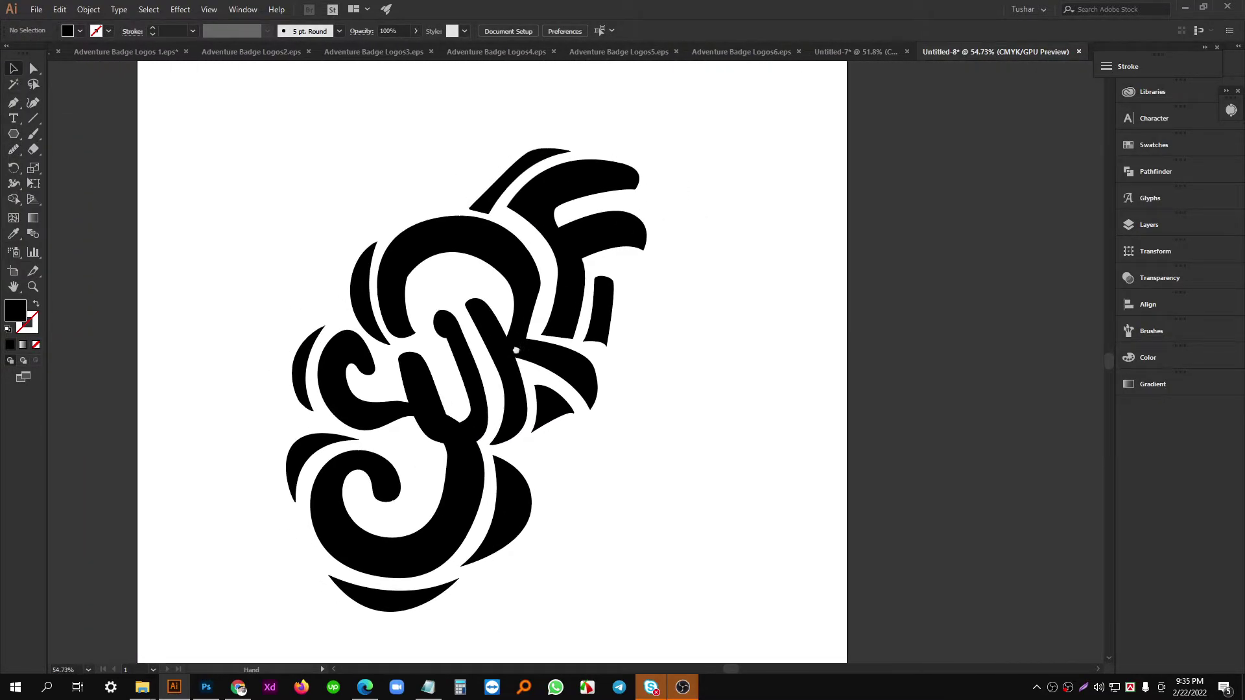
pyautogui.moveTo(556, 308); pyautogui.dragTo(686, 409)
pyautogui.scroll(5, 556, 297)
pyautogui.keyDown('ctrl'); pyautogui.click(515, 269); pyautogui.keyUp('ctrl')
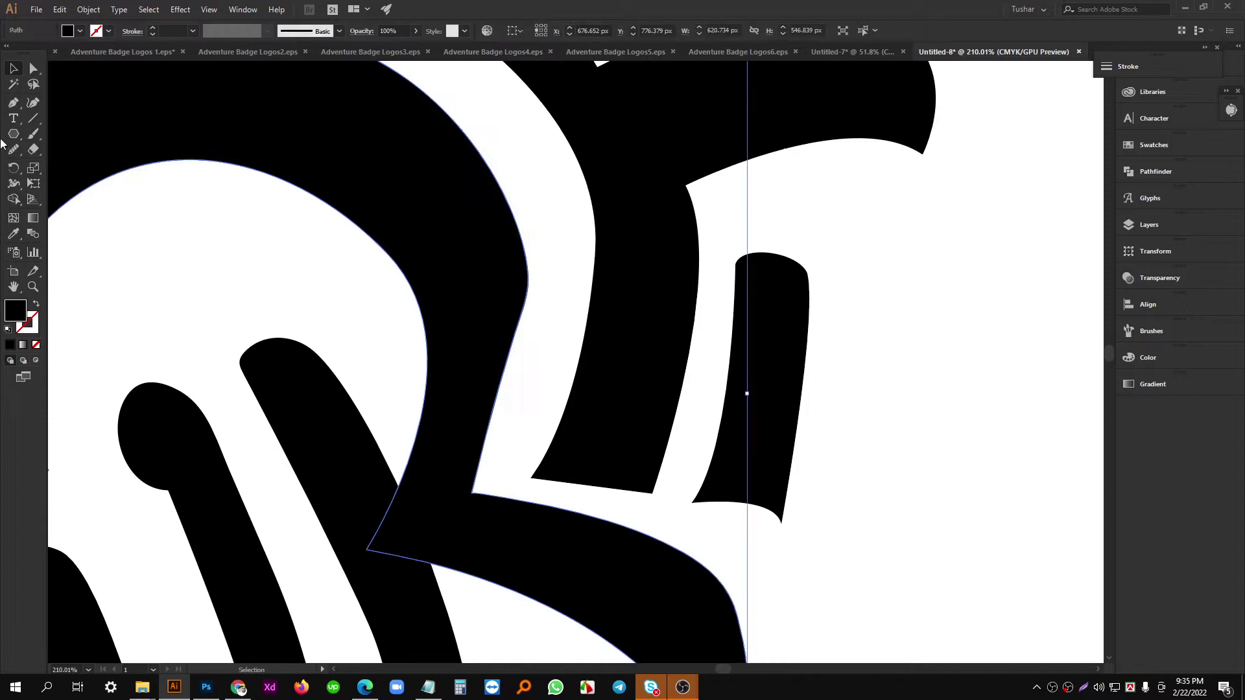
pyautogui.scroll(-3, 412, 407)
pyautogui.scroll(-2, 581, 314)
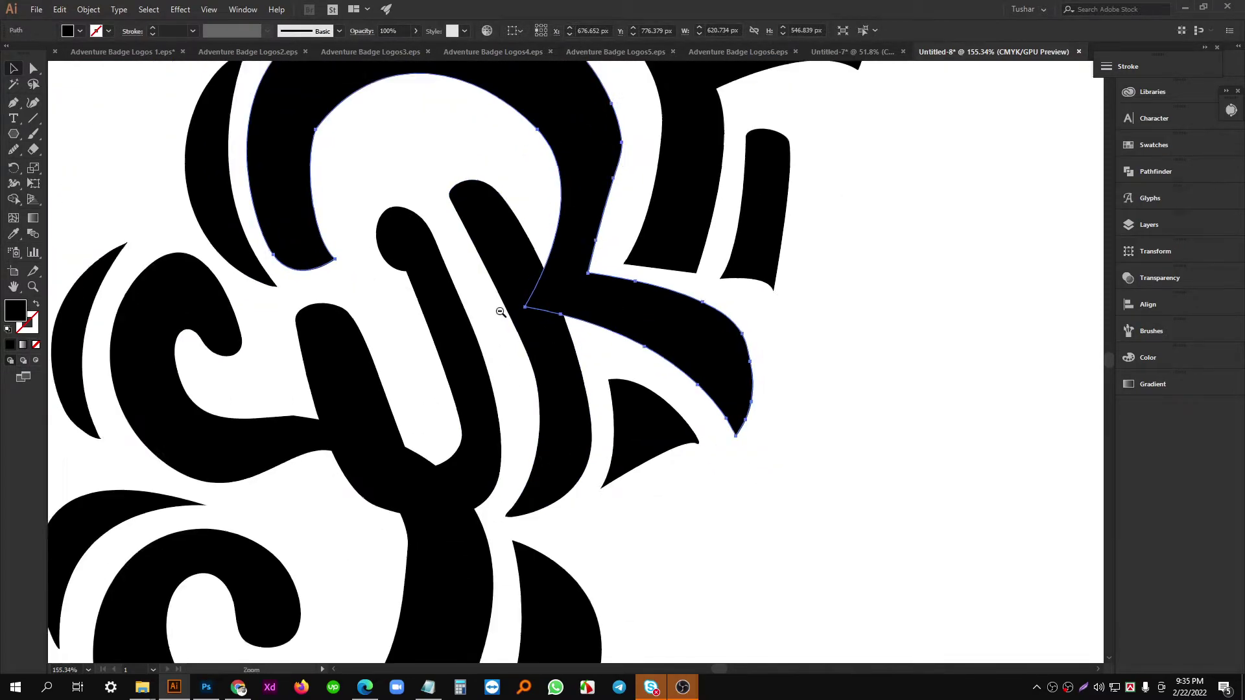
pyautogui.scroll(2, 498, 277)
pyautogui.scroll(-2, 513, 285)
pyautogui.scroll(2, 454, 325)
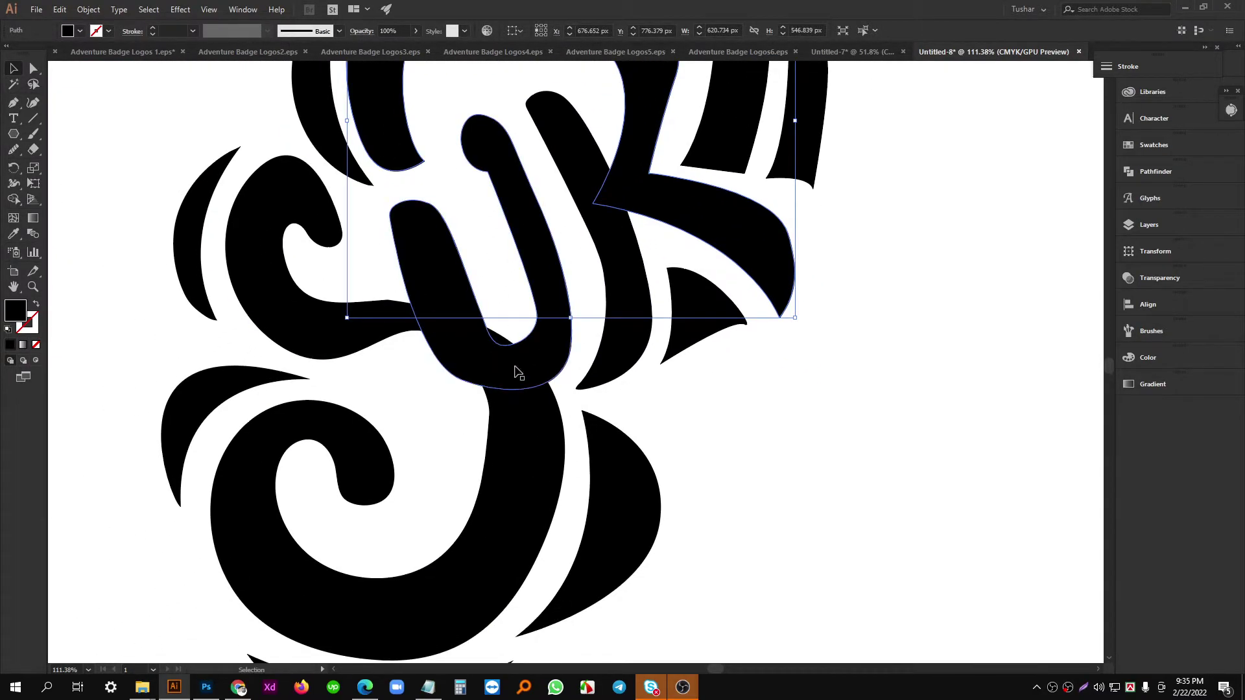
pyautogui.click(509, 324)
pyautogui.moveTo(473, 326); pyautogui.dragTo(564, 367)
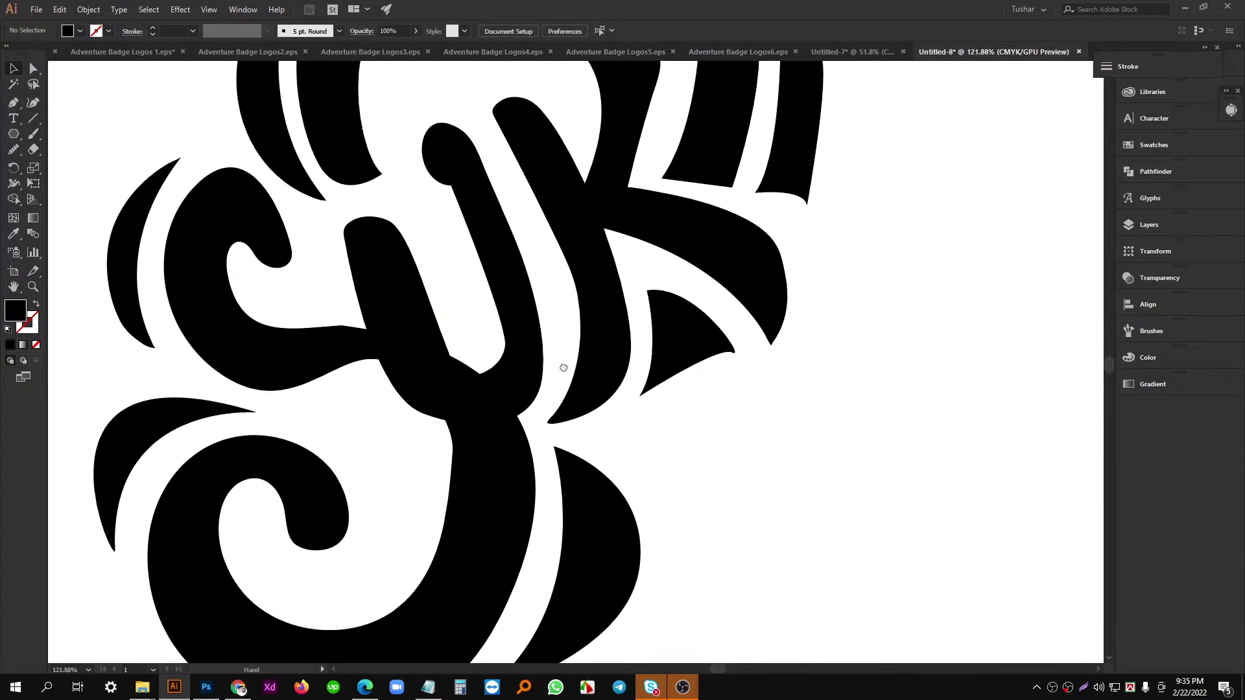
# Select the S and smooth the kink in its upper edge just before it meets the U.
pyautogui.click(333, 328)
pyautogui.scroll(5, 333, 328)
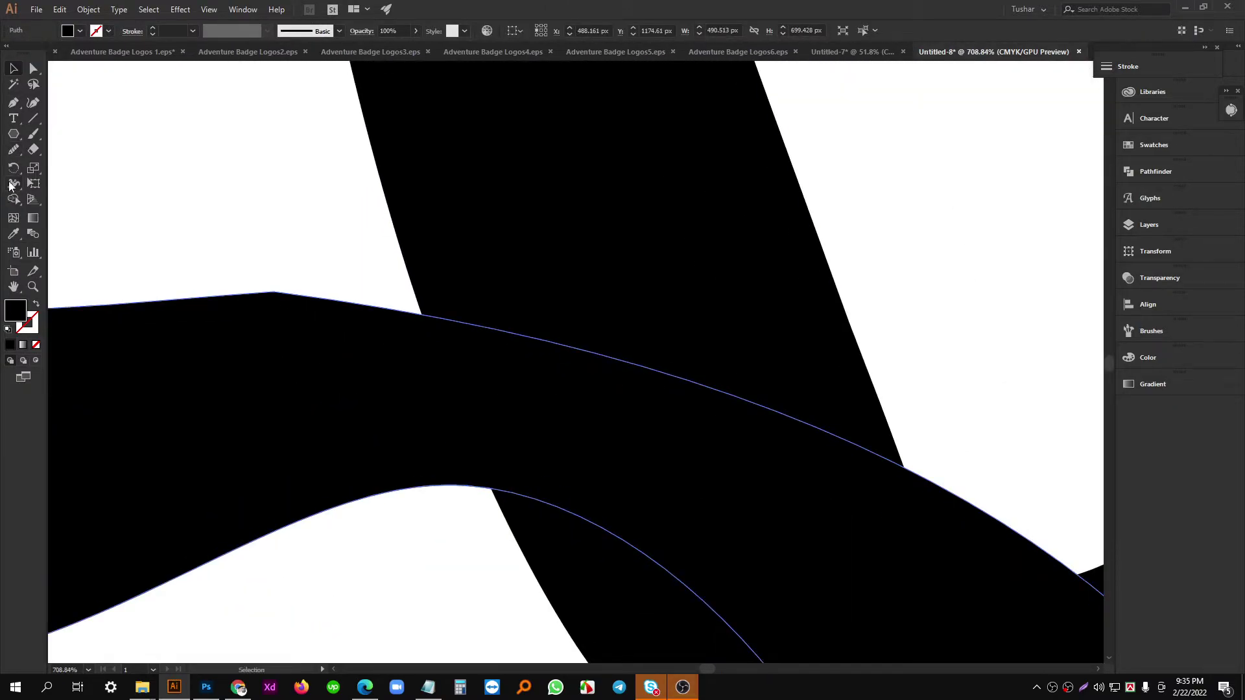
pyautogui.click(13, 149)
pyautogui.moveTo(245, 286); pyautogui.dragTo(359, 294)
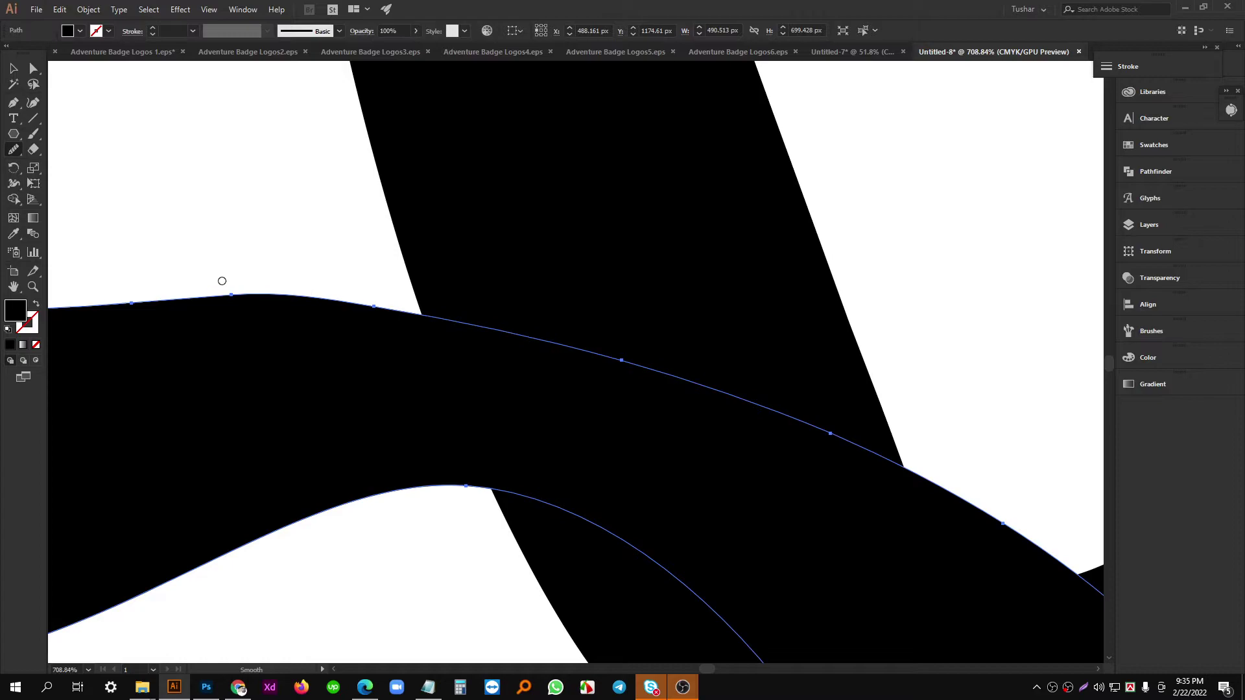
pyautogui.moveTo(222, 281); pyautogui.dragTo(419, 326)
pyautogui.moveTo(306, 308)
pyautogui.mouseDown()
pyautogui.moveTo(464, 331)
pyautogui.moveTo(374, 308)
pyautogui.mouseUp()
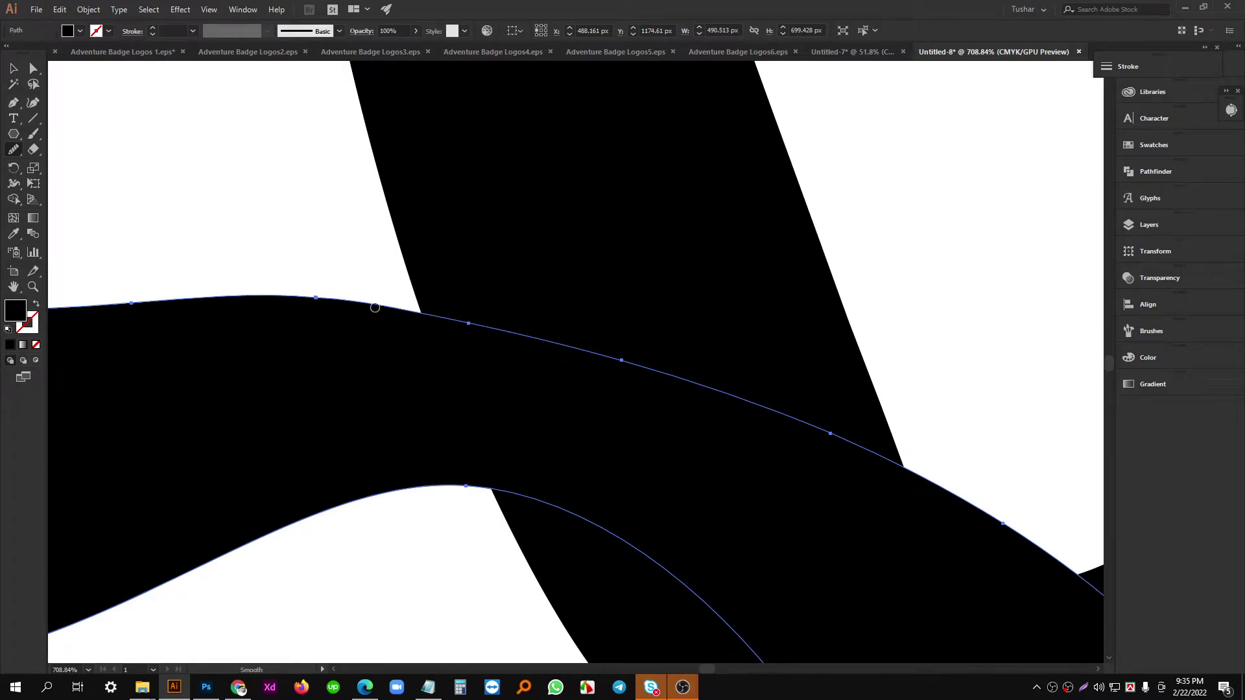
pyautogui.scroll(-5, 431, 311)
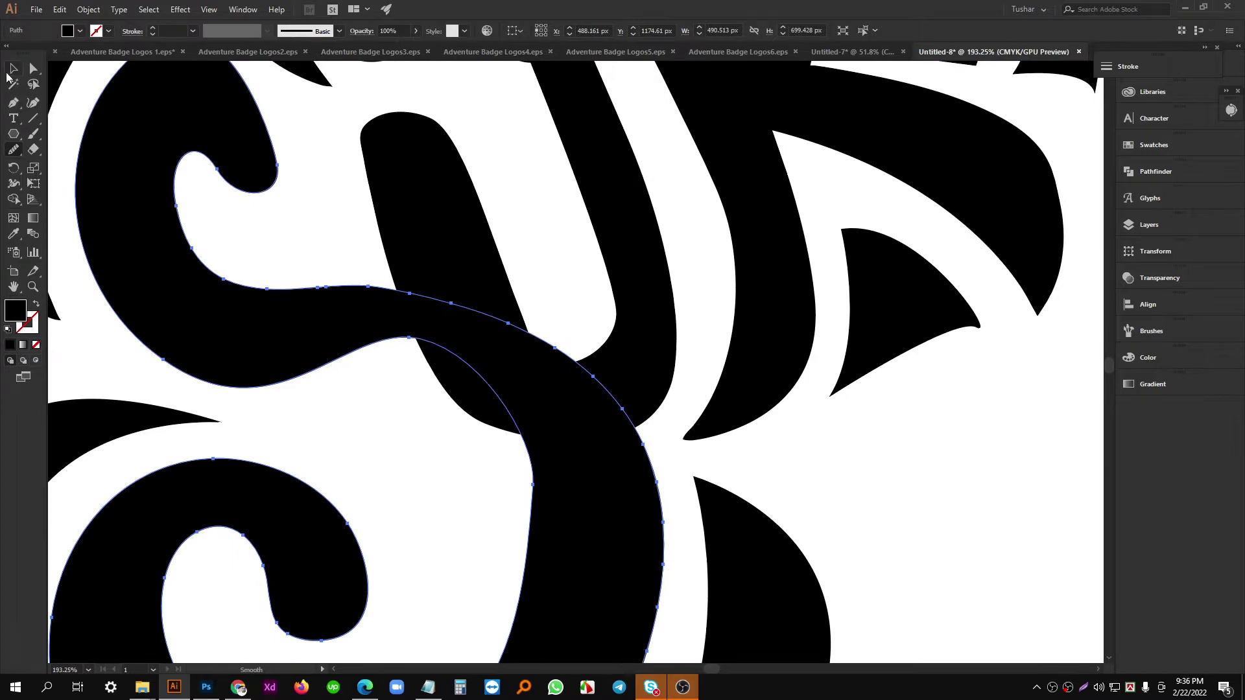
pyautogui.click(8, 73)
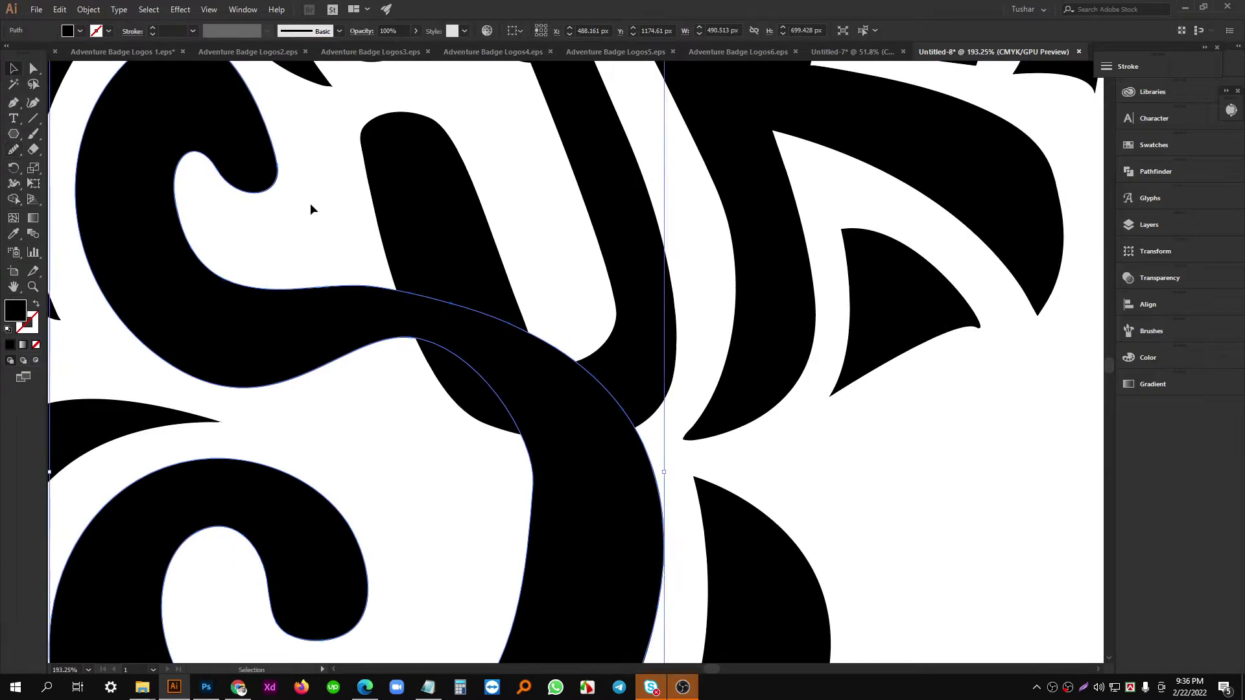
pyautogui.click(312, 206)
# Create an offset path of 10 px around the U with miter joins.
pyautogui.moveTo(524, 308); pyautogui.dragTo(389, 366)
pyautogui.moveTo(389, 366); pyautogui.dragTo(779, 377)
pyautogui.scroll(5, 714, 422)
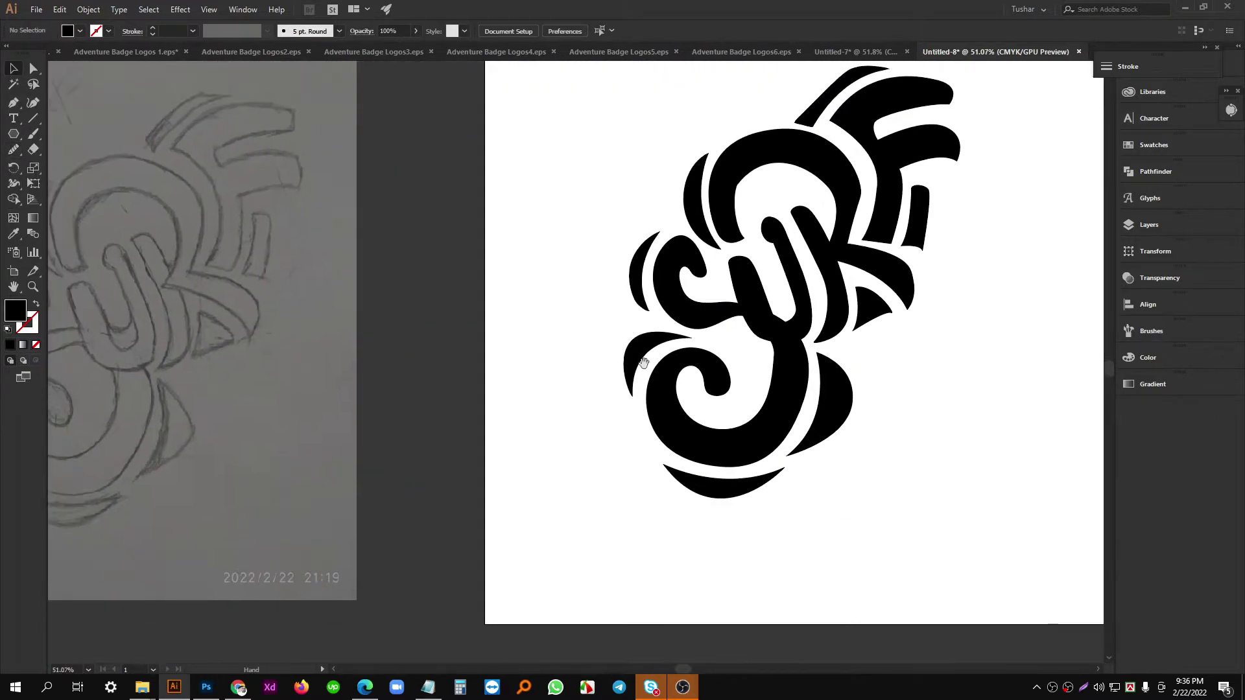
pyautogui.scroll(3, 713, 422)
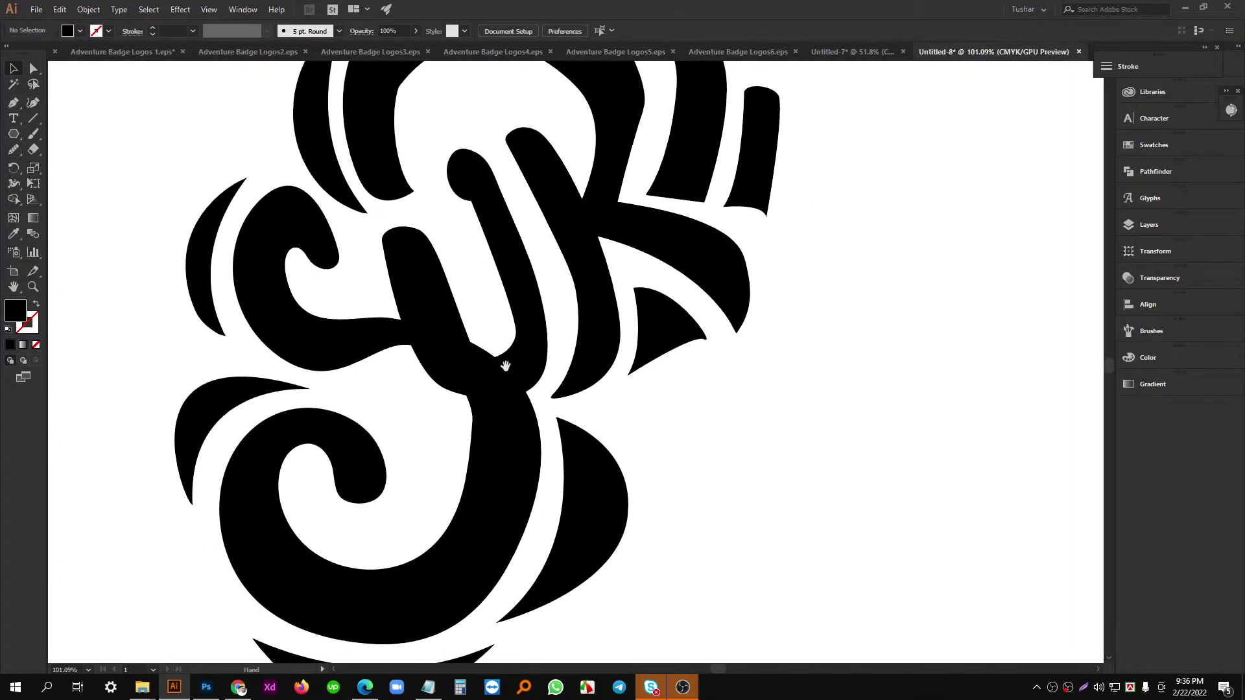
pyautogui.click(500, 366)
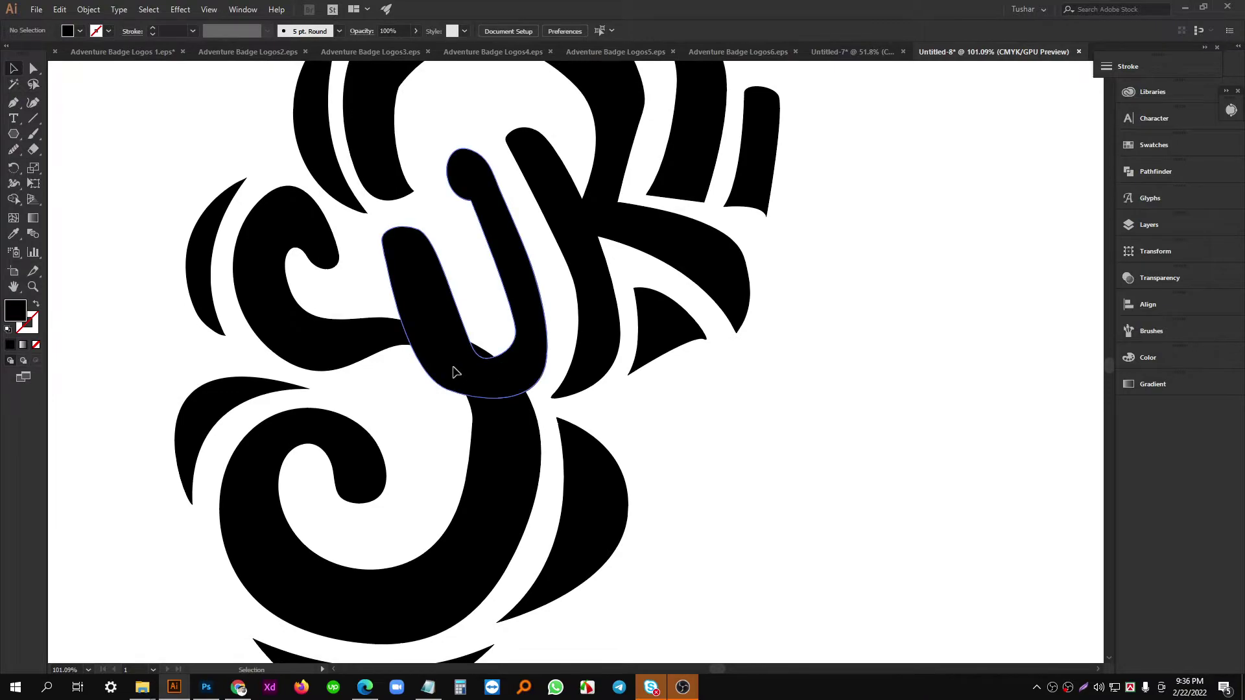
pyautogui.click(91, 10)
pyautogui.moveTo(145, 295)
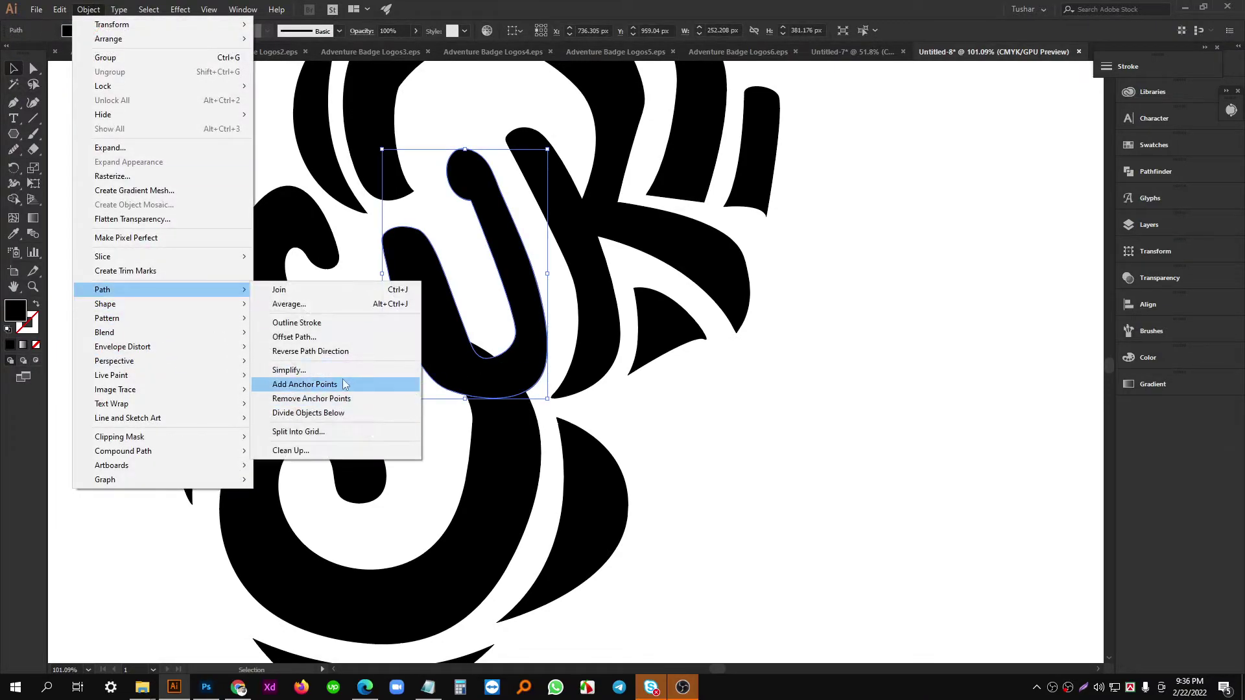
pyautogui.click(318, 338)
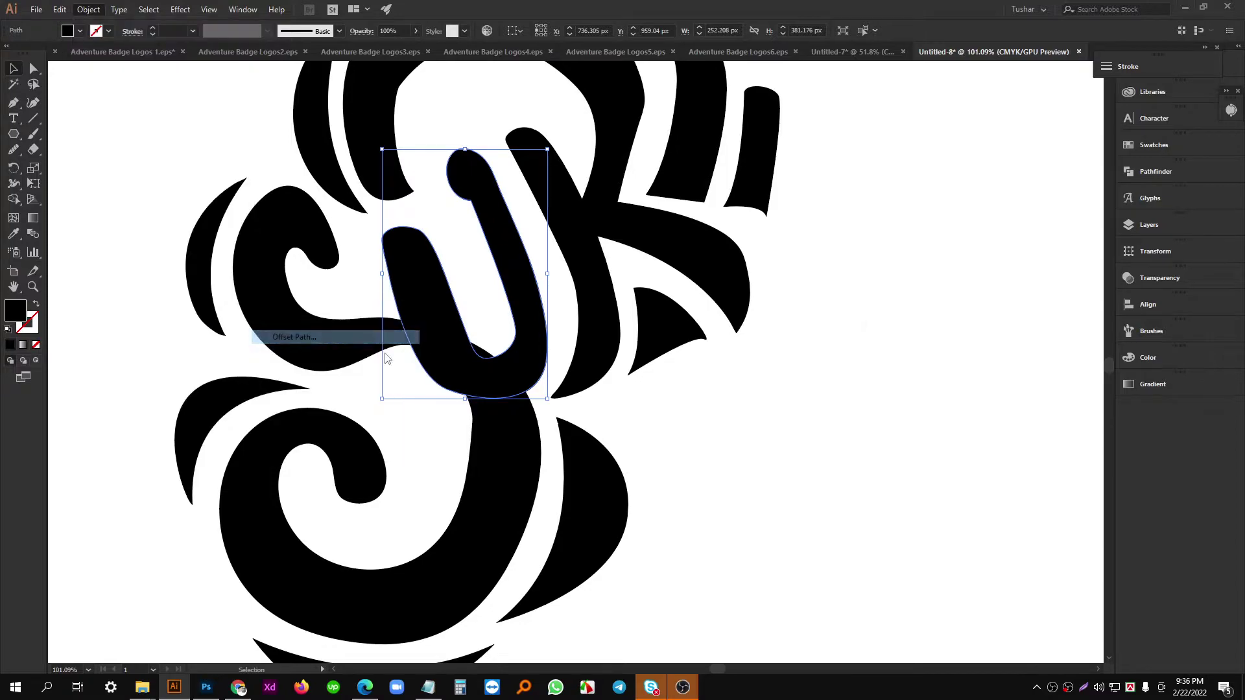
pyautogui.click(877, 422)
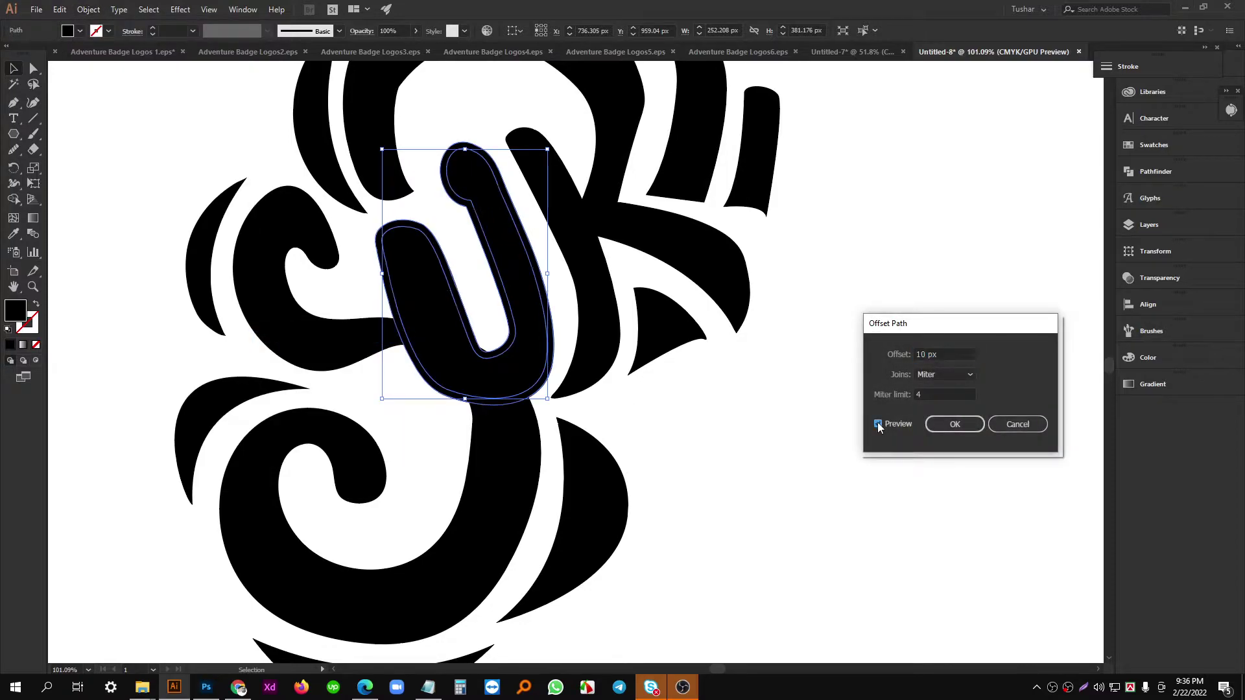
pyautogui.click(959, 424)
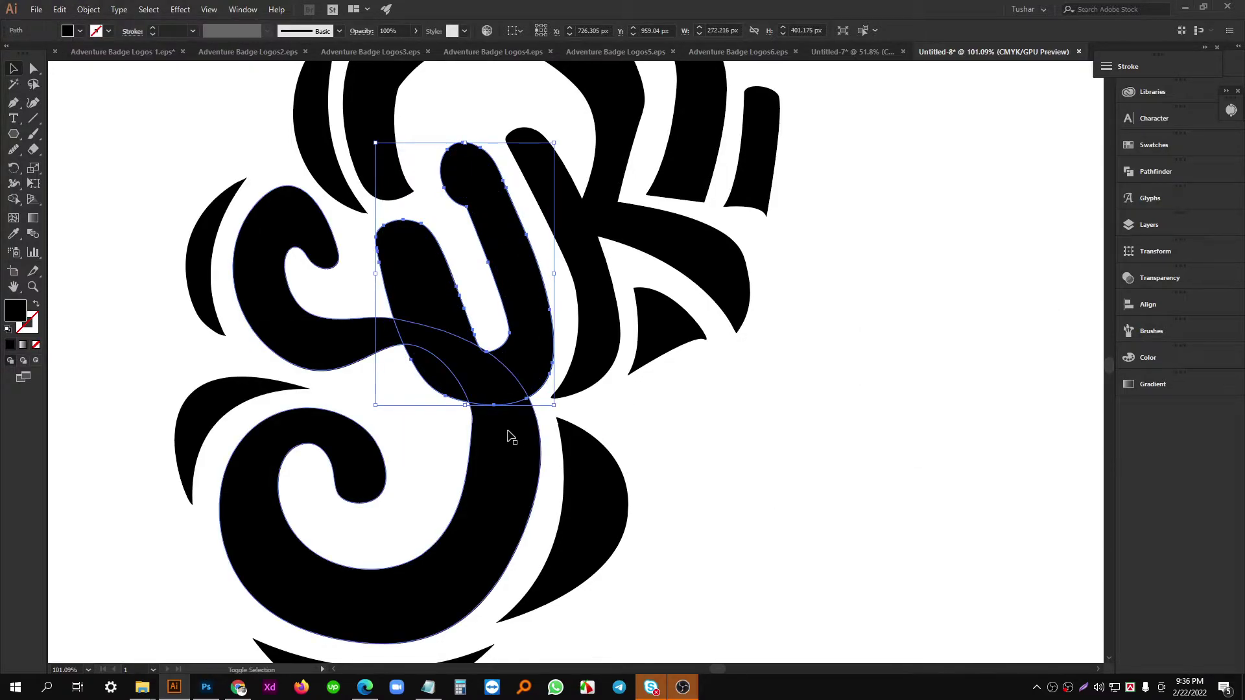
# Use Shape Builder on the S and the U's offset outline to remove their overlap and the leftover outline, leaving a gap around the U.
pyautogui.keyDown('shift'); pyautogui.click(472, 450); pyautogui.keyUp('shift')
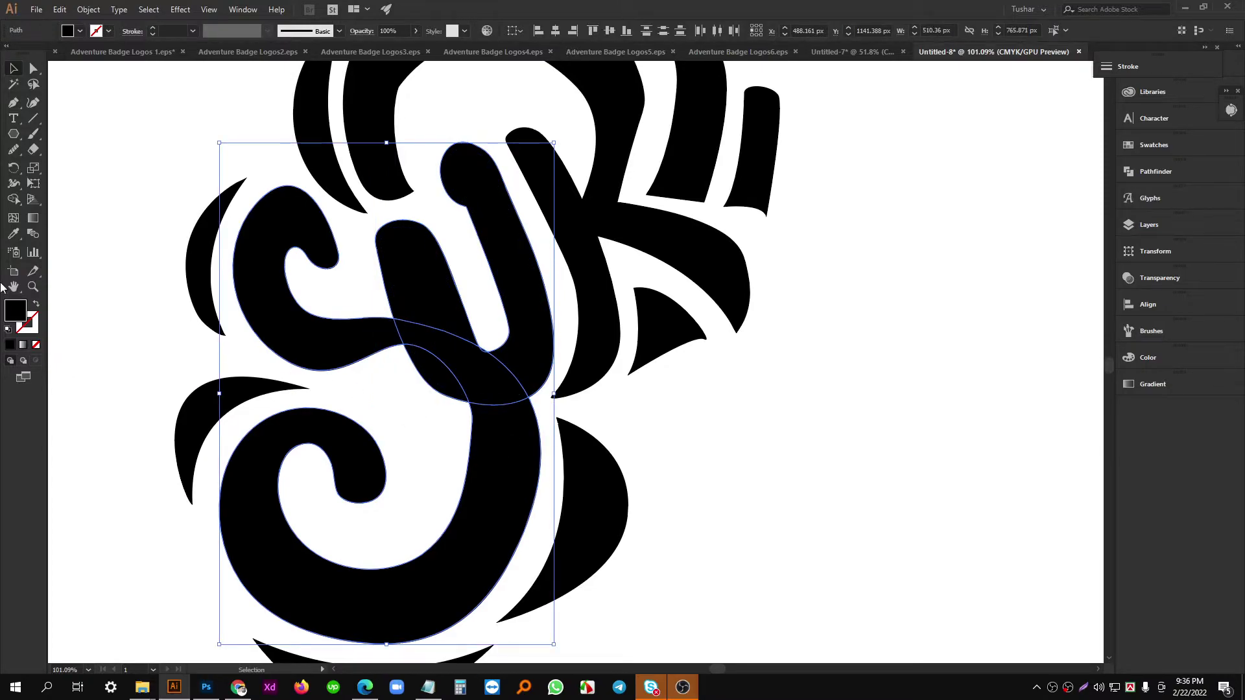
pyautogui.click(13, 199)
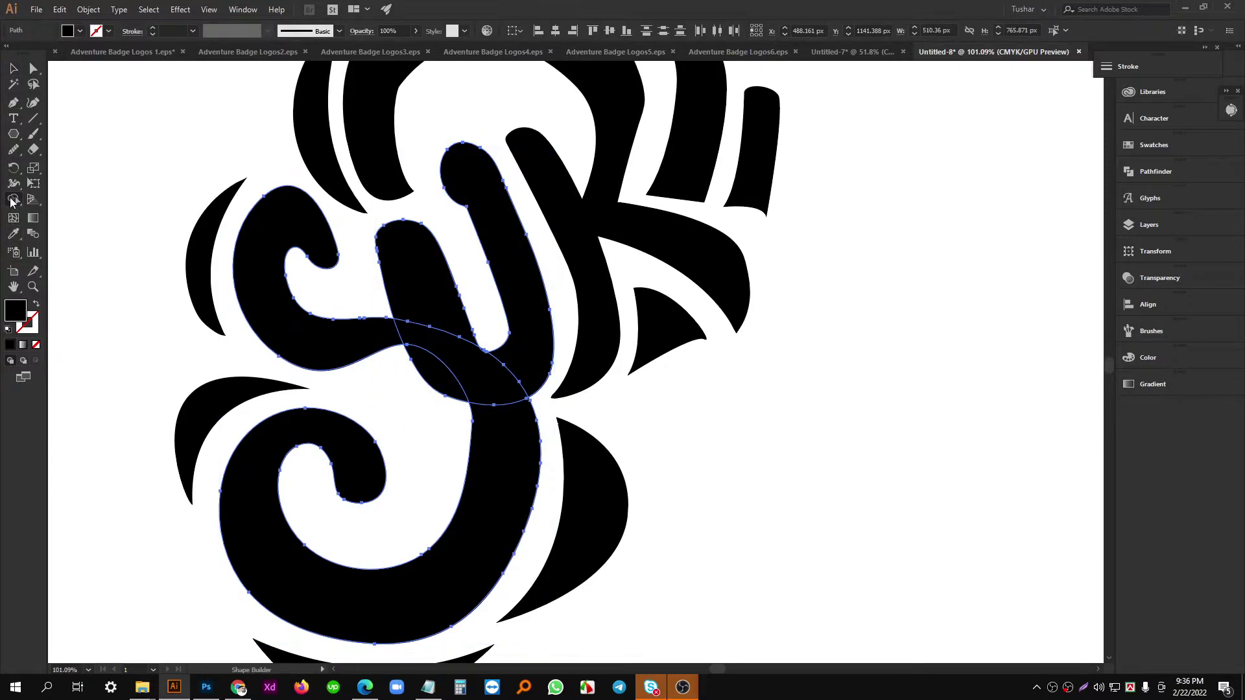
pyautogui.keyDown('alt'); pyautogui.click(473, 366); pyautogui.keyUp('alt')
pyautogui.click(432, 378)
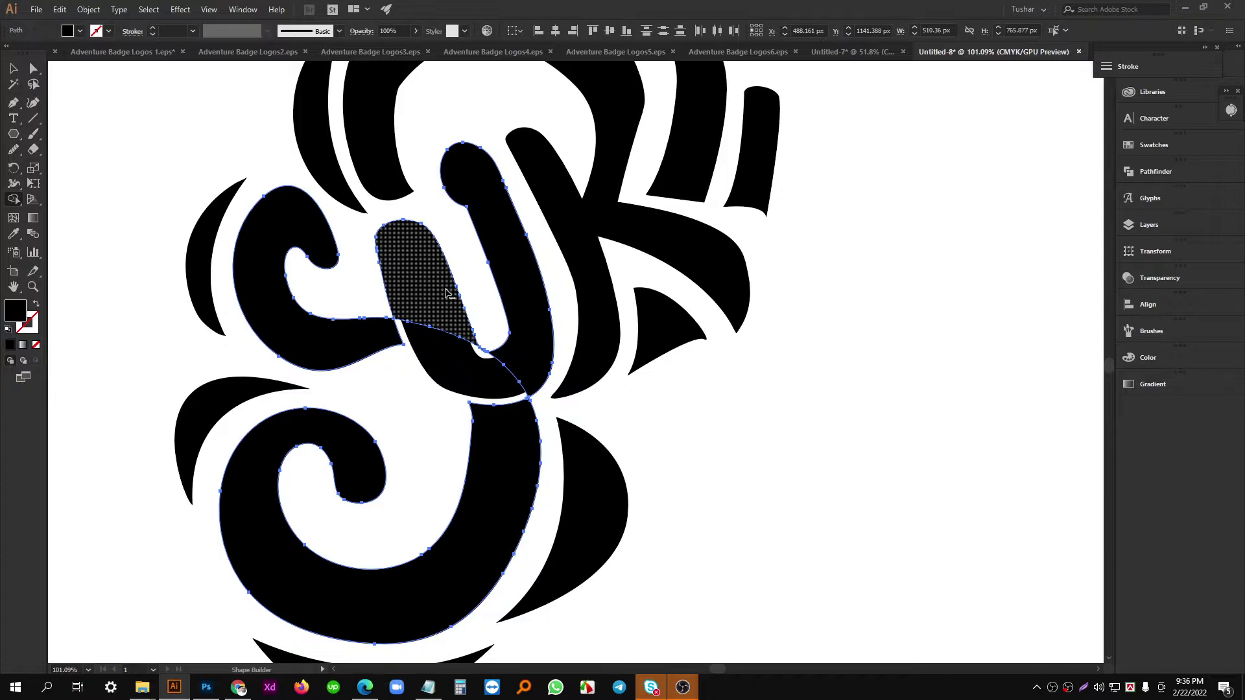
pyautogui.moveTo(426, 286)
pyautogui.mouseDown()
pyautogui.moveTo(495, 316)
pyautogui.moveTo(496, 256)
pyautogui.moveTo(481, 340)
pyautogui.moveTo(685, 392)
pyautogui.moveTo(428, 348)
pyautogui.moveTo(342, 361)
pyautogui.moveTo(626, 376)
pyautogui.mouseUp()
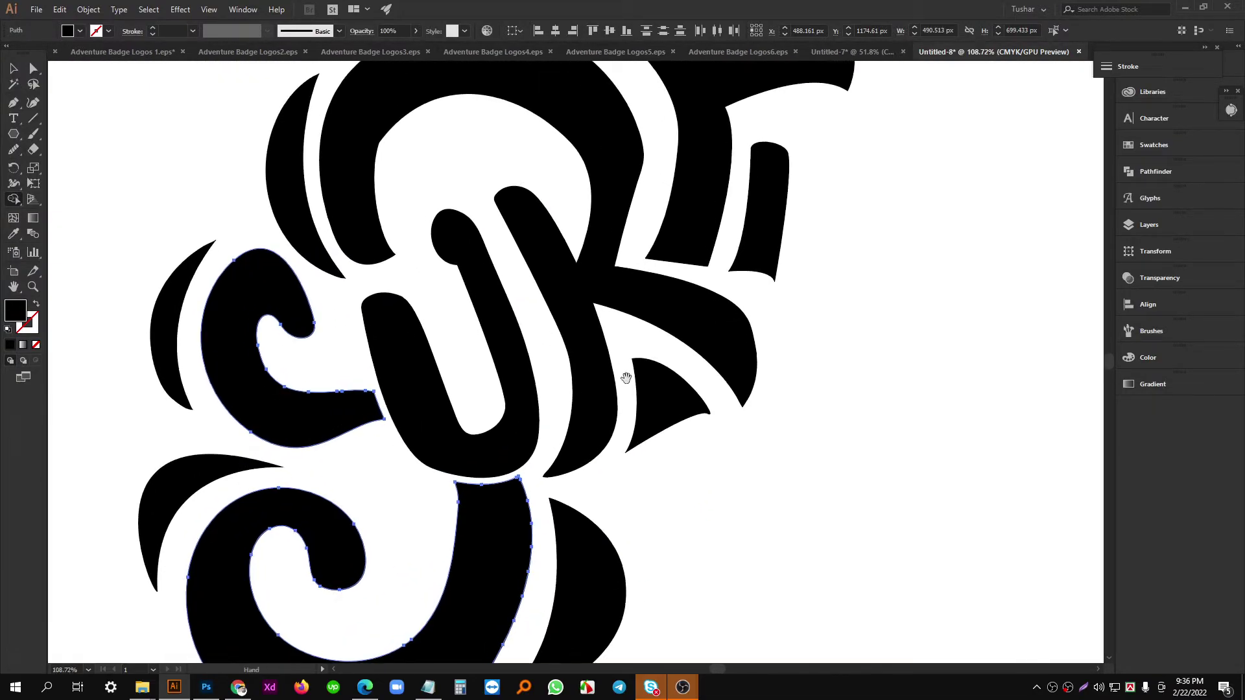
pyautogui.click(13, 69)
pyautogui.click(885, 351)
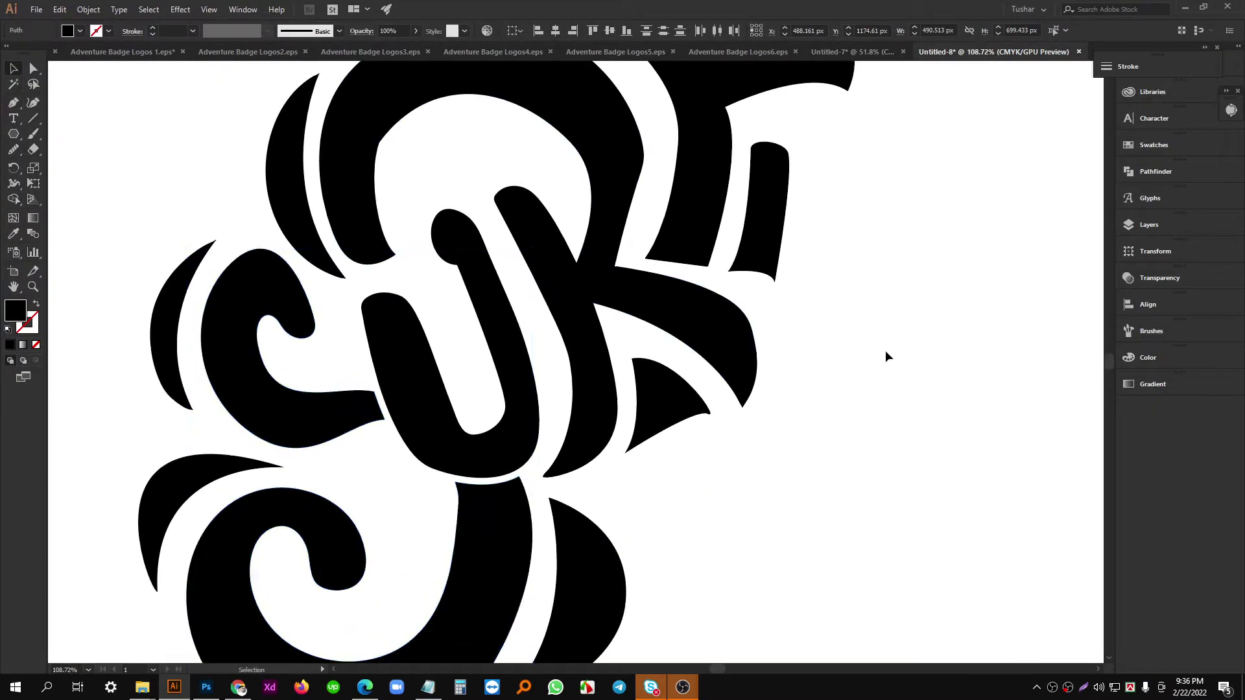
# Create an offset path of 5 px around the R's bowl-and-leg shape with miter joins.
pyautogui.moveTo(769, 309); pyautogui.dragTo(858, 441)
pyautogui.click(609, 344)
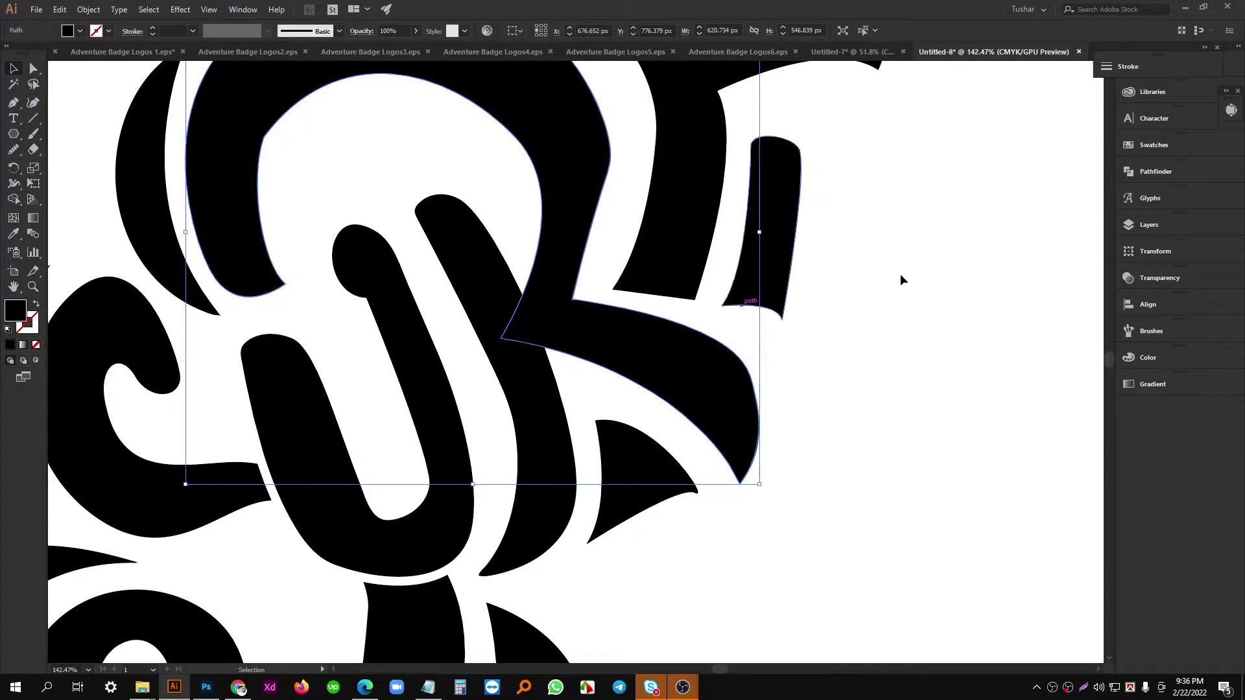
pyautogui.click(87, 10)
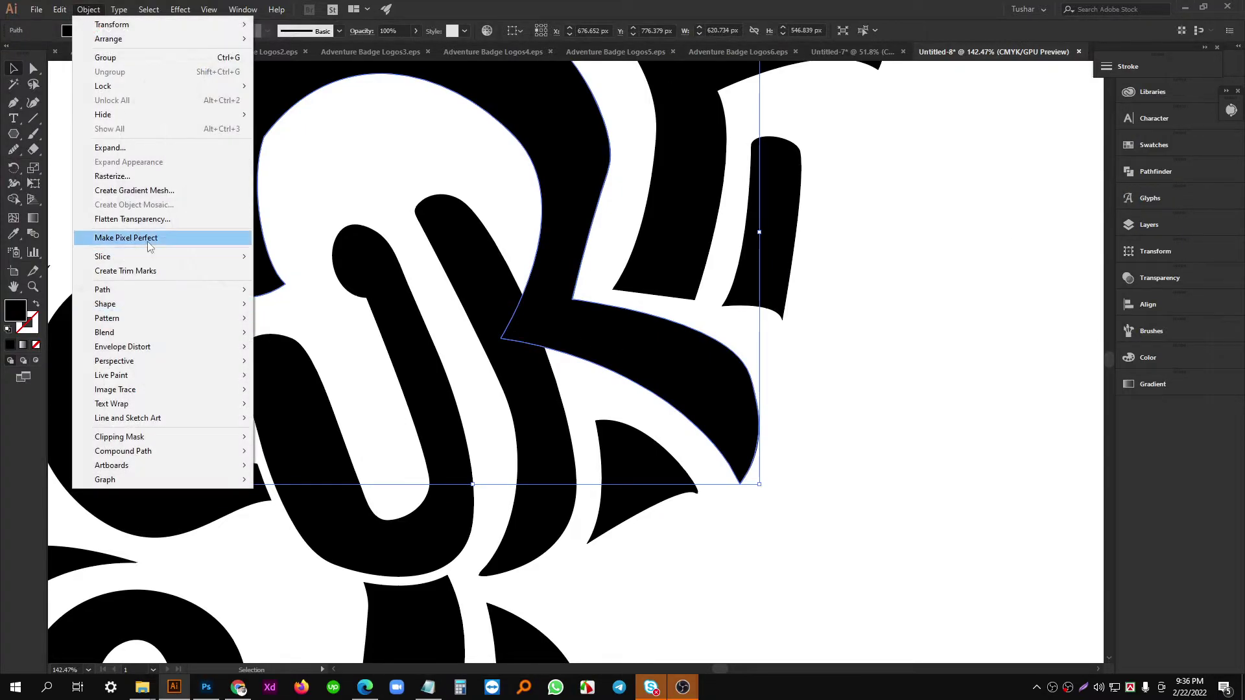
pyautogui.moveTo(137, 287)
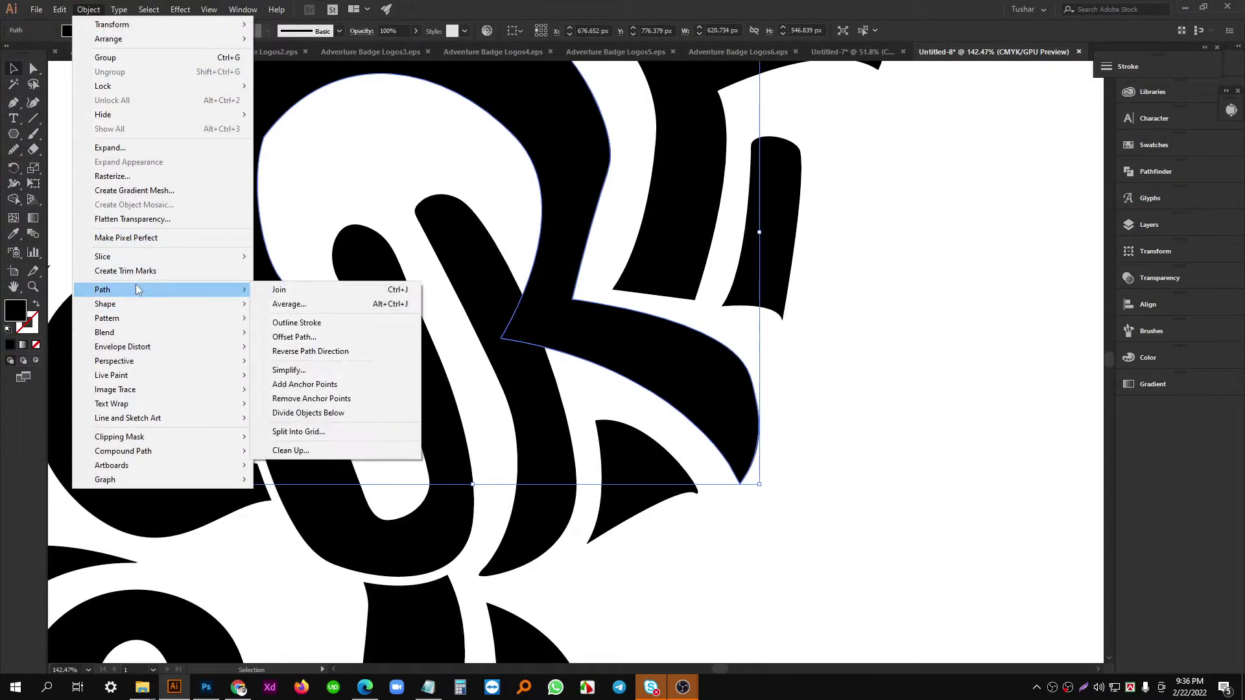
pyautogui.click(294, 337)
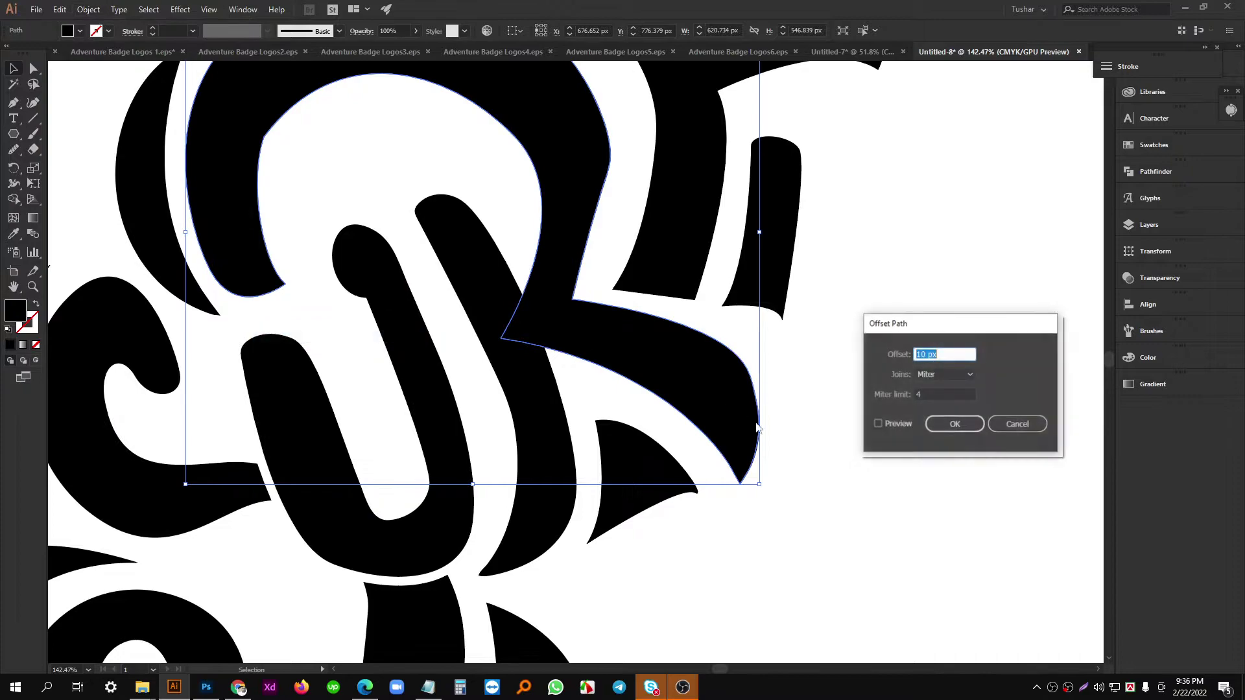
pyautogui.click(878, 423)
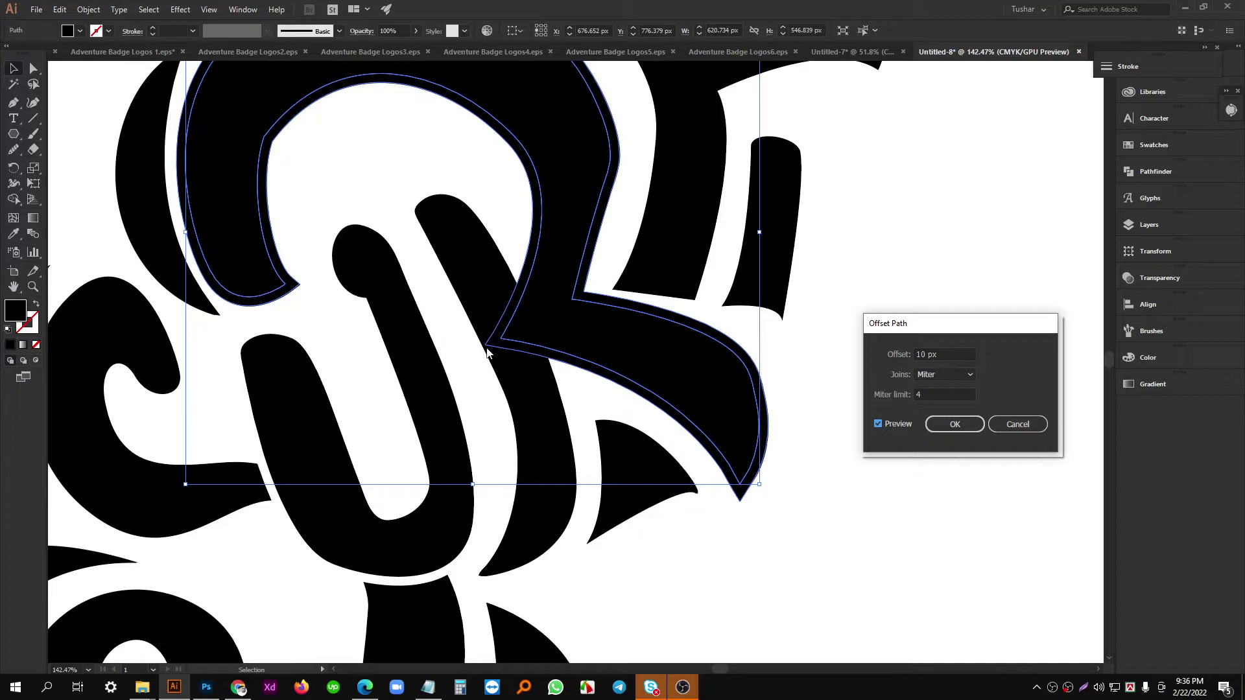
pyautogui.click(950, 355)
pyautogui.press('Down')
pyautogui.press('Down')
pyautogui.press('Down')
pyautogui.press('Down')
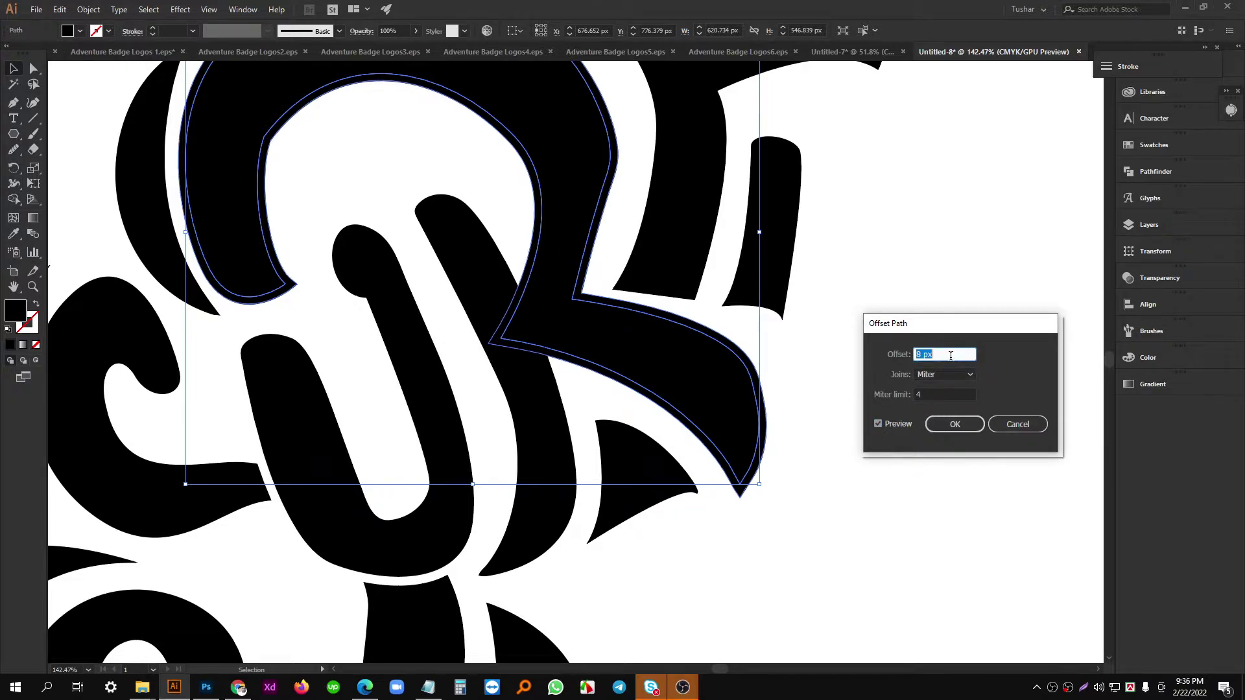
pyautogui.press('Down')
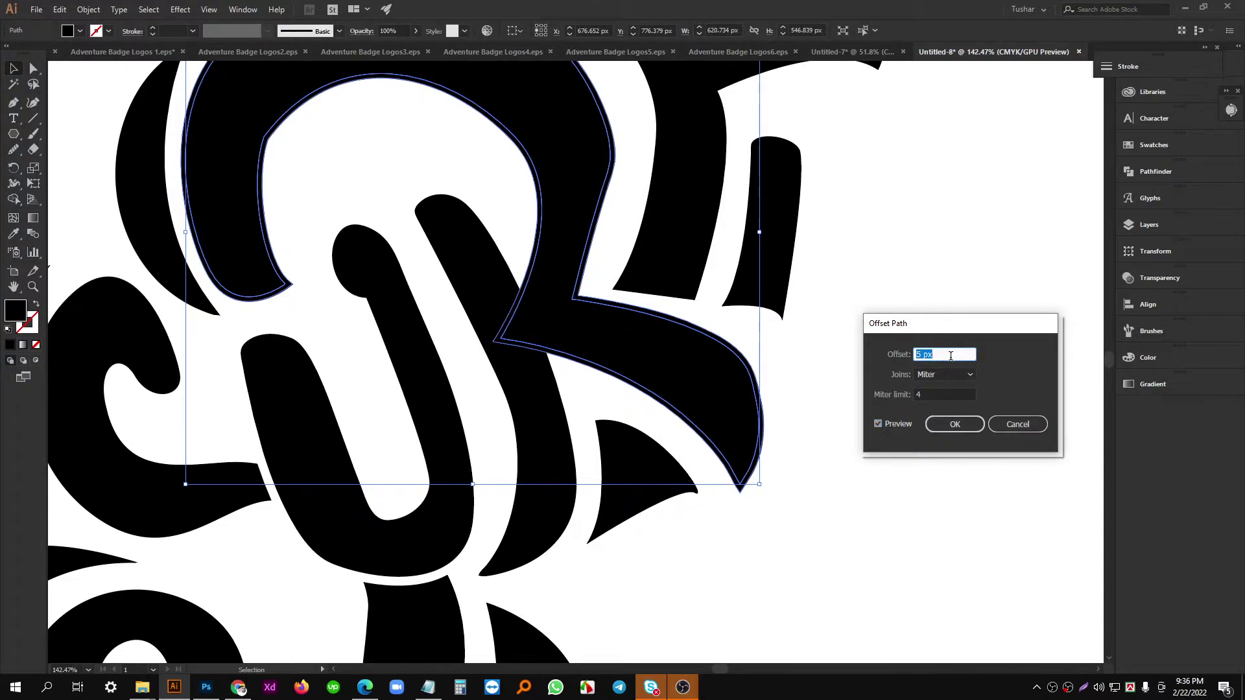
pyautogui.click(974, 423)
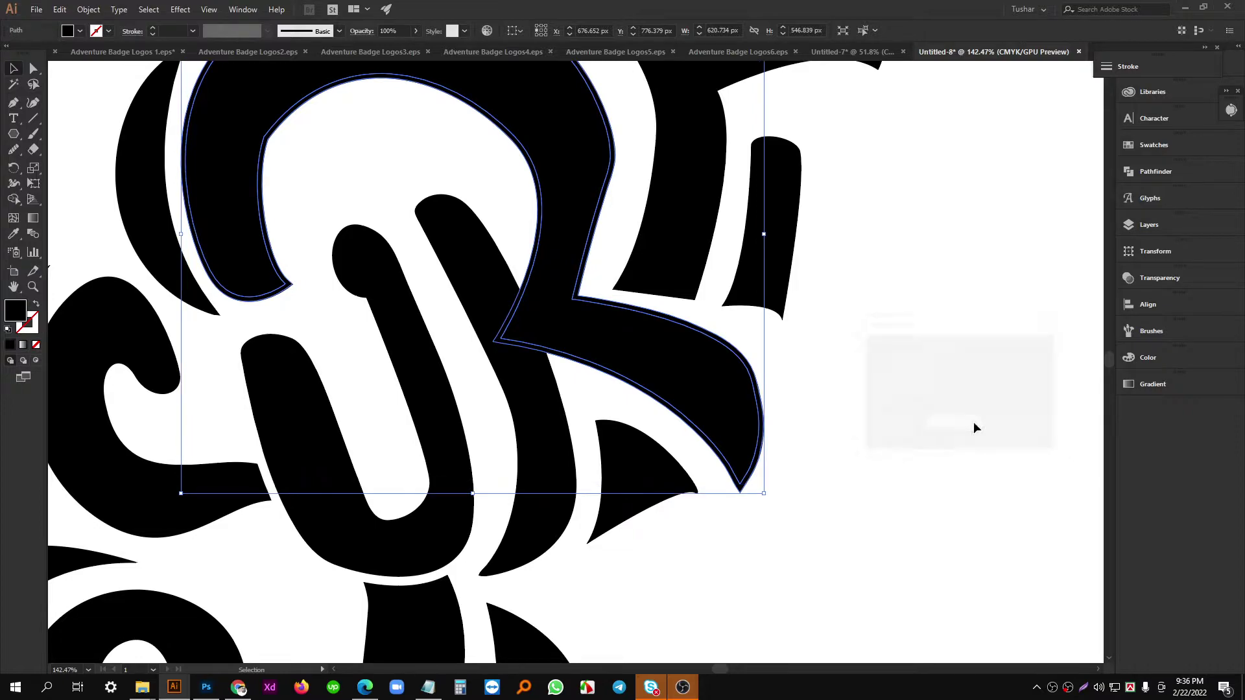
# Use Shape Builder on the R's stem and the bowl's offset outline to remove their overlap and the outline, leaving a gap at the crossing.
pyautogui.click(496, 272)
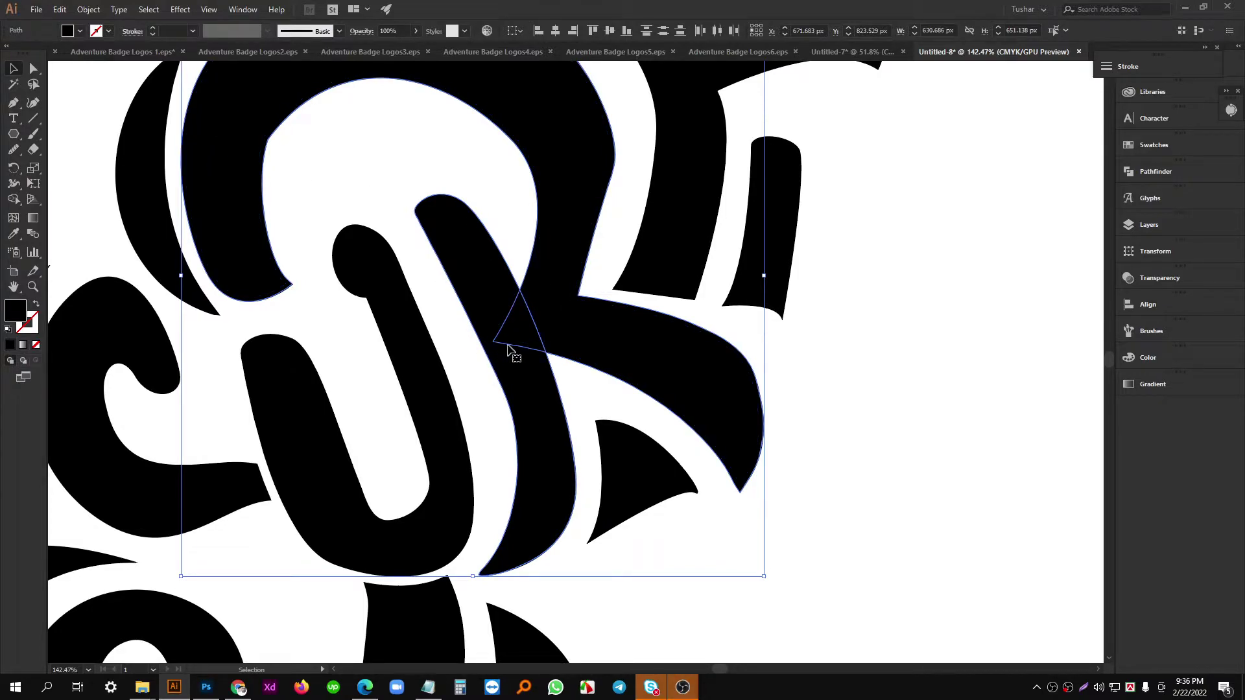
pyautogui.click(15, 200)
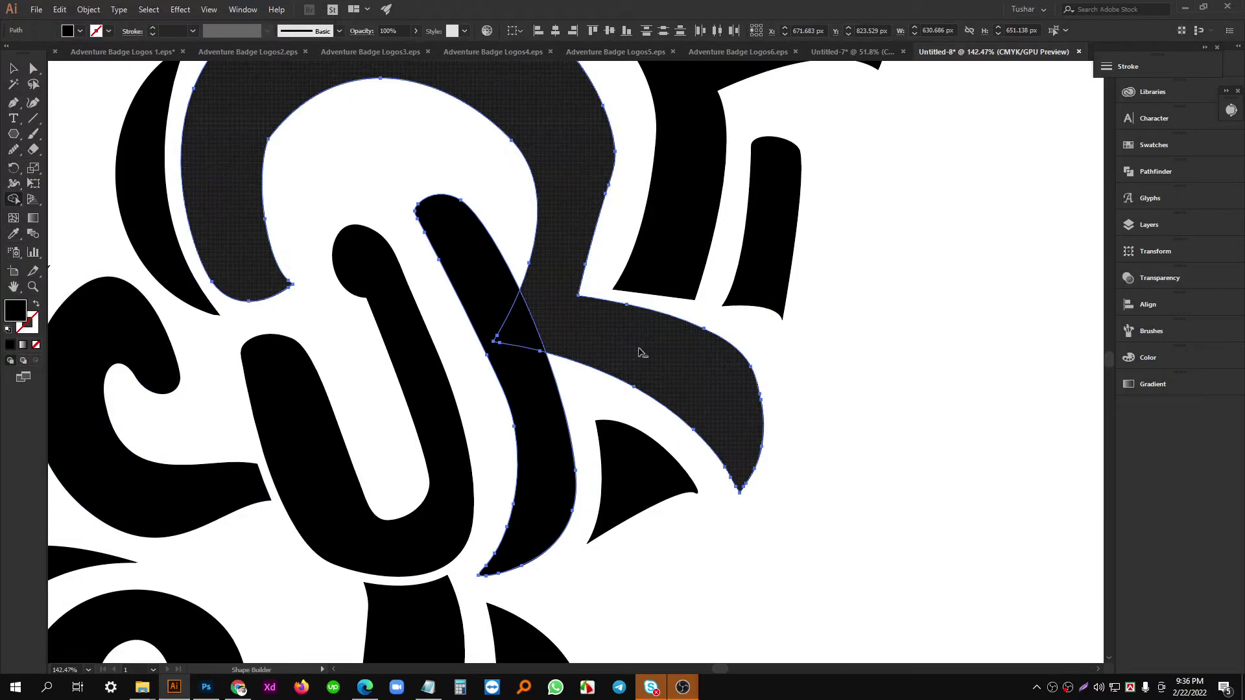
pyautogui.click(519, 329)
pyautogui.click(13, 68)
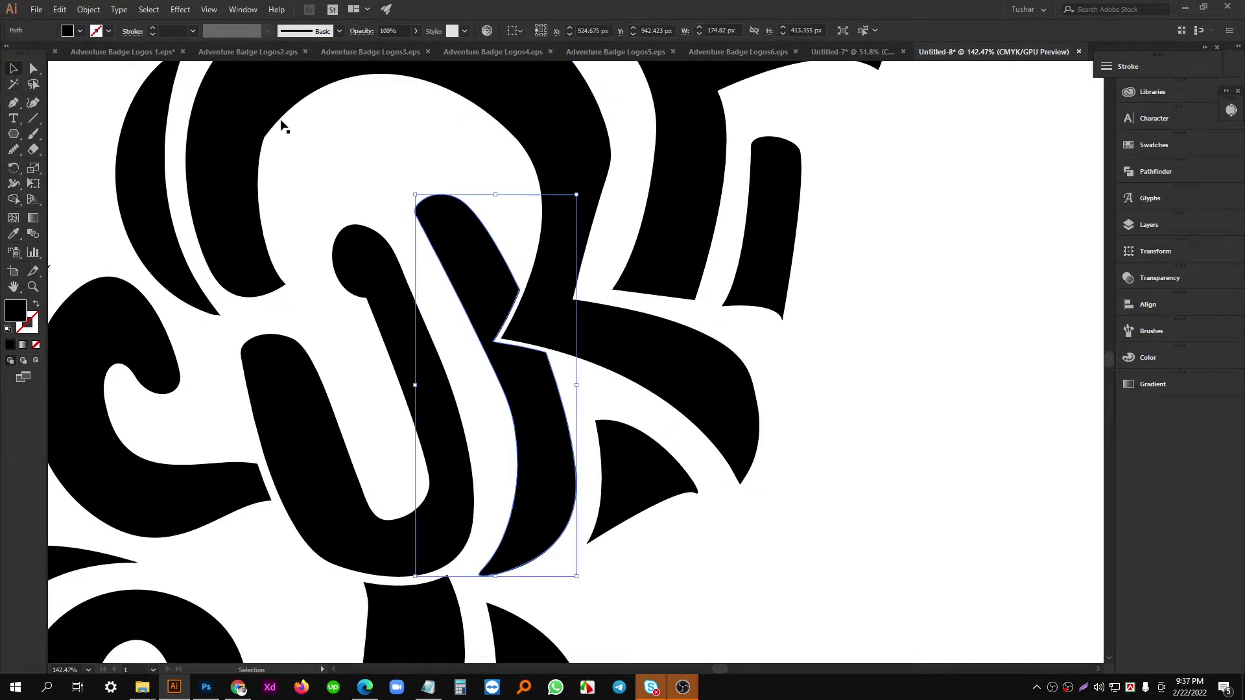
# Select the R's bowl-and-leg shape and smooth the kink in the bowl's upper inner edge with the Smooth tool.
pyautogui.click(289, 133)
pyautogui.moveTo(248, 106); pyautogui.dragTo(538, 242)
pyautogui.click(305, 201)
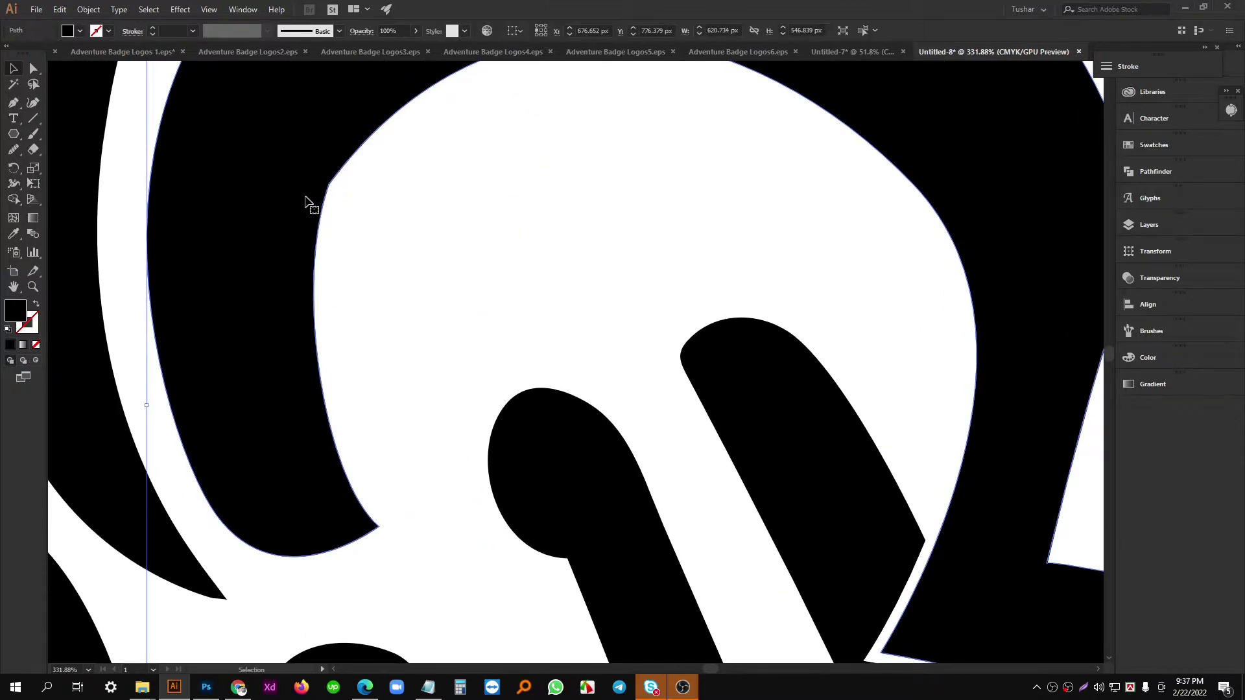
pyautogui.click(18, 151)
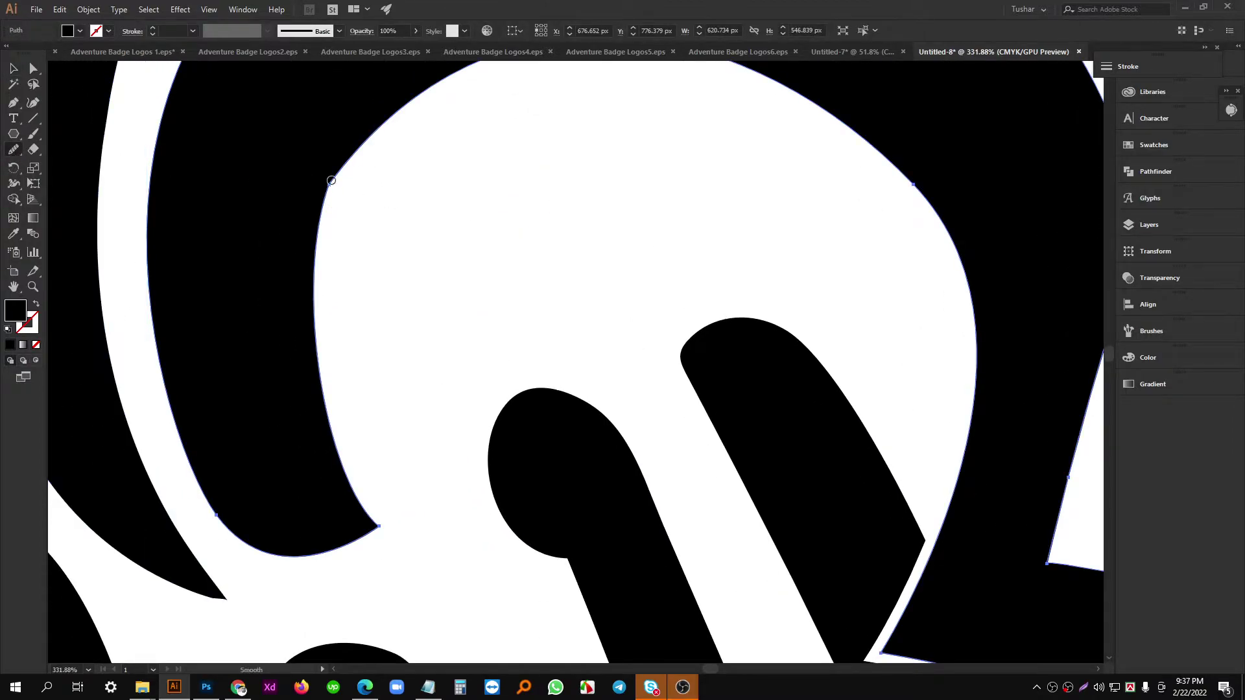
pyautogui.moveTo(331, 180); pyautogui.dragTo(390, 117)
pyautogui.moveTo(461, 135); pyautogui.dragTo(432, 183)
pyautogui.moveTo(290, 242)
pyautogui.mouseDown()
pyautogui.moveTo(330, 188)
pyautogui.moveTo(293, 279)
pyautogui.mouseUp()
# Smooth the outer curve of the R's leg just above its pointed tip.
pyautogui.moveTo(634, 235); pyautogui.dragTo(511, 218)
pyautogui.moveTo(511, 218); pyautogui.dragTo(260, 244)
pyautogui.moveTo(687, 370); pyautogui.dragTo(528, 307)
pyautogui.moveTo(525, 309); pyautogui.dragTo(561, 320)
pyautogui.moveTo(716, 365); pyautogui.dragTo(635, 349)
pyautogui.moveTo(636, 349); pyautogui.dragTo(755, 412)
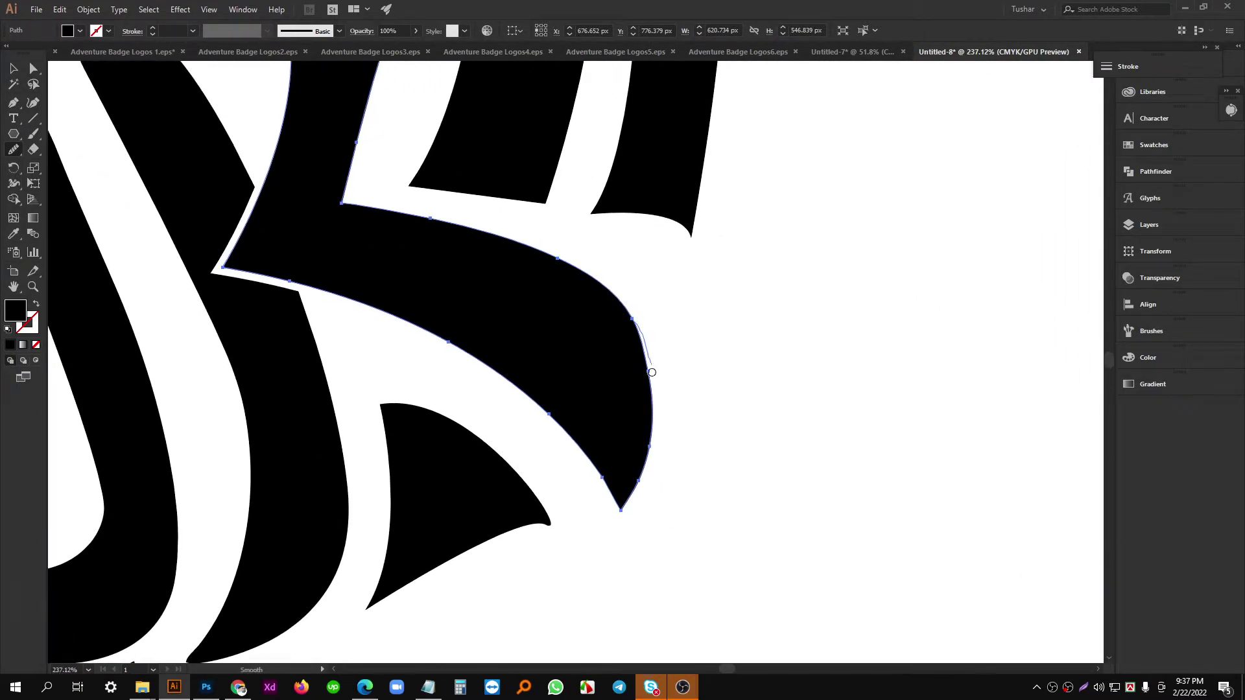
pyautogui.moveTo(652, 373); pyautogui.dragTo(652, 376)
# Select the F and smooth its sharp upper-left corner and the tip of its upper arm.
pyautogui.click(15, 70)
pyautogui.click(912, 272)
pyautogui.moveTo(892, 264); pyautogui.dragTo(649, 260)
pyautogui.moveTo(805, 258); pyautogui.dragTo(655, 271)
pyautogui.moveTo(523, 245); pyautogui.dragTo(559, 266)
pyautogui.click(550, 275)
pyautogui.click(15, 150)
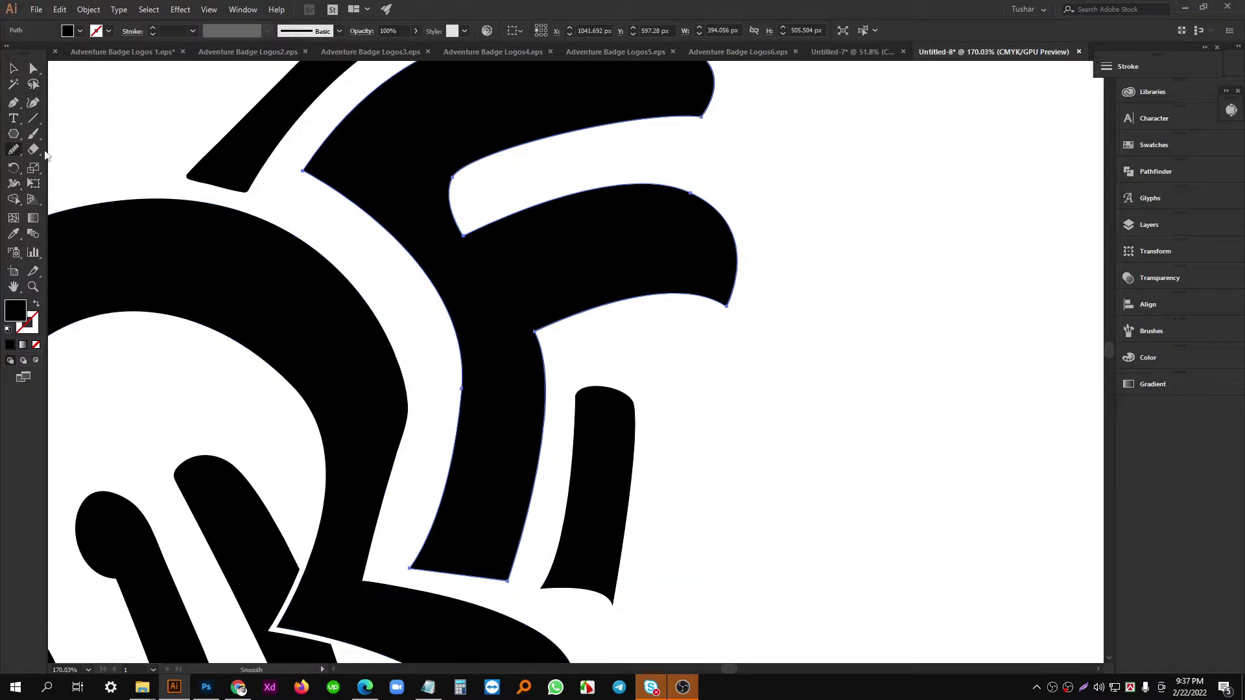
pyautogui.scroll(1, 510, 157)
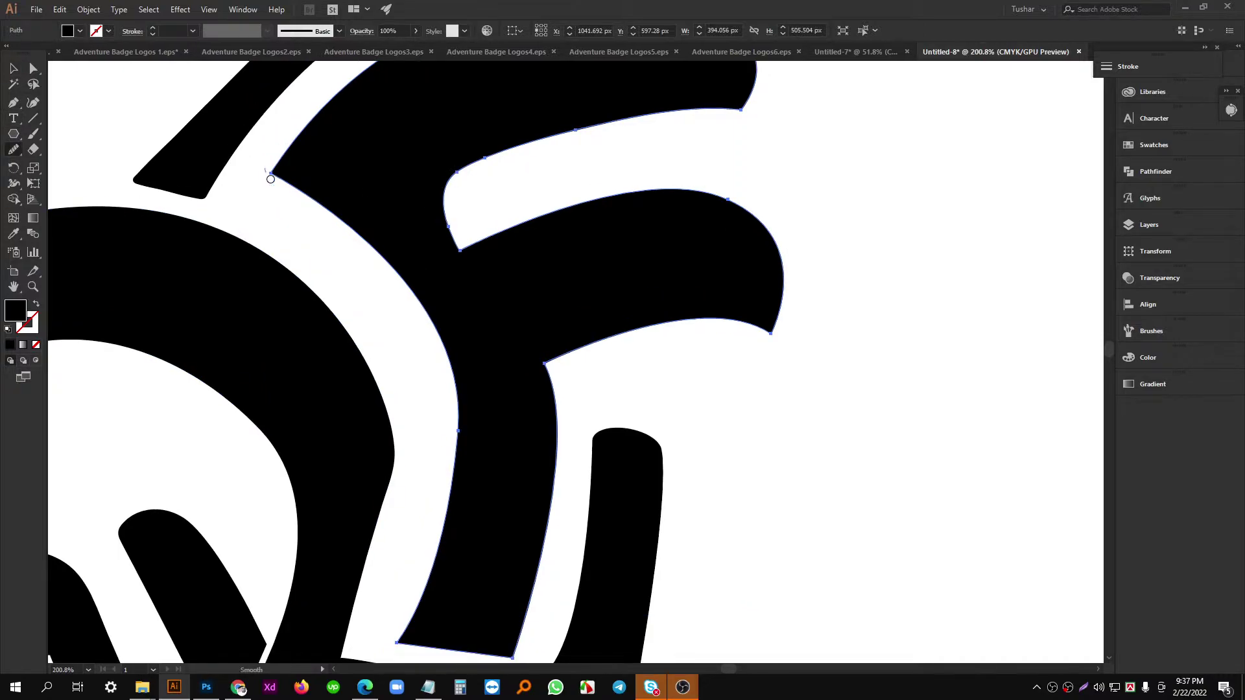
pyautogui.moveTo(271, 179)
pyautogui.mouseDown()
pyautogui.moveTo(279, 166)
pyautogui.moveTo(280, 176)
pyautogui.mouseUp()
pyautogui.moveTo(702, 206); pyautogui.dragTo(633, 359)
pyautogui.moveTo(673, 254); pyautogui.dragTo(669, 267)
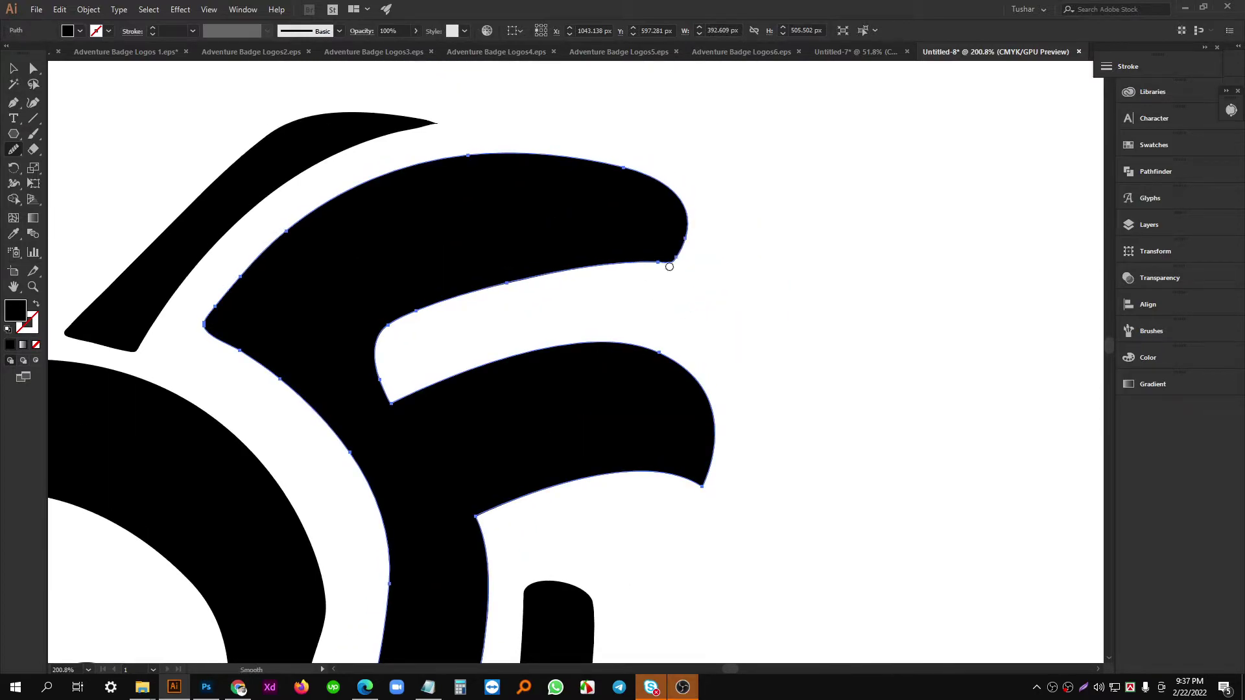
# Round the F's notch between its two arms and the inner corner where the lower arm meets the stem.
pyautogui.moveTo(612, 295); pyautogui.dragTo(604, 300)
pyautogui.moveTo(416, 369); pyautogui.dragTo(403, 294)
pyautogui.moveTo(380, 336)
pyautogui.mouseDown()
pyautogui.moveTo(422, 313)
pyautogui.moveTo(397, 324)
pyautogui.mouseUp()
pyautogui.moveTo(640, 312); pyautogui.dragTo(640, 244)
pyautogui.moveTo(702, 340); pyautogui.dragTo(678, 361)
pyautogui.moveTo(451, 377)
pyautogui.mouseDown()
pyautogui.moveTo(478, 282)
pyautogui.moveTo(495, 353)
pyautogui.mouseUp()
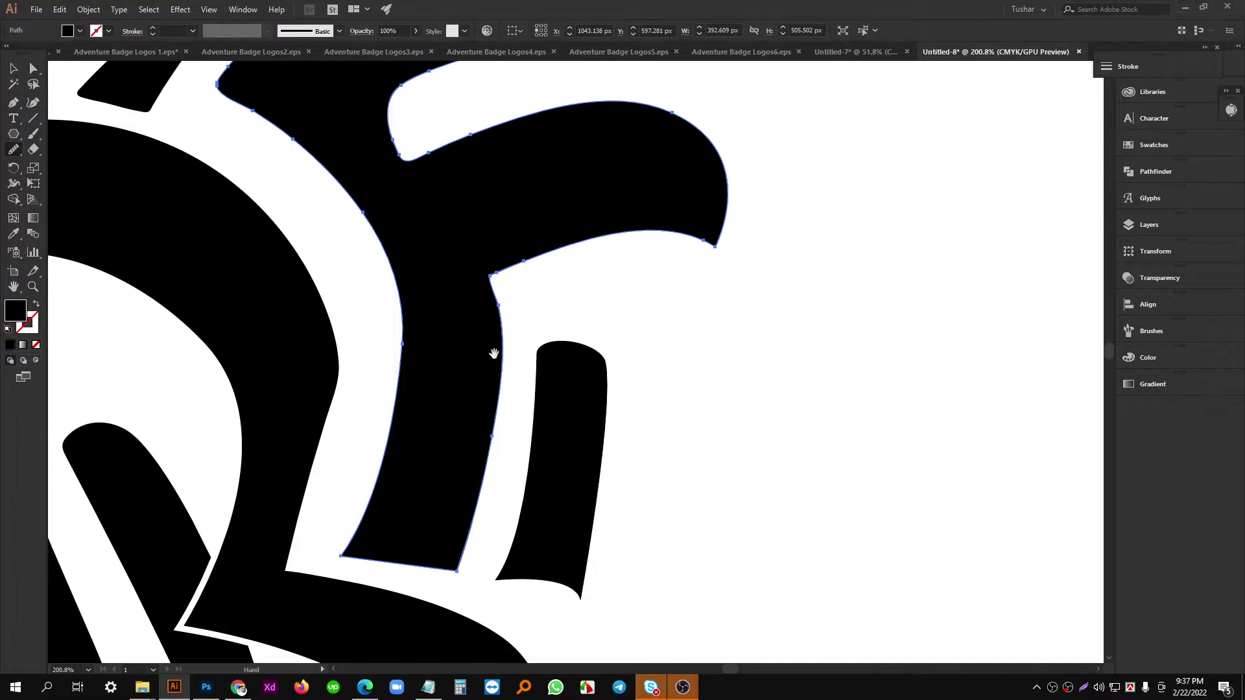
pyautogui.scroll(-3, 495, 337)
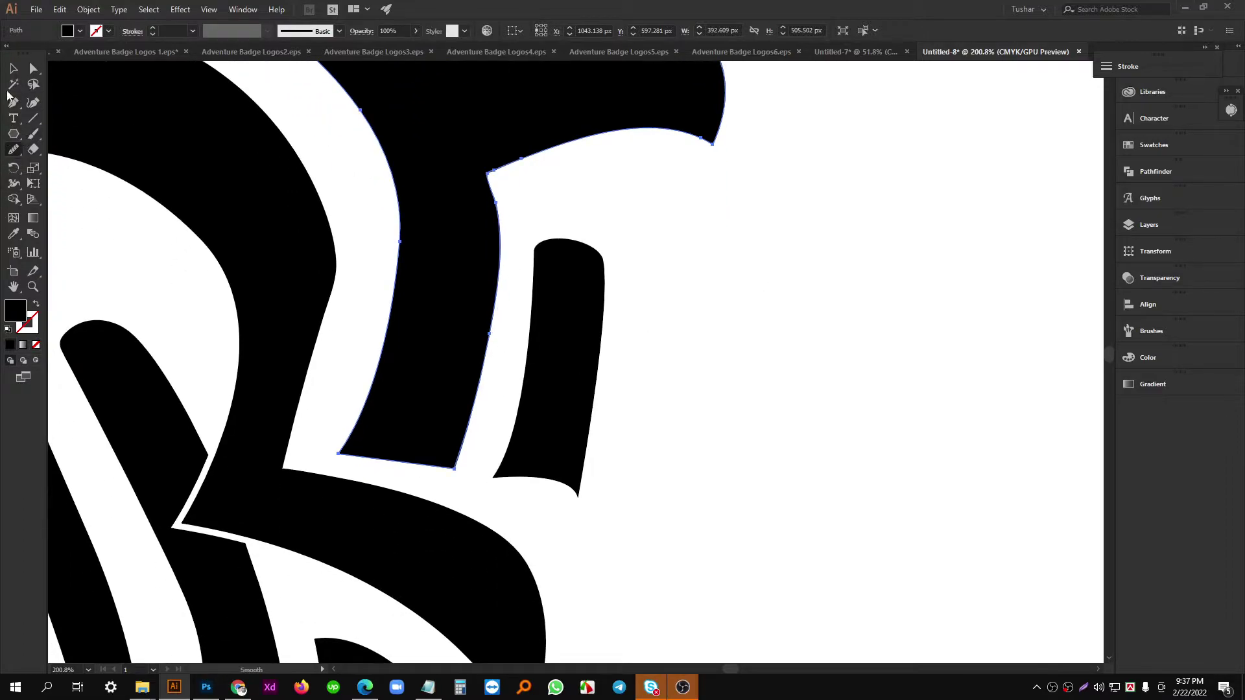
# Select the short accent bar beside the F's stem, soften its two pointed lower corners, and deselect it.
pyautogui.click(13, 69)
pyautogui.click(565, 307)
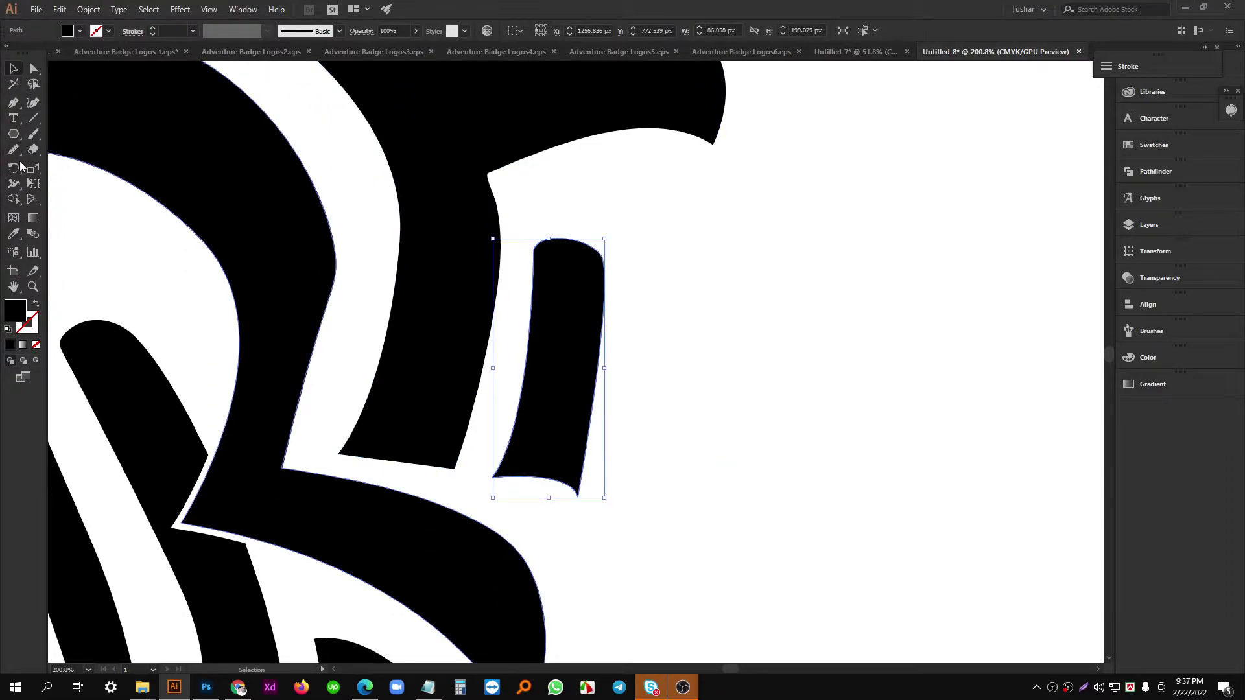
pyautogui.click(14, 149)
pyautogui.moveTo(581, 500)
pyautogui.mouseDown()
pyautogui.moveTo(564, 503)
pyautogui.moveTo(571, 511)
pyautogui.mouseUp()
pyautogui.moveTo(495, 476); pyautogui.dragTo(512, 483)
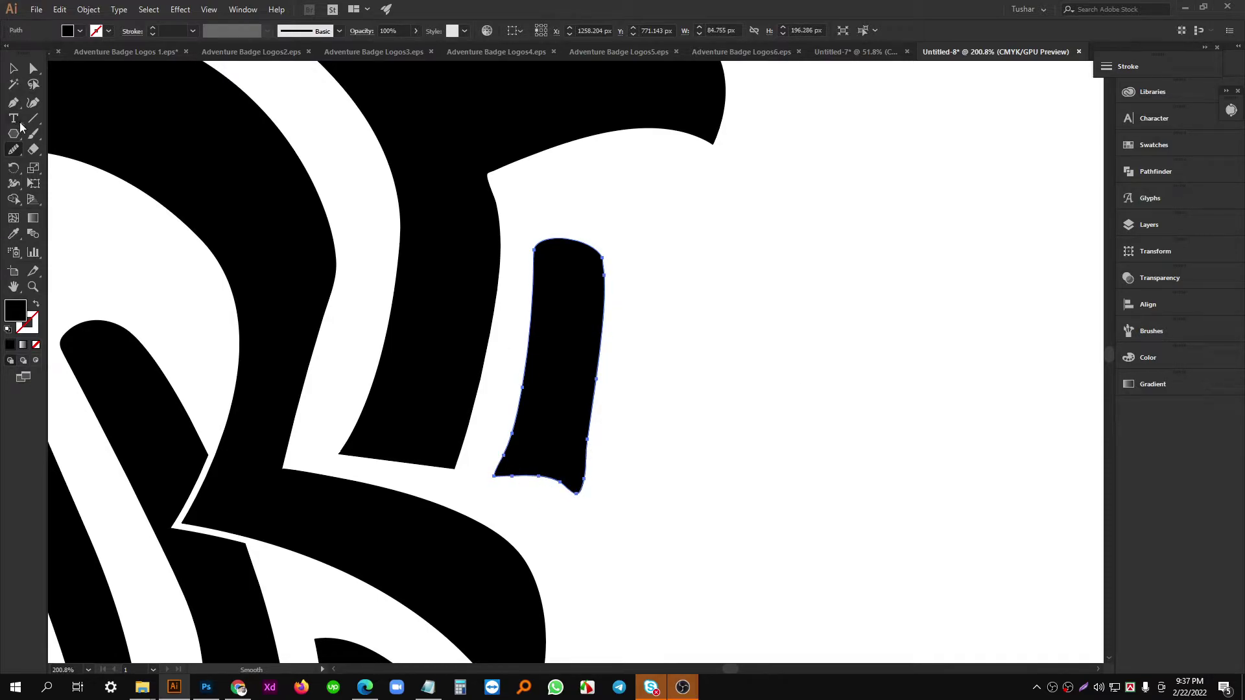
pyautogui.press('v')
pyautogui.click(817, 279)
pyautogui.moveTo(754, 302); pyautogui.dragTo(563, 345)
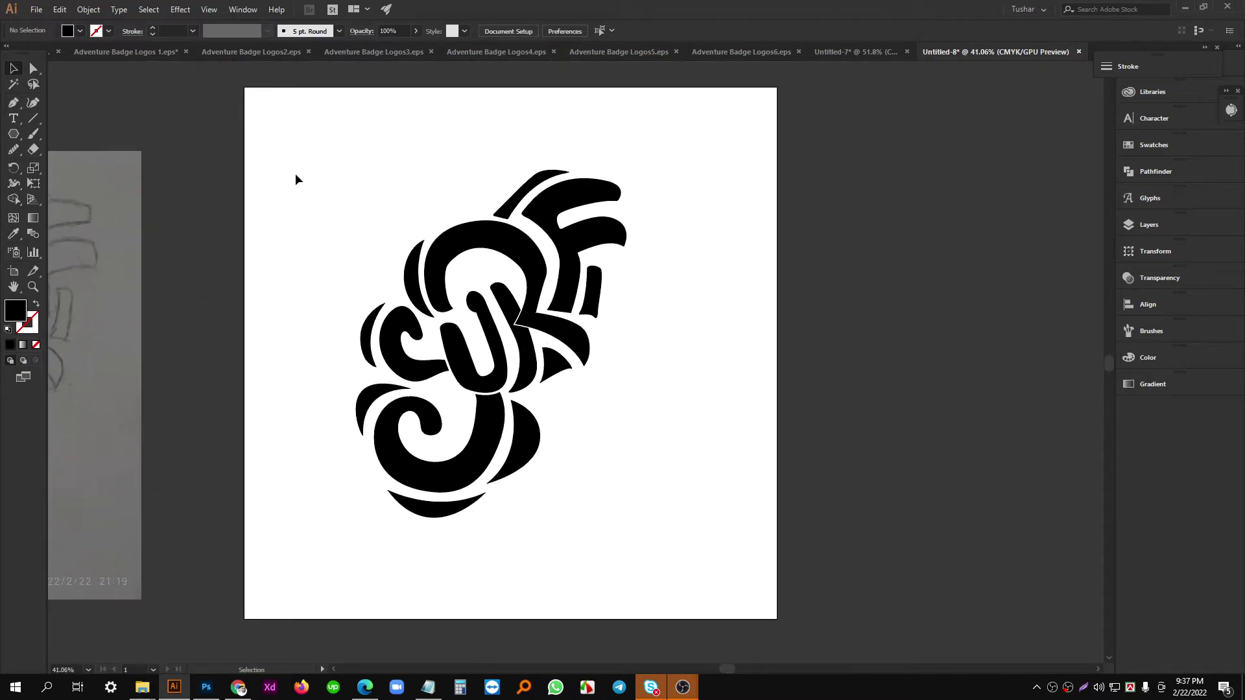
pyautogui.moveTo(295, 178); pyautogui.dragTo(767, 575)
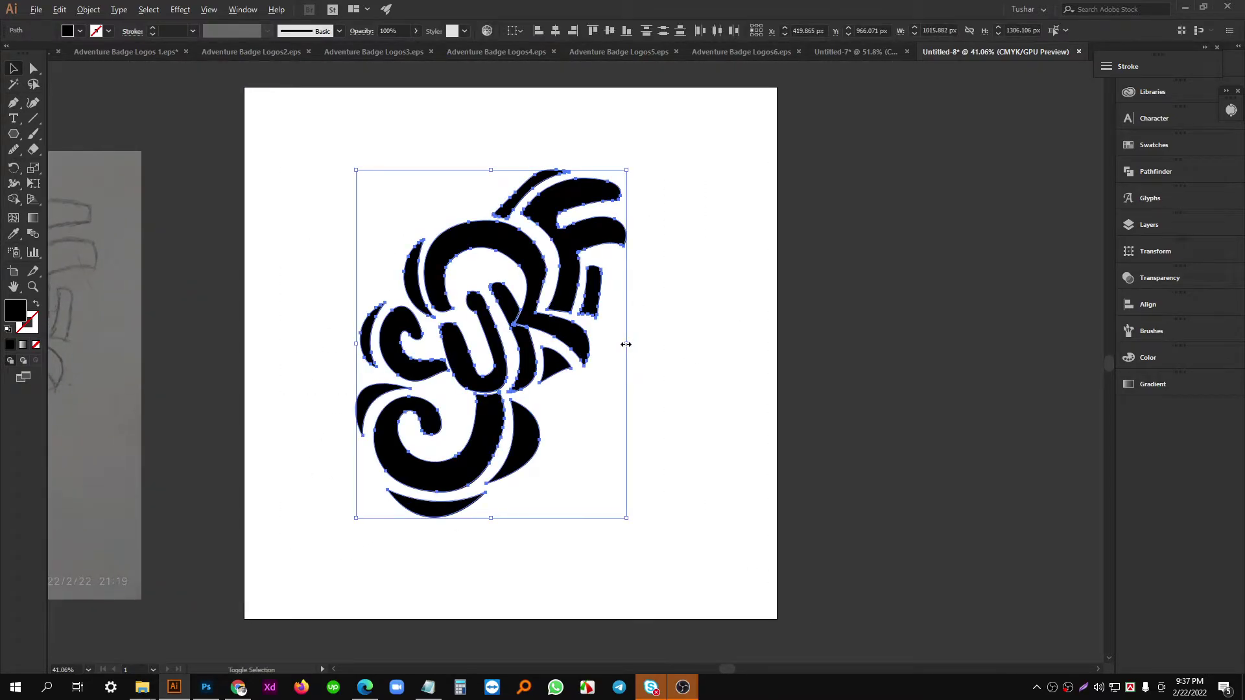
pyautogui.moveTo(625, 345); pyautogui.dragTo(602, 344)
pyautogui.click(731, 347)
pyautogui.moveTo(245, 214); pyautogui.dragTo(676, 402)
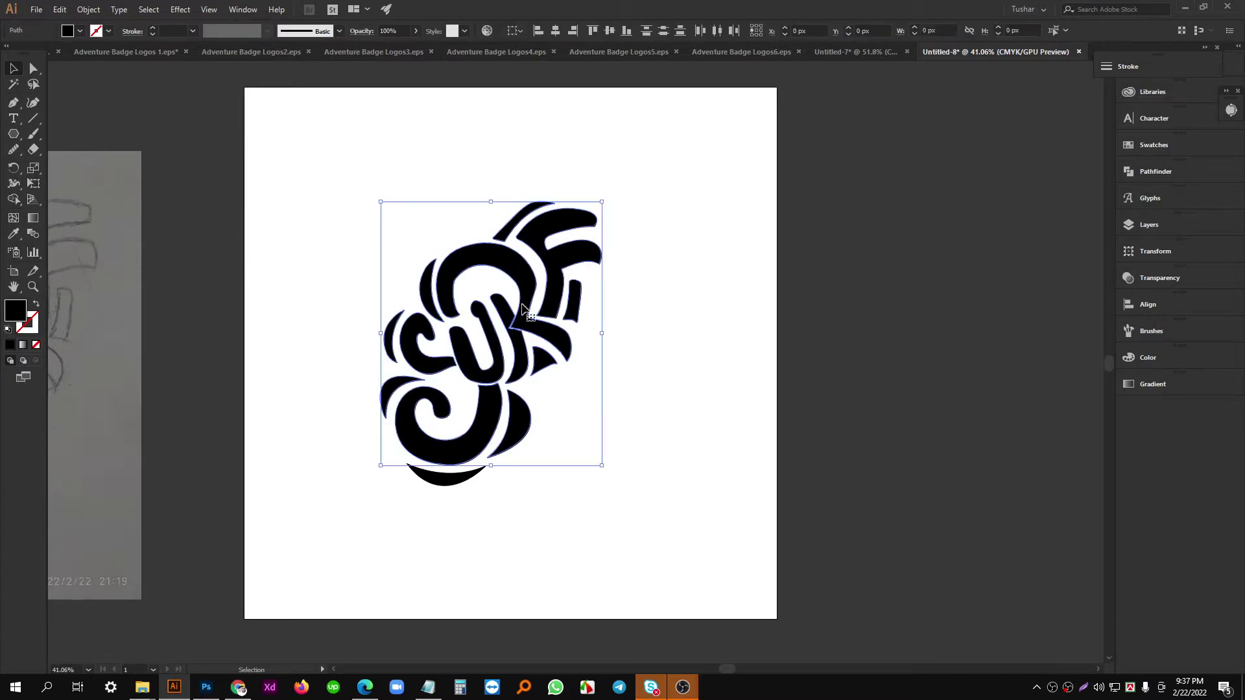
pyautogui.moveTo(527, 271); pyautogui.dragTo(540, 266)
pyautogui.hotkey('ctrl', 'z')
# Enlarge the whole logo from its centre to about 1112 × 1430 px and group all its shapes.
pyautogui.click(725, 407)
pyautogui.moveTo(289, 183); pyautogui.dragTo(678, 535)
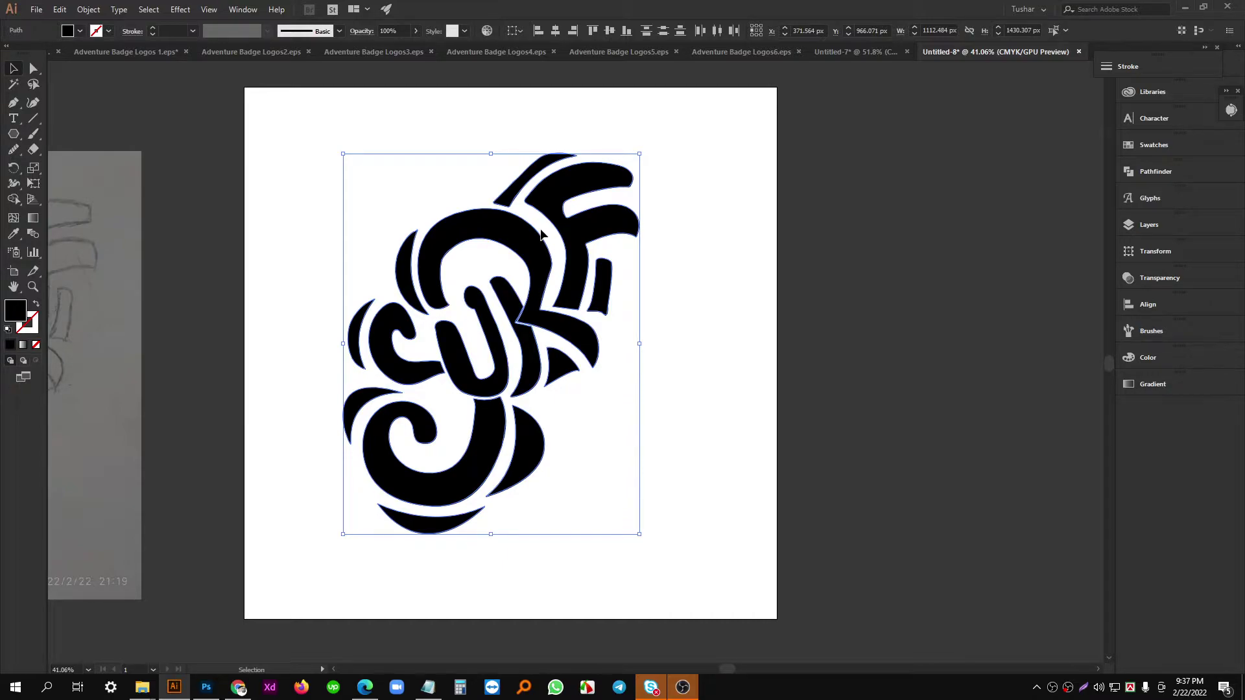
pyautogui.rightClick(541, 230)
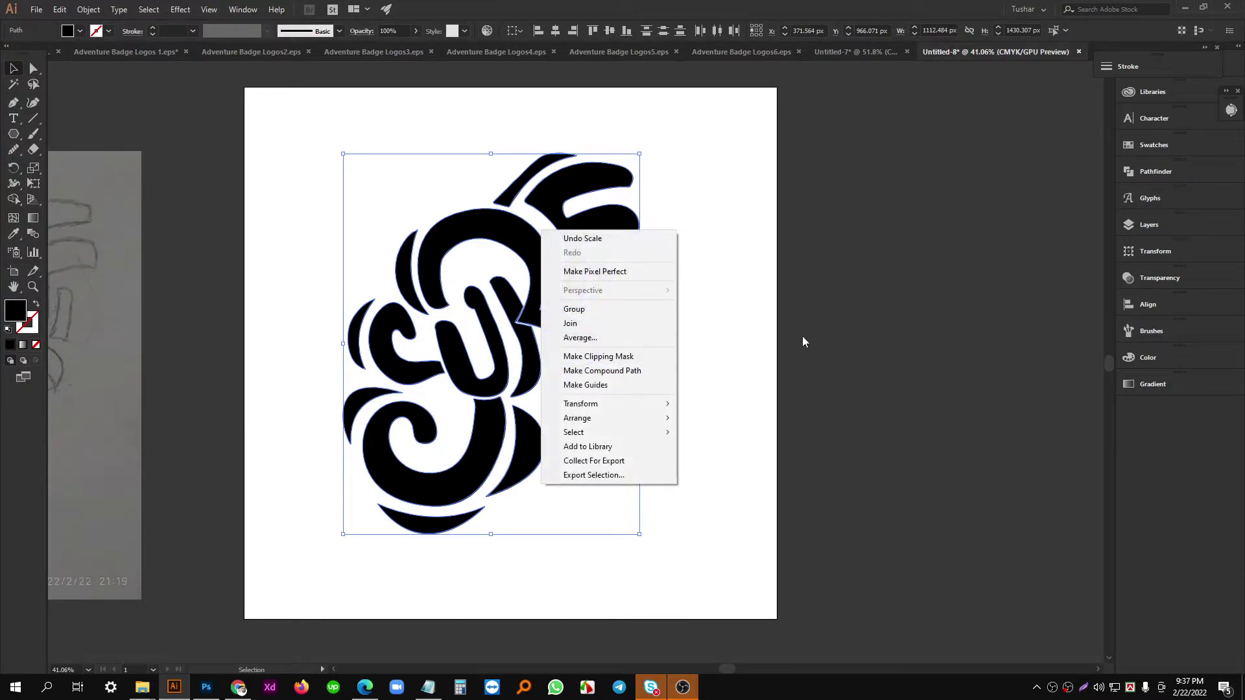
pyautogui.click(840, 324)
pyautogui.moveTo(246, 196); pyautogui.dragTo(778, 503)
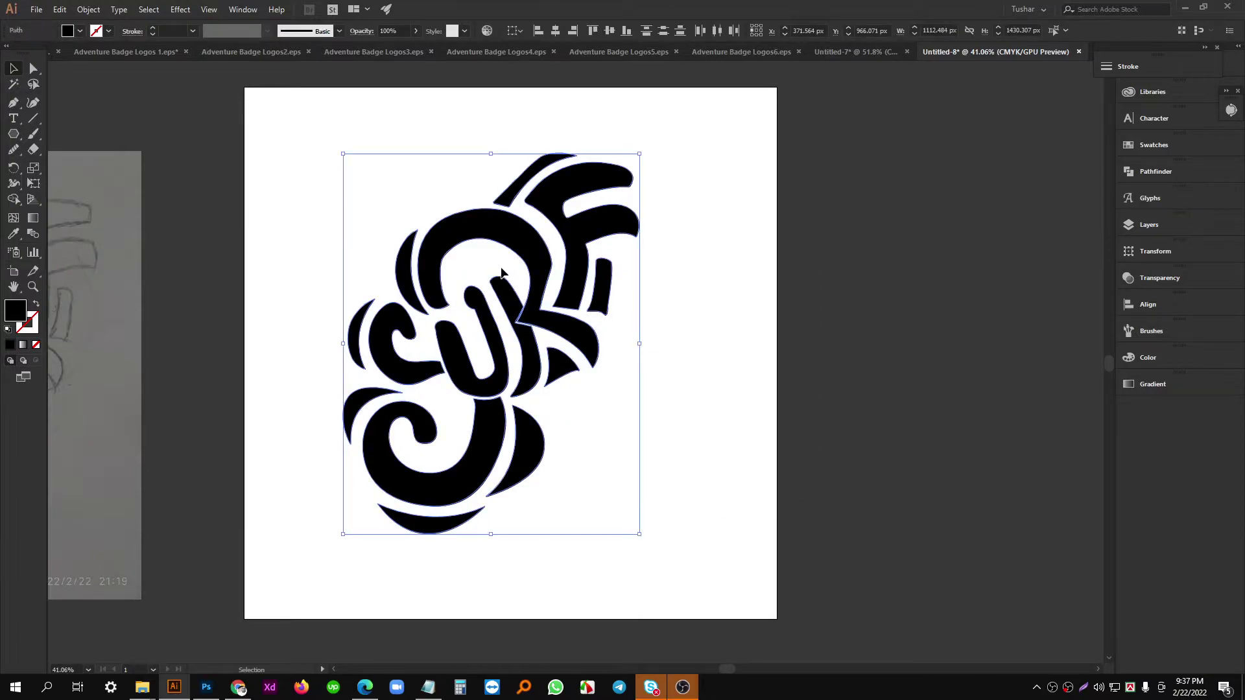
pyautogui.rightClick(503, 269)
pyautogui.click(564, 346)
pyautogui.click(344, 269)
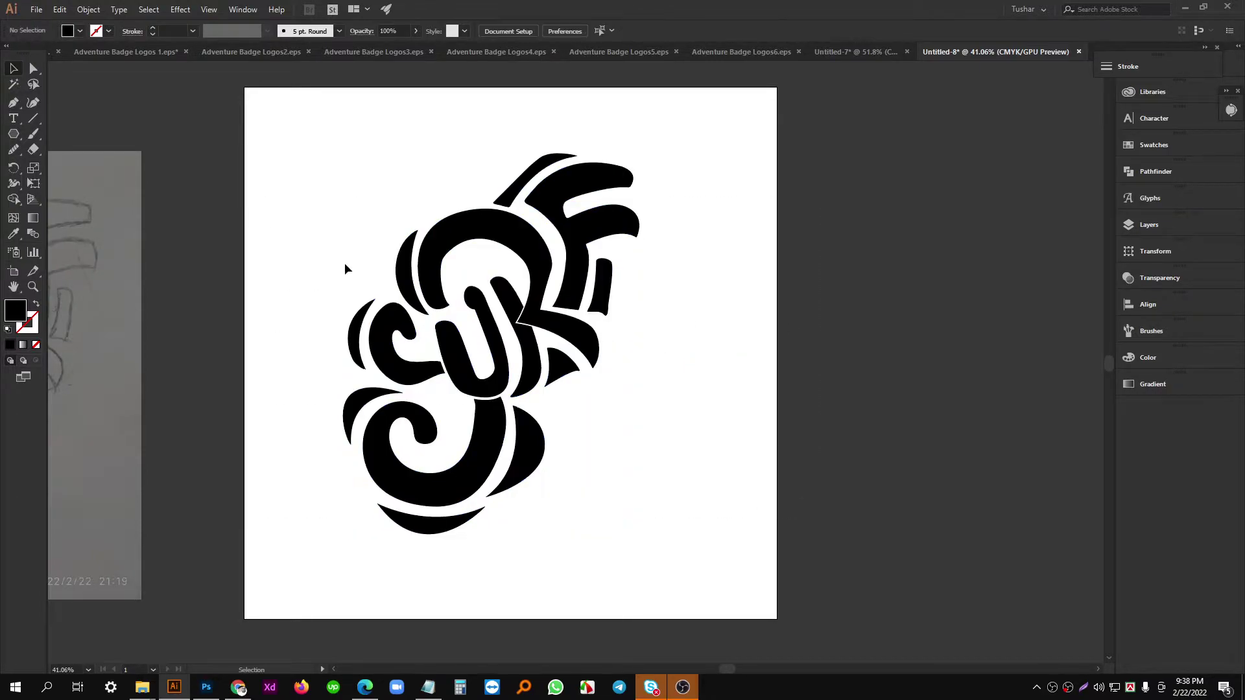
# Inspect the finished lettering up close and compare it with the original pencil sketch beside the artboard.
pyautogui.click(575, 370)
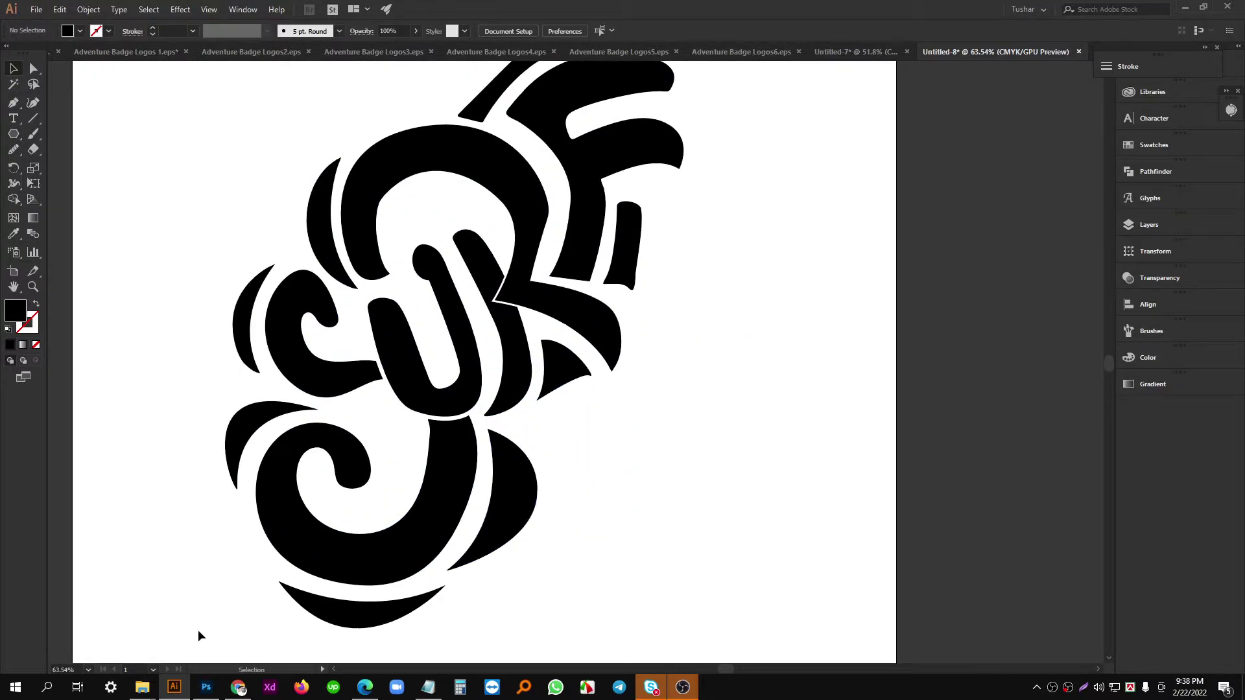
pyautogui.keyDown('ctrl'); pyautogui.keyDown('alt'); pyautogui.click(597, 363); pyautogui.keyUp('alt'); pyautogui.keyUp('ctrl')
pyautogui.moveTo(615, 377); pyautogui.dragTo(765, 366)
pyautogui.keyDown('ctrl'); pyautogui.keyDown('alt'); pyautogui.click(648, 384); pyautogui.keyUp('alt'); pyautogui.keyUp('ctrl')
pyautogui.moveTo(458, 344); pyautogui.dragTo(652, 284)
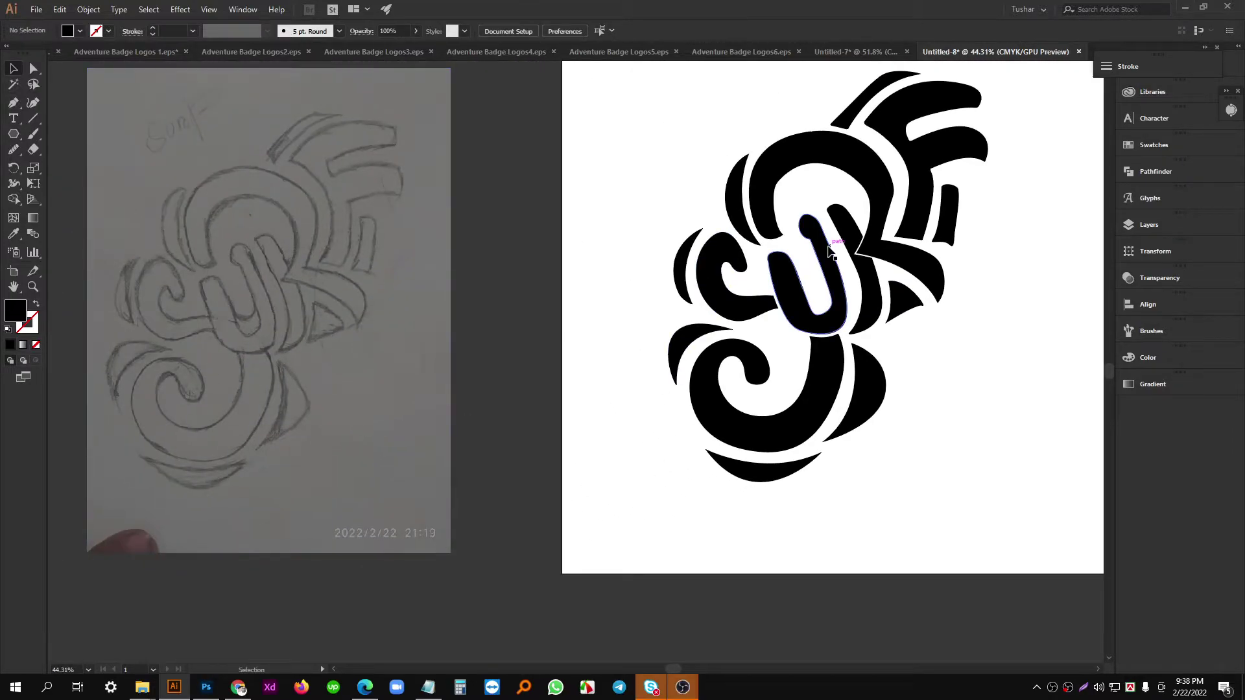
pyautogui.moveTo(905, 300); pyautogui.dragTo(719, 321)
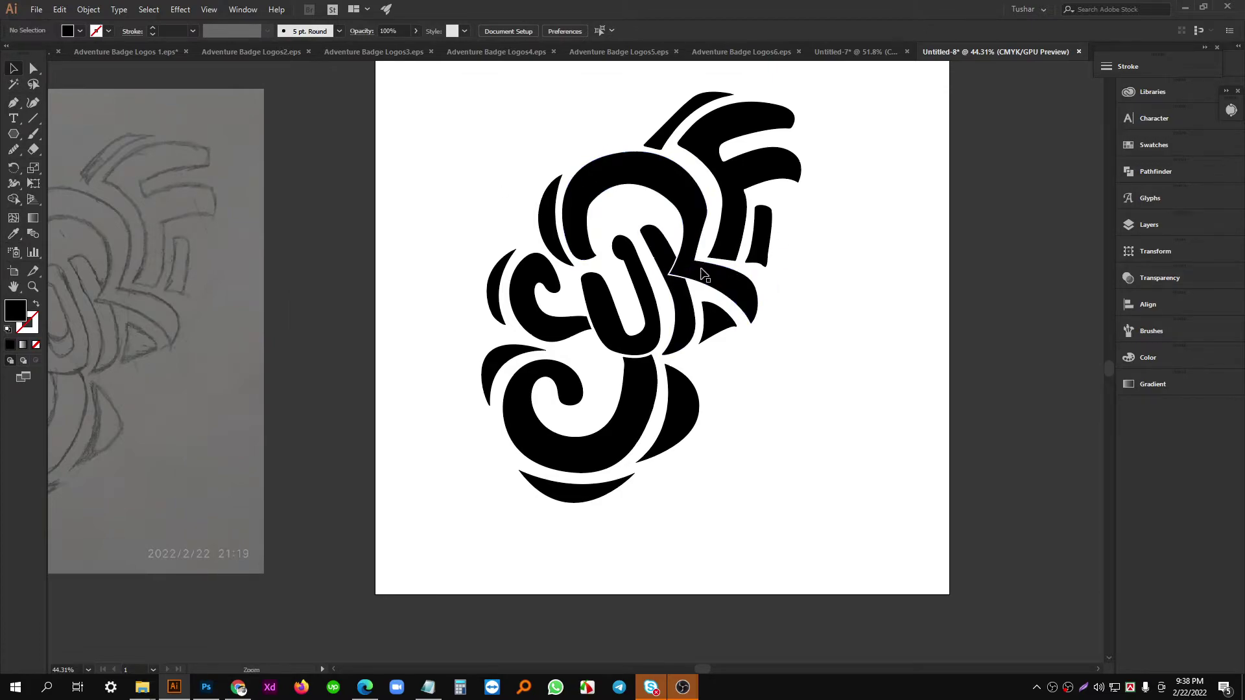
# Switch to Chrome and browse the related lettering and logo pins on the open Pinterest page.
pyautogui.click(236, 685)
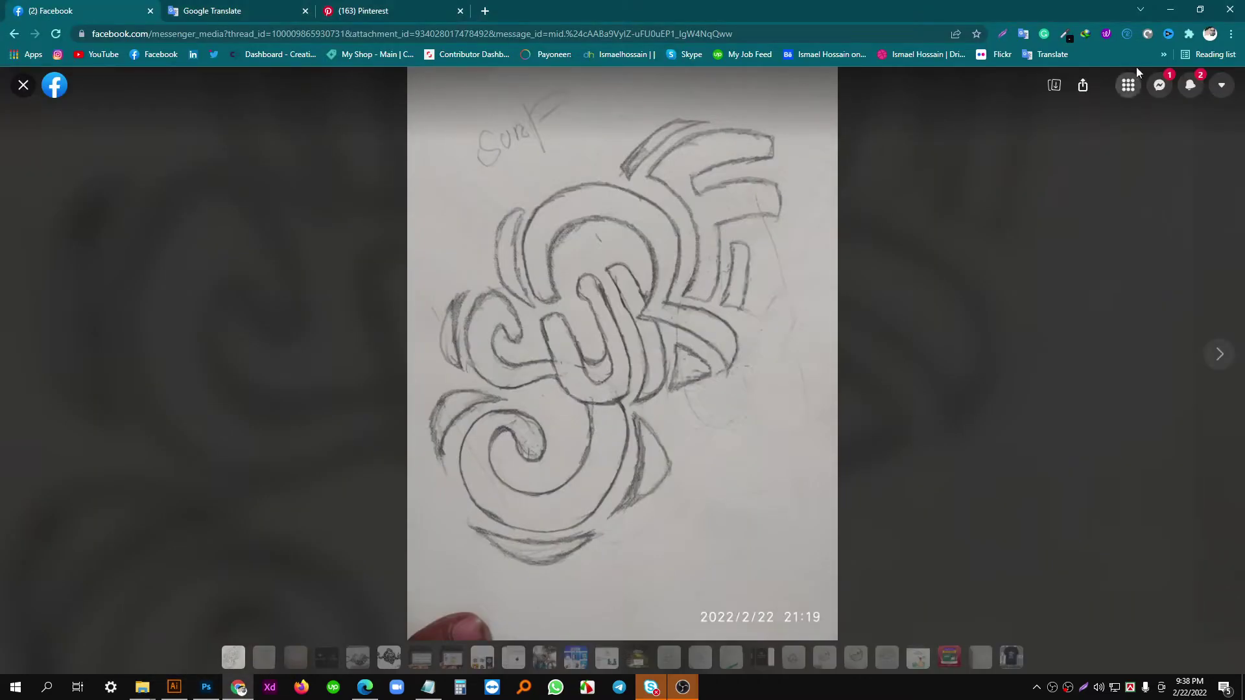
pyautogui.click(441, 6)
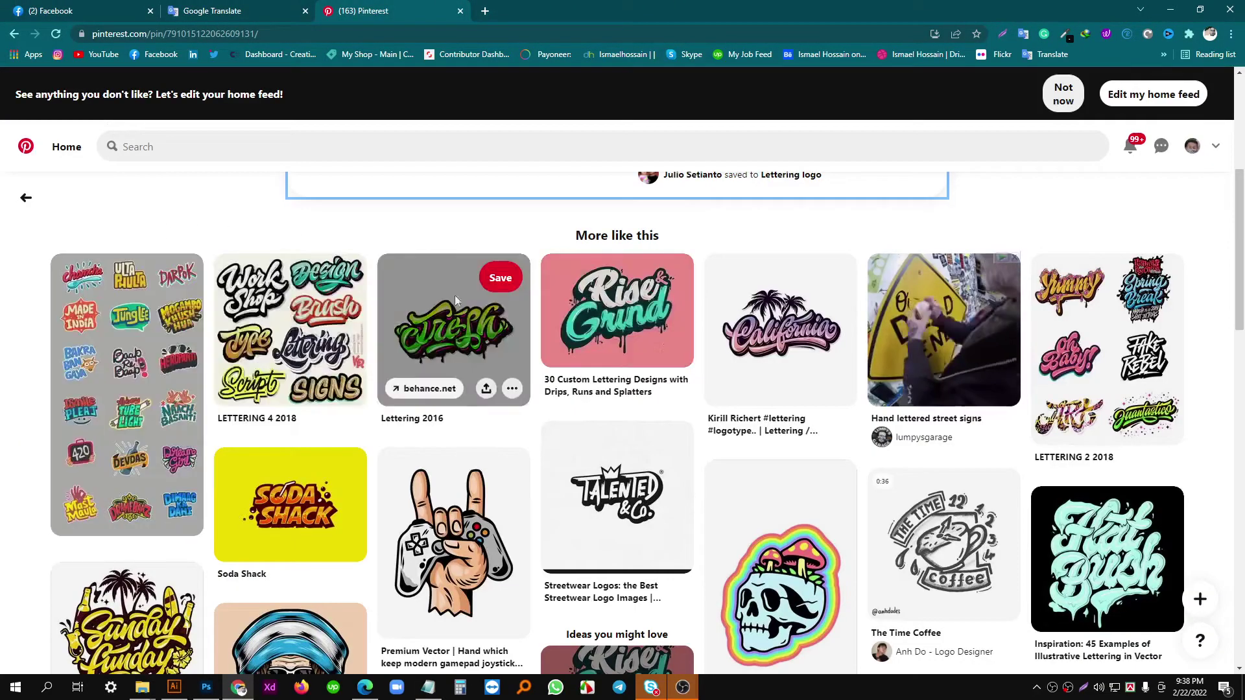
pyautogui.scroll(-4, 446, 303)
pyautogui.scroll(-6, 446, 302)
pyautogui.scroll(11, 435, 346)
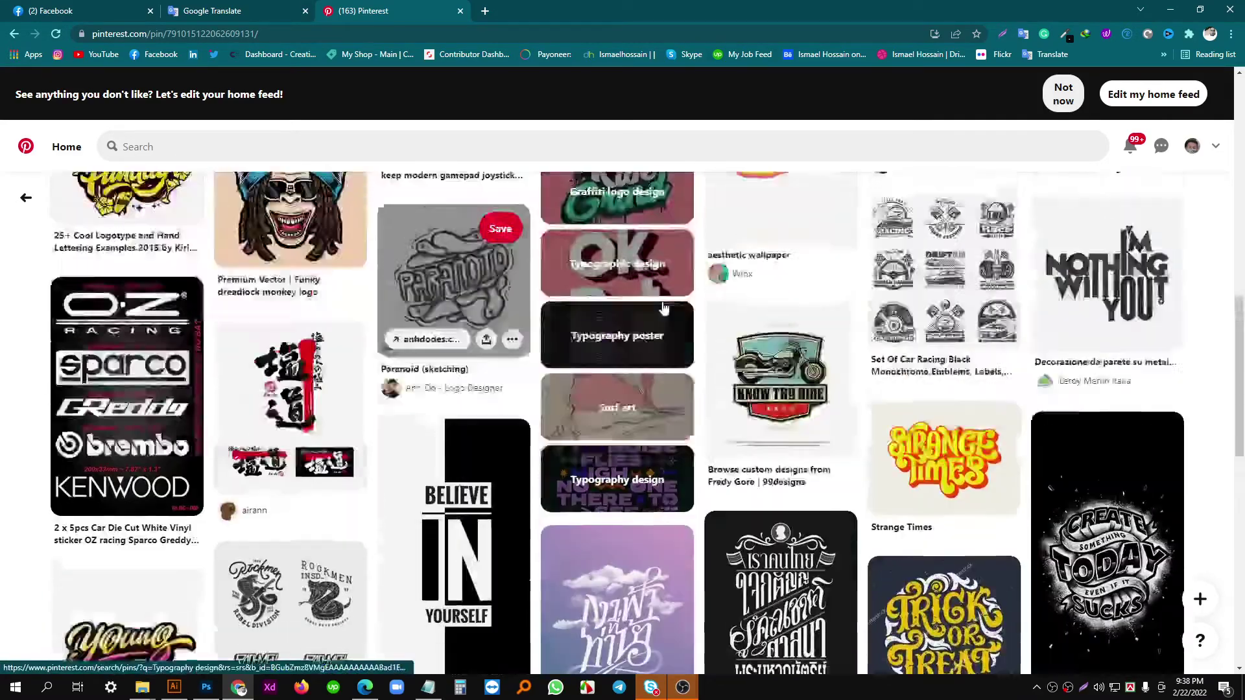
pyautogui.scroll(2, 435, 346)
pyautogui.scroll(-10, 439, 297)
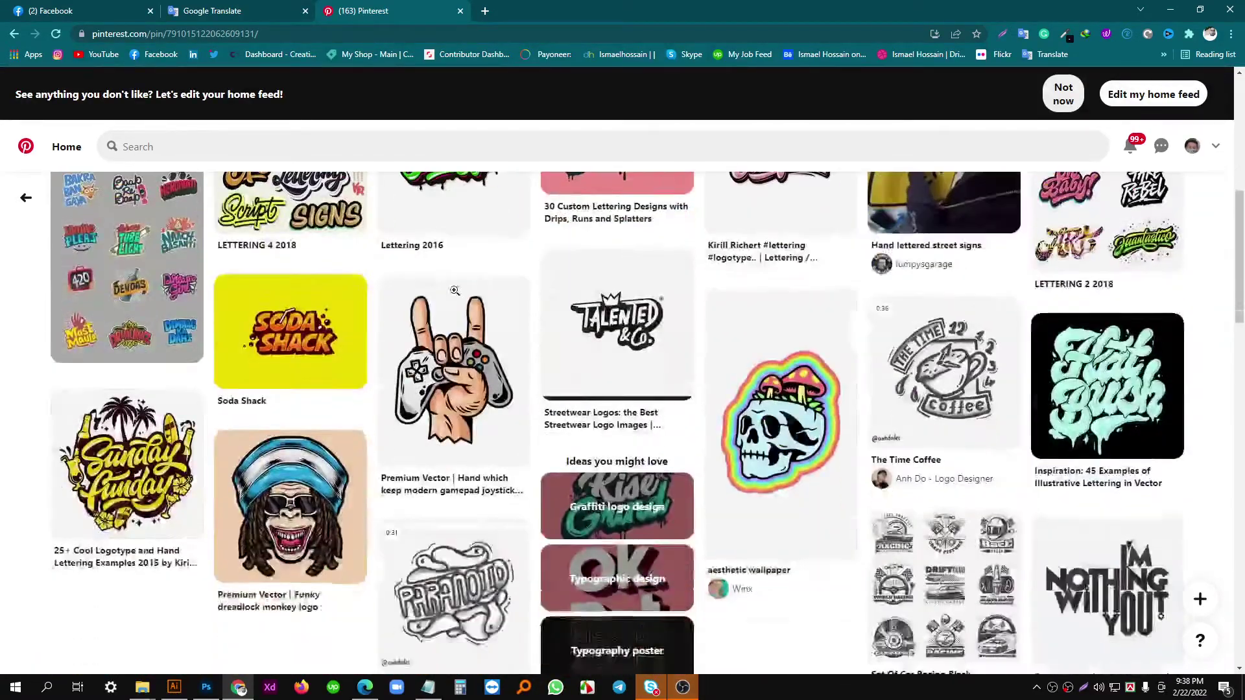
pyautogui.scroll(-10, 438, 297)
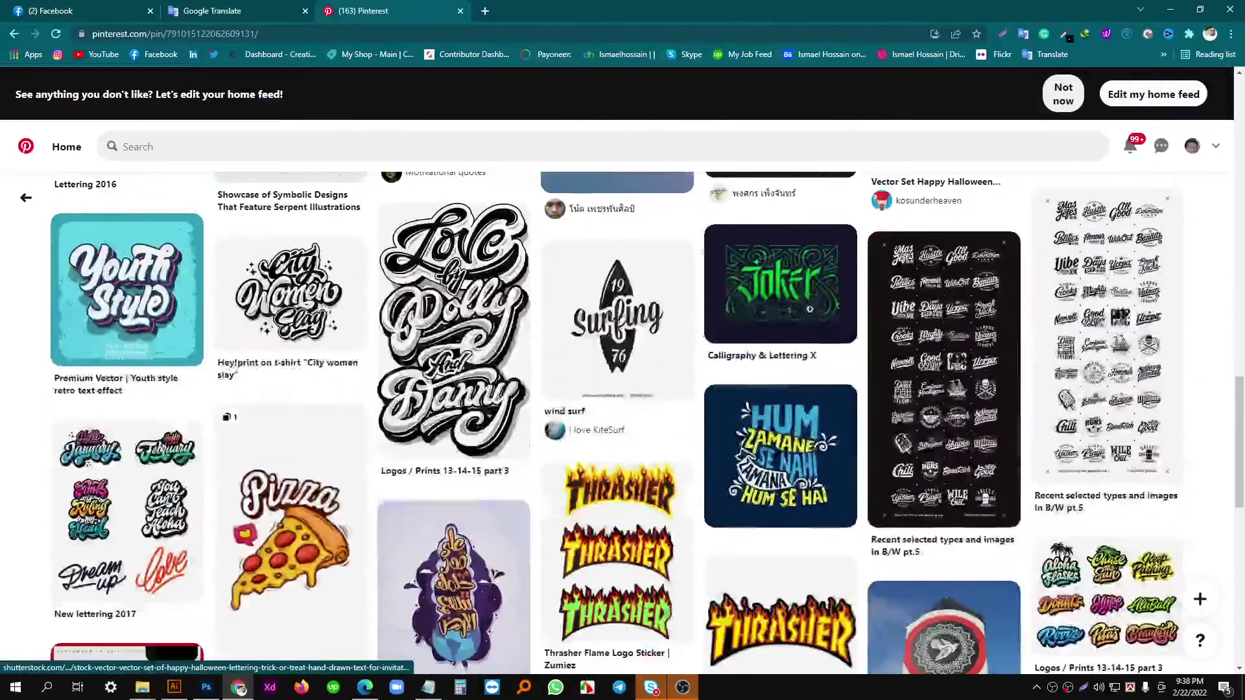
pyautogui.scroll(10, 691, 313)
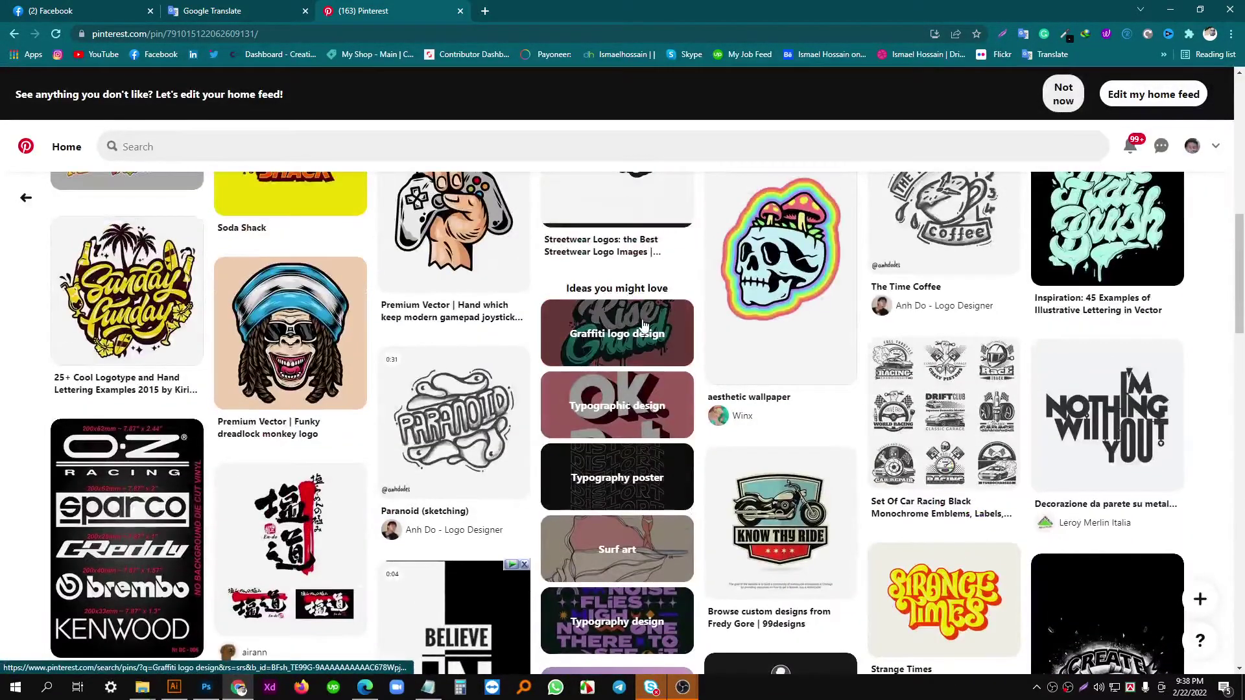
# Look through Pinterest's "Graffiti logo design" ideas, open the "its time for coffee project" pin and browse its similar designs.
pyautogui.click(644, 325)
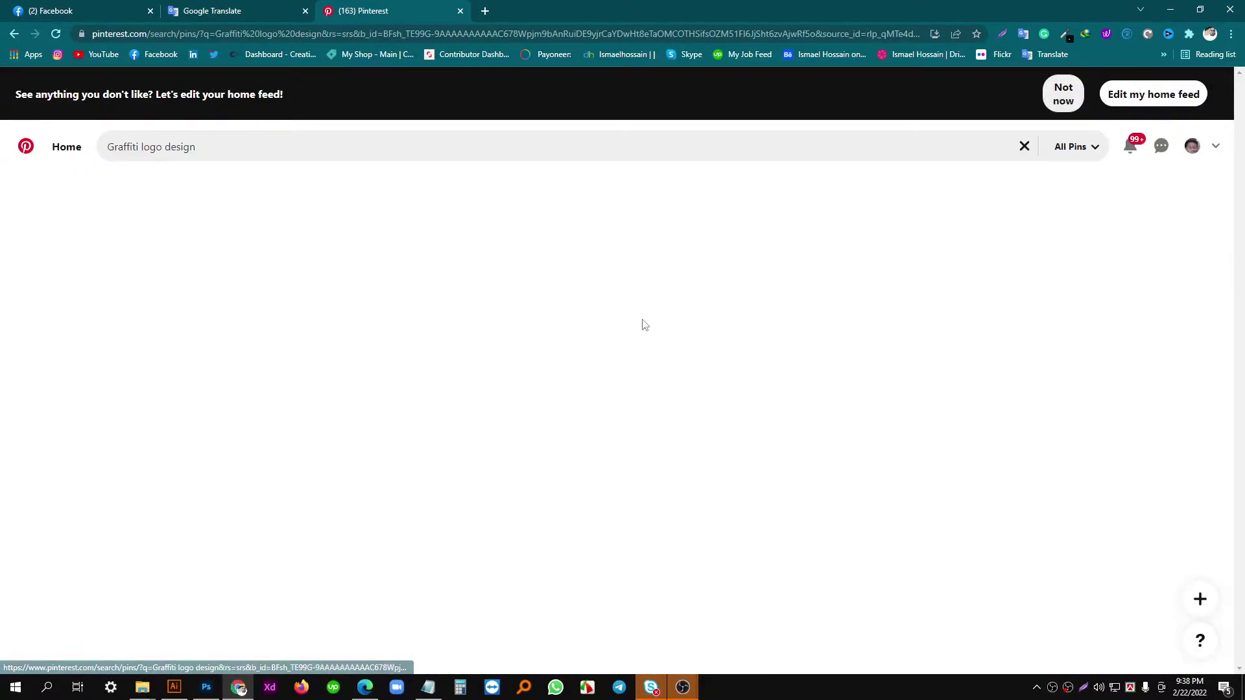
pyautogui.scroll(-5, 664, 452)
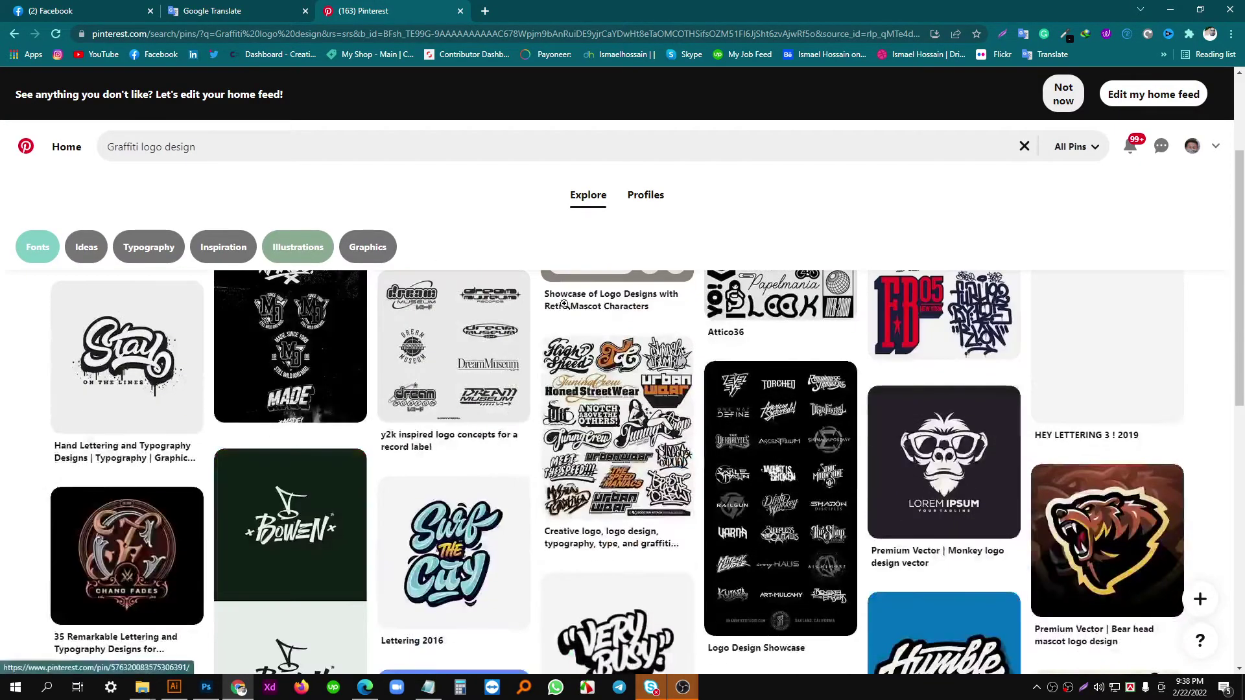
pyautogui.scroll(-5, 664, 452)
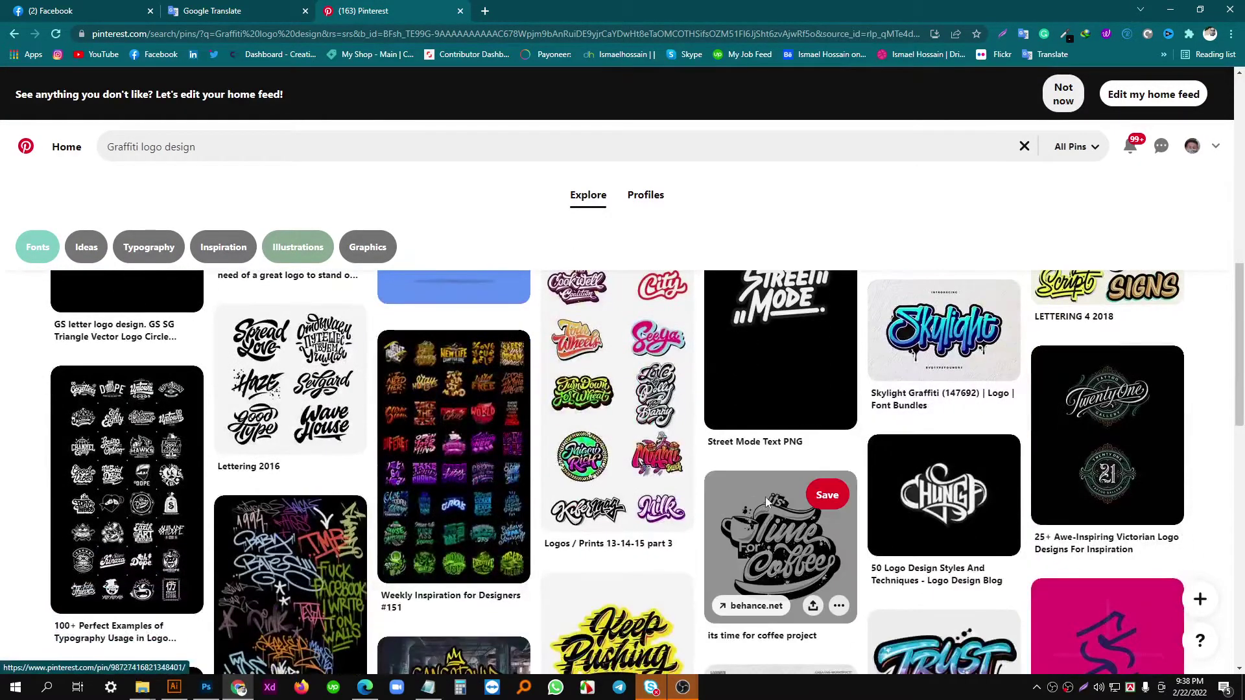
pyautogui.scroll(-2, 766, 502)
pyautogui.click(760, 415)
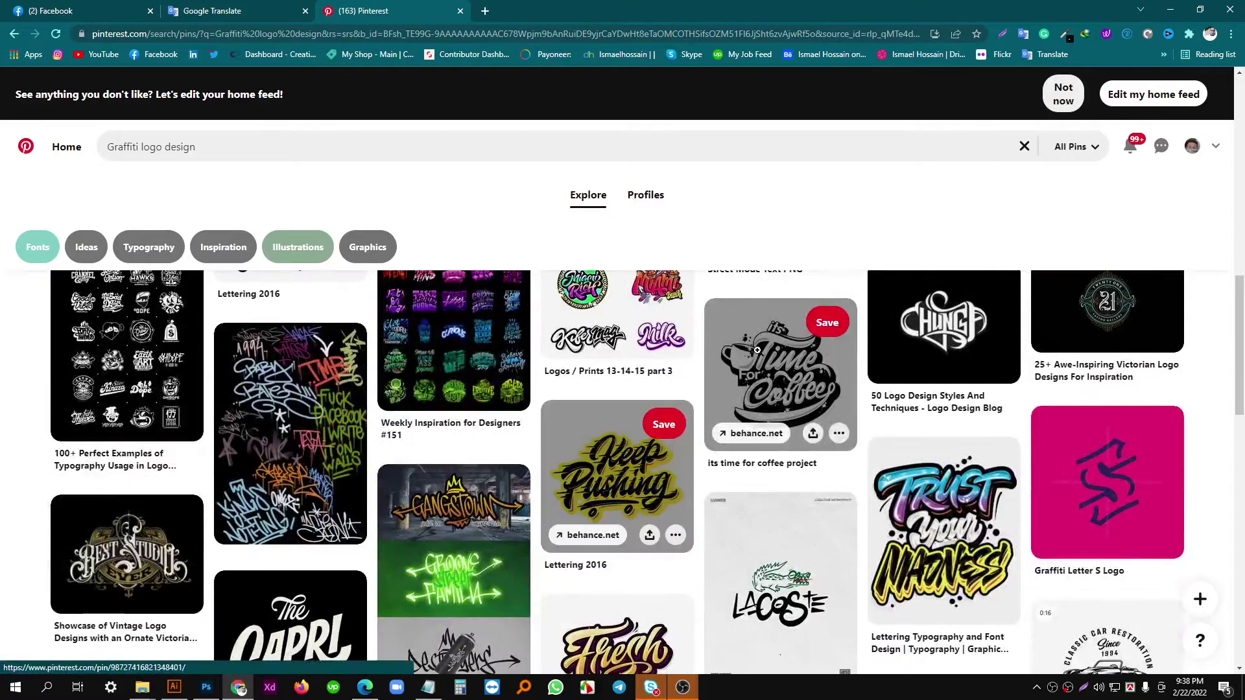
pyautogui.scroll(-5, 259, 292)
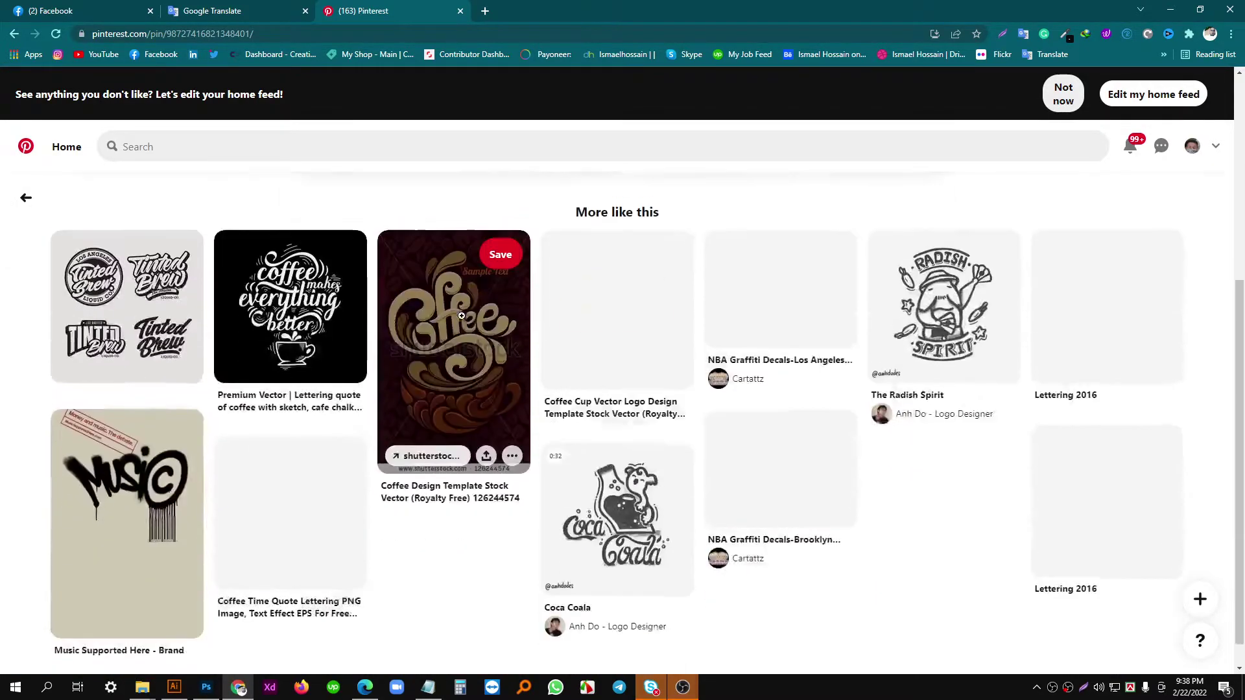
pyautogui.scroll(-5, 241, 334)
pyautogui.scroll(3, 245, 328)
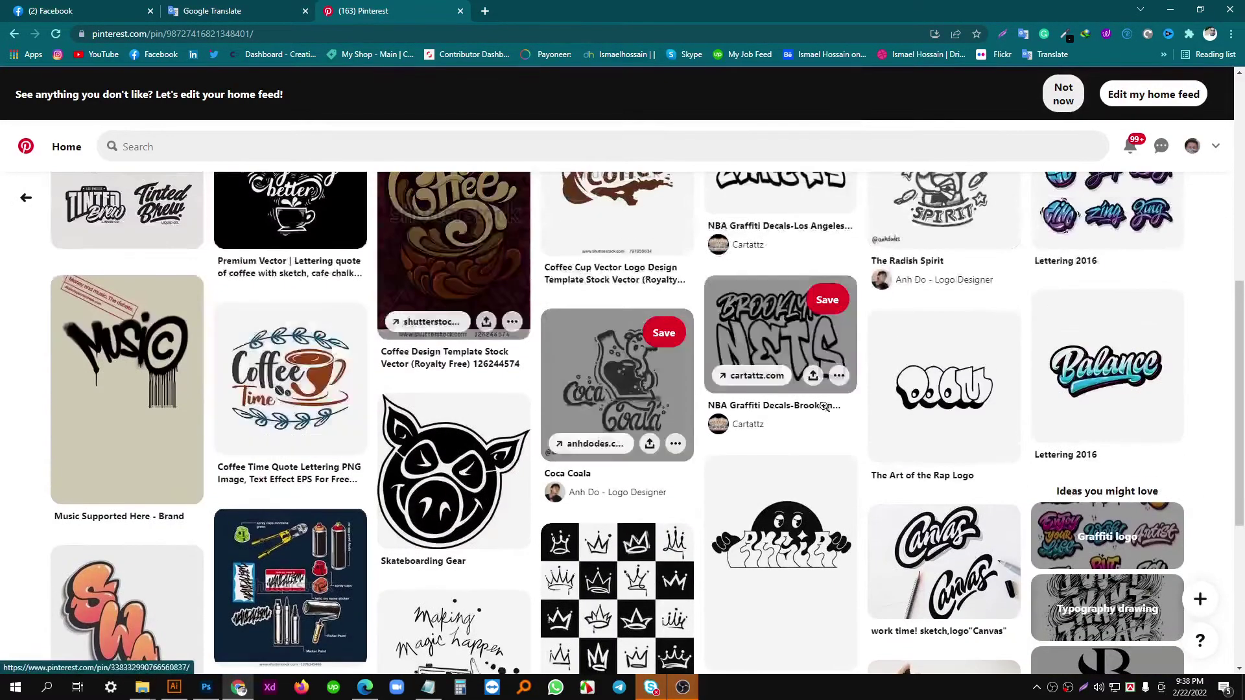
# Open the "Balance" lettering pin and look through the similar lettering designs below it.
pyautogui.scroll(-3, 824, 375)
pyautogui.scroll(5, 833, 379)
pyautogui.click(1081, 543)
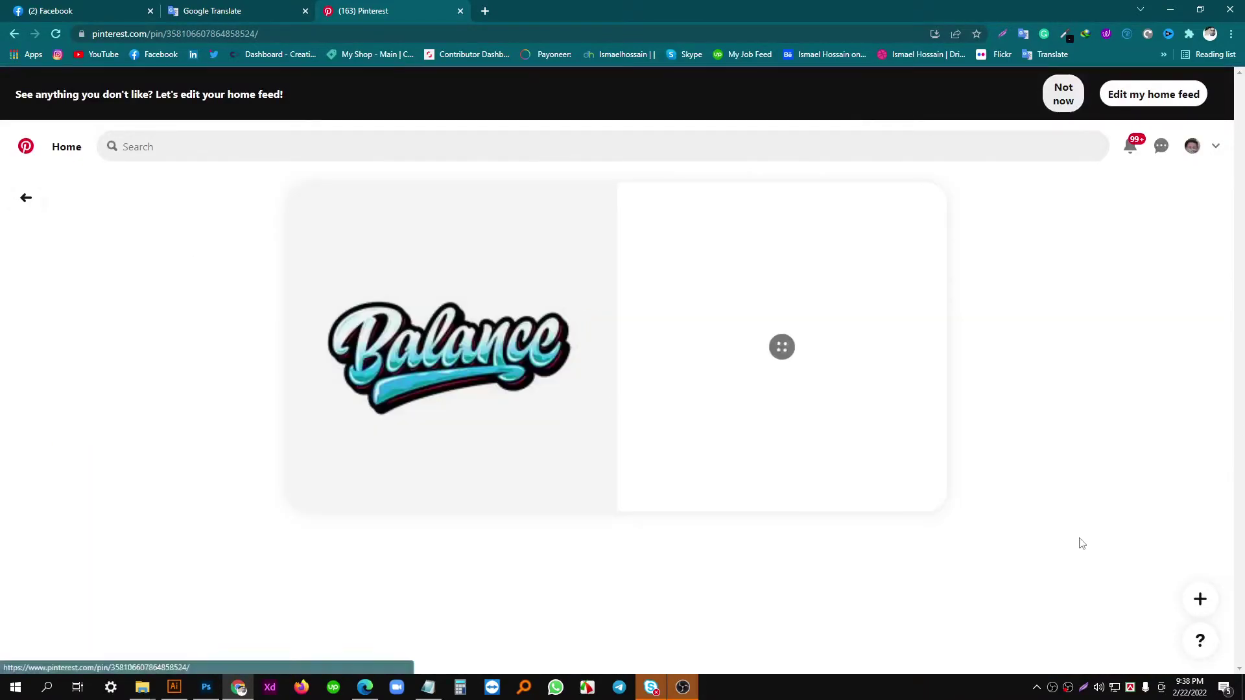
pyautogui.scroll(-8, 395, 355)
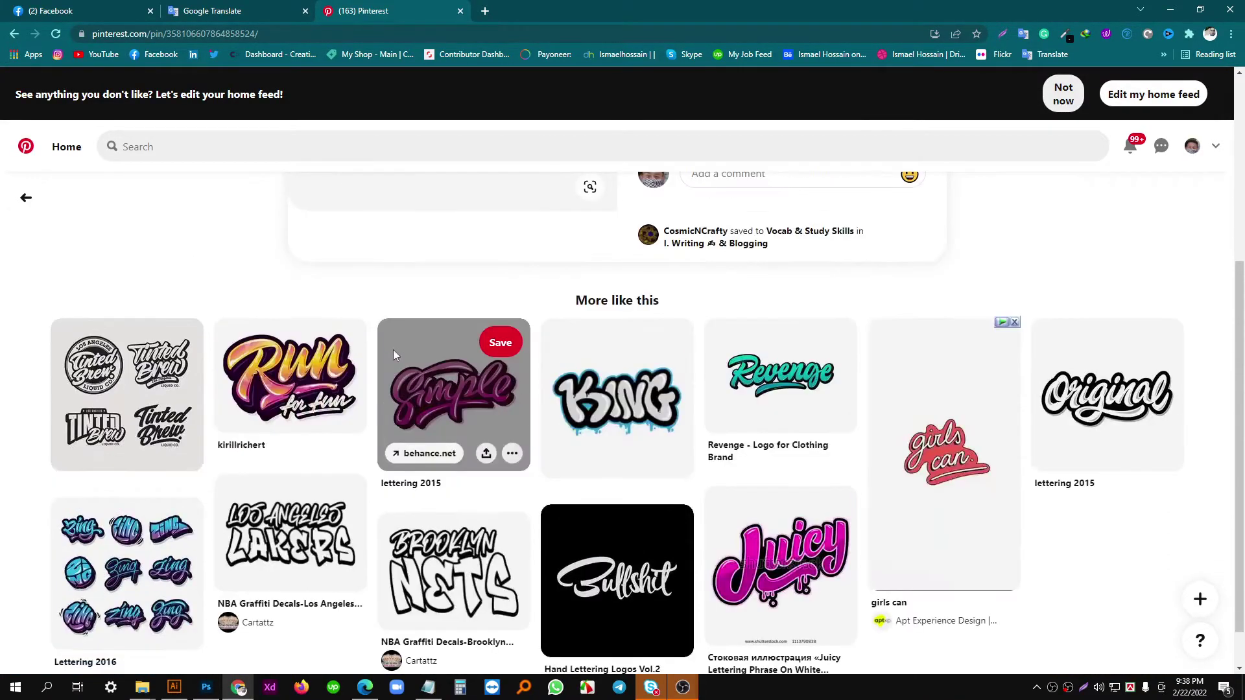
pyautogui.scroll(-5, 396, 355)
pyautogui.scroll(3, 389, 389)
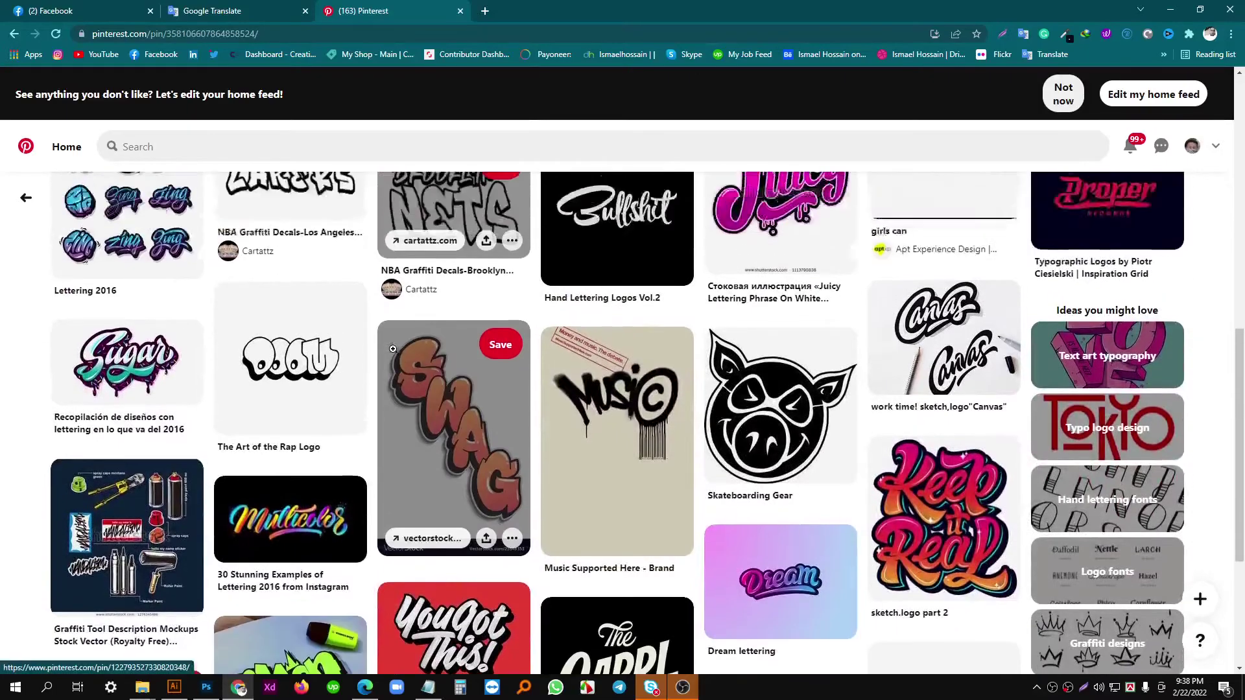
pyautogui.scroll(8, 481, 379)
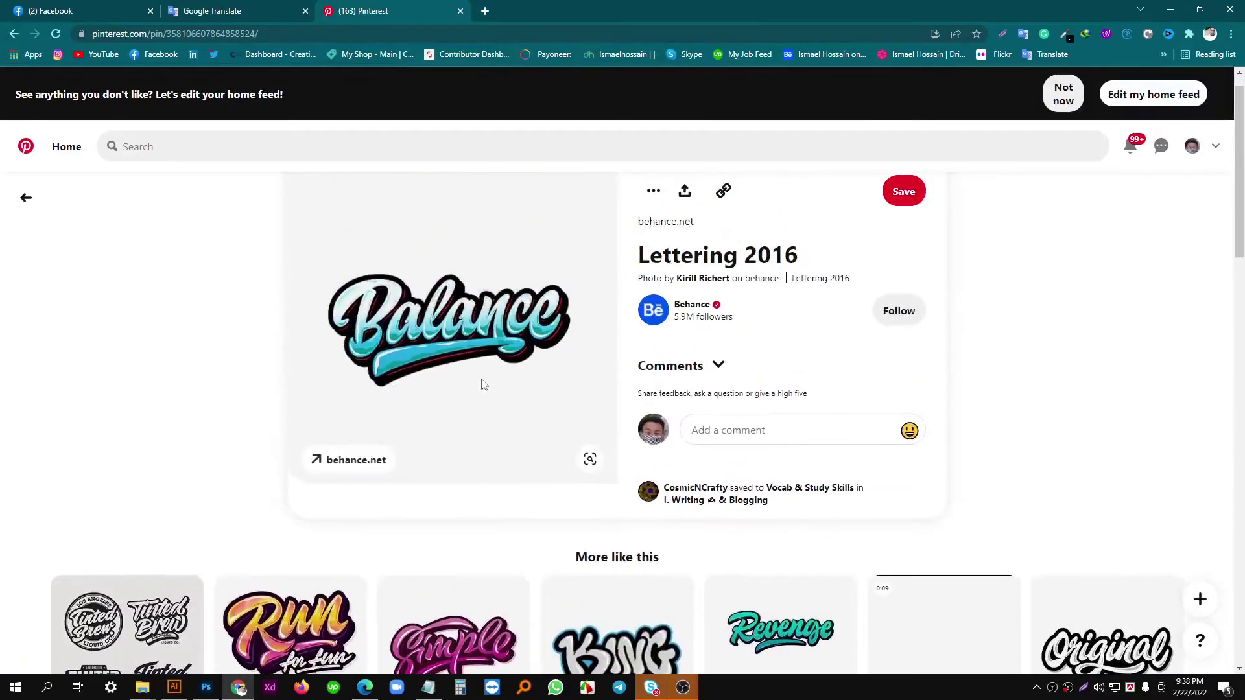
pyautogui.scroll(-5, 425, 329)
pyautogui.scroll(5, 587, 350)
pyautogui.scroll(-3, 475, 337)
# Open the "Original" lettering pin, look over its related designs and copy the pin's image.
pyautogui.click(1105, 492)
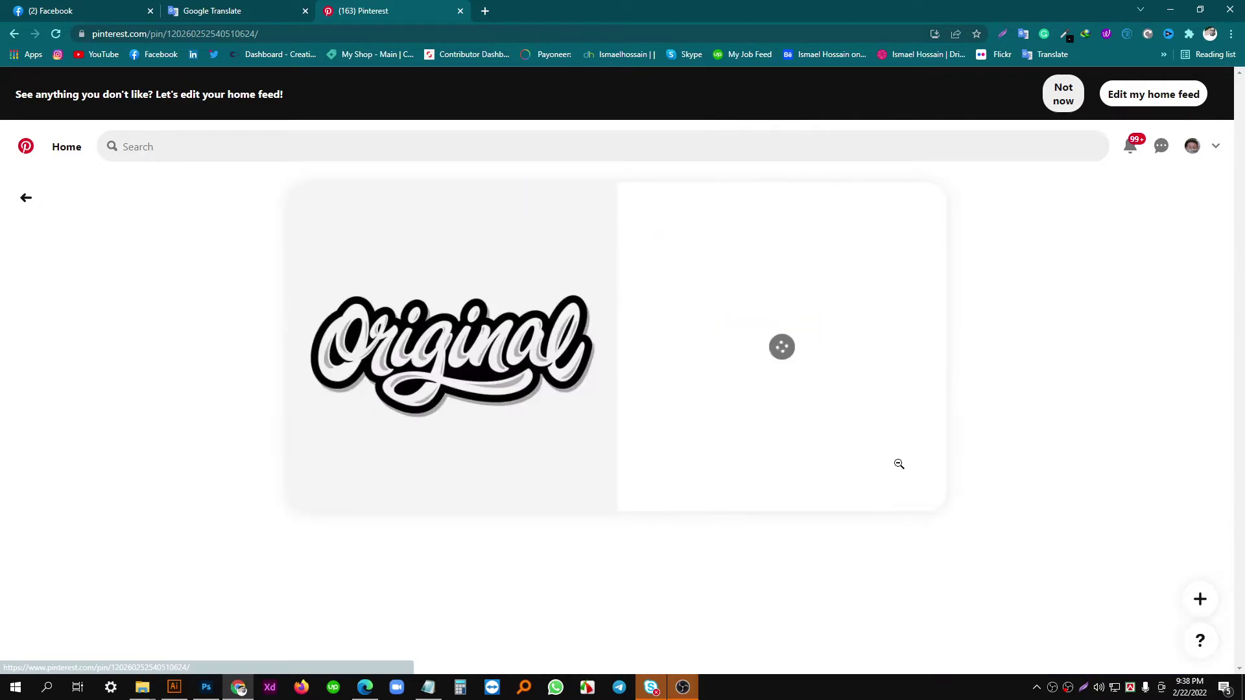
pyautogui.rightClick(429, 347)
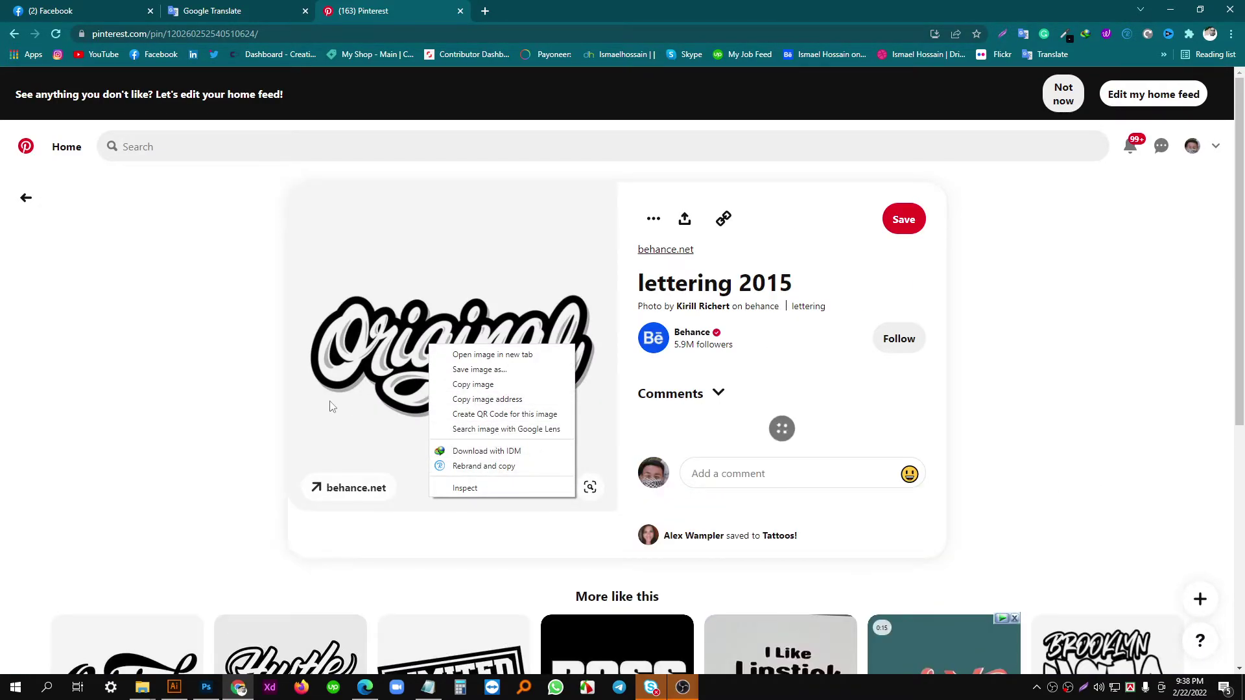
pyautogui.scroll(-7, 328, 406)
pyautogui.scroll(3, 328, 361)
pyautogui.scroll(3, 328, 359)
pyautogui.scroll(-5, 329, 359)
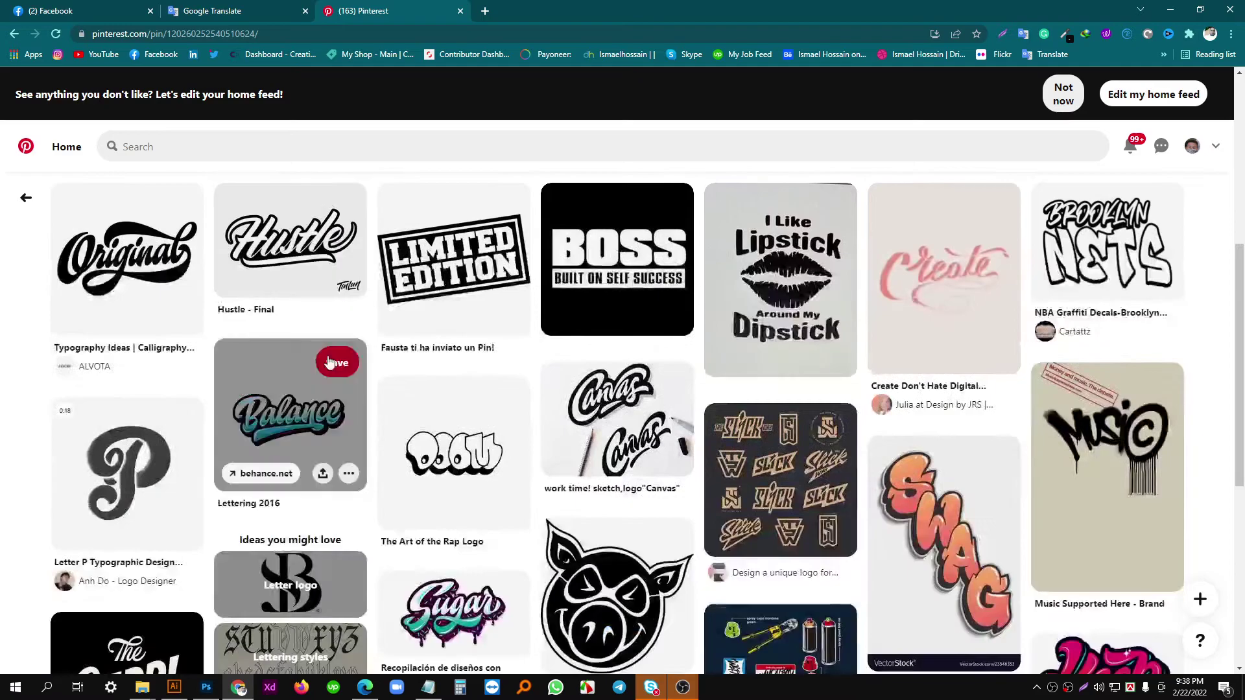
pyautogui.scroll(5, 467, 320)
pyautogui.rightClick(452, 286)
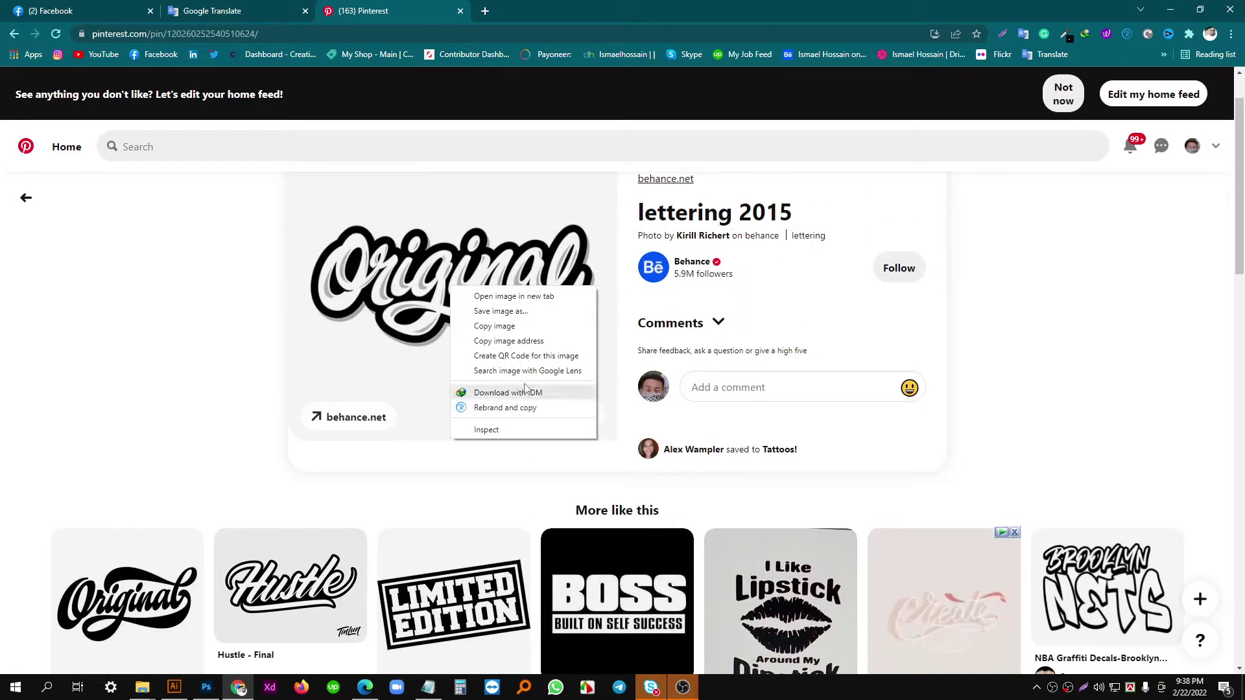
pyautogui.click(500, 326)
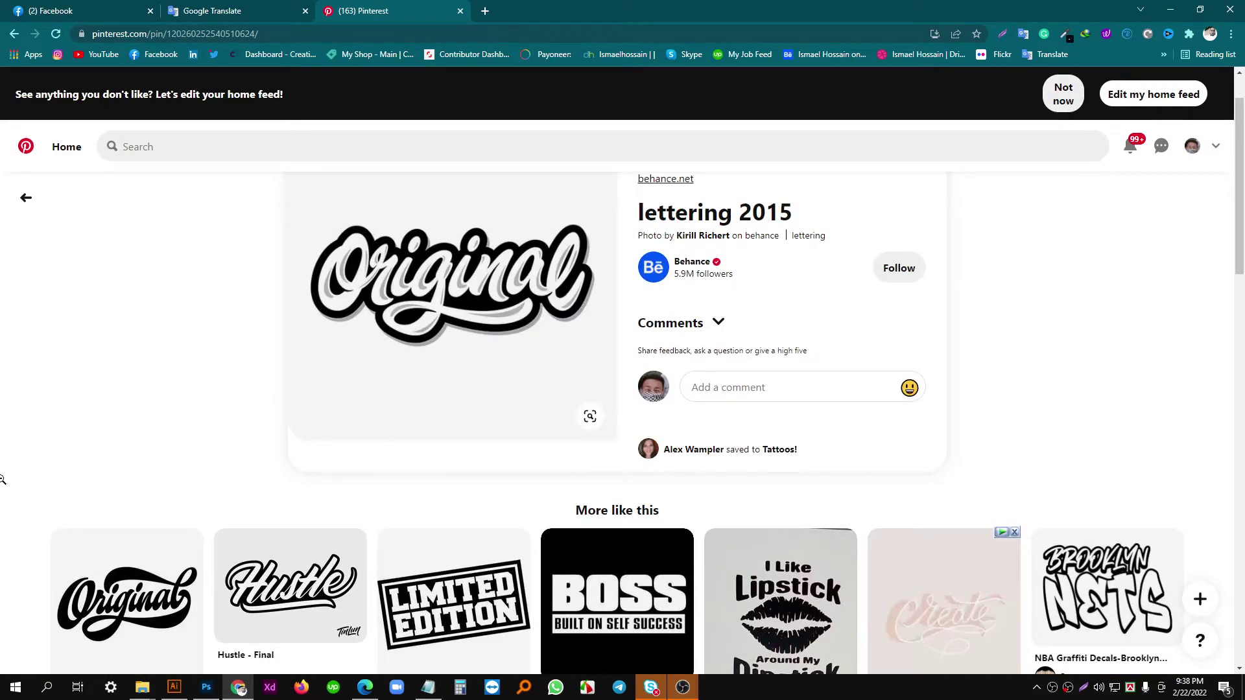
# Switch to Illustrator, paste the "Original" image and place it beside the artboard's right edge, enlarged to about 1187 × 1187 px.
pyautogui.click(174, 687)
pyautogui.scroll(-1, 872, 287)
pyautogui.hotkey('ctrl', 'v')
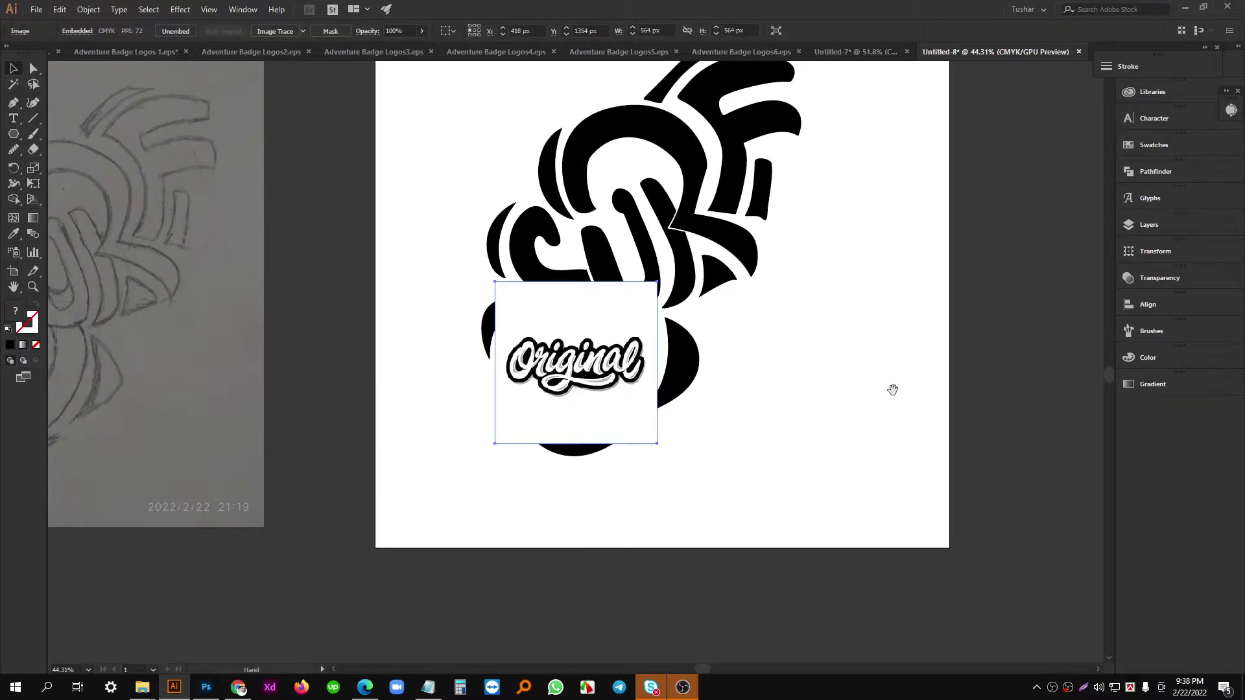
pyautogui.hscroll(3, 892, 386)
pyautogui.moveTo(373, 361); pyautogui.dragTo(869, 340)
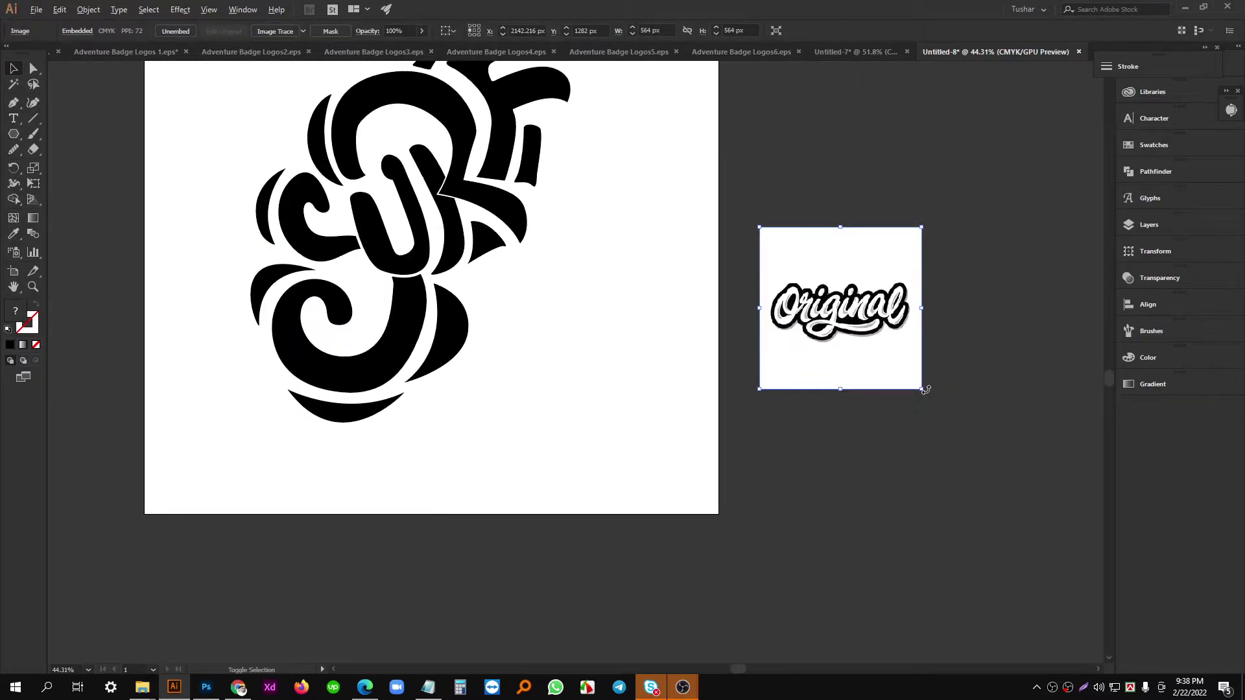
pyautogui.moveTo(925, 390); pyautogui.dragTo(980, 496)
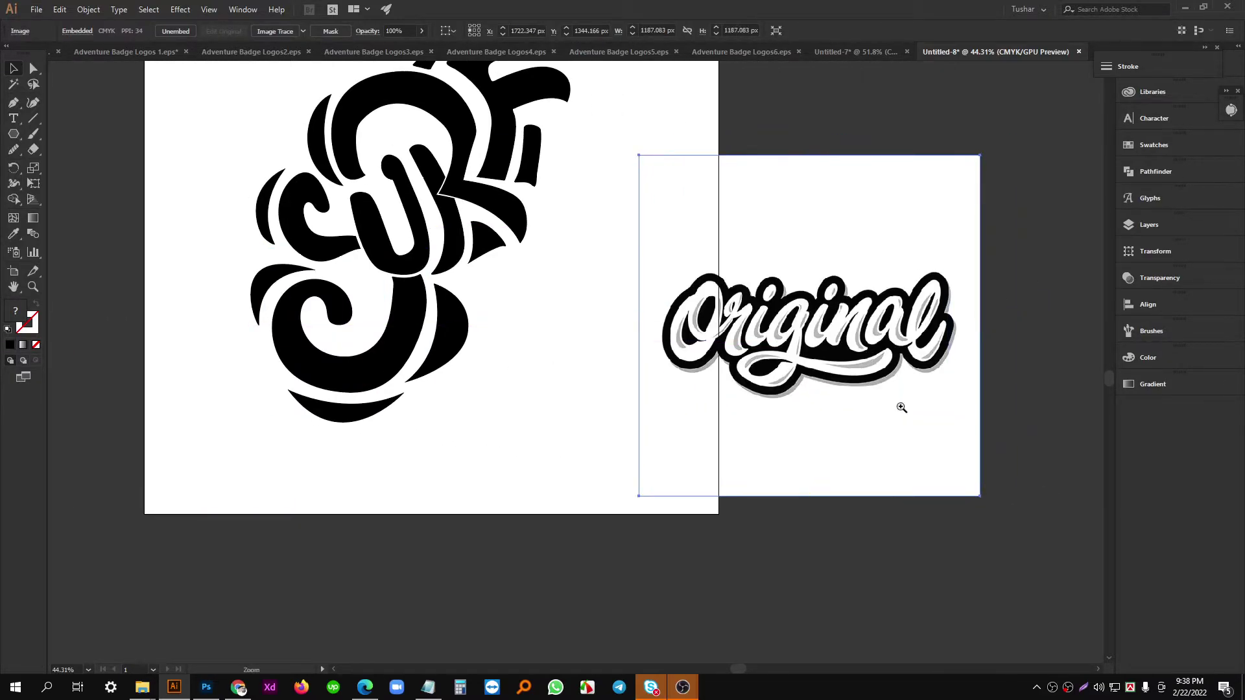
# Compare the black SURF logo with the outlined style of the pasted "Original" reference.
pyautogui.moveTo(868, 380); pyautogui.dragTo(908, 384)
pyautogui.moveTo(638, 350); pyautogui.dragTo(599, 361)
pyautogui.moveTo(482, 298); pyautogui.dragTo(646, 381)
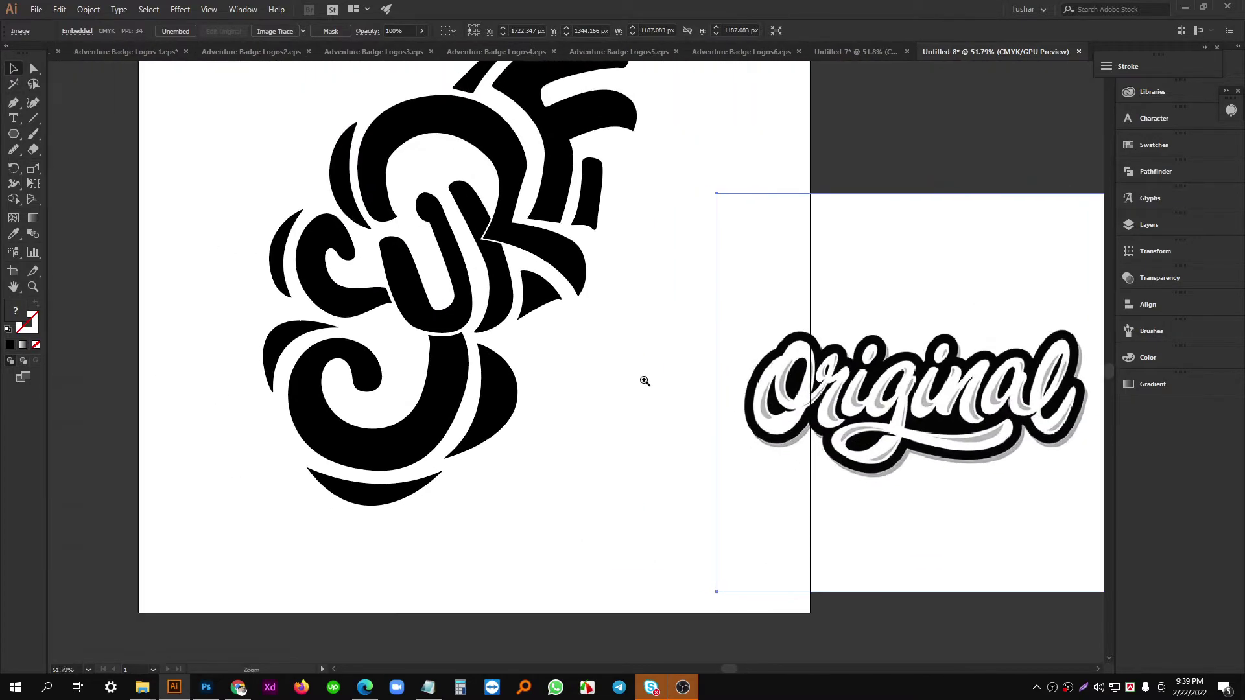
pyautogui.moveTo(846, 339); pyautogui.dragTo(767, 362)
pyautogui.moveTo(893, 408); pyautogui.dragTo(797, 337)
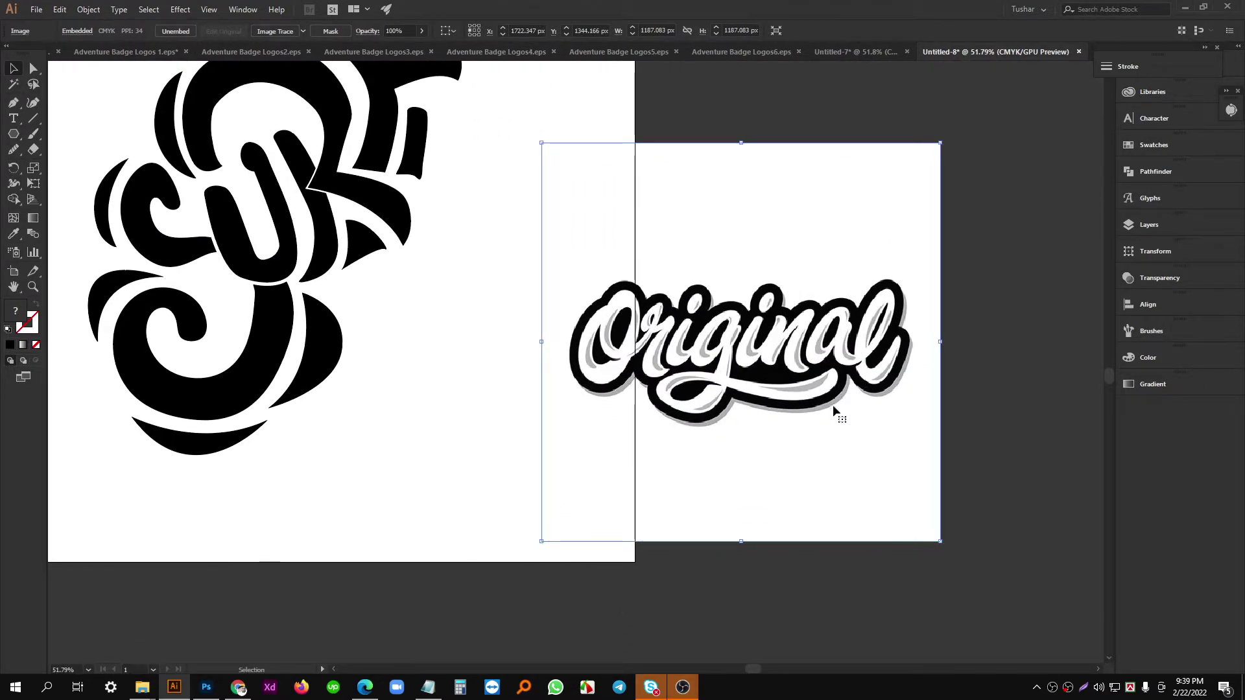
pyautogui.moveTo(479, 255); pyautogui.dragTo(681, 415)
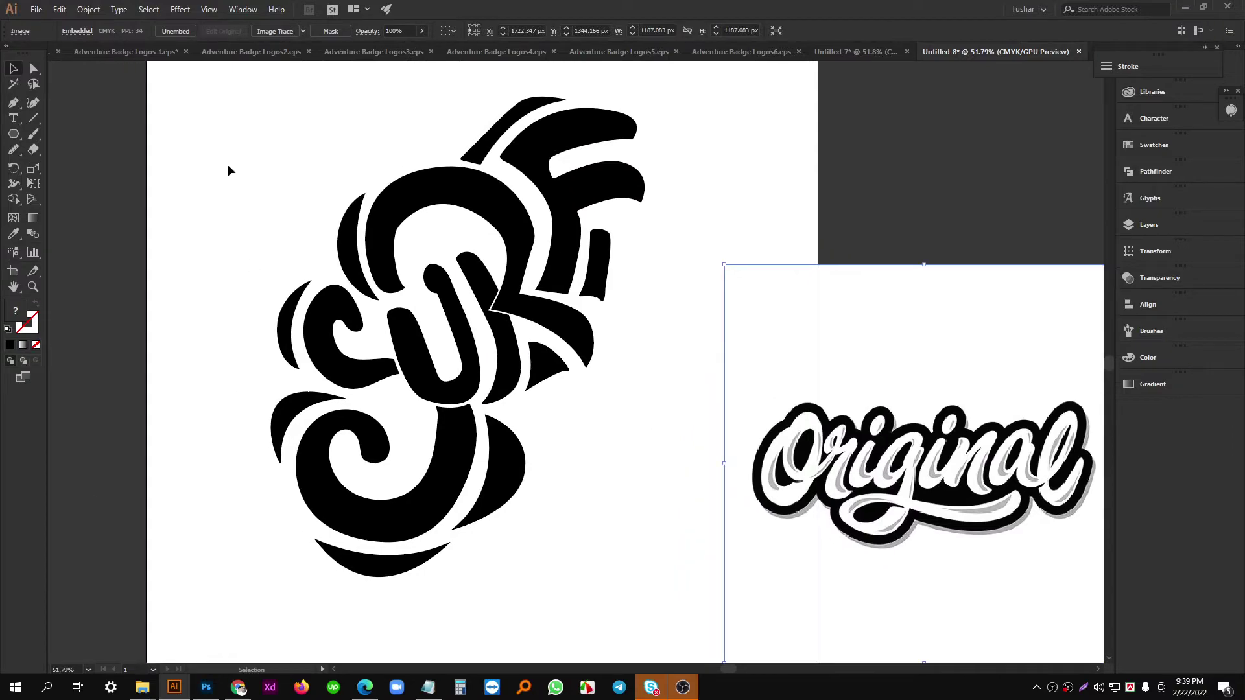
# Nudge the anchor point on the outer right bend of the R's arch slightly inward.
pyautogui.moveTo(476, 187); pyautogui.dragTo(570, 244)
pyautogui.click(544, 295)
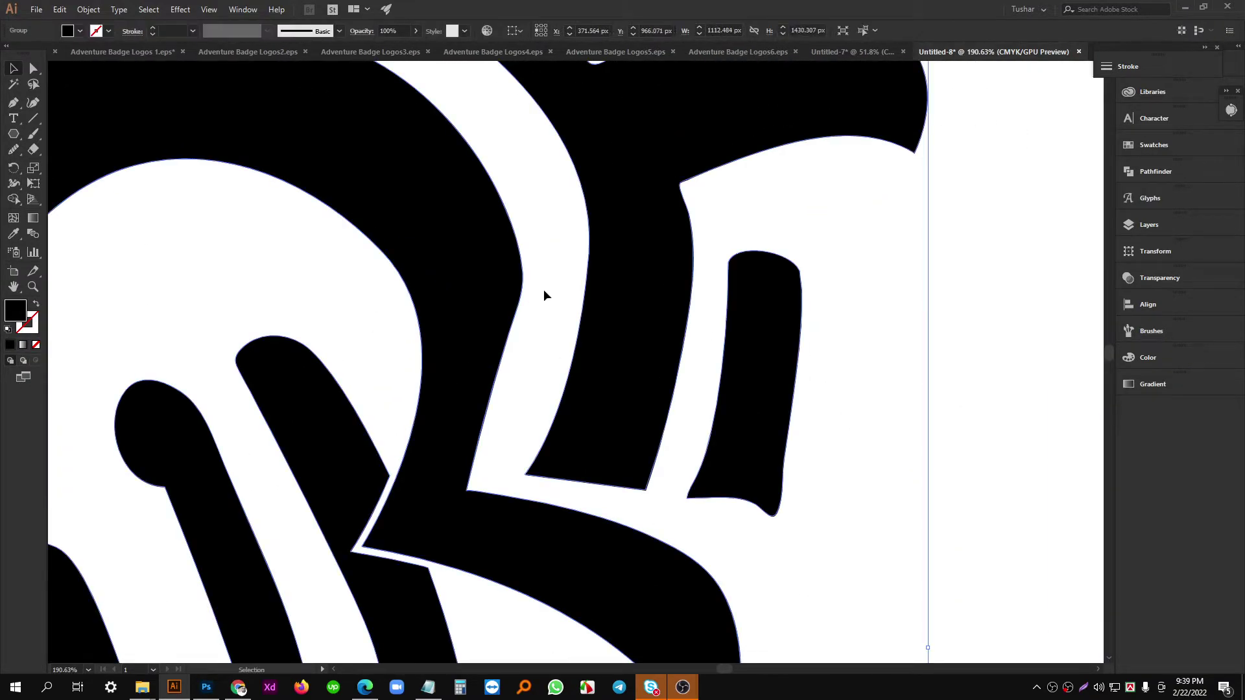
pyautogui.click(35, 71)
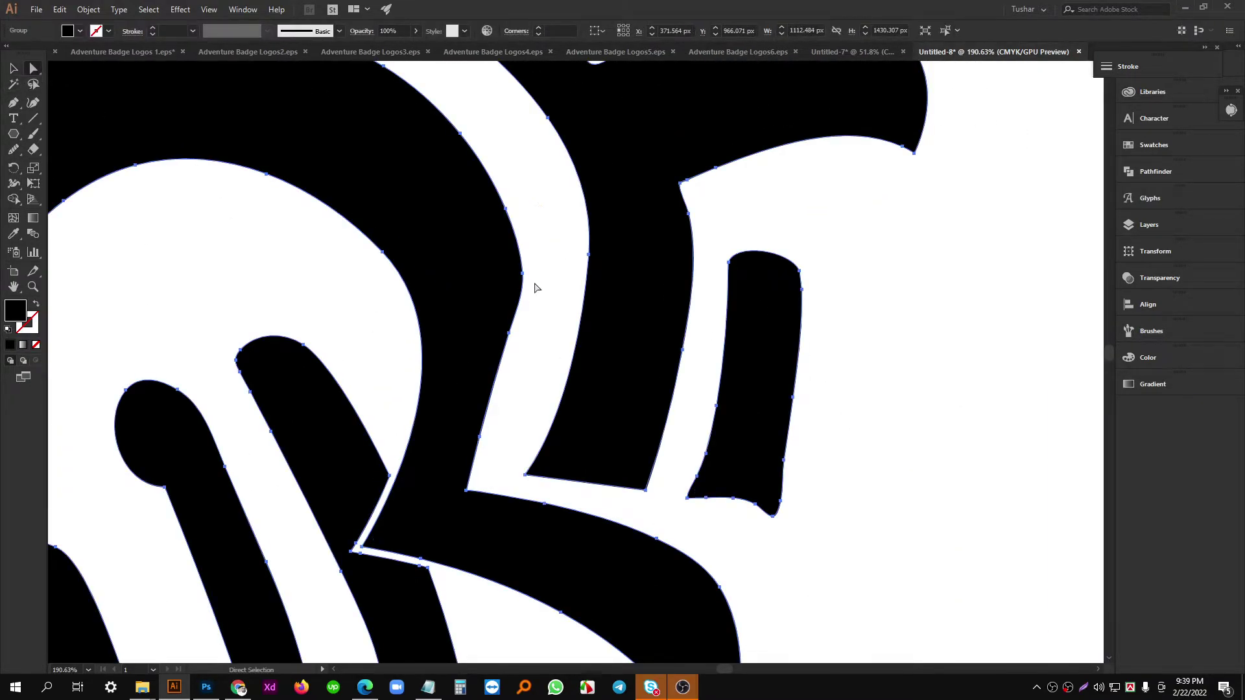
pyautogui.moveTo(536, 287); pyautogui.dragTo(483, 222)
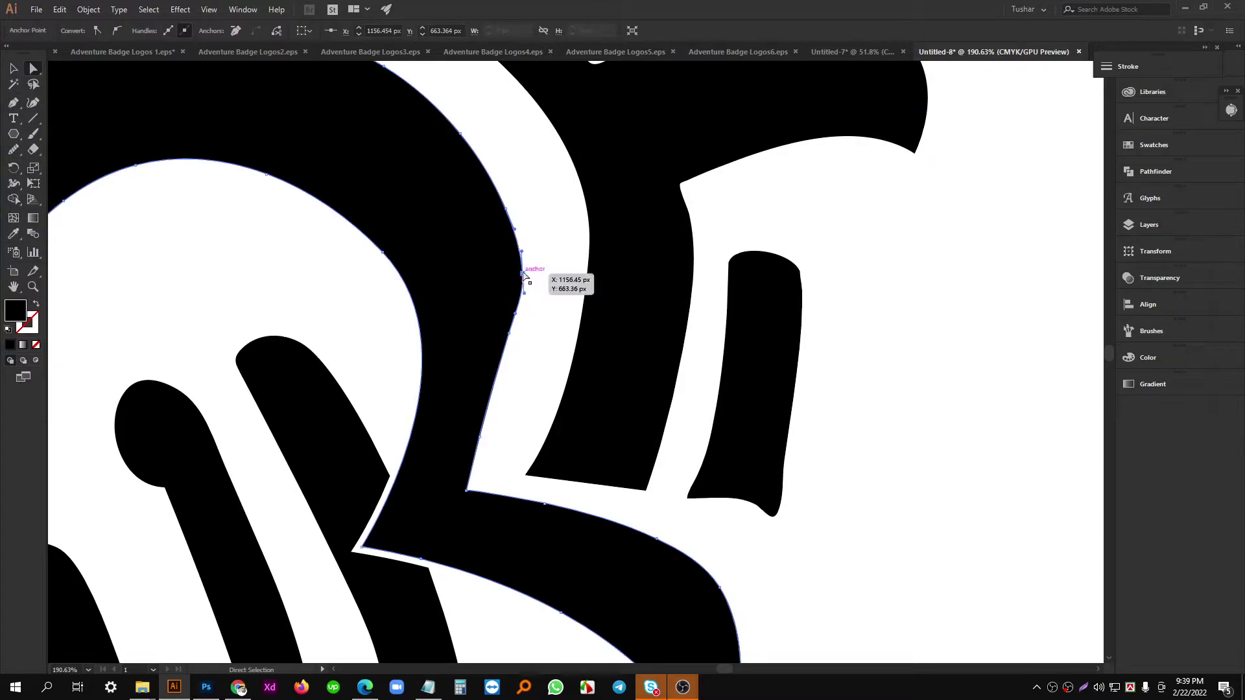
pyautogui.moveTo(521, 273); pyautogui.dragTo(516, 281)
pyautogui.click(554, 272)
# Adjust the anchor point on the inner left curve of the R's arch.
pyautogui.moveTo(402, 301); pyautogui.dragTo(629, 321)
pyautogui.moveTo(516, 304); pyautogui.dragTo(539, 308)
pyautogui.scroll(2, 539, 308)
pyautogui.click(503, 296)
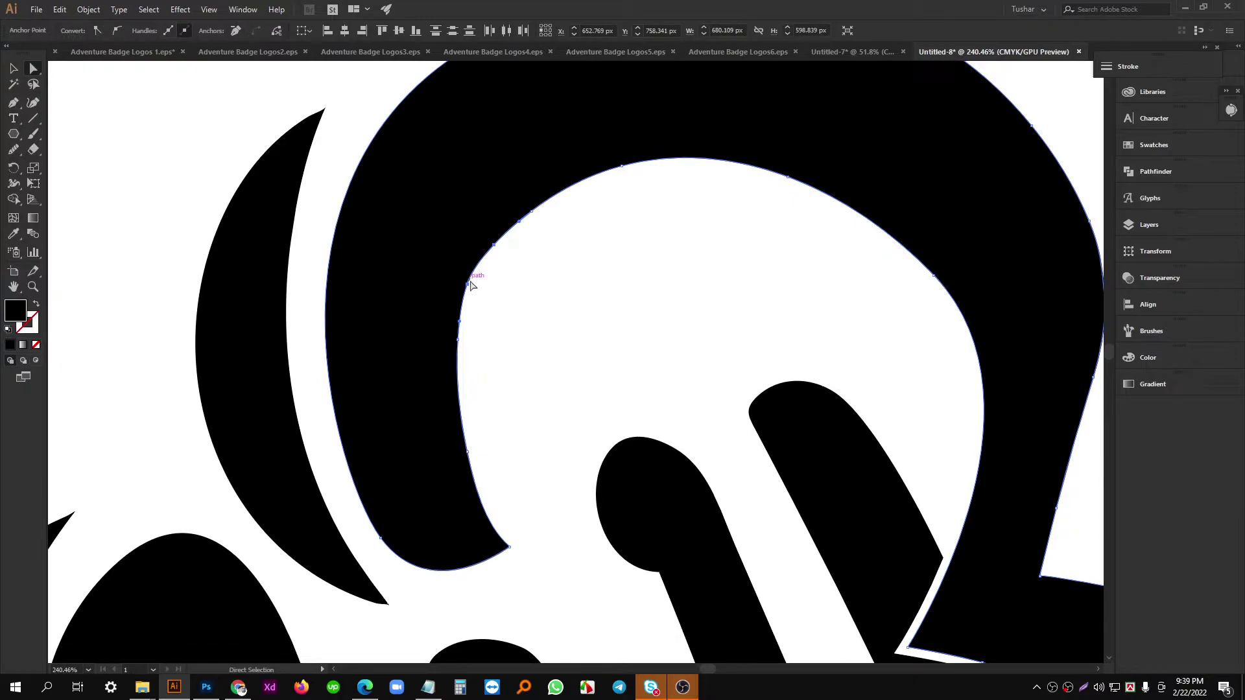
pyautogui.moveTo(471, 288); pyautogui.dragTo(478, 289)
pyautogui.click(13, 68)
pyautogui.click(681, 273)
pyautogui.scroll(-5, 600, 320)
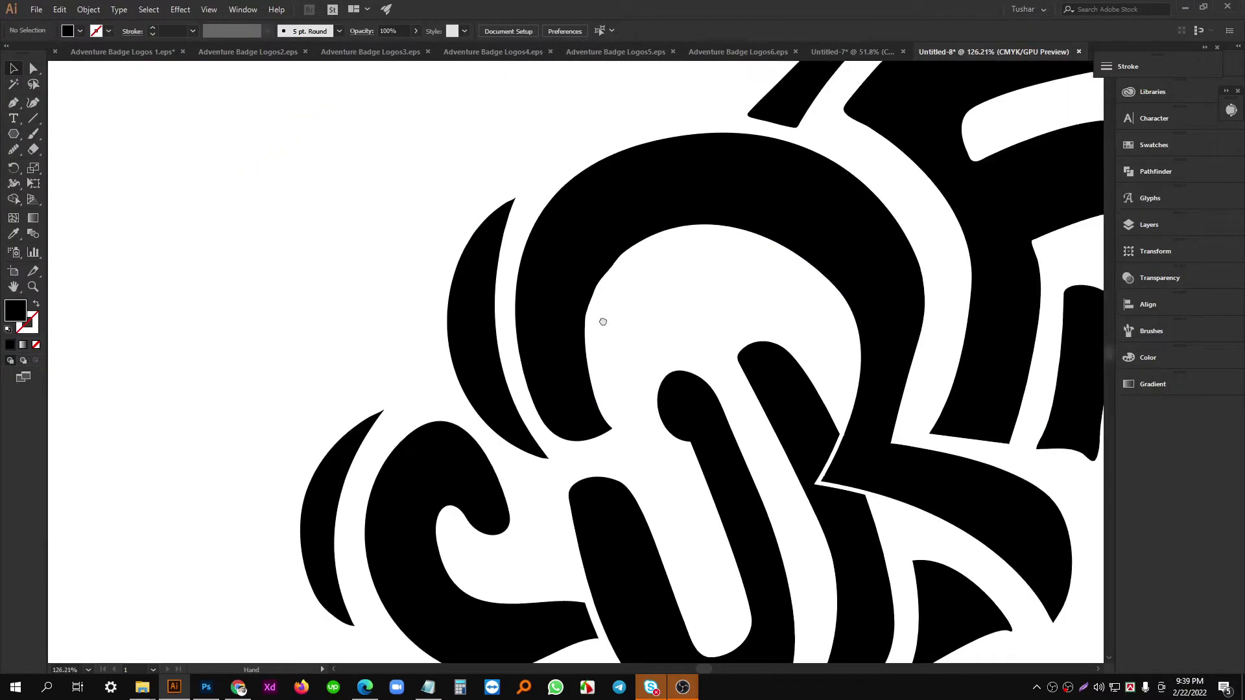
pyautogui.scroll(3, 649, 356)
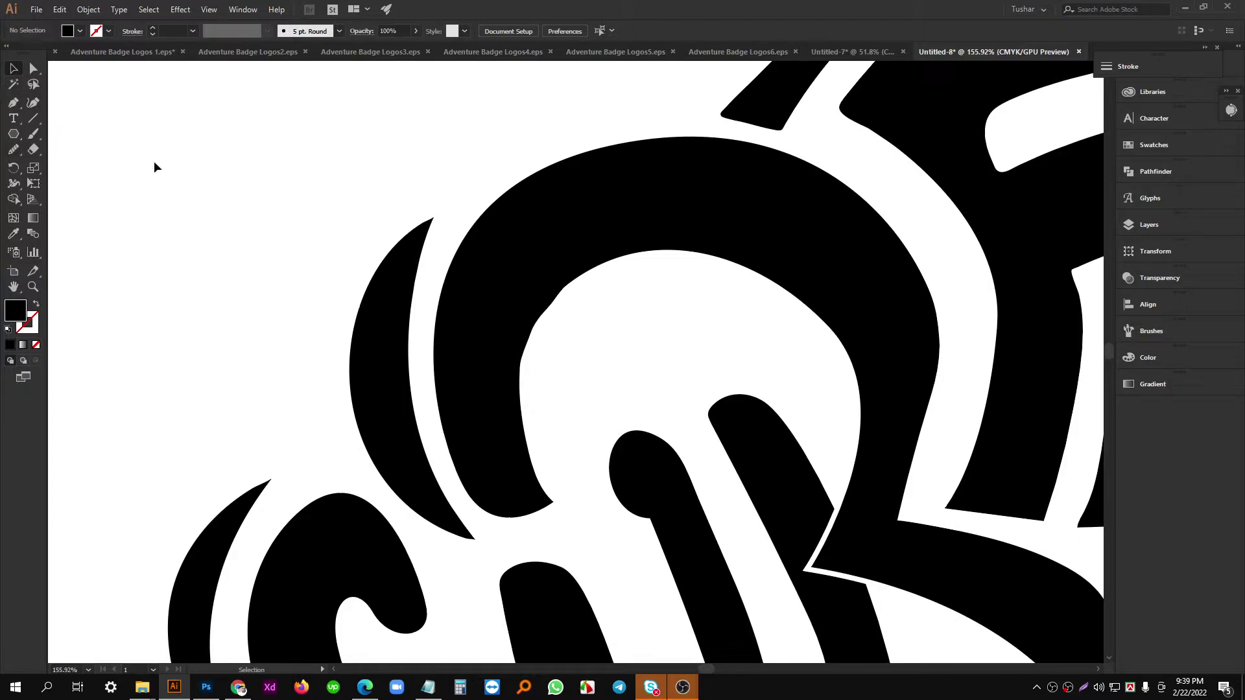
# Even out the kinked inner left curve of the R's arch with the Smooth tool.
pyautogui.click(545, 251)
pyautogui.click(13, 150)
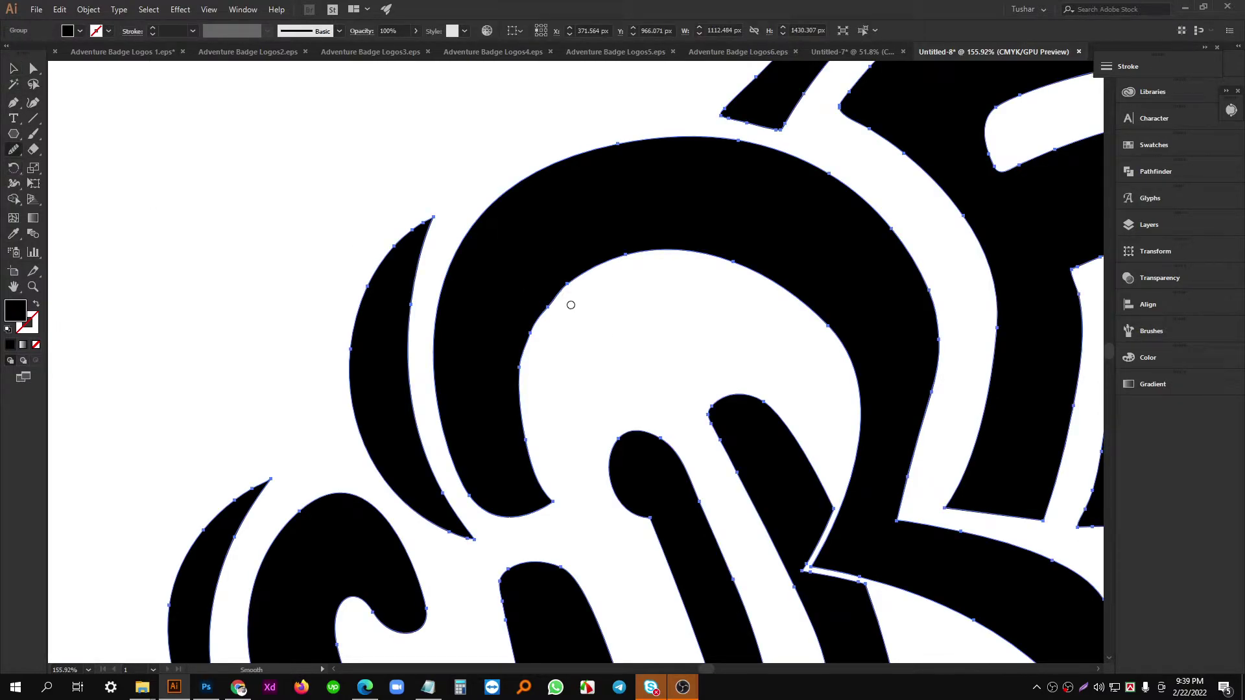
pyautogui.keyDown('ctrl'); pyautogui.click(546, 307); pyautogui.keyUp('ctrl')
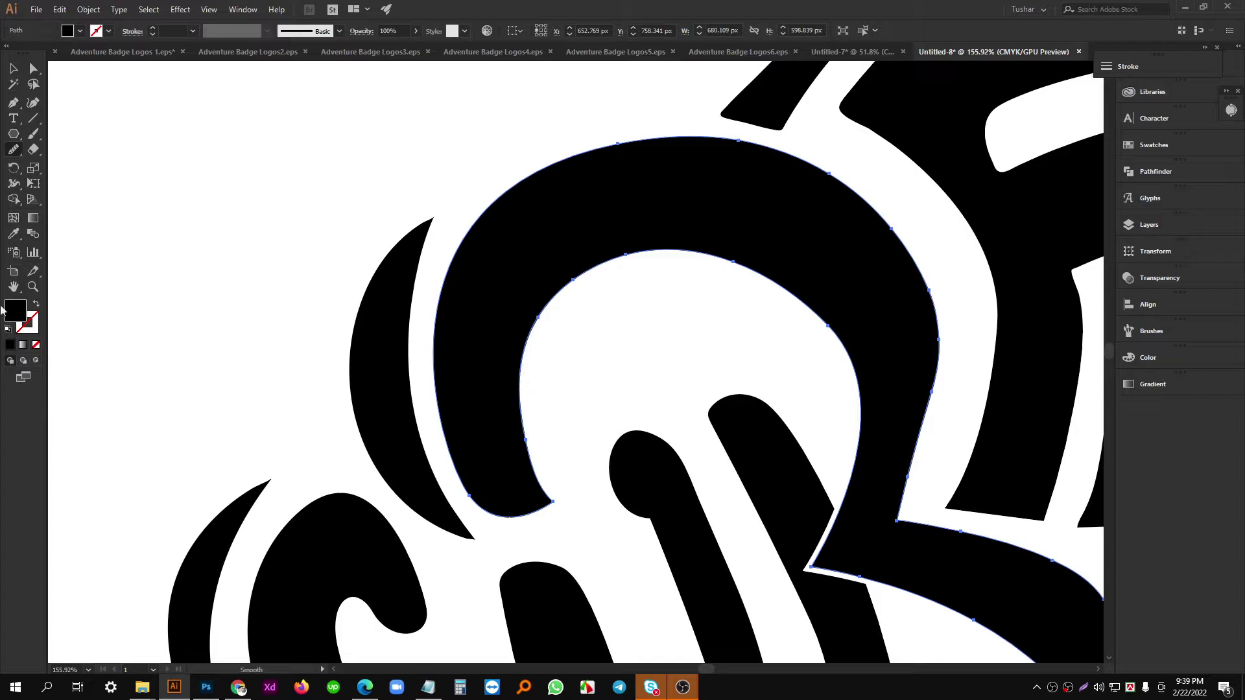
pyautogui.click(12, 69)
pyautogui.click(232, 202)
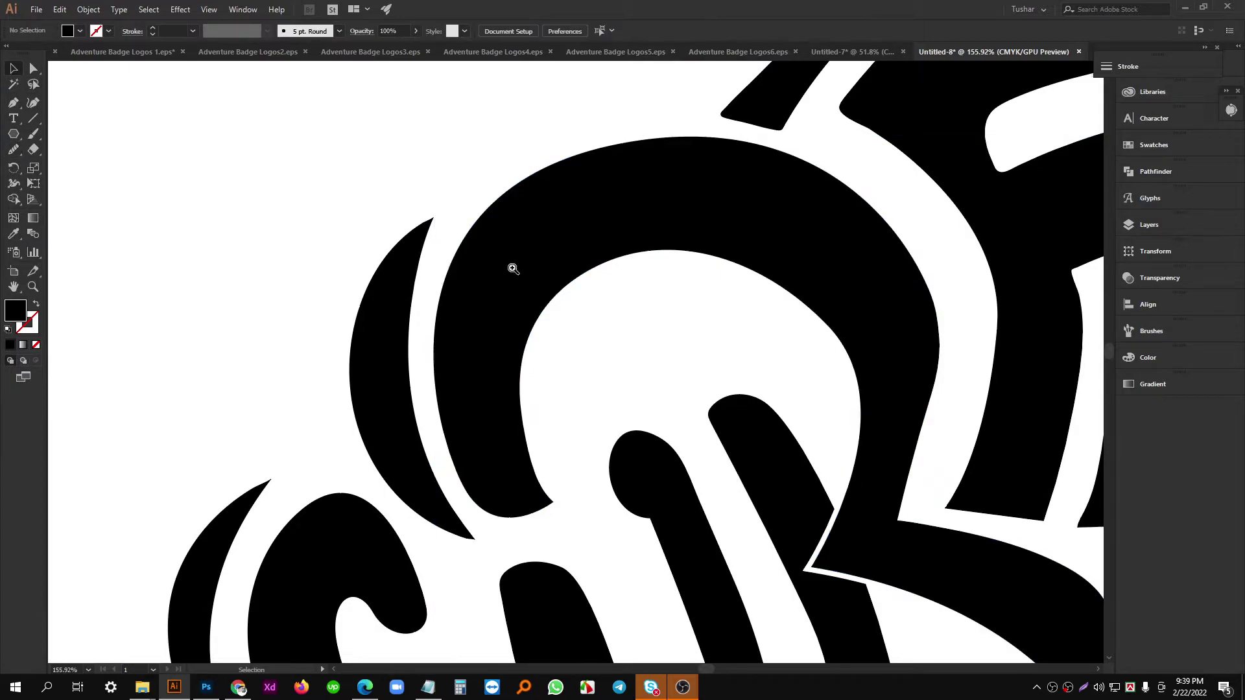
# Select the whole SURF logo and ungroup it.
pyautogui.moveTo(596, 308); pyautogui.dragTo(496, 405)
pyautogui.moveTo(494, 406); pyautogui.dragTo(298, 322)
pyautogui.scroll(3, 298, 322)
pyautogui.moveTo(196, 200); pyautogui.dragTo(527, 505)
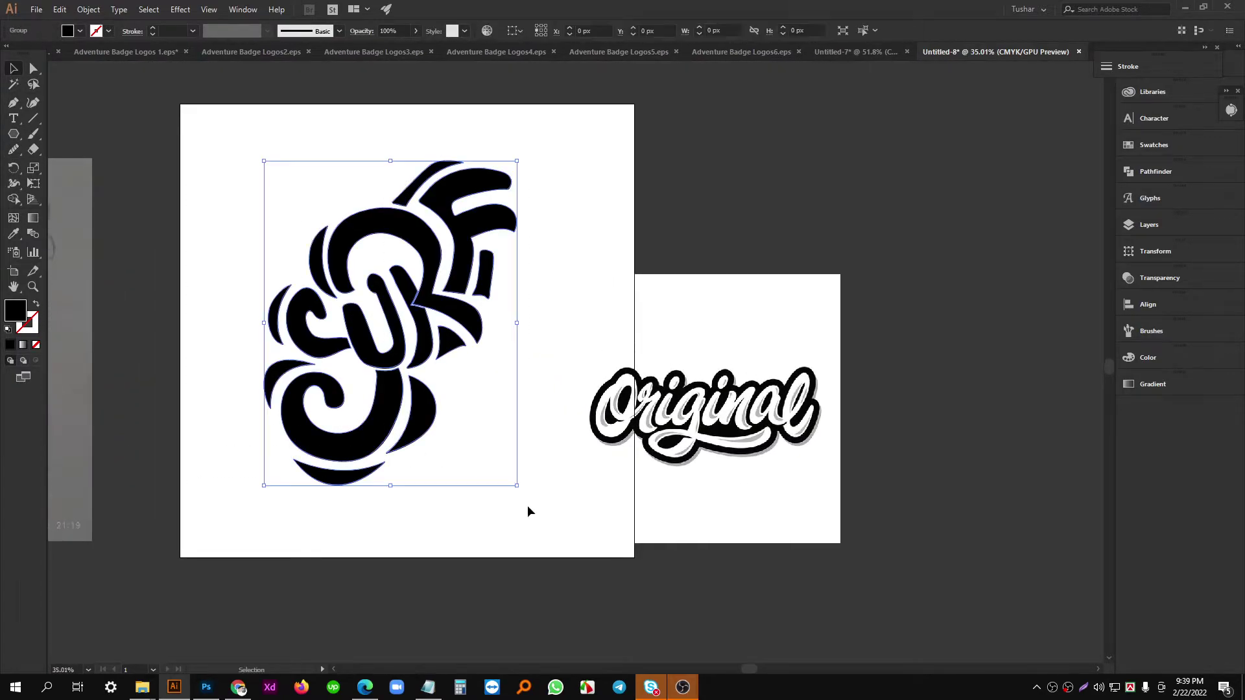
pyautogui.rightClick(444, 242)
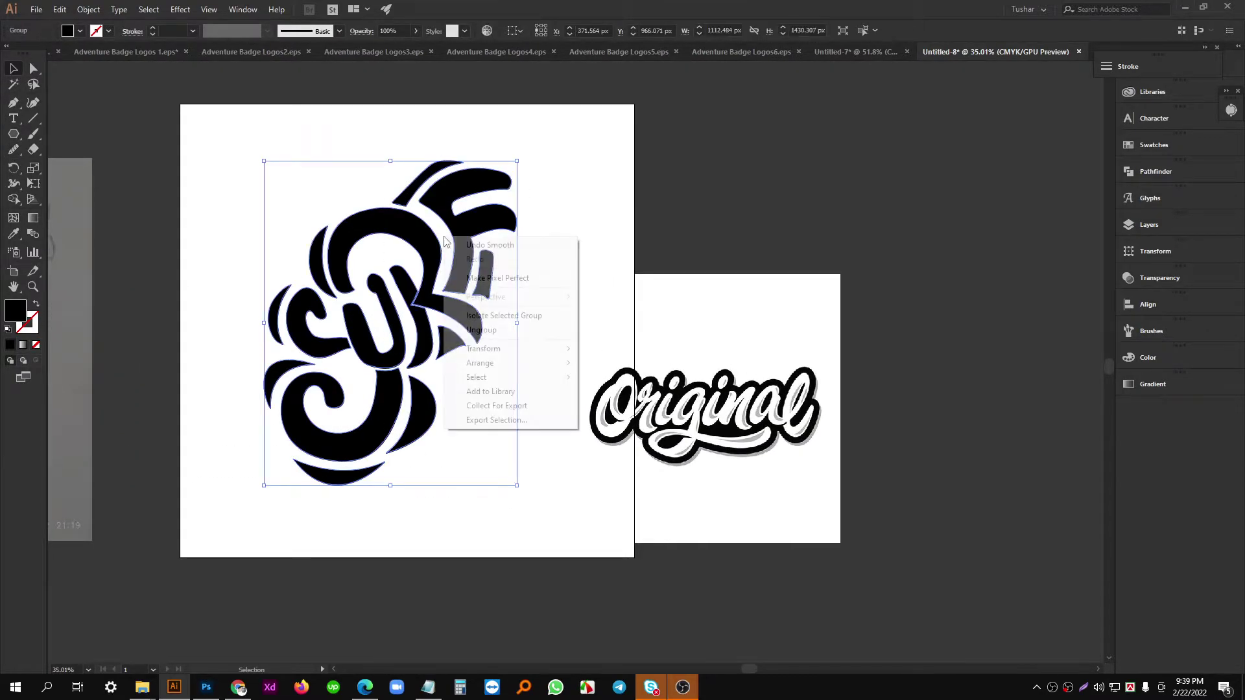
pyautogui.click(514, 330)
# Select all the logo's shapes and fill them with white sampled from the artboard using the Eyedropper.
pyautogui.moveTo(197, 204); pyautogui.dragTo(485, 434)
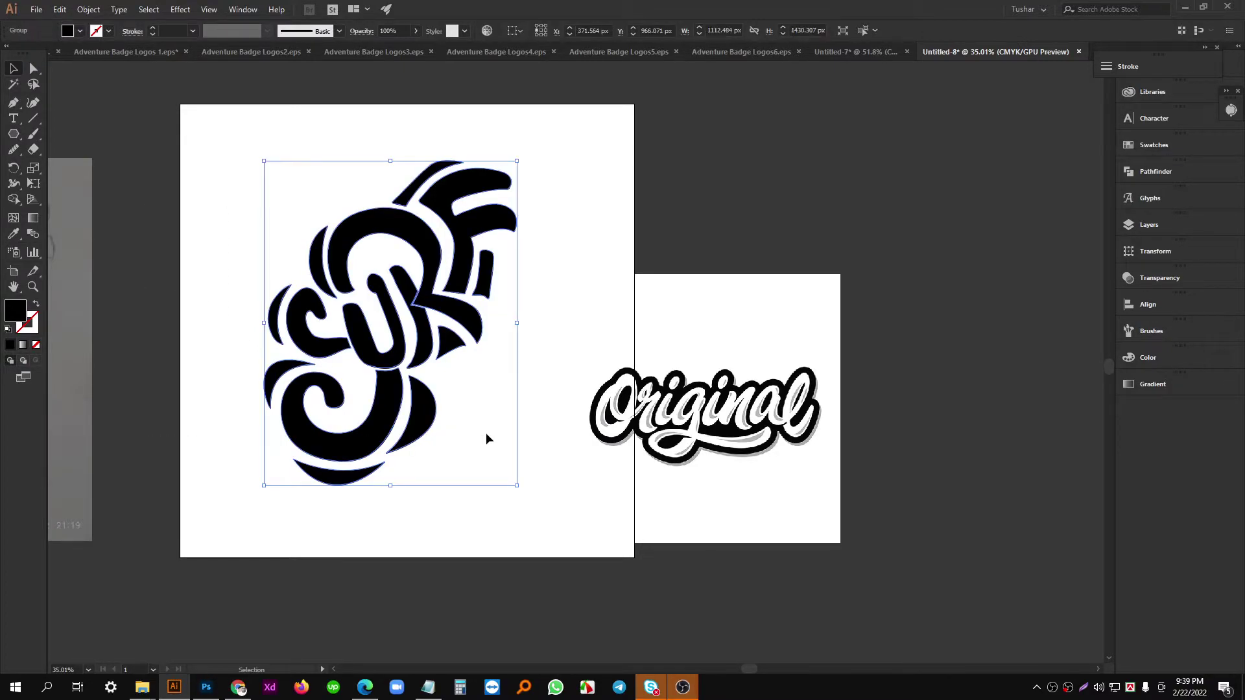
pyautogui.click(13, 234)
pyautogui.click(602, 196)
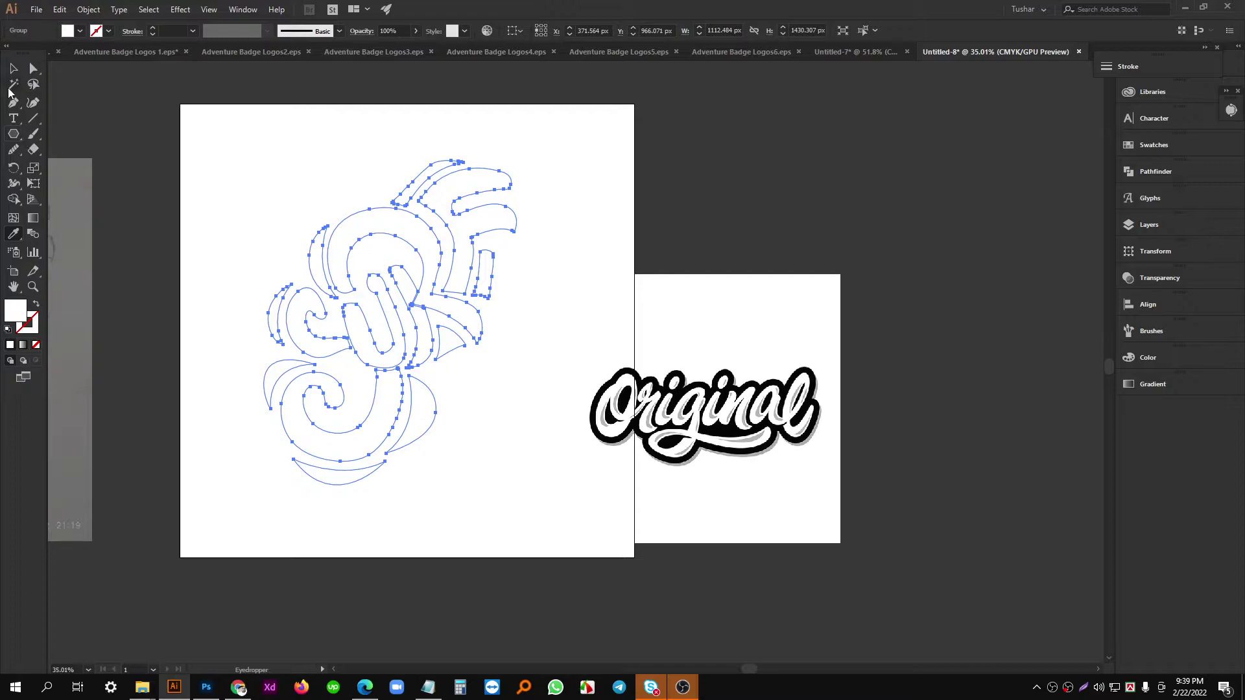
pyautogui.click(13, 69)
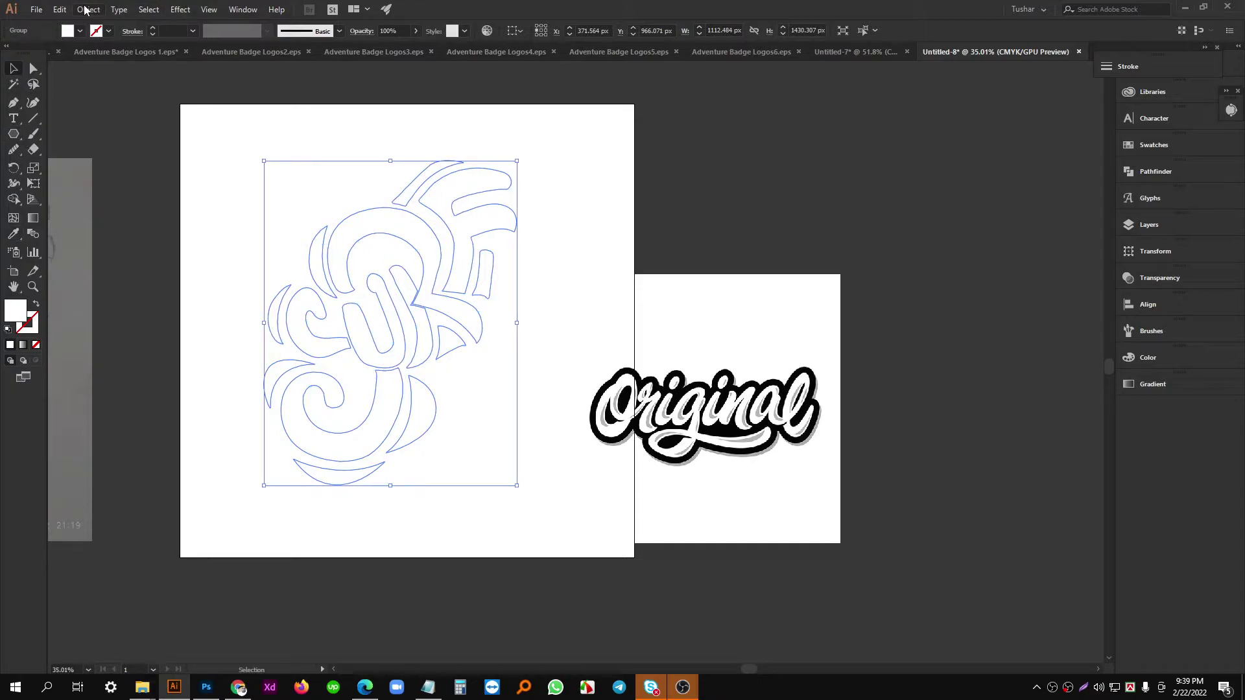
pyautogui.click(1185, 172)
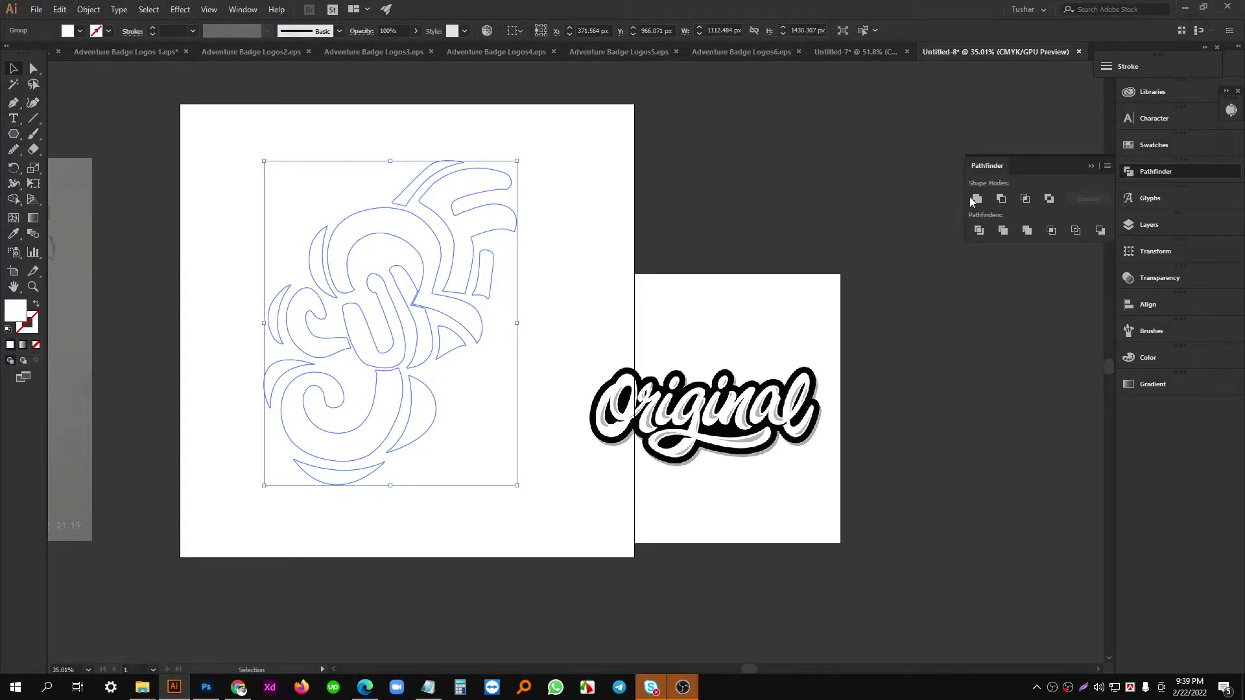
pyautogui.click(1090, 167)
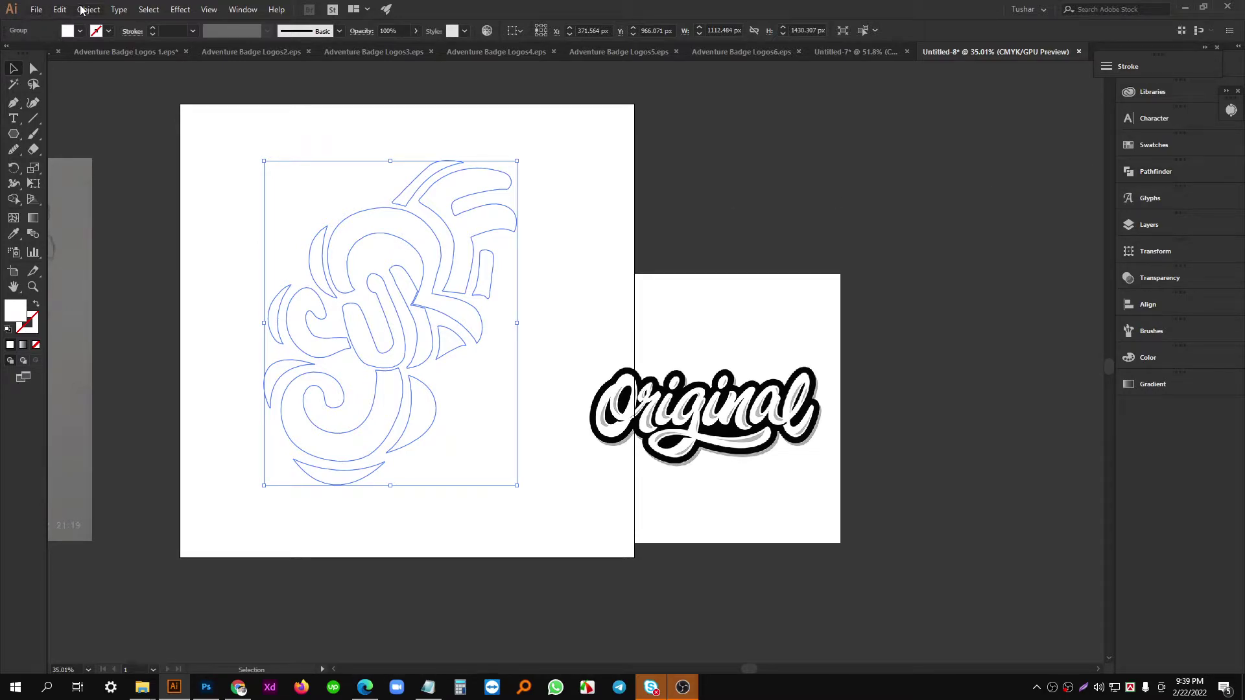
# Offset all the logo's paths by 22 px with Round joins, previewing the result.
pyautogui.click(87, 9)
pyautogui.moveTo(194, 289)
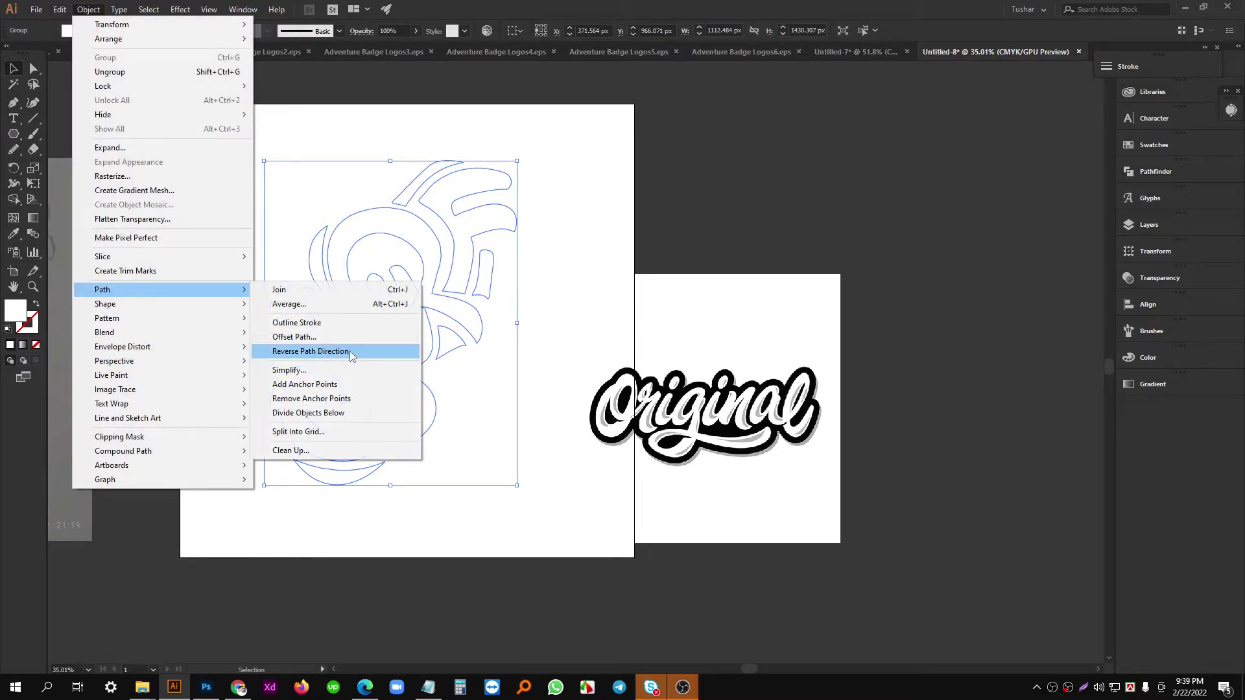
pyautogui.click(318, 337)
pyautogui.click(879, 424)
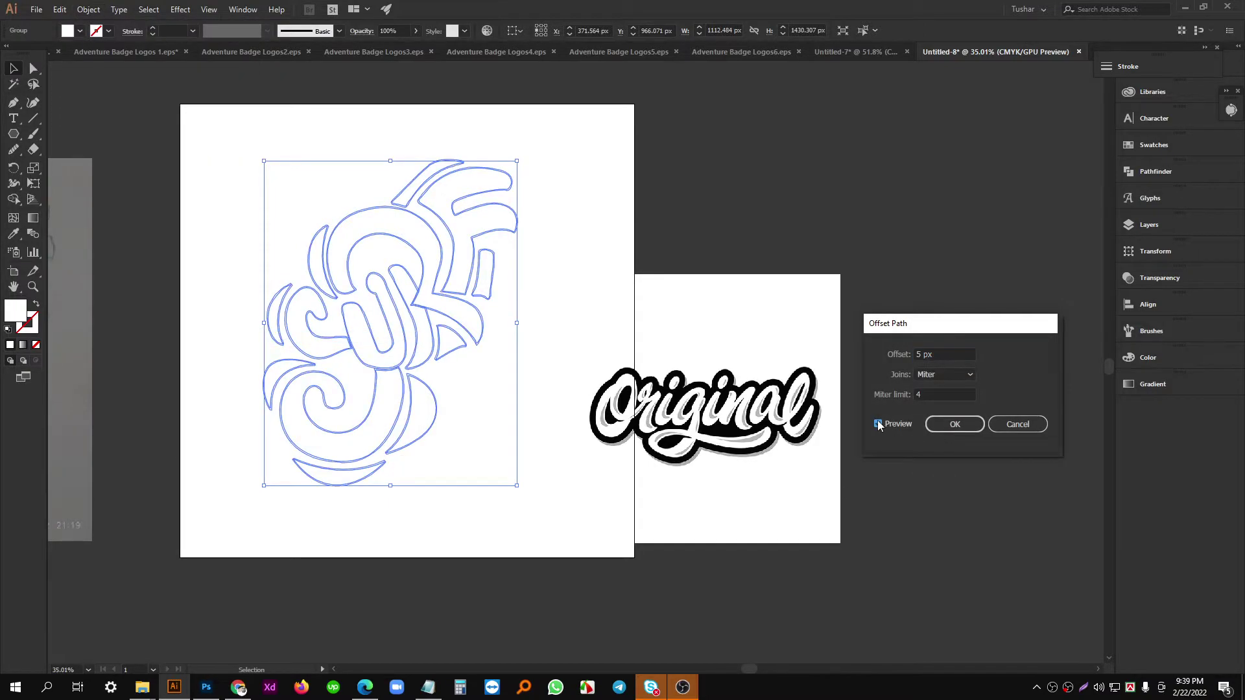
pyautogui.click(945, 352)
pyautogui.press('Up')
pyautogui.press('Up')
pyautogui.press('Up')
pyautogui.press('Up')
pyautogui.press('Up')
pyautogui.press('Up')
pyautogui.press('Up')
pyautogui.press('Up')
pyautogui.press('Up')
pyautogui.press('Up')
pyautogui.press('Up')
pyautogui.press('Up')
pyautogui.press('Up')
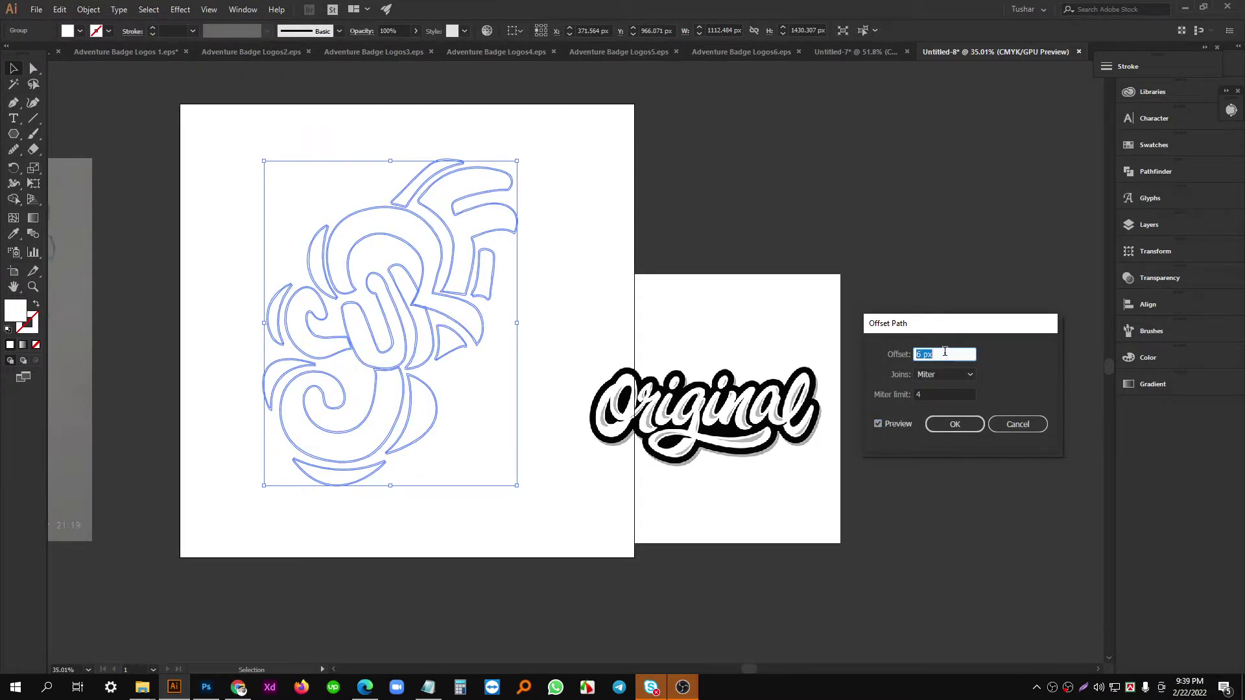
pyautogui.press('Up')
pyautogui.press('Up')
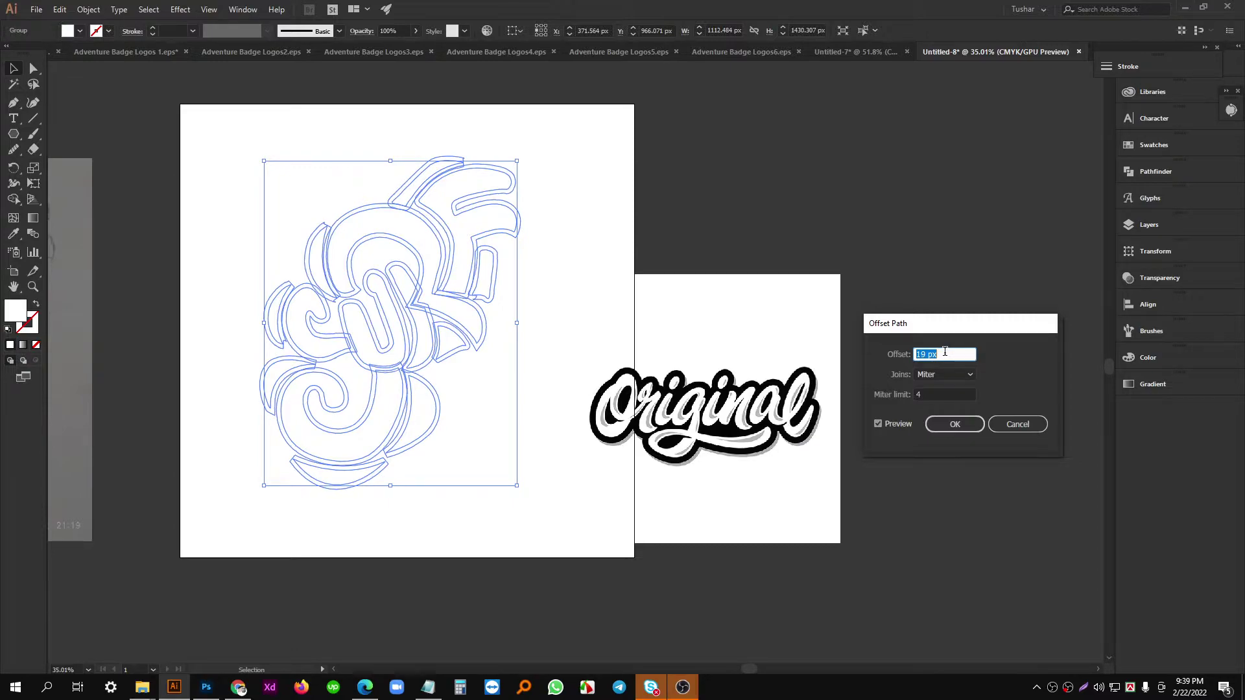
pyautogui.press('Up')
pyautogui.press('Up')
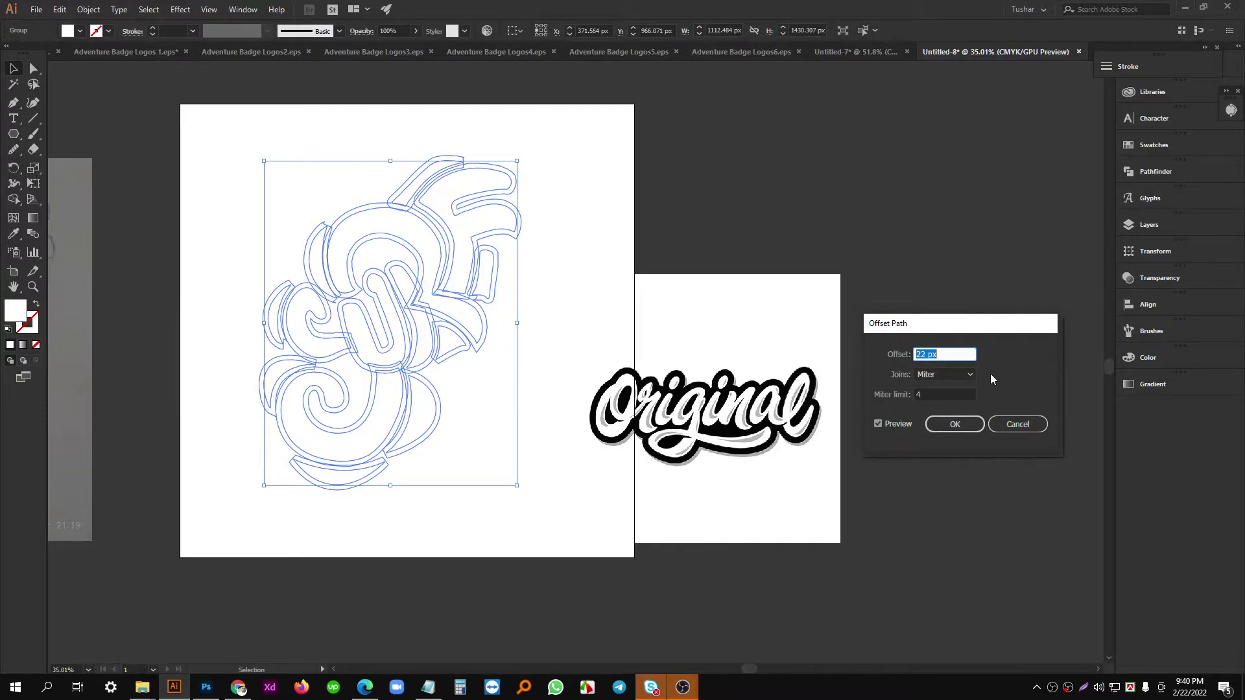
pyautogui.click(947, 375)
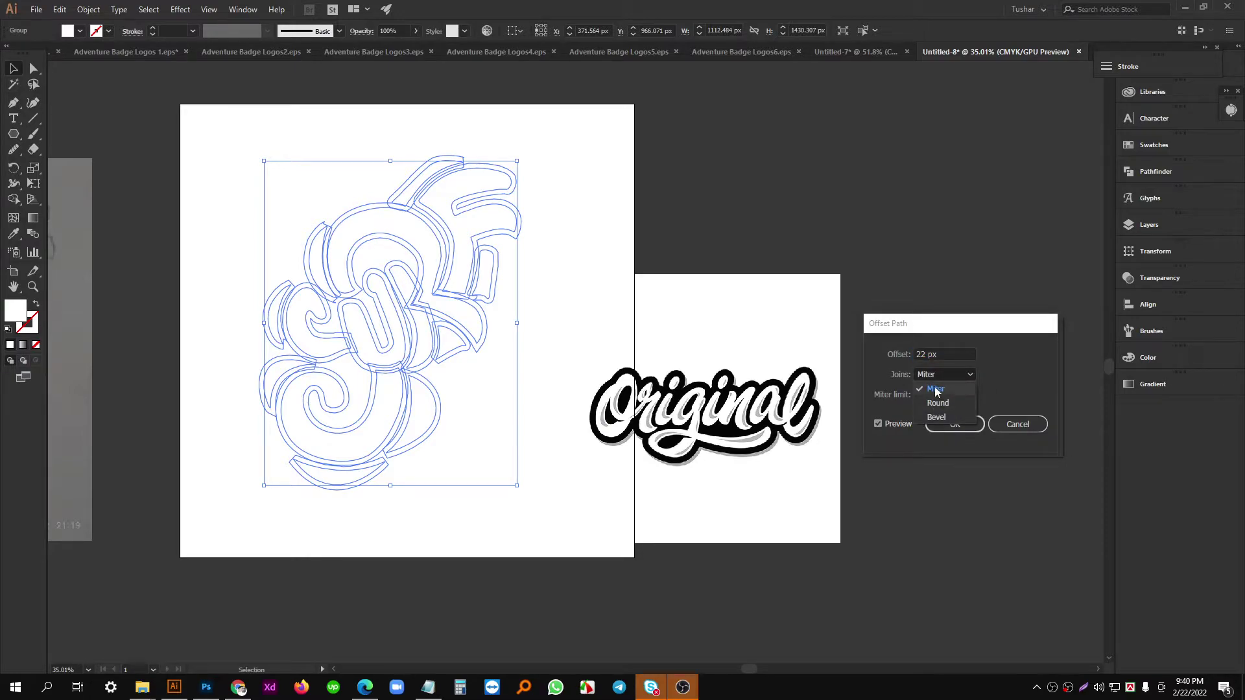
pyautogui.click(938, 403)
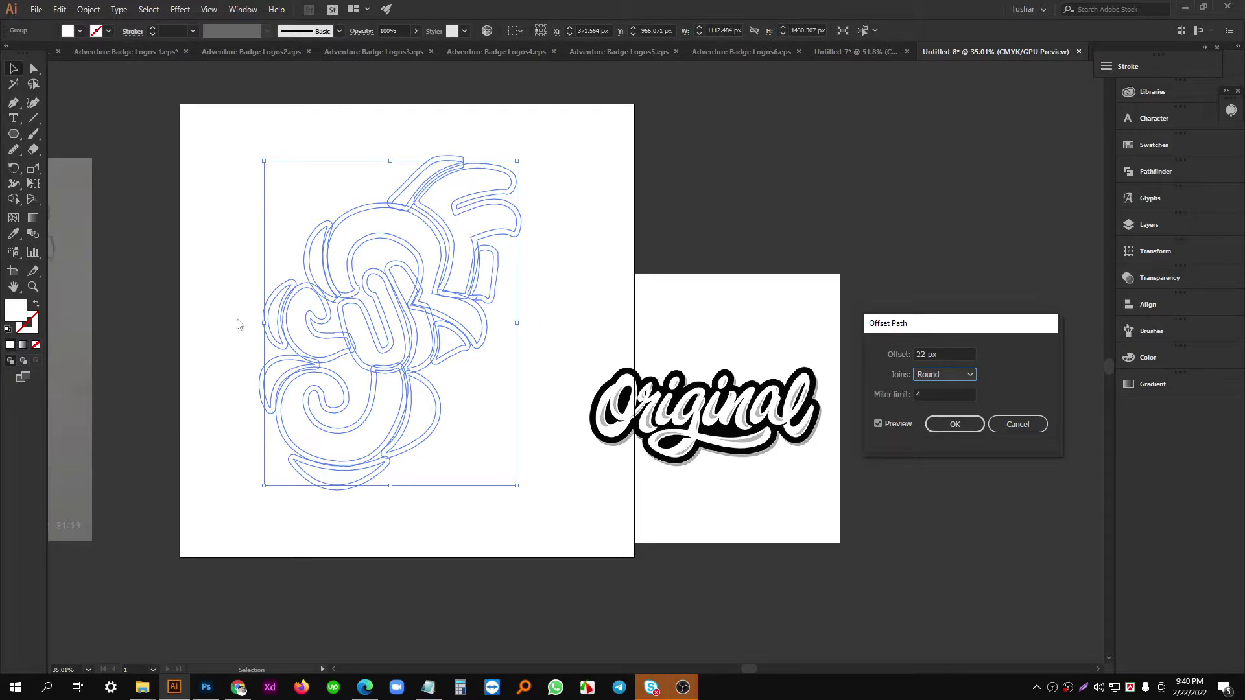
pyautogui.click(953, 424)
# Fill the offset shapes with black sampled from the outline of the "Original" lettering using the Eyedropper.
pyautogui.click(13, 234)
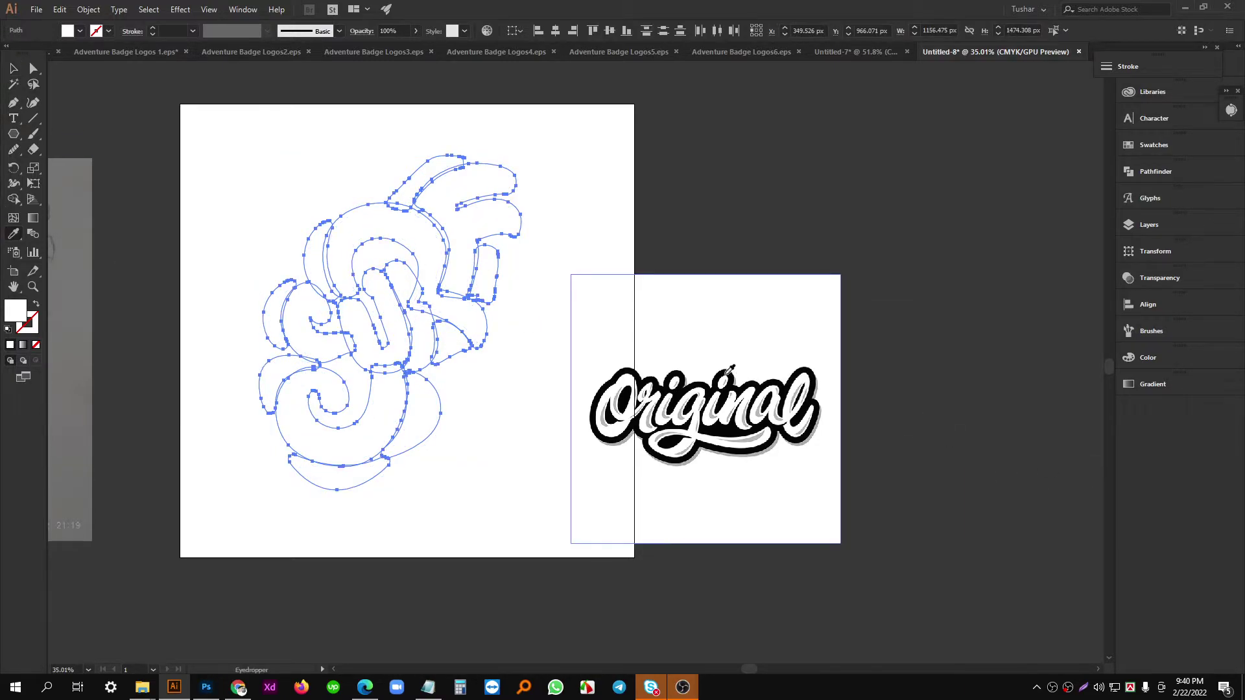
pyautogui.scroll(5, 643, 382)
pyautogui.click(733, 372)
pyautogui.scroll(-8, 735, 368)
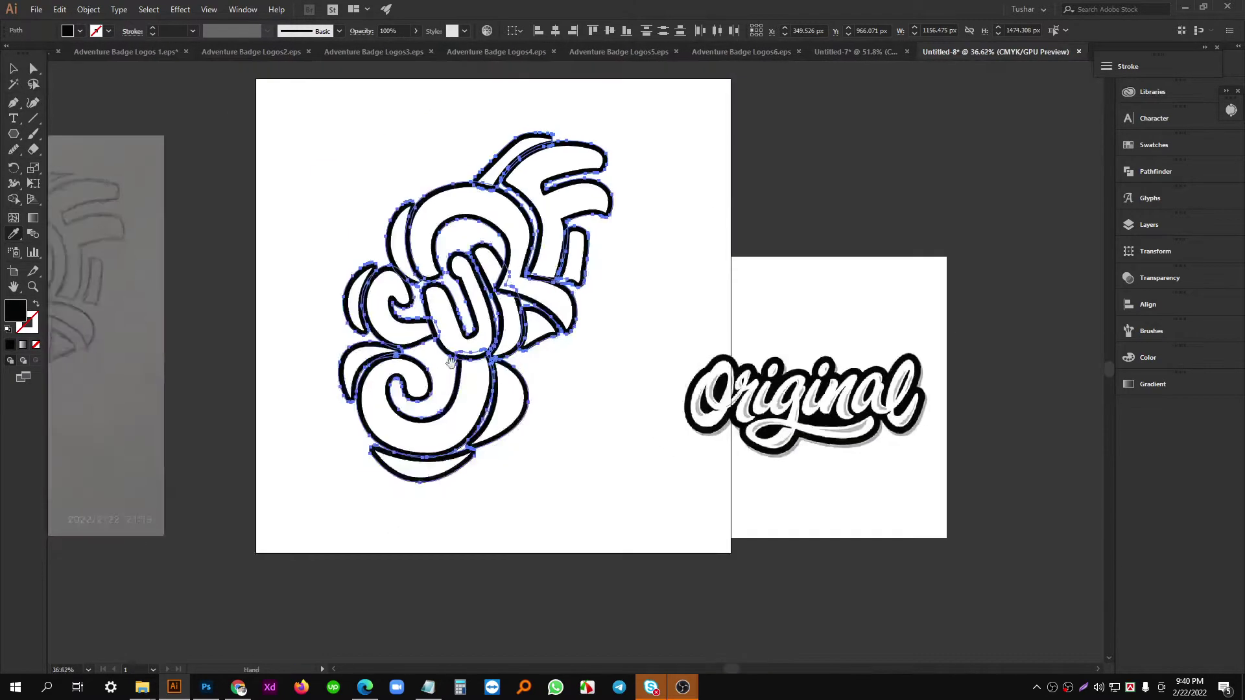
pyautogui.scroll(3, 744, 387)
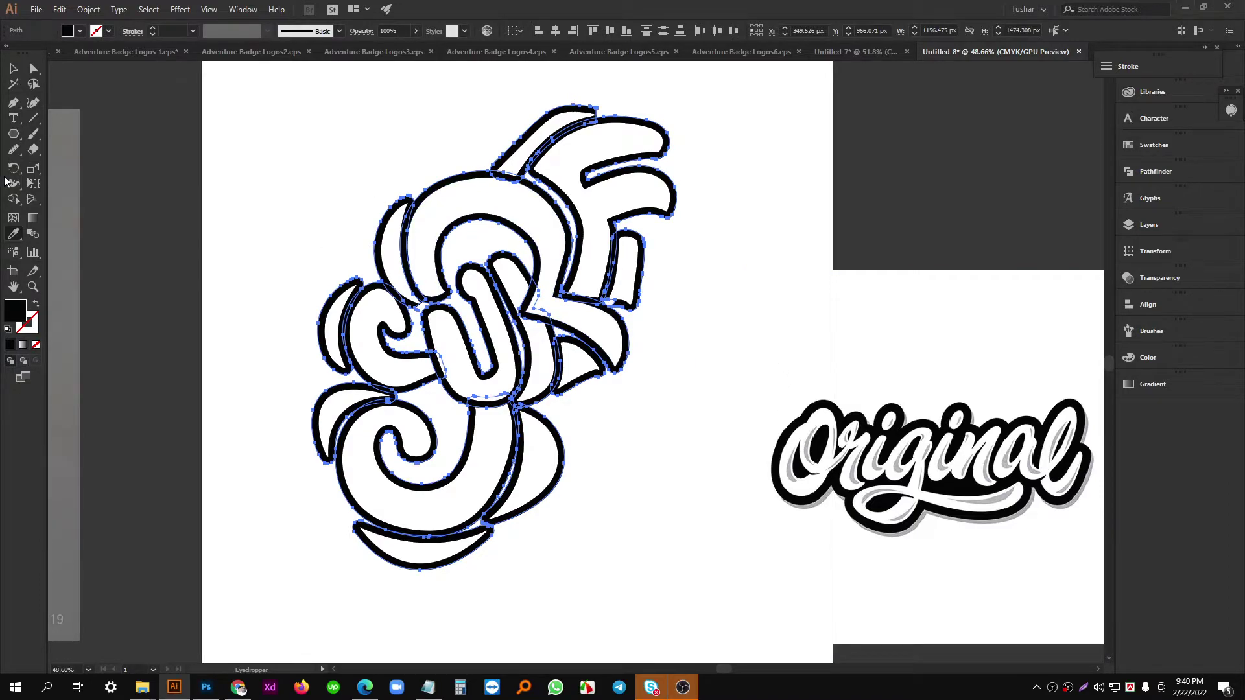
# Undo the black fill and the 22 px offset, and reselect all the white logo shapes.
pyautogui.hotkey('ctrl', 'z')
pyautogui.hotkey('ctrl', 'z')
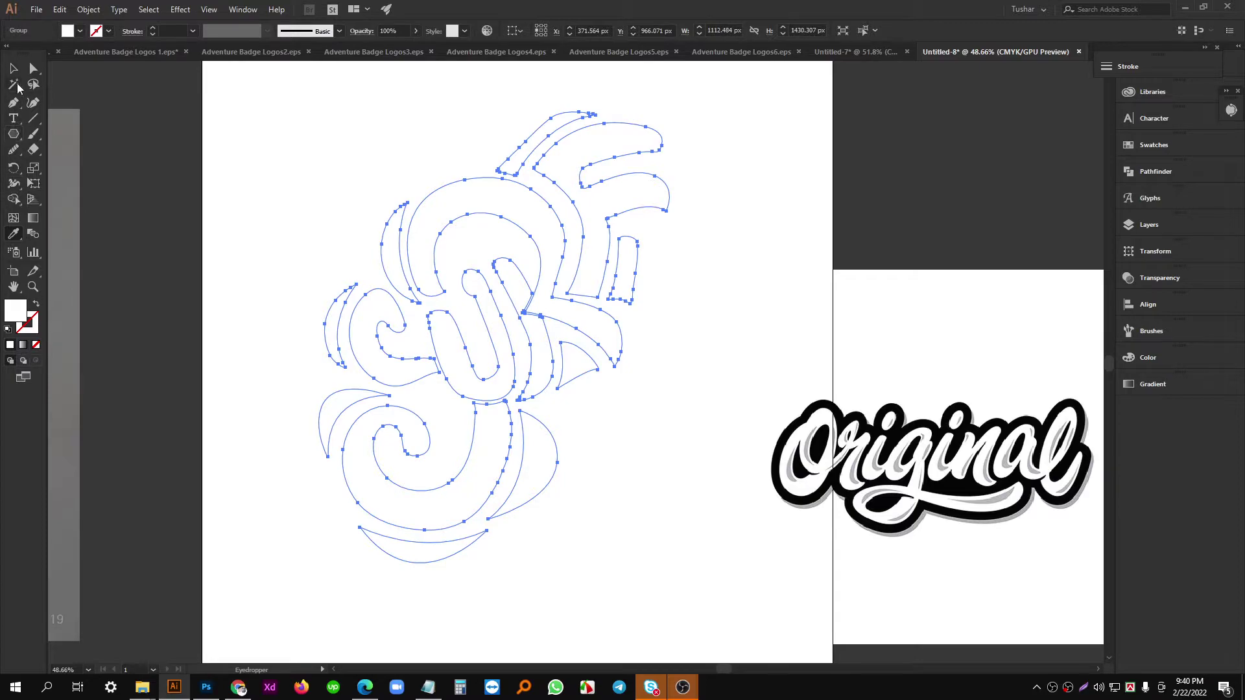
pyautogui.click(14, 68)
pyautogui.click(289, 178)
pyautogui.moveTo(273, 217); pyautogui.dragTo(634, 435)
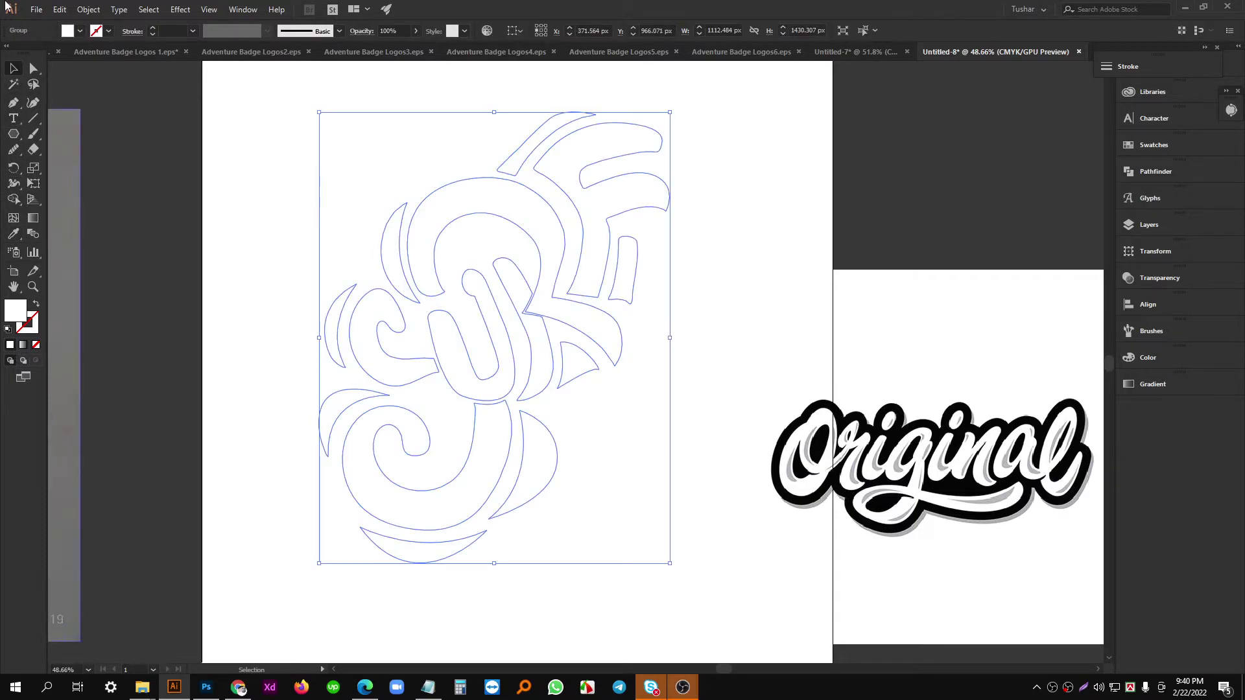
# Offset the logo's paths by 55 px with Round joins, previewing the result.
pyautogui.click(88, 9)
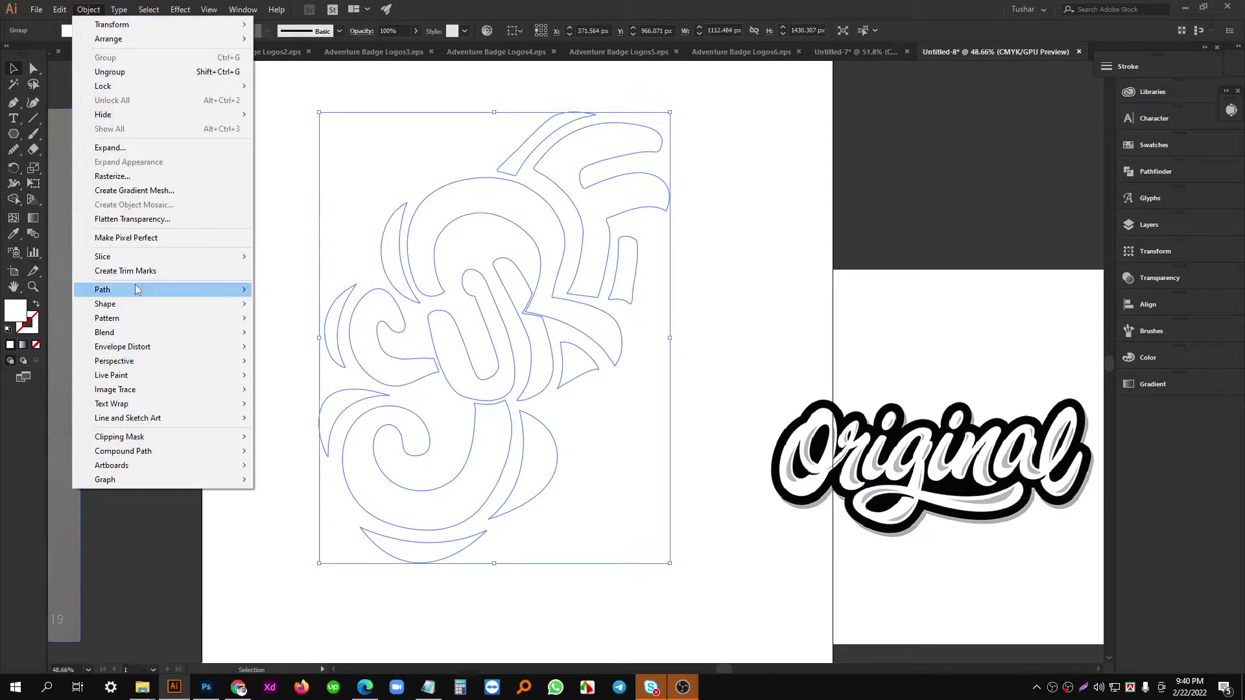
pyautogui.moveTo(135, 289)
pyautogui.click(337, 332)
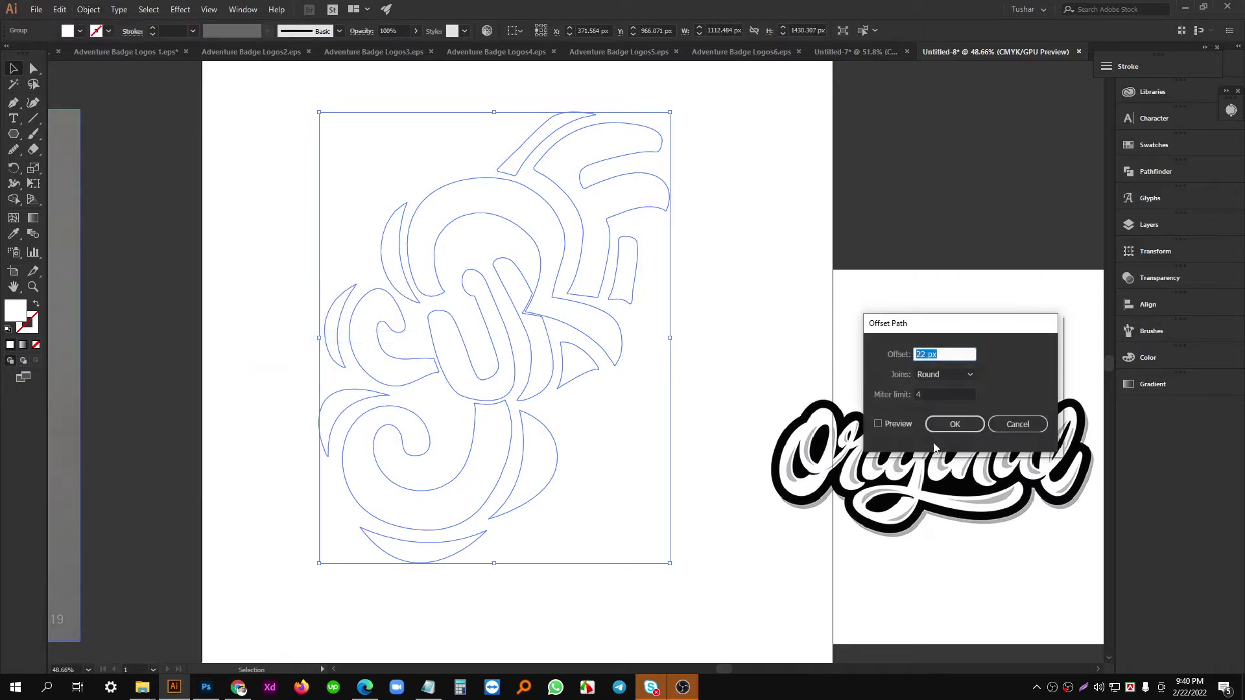
pyautogui.click(886, 428)
pyautogui.click(959, 355)
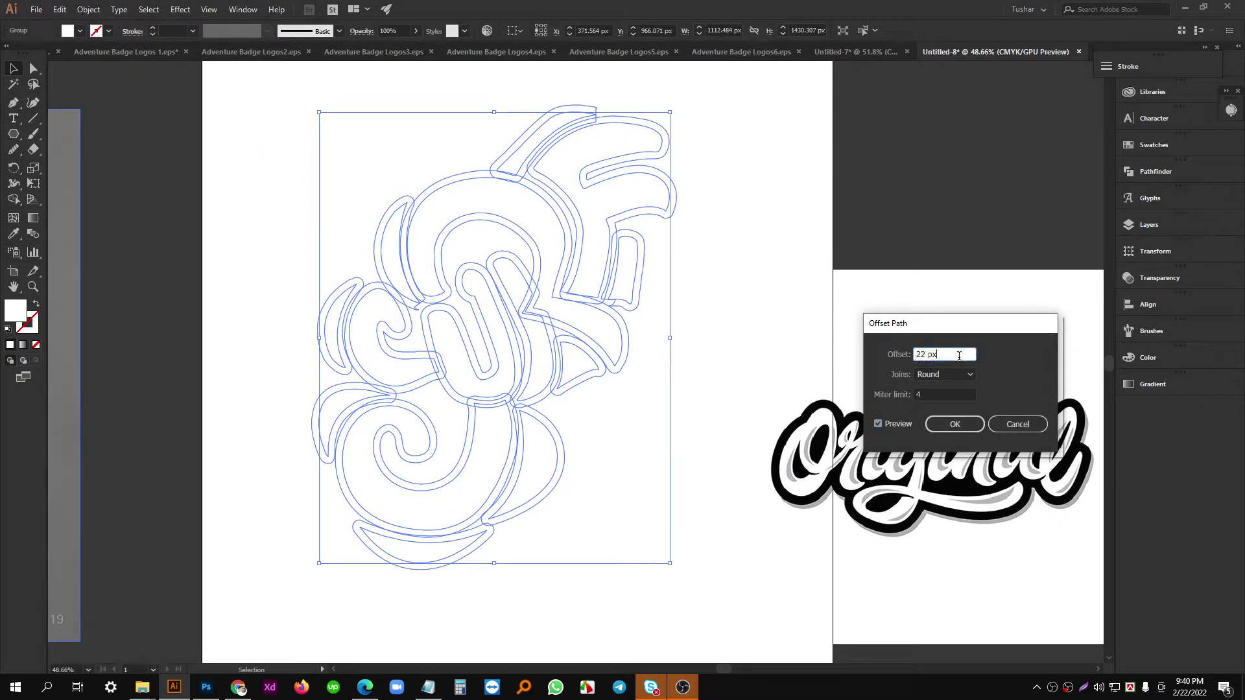
pyautogui.press('Up')
pyautogui.press('Up')
pyautogui.press('Up')
pyautogui.press('Up')
pyautogui.press('Up')
pyautogui.press('Up')
pyautogui.press('Up')
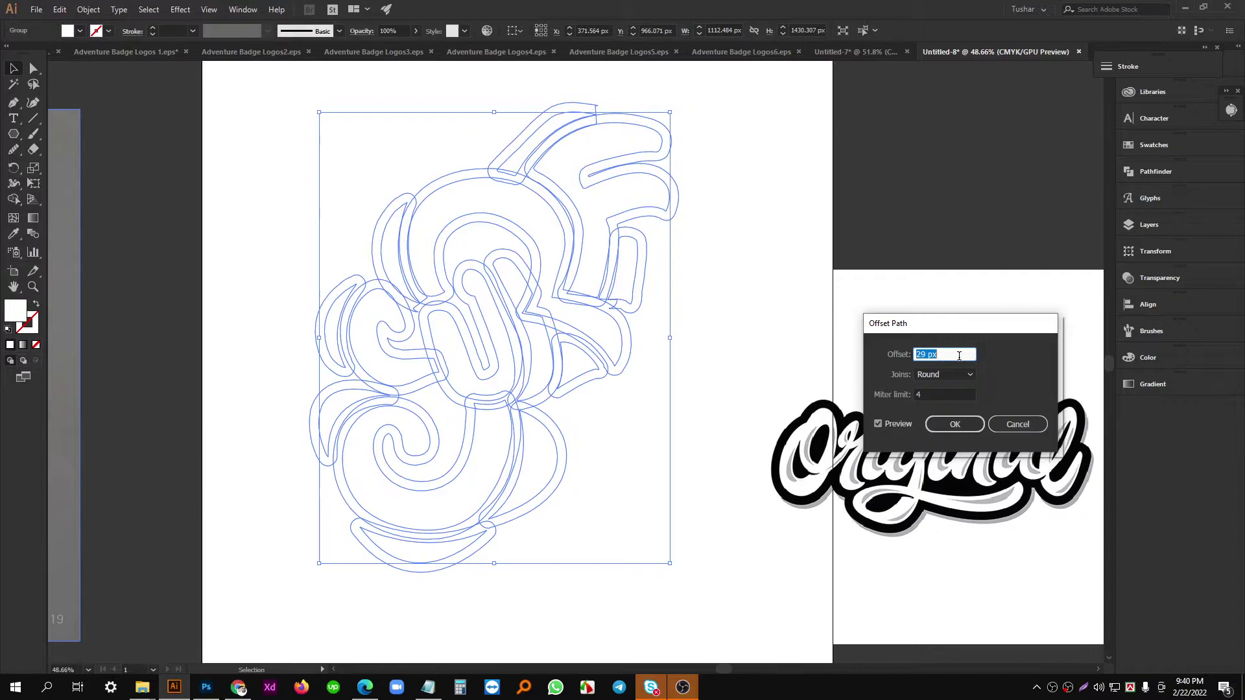
pyautogui.press('Up')
pyautogui.press('Up')
pyautogui.press('Up')
pyautogui.press('Up')
pyautogui.press('Up')
pyautogui.press('Up')
pyautogui.press('Up')
pyautogui.press('Up')
pyautogui.press('Up')
pyautogui.press('Up')
pyautogui.press('Up')
pyautogui.press('Up')
pyautogui.press('Up')
pyautogui.press('Up')
pyautogui.press('Up')
pyautogui.press('Up')
pyautogui.press('Up')
pyautogui.press('Up')
pyautogui.press('Up')
pyautogui.press('Up')
pyautogui.press('Up')
pyautogui.press('Up')
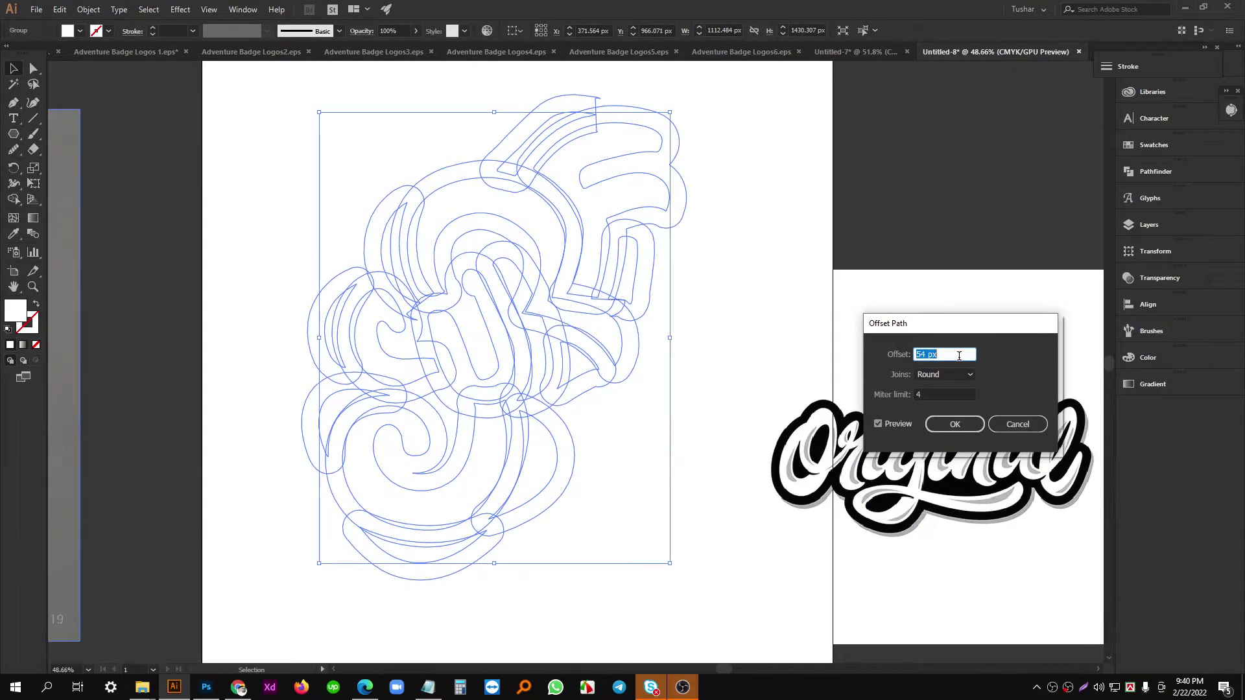
pyautogui.press('Down')
pyautogui.press('Up')
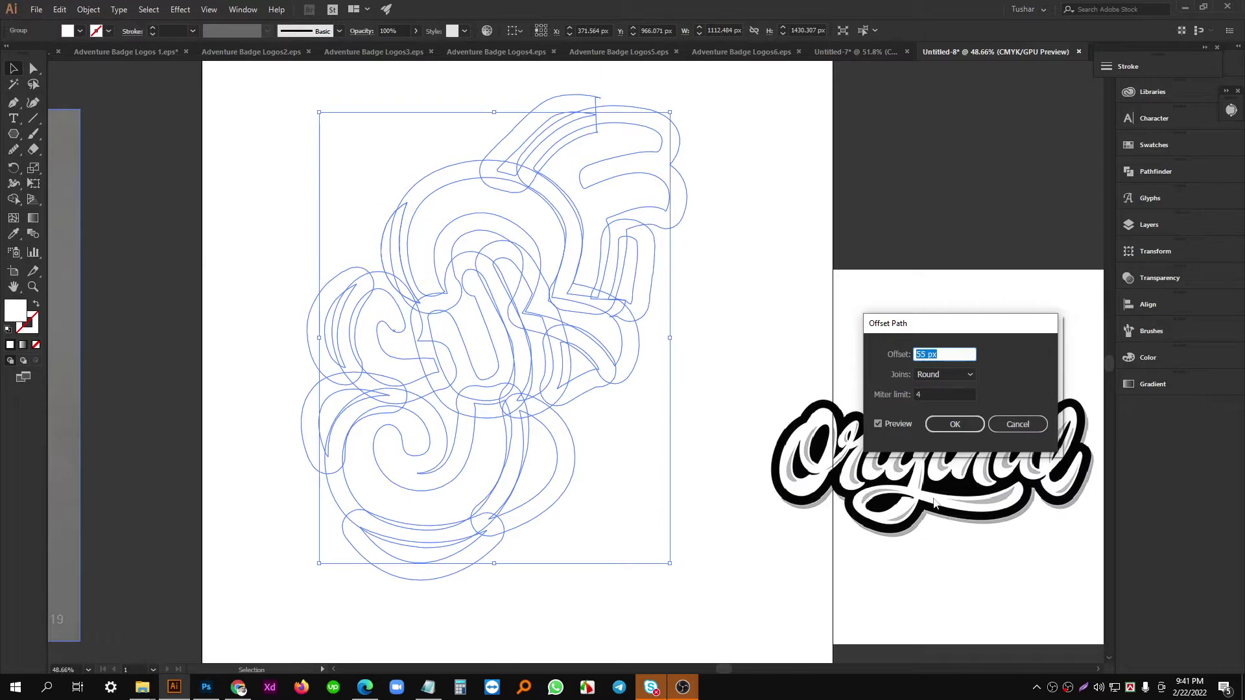
pyautogui.click(953, 425)
# Try a black 000000 fill on the 55 px offset shapes, and undo both the fill and the offset.
pyautogui.doubleClick(14, 309)
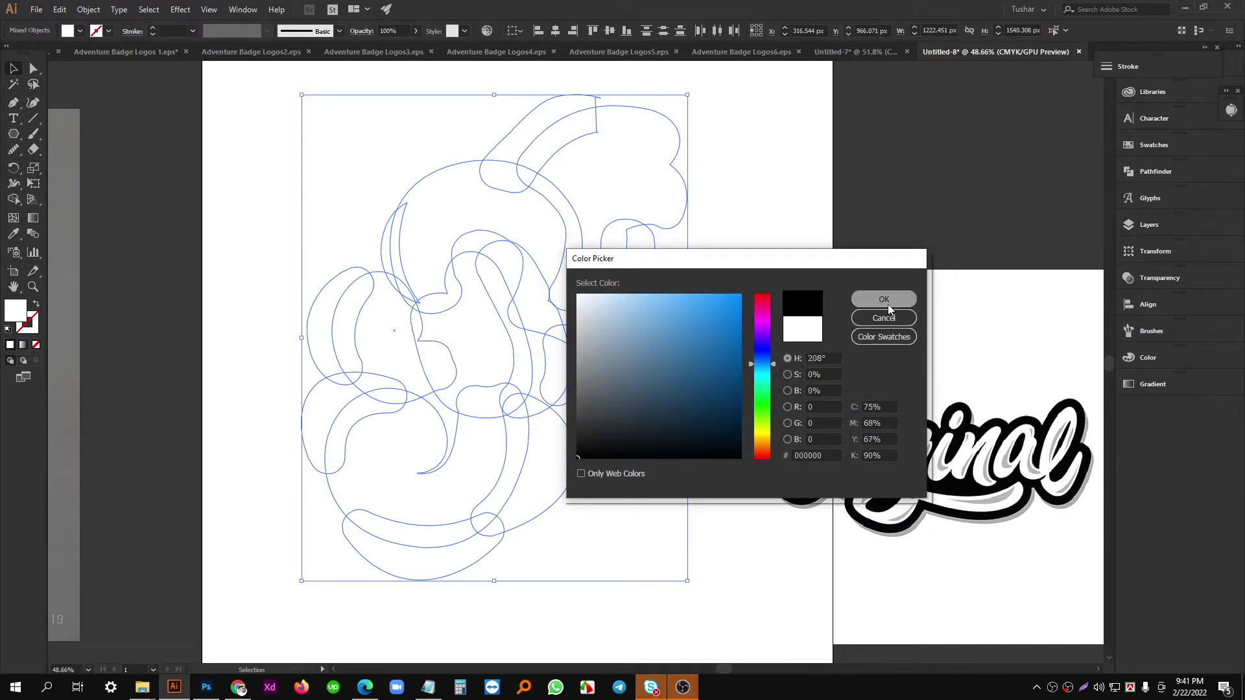
pyautogui.click(884, 300)
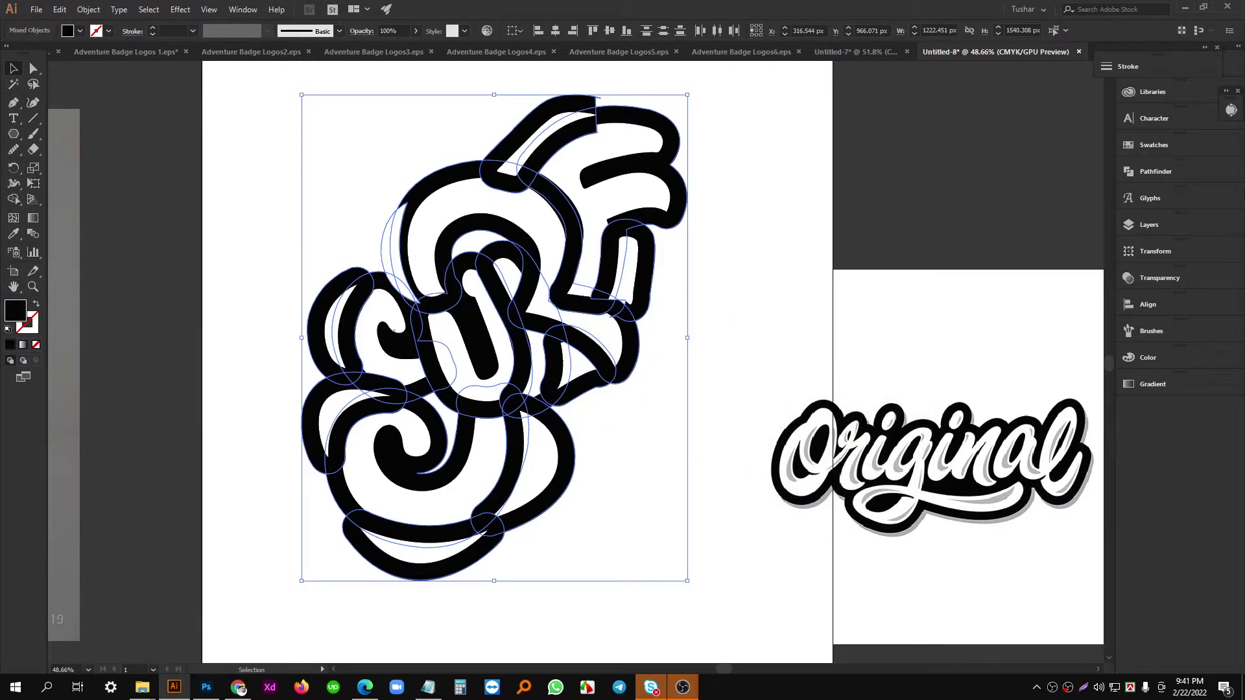
pyautogui.hotkey('ctrl', 'z')
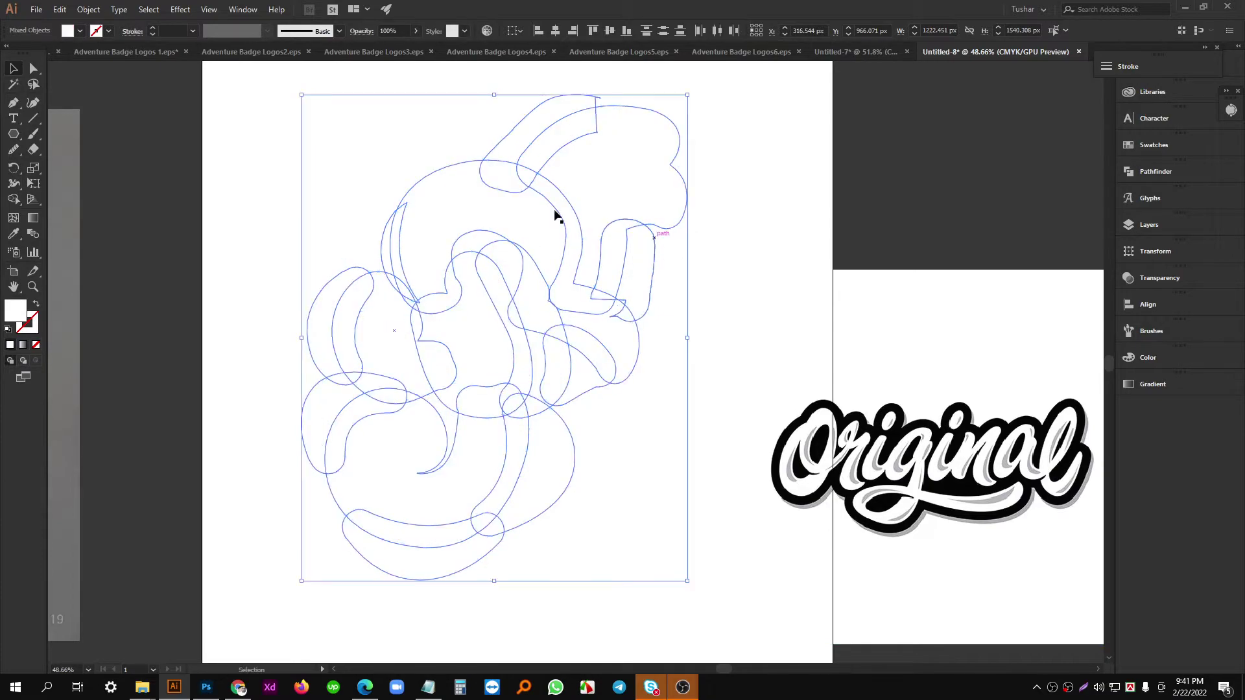
pyautogui.hotkey('ctrl', 'z')
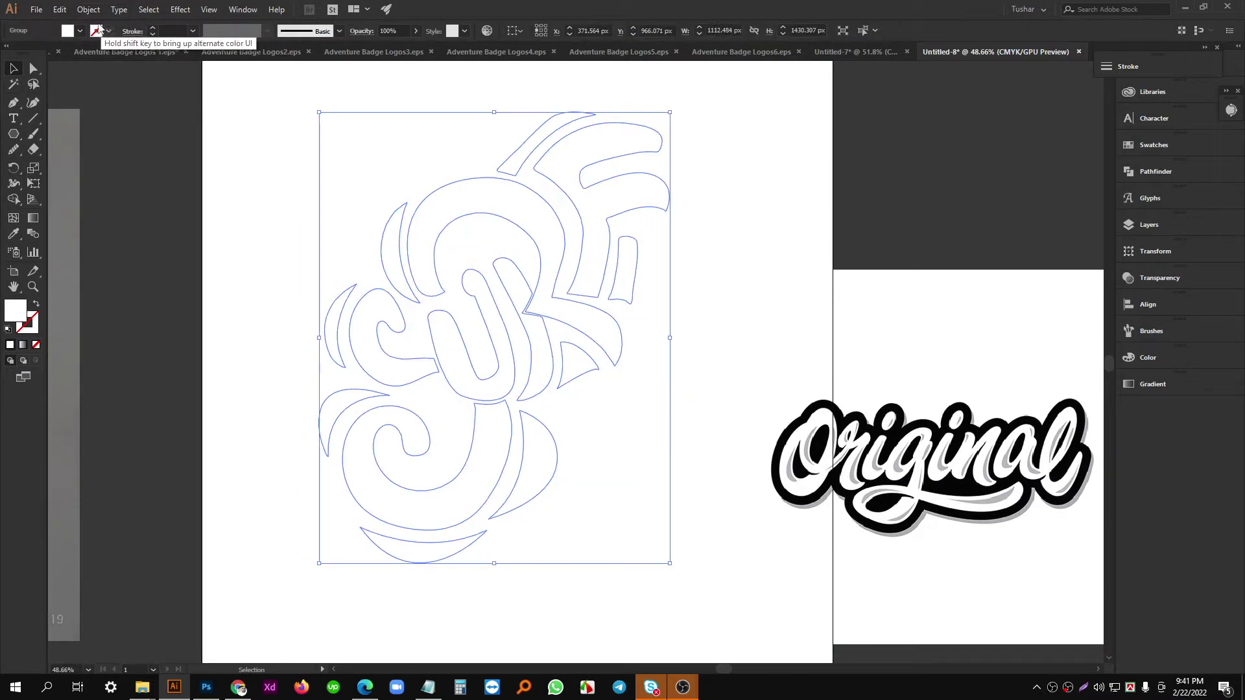
# Offset the logo's paths by 50 px with Round joins, previewing the result.
pyautogui.click(88, 9)
pyautogui.moveTo(136, 290)
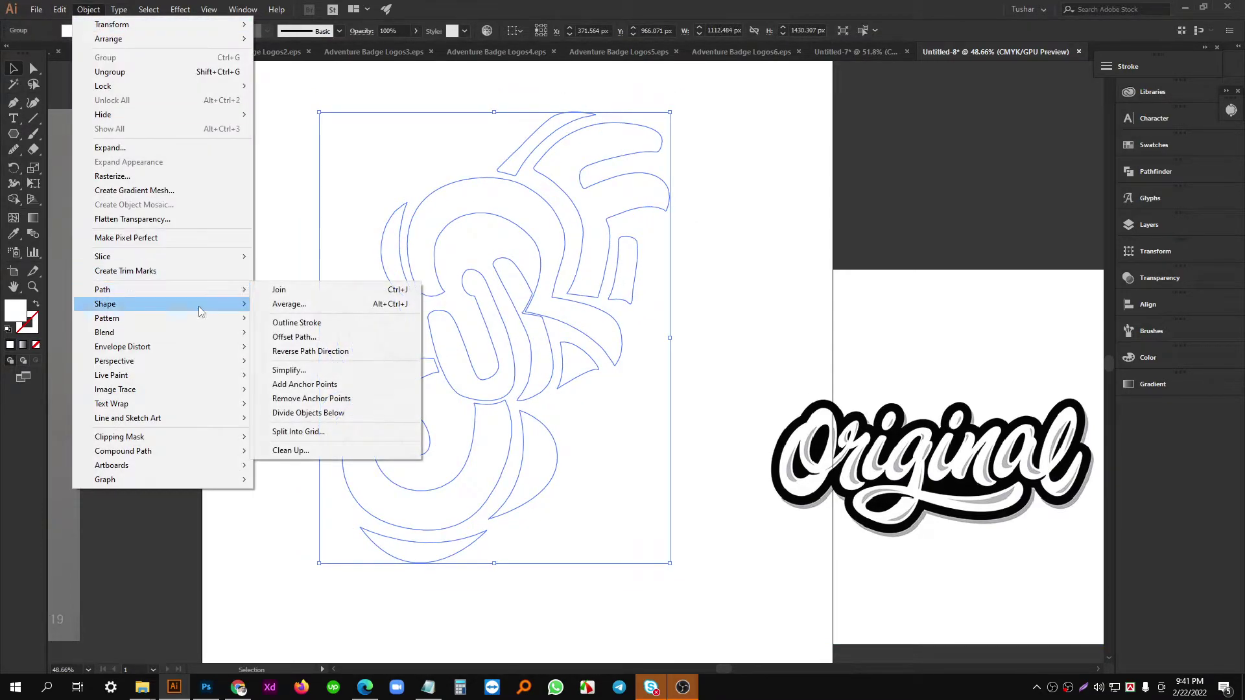
pyautogui.click(319, 338)
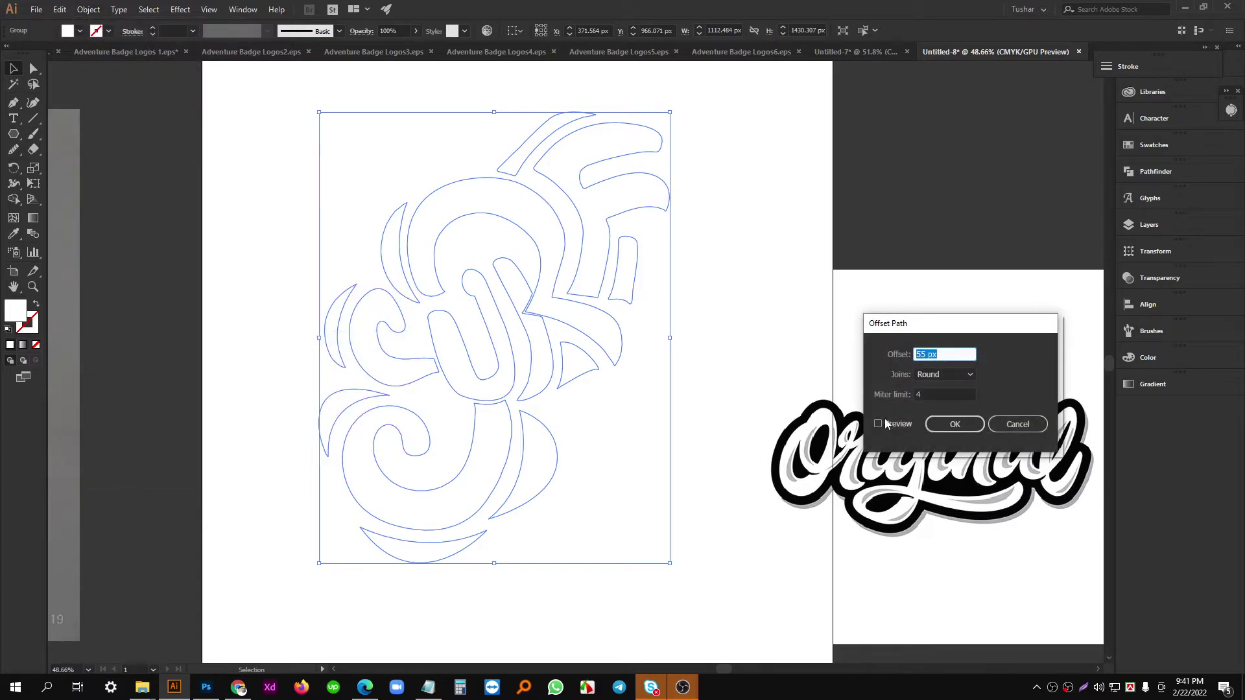
pyautogui.click(879, 423)
pyautogui.click(960, 352)
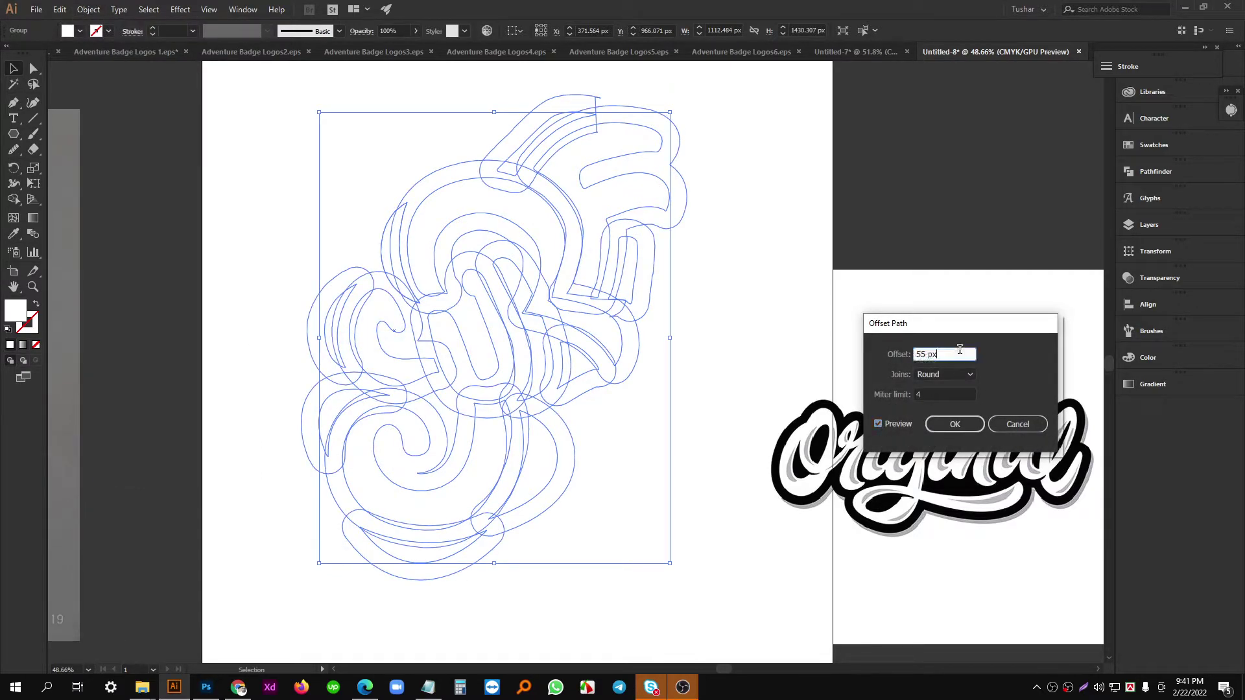
pyautogui.press('Down')
pyautogui.press('Down')
pyautogui.press('Down')
pyautogui.press('Down')
pyautogui.press('Down')
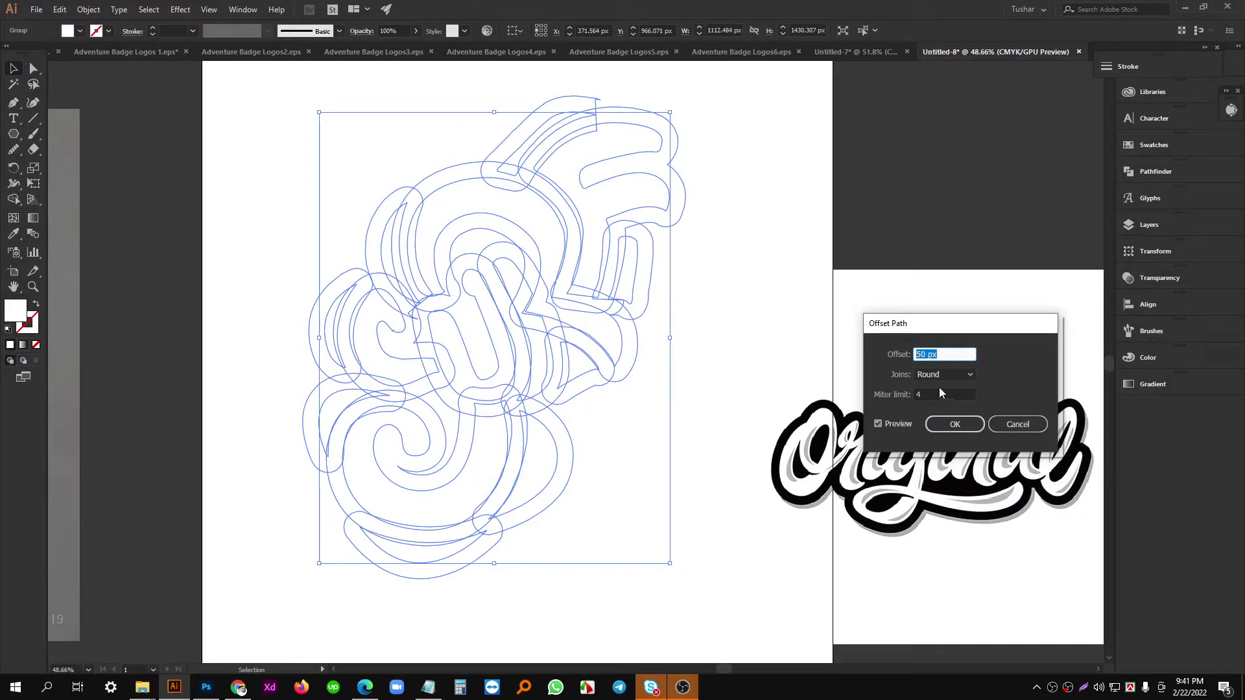
pyautogui.click(953, 425)
# Fill the 50 px offset shapes with black 000000.
pyautogui.click(15, 235)
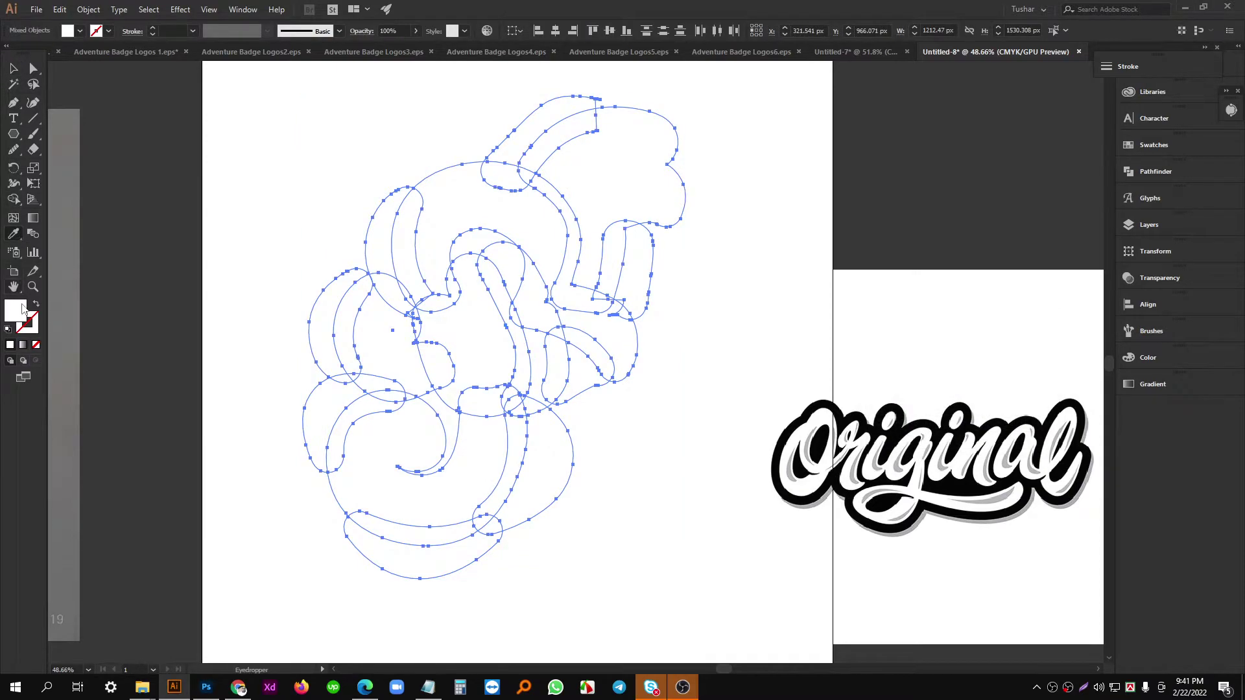
pyautogui.doubleClick(24, 317)
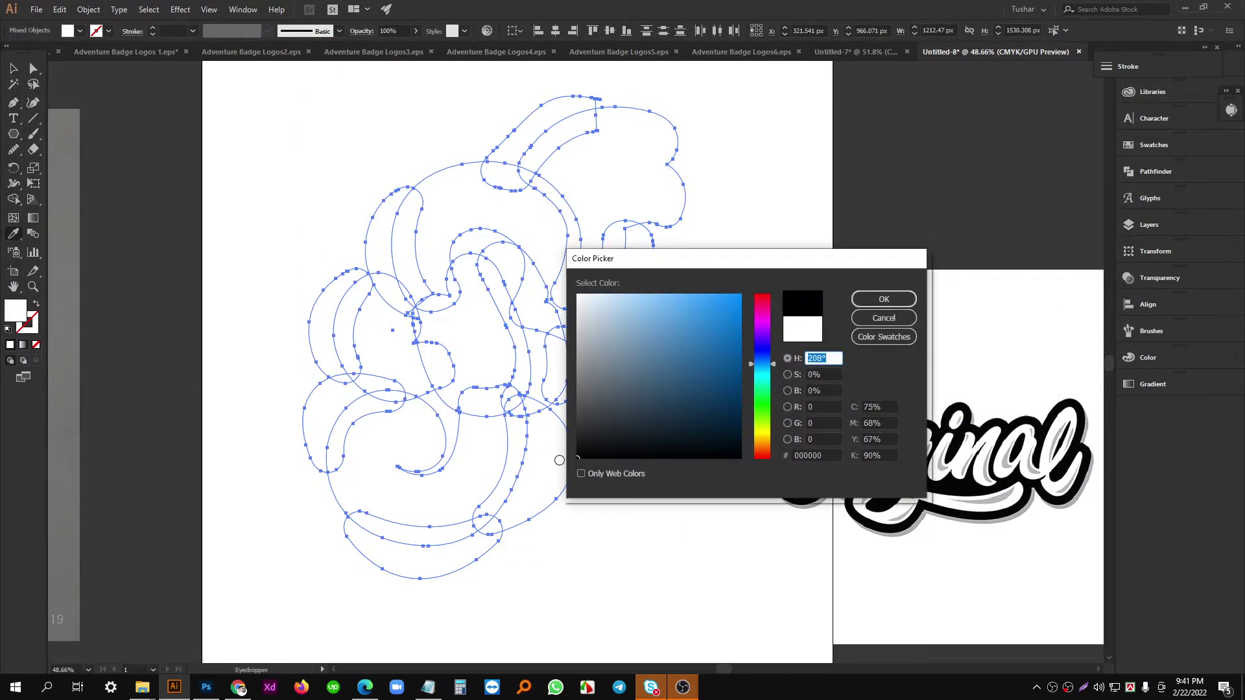
pyautogui.click(902, 299)
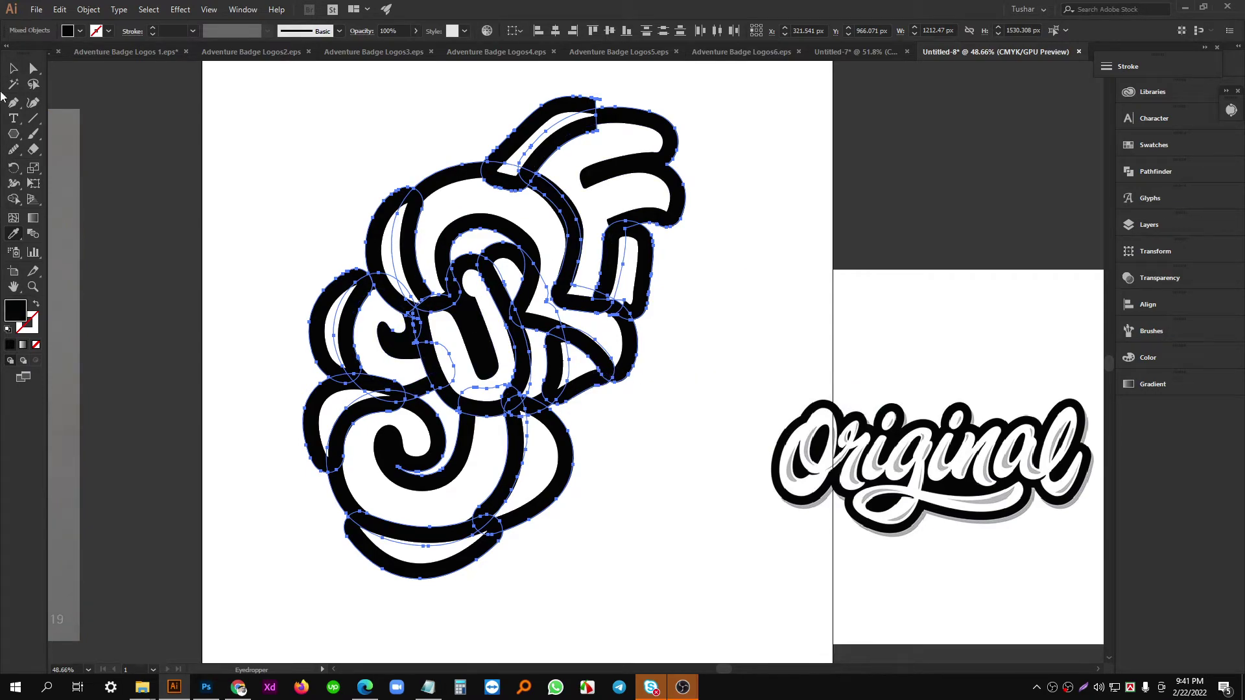
# Unite the black offset shapes into one outline shape with the Pathfinder.
pyautogui.click(14, 69)
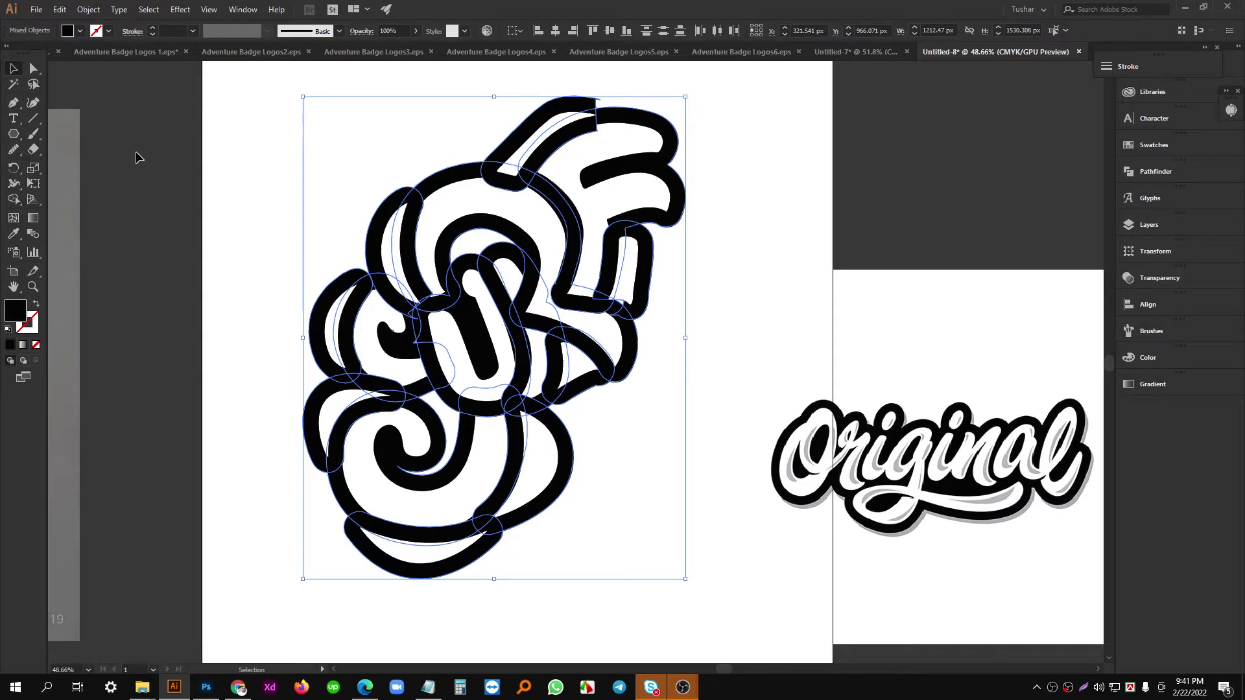
pyautogui.click(1154, 171)
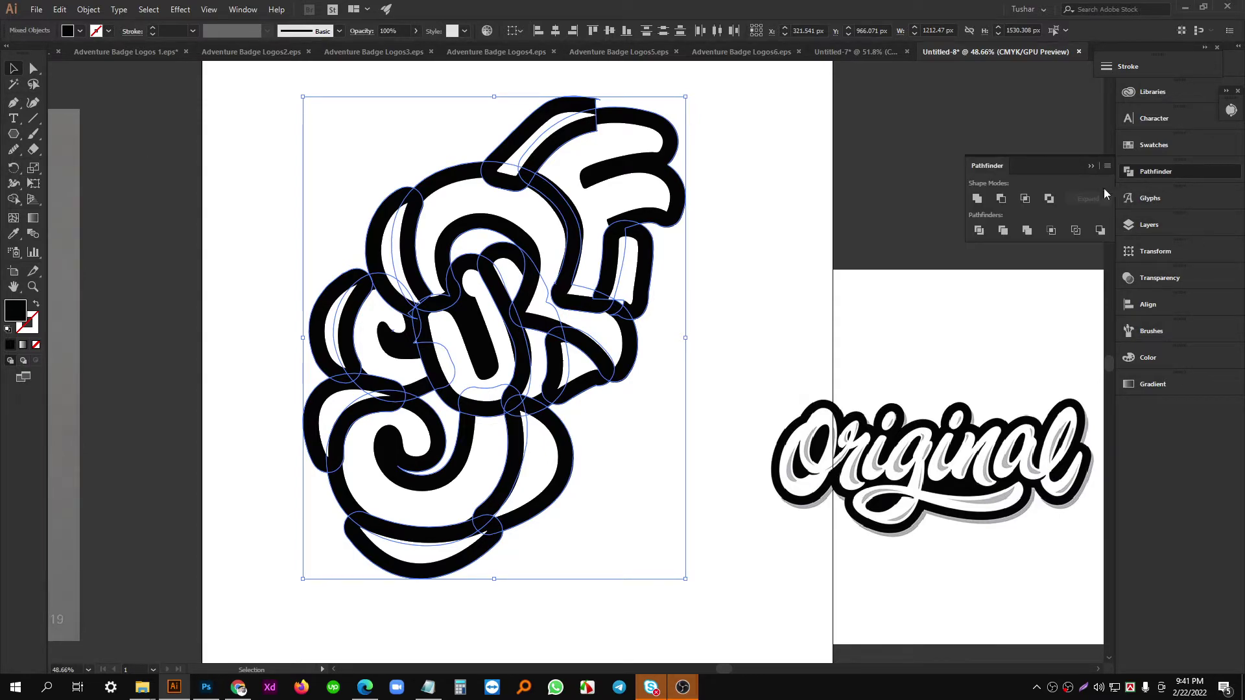
pyautogui.click(976, 199)
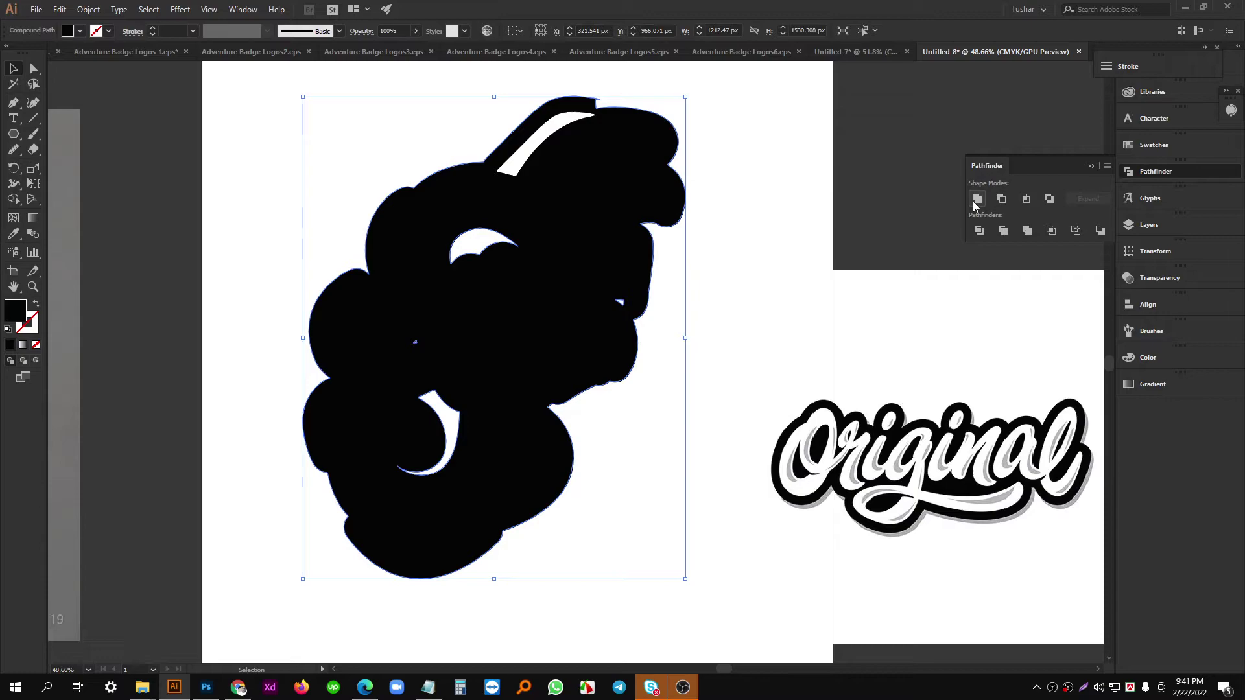
pyautogui.click(1092, 167)
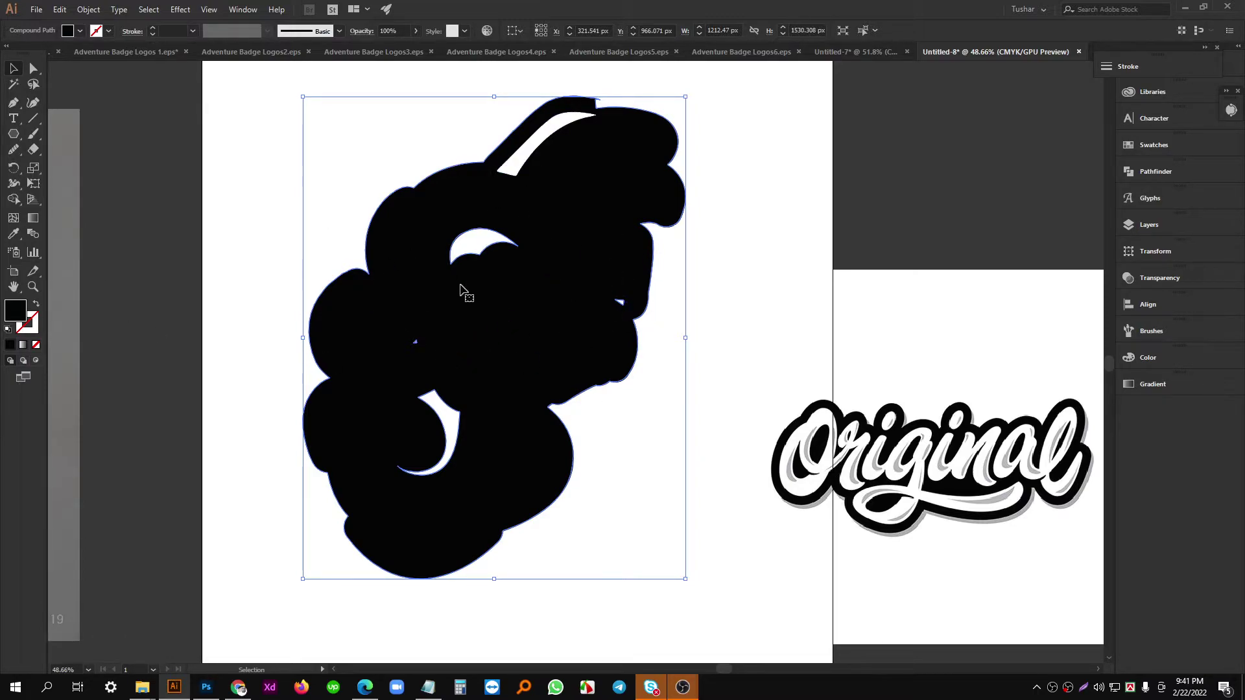
# Cut the united black outline shape from the artboard.
pyautogui.click(89, 10)
pyautogui.click(88, 9)
pyautogui.press('a')
pyautogui.press('Delete')
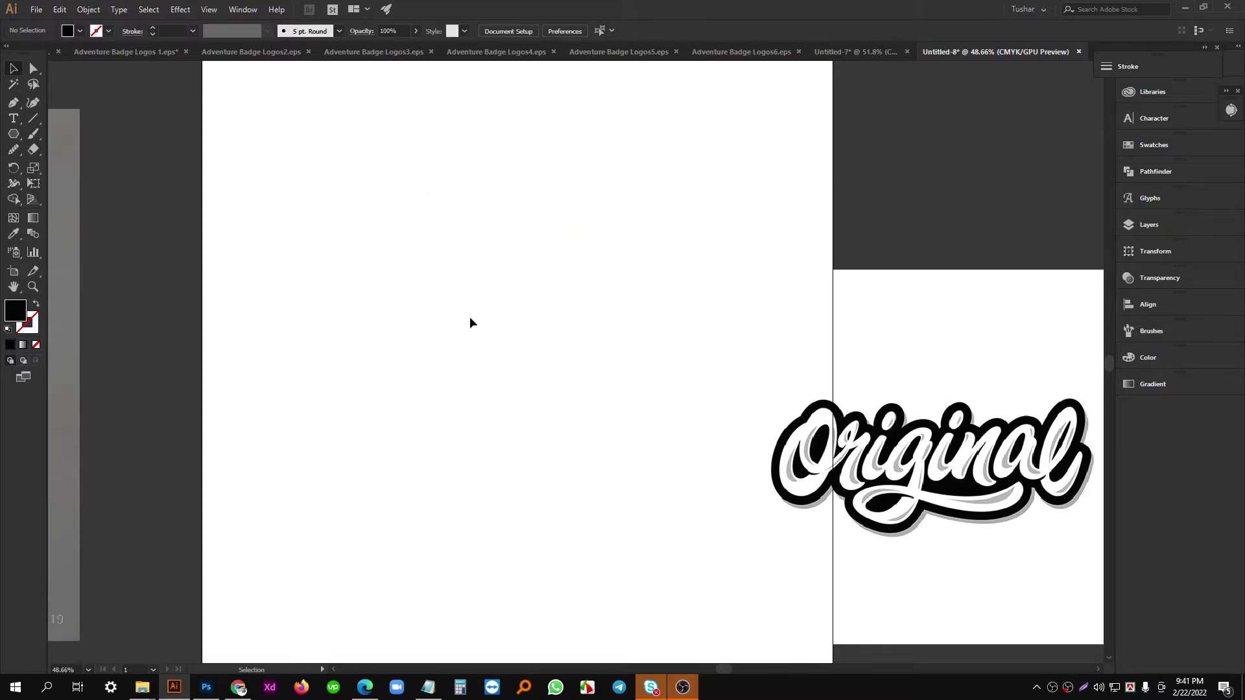
# Bring up the paste commands for returning the cut black outline shape to the artboard.
pyautogui.click(82, 12)
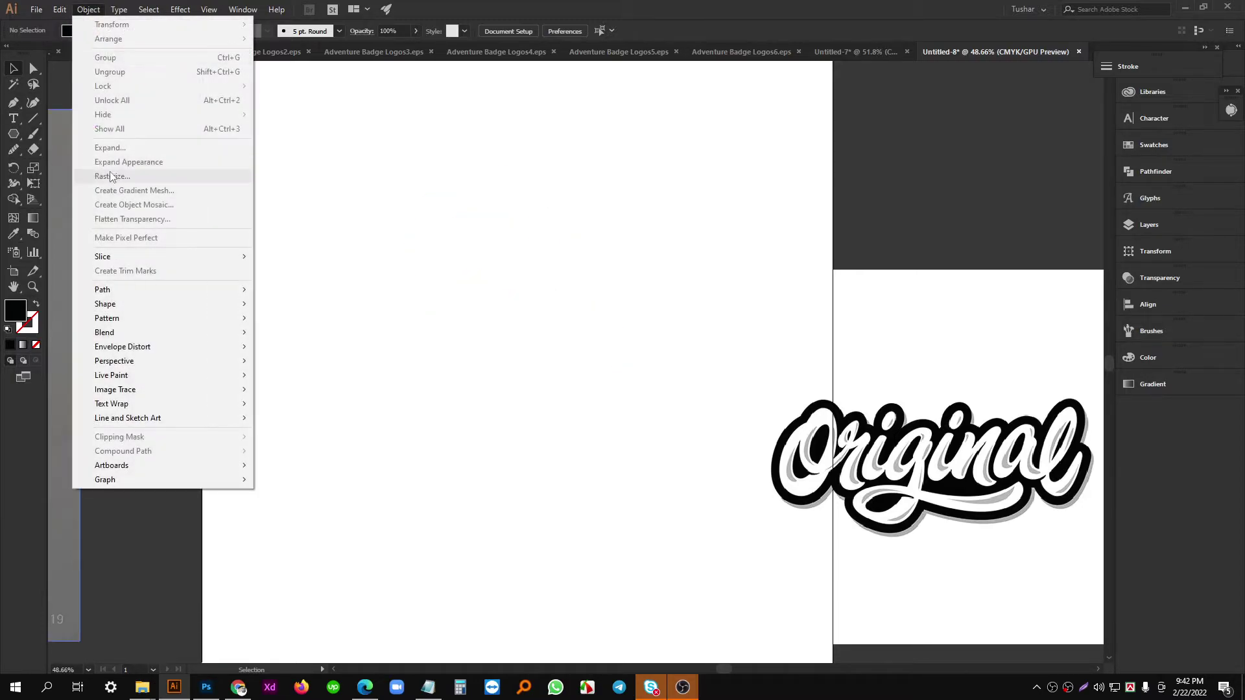
pyautogui.click(76, 14)
pyautogui.click(60, 9)
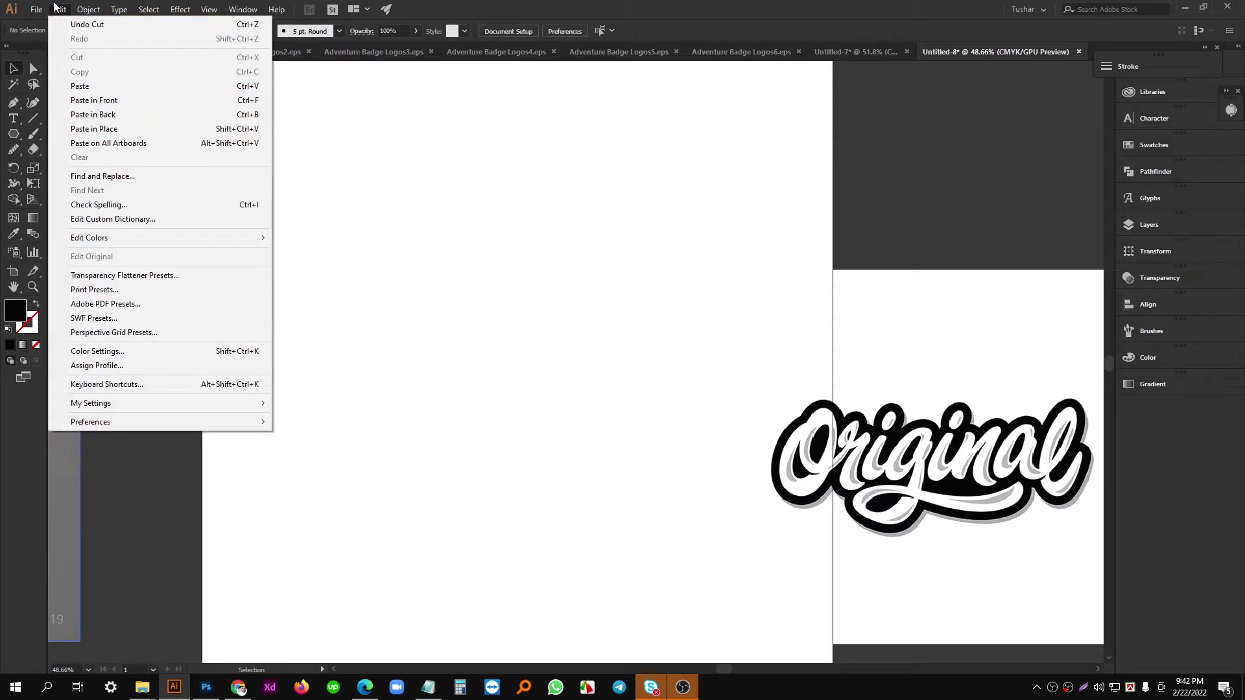
# Paste the black outline shape in place on the artboard and send it behind the white lettering.
pyautogui.click(126, 129)
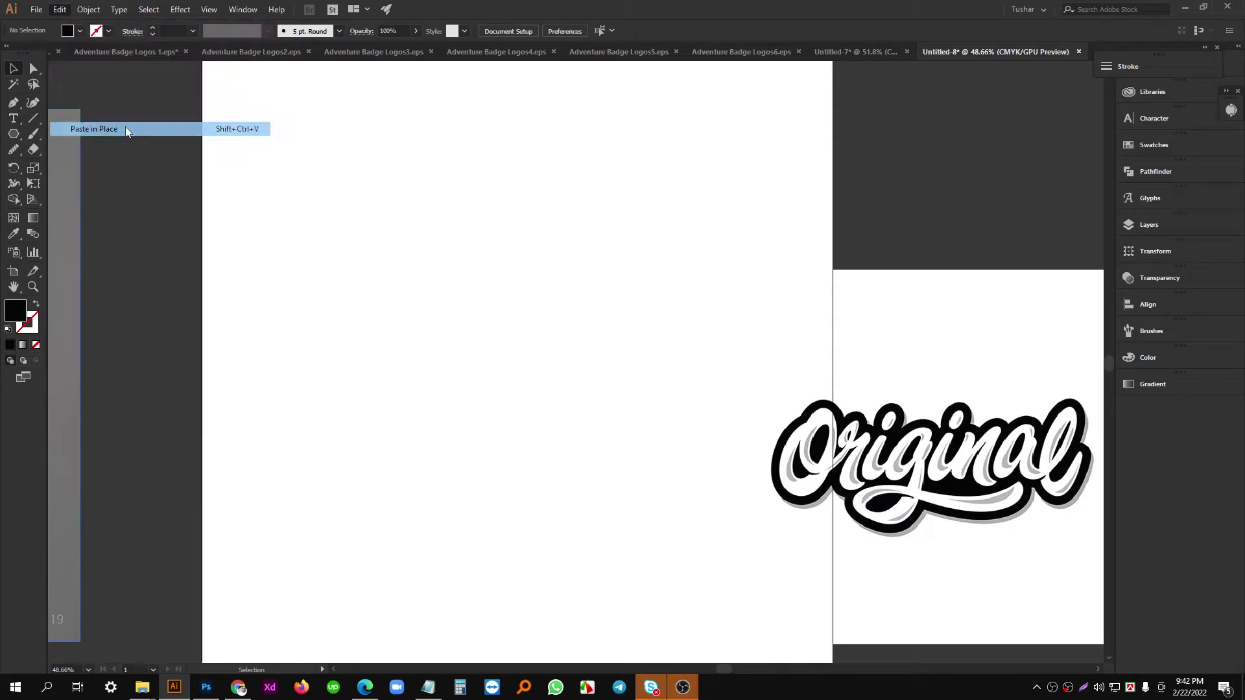
pyautogui.press('a')
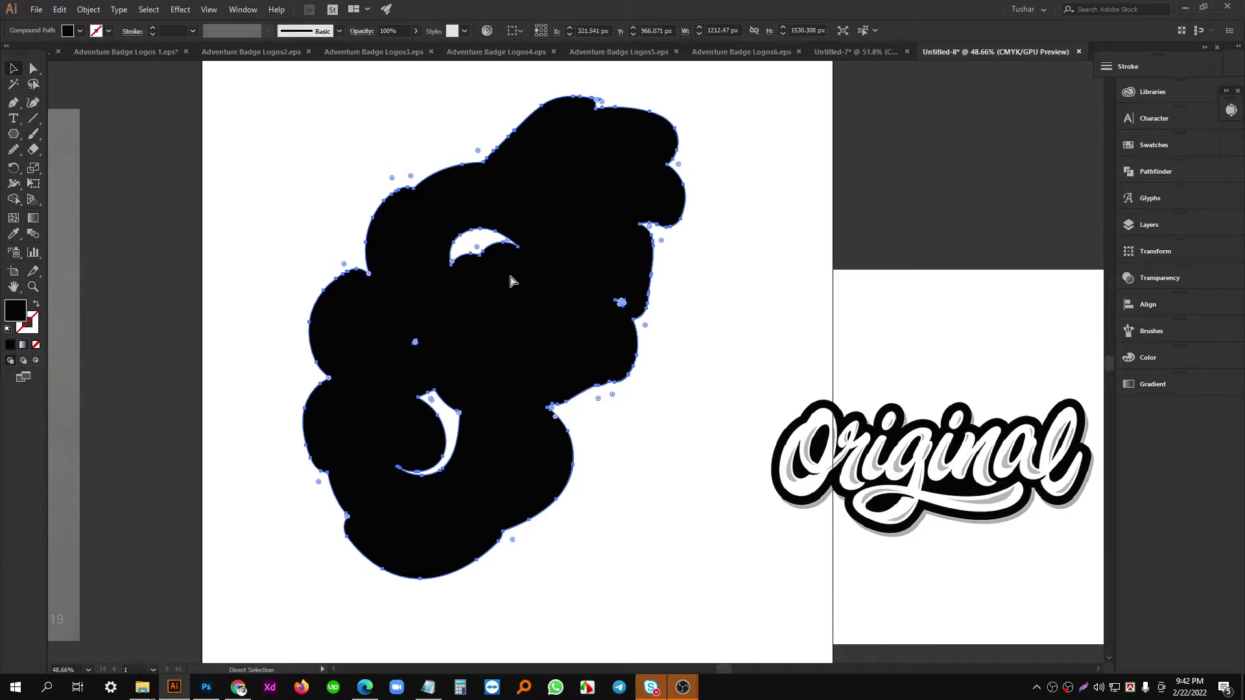
pyautogui.hotkey('ctrl', 'shift', '[')
pyautogui.rightClick(511, 281)
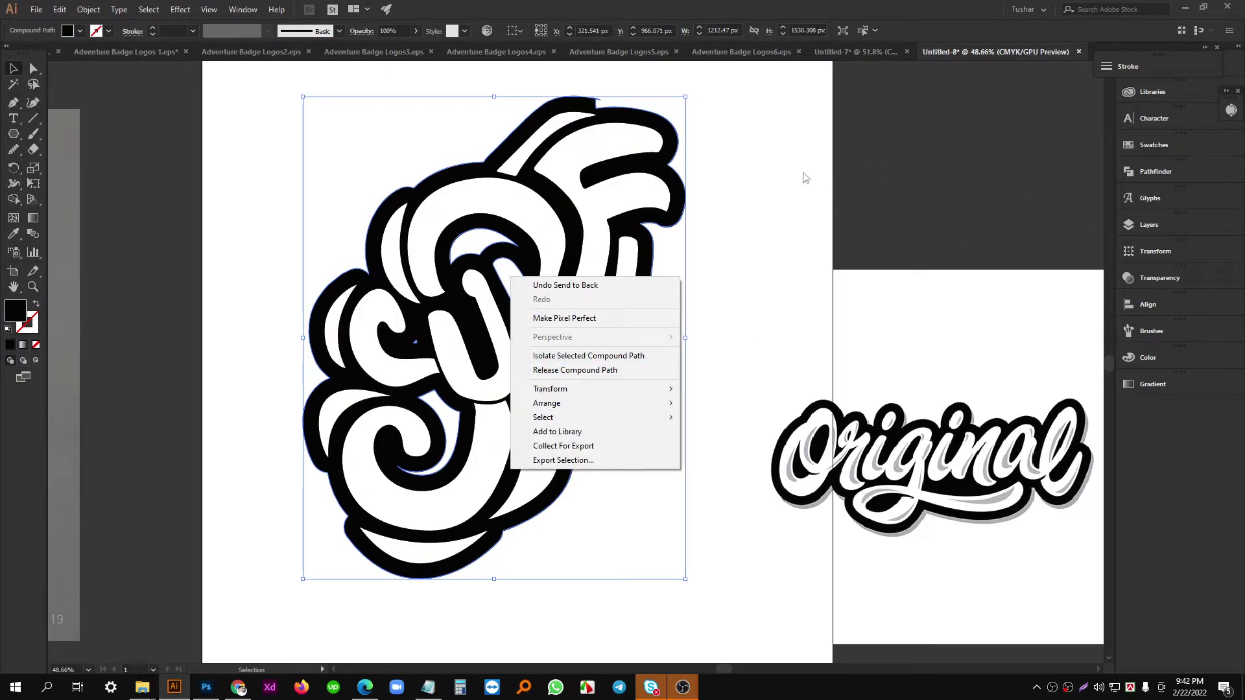
pyautogui.click(774, 233)
# Use the Shape Builder on the black outline to fill the gaps beneath the short upright stroke and inside the large arch.
pyautogui.moveTo(567, 391); pyautogui.dragTo(701, 348)
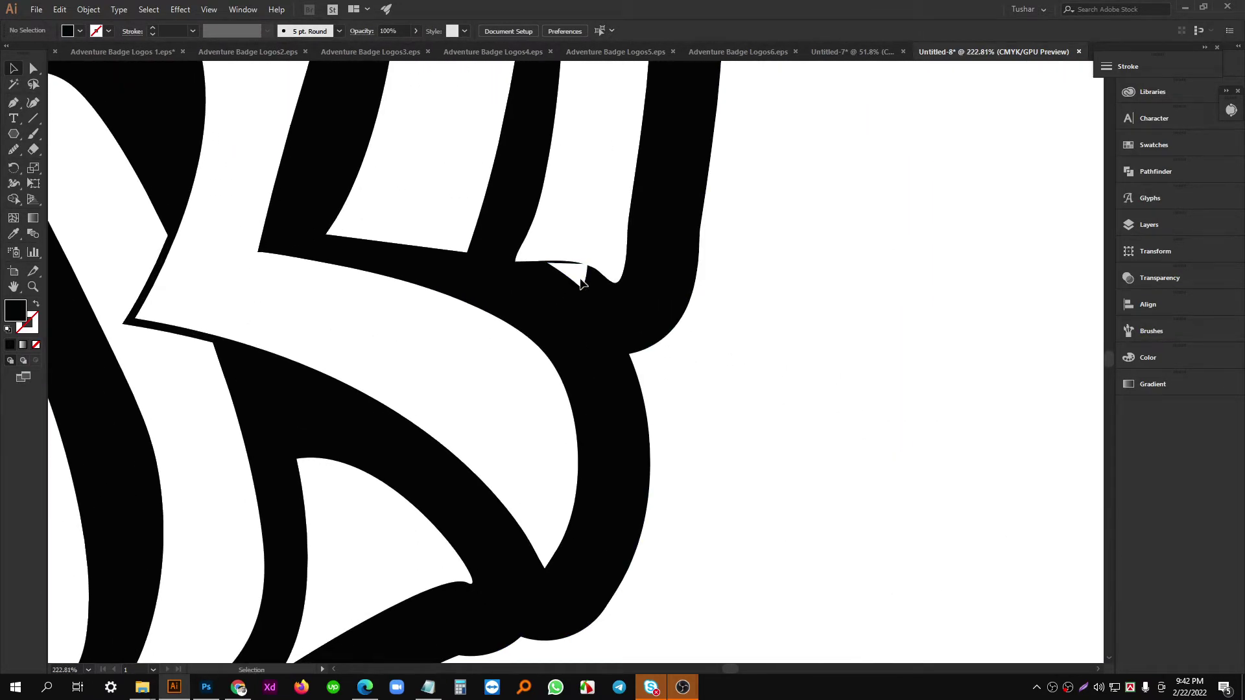
pyautogui.scroll(-4, 559, 272)
pyautogui.scroll(3, 528, 305)
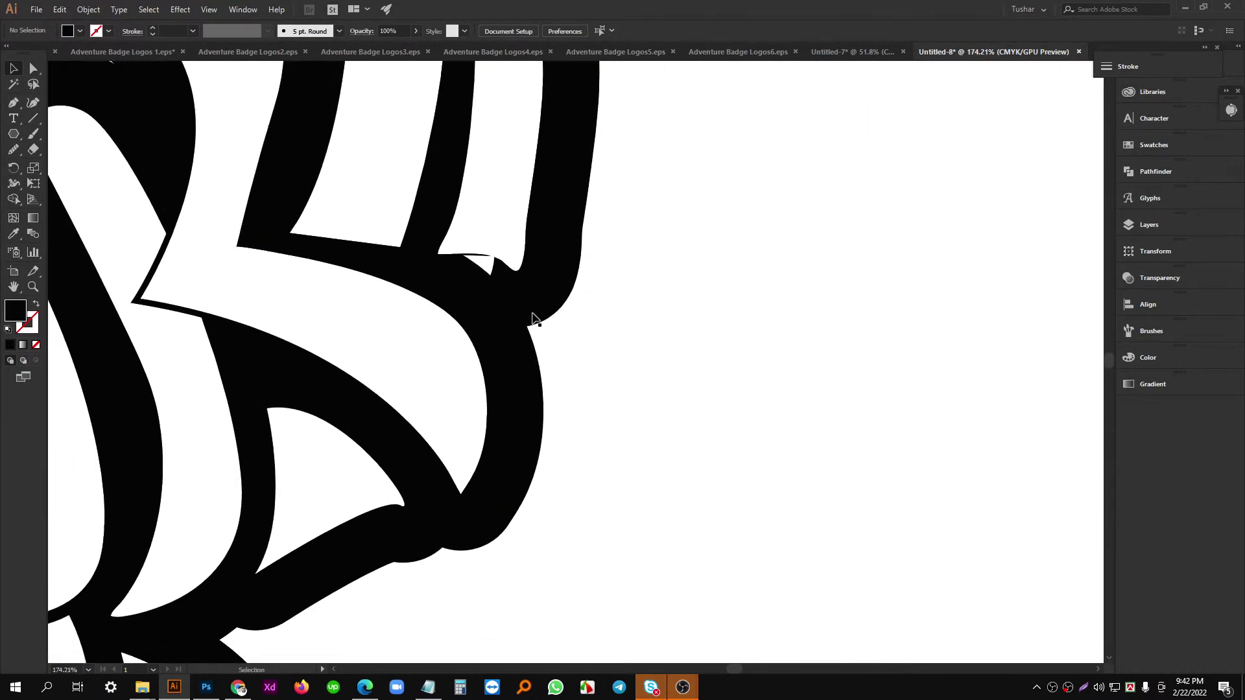
pyautogui.click(528, 314)
pyautogui.click(15, 202)
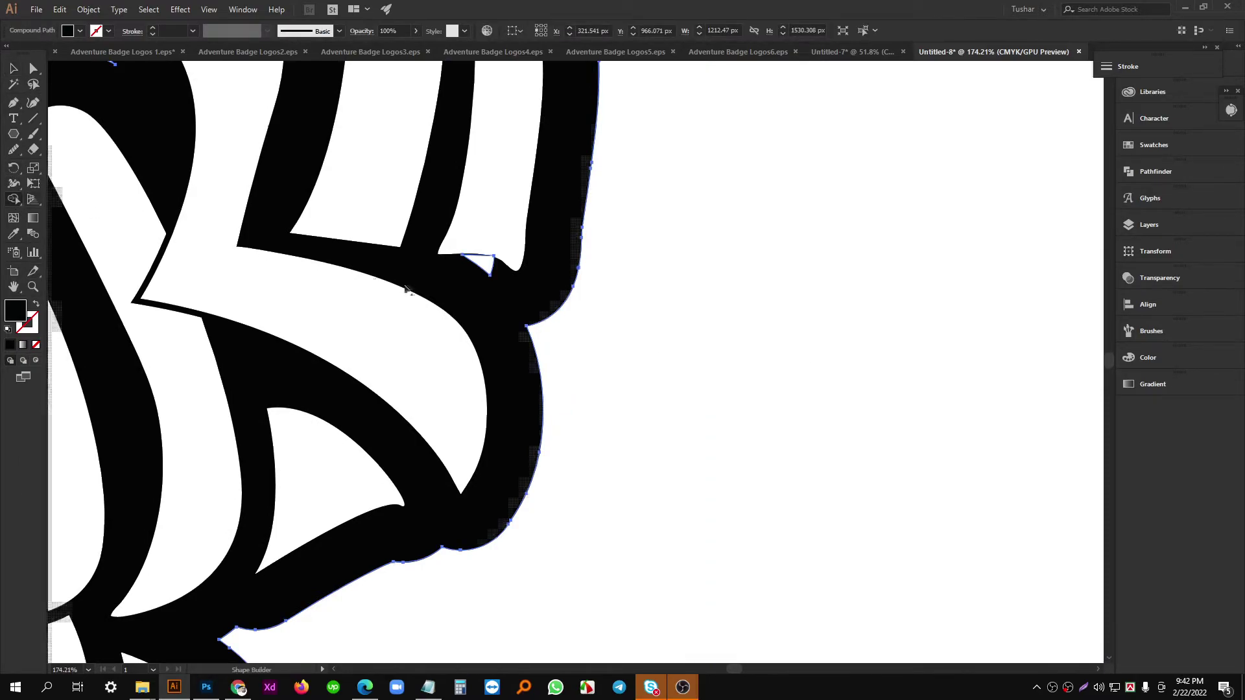
pyautogui.moveTo(472, 290); pyautogui.dragTo(582, 292)
pyautogui.scroll(-3, 466, 227)
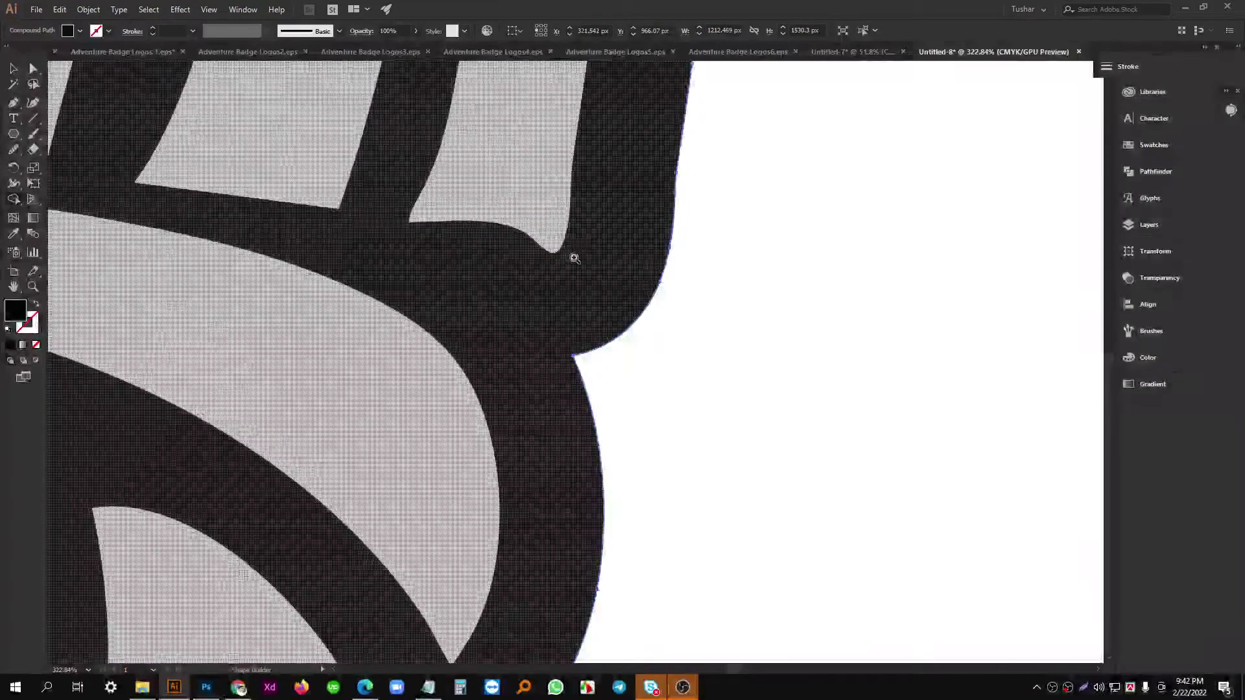
pyautogui.scroll(1, 402, 130)
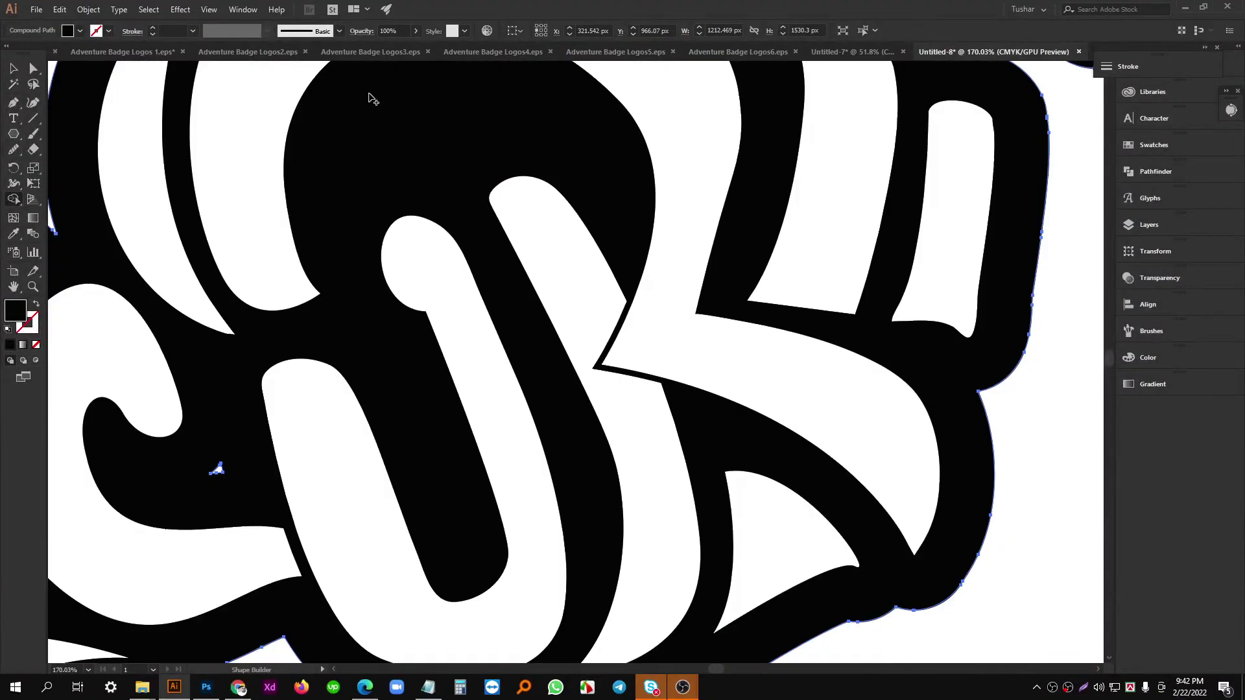
# Fill the small gap between the C and U and the curved gap above the bottom swirl, and deselect the outline.
pyautogui.scroll(2, 415, 311)
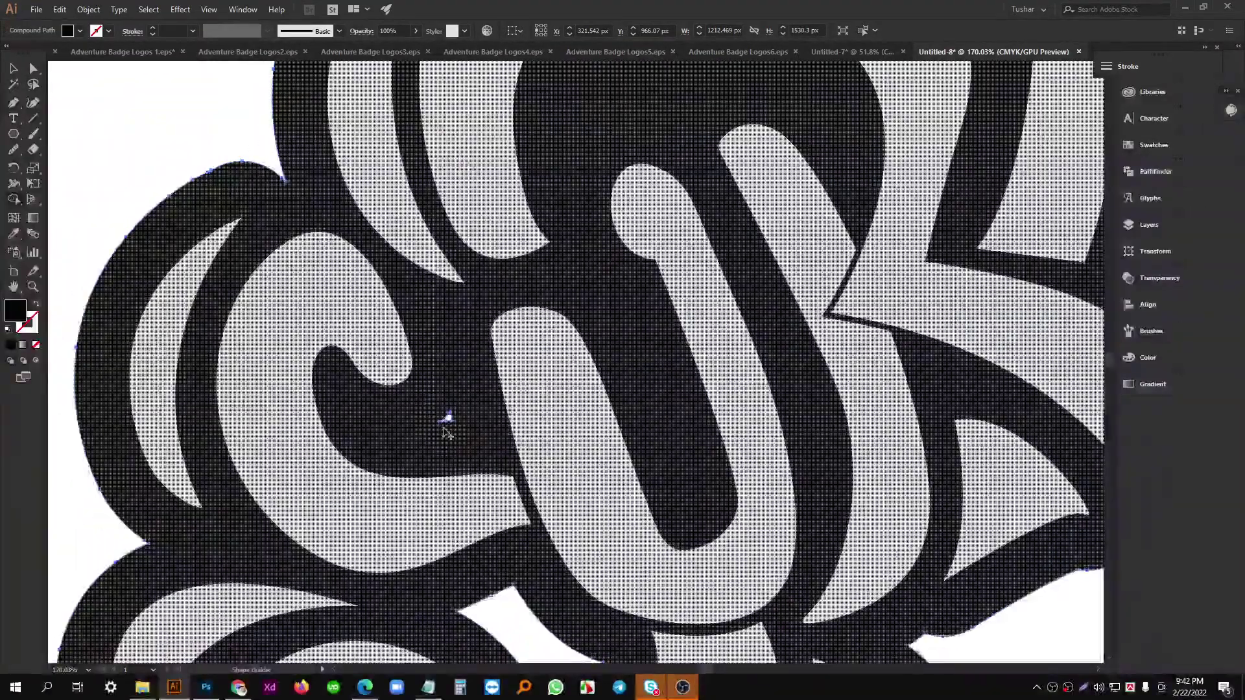
pyautogui.moveTo(445, 430); pyautogui.dragTo(454, 407)
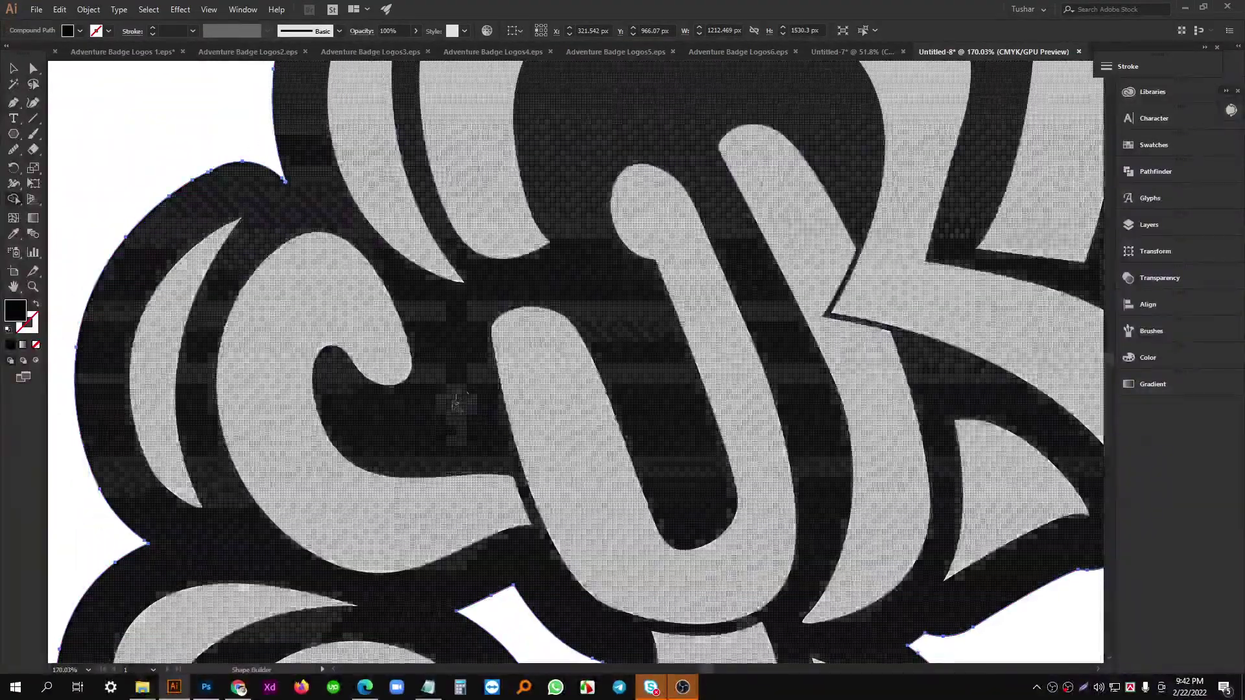
pyautogui.moveTo(514, 459); pyautogui.dragTo(442, 250)
pyautogui.moveTo(497, 376); pyautogui.dragTo(492, 331)
pyautogui.moveTo(285, 381)
pyautogui.mouseDown()
pyautogui.moveTo(442, 362)
pyautogui.moveTo(370, 349)
pyautogui.mouseUp()
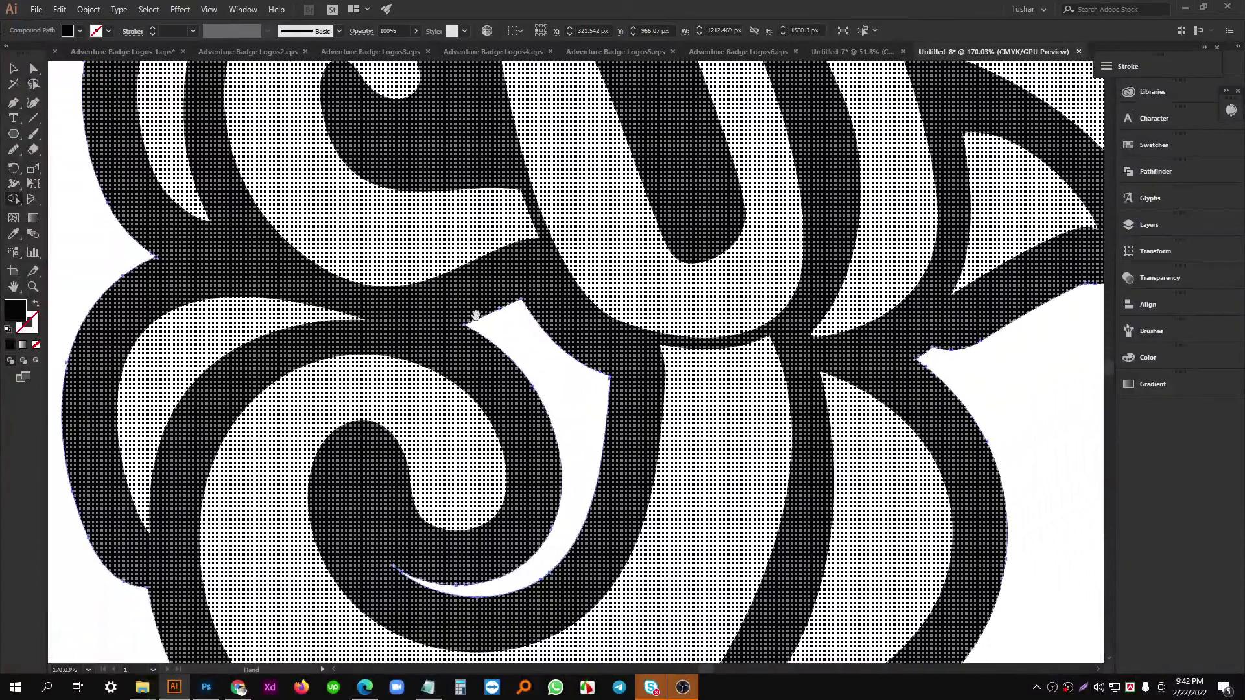
pyautogui.moveTo(475, 314)
pyautogui.mouseDown()
pyautogui.moveTo(452, 361)
pyautogui.moveTo(616, 381)
pyautogui.mouseUp()
pyautogui.scroll(-5, 619, 379)
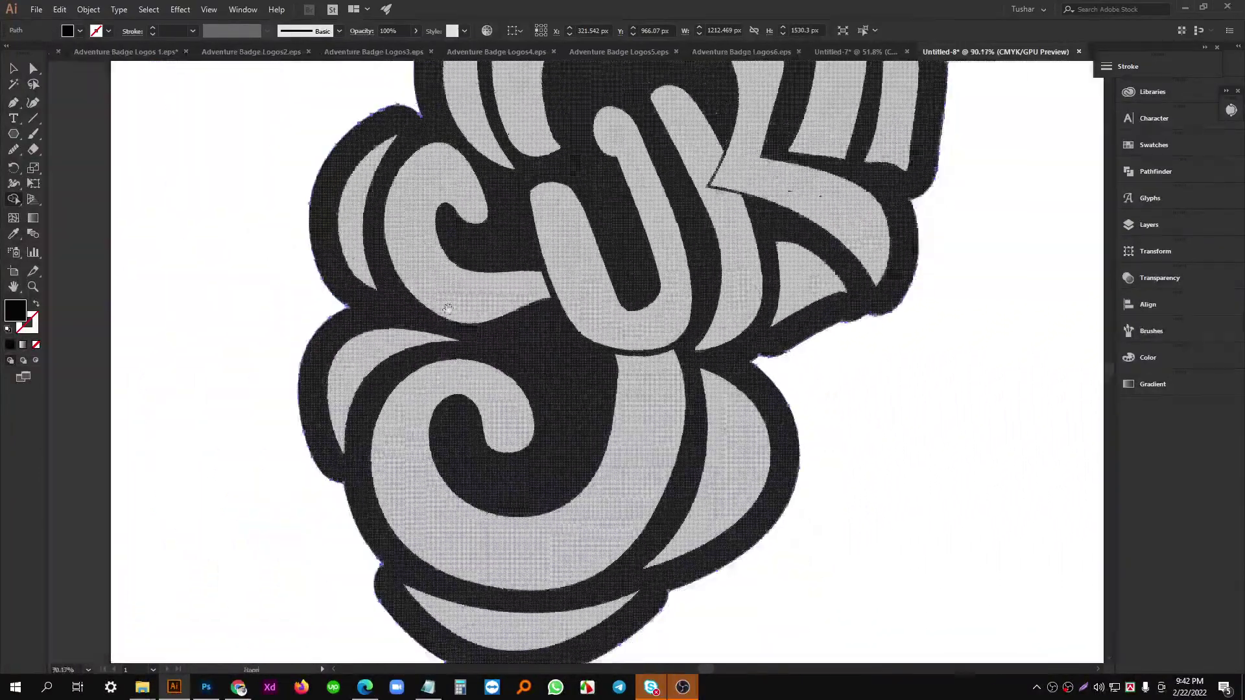
pyautogui.scroll(3, 476, 377)
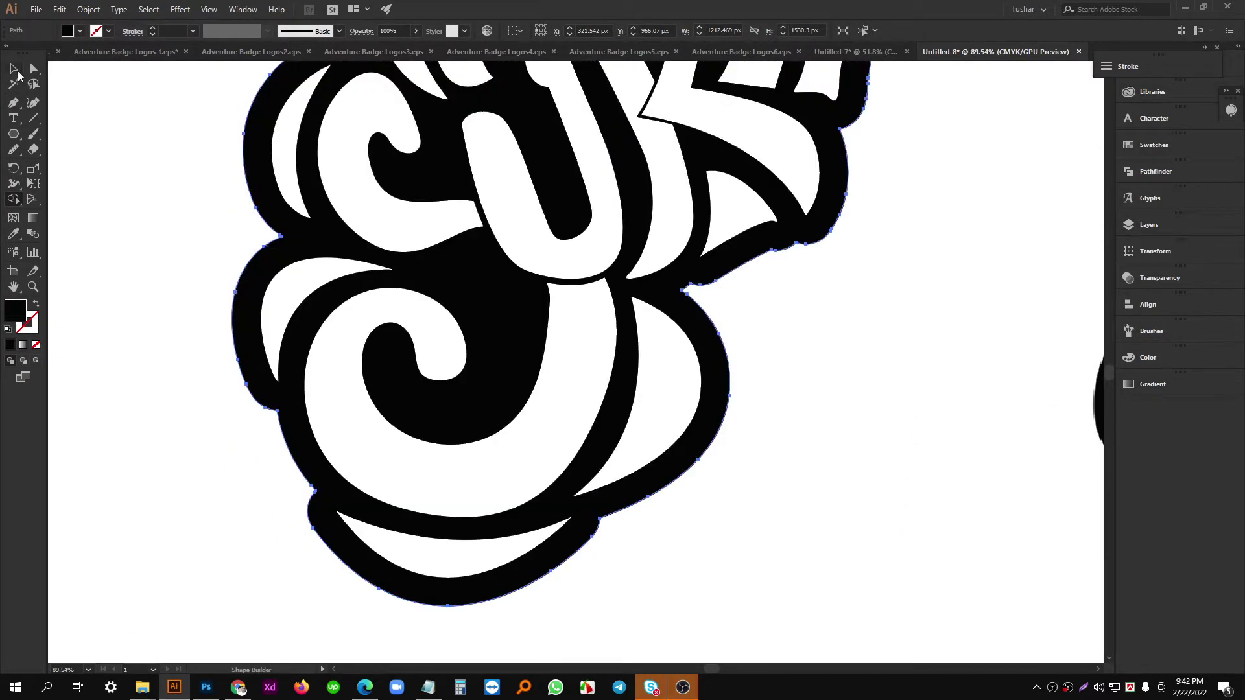
pyautogui.click(14, 70)
pyautogui.click(768, 289)
# Compare the filled black outline of the lettering with the "Original" reference lettering.
pyautogui.scroll(-3, 768, 289)
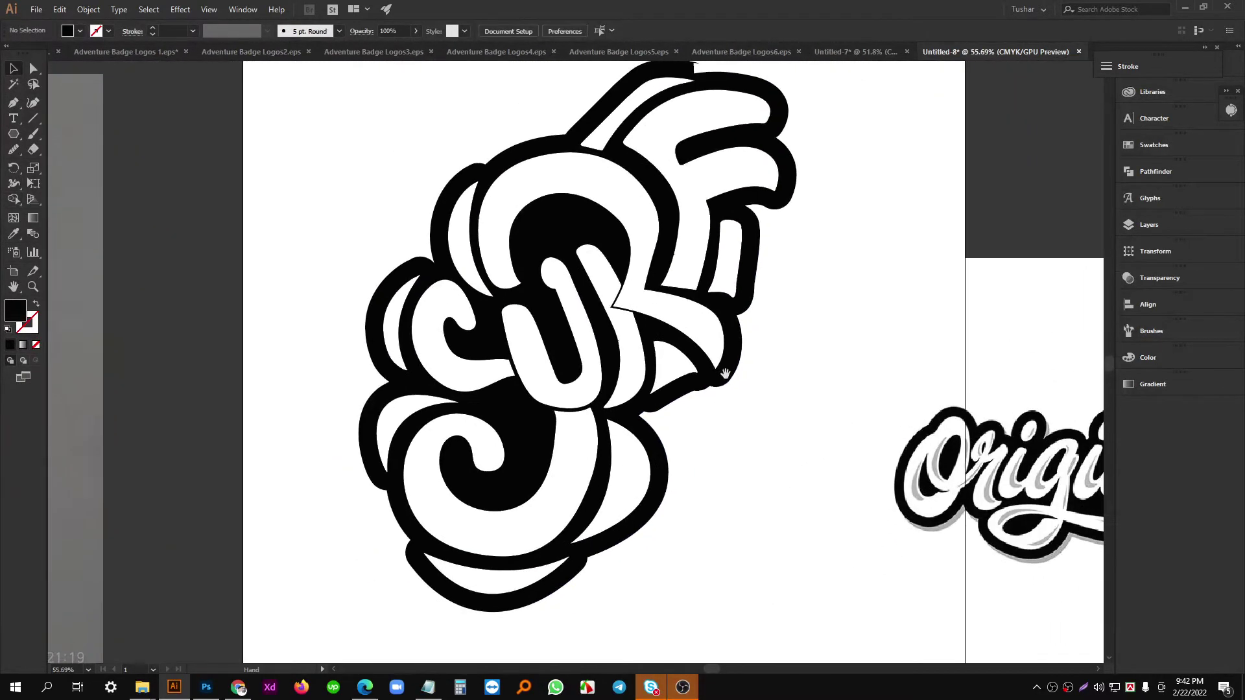
pyautogui.moveTo(726, 374); pyautogui.dragTo(649, 314)
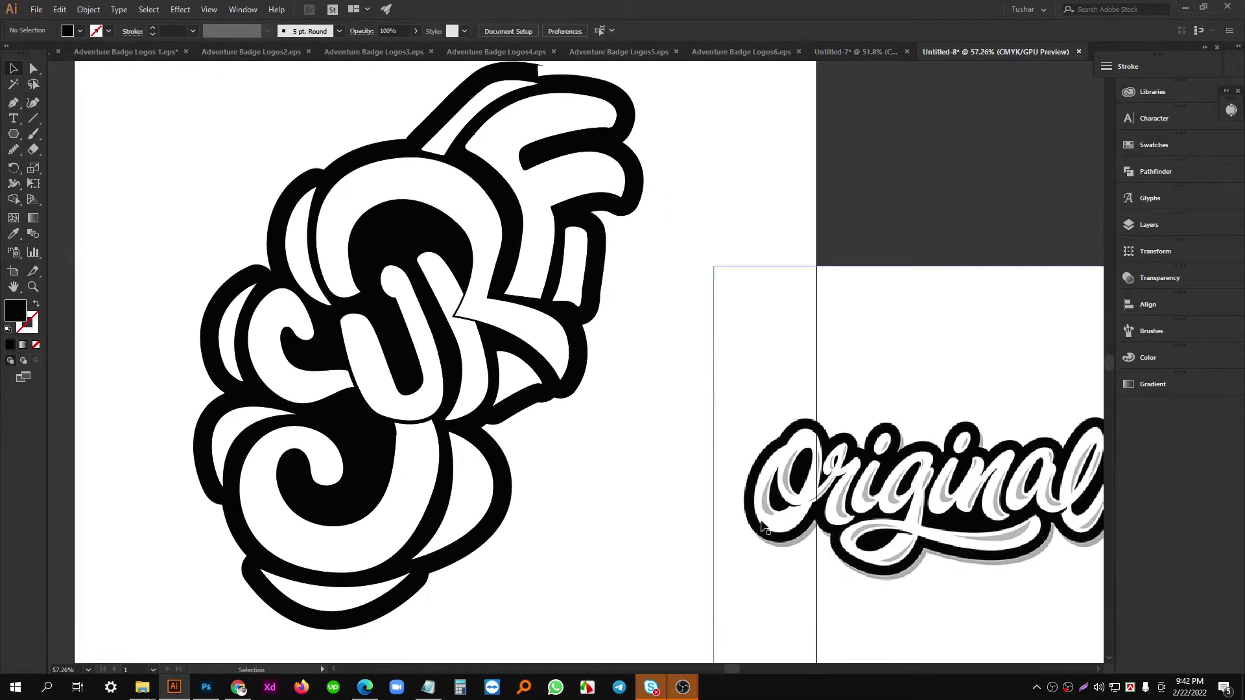
pyautogui.scroll(3, 260, 454)
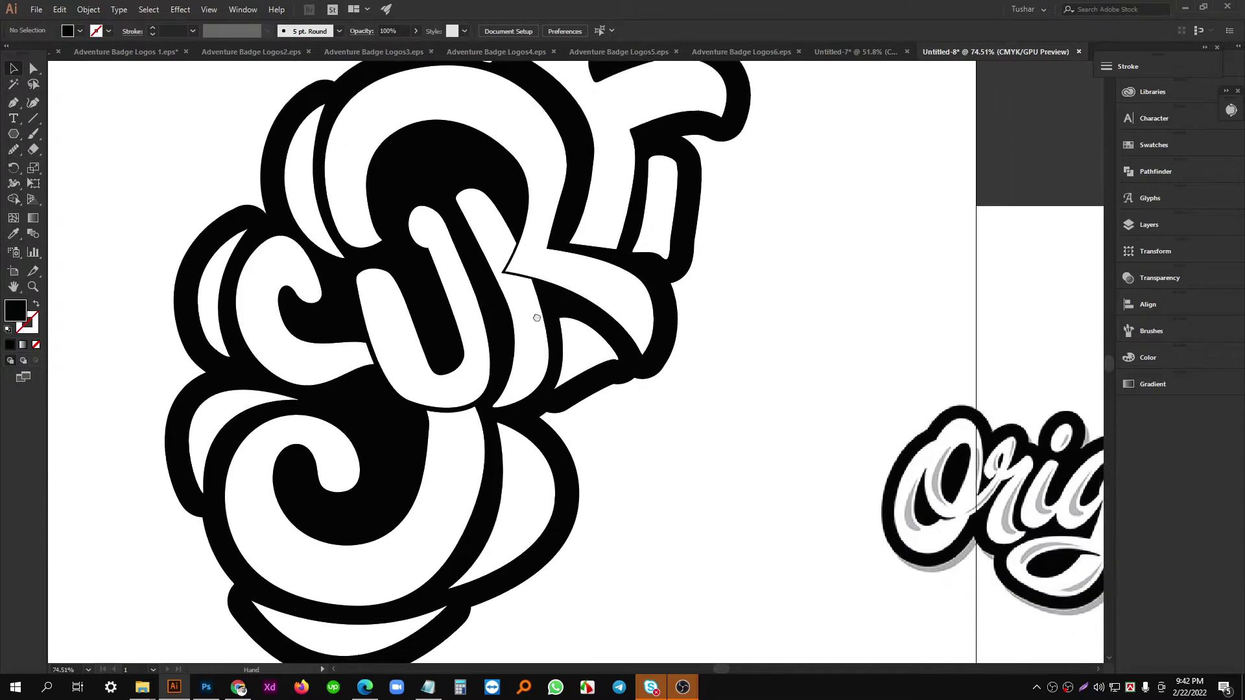
pyautogui.scroll(-2, 689, 375)
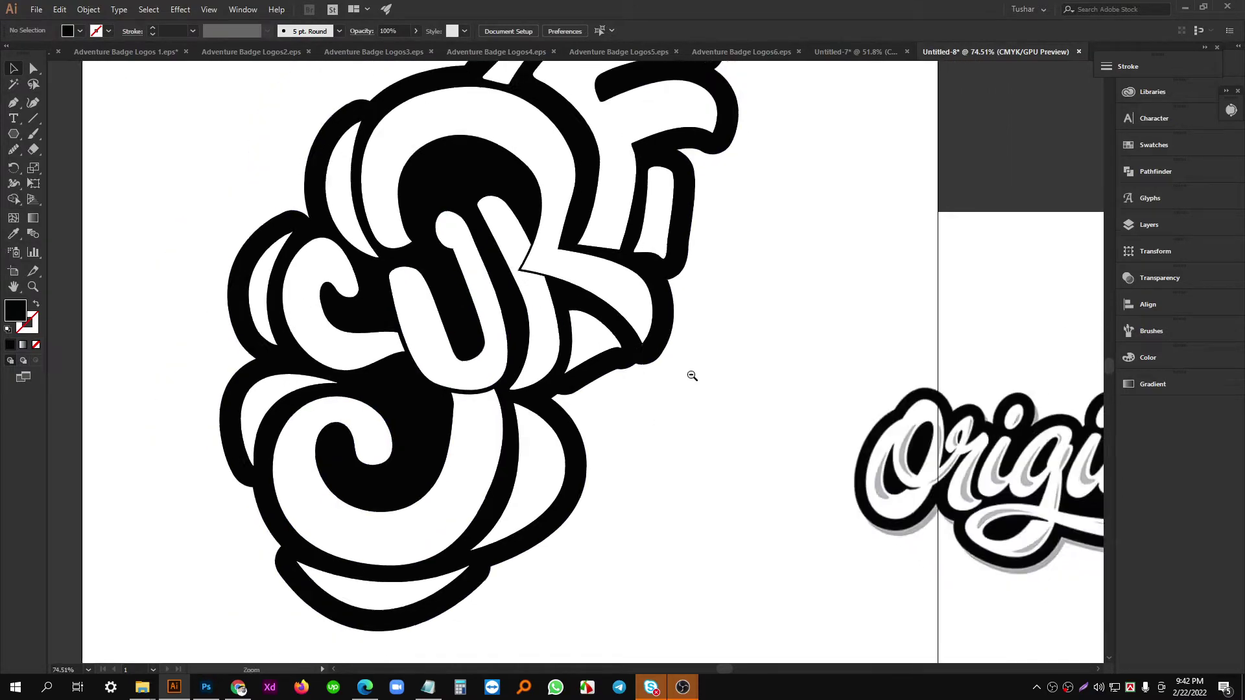
pyautogui.press('a')
pyautogui.moveTo(190, 235); pyautogui.dragTo(669, 481)
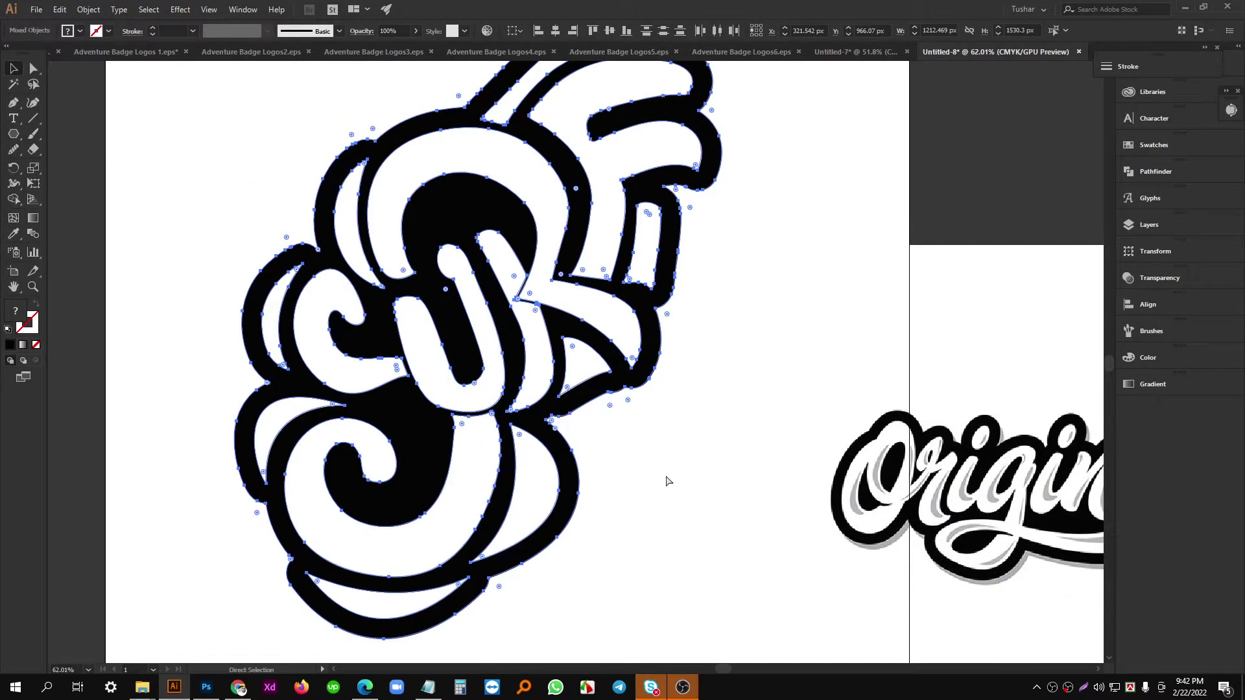
pyautogui.click(667, 481)
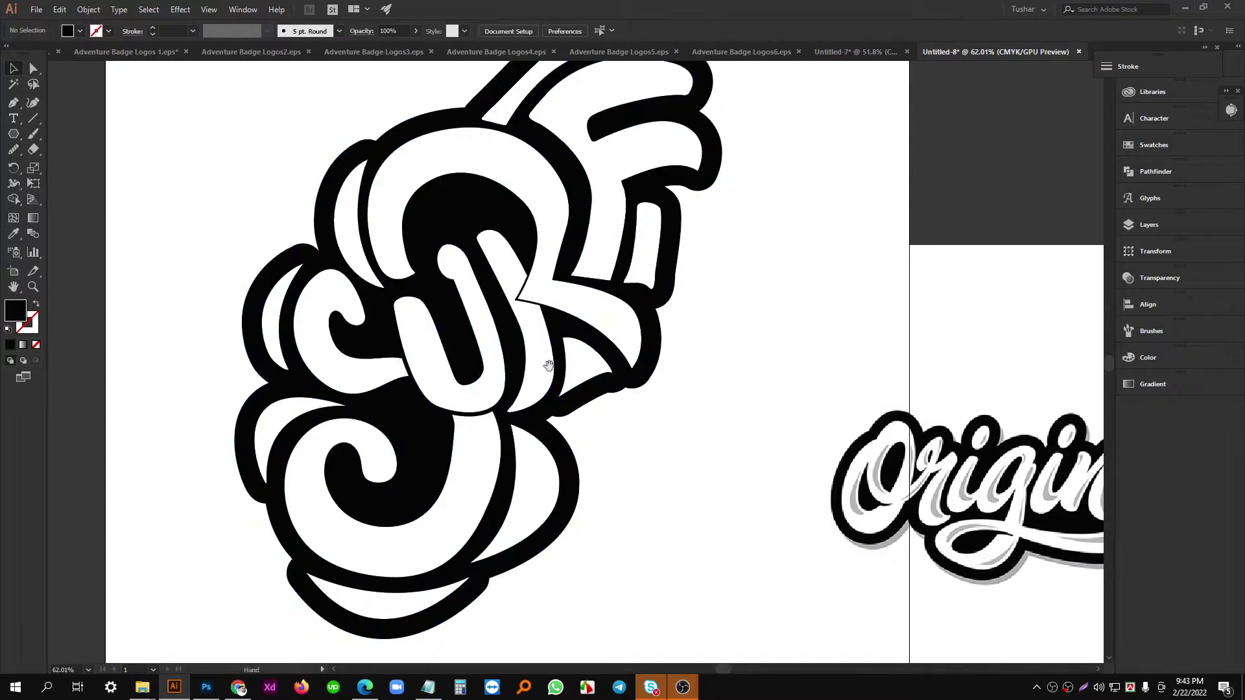
# Choose the Pen tool and set the fill colour to light grey B2B2B2.
pyautogui.moveTo(549, 367); pyautogui.dragTo(531, 299)
pyautogui.moveTo(503, 280); pyautogui.dragTo(659, 315)
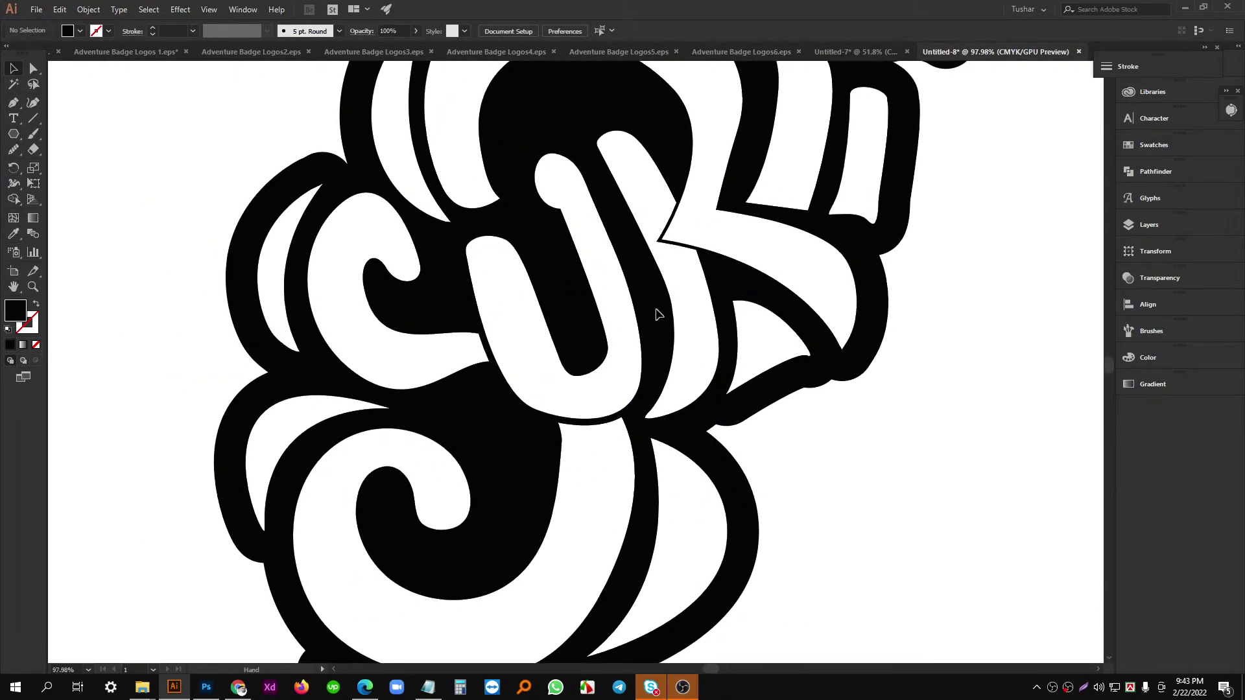
pyautogui.click(11, 109)
pyautogui.scroll(8, 445, 270)
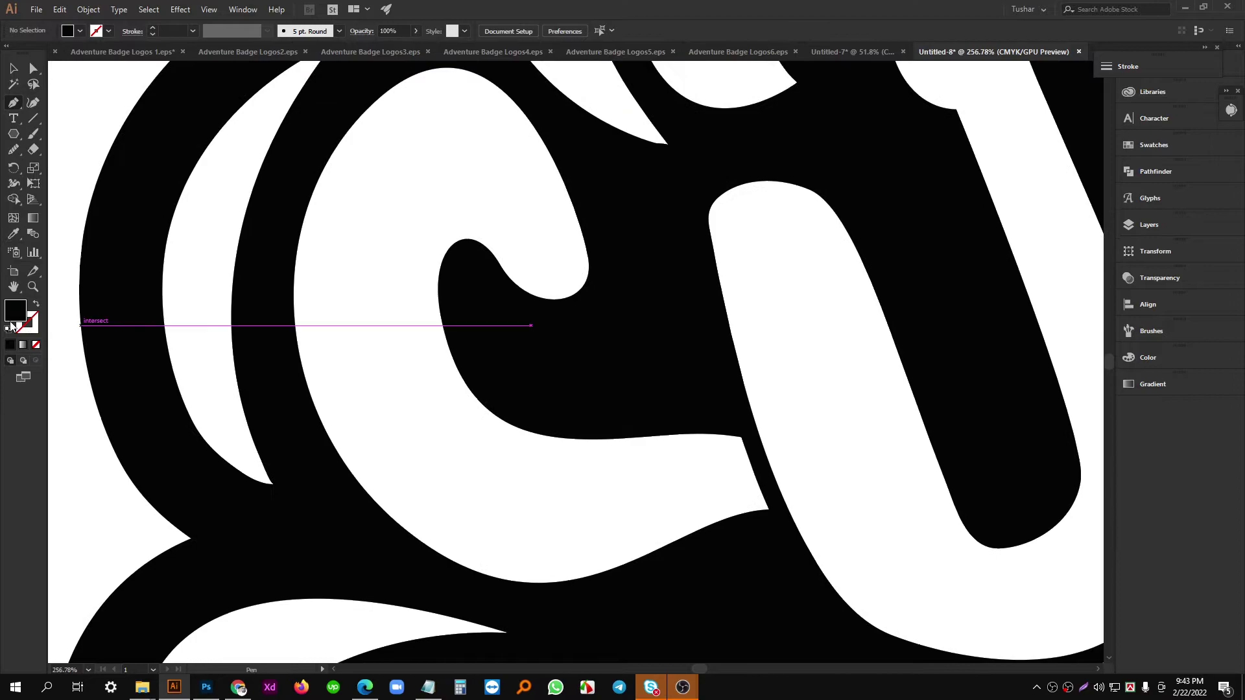
pyautogui.doubleClick(14, 310)
pyautogui.moveTo(703, 355); pyautogui.dragTo(567, 342)
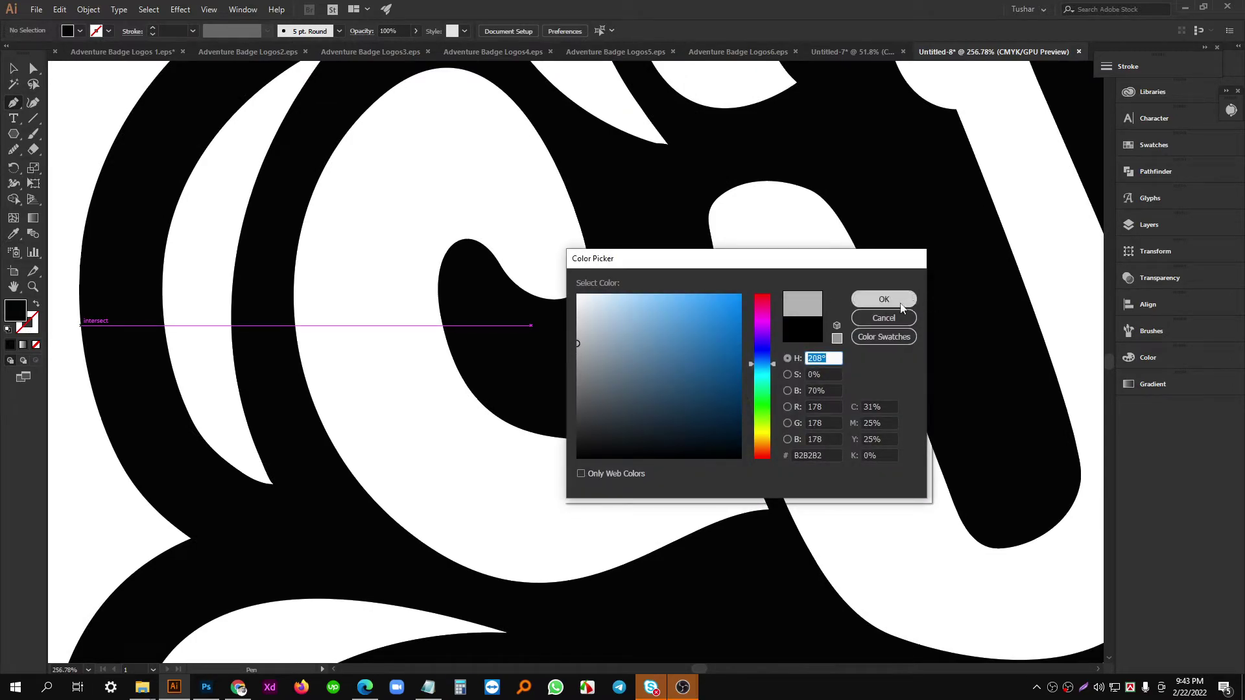
pyautogui.click(883, 299)
# Draw a curved grey crescent about 149 by 35 px along the lower stroke of the C.
pyautogui.scroll(1, 584, 406)
pyautogui.moveTo(599, 442); pyautogui.dragTo(411, 346)
pyautogui.moveTo(492, 426); pyautogui.dragTo(571, 430)
pyautogui.moveTo(570, 429); pyautogui.dragTo(517, 359)
pyautogui.click(229, 263)
pyautogui.scroll(1, 403, 337)
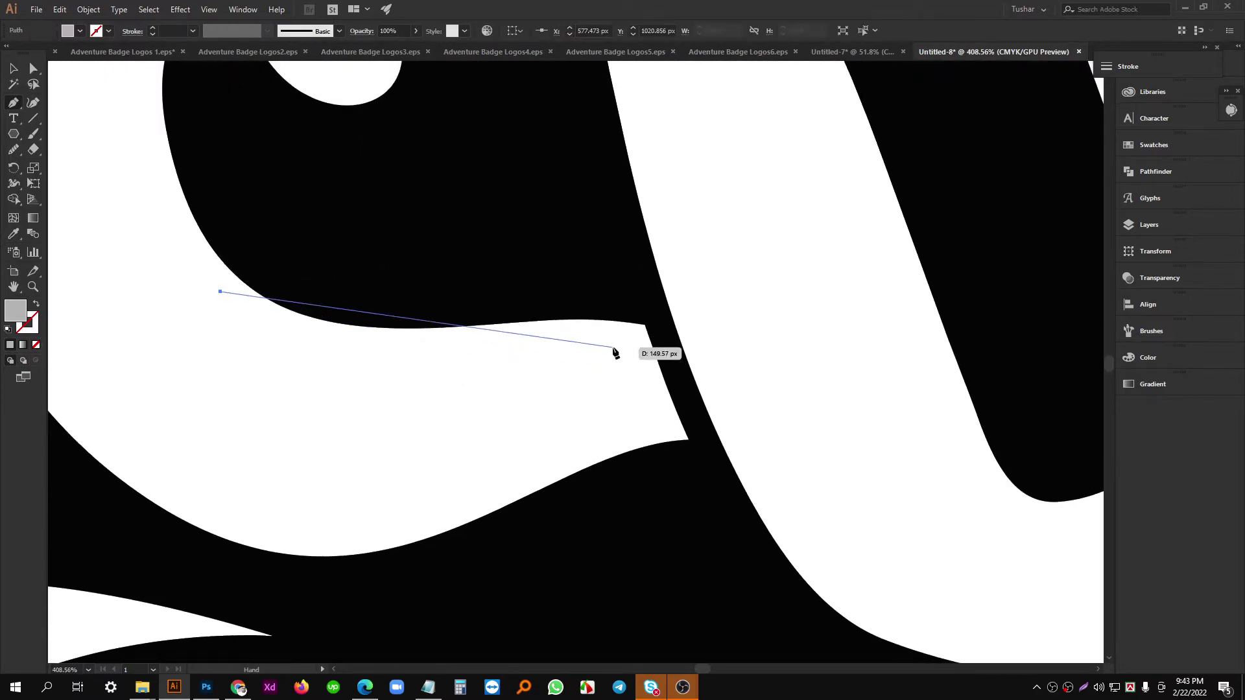
pyautogui.moveTo(615, 337); pyautogui.dragTo(884, 254)
pyautogui.click(614, 338)
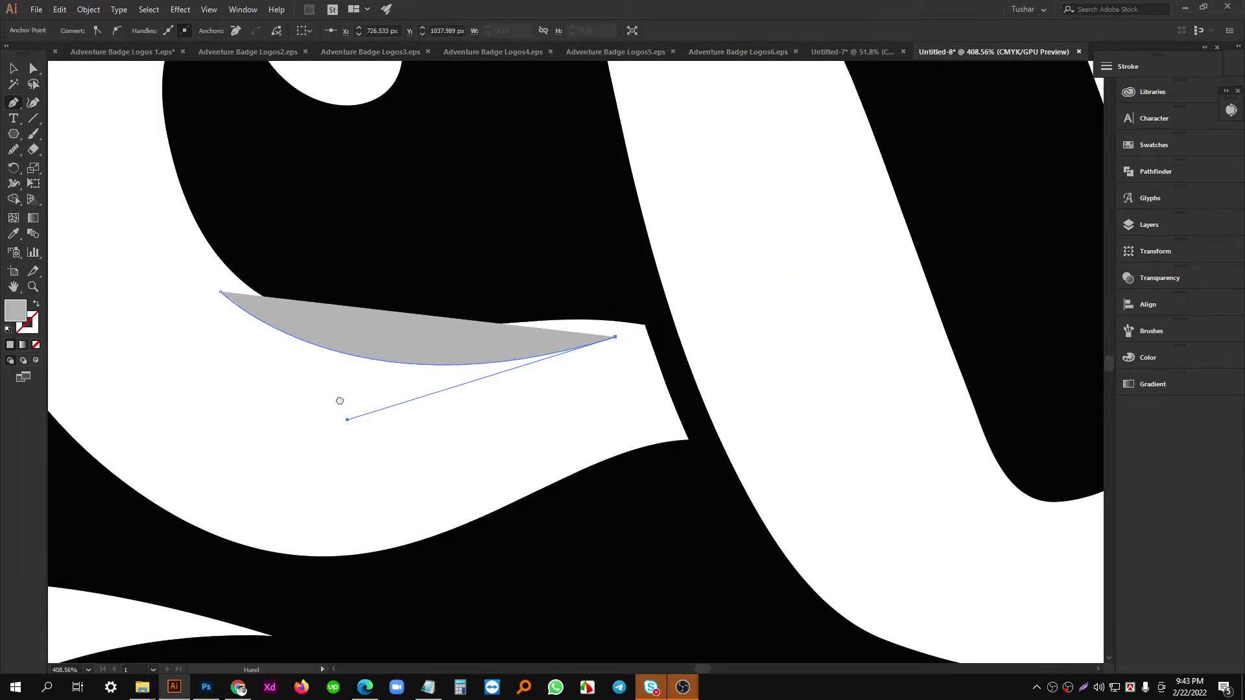
pyautogui.moveTo(260, 385); pyautogui.dragTo(405, 413)
pyautogui.moveTo(365, 319); pyautogui.dragTo(234, 140)
# Draw a grey crescent about 73 by 67 px inside the rounded top of the U's left stroke.
pyautogui.scroll(-4, 450, 411)
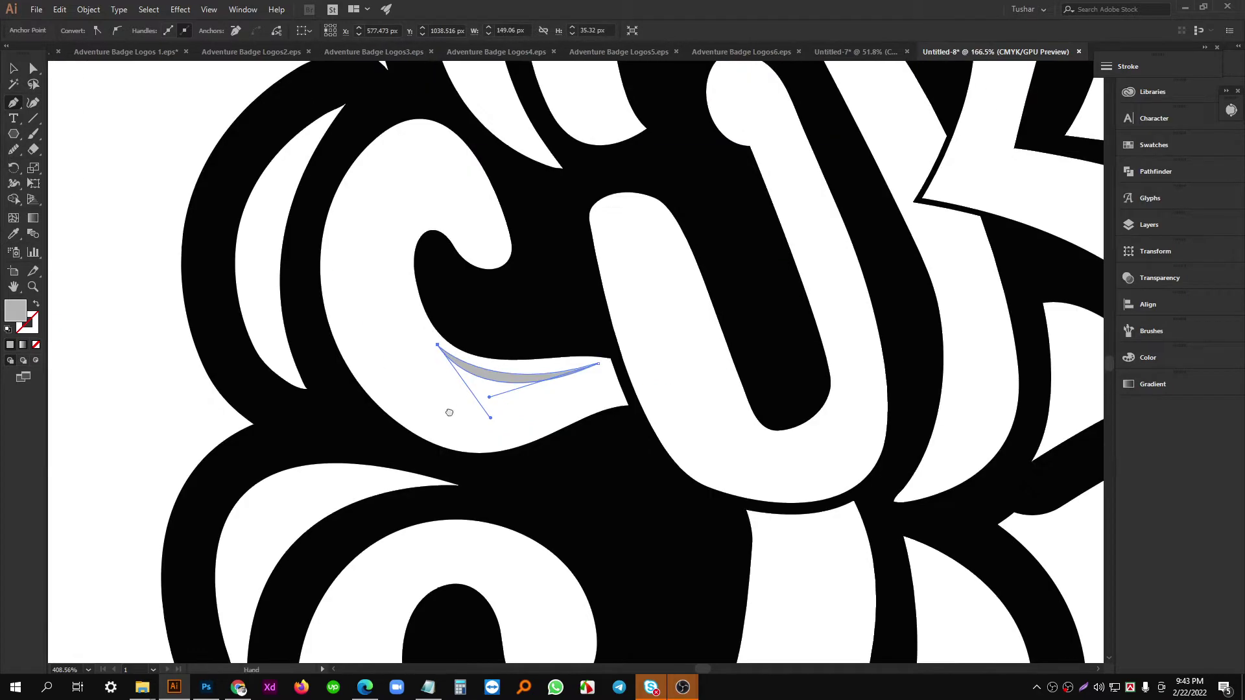
pyautogui.scroll(1, 525, 422)
pyautogui.moveTo(450, 411)
pyautogui.mouseDown()
pyautogui.moveTo(434, 444)
pyautogui.moveTo(445, 407)
pyautogui.mouseUp()
pyautogui.scroll(1, 584, 456)
pyautogui.moveTo(592, 457); pyautogui.dragTo(565, 520)
pyautogui.scroll(-1, 370, 300)
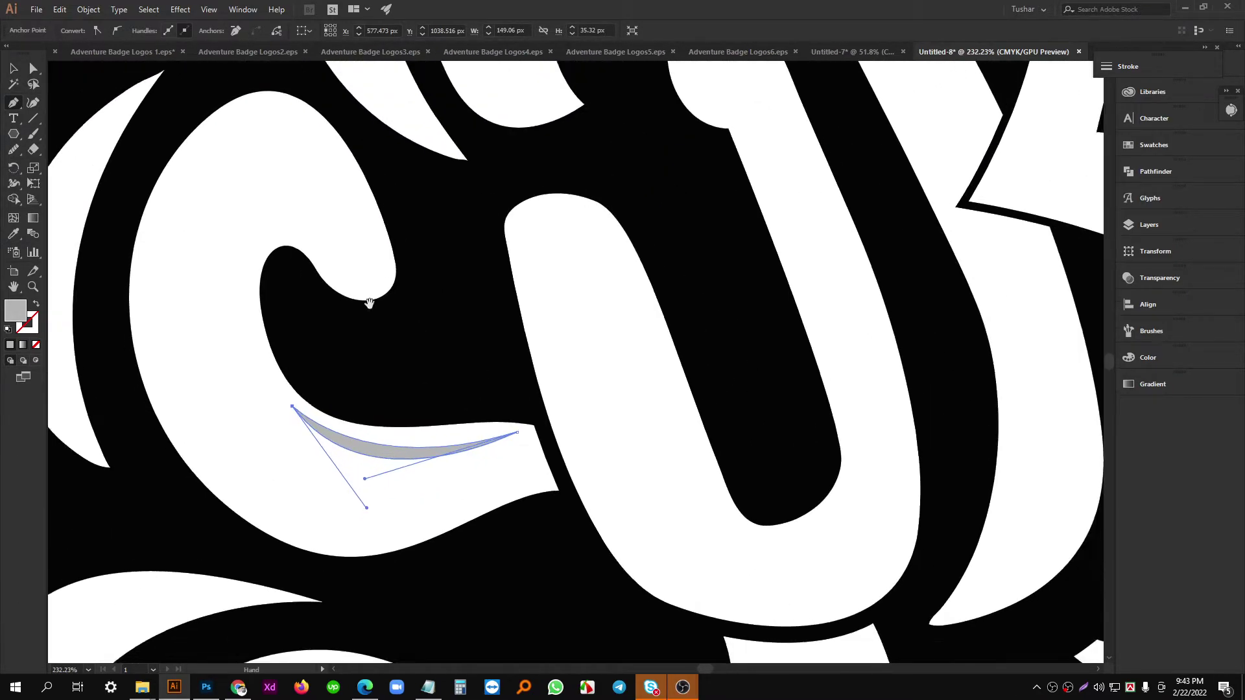
pyautogui.moveTo(369, 300); pyautogui.dragTo(405, 382)
pyautogui.scroll(1, 455, 367)
pyautogui.moveTo(668, 420); pyautogui.dragTo(456, 356)
pyautogui.scroll(-3, 456, 356)
pyautogui.scroll(3, 419, 292)
pyautogui.scroll(2, 419, 293)
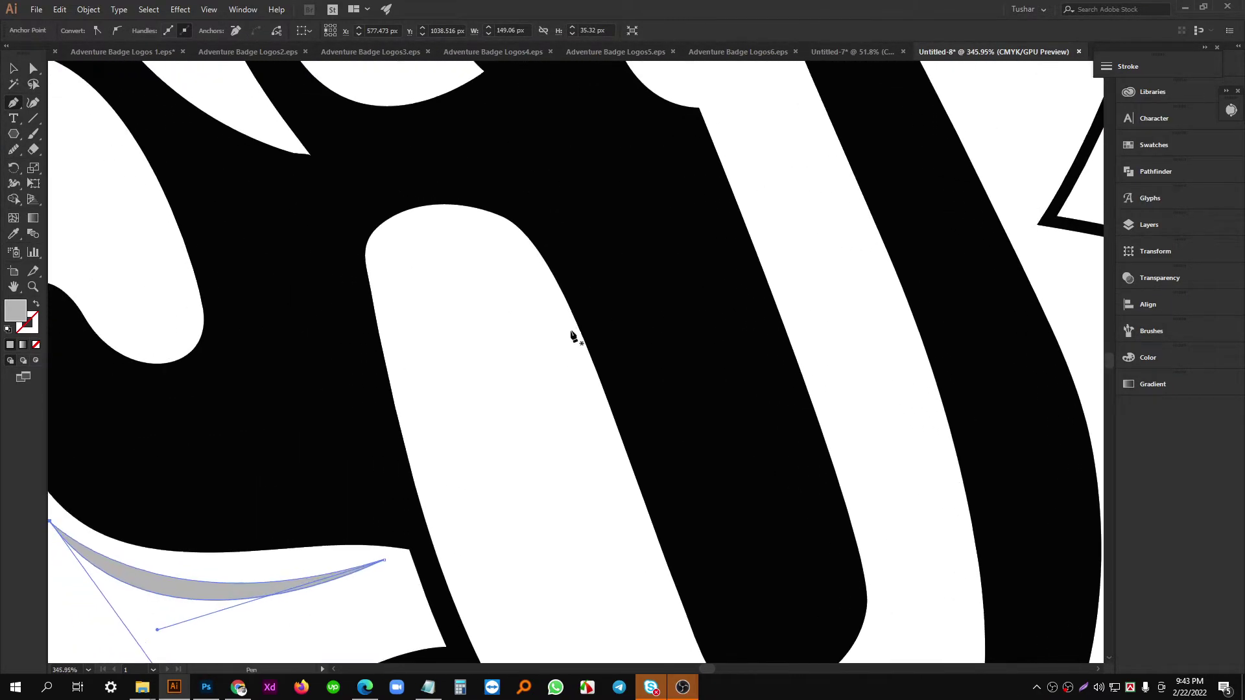
pyautogui.moveTo(573, 397); pyautogui.dragTo(531, 411)
pyautogui.moveTo(402, 260); pyautogui.dragTo(407, 260)
pyautogui.scroll(-1, 570, 379)
pyautogui.hscroll(1, 564, 373)
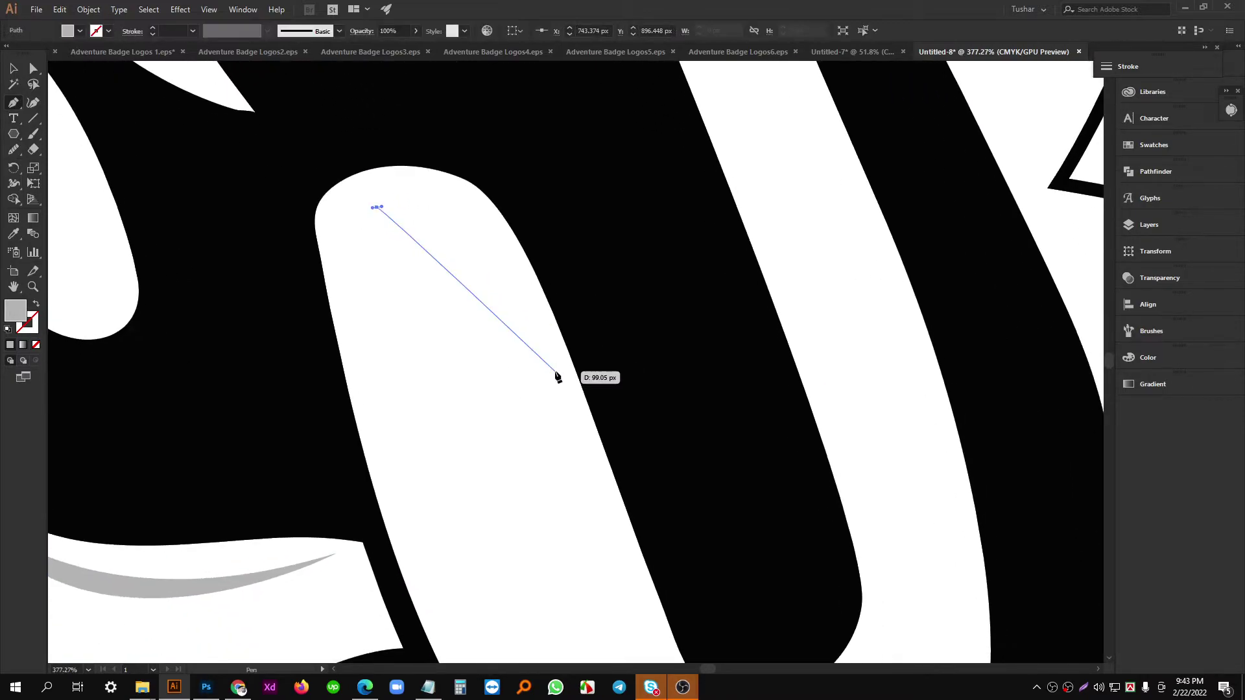
pyautogui.moveTo(555, 368); pyautogui.dragTo(605, 562)
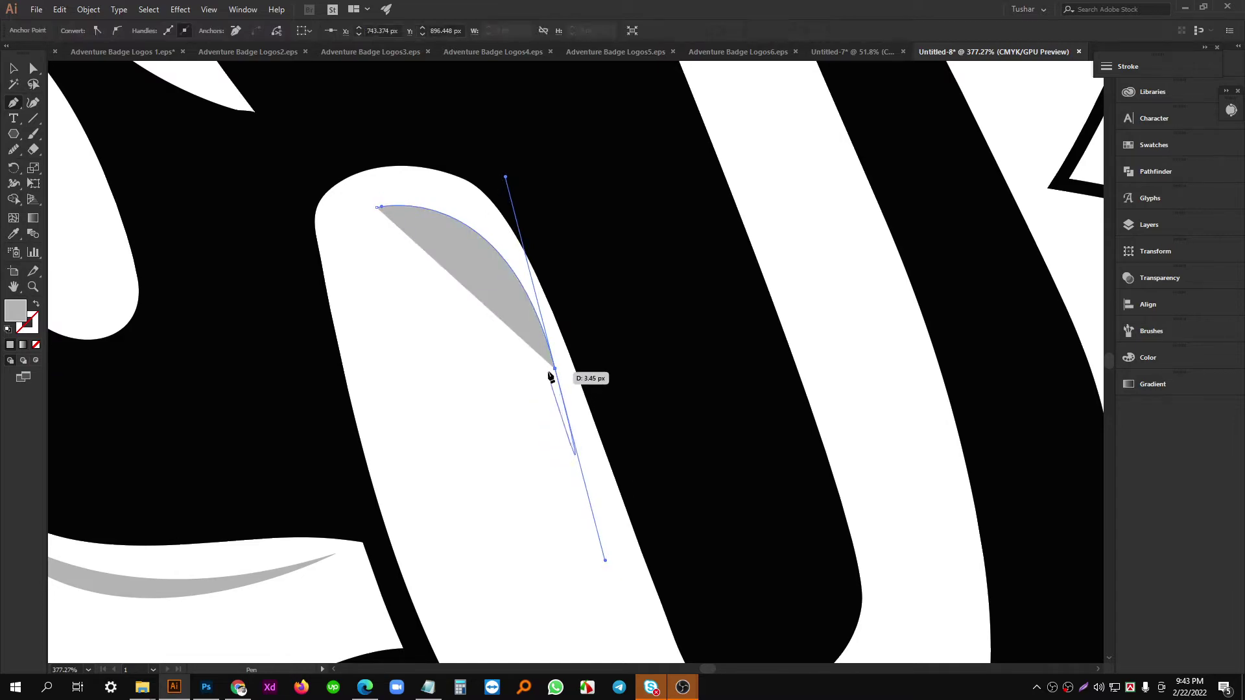
pyautogui.click(555, 368)
pyautogui.moveTo(540, 355); pyautogui.dragTo(659, 428)
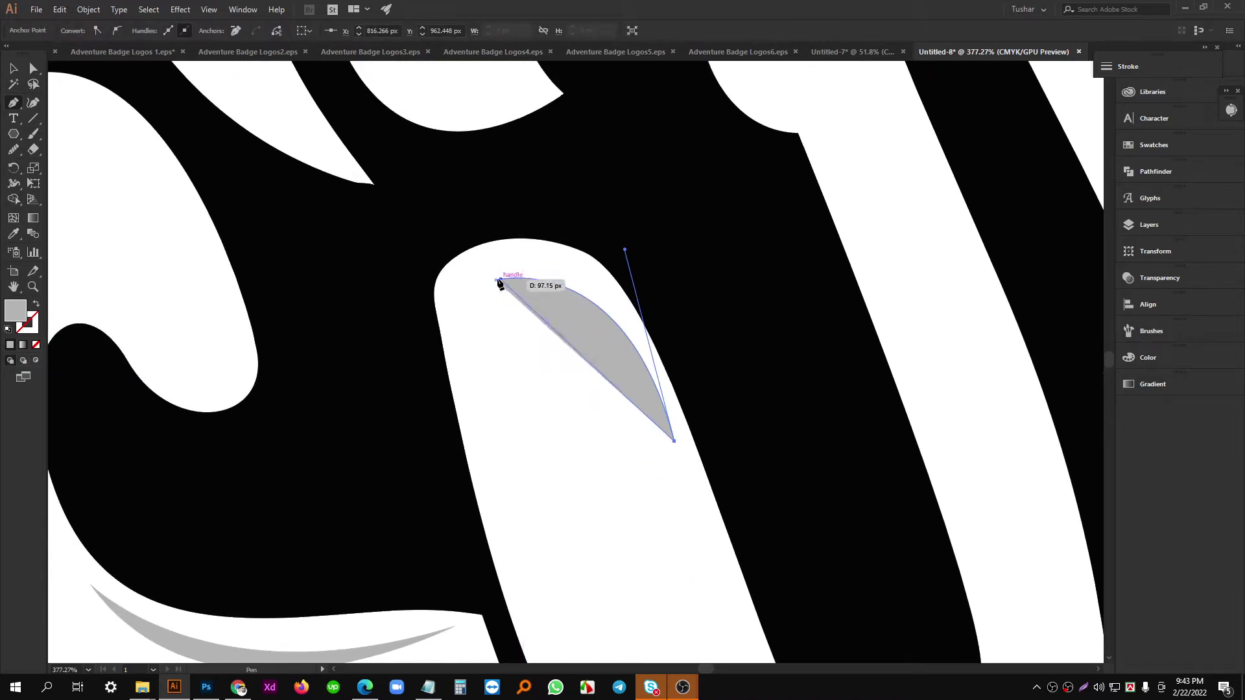
pyautogui.moveTo(498, 283); pyautogui.dragTo(376, 259)
# Draw a grey crescent about 32 by 80 px inside the rounded top of the U's right stroke.
pyautogui.moveTo(505, 345); pyautogui.dragTo(454, 341)
pyautogui.moveTo(524, 322); pyautogui.dragTo(419, 420)
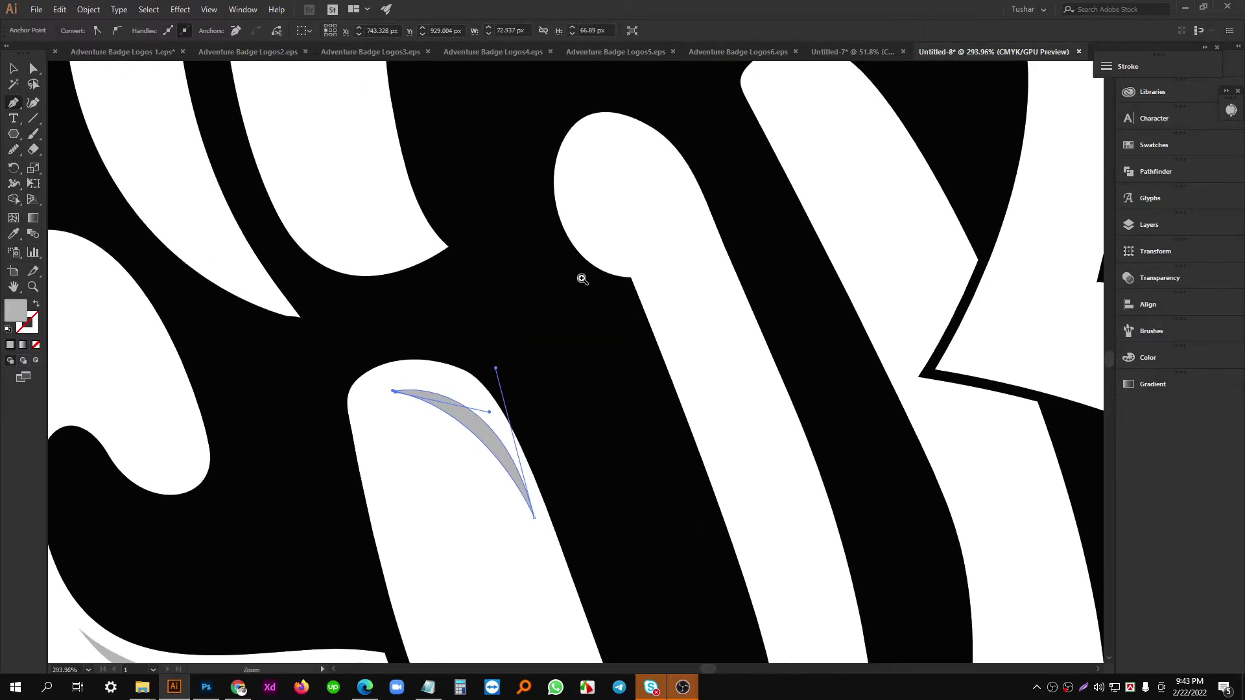
pyautogui.moveTo(581, 278); pyautogui.dragTo(648, 194)
pyautogui.moveTo(651, 146); pyautogui.dragTo(542, 309)
pyautogui.click(493, 227)
pyautogui.scroll(3, 552, 429)
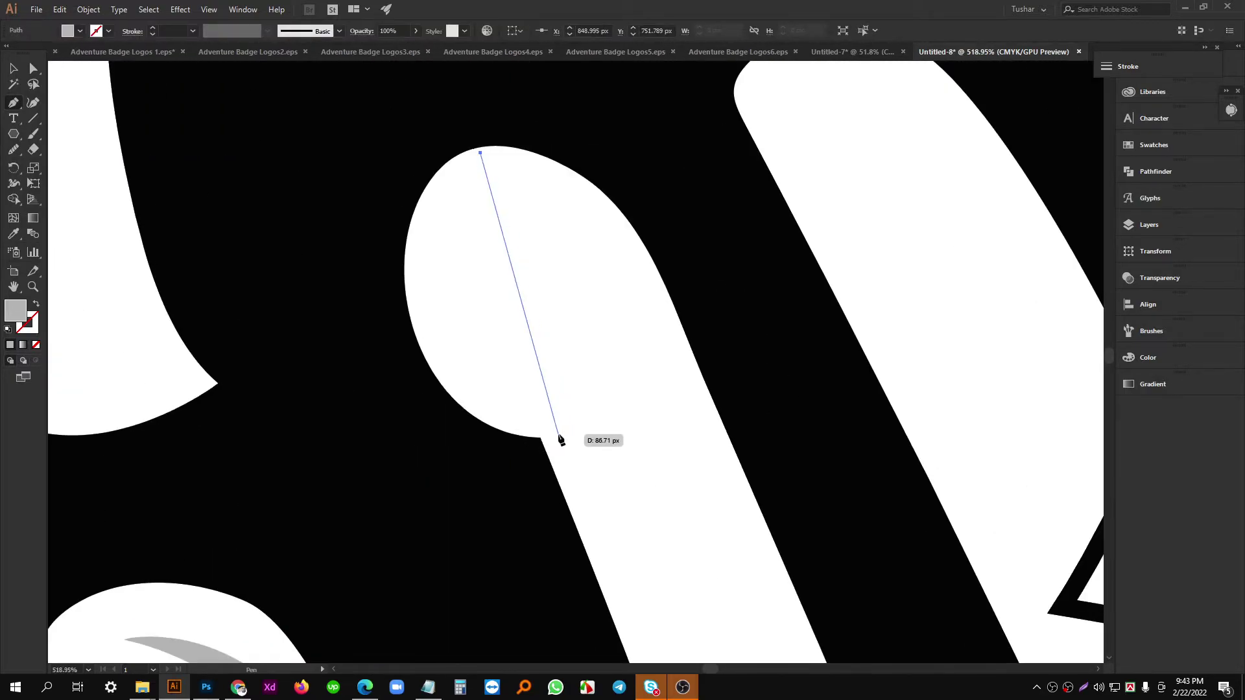
pyautogui.moveTo(549, 422); pyautogui.dragTo(741, 496)
pyautogui.click(548, 422)
pyautogui.scroll(3, 547, 324)
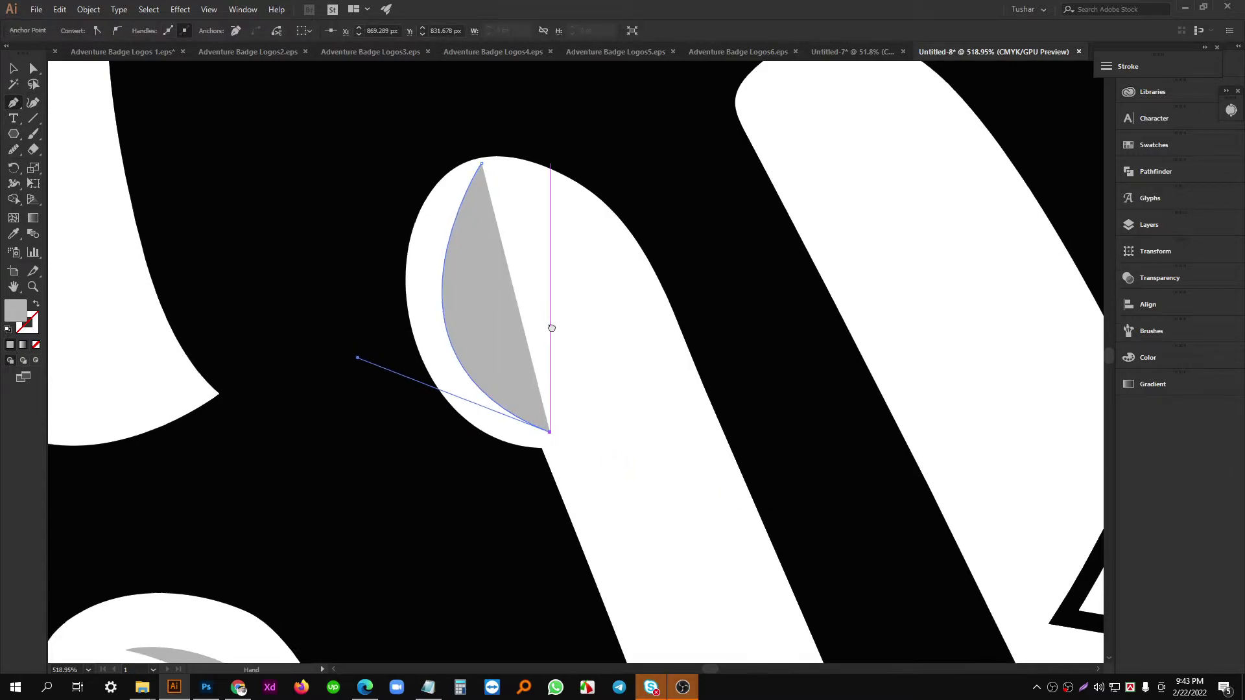
pyautogui.moveTo(510, 237); pyautogui.dragTo(570, 155)
pyautogui.scroll(4, 571, 104)
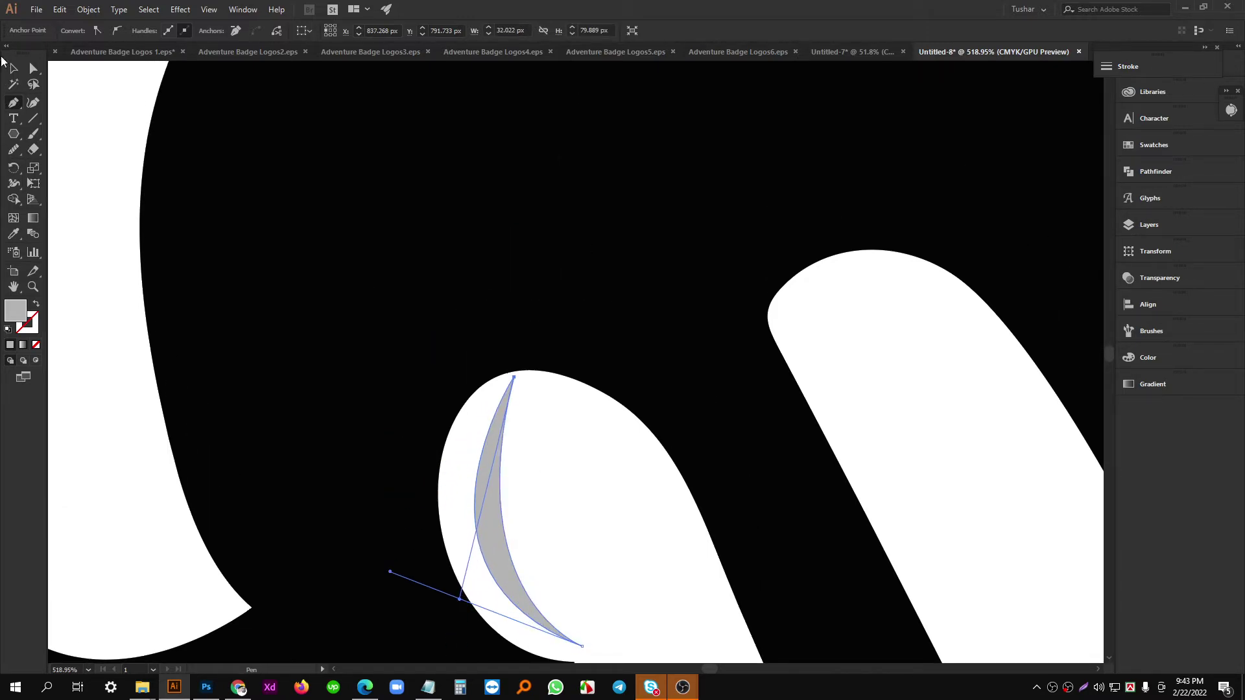
pyautogui.click(12, 73)
pyautogui.moveTo(518, 488); pyautogui.dragTo(489, 382)
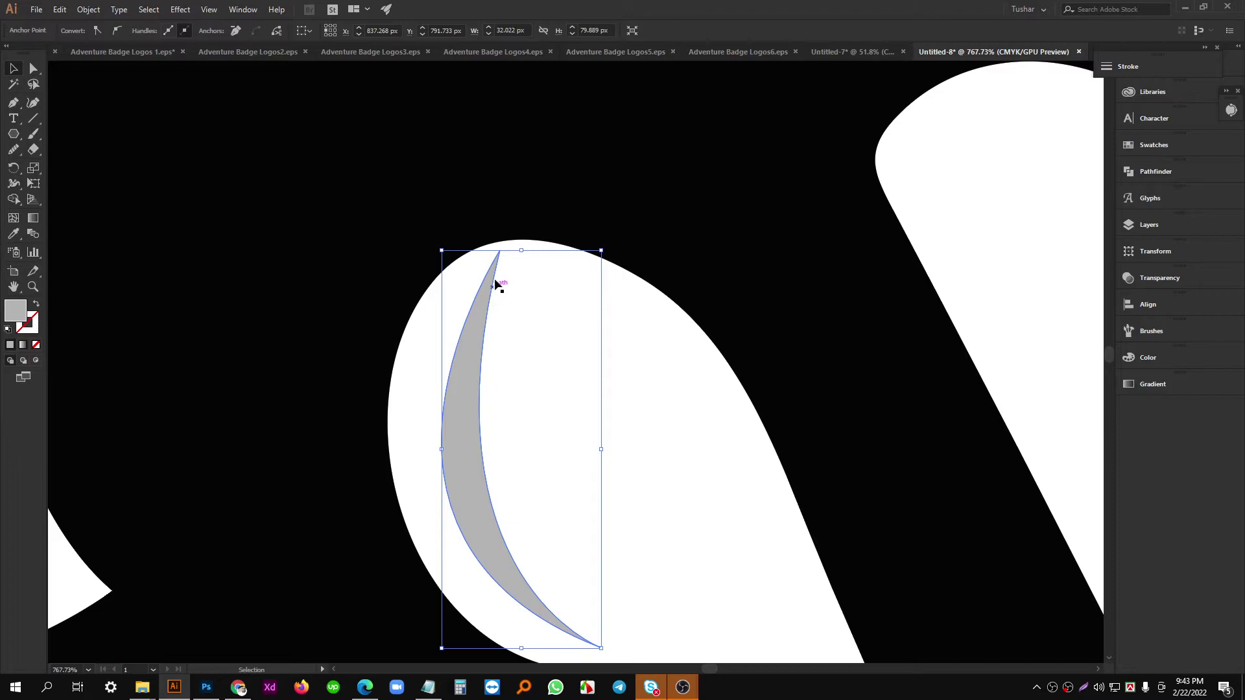
# Reshape the crescent in the U's right stroke to about 29 by 72 px by lowering its upper tip and adjusting its curve handles.
pyautogui.click(33, 72)
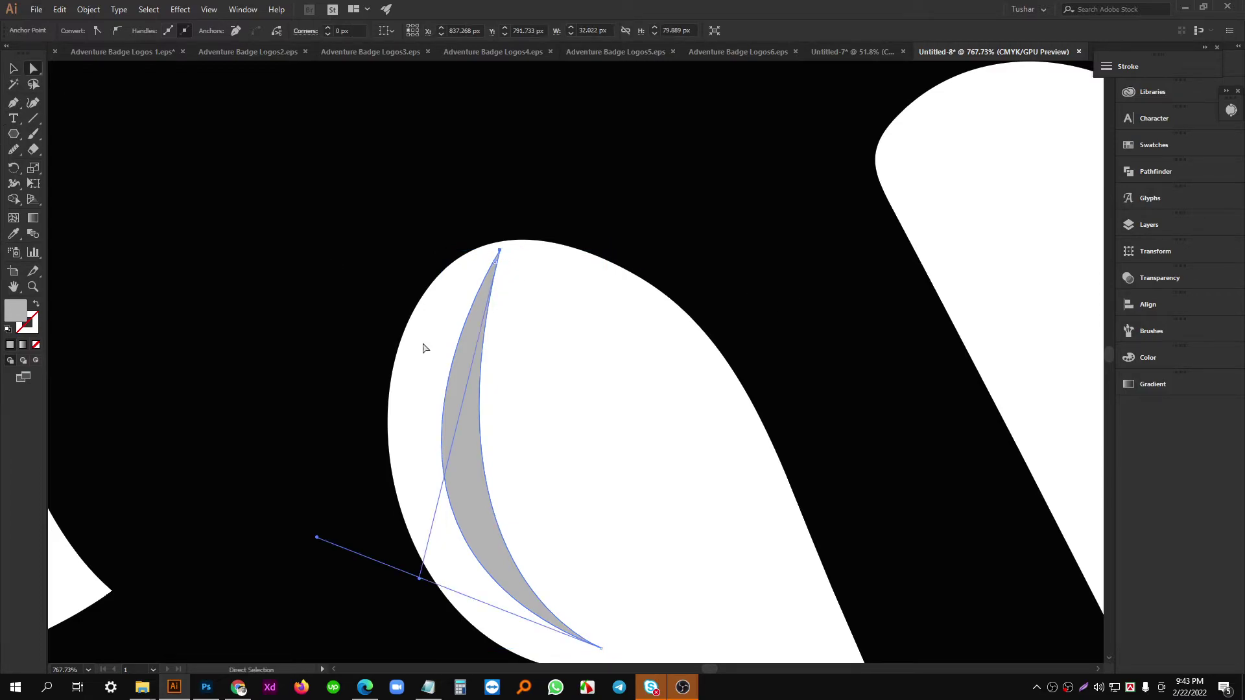
pyautogui.click(501, 251)
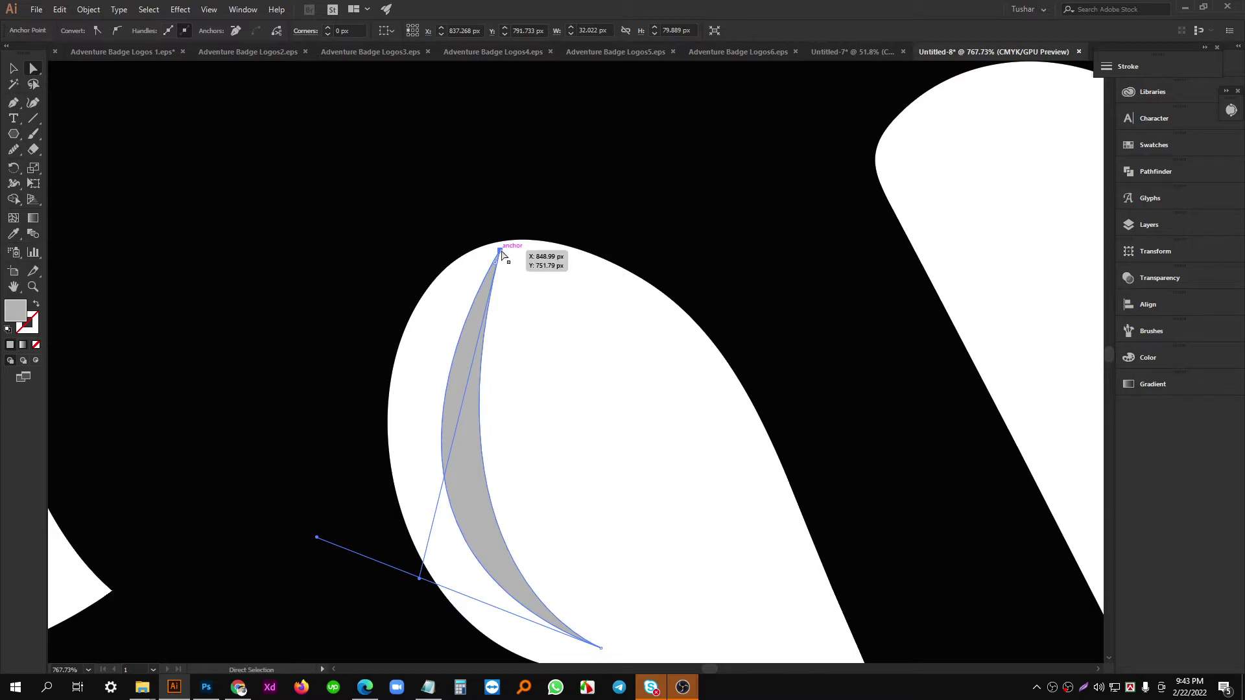
pyautogui.moveTo(500, 254); pyautogui.dragTo(493, 291)
pyautogui.moveTo(587, 619); pyautogui.dragTo(511, 440)
pyautogui.scroll(2, 550, 497)
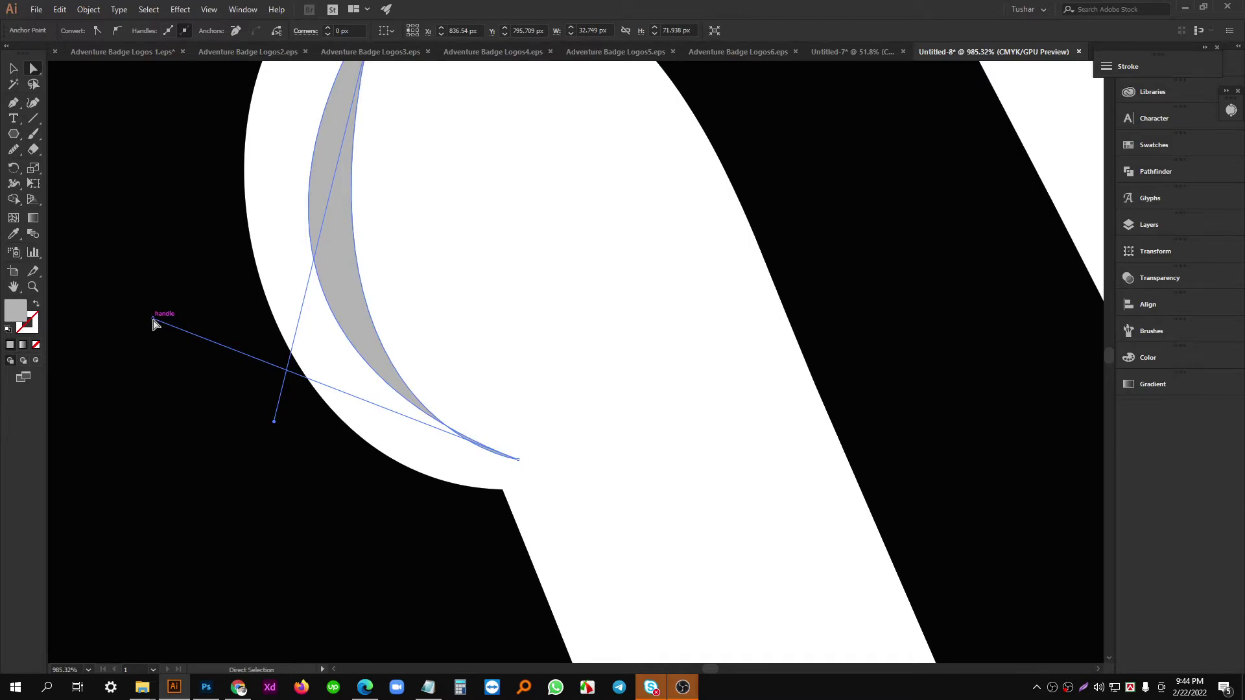
pyautogui.moveTo(153, 321); pyautogui.dragTo(214, 303)
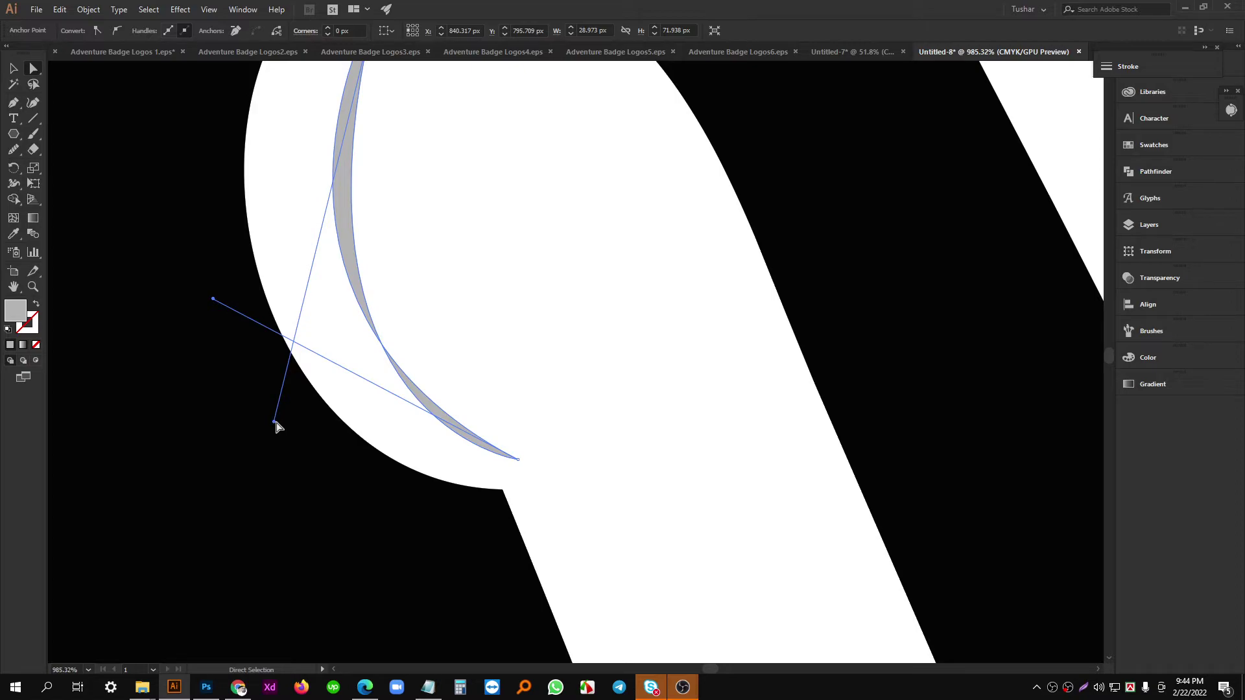
pyautogui.moveTo(273, 425); pyautogui.dragTo(318, 391)
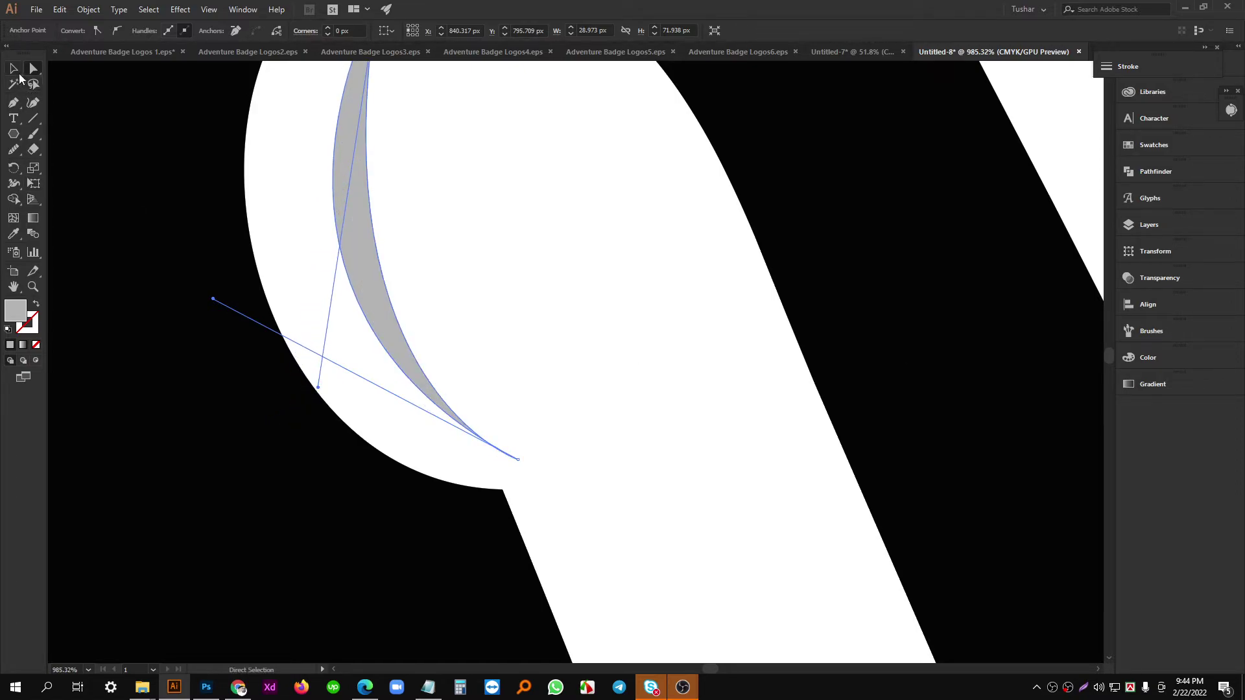
pyautogui.click(14, 70)
pyautogui.moveTo(381, 238); pyautogui.dragTo(374, 237)
pyautogui.moveTo(382, 206); pyautogui.dragTo(325, 312)
pyautogui.moveTo(642, 272); pyautogui.dragTo(300, 320)
pyautogui.click(423, 262)
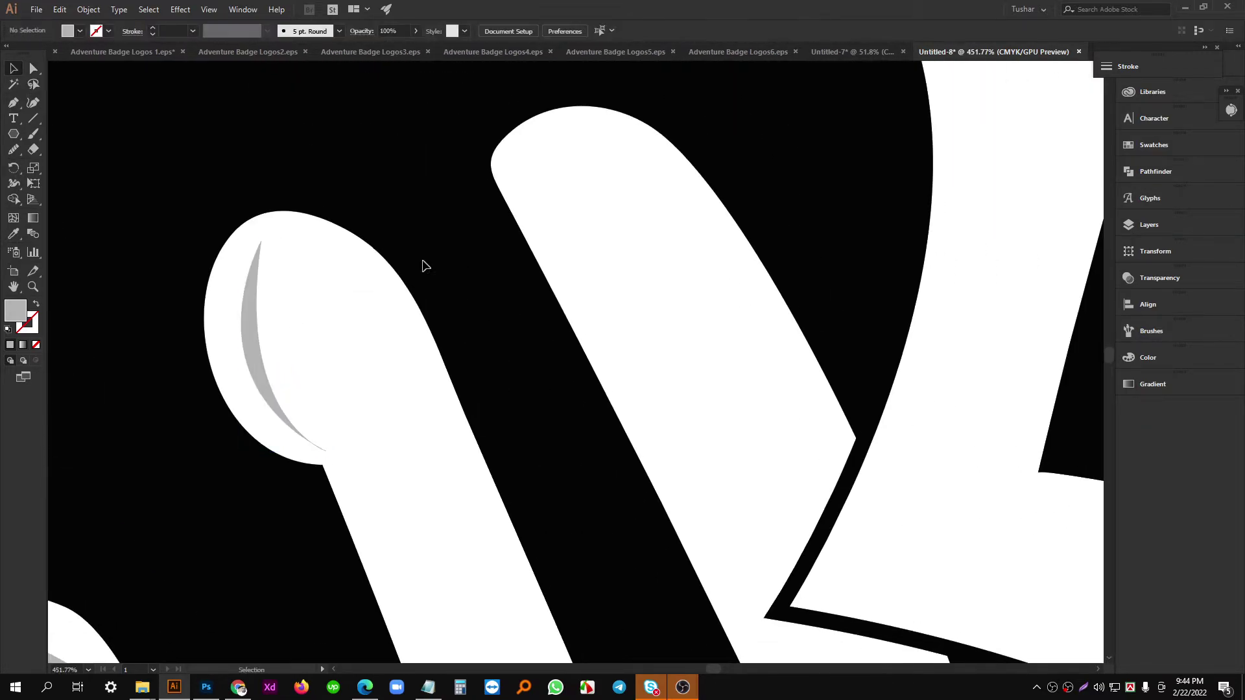
# Draw a grey crescent about 83 by 101 px along the right side of the R's rounded stem top.
pyautogui.scroll(-2, 314, 356)
pyautogui.scroll(1, 658, 335)
pyautogui.click(14, 104)
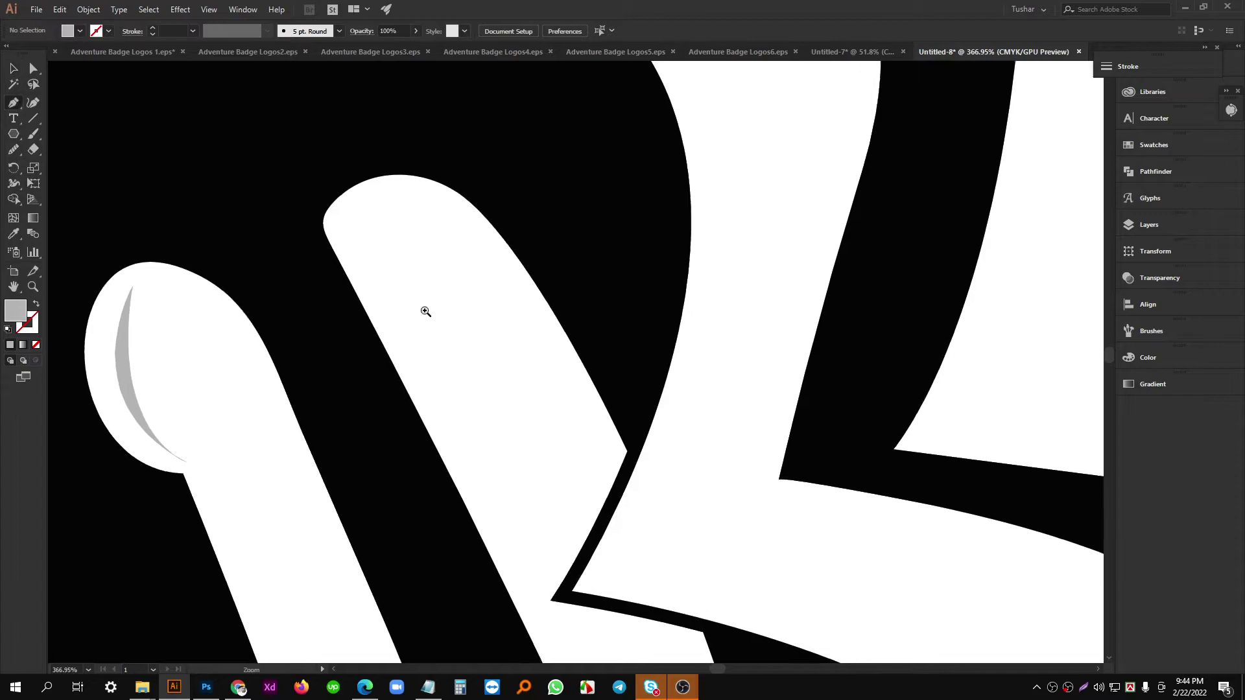
pyautogui.scroll(1, 339, 214)
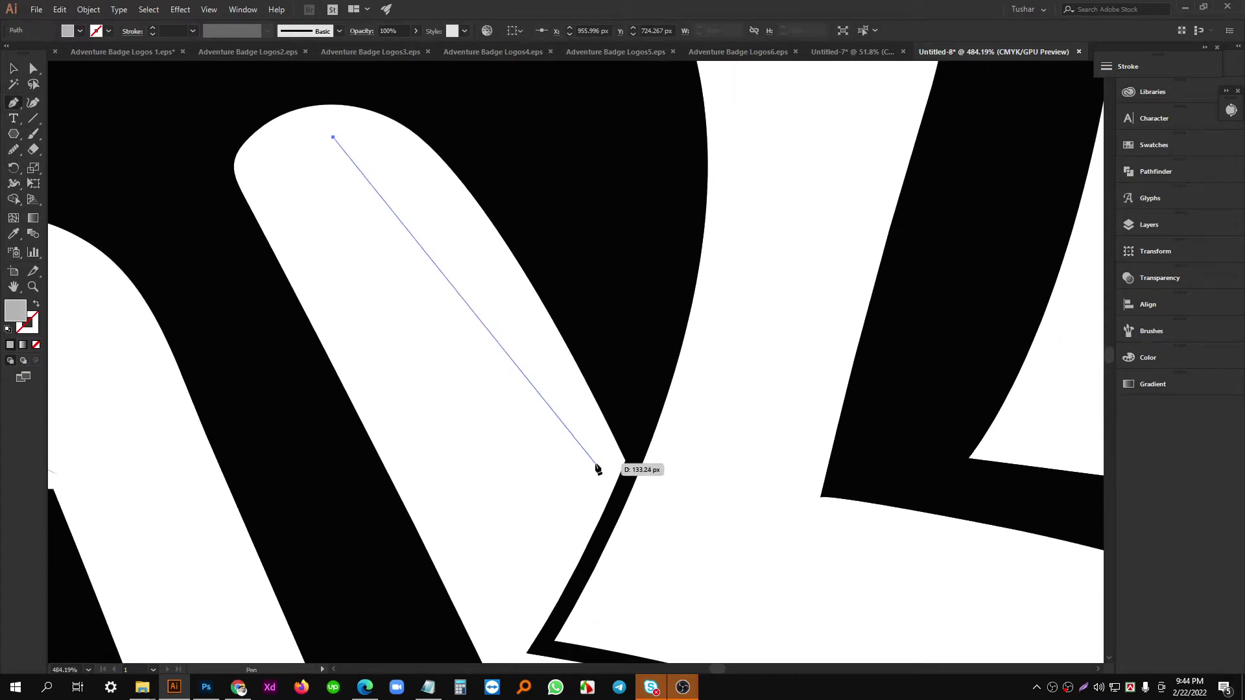
pyautogui.moveTo(593, 466); pyautogui.dragTo(630, 597)
pyautogui.hotkey('ctrl', 'z')
pyautogui.scroll(-3, 558, 393)
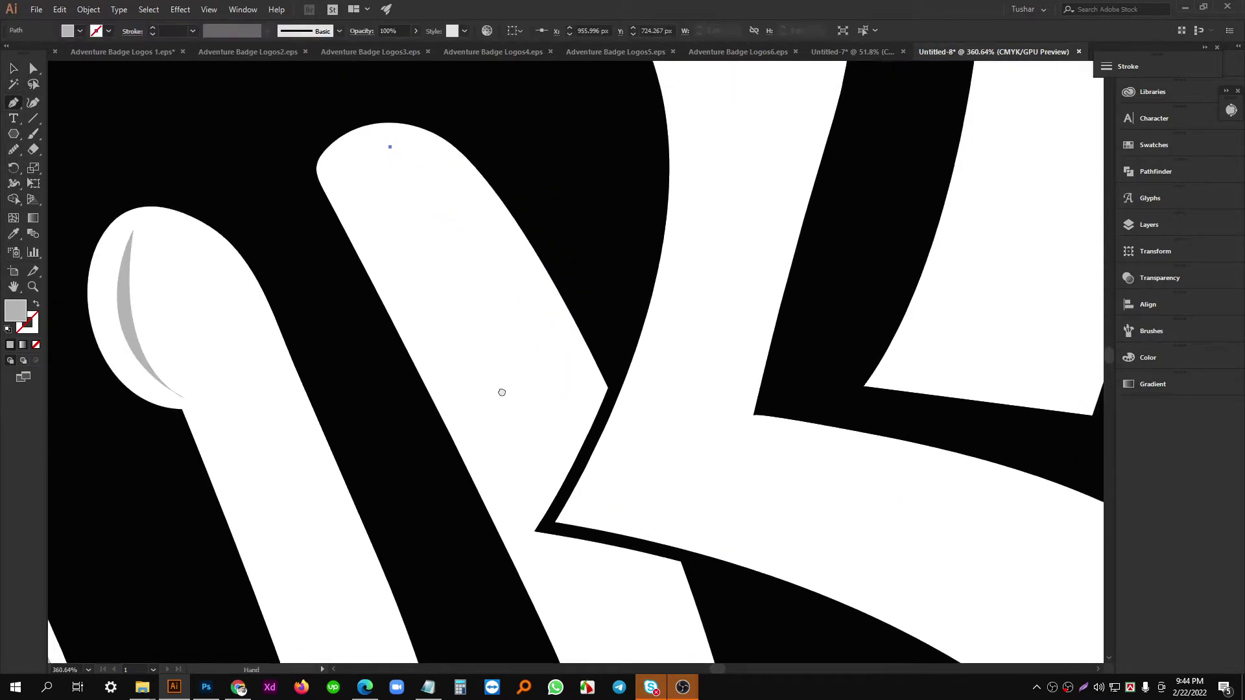
pyautogui.moveTo(541, 377); pyautogui.dragTo(651, 601)
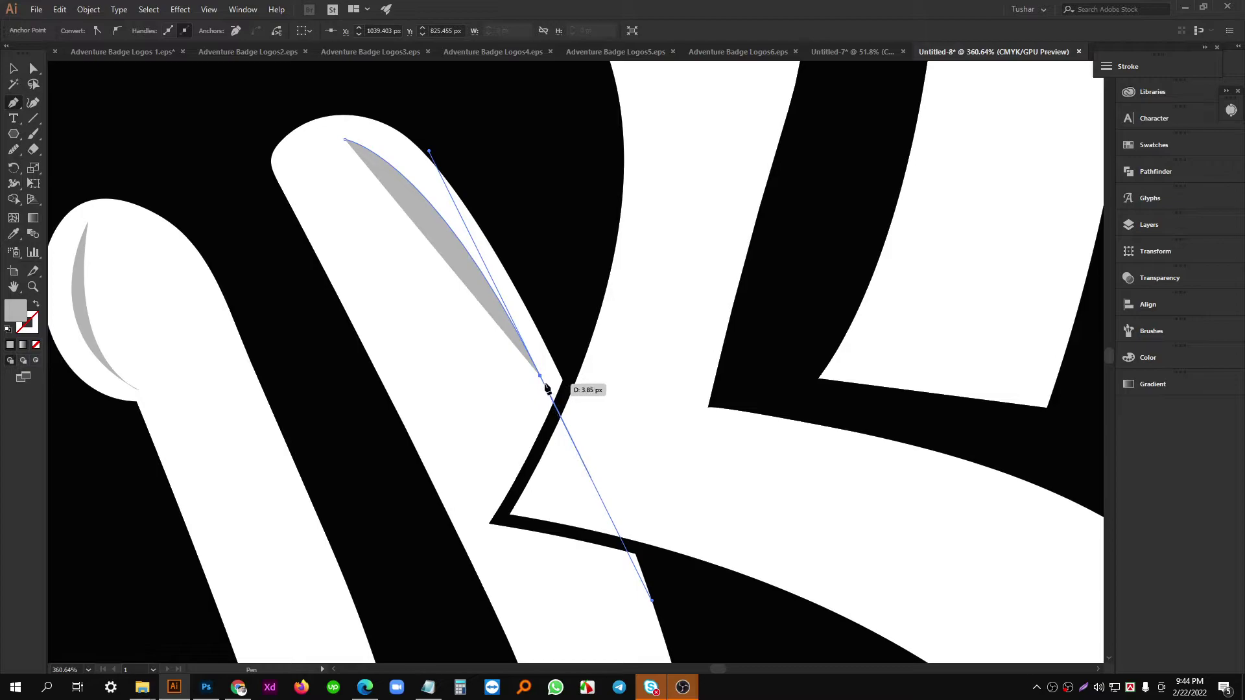
pyautogui.moveTo(409, 240); pyautogui.dragTo(557, 338)
pyautogui.keyDown('ctrl'); pyautogui.click(558, 339); pyautogui.keyUp('ctrl')
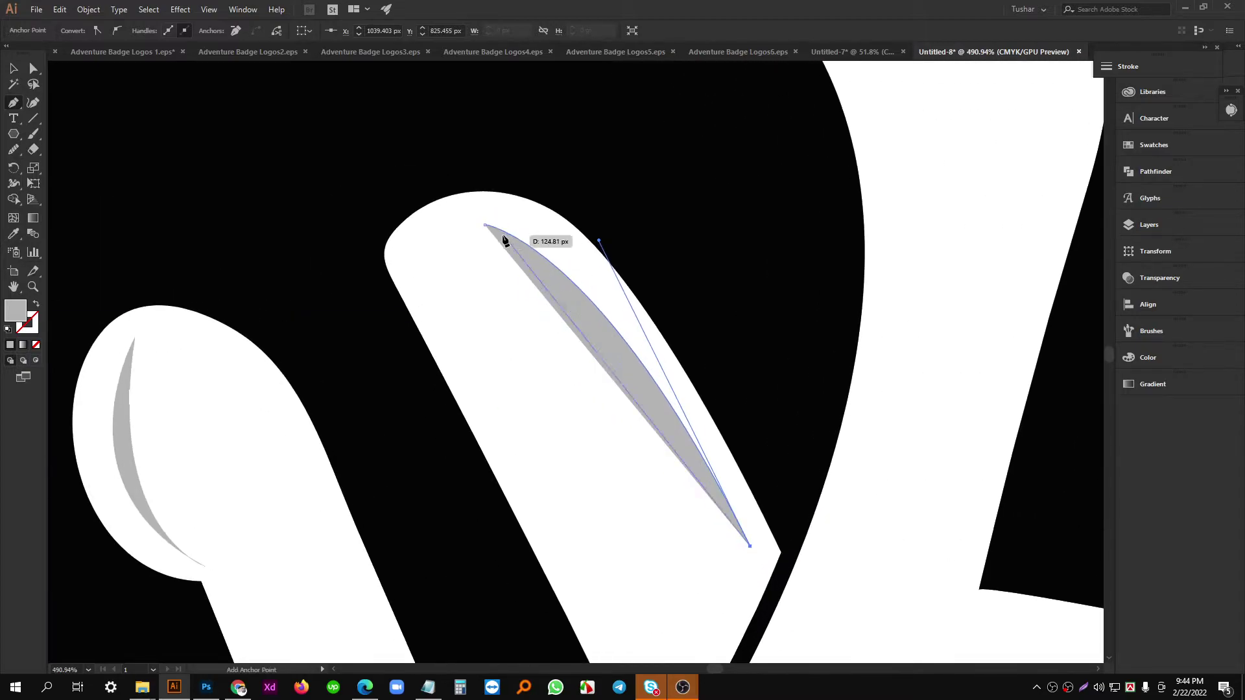
pyautogui.click(485, 227)
pyautogui.moveTo(401, 168); pyautogui.dragTo(398, 168)
pyautogui.scroll(-3, 570, 295)
pyautogui.moveTo(572, 296); pyautogui.dragTo(517, 228)
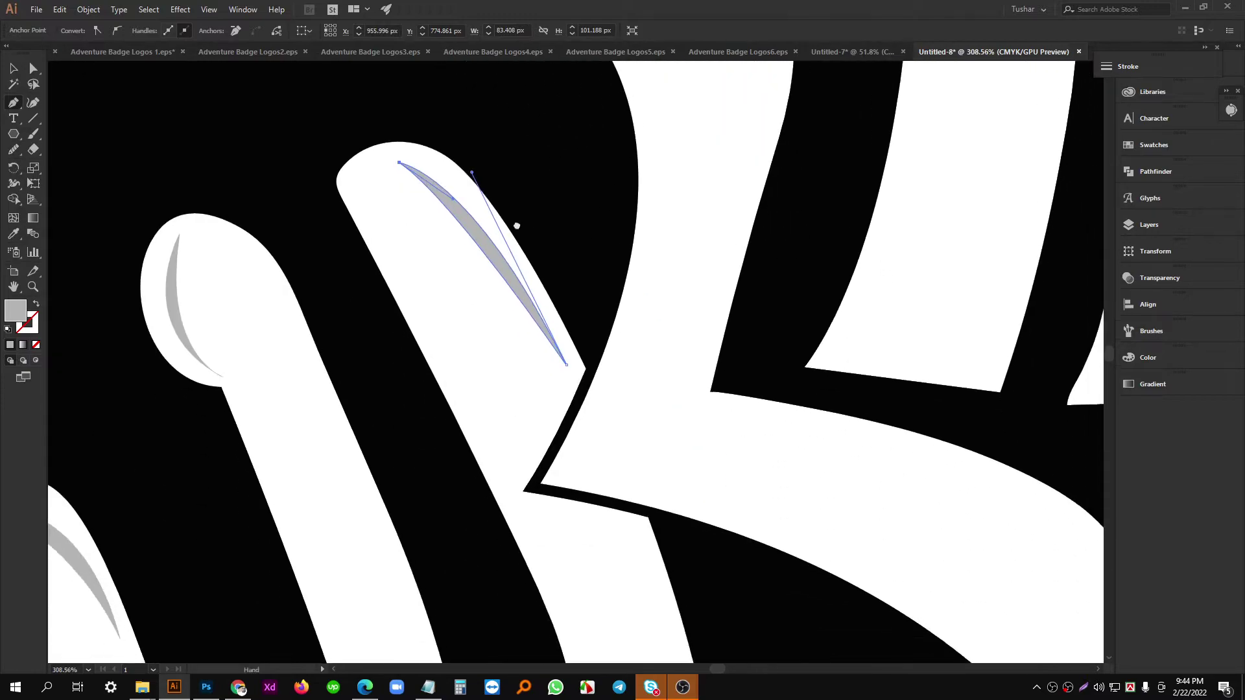
pyautogui.scroll(1, 603, 433)
pyautogui.moveTo(603, 433); pyautogui.dragTo(609, 418)
pyautogui.scroll(2, 583, 402)
pyautogui.click(370, 310)
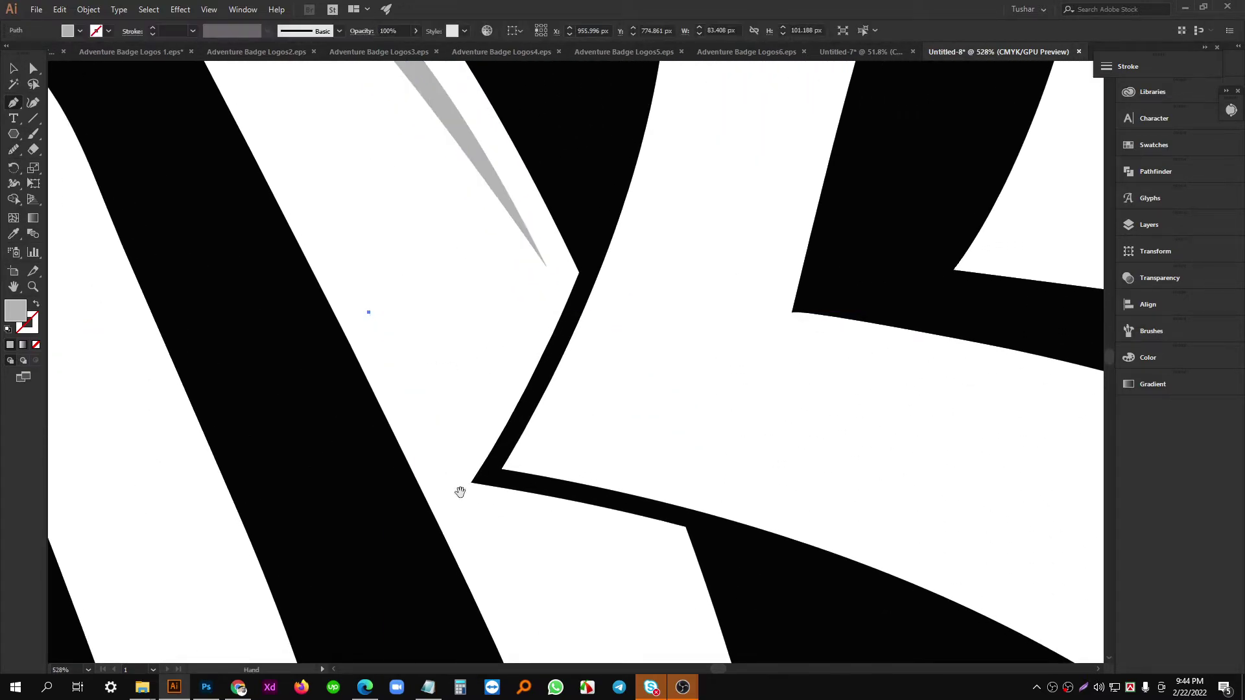
pyautogui.moveTo(435, 454); pyautogui.dragTo(474, 488)
pyautogui.moveTo(396, 422); pyautogui.dragTo(433, 452)
pyautogui.click(370, 310)
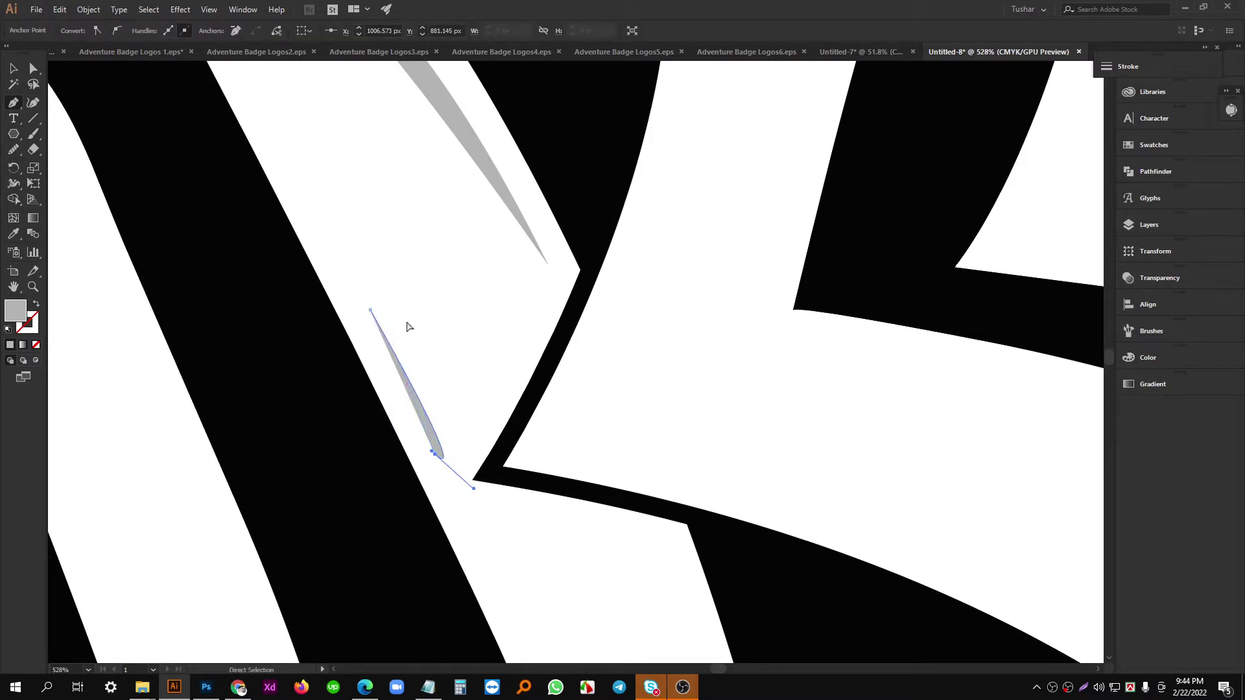
pyautogui.hotkey('ctrl', 'z')
pyautogui.hotkey('ctrl', 'z')
pyautogui.hotkey('ctrl', 'z')
pyautogui.hotkey('ctrl', 'z')
# Draw a narrow grey crescent about 32 by 106 px where the R's bowl runs down into its leg.
pyautogui.scroll(-1, 657, 382)
pyautogui.moveTo(661, 383); pyautogui.dragTo(595, 413)
pyautogui.click(525, 247)
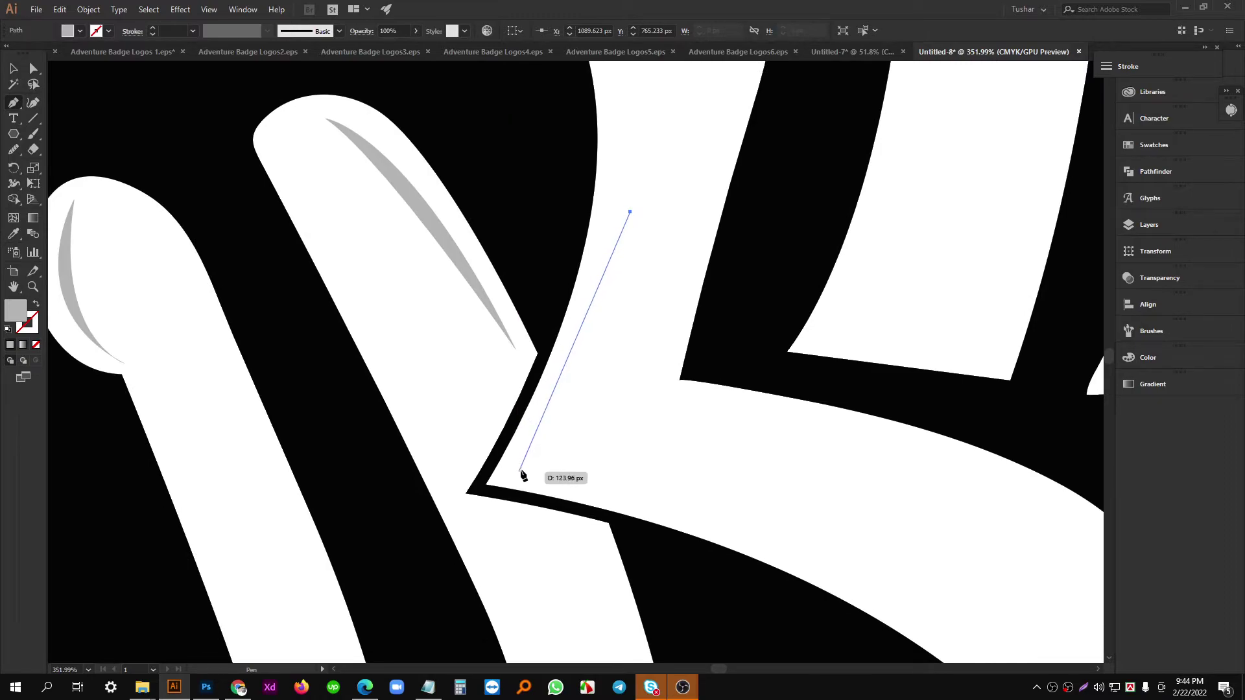
pyautogui.moveTo(525, 453); pyautogui.dragTo(463, 497)
pyautogui.hotkey('ctrl', 'z')
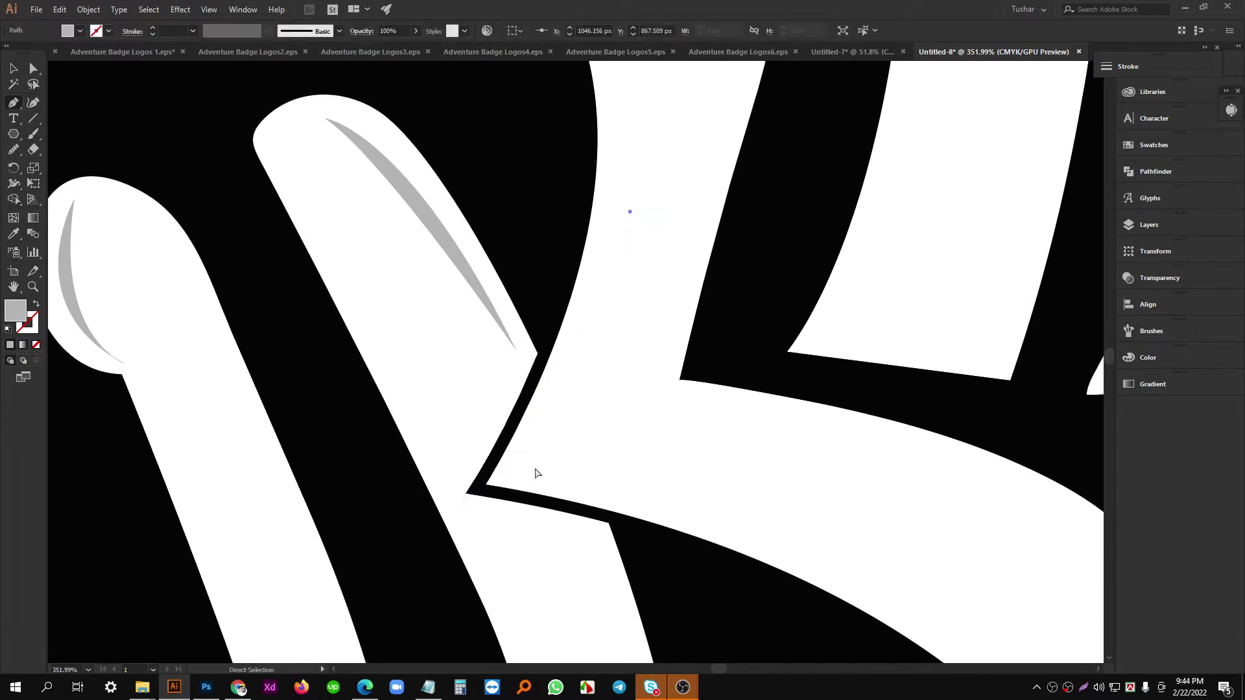
pyautogui.moveTo(559, 454); pyautogui.dragTo(506, 504)
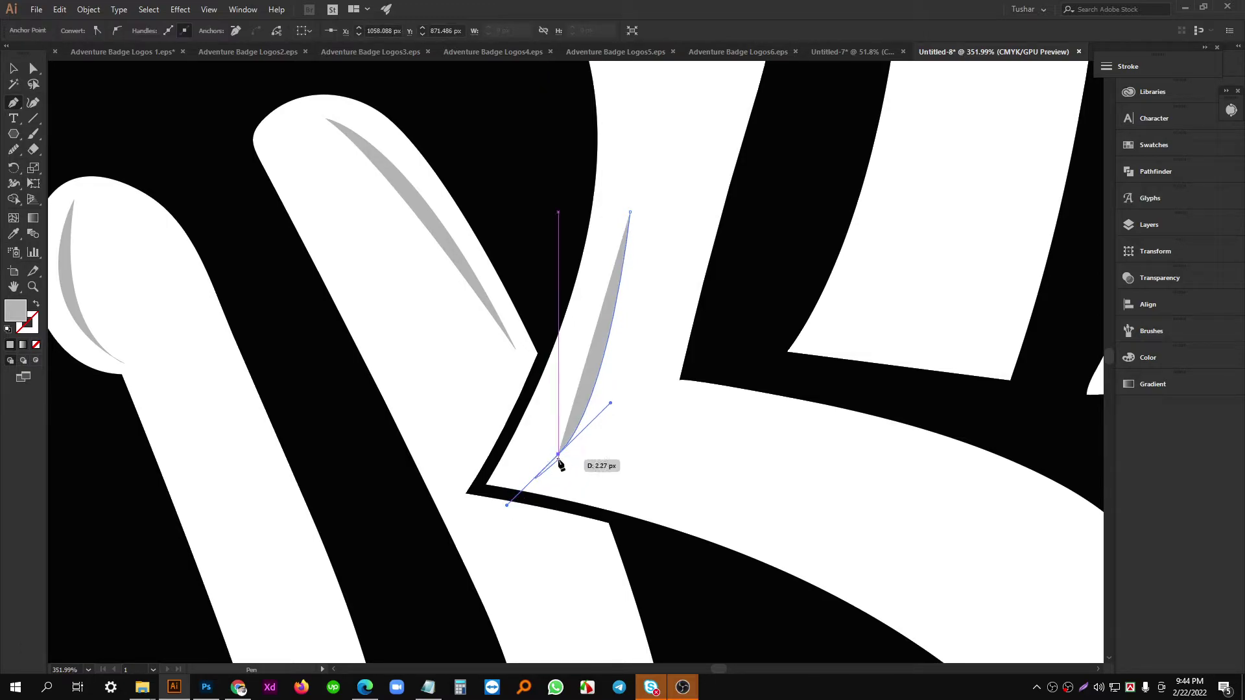
pyautogui.click(558, 454)
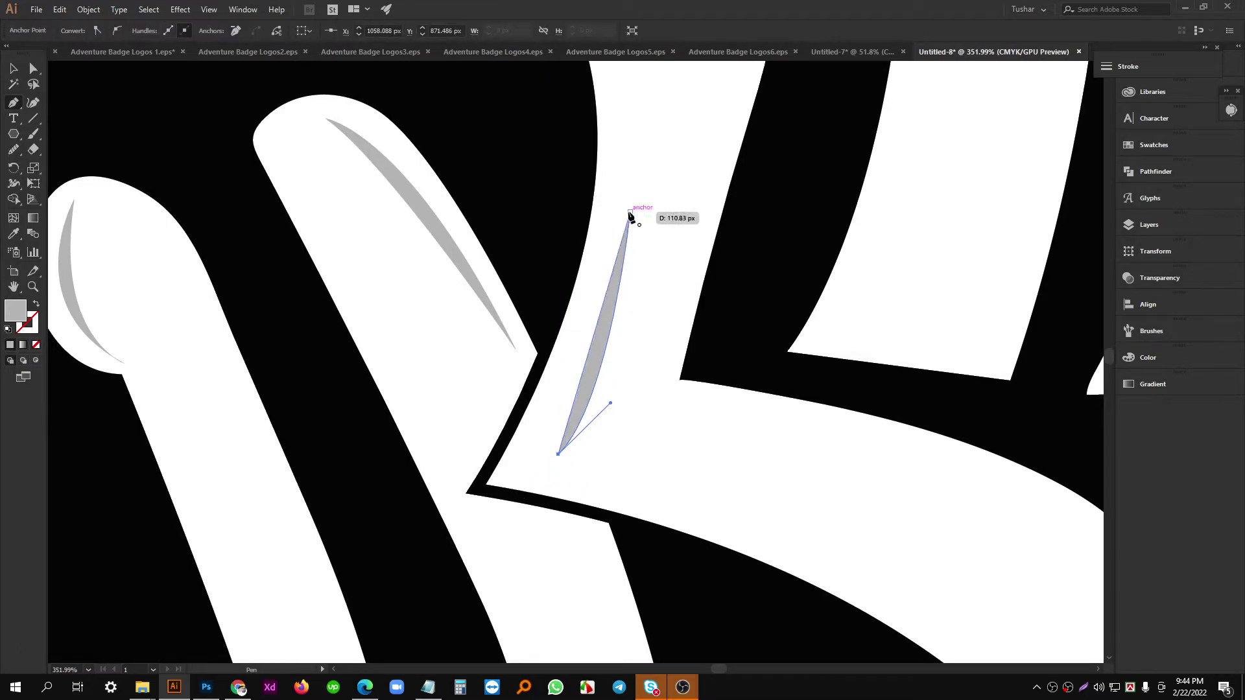
pyautogui.moveTo(639, 186); pyautogui.dragTo(639, 181)
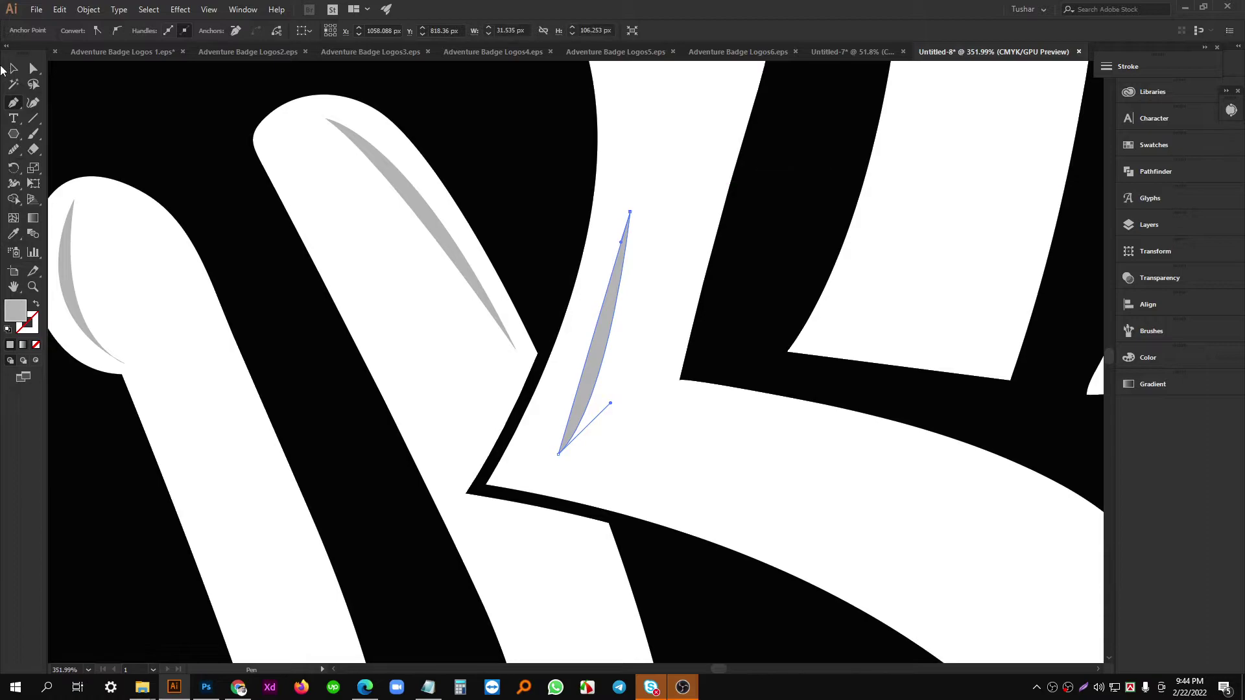
# Move the new crescent closer to the inner edge of the R's bowl and rotate it slightly clockwise to follow the edge.
pyautogui.click(13, 69)
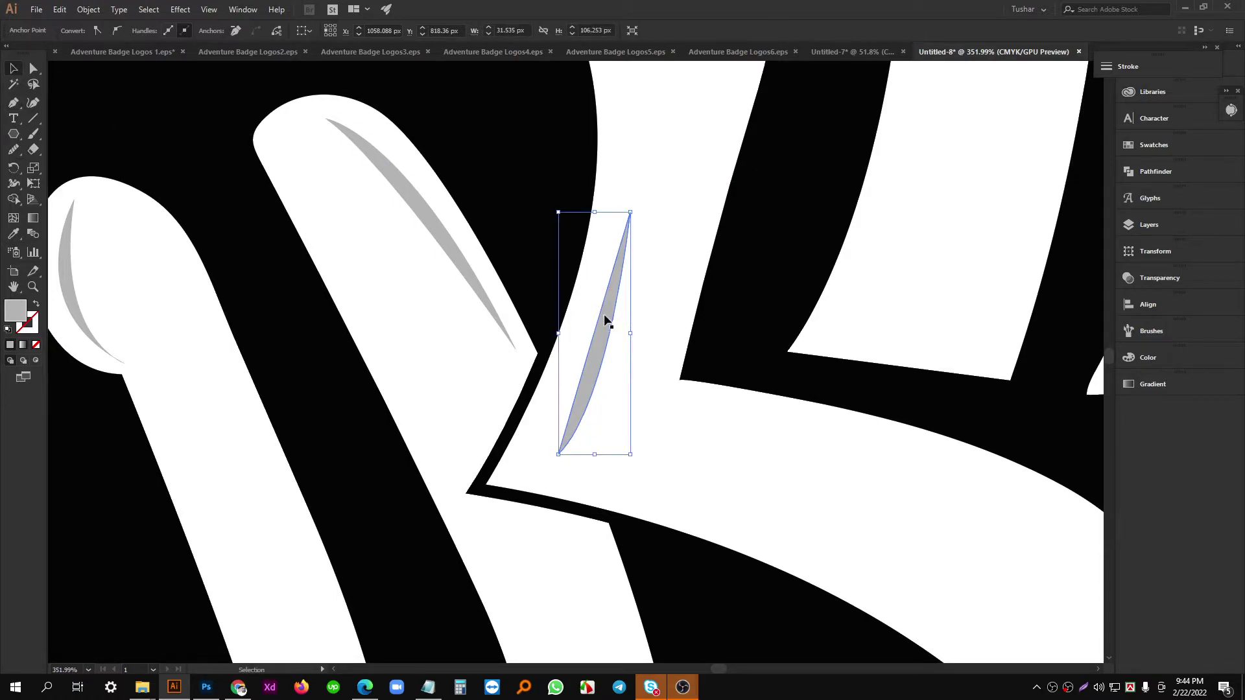
pyautogui.moveTo(605, 318); pyautogui.dragTo(587, 327)
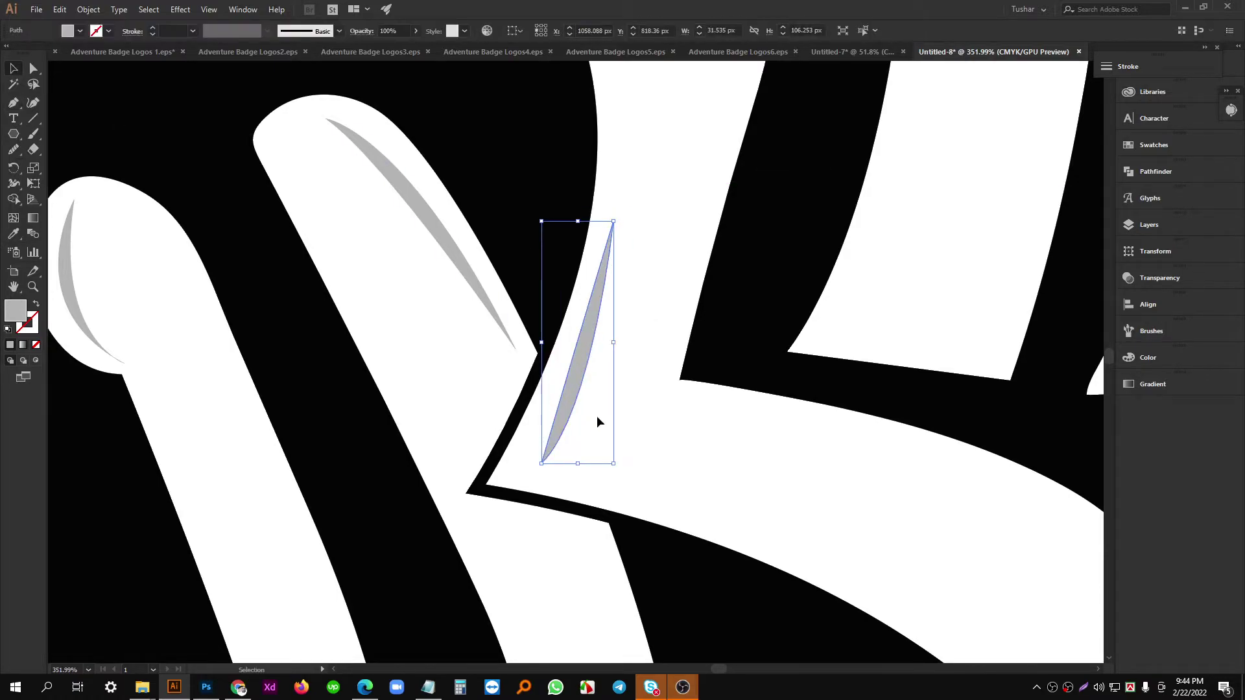
pyautogui.click(618, 478)
pyautogui.click(570, 394)
pyautogui.moveTo(618, 468); pyautogui.dragTo(601, 473)
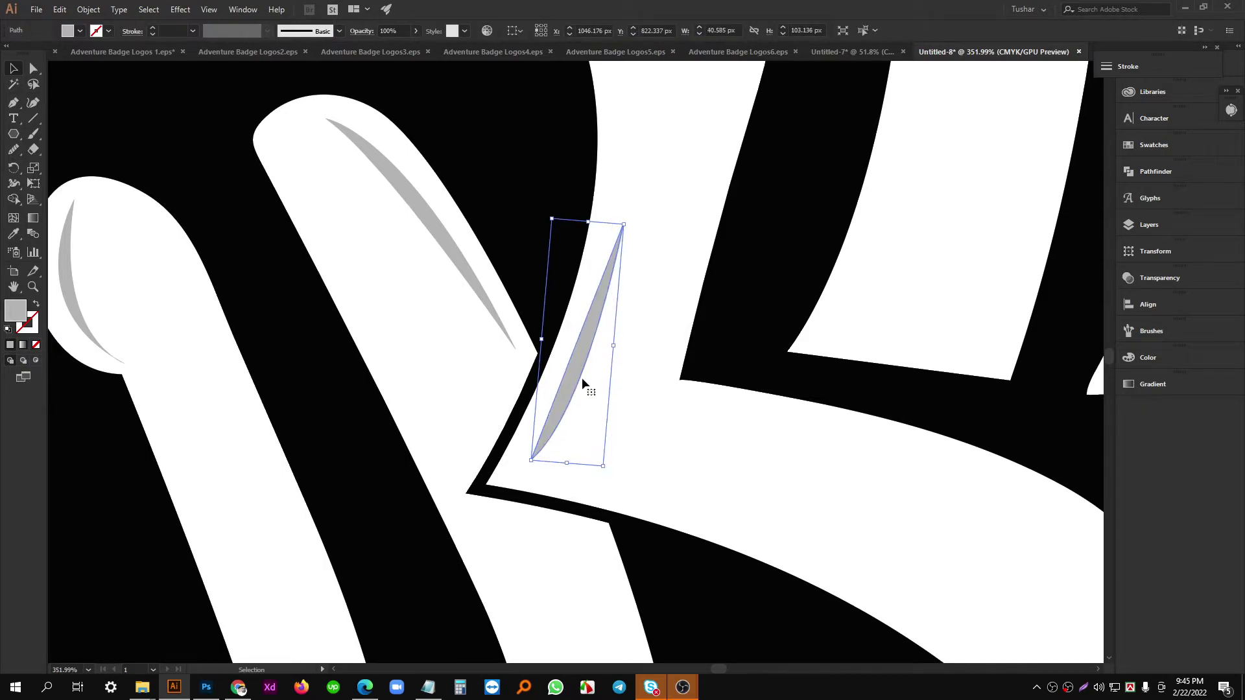
pyautogui.moveTo(691, 321); pyautogui.dragTo(567, 320)
pyautogui.moveTo(566, 243); pyautogui.dragTo(491, 395)
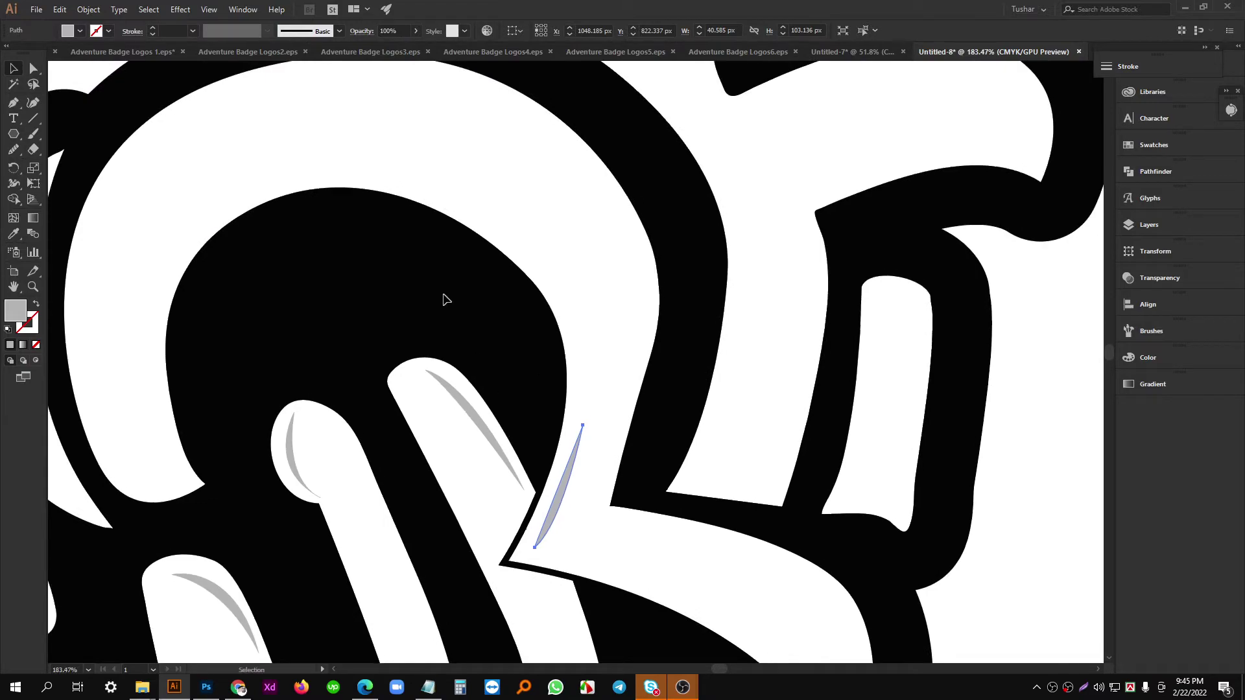
pyautogui.click(445, 296)
# Draw a wide grey crescent about 434 by 113 px along the upper arch of the R's bowl.
pyautogui.moveTo(613, 367); pyautogui.dragTo(332, 377)
pyautogui.scroll(3, 510, 414)
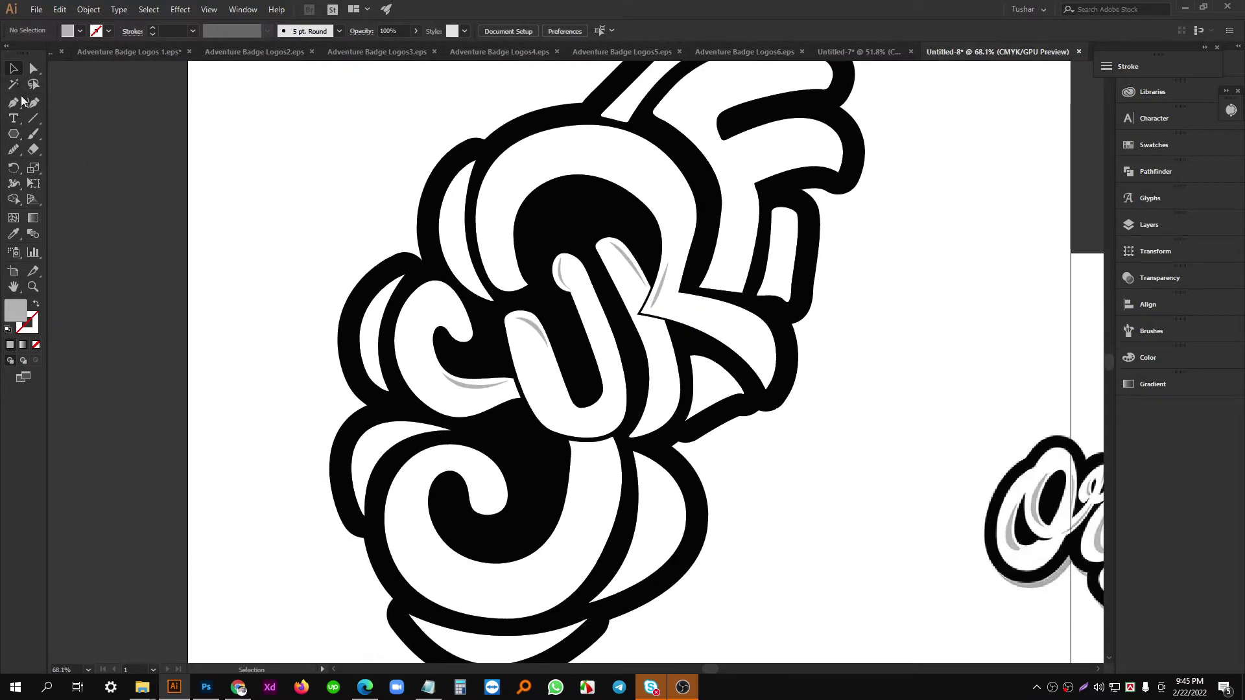
pyautogui.scroll(2, 375, 250)
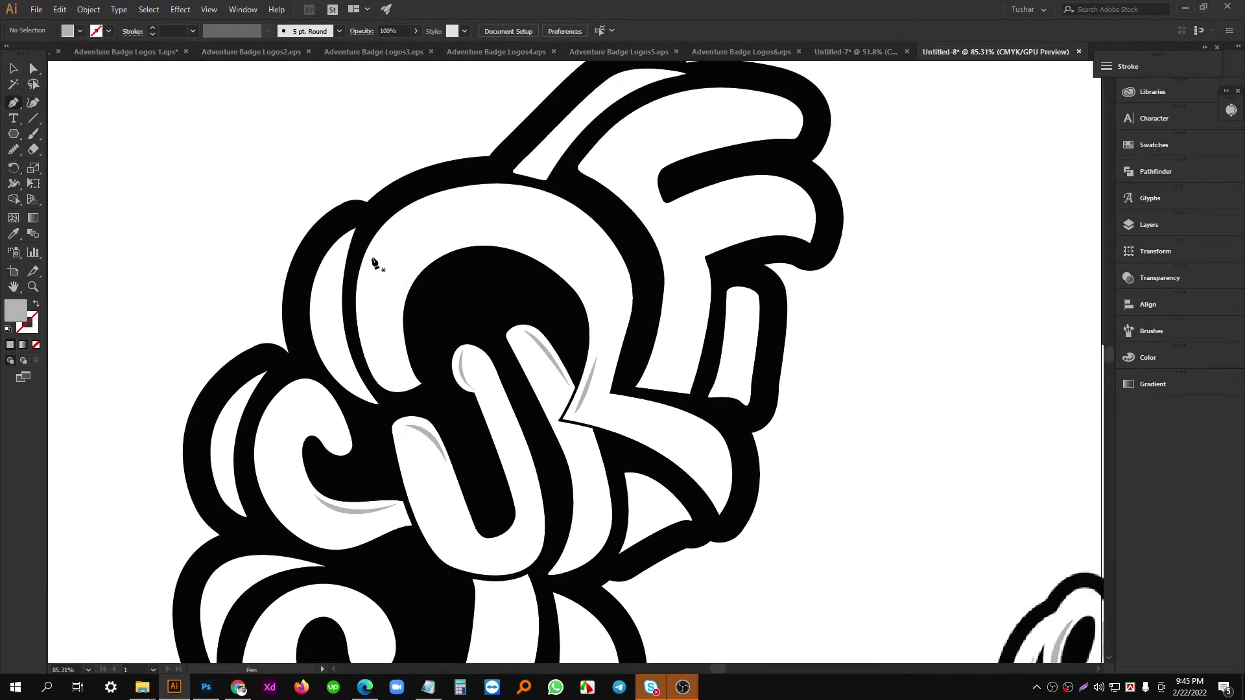
pyautogui.click(373, 260)
pyautogui.moveTo(612, 253); pyautogui.dragTo(763, 382)
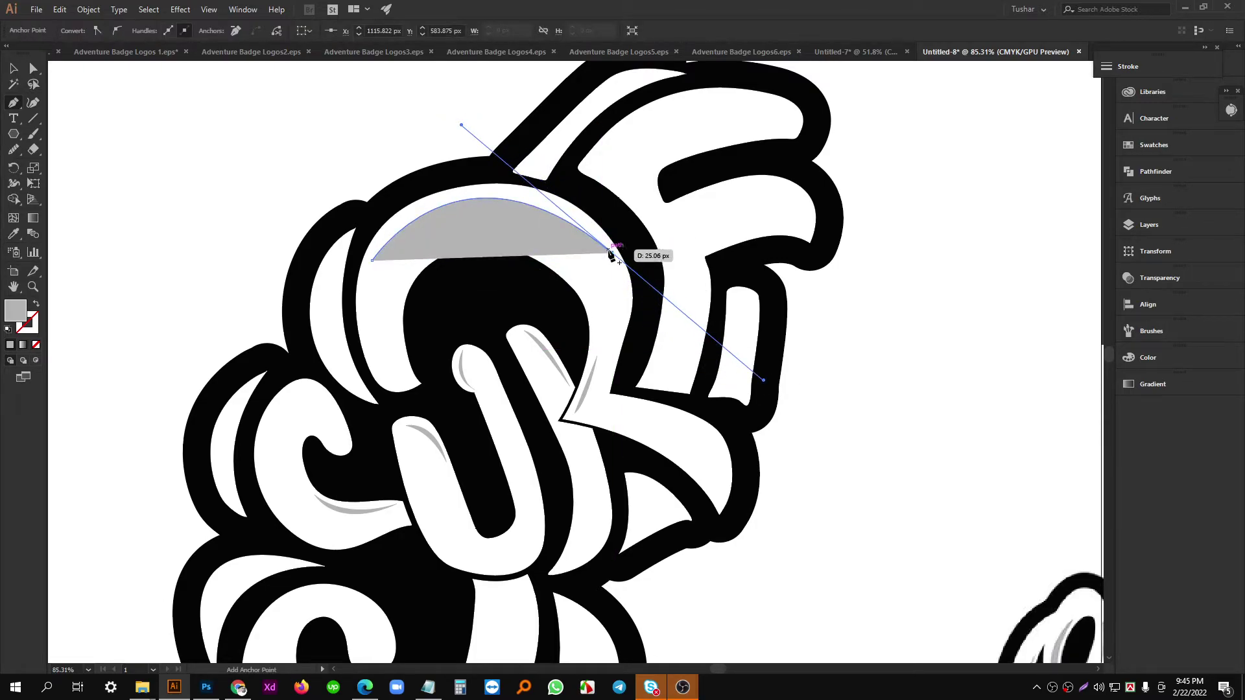
pyautogui.click(612, 252)
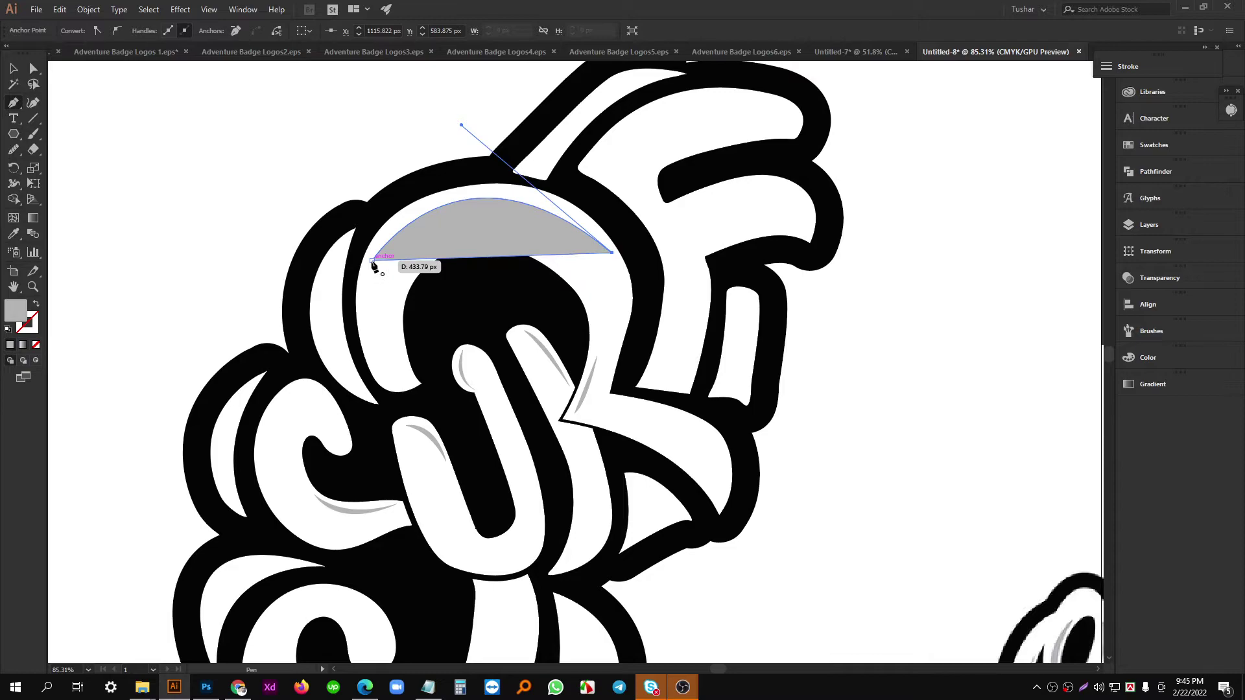
pyautogui.moveTo(372, 260); pyautogui.dragTo(262, 368)
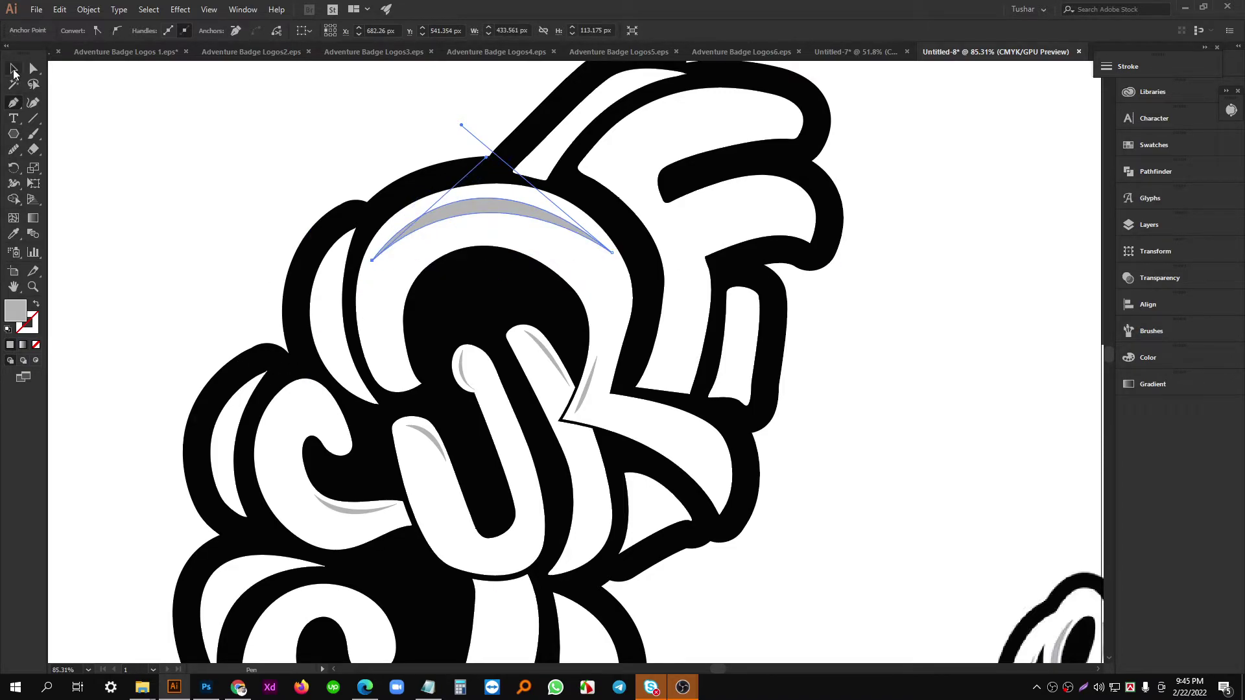
pyautogui.click(14, 72)
pyautogui.click(138, 114)
# Narrow the crescent in the R's upper arch slightly and nudge it up and to the left.
pyautogui.scroll(6, 418, 172)
pyautogui.moveTo(623, 275); pyautogui.dragTo(593, 239)
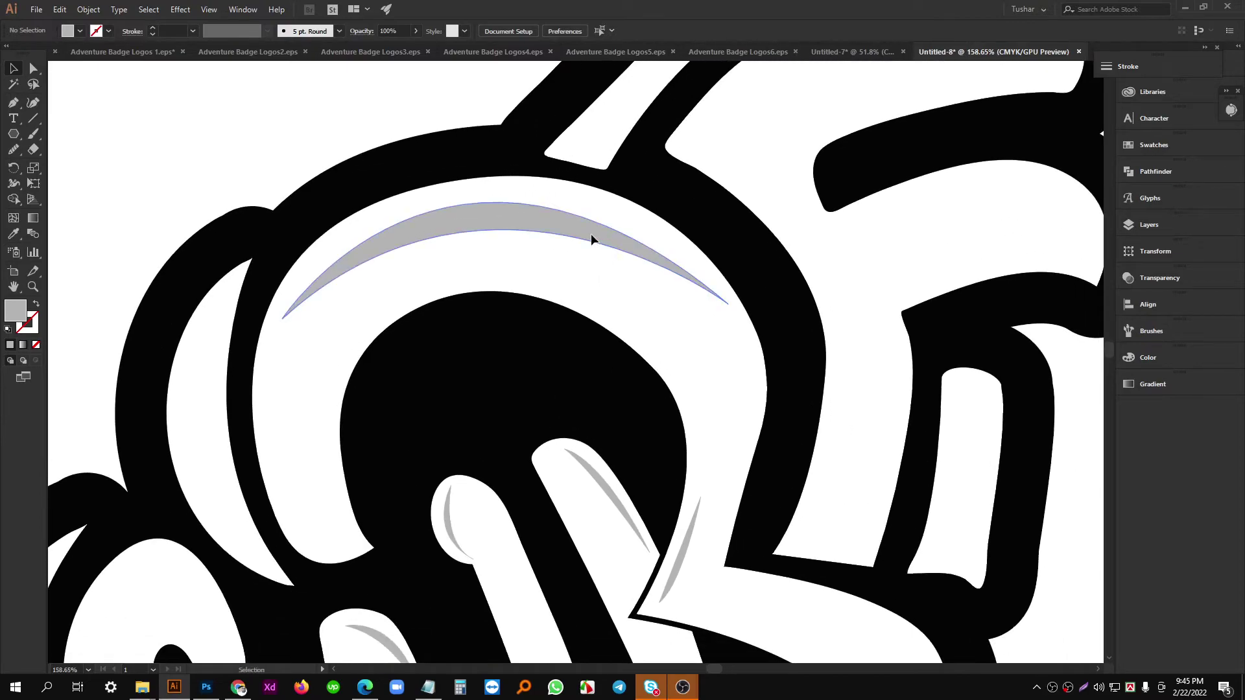
pyautogui.click(591, 240)
pyautogui.moveTo(730, 264); pyautogui.dragTo(710, 269)
pyautogui.moveTo(545, 219); pyautogui.dragTo(540, 213)
pyautogui.click(280, 110)
# Draw a grey crescent about 323 by 88 px along the upper edge of the F's top arm.
pyautogui.moveTo(487, 246); pyautogui.dragTo(284, 262)
pyautogui.moveTo(420, 269); pyautogui.dragTo(821, 267)
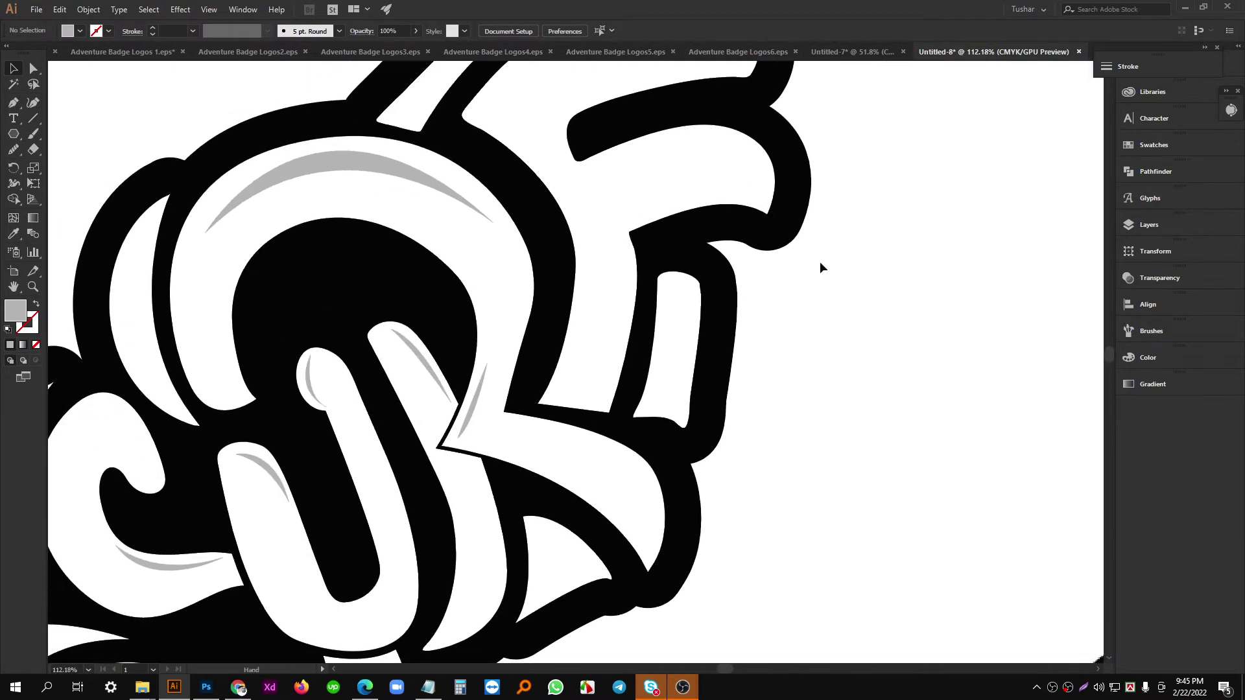
pyautogui.click(14, 102)
pyautogui.scroll(3, 622, 250)
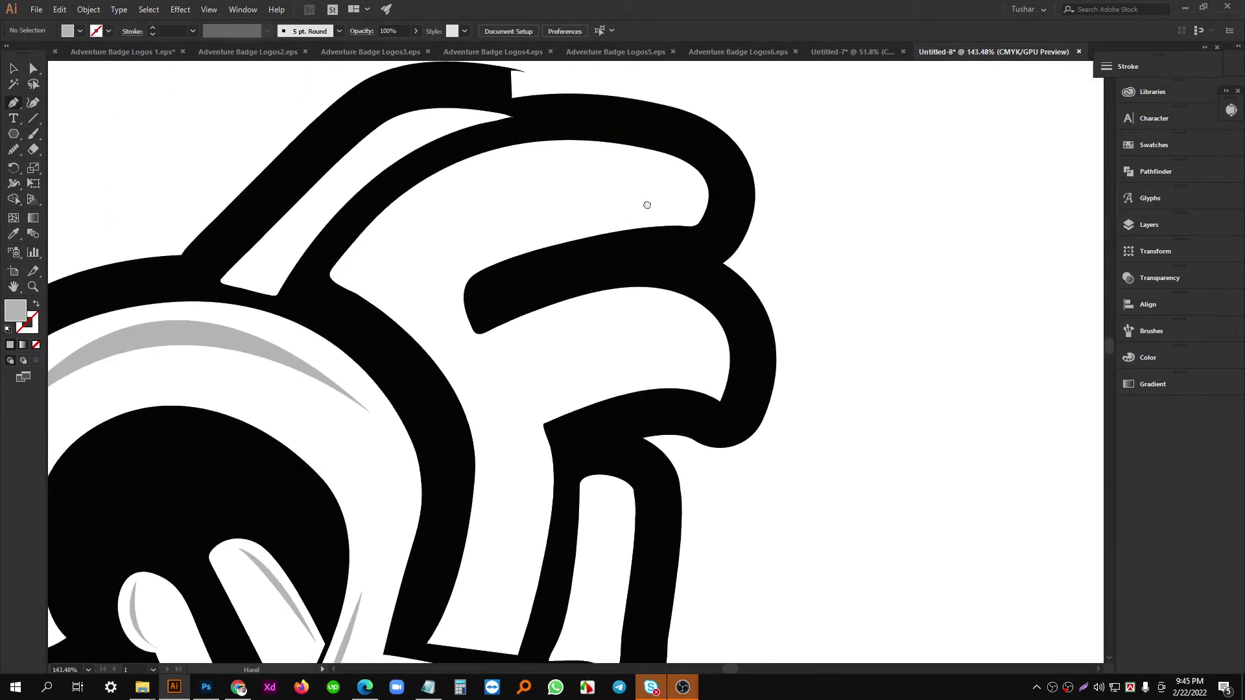
pyautogui.click(379, 239)
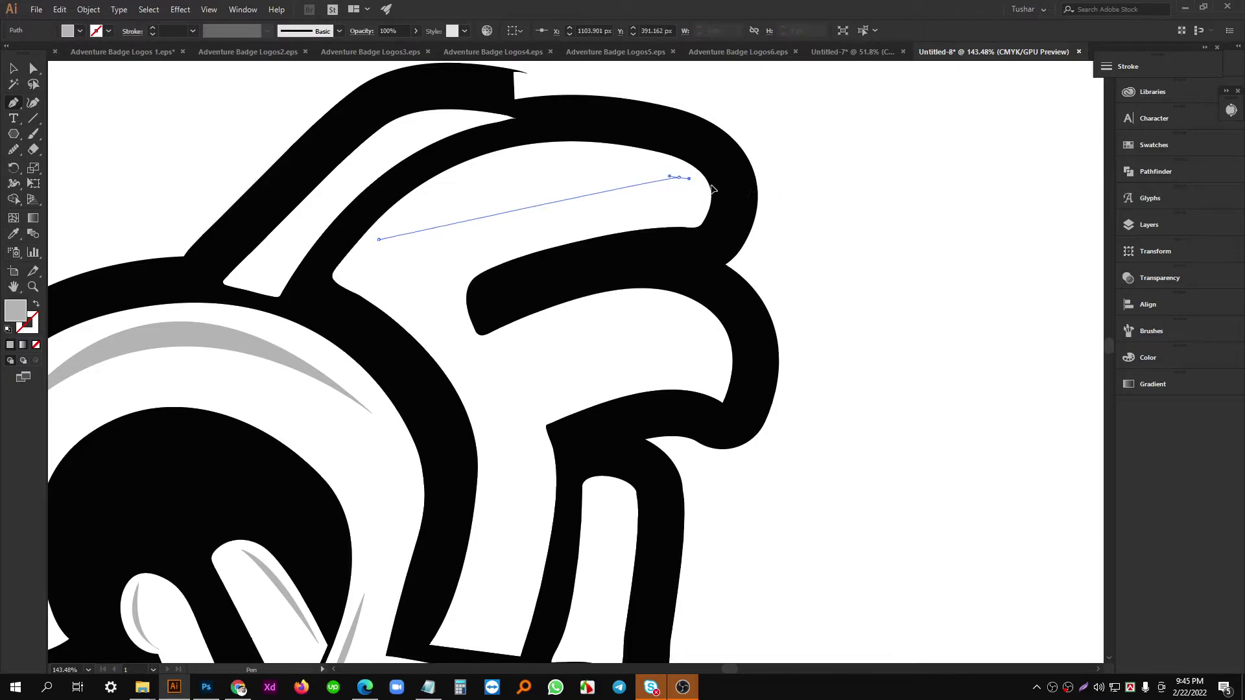
pyautogui.moveTo(678, 177); pyautogui.dragTo(843, 245)
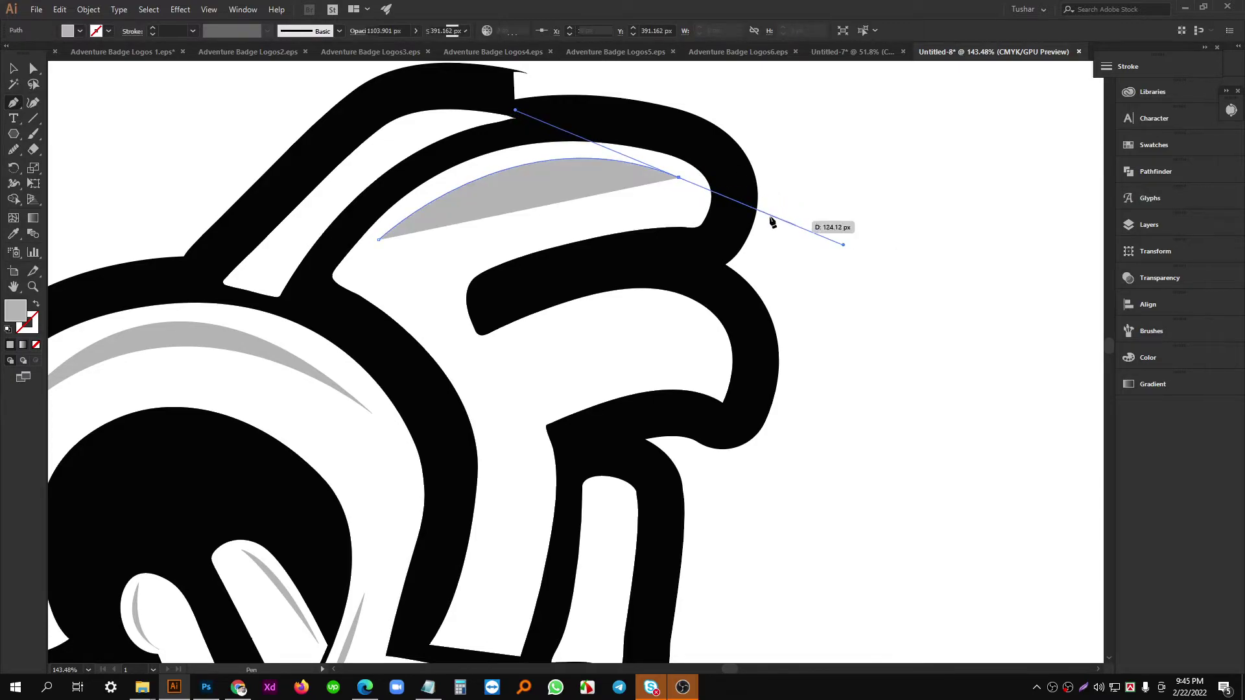
pyautogui.click(679, 178)
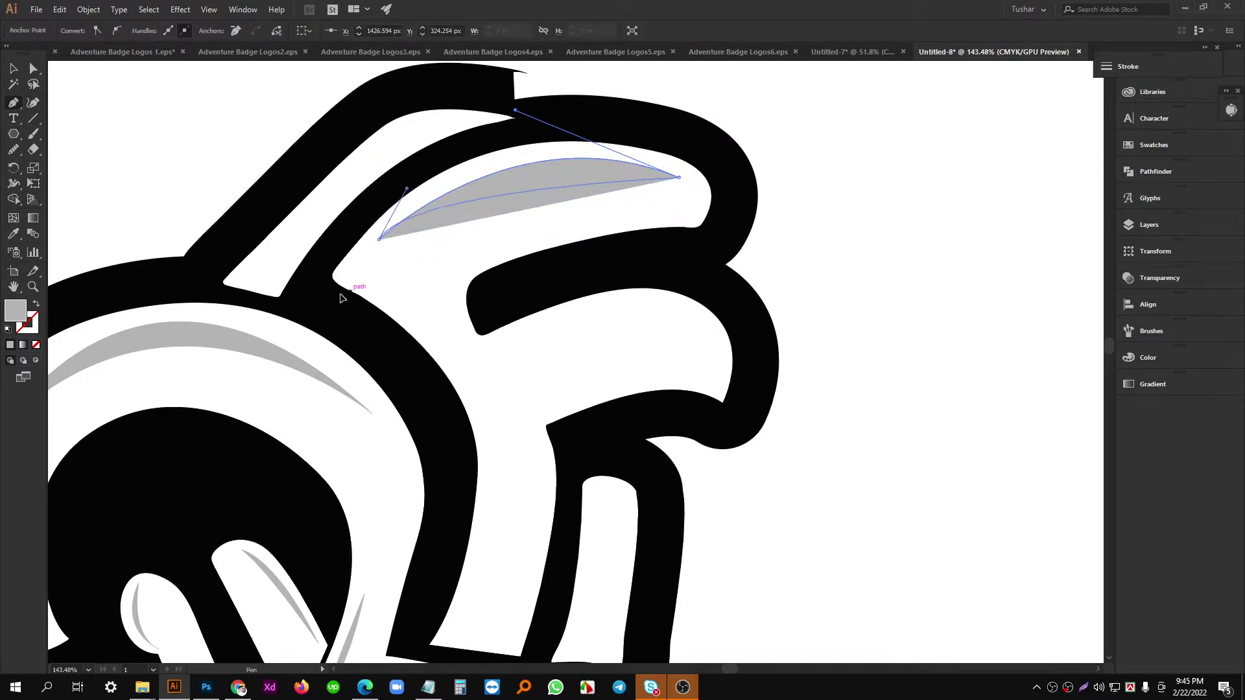
pyautogui.click(378, 239)
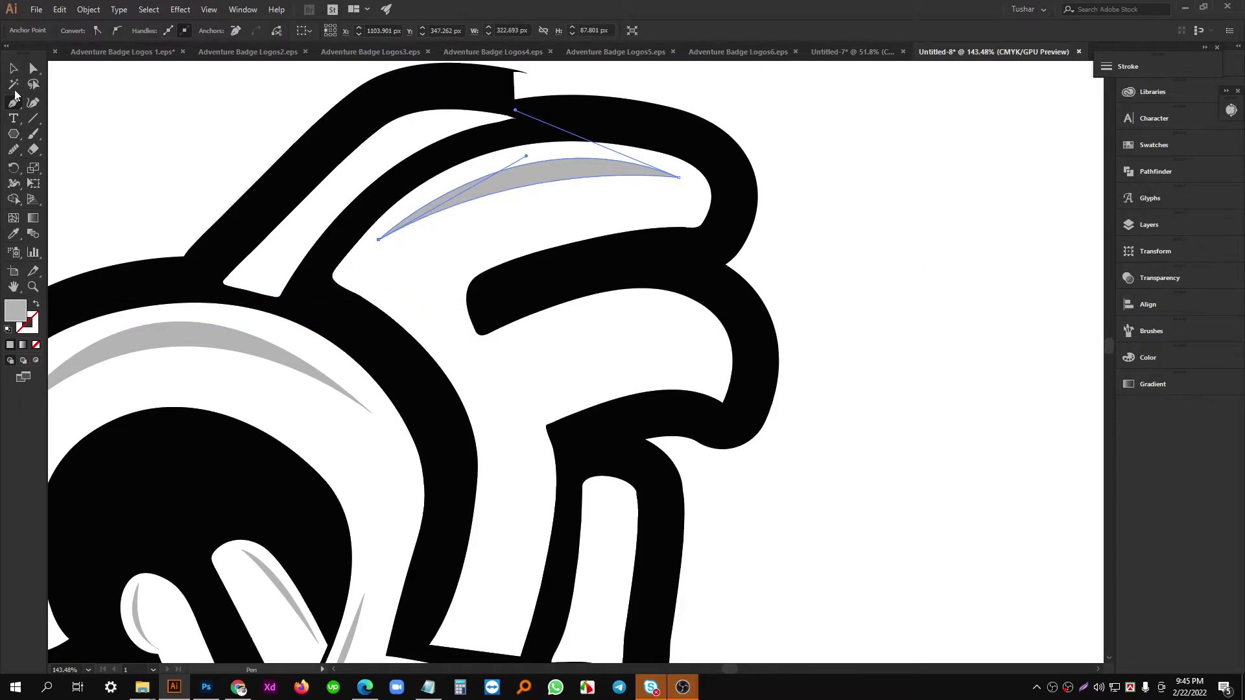
# Draw a grey crescent about 84 by 94 px inside the rounded right end of the F's lower arm.
pyautogui.click(13, 69)
pyautogui.click(849, 296)
pyautogui.scroll(-2, 867, 297)
pyautogui.moveTo(867, 297); pyautogui.dragTo(812, 305)
pyautogui.scroll(2, 617, 275)
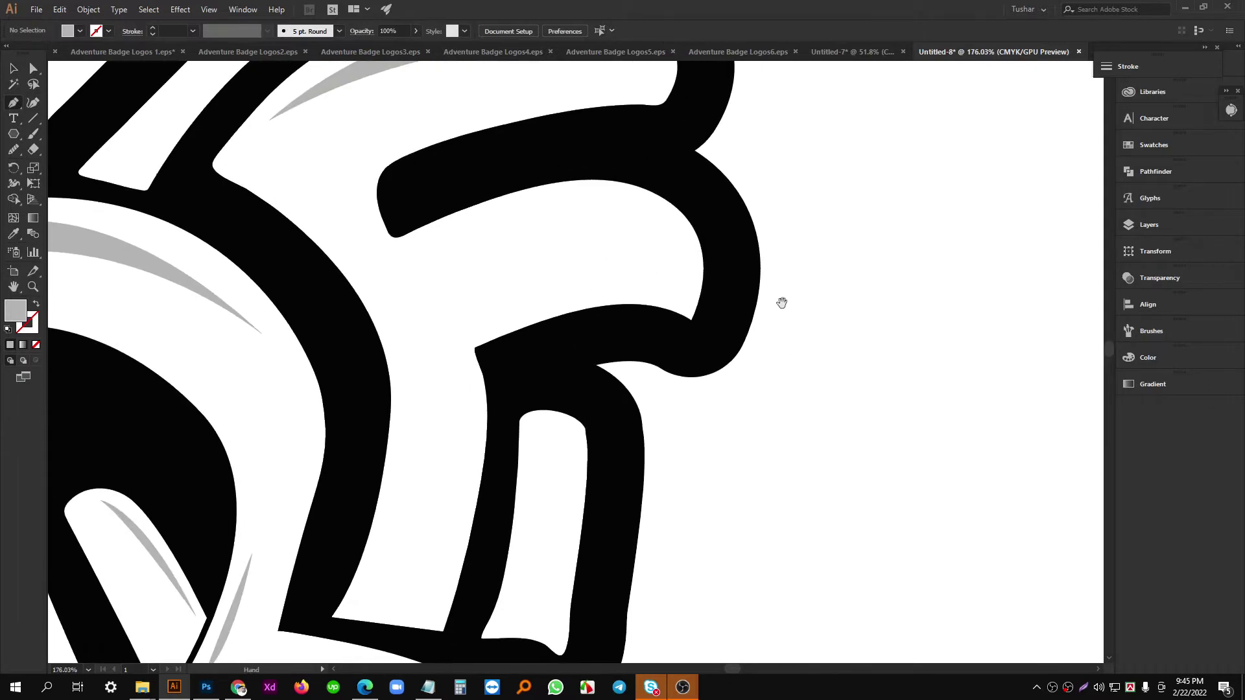
pyautogui.click(592, 198)
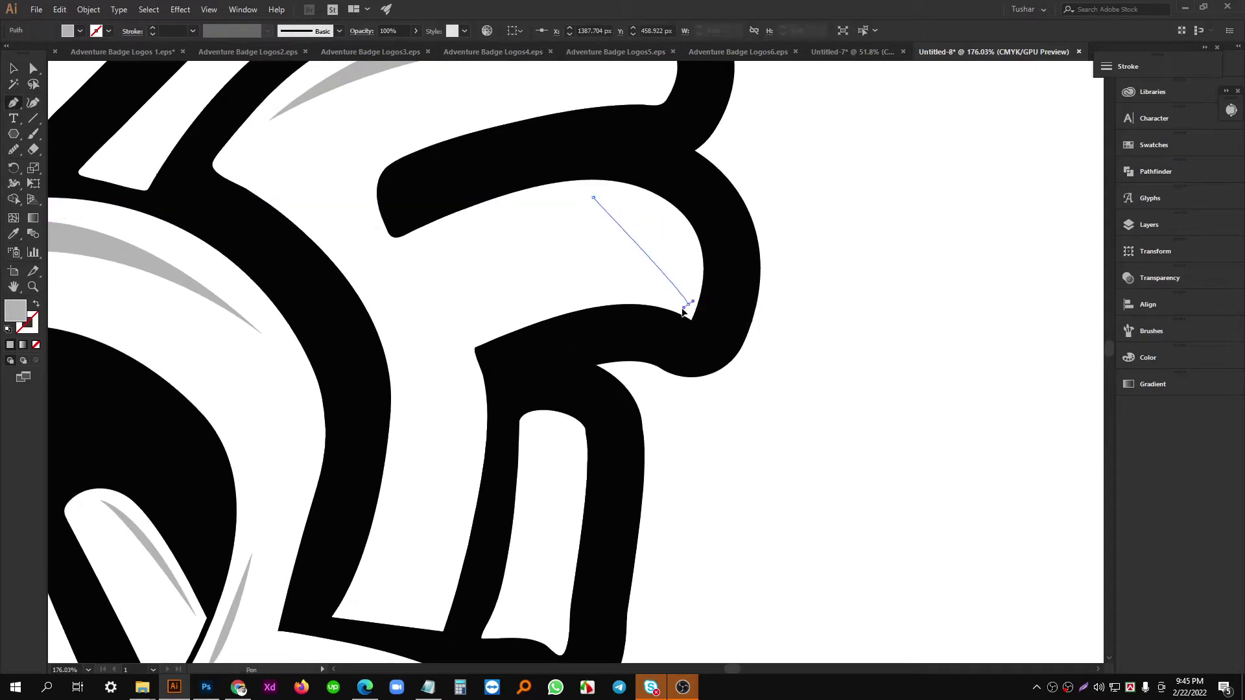
pyautogui.moveTo(677, 408); pyautogui.dragTo(676, 419)
pyautogui.scroll(2, 691, 315)
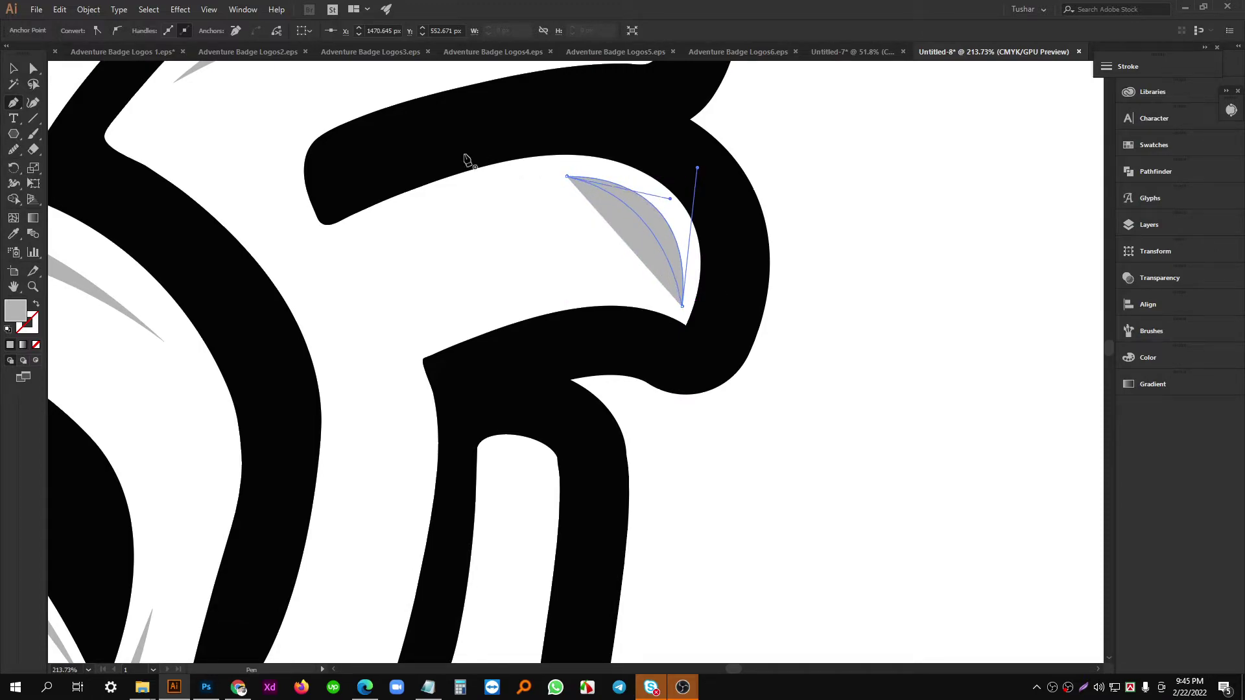
pyautogui.moveTo(464, 155); pyautogui.dragTo(463, 154)
# Draw a thin grey crescent about 87 by 16 px just above the base of the F's stem.
pyautogui.moveTo(894, 222); pyautogui.dragTo(694, 327)
pyautogui.moveTo(694, 327); pyautogui.dragTo(714, 277)
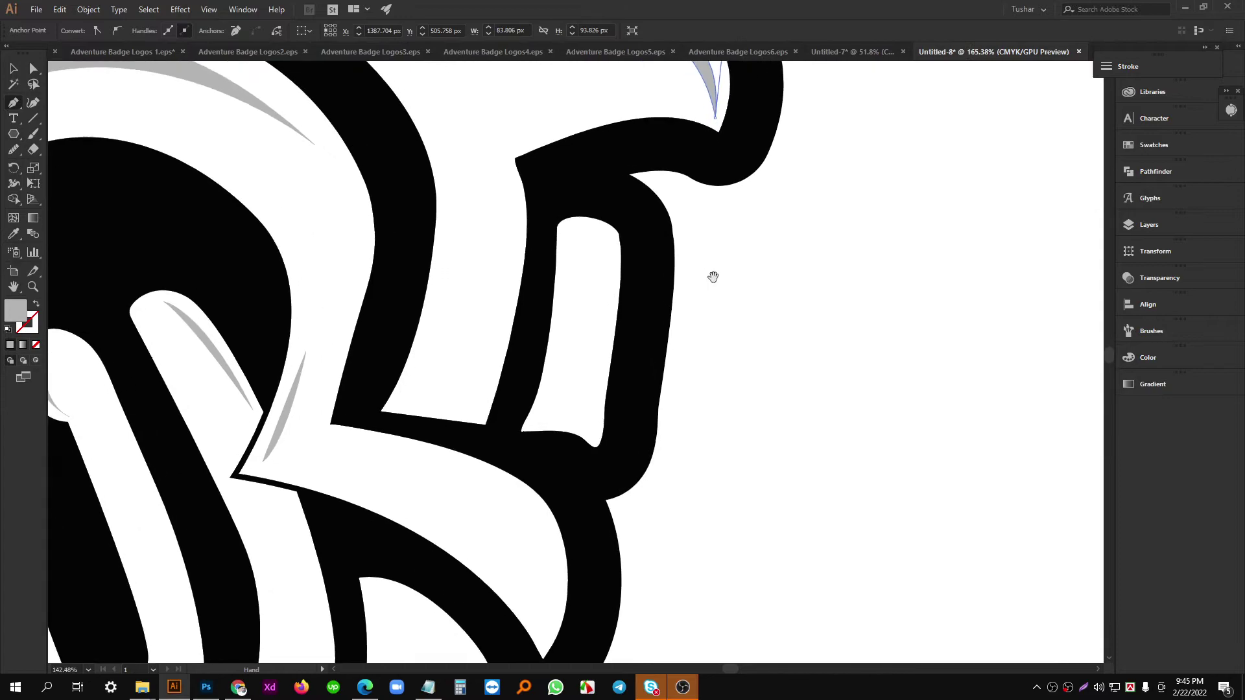
pyautogui.scroll(4, 636, 353)
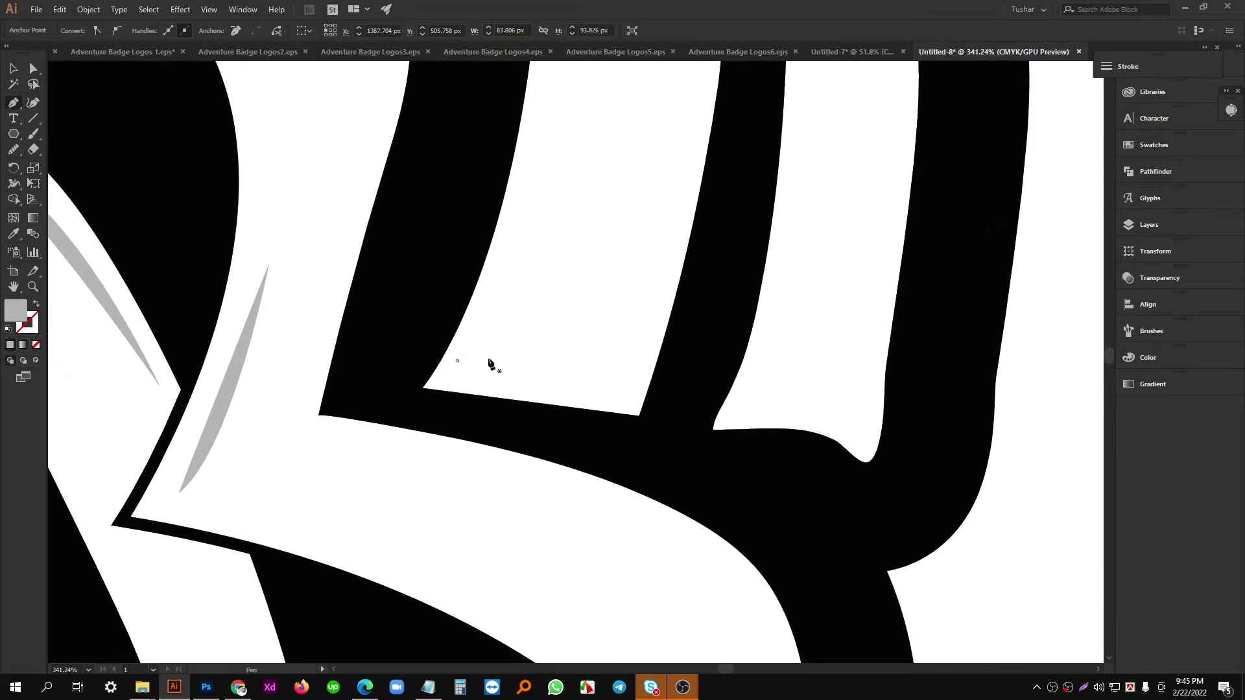
pyautogui.moveTo(658, 360); pyautogui.dragTo(617, 300)
pyautogui.click(584, 375)
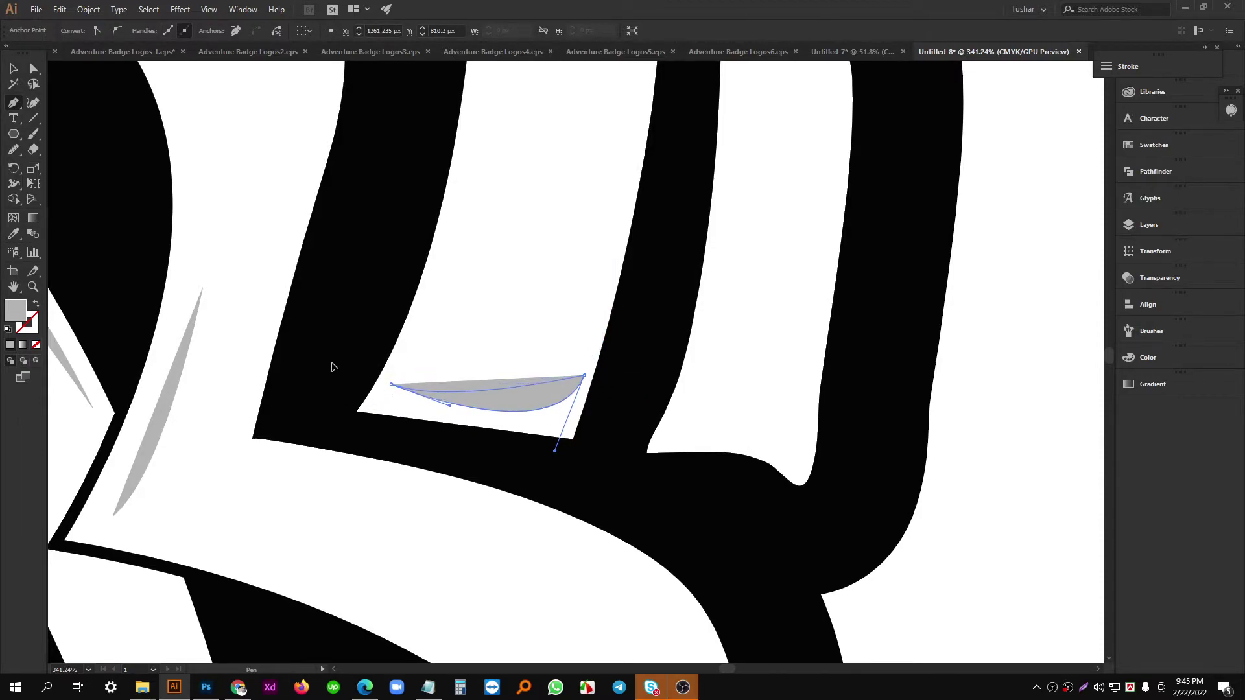
pyautogui.moveTo(332, 363); pyautogui.dragTo(328, 363)
# Draw a grey crescent about 60 px wide along the bottom edge of the narrow white shape beside the F's stem.
pyautogui.moveTo(789, 261); pyautogui.dragTo(786, 298)
pyautogui.moveTo(825, 245); pyautogui.dragTo(659, 295)
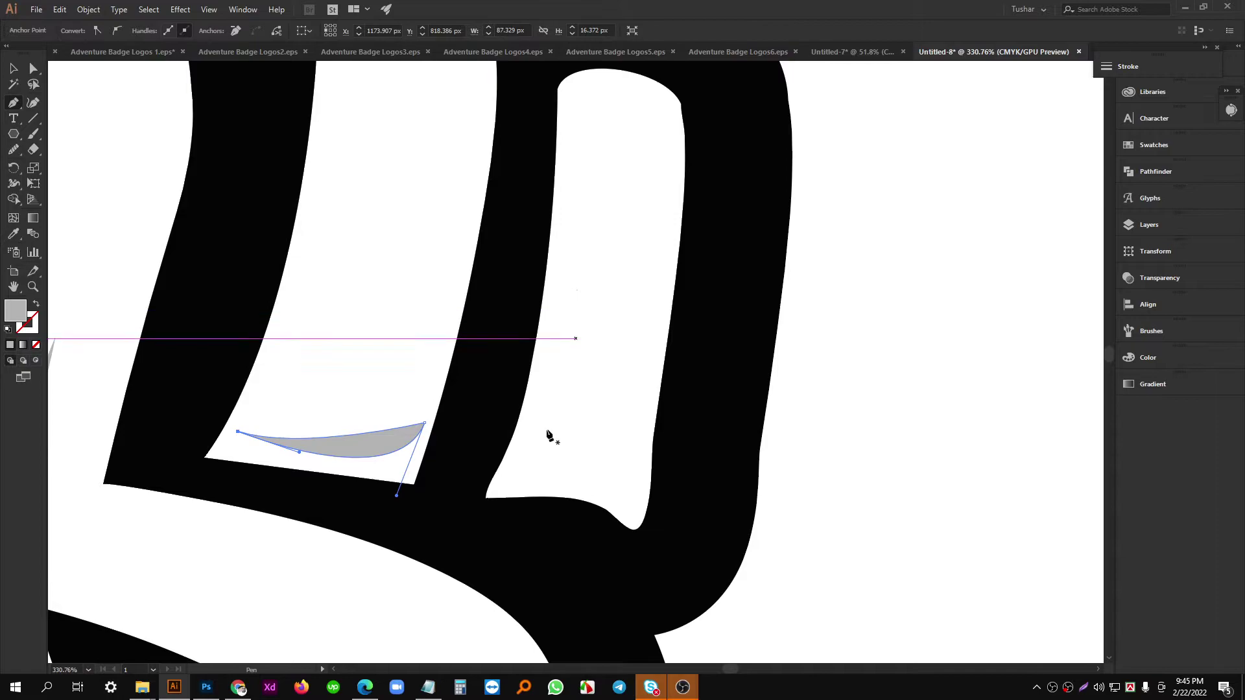
pyautogui.moveTo(547, 524); pyautogui.dragTo(671, 388)
pyautogui.moveTo(641, 347); pyautogui.dragTo(574, 378)
pyautogui.click(474, 382)
pyautogui.scroll(-2, 684, 334)
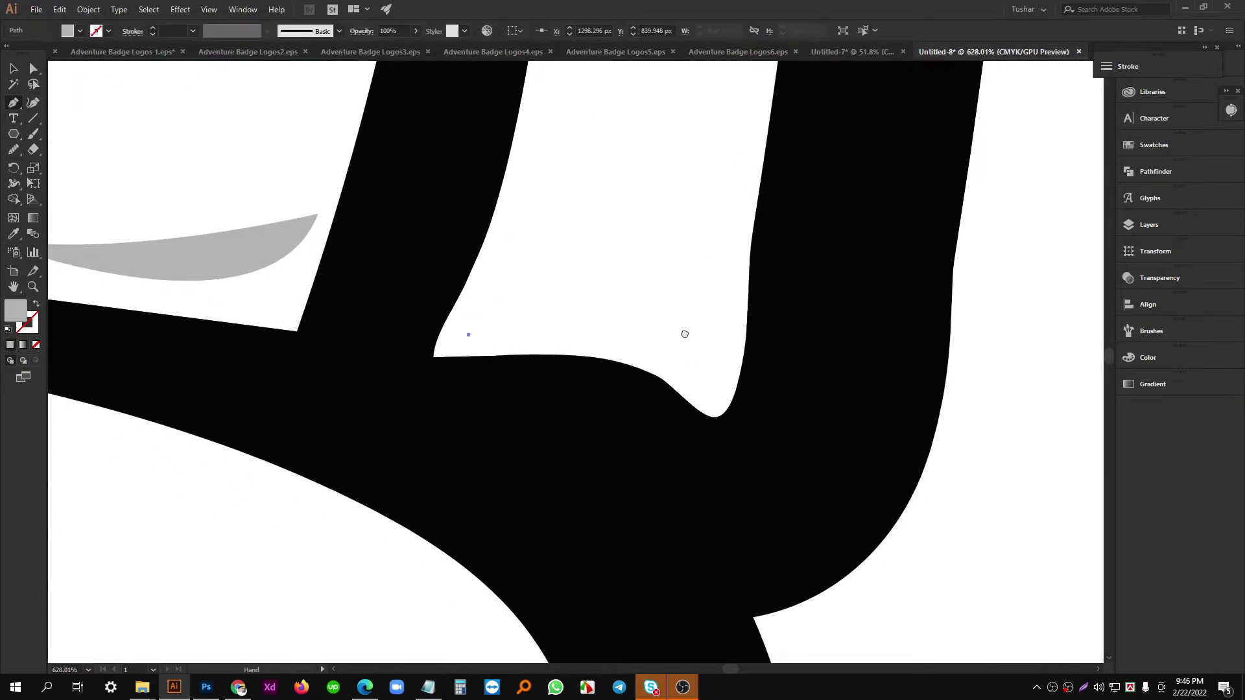
pyautogui.moveTo(712, 363); pyautogui.dragTo(752, 478)
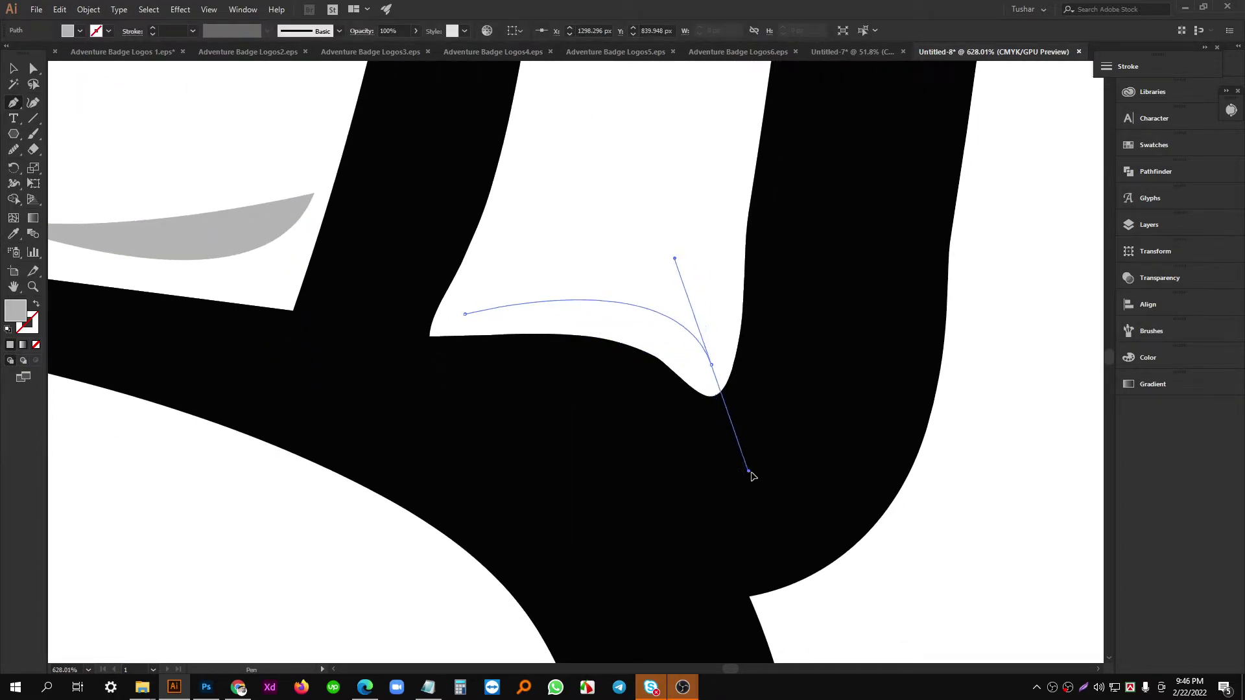
pyautogui.moveTo(712, 364); pyautogui.dragTo(717, 279)
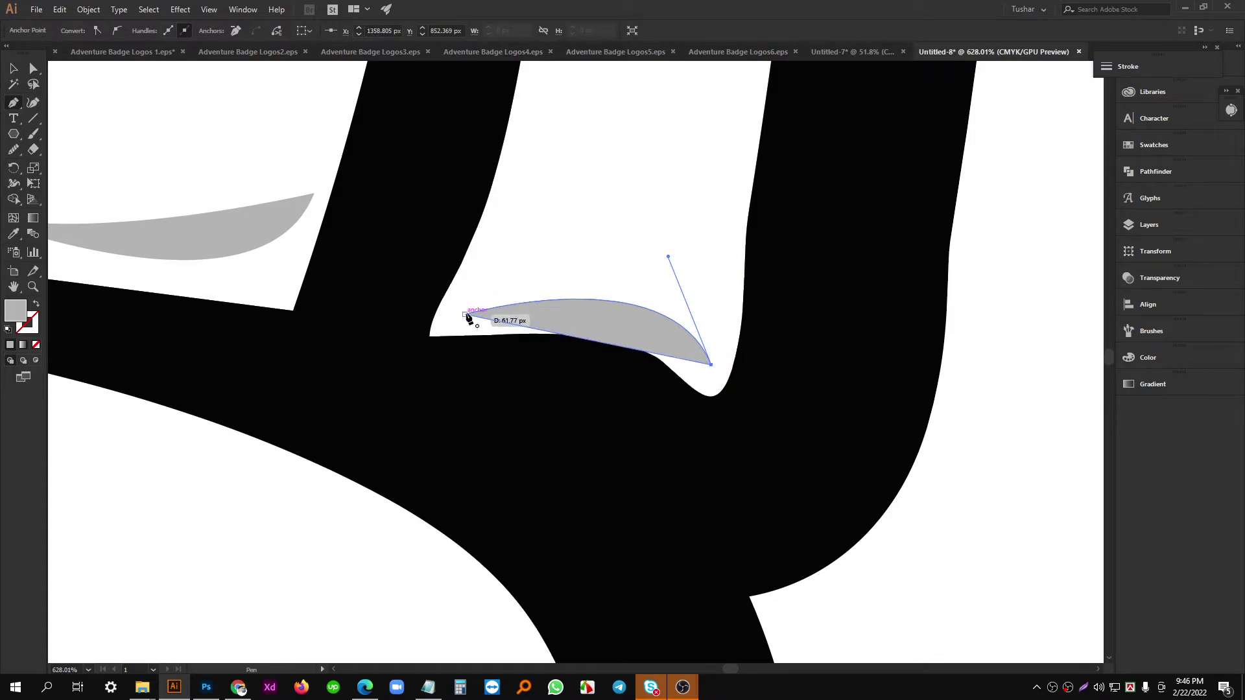
pyautogui.moveTo(466, 315); pyautogui.dragTo(248, 436)
# Draw a tall, thin grey crescent along the left inner edge of the F's stem.
pyautogui.moveTo(744, 209); pyautogui.dragTo(671, 327)
pyautogui.moveTo(671, 328); pyautogui.dragTo(686, 356)
pyautogui.click(633, 277)
pyautogui.moveTo(619, 443); pyautogui.dragTo(580, 515)
pyautogui.click(619, 443)
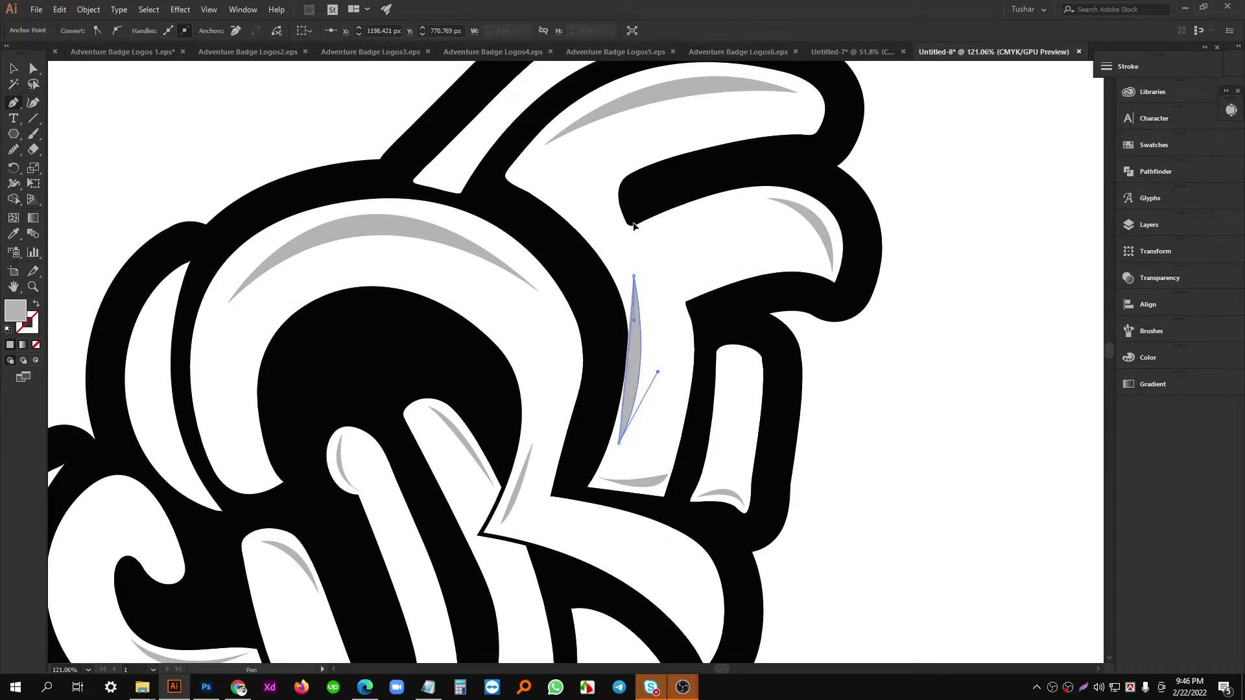
pyautogui.moveTo(563, 184); pyautogui.dragTo(576, 174)
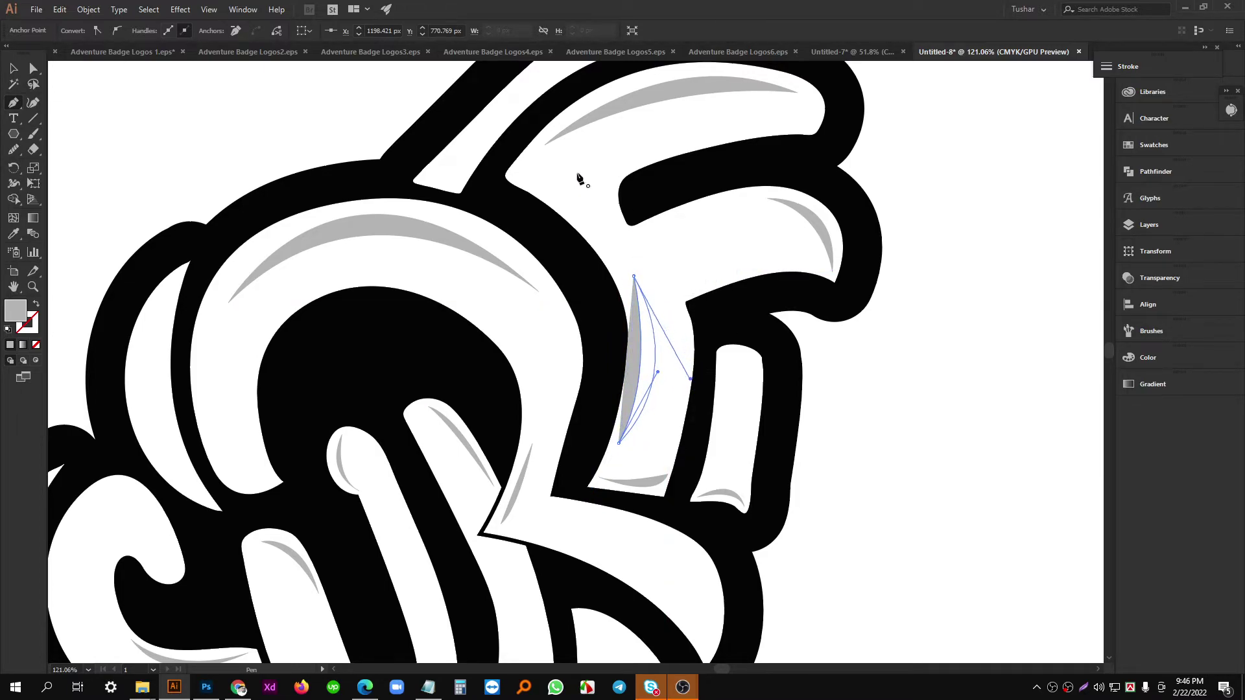
# Draw a long grey crescent about 194 by 351 px along the outer right side of the lettering's large bottom curl.
pyautogui.moveTo(768, 356); pyautogui.dragTo(756, 394)
pyautogui.moveTo(759, 397); pyautogui.dragTo(813, 256)
pyautogui.moveTo(678, 348); pyautogui.dragTo(565, 371)
pyautogui.moveTo(746, 444); pyautogui.dragTo(835, 323)
pyautogui.moveTo(542, 476); pyautogui.dragTo(690, 327)
pyautogui.moveTo(689, 388); pyautogui.dragTo(769, 401)
pyautogui.scroll(1, 713, 394)
pyautogui.click(730, 184)
pyautogui.moveTo(668, 450); pyautogui.dragTo(490, 498)
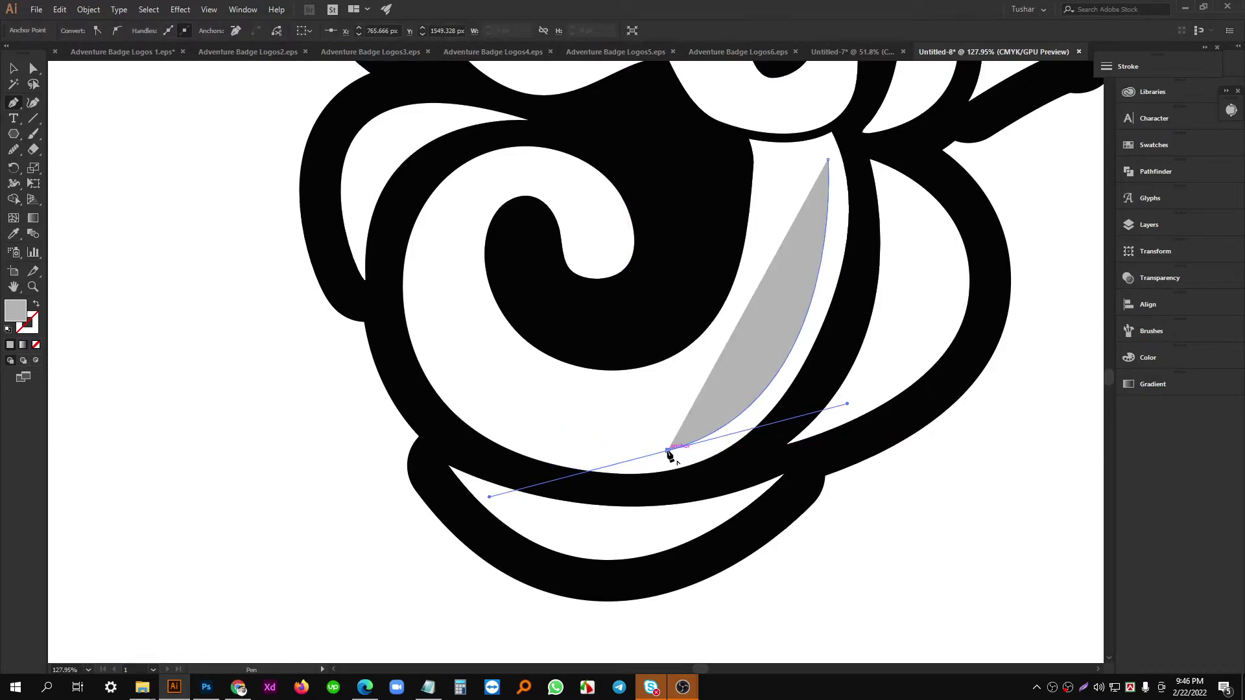
pyautogui.moveTo(828, 159); pyautogui.dragTo(866, 193)
# Draw a hooked grey shape about 92 by 145 px inside the tip of the large bottom curl, following its outer edge.
pyautogui.moveTo(685, 434); pyautogui.dragTo(664, 247)
pyautogui.scroll(-3, 697, 344)
pyautogui.moveTo(700, 346); pyautogui.dragTo(778, 411)
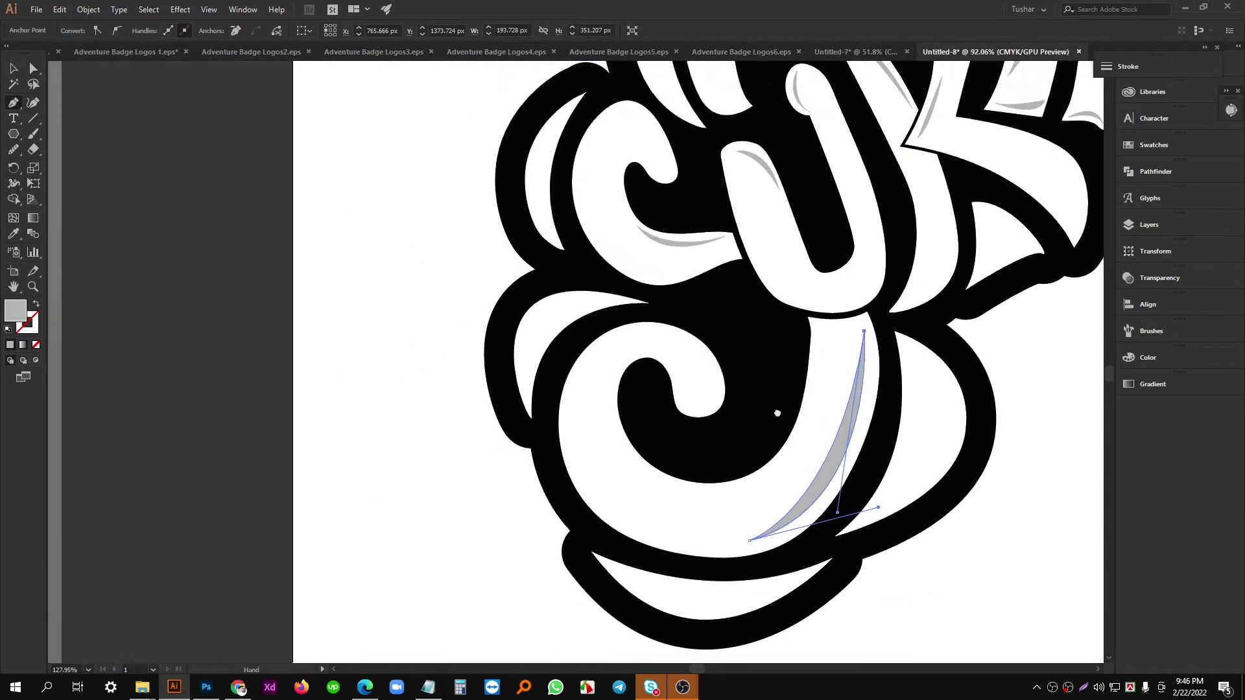
pyautogui.scroll(1, 843, 389)
pyautogui.moveTo(853, 391); pyautogui.dragTo(858, 365)
pyautogui.scroll(5, 592, 272)
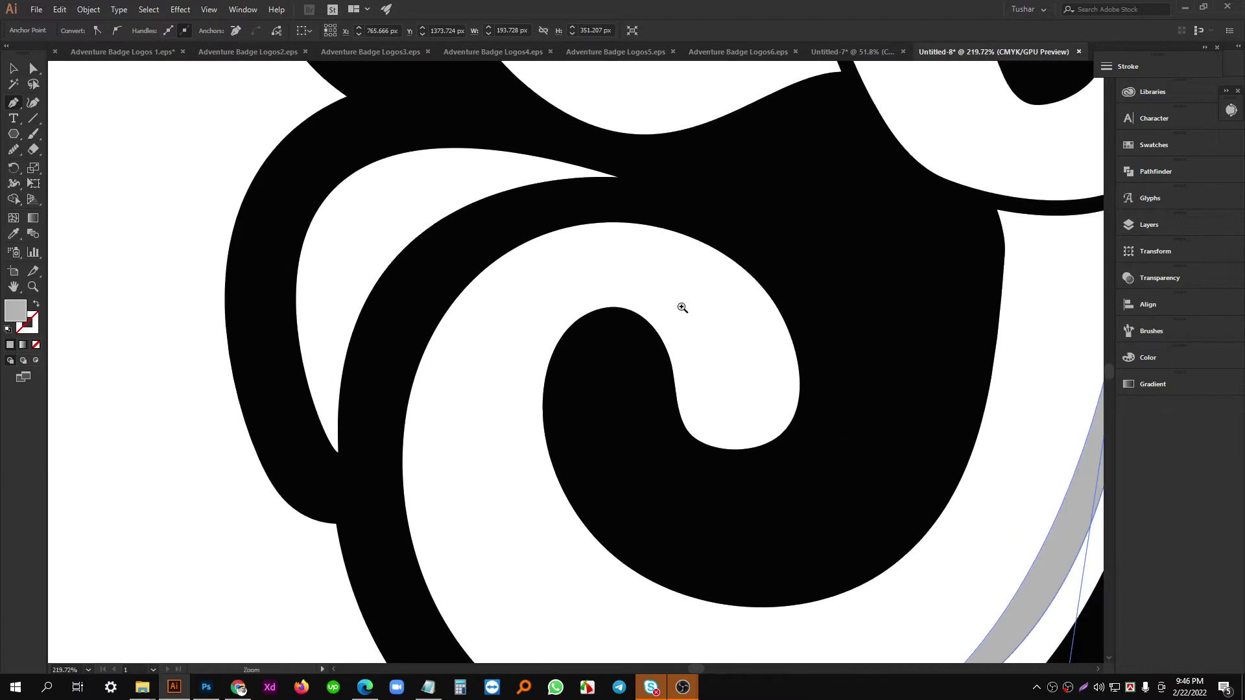
pyautogui.click(635, 208)
pyautogui.scroll(-1, 772, 356)
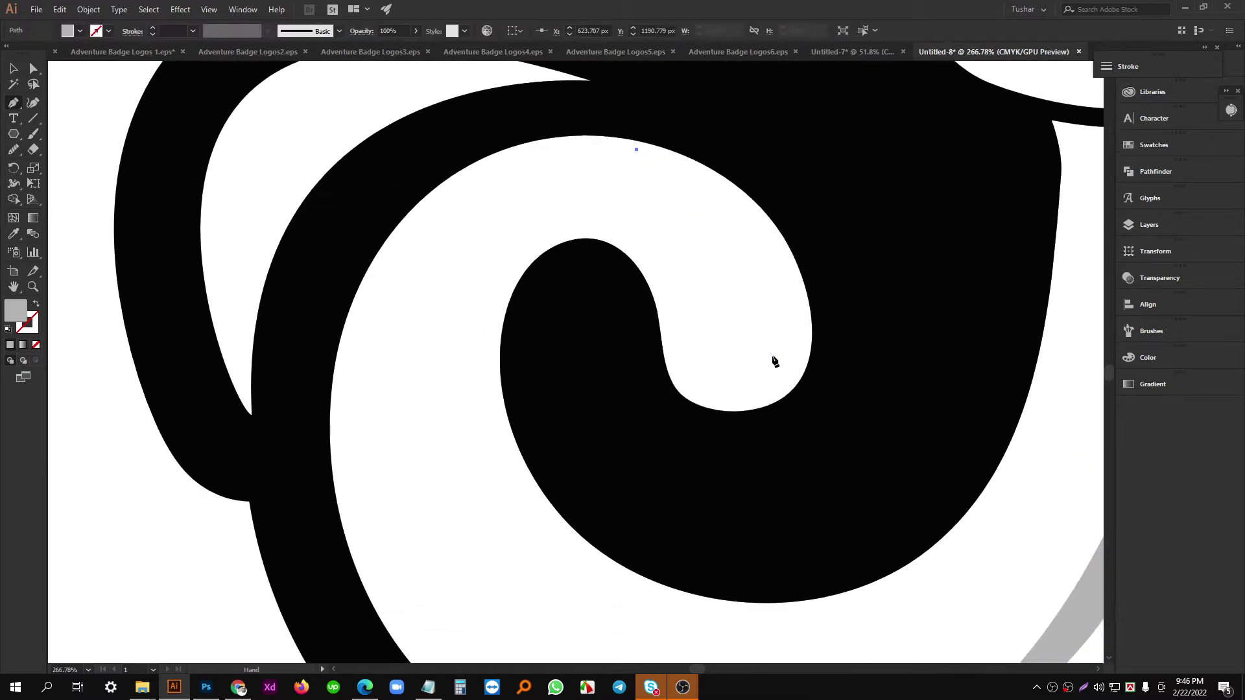
pyautogui.moveTo(795, 350); pyautogui.dragTo(762, 414)
pyautogui.press('alt')
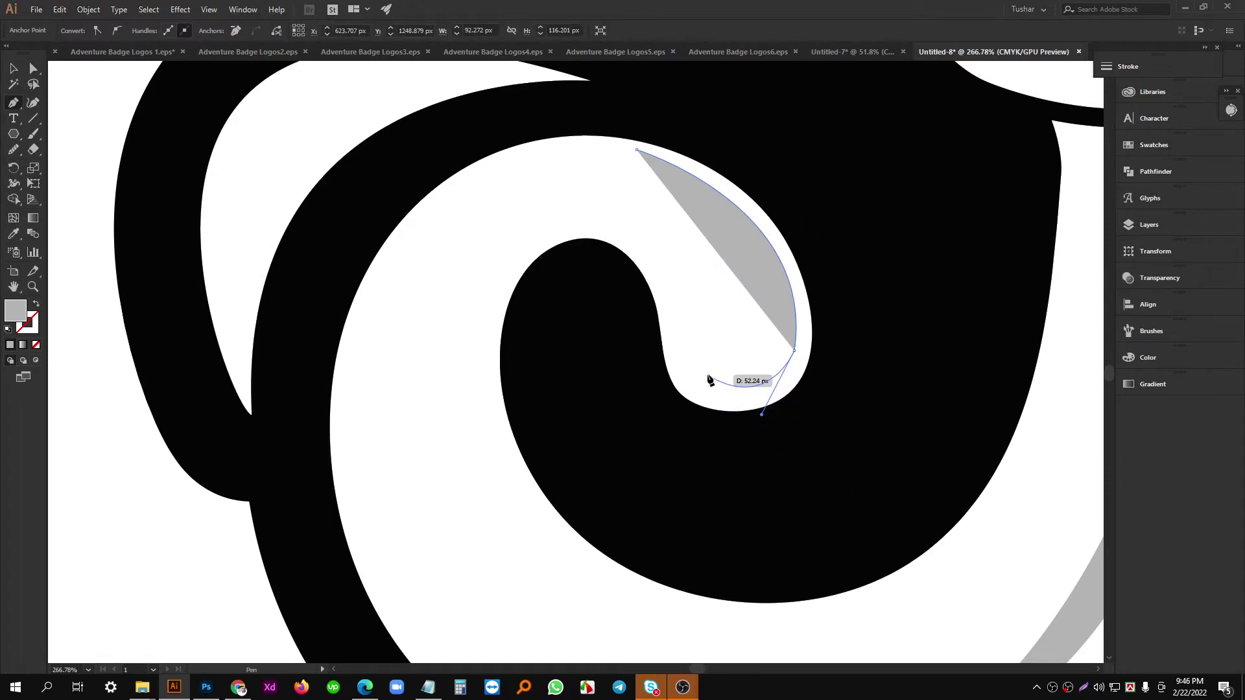
pyautogui.moveTo(698, 355); pyautogui.dragTo(699, 362)
pyautogui.press('space')
pyautogui.moveTo(761, 336); pyautogui.dragTo(774, 367)
pyautogui.press('space')
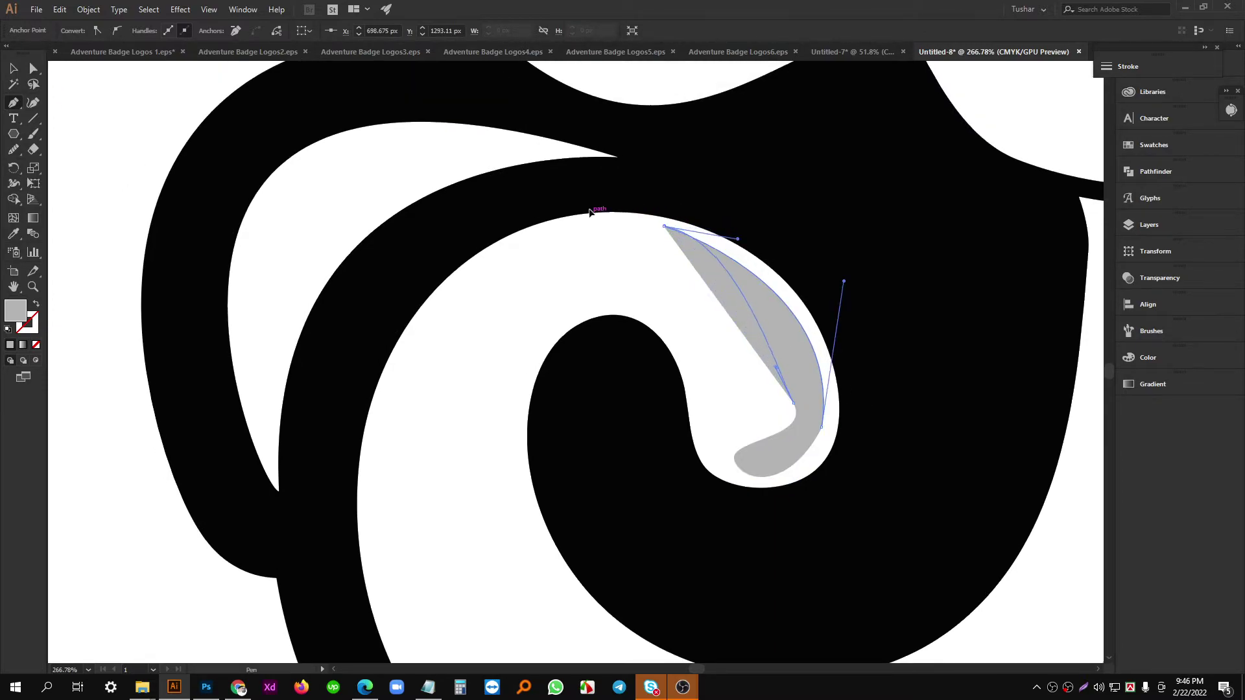
pyautogui.moveTo(542, 137); pyautogui.dragTo(543, 137)
# Move the anchor on the hooked shape's inner bend upward and adjust its handle to refine the inner curve.
pyautogui.hotkey('ctrl', 'space')
pyautogui.moveTo(649, 297); pyautogui.dragTo(656, 383)
pyautogui.moveTo(772, 369); pyautogui.dragTo(804, 436)
pyautogui.click(33, 67)
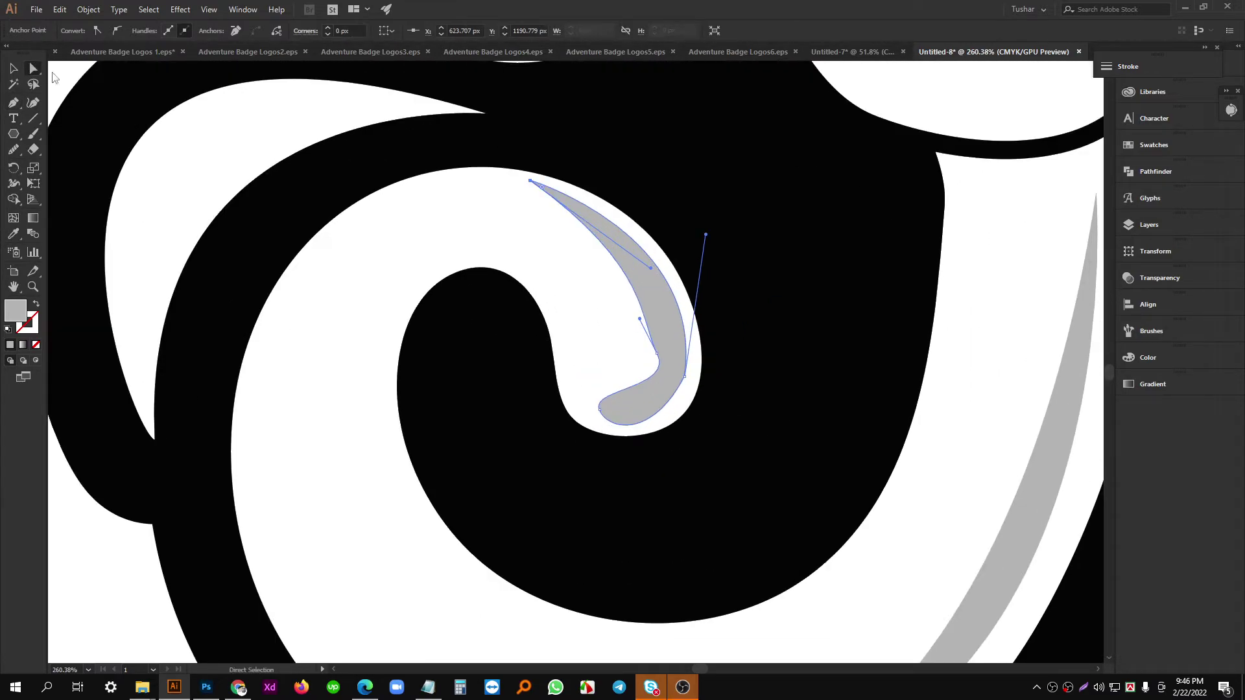
pyautogui.scroll(3, 681, 356)
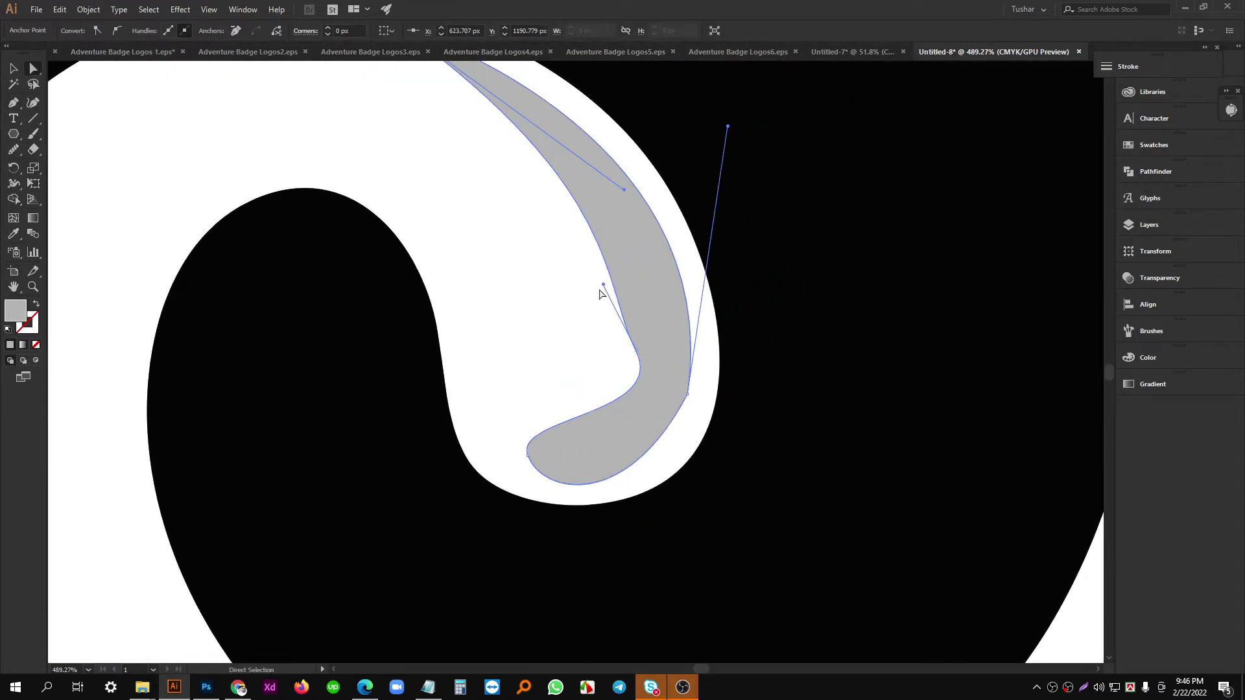
pyautogui.moveTo(604, 285); pyautogui.dragTo(614, 285)
pyautogui.moveTo(639, 353); pyautogui.dragTo(639, 313)
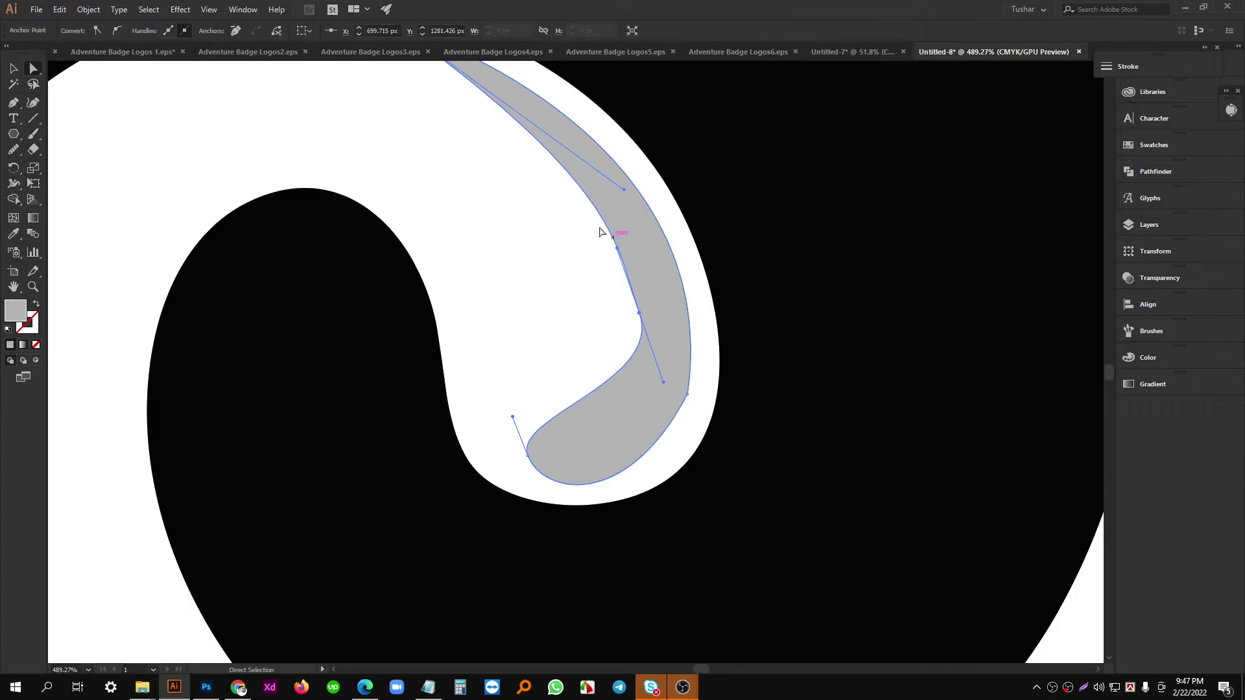
# Smooth the outline of the hooked grey shape around its bend with the Smooth tool.
pyautogui.press('v')
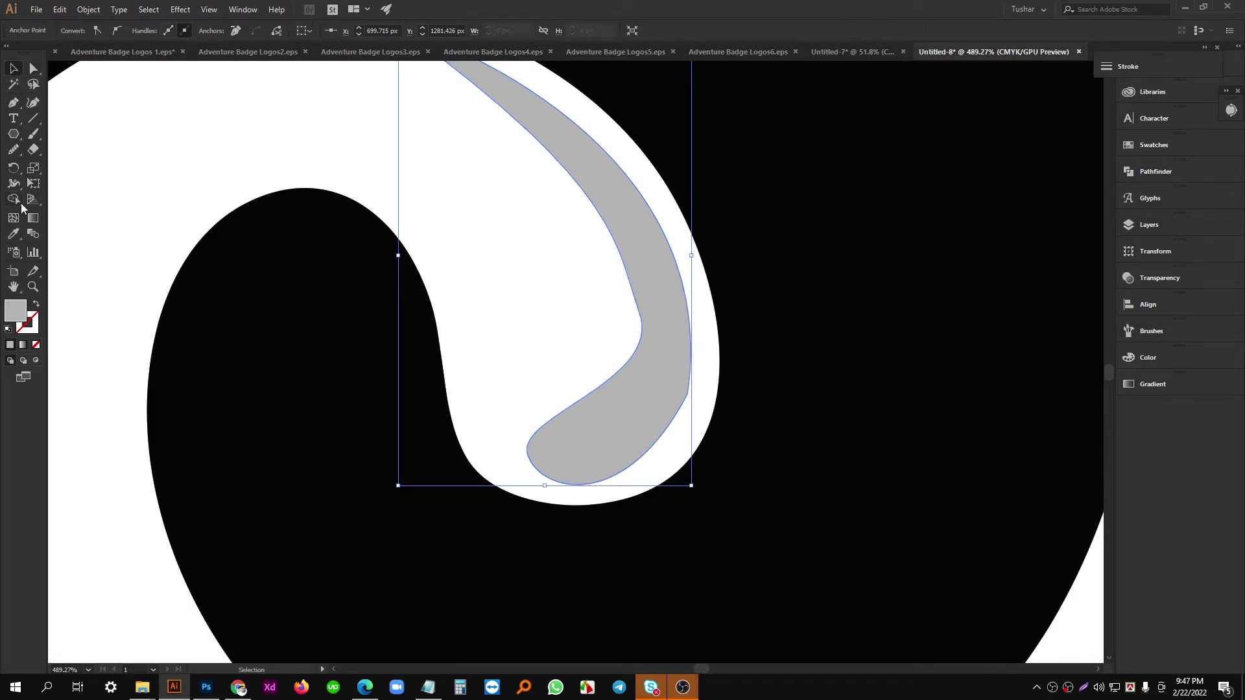
pyautogui.moveTo(7, 155); pyautogui.dragTo(53, 184)
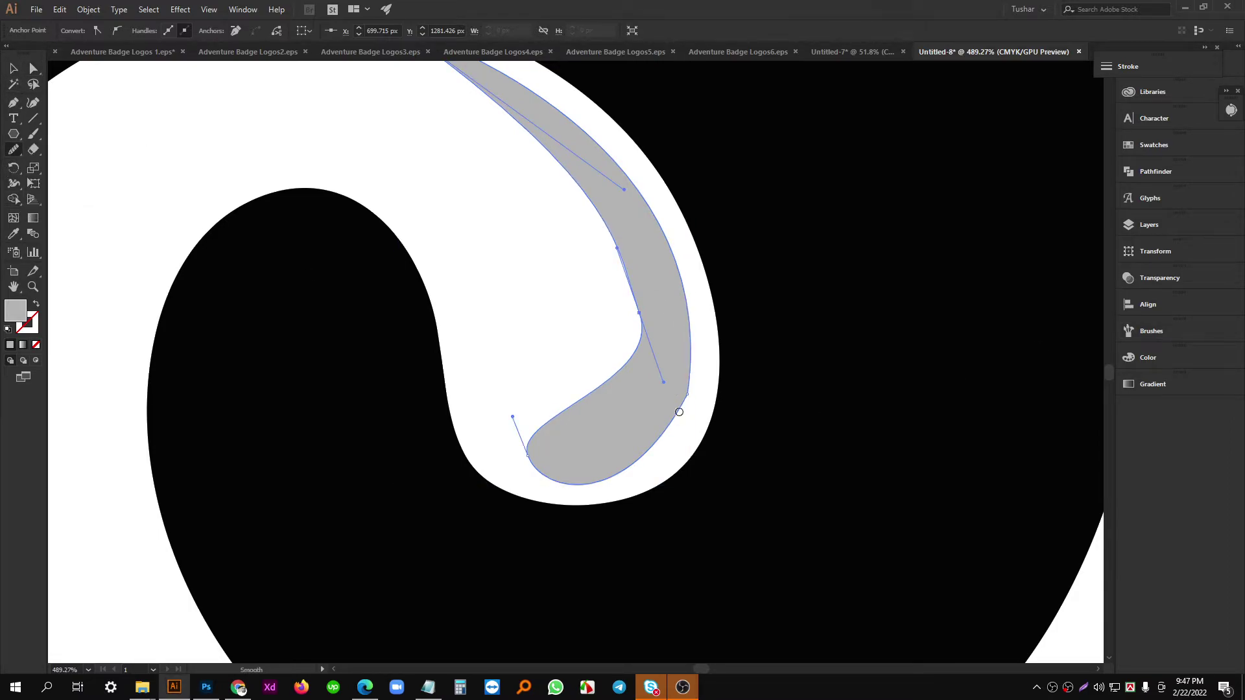
pyautogui.moveTo(676, 407); pyautogui.dragTo(680, 395)
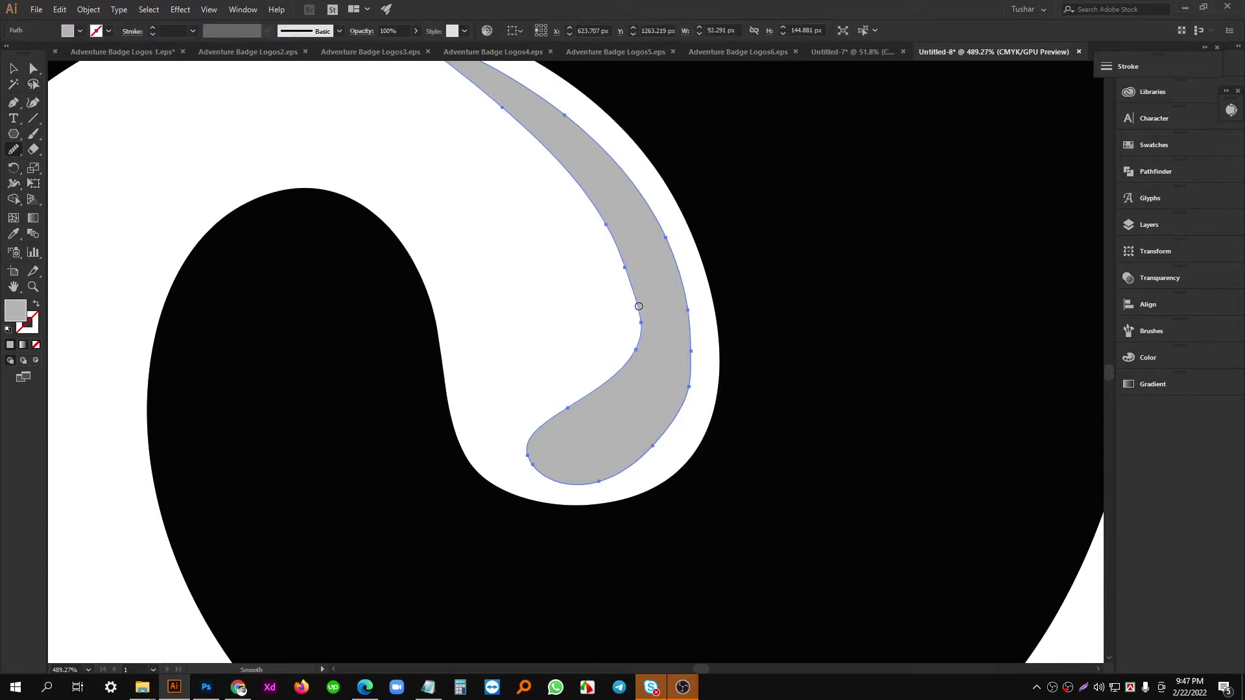
pyautogui.moveTo(628, 350); pyautogui.dragTo(635, 397)
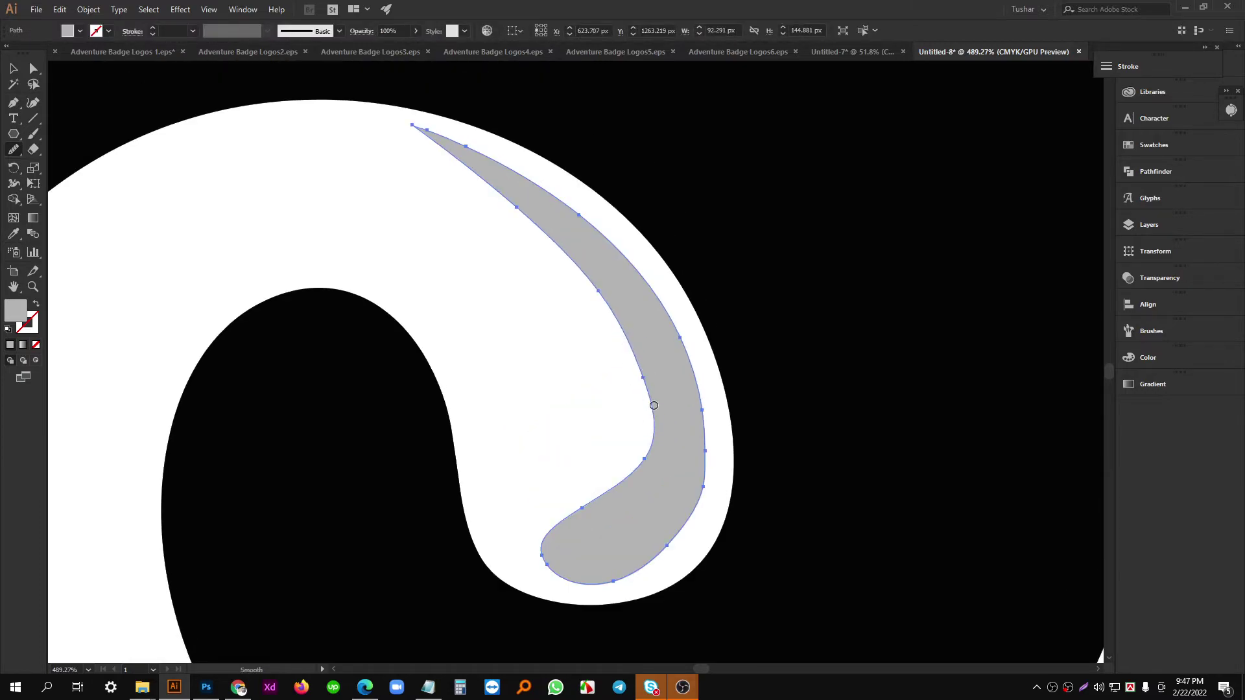
# Draw a grey crescent about 133 by 176 px in the large curl's left side, following the inner black edge.
pyautogui.moveTo(714, 456); pyautogui.dragTo(616, 451)
pyautogui.moveTo(616, 451); pyautogui.dragTo(620, 393)
pyautogui.moveTo(619, 392); pyautogui.dragTo(638, 372)
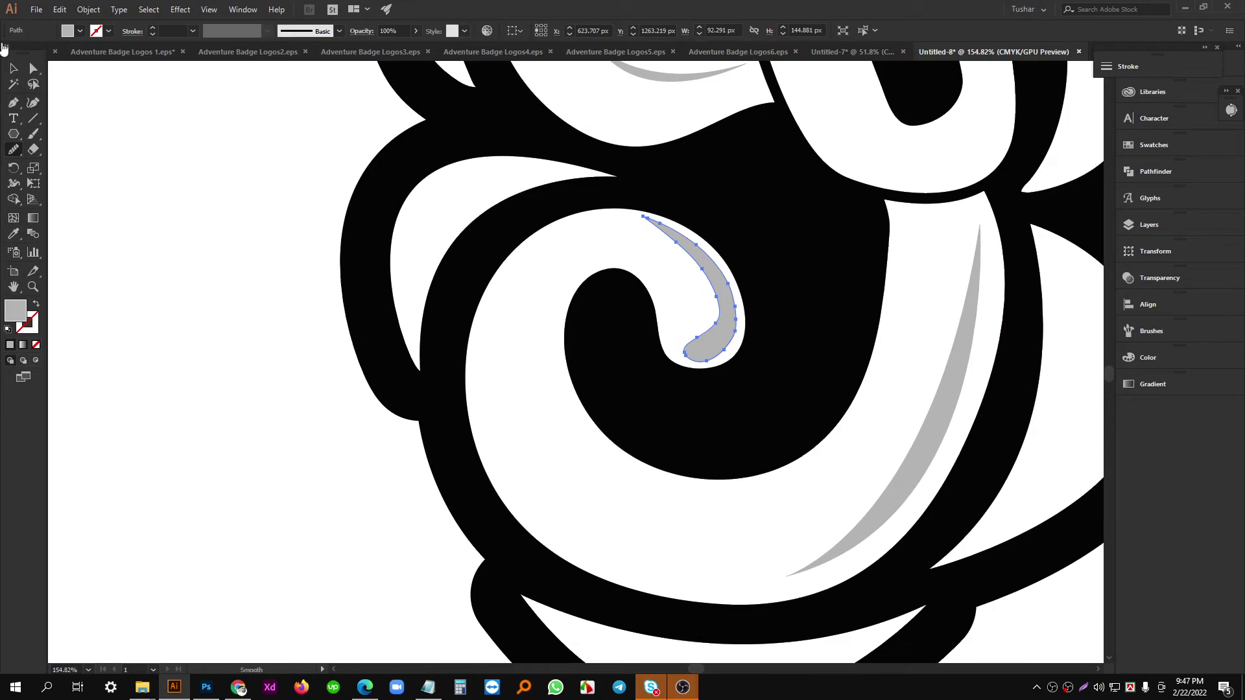
pyautogui.click(13, 104)
pyautogui.scroll(2, 519, 389)
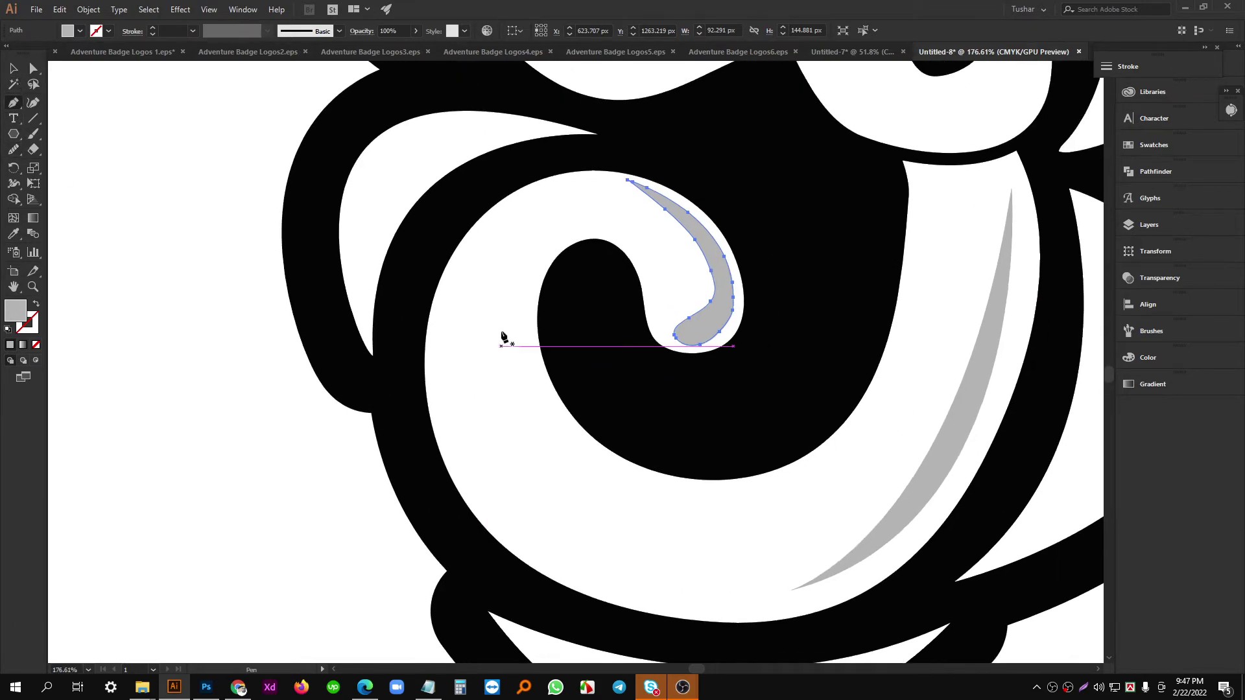
pyautogui.scroll(2, 517, 286)
pyautogui.click(461, 250)
pyautogui.moveTo(633, 479); pyautogui.dragTo(832, 495)
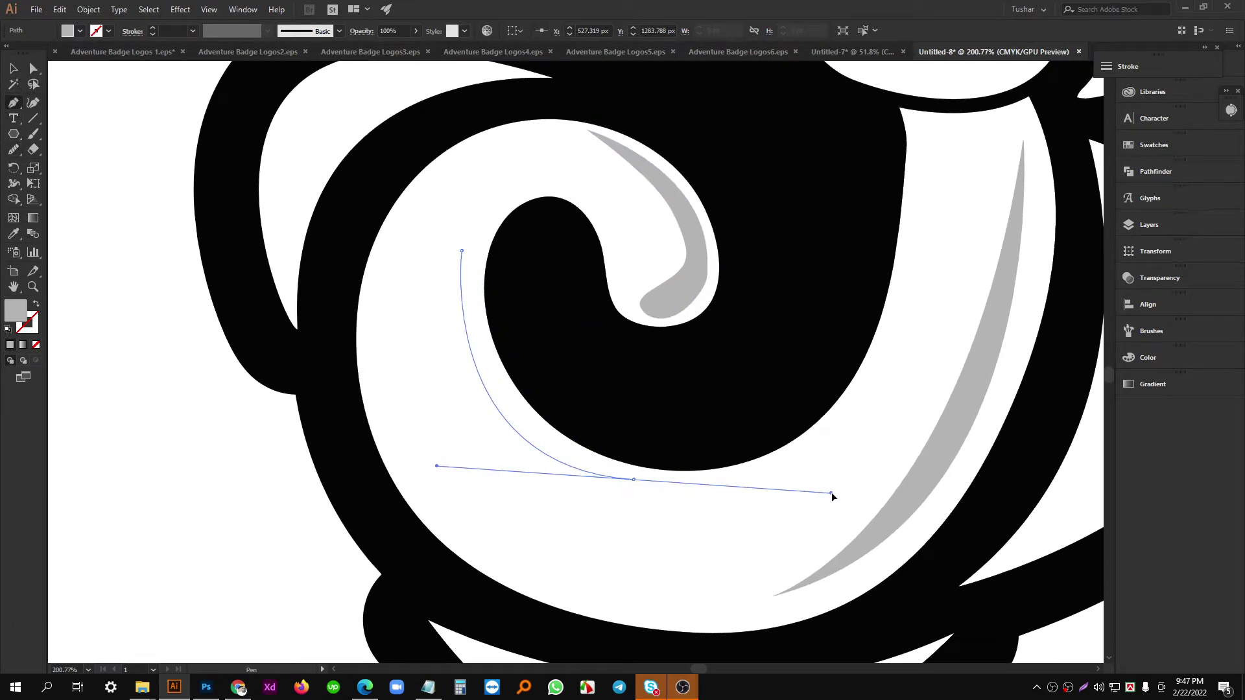
pyautogui.click(634, 480)
pyautogui.moveTo(462, 251); pyautogui.dragTo(428, 166)
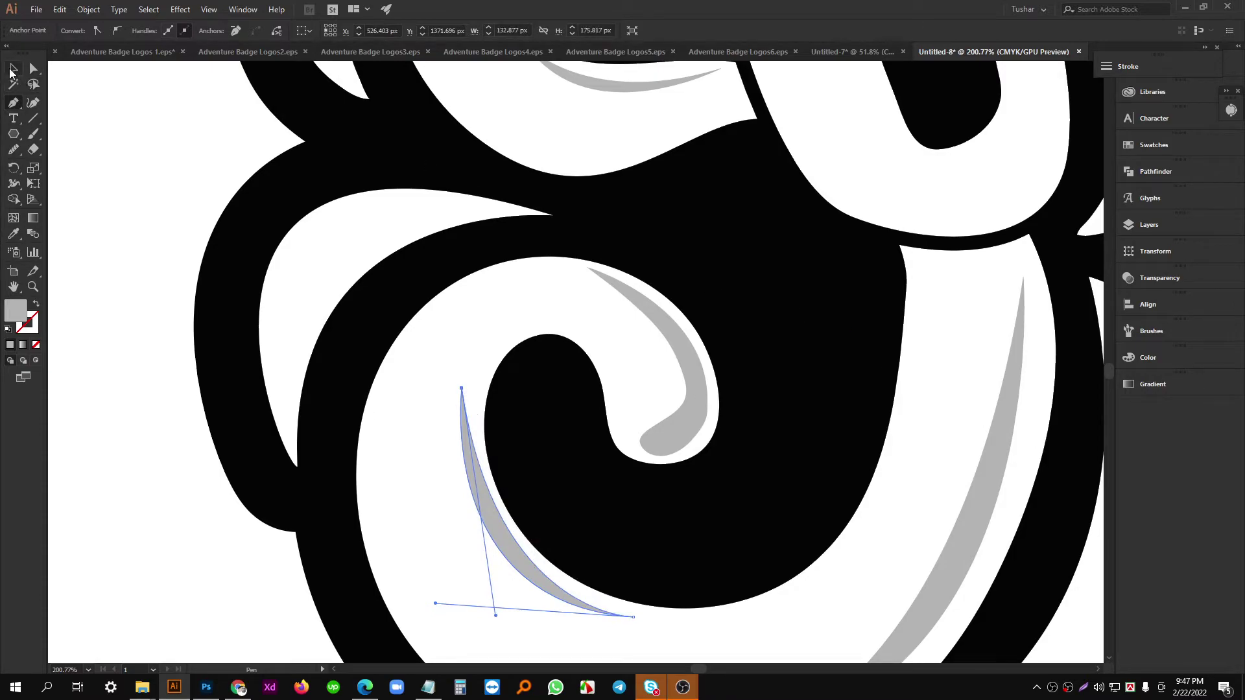
# Shift the new crescent about 5 px to the left, away from the curl's inner black edge.
pyautogui.click(11, 70)
pyautogui.scroll(2, 523, 573)
pyautogui.moveTo(531, 584); pyautogui.dragTo(499, 468)
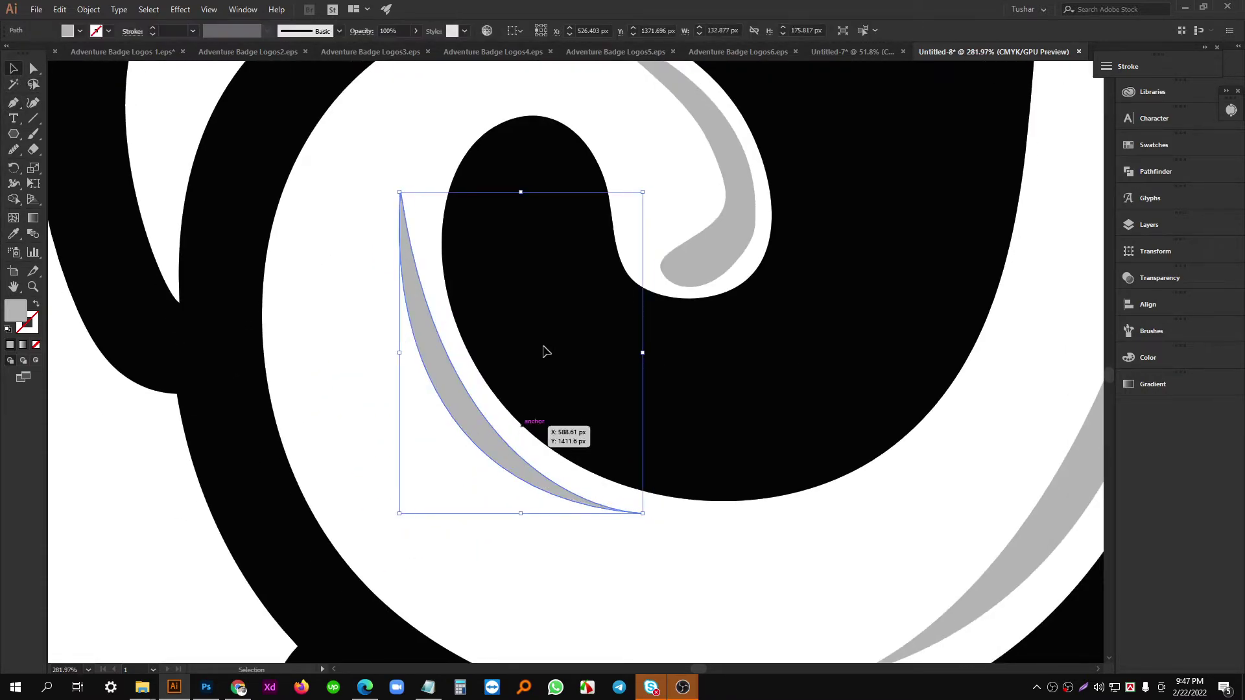
pyautogui.moveTo(644, 353); pyautogui.dragTo(663, 353)
pyautogui.hotkey('ctrl', 'z')
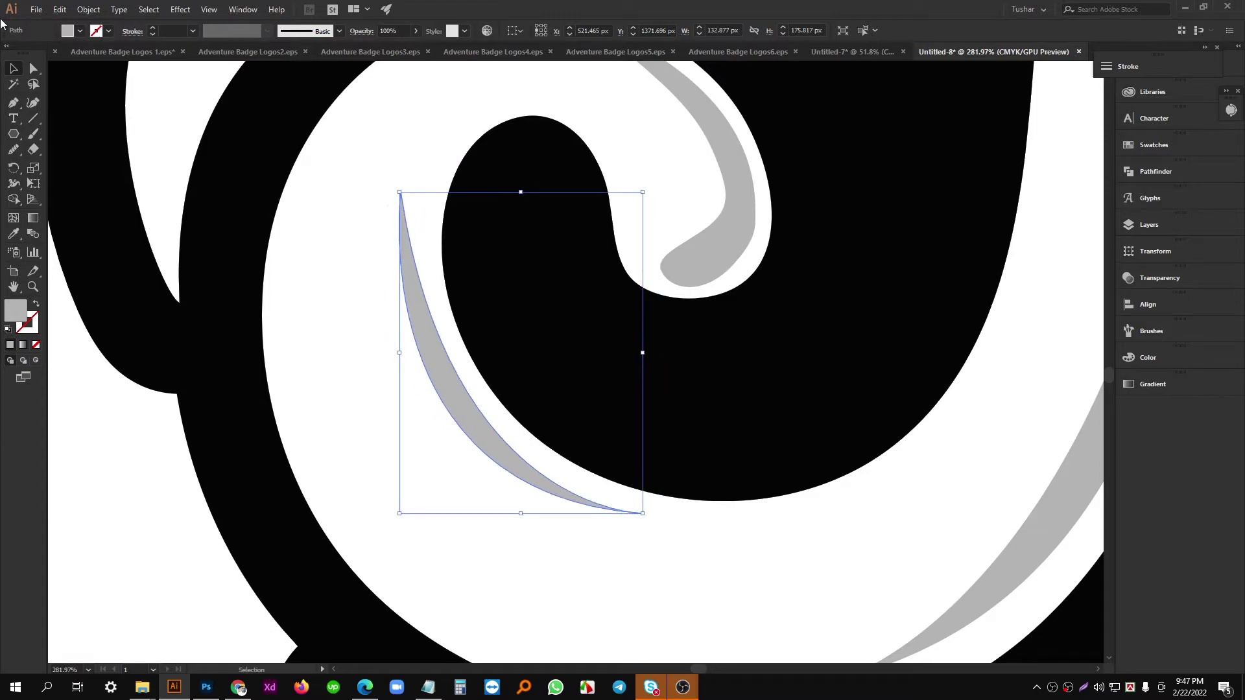
# Move the crescent's upper tip slightly right to narrow it to about 125 px, and reposition the crescent beside the inner edge.
pyautogui.click(32, 70)
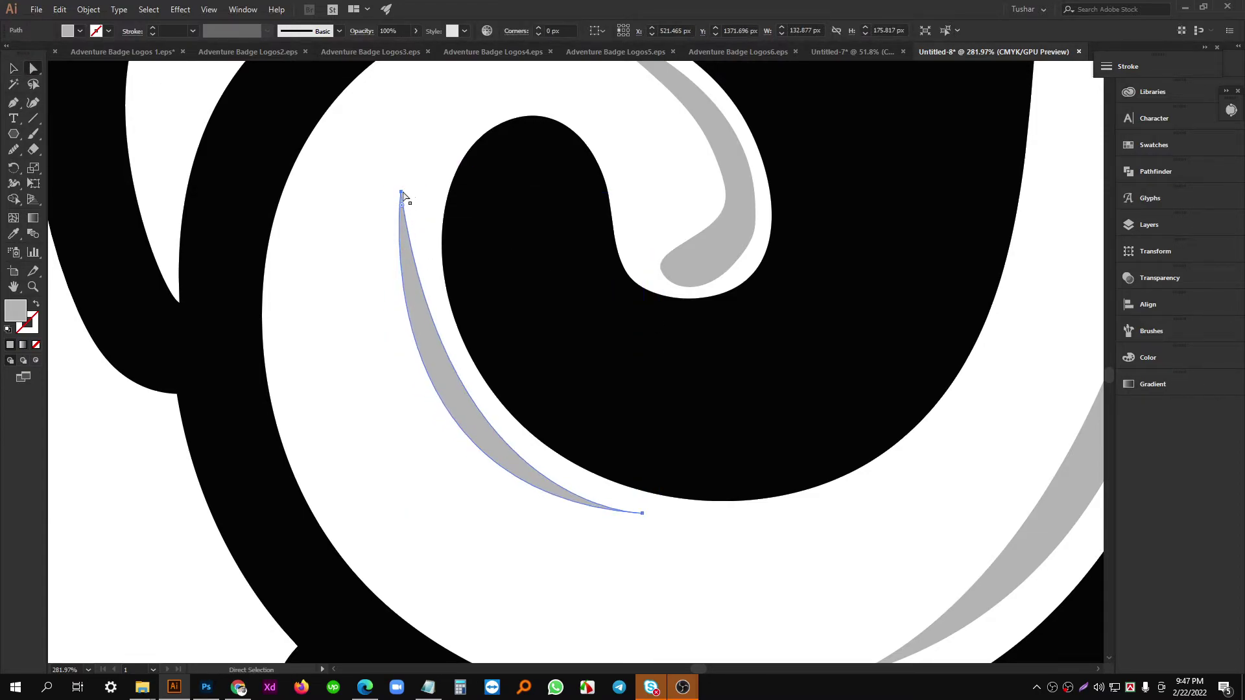
pyautogui.moveTo(402, 194); pyautogui.dragTo(420, 192)
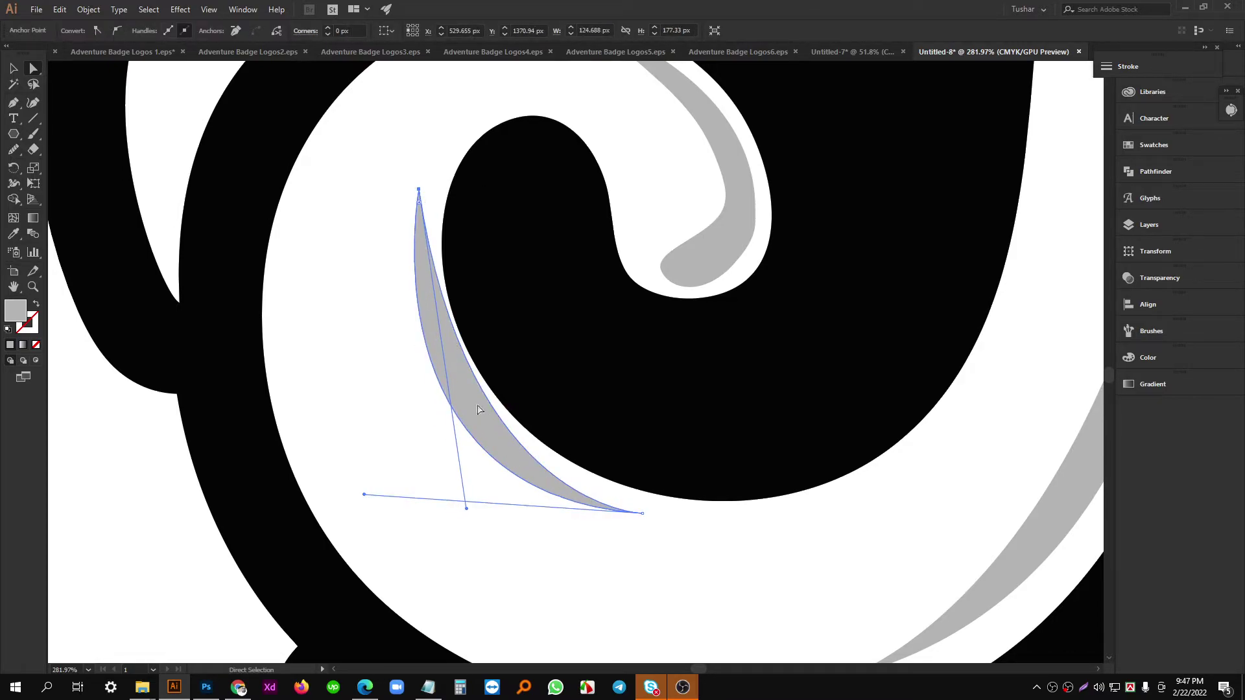
pyautogui.click(13, 70)
pyautogui.moveTo(452, 365); pyautogui.dragTo(358, 400)
# Draw a grey crescent about 47 by 212 px in the white side shape right of the large curl, following its outer edge.
pyautogui.moveTo(358, 400); pyautogui.dragTo(504, 376)
pyautogui.scroll(-3, 510, 352)
pyautogui.moveTo(510, 352); pyautogui.dragTo(312, 454)
pyautogui.scroll(-2, 516, 403)
pyautogui.moveTo(637, 328); pyautogui.dragTo(583, 333)
pyautogui.scroll(2, 691, 438)
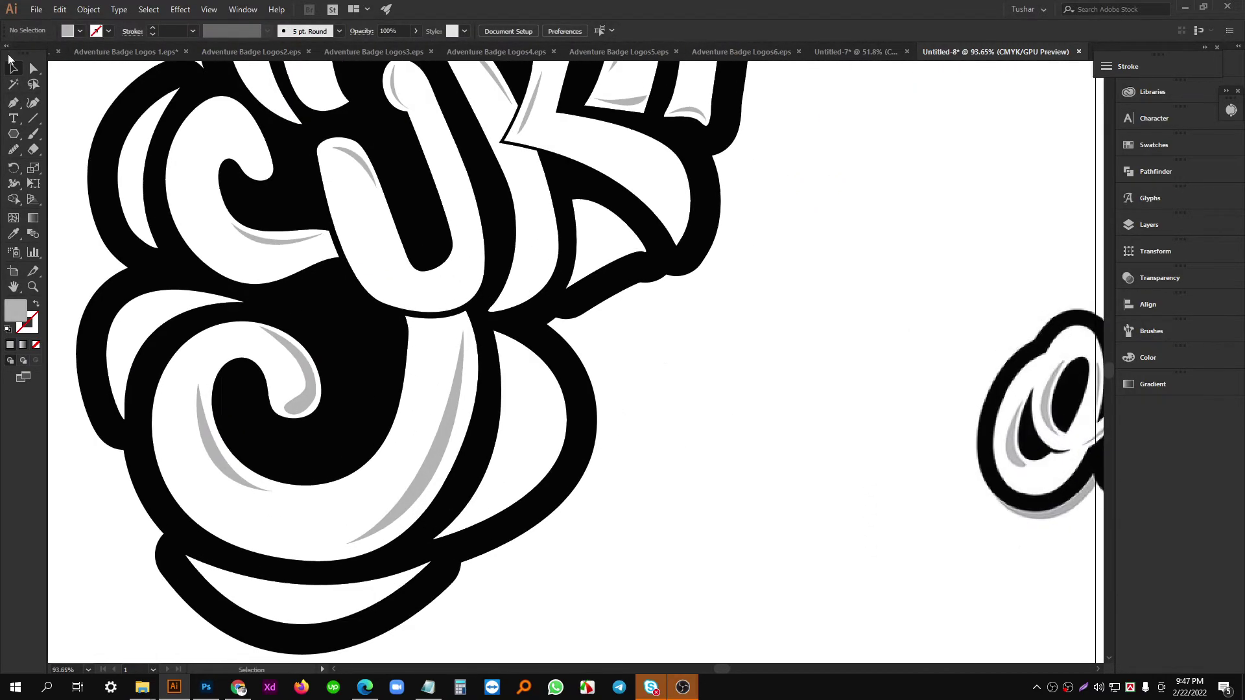
pyautogui.click(14, 104)
pyautogui.scroll(5, 684, 417)
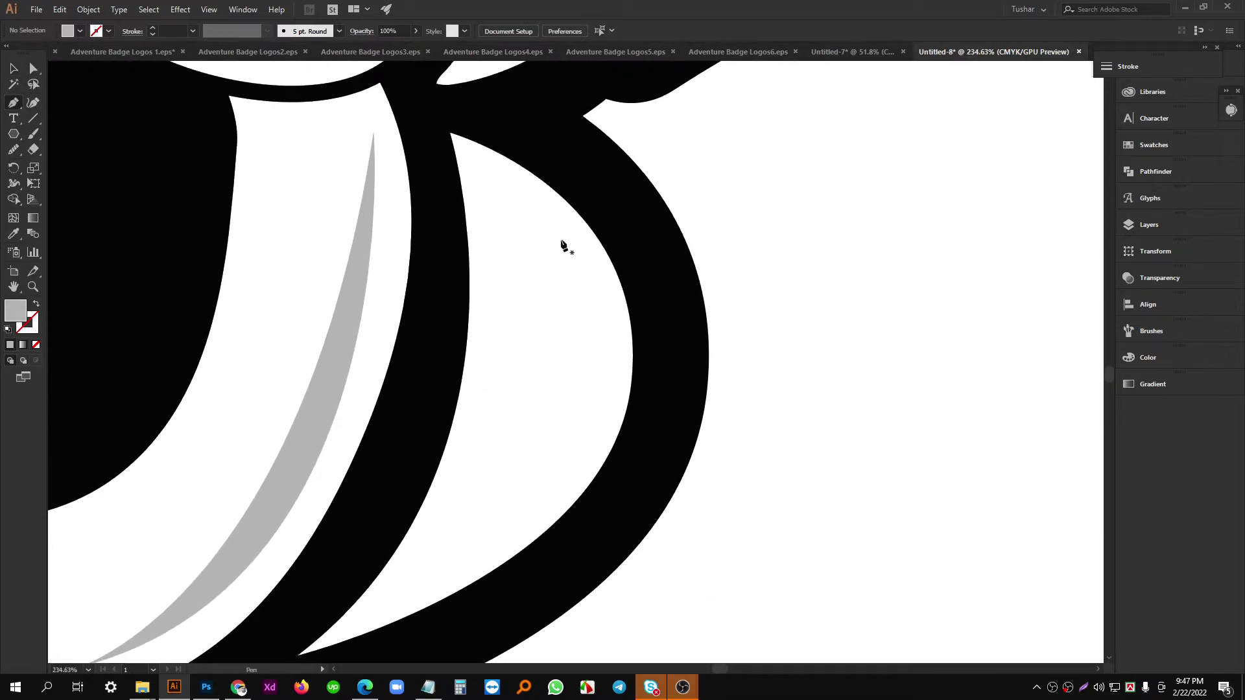
pyautogui.moveTo(535, 488); pyautogui.dragTo(438, 608)
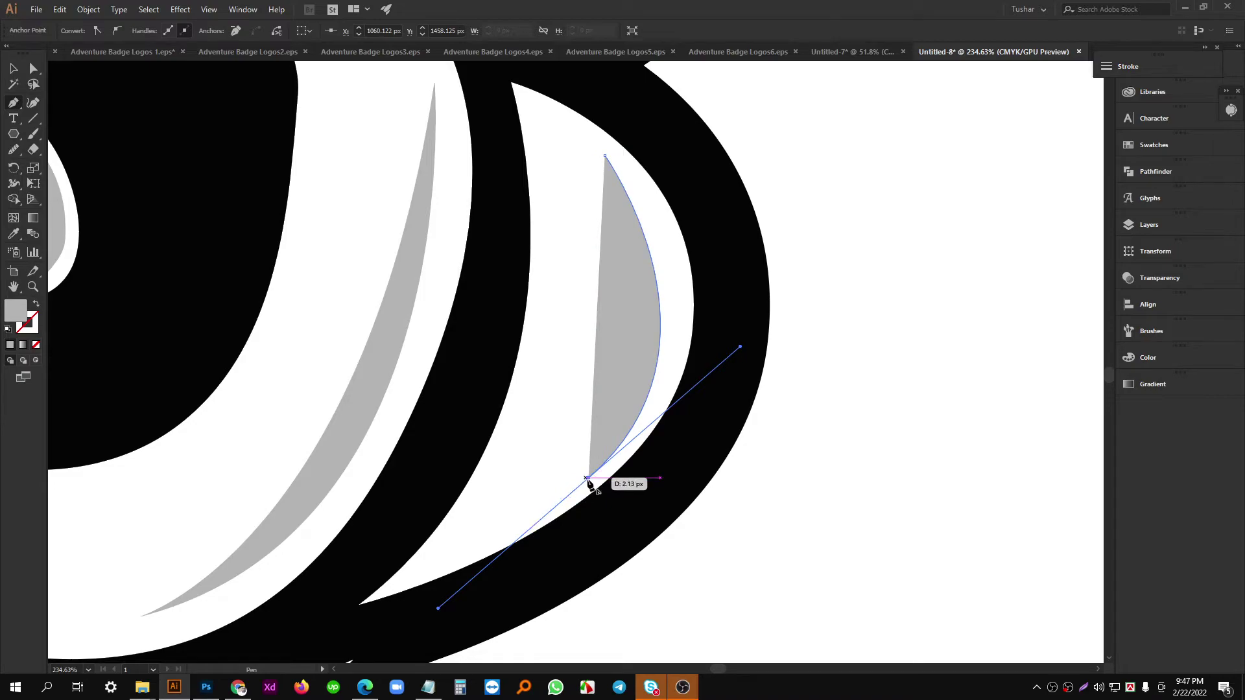
pyautogui.moveTo(610, 249); pyautogui.dragTo(622, 343)
pyautogui.moveTo(618, 249); pyautogui.dragTo(612, 163)
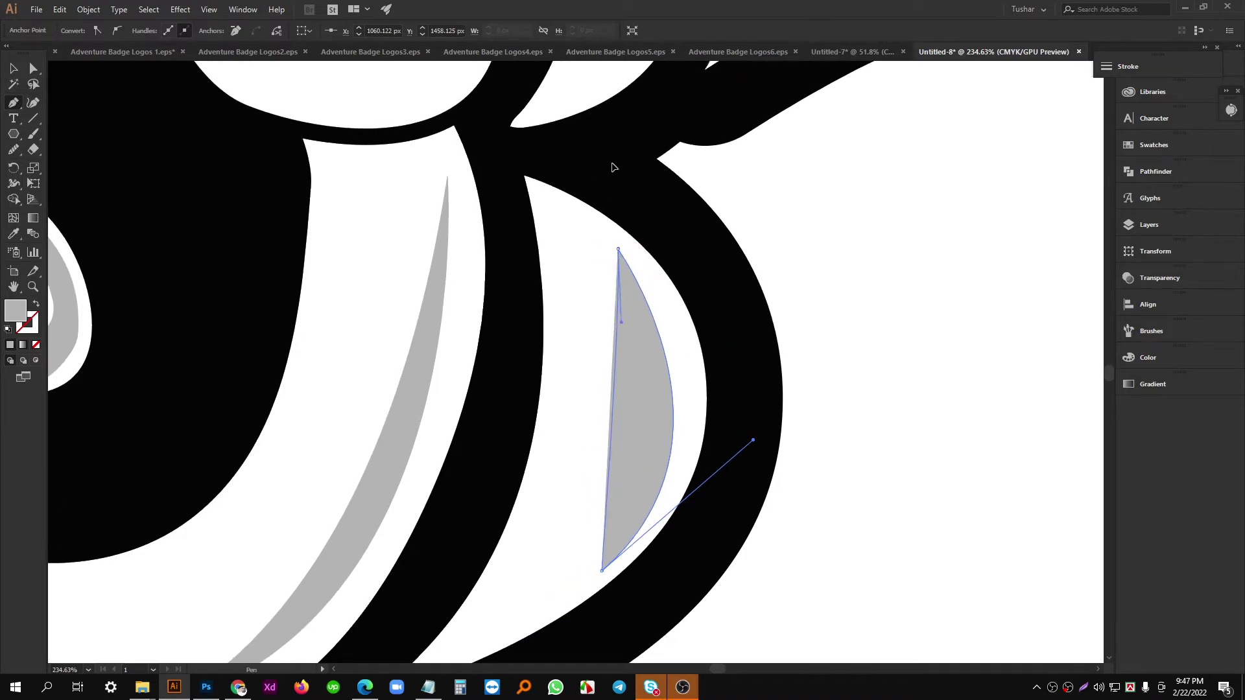
pyautogui.moveTo(562, 84); pyautogui.dragTo(545, 83)
# Draw a shallow grey crescent about 217 by 27 px in the white shape below the large curl, along its lower edge.
pyautogui.moveTo(823, 238); pyautogui.dragTo(788, 412)
pyautogui.scroll(3, 654, 470)
pyautogui.click(409, 414)
pyautogui.scroll(2, 676, 464)
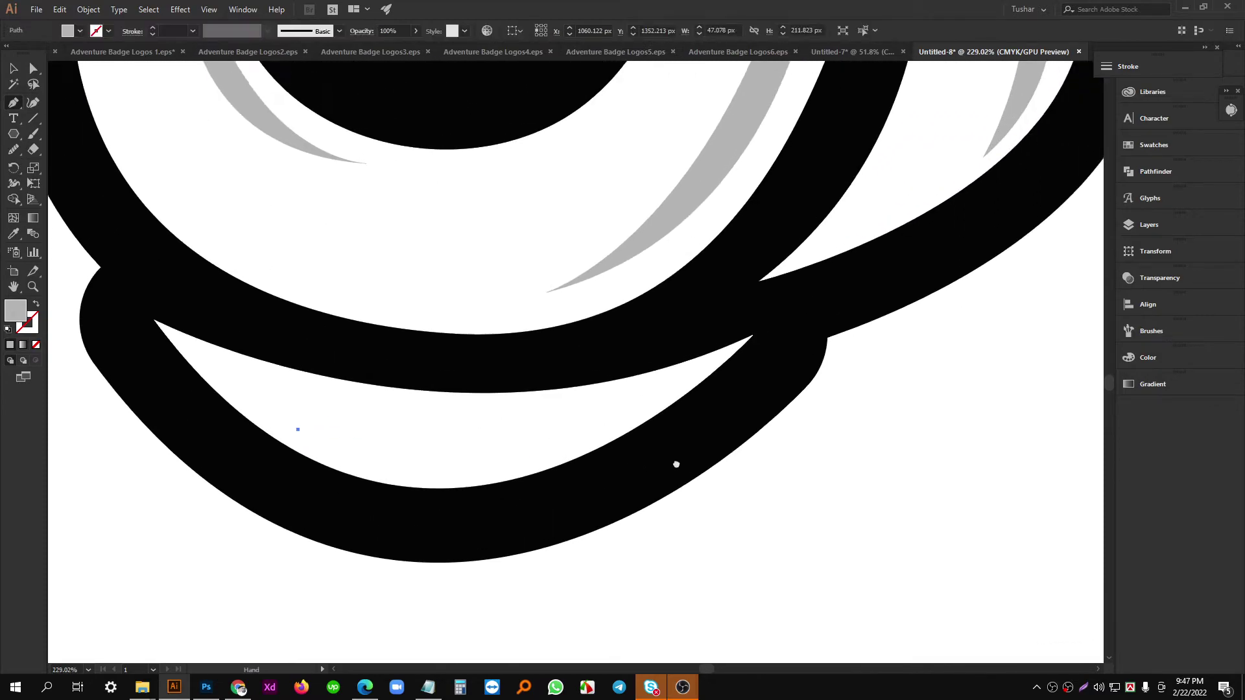
pyautogui.moveTo(597, 435); pyautogui.dragTo(748, 346)
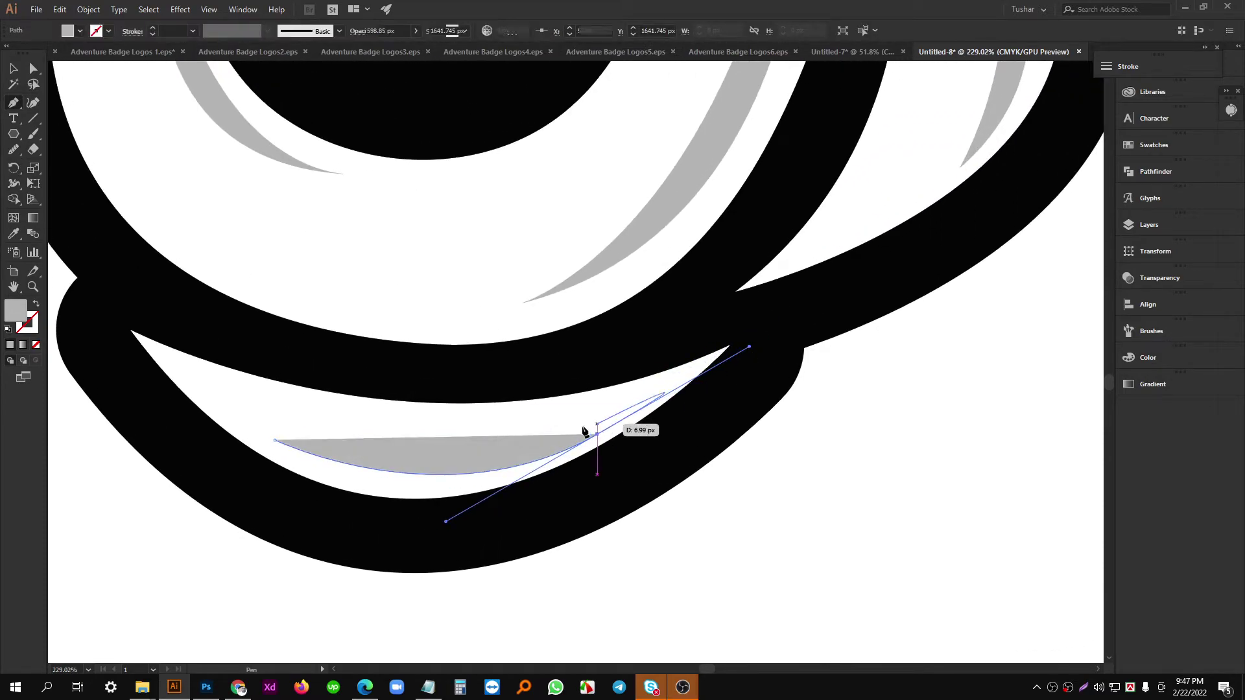
pyautogui.moveTo(374, 445); pyautogui.dragTo(625, 460)
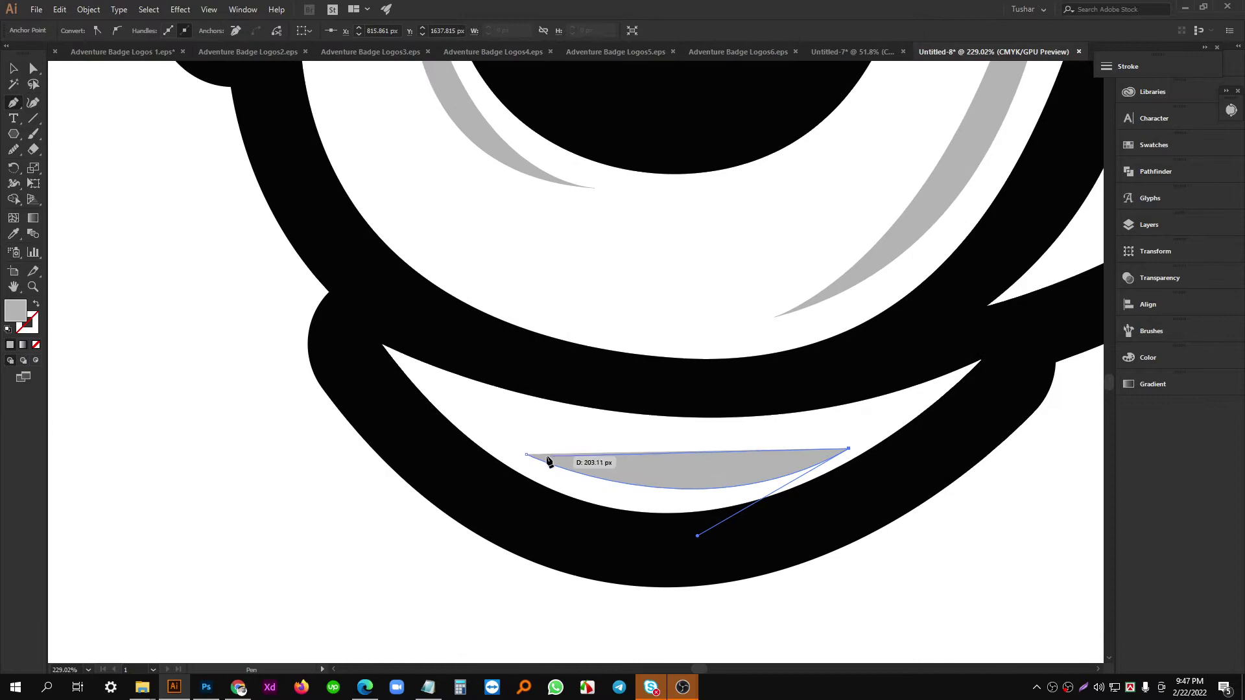
pyautogui.moveTo(368, 413); pyautogui.dragTo(352, 410)
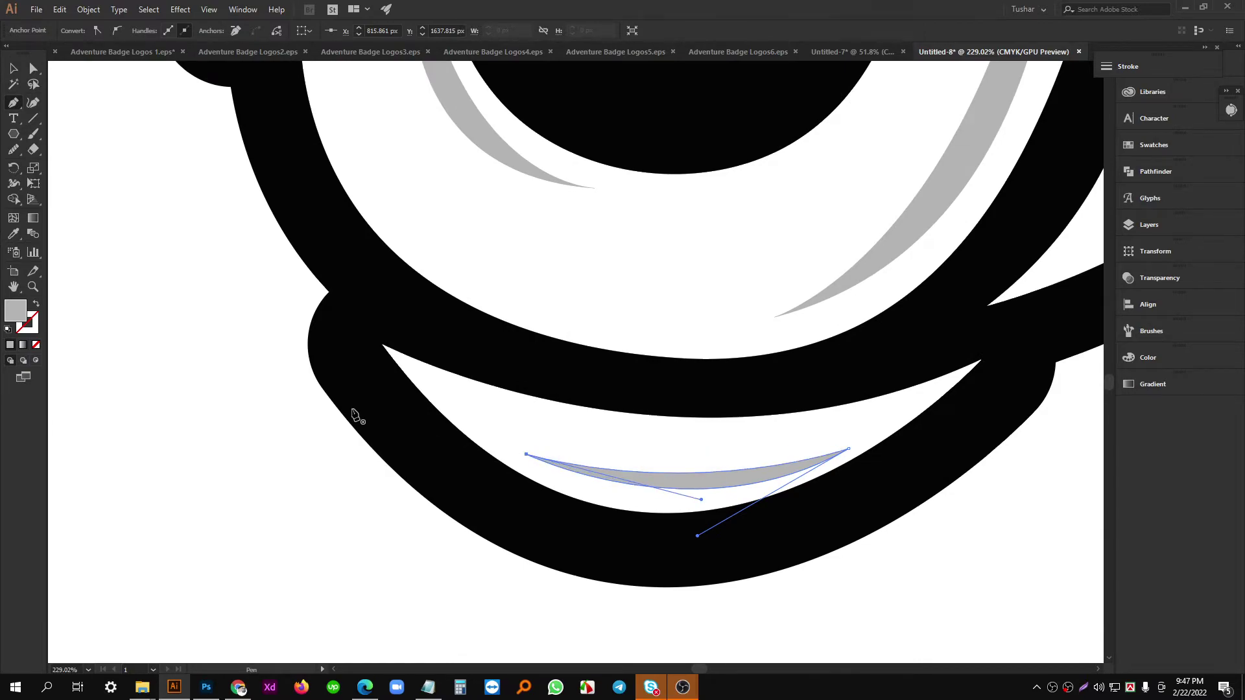
# Draw a grey crescent about 156 by 103 px in the white side shape at the large curl's upper left, following its outer edge.
pyautogui.scroll(-3, 616, 346)
pyautogui.moveTo(614, 347); pyautogui.dragTo(541, 478)
pyautogui.scroll(-2, 489, 467)
pyautogui.scroll(5, 541, 478)
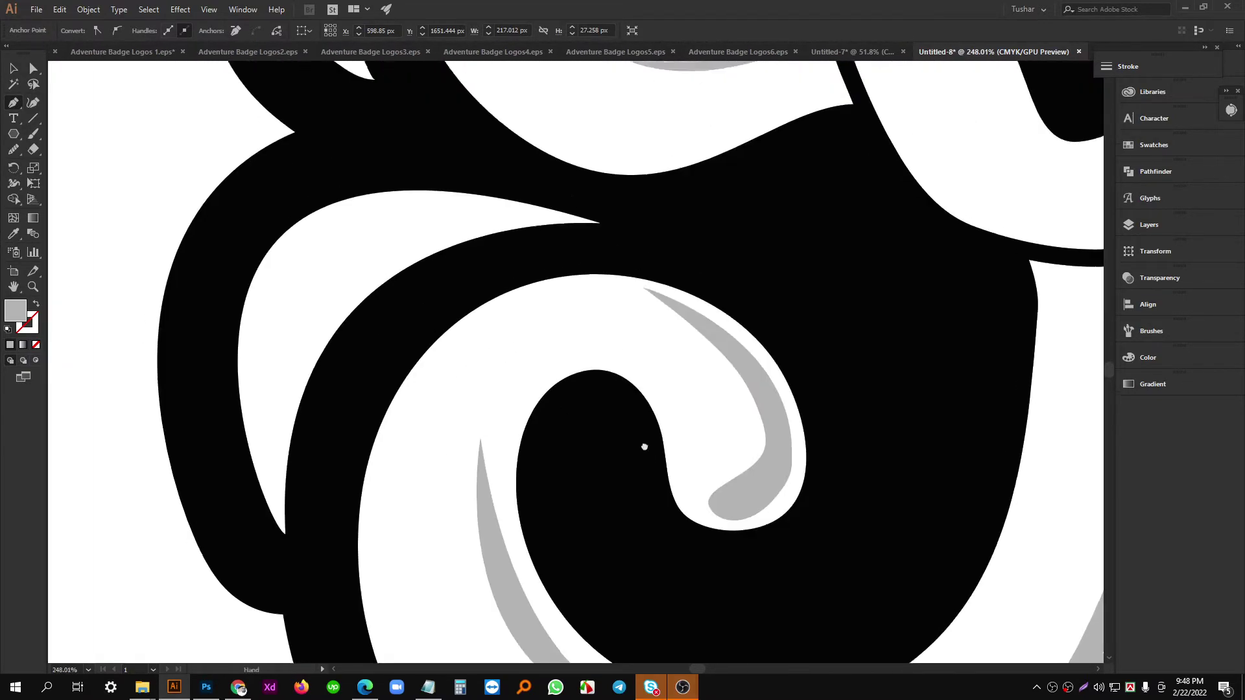
pyautogui.click(380, 426)
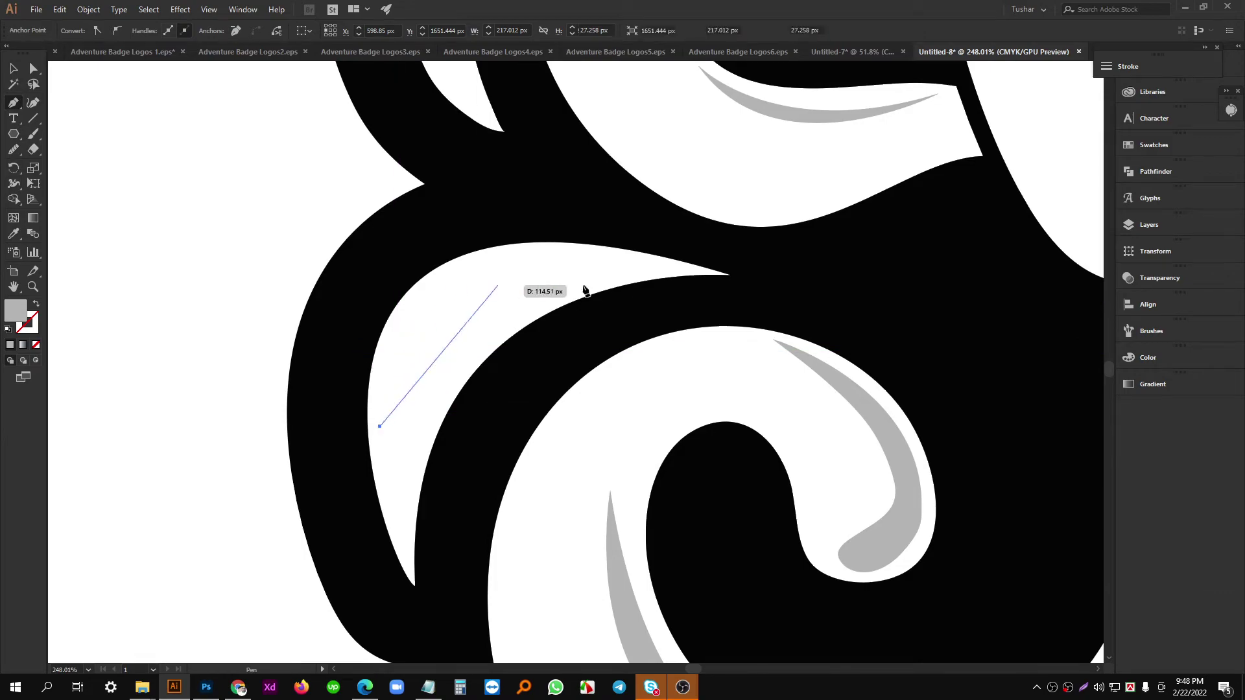
pyautogui.moveTo(632, 267); pyautogui.dragTo(875, 315)
pyautogui.click(631, 267)
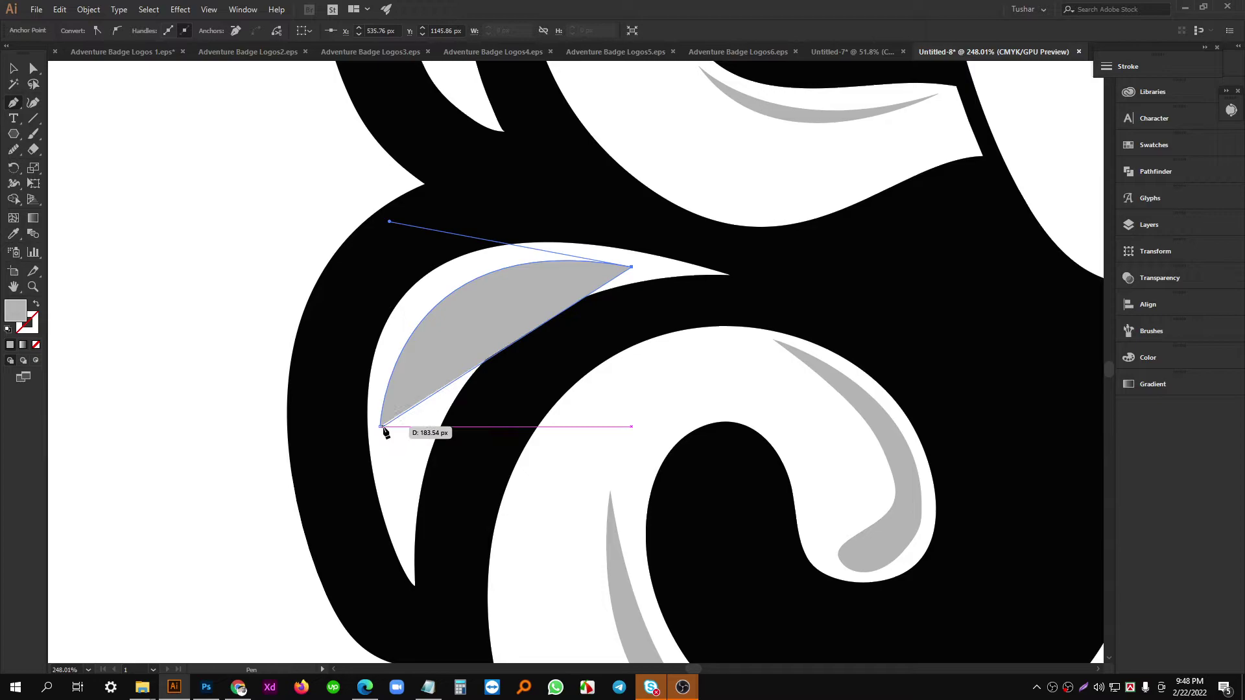
pyautogui.moveTo(380, 426); pyautogui.dragTo(304, 591)
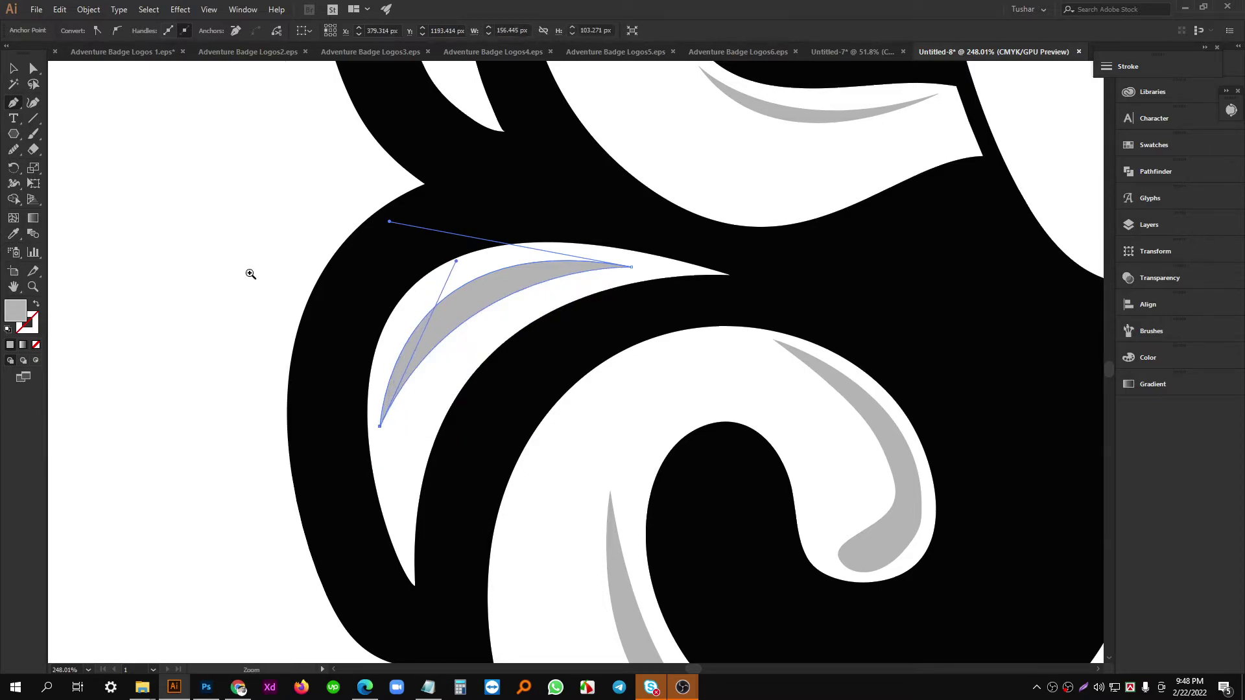
# Draw a grey crescent with the Pen tool inside the upper-left bend of the letter C, following its outer edge.
pyautogui.scroll(-1, 251, 275)
pyautogui.moveTo(262, 280); pyautogui.dragTo(278, 339)
pyautogui.moveTo(309, 249); pyautogui.dragTo(391, 441)
pyautogui.scroll(-1, 407, 361)
pyautogui.scroll(2, 522, 300)
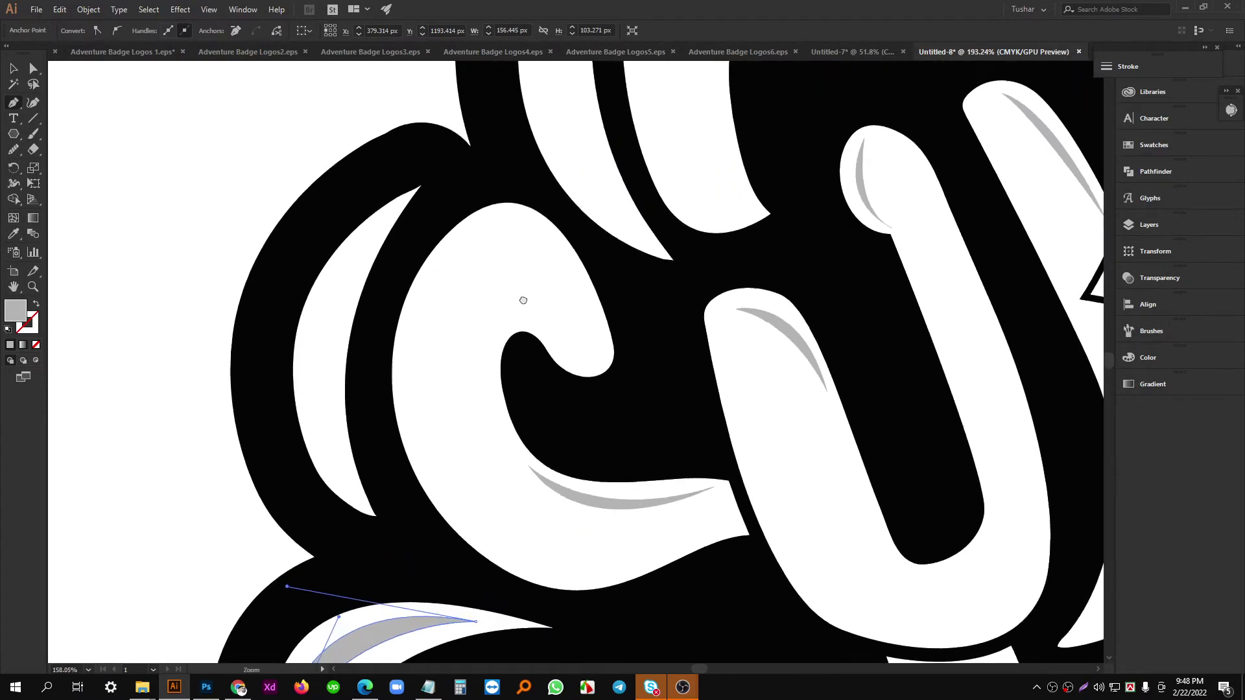
pyautogui.moveTo(370, 315); pyautogui.dragTo(374, 311)
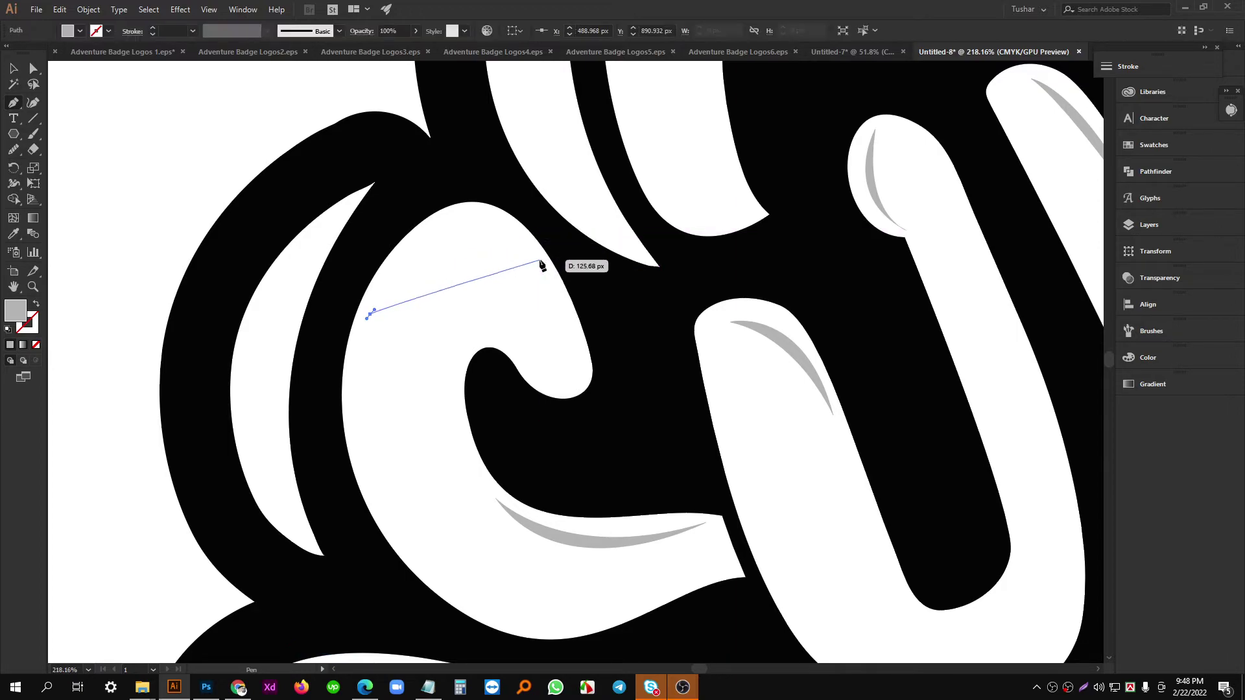
pyautogui.click(499, 303)
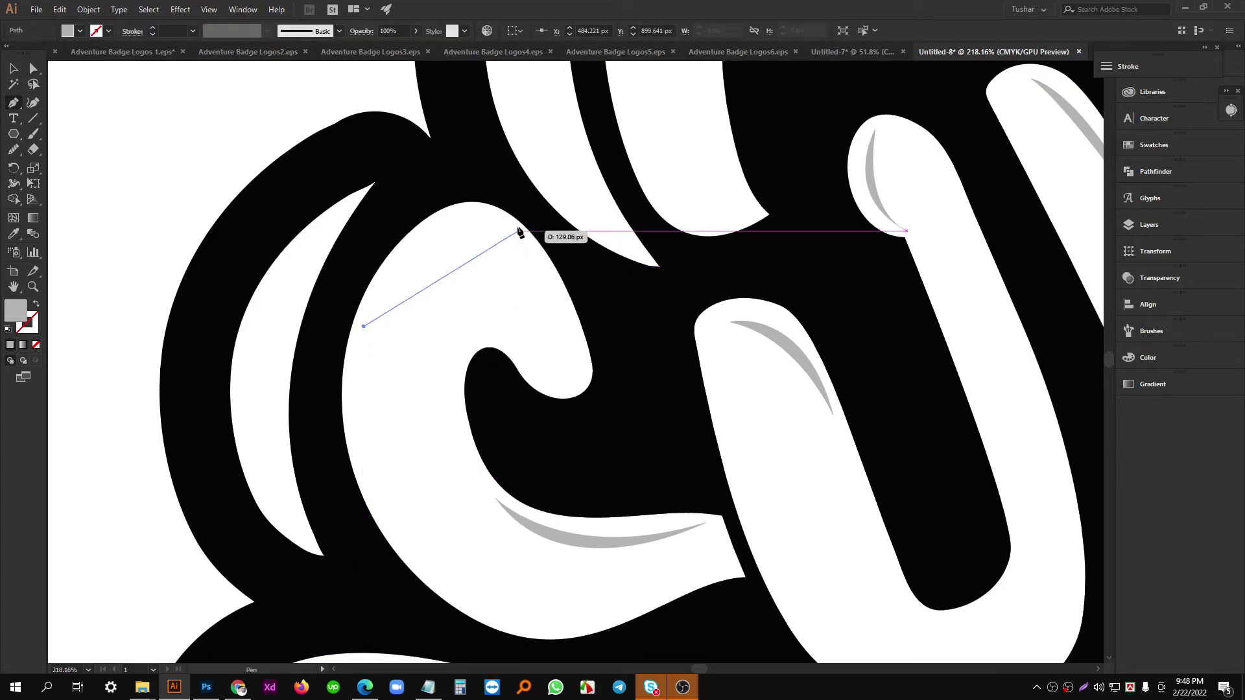
pyautogui.moveTo(495, 232); pyautogui.dragTo(552, 277)
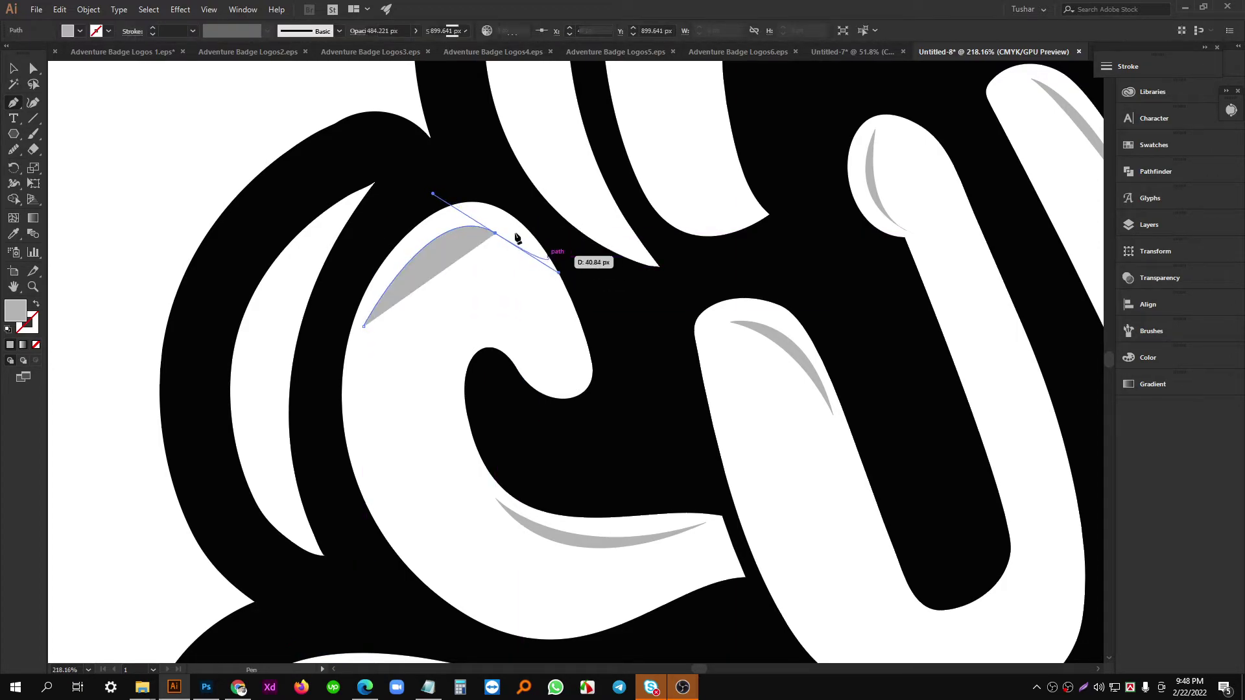
pyautogui.moveTo(499, 232); pyautogui.dragTo(503, 235)
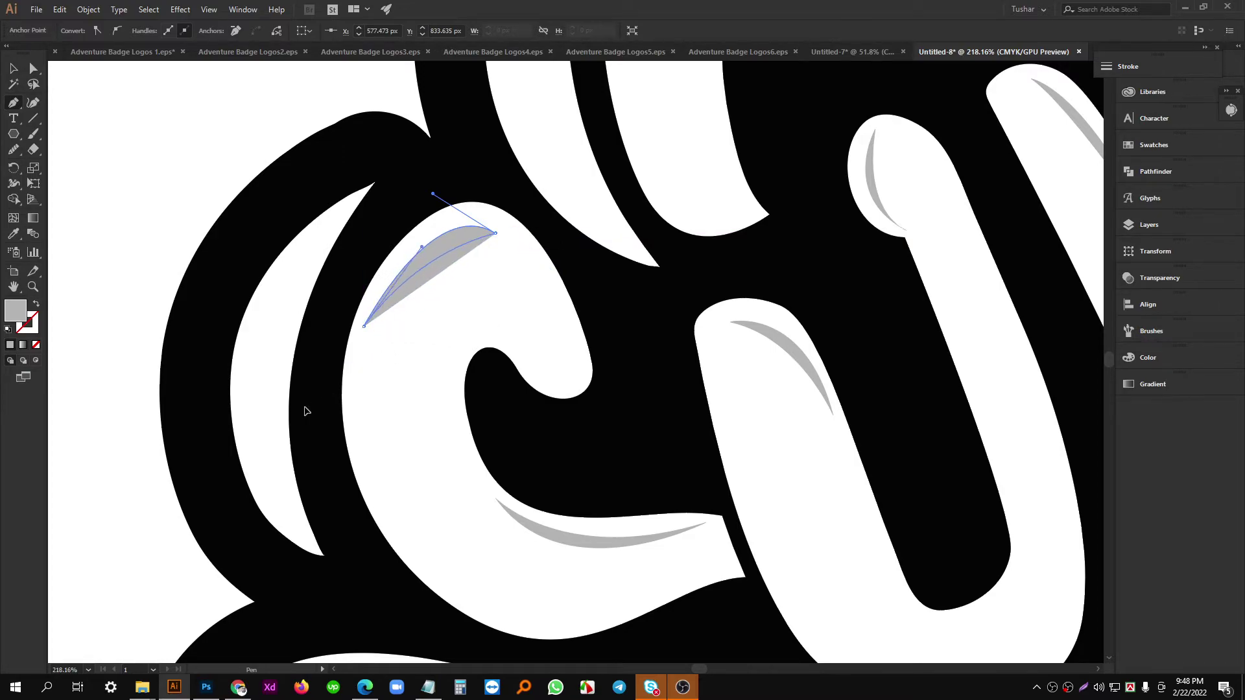
pyautogui.moveTo(306, 408); pyautogui.dragTo(302, 413)
# Draw a hooked grey shape about 31 by 77 px in the rounded upper end of the letter C.
pyautogui.moveTo(359, 286); pyautogui.dragTo(612, 369)
pyautogui.click(581, 278)
pyautogui.moveTo(638, 424); pyautogui.dragTo(564, 405)
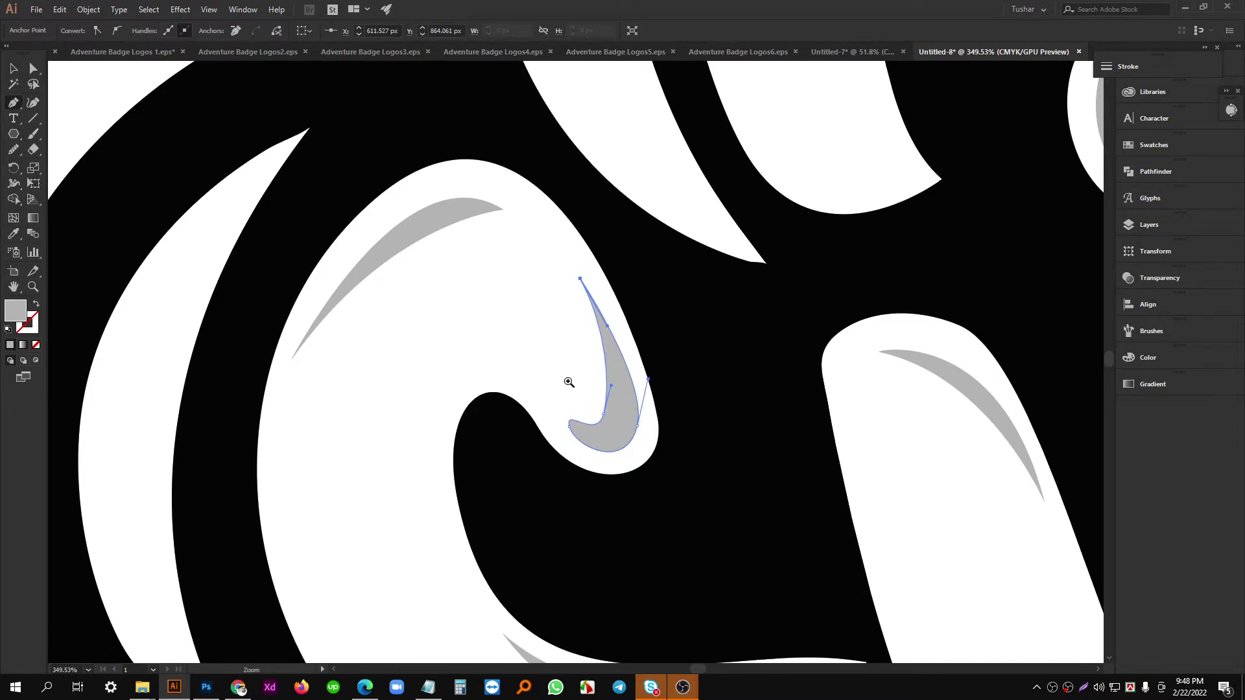
# Draw a grey crescent about 41 by 180 px in the white side shape left of the letter C, following its outer edge.
pyautogui.moveTo(569, 383); pyautogui.dragTo(540, 384)
pyautogui.moveTo(580, 389); pyautogui.dragTo(592, 337)
pyautogui.moveTo(364, 337); pyautogui.dragTo(343, 333)
pyautogui.moveTo(276, 315); pyautogui.dragTo(430, 275)
pyautogui.moveTo(479, 304); pyautogui.dragTo(572, 275)
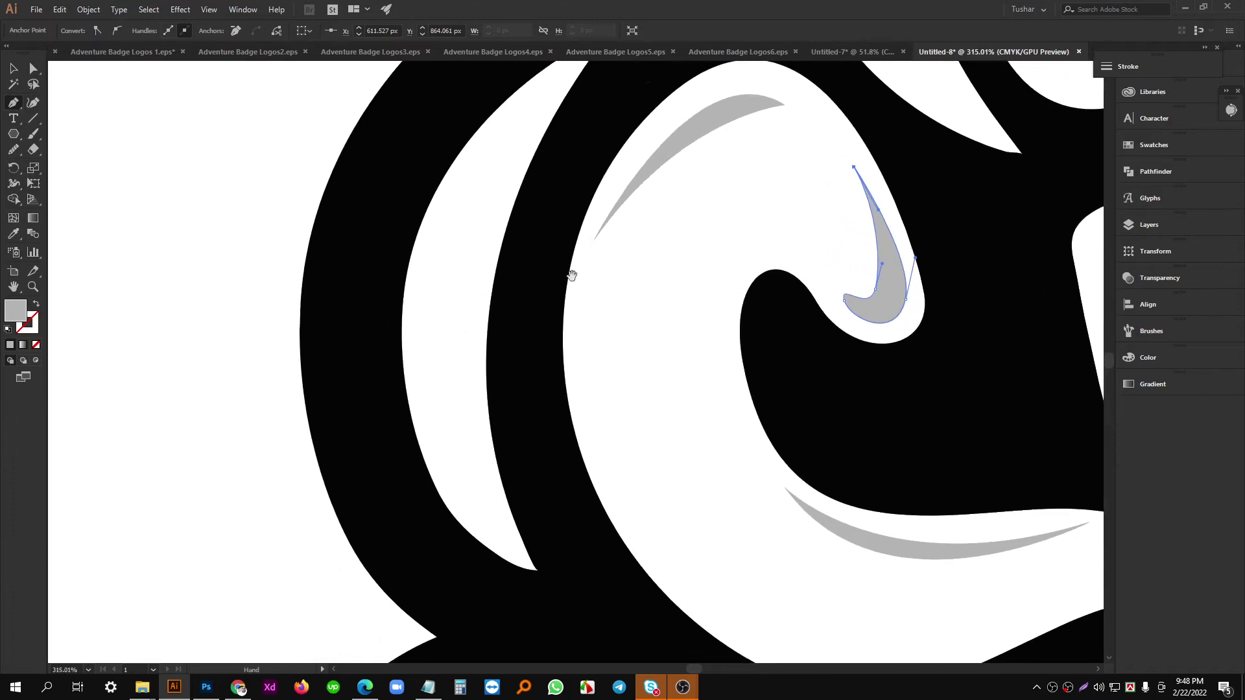
pyautogui.click(503, 126)
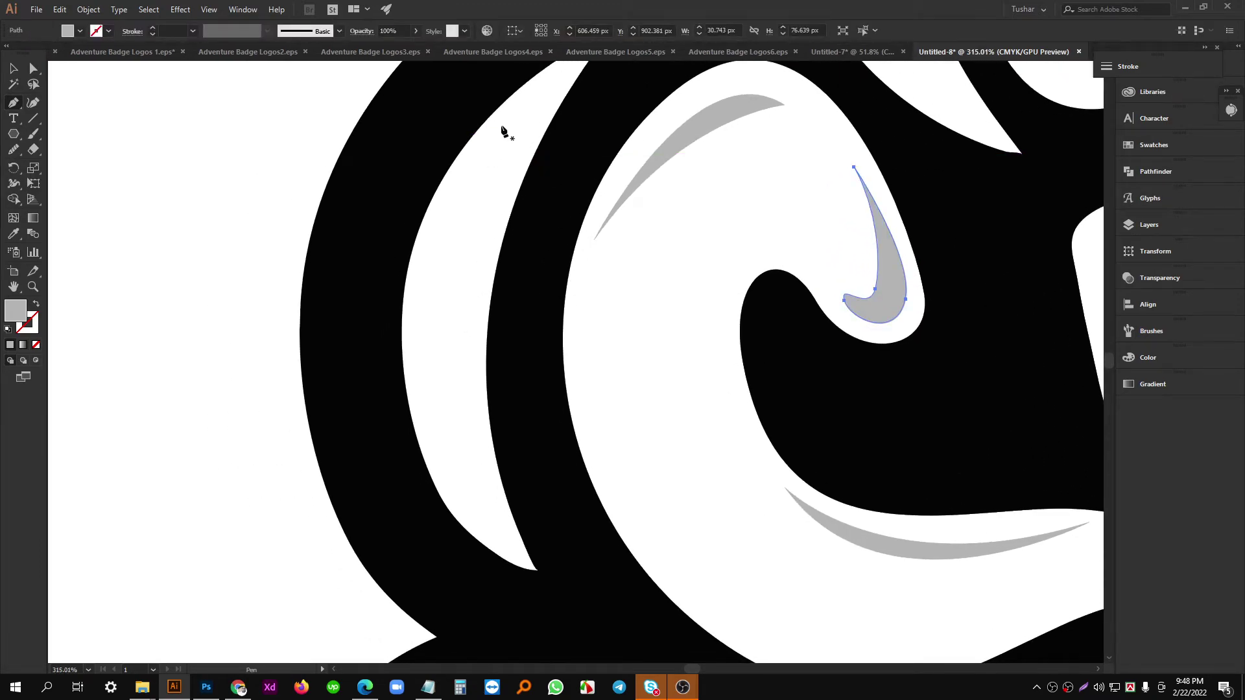
pyautogui.scroll(-1, 480, 502)
pyautogui.moveTo(479, 502); pyautogui.dragTo(511, 660)
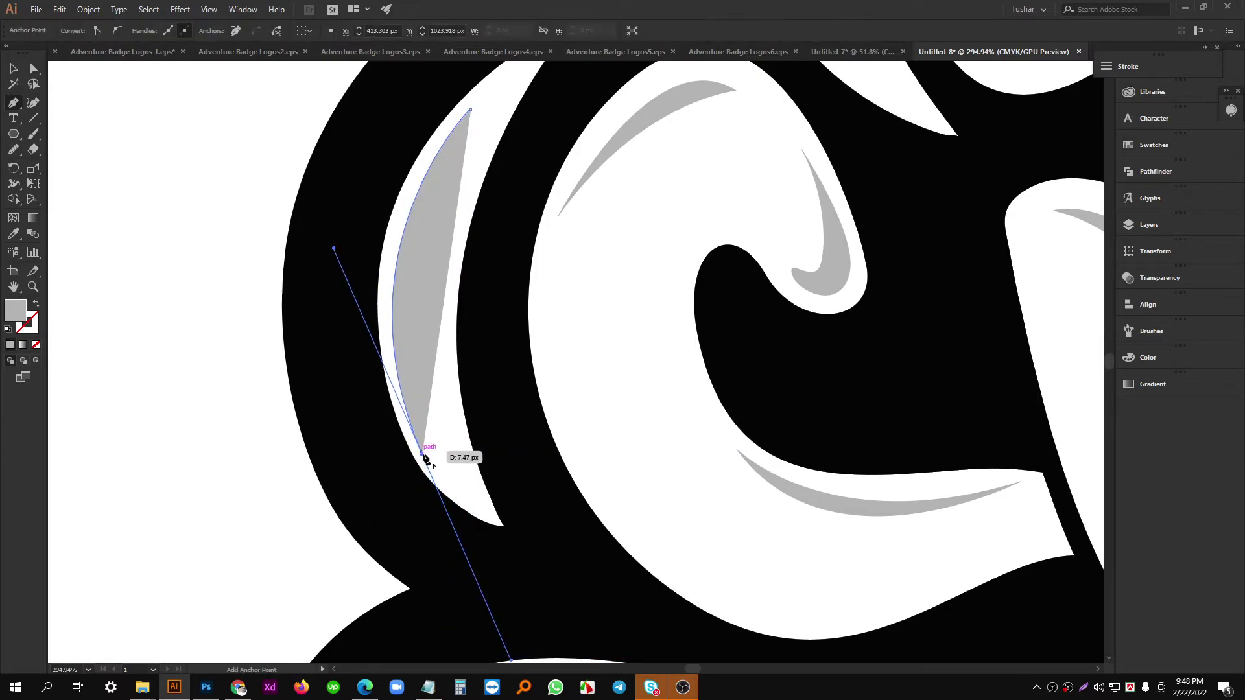
pyautogui.moveTo(482, 236); pyautogui.dragTo(456, 367)
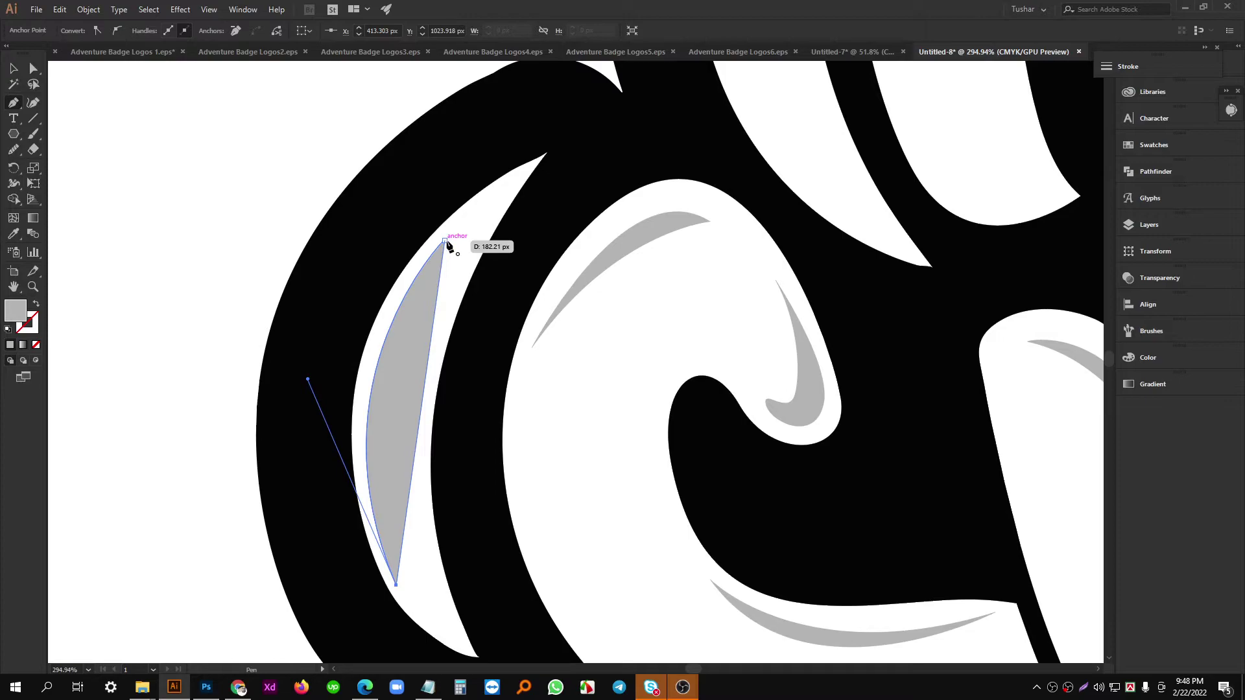
pyautogui.moveTo(445, 242); pyautogui.dragTo(534, 89)
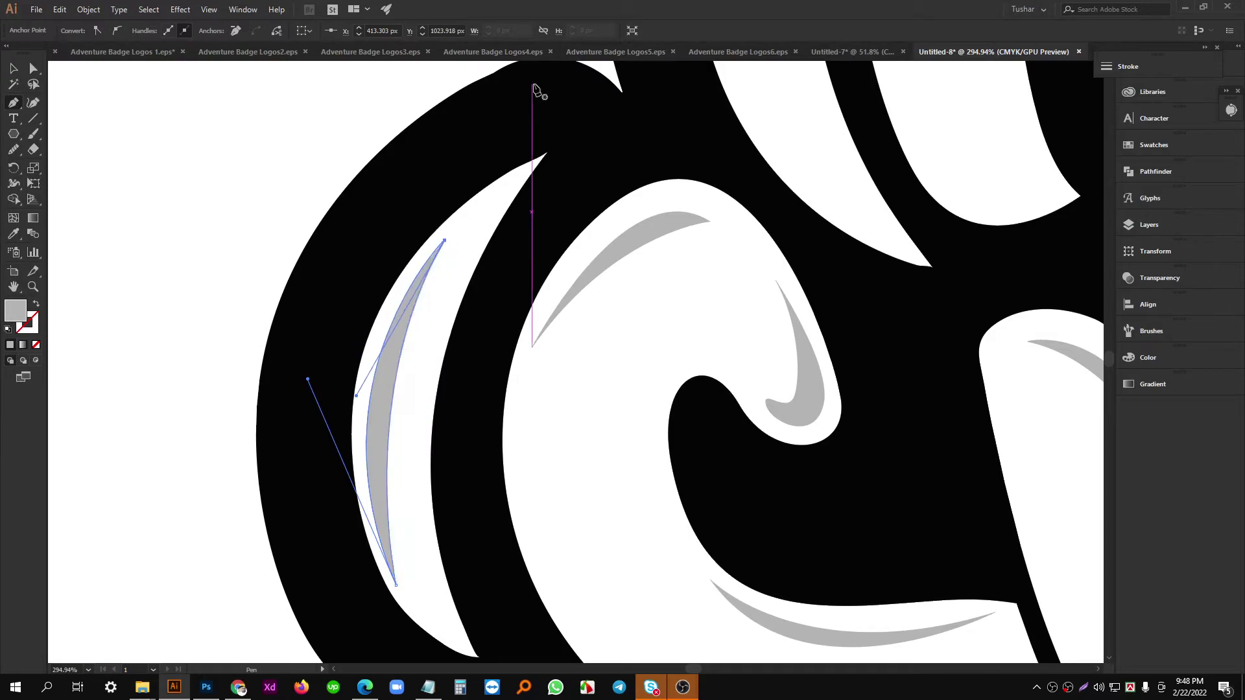
# Draw a grey crescent about 34 by 191 px in the white side shape left of the large arched letter, following its outer edge.
pyautogui.moveTo(469, 283); pyautogui.dragTo(285, 317)
pyautogui.moveTo(403, 264); pyautogui.dragTo(438, 466)
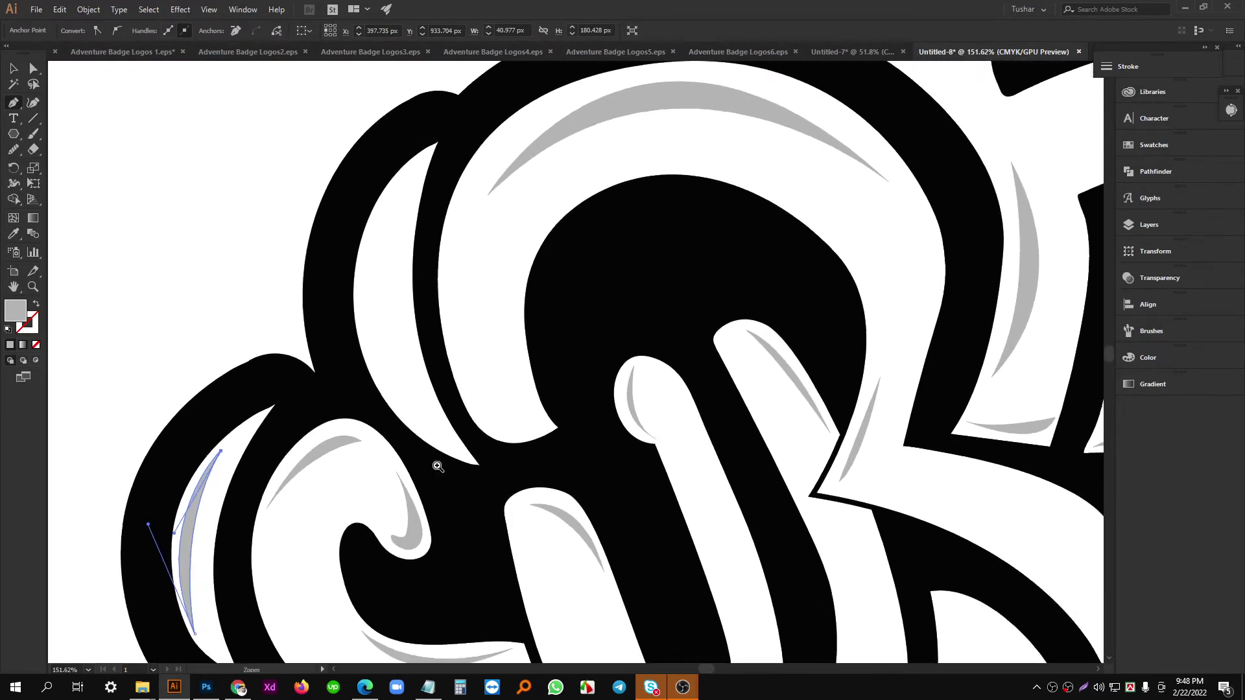
pyautogui.scroll(1, 437, 467)
pyautogui.click(403, 383)
pyautogui.moveTo(390, 217); pyautogui.dragTo(424, 352)
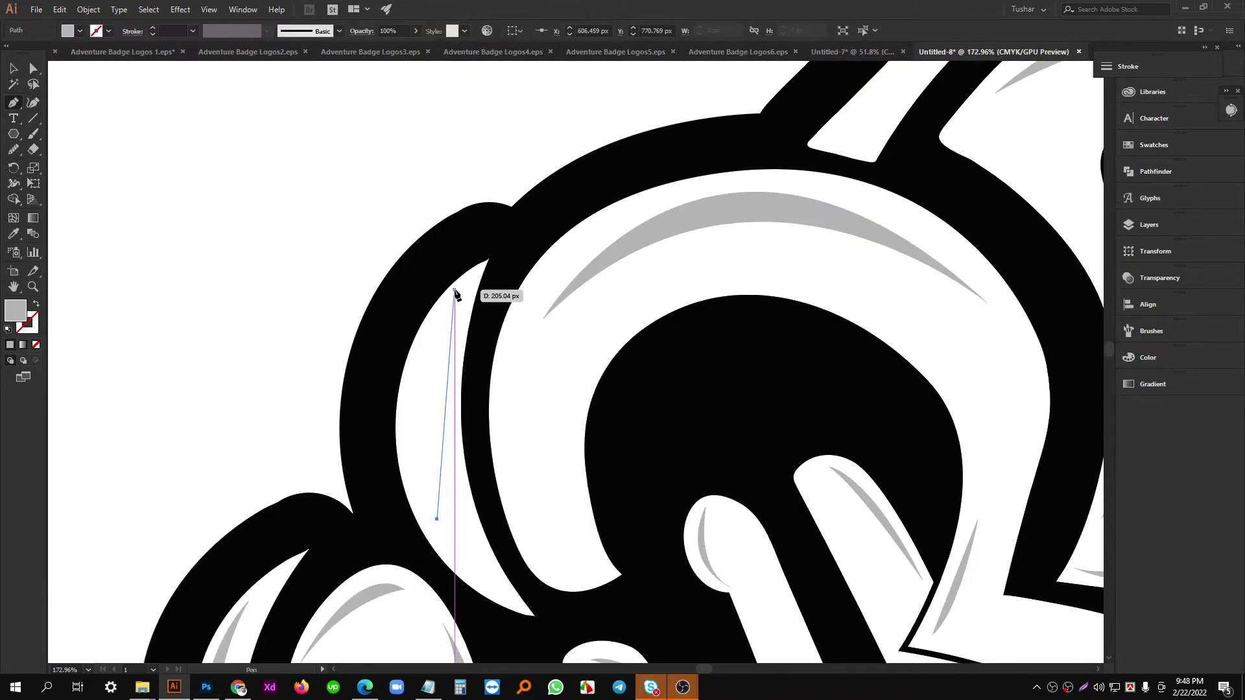
pyautogui.moveTo(464, 274); pyautogui.dragTo(528, 209)
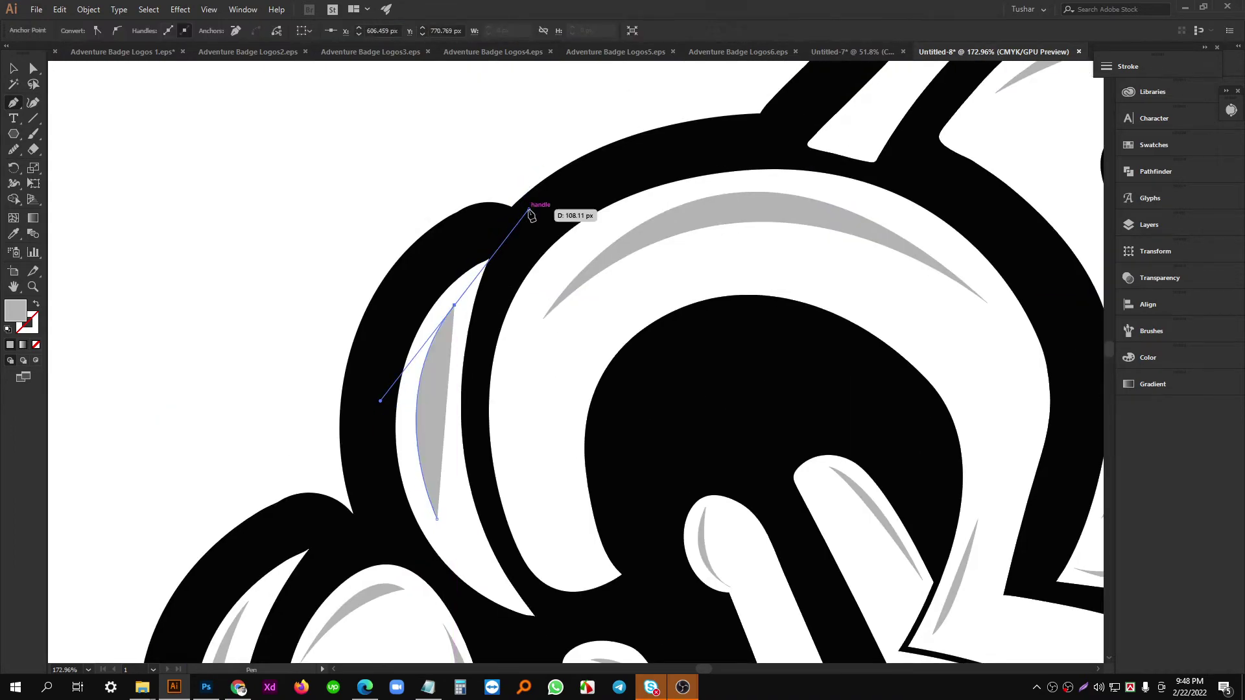
pyautogui.click(454, 305)
pyautogui.moveTo(443, 515); pyautogui.dragTo(455, 427)
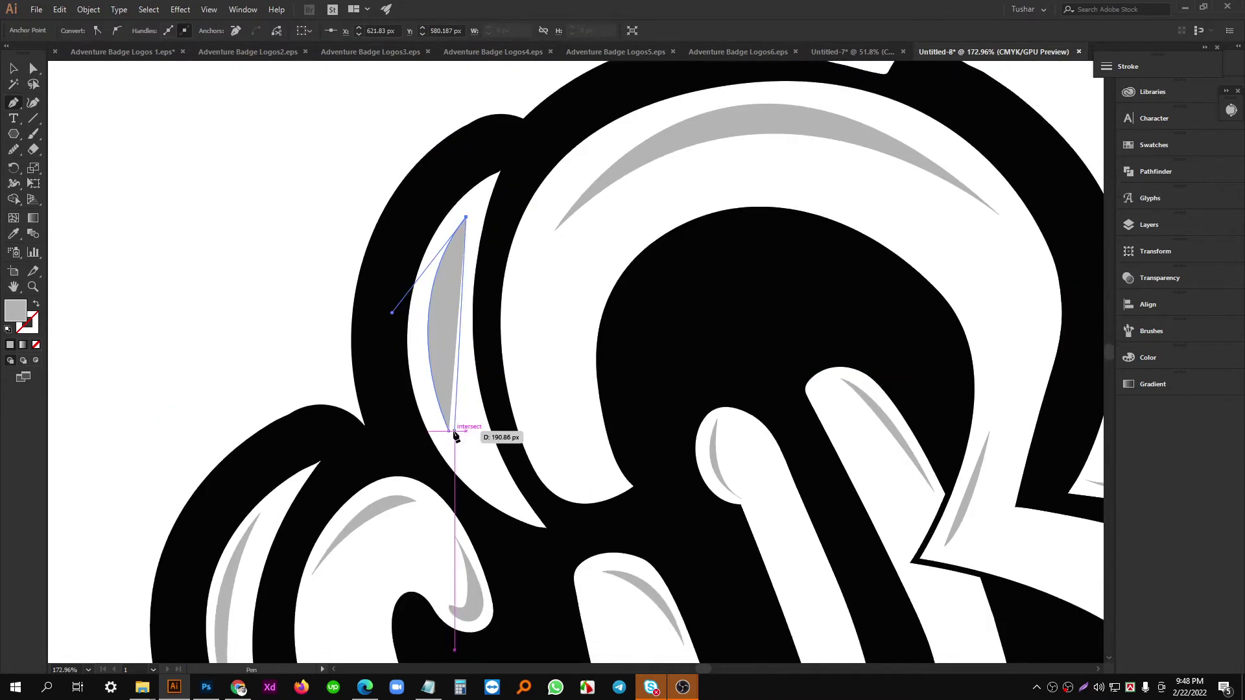
pyautogui.moveTo(466, 524); pyautogui.dragTo(472, 558)
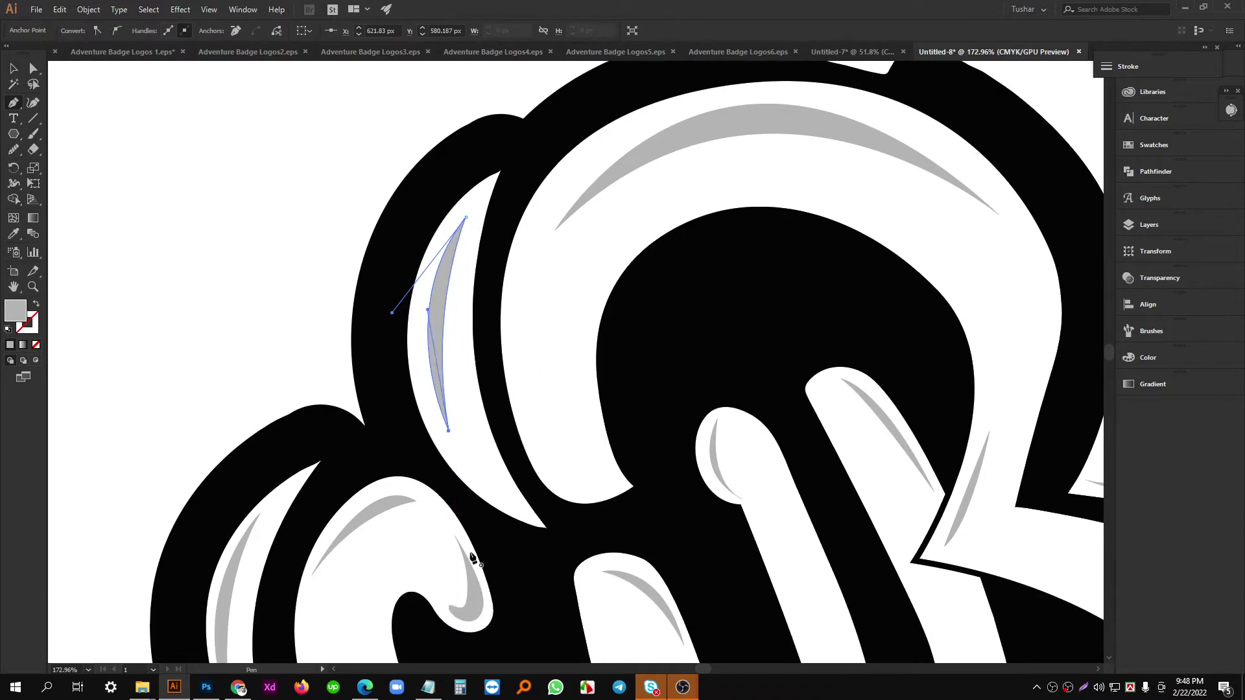
# Draw a grey crescent about 77 by 58 px in the lower left end of the large arched letter, along its bottom edge.
pyautogui.scroll(-3, 219, 318)
pyautogui.scroll(-3, 284, 346)
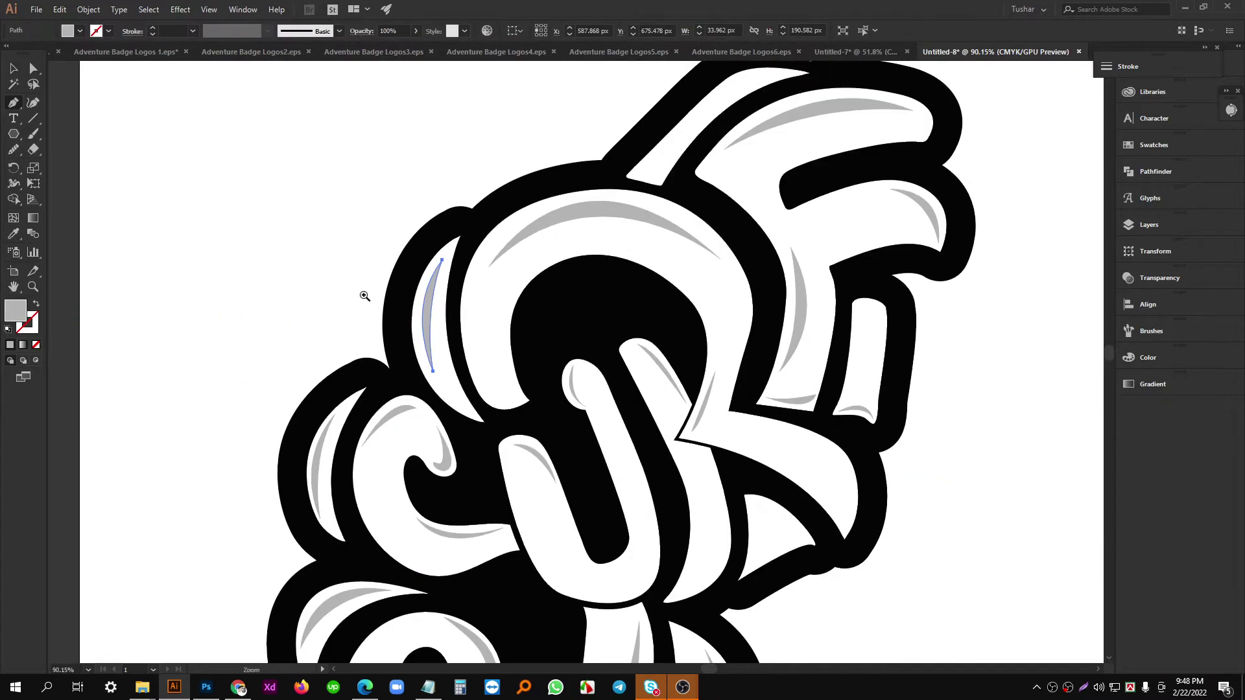
pyautogui.scroll(6, 284, 345)
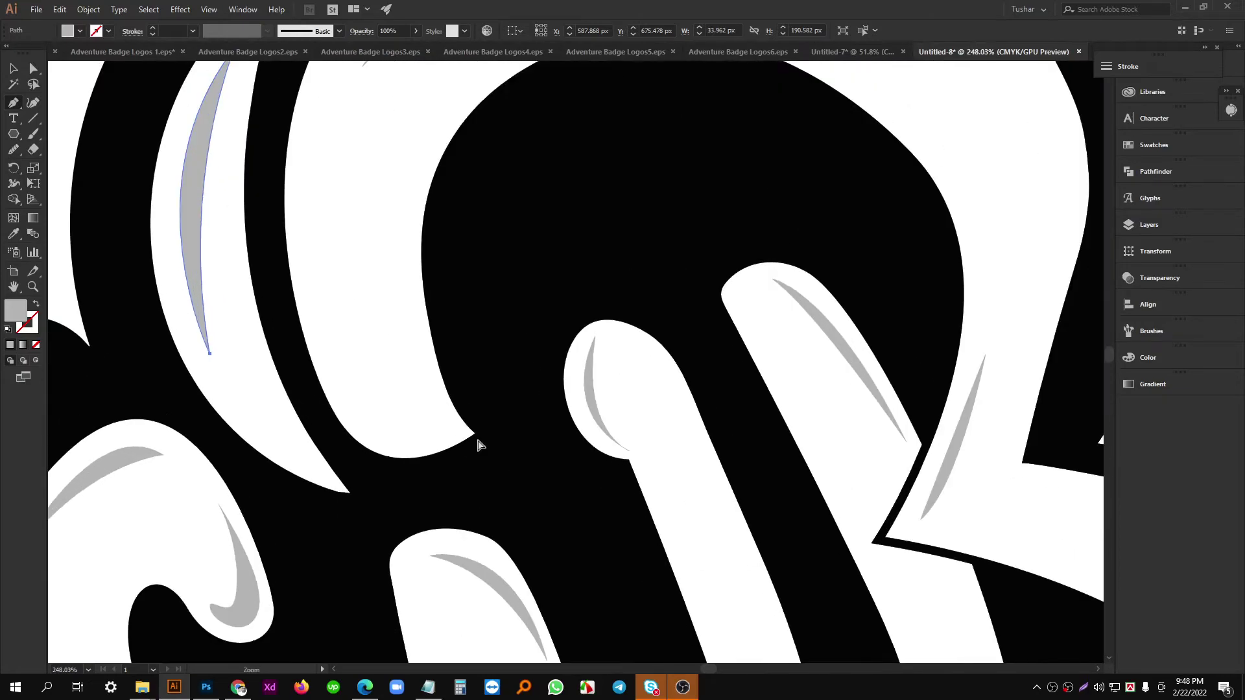
pyautogui.click(325, 354)
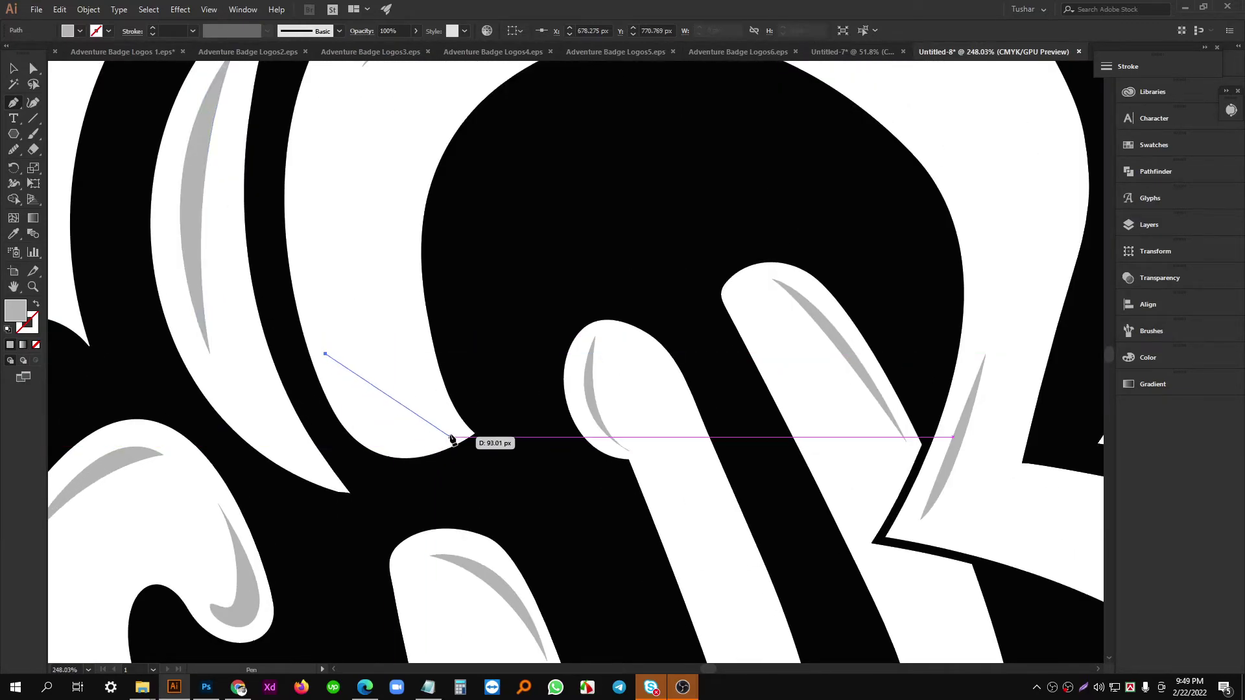
pyautogui.moveTo(450, 436); pyautogui.dragTo(537, 400)
pyautogui.click(450, 436)
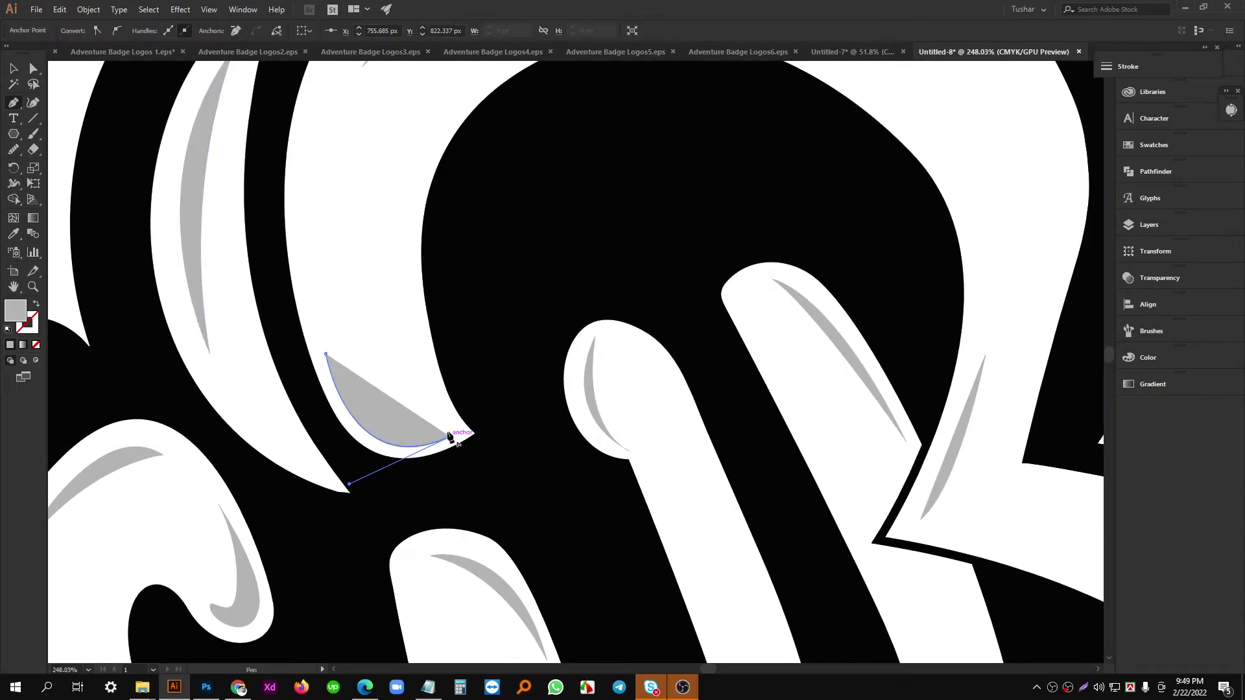
pyautogui.moveTo(396, 396); pyautogui.dragTo(349, 483)
pyautogui.moveTo(283, 262); pyautogui.dragTo(281, 258)
# Inspect the arched letter and its neighbouring letters and side shapes for white areas that still need grey shading.
pyautogui.scroll(-2, 373, 340)
pyautogui.moveTo(359, 353); pyautogui.dragTo(342, 455)
pyautogui.moveTo(490, 383); pyautogui.dragTo(308, 383)
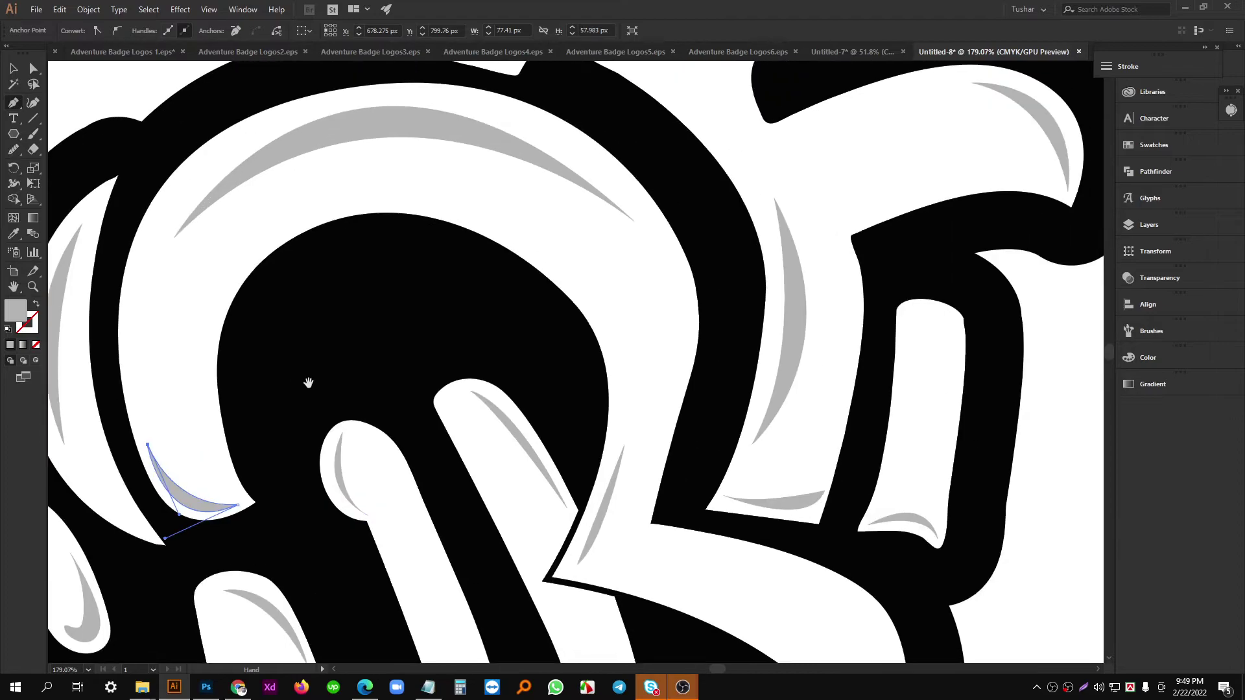
pyautogui.moveTo(557, 386); pyautogui.dragTo(373, 335)
pyautogui.moveTo(373, 335); pyautogui.dragTo(529, 309)
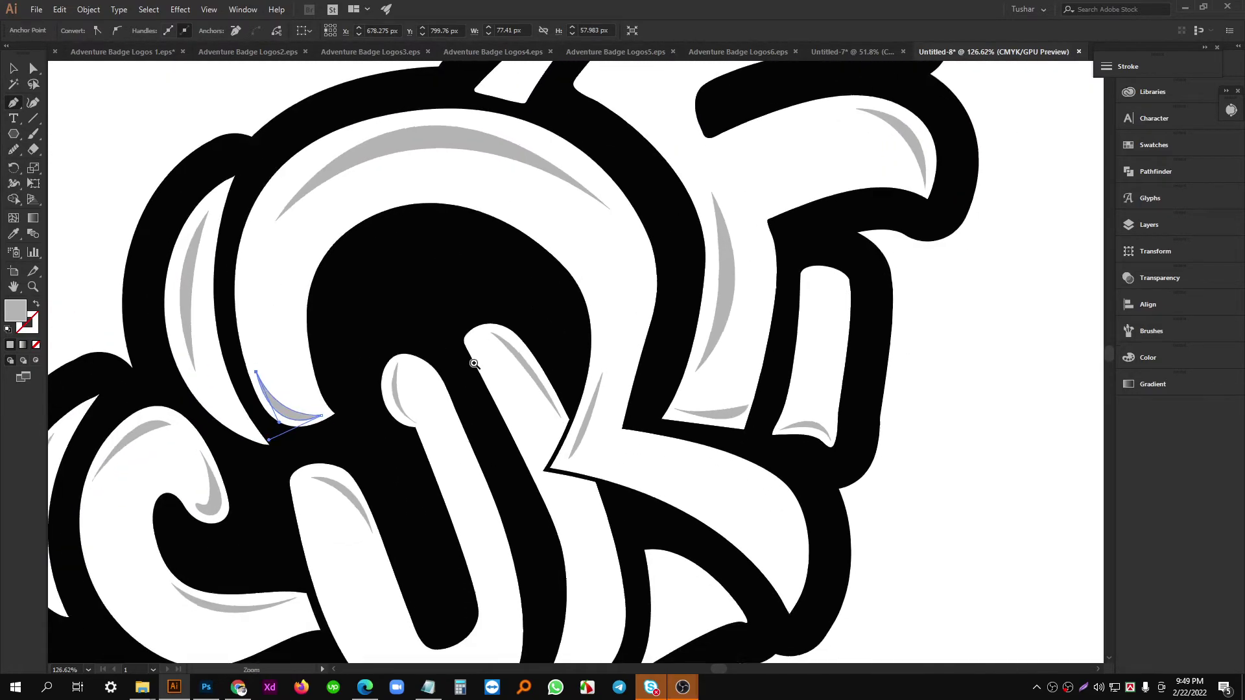
pyautogui.scroll(-1, 474, 363)
pyautogui.scroll(3, 434, 397)
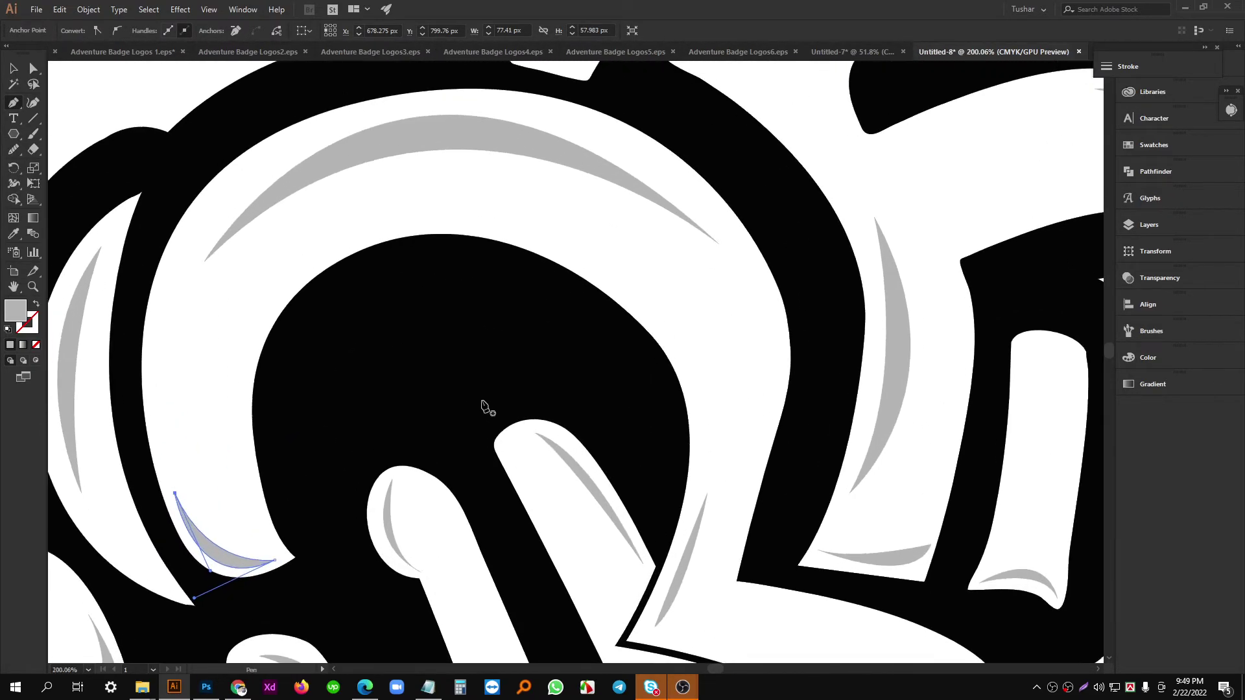
# Draw a crescent about 234 by 89 px along the upper edge of the arched letter's black counter and fill it with sampled white.
pyautogui.click(342, 288)
pyautogui.moveTo(662, 396); pyautogui.dragTo(647, 540)
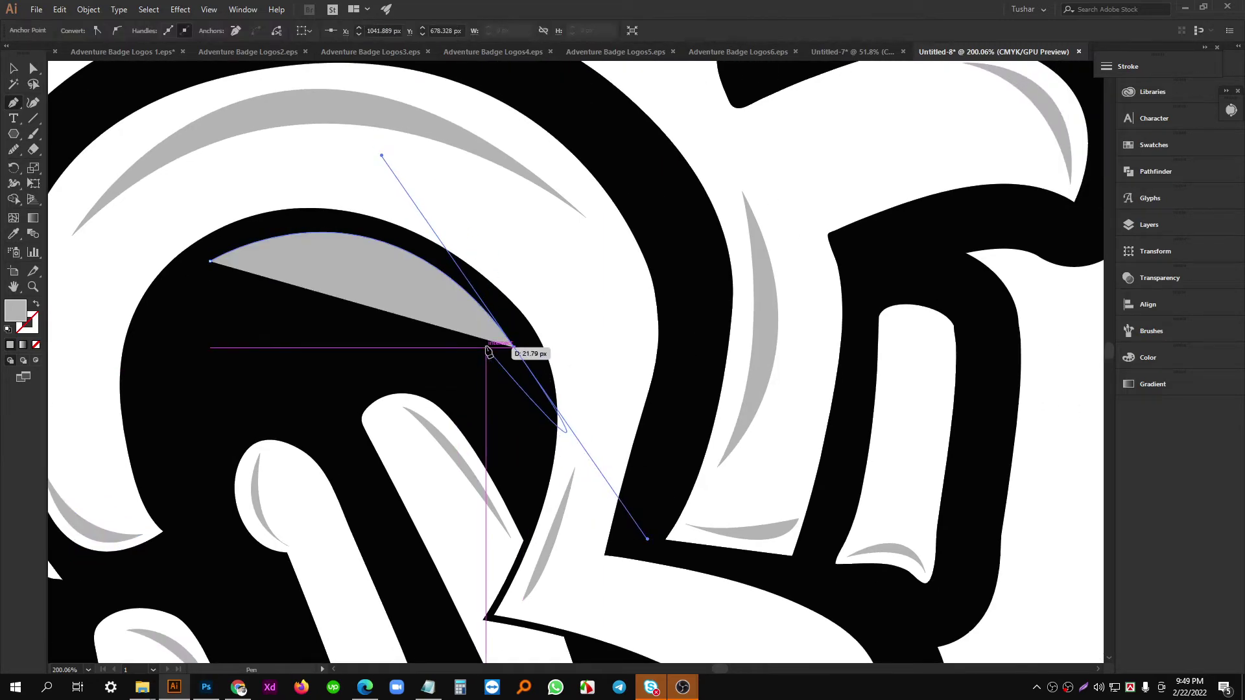
pyautogui.click(514, 352)
pyautogui.hotkey('ctrl', 'z')
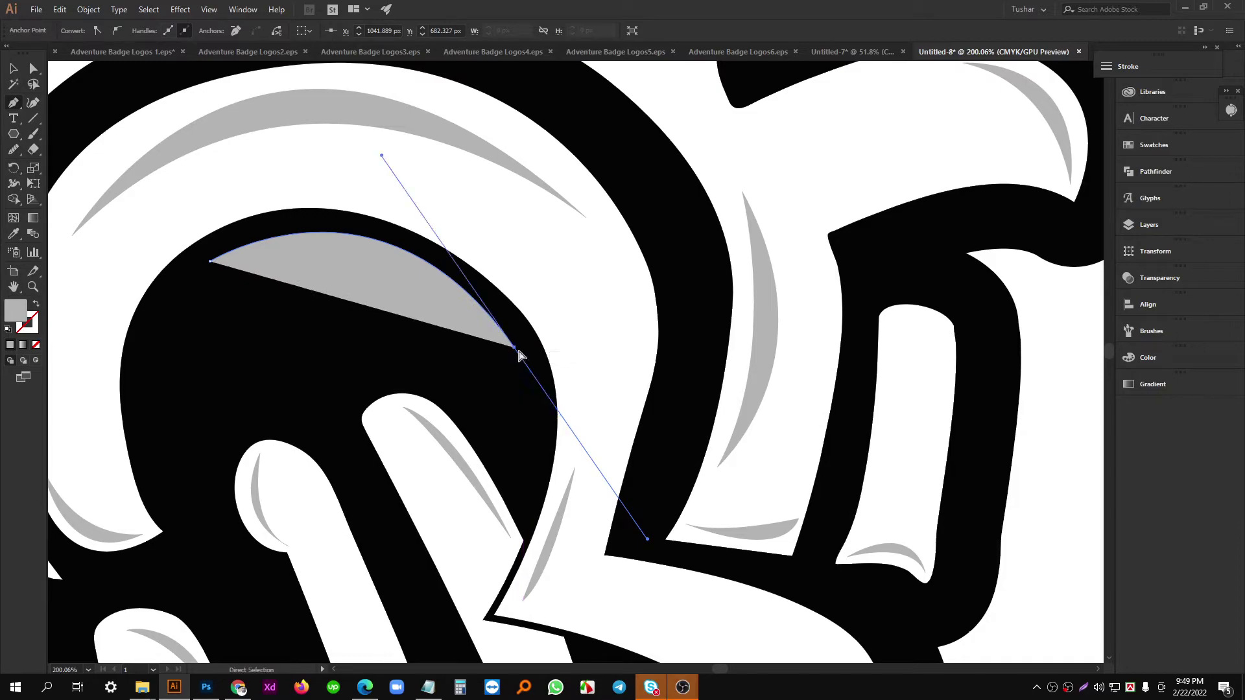
pyautogui.moveTo(282, 305); pyautogui.dragTo(526, 351)
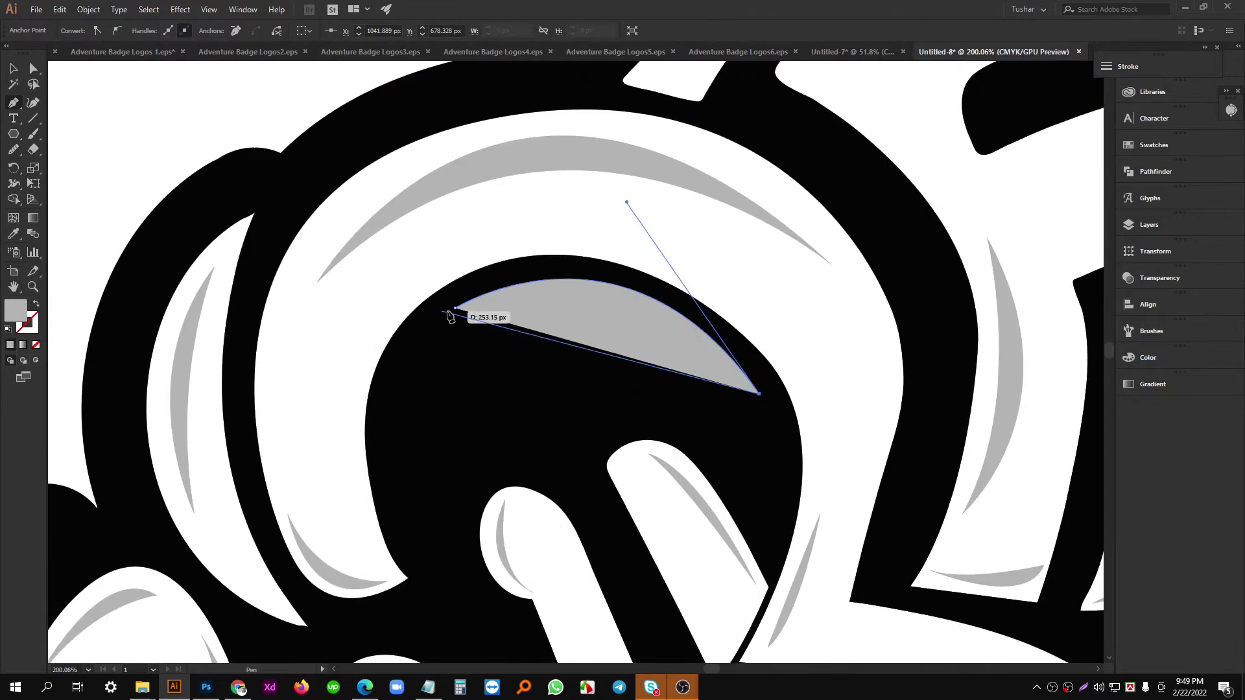
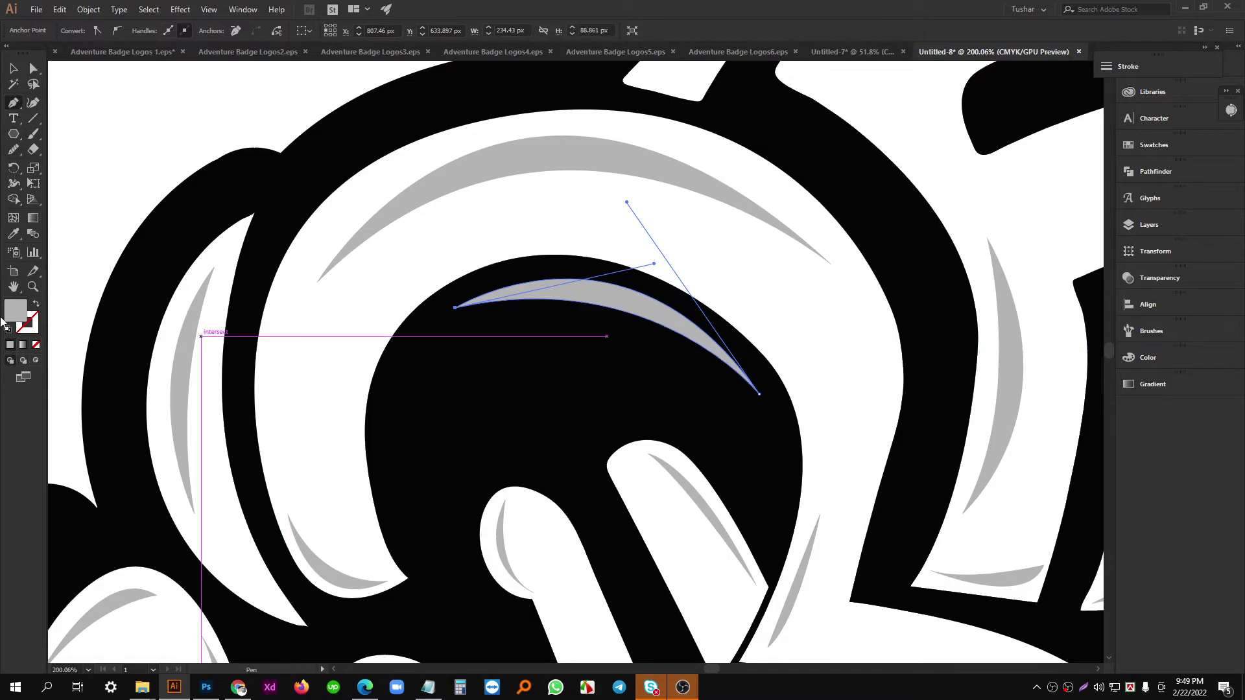
pyautogui.click(350, 294)
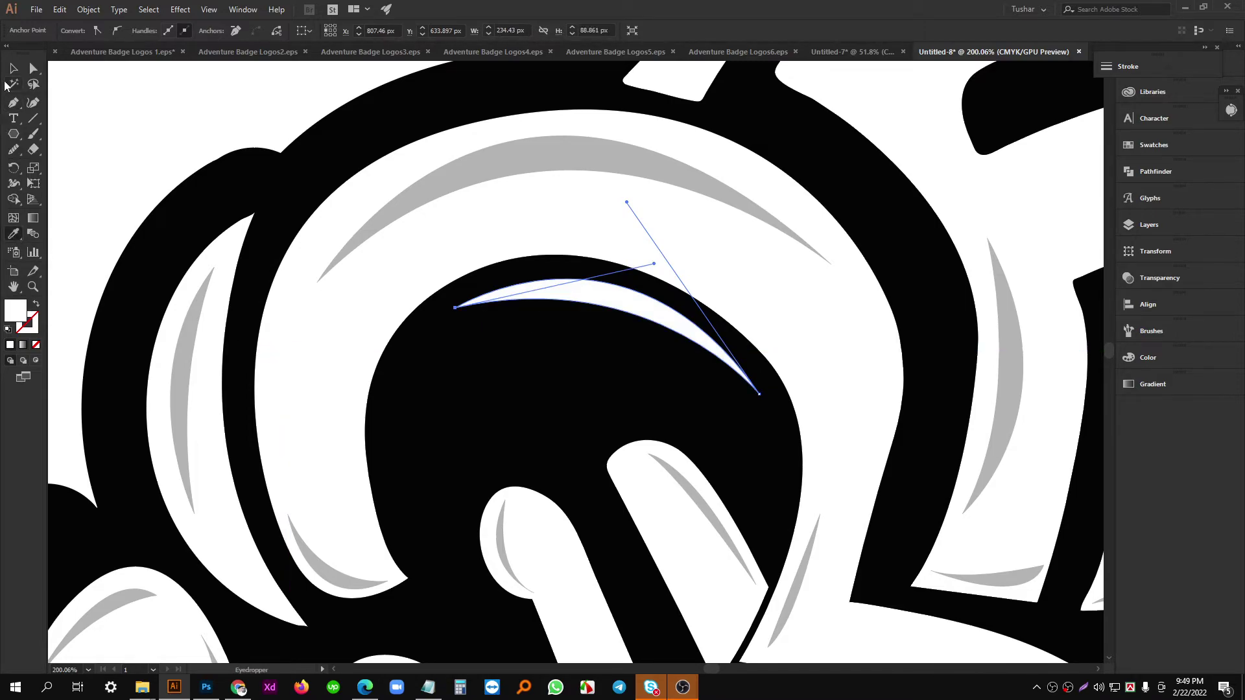
pyautogui.click(10, 70)
pyautogui.click(244, 127)
# Draw a crescent about 149 by 142 px along the upper outer edge of the arched letter's curved leg and fill it with sampled grey.
pyautogui.moveTo(473, 288); pyautogui.dragTo(368, 341)
pyautogui.moveTo(369, 341); pyautogui.dragTo(307, 351)
pyautogui.moveTo(434, 199); pyautogui.dragTo(609, 253)
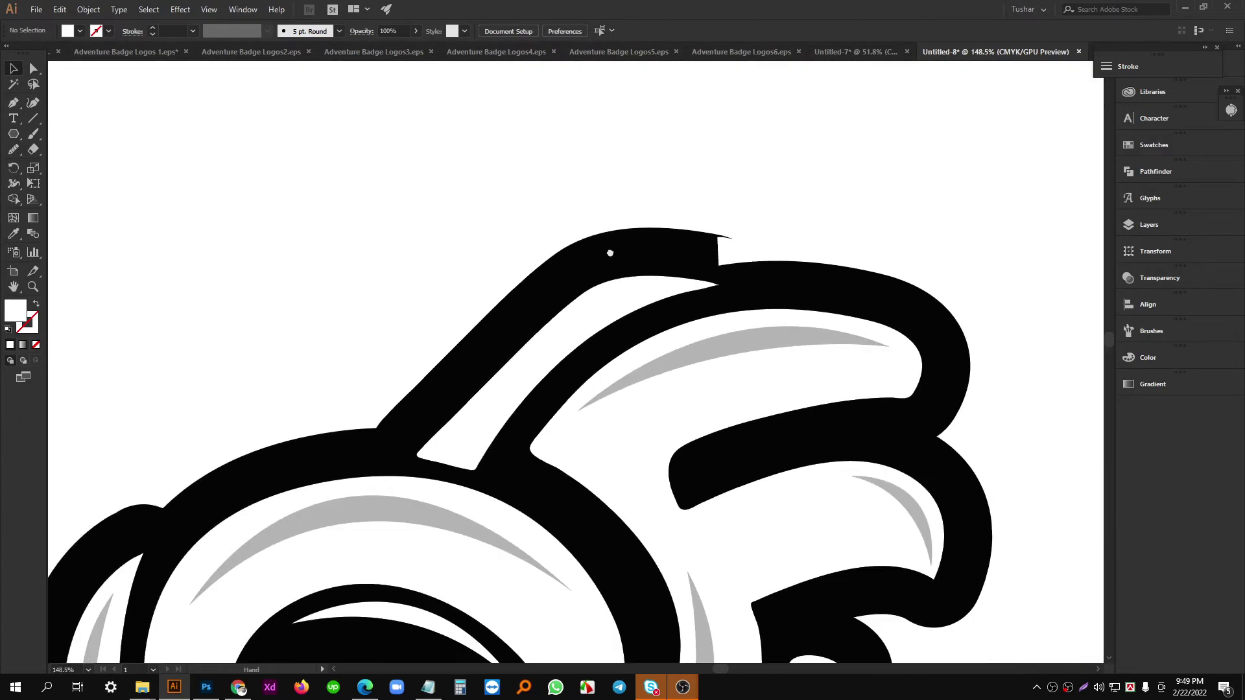
pyautogui.scroll(-6, 609, 253)
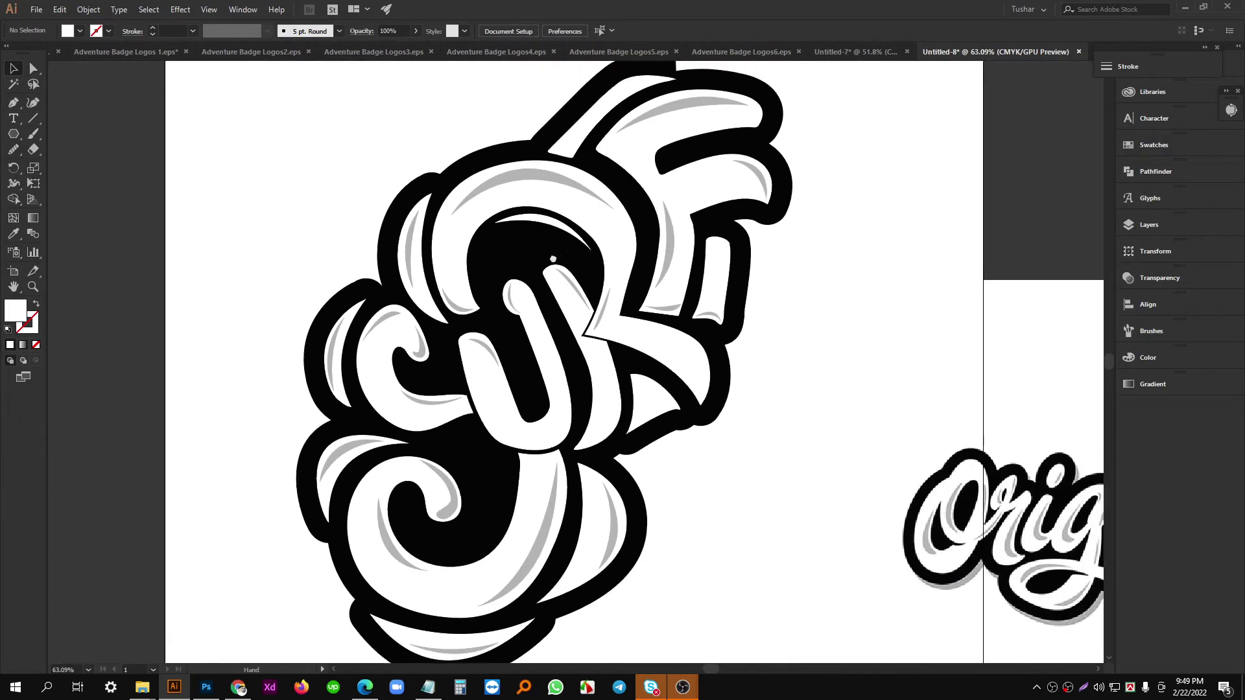
pyautogui.scroll(6, 553, 259)
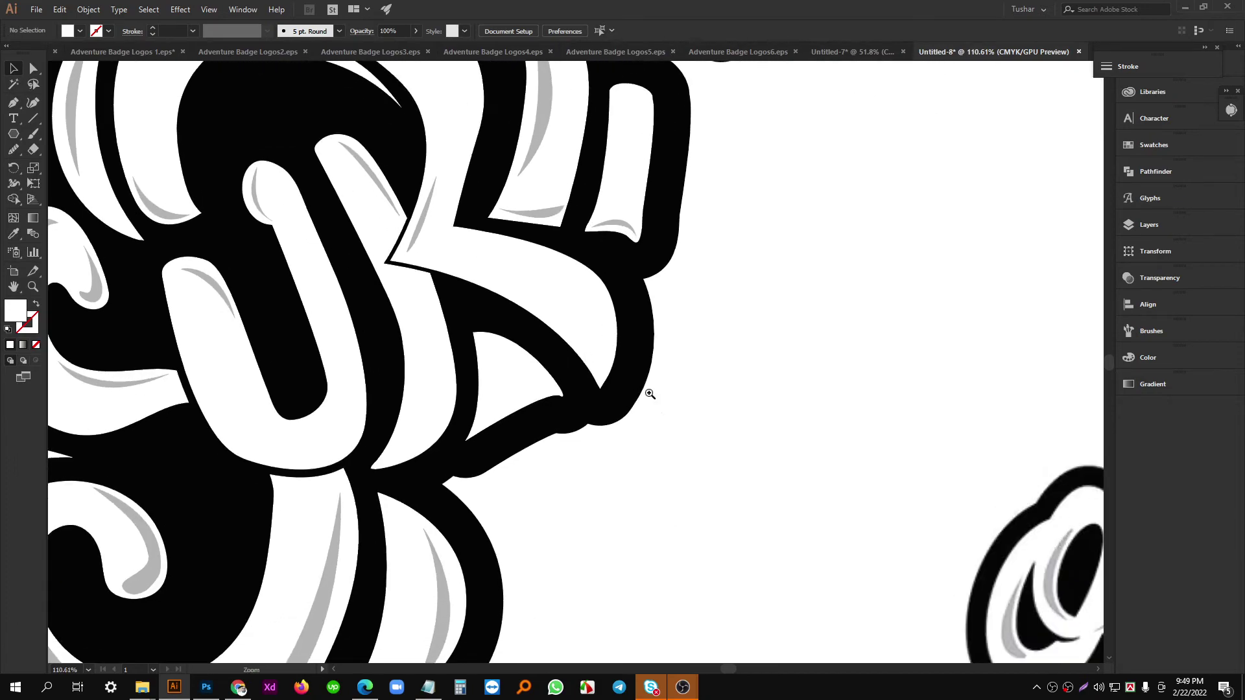
pyautogui.scroll(2, 649, 393)
pyautogui.scroll(3, 526, 251)
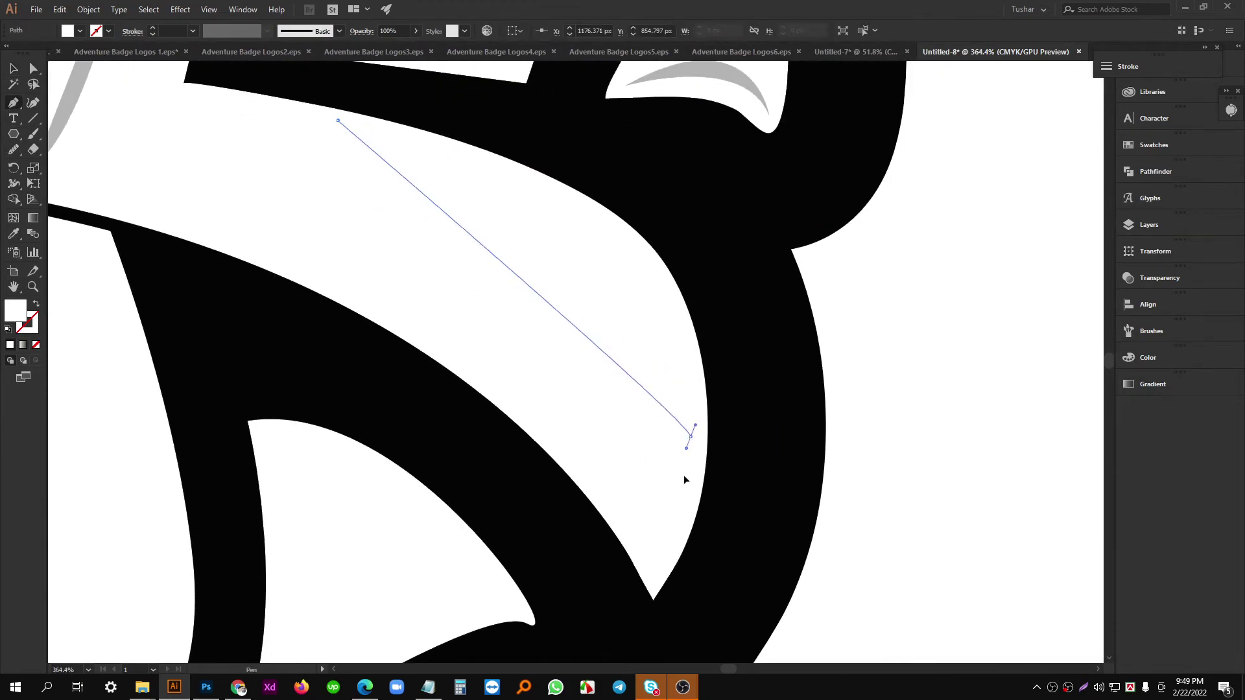
pyautogui.moveTo(690, 442); pyautogui.dragTo(655, 565)
pyautogui.hotkey('ctrl', 'z')
pyautogui.scroll(-2, 713, 376)
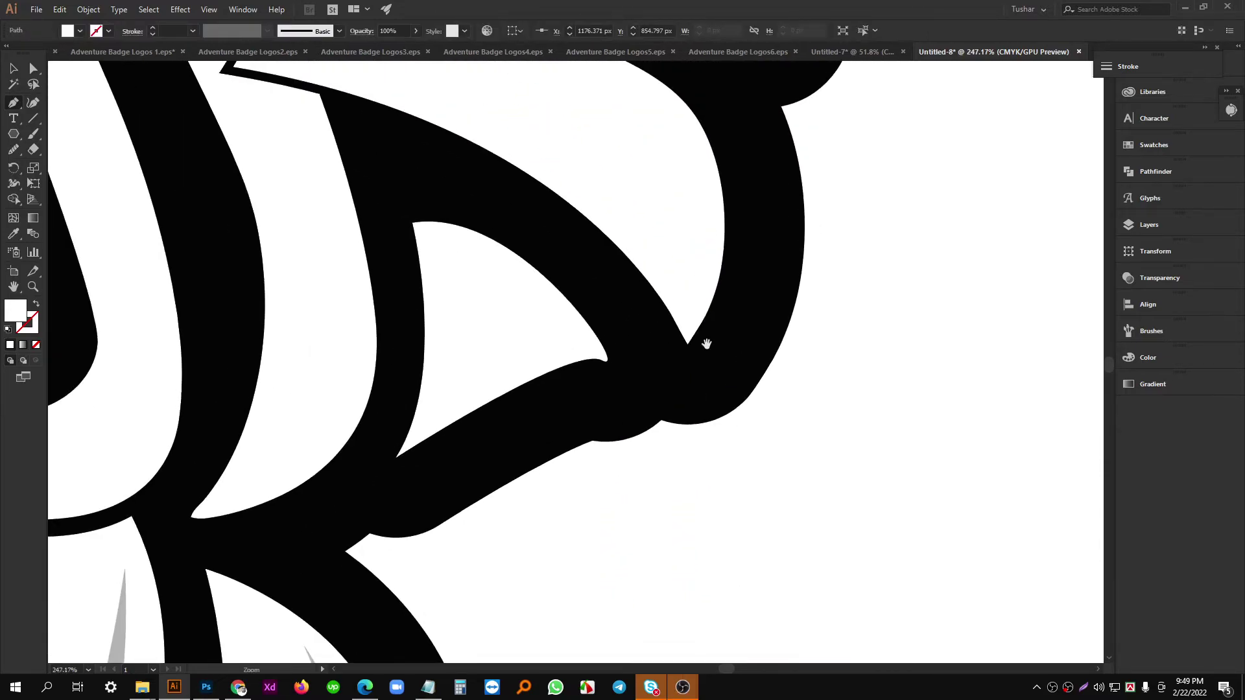
pyautogui.moveTo(706, 345); pyautogui.dragTo(756, 447)
pyautogui.scroll(-1, 756, 447)
pyautogui.moveTo(678, 415); pyautogui.dragTo(671, 538)
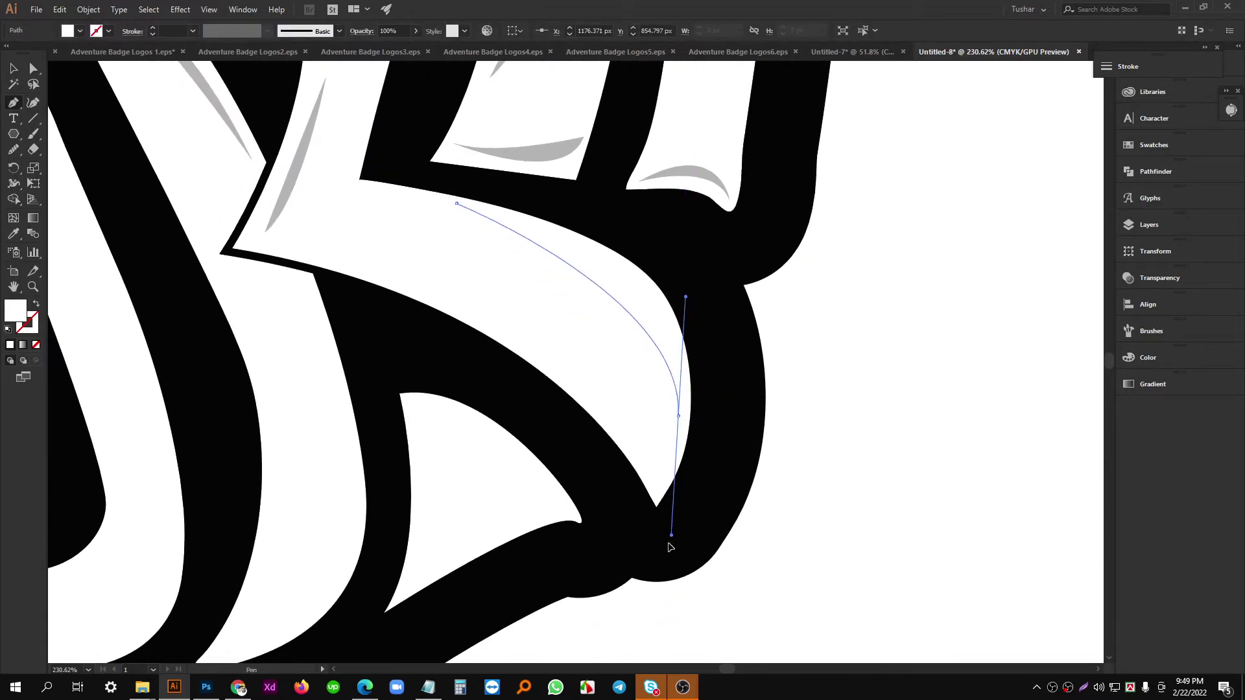
pyautogui.moveTo(660, 584)
pyautogui.mouseDown()
pyautogui.moveTo(651, 577)
pyautogui.moveTo(676, 571)
pyautogui.moveTo(656, 576)
pyautogui.mouseUp()
pyautogui.click(677, 417)
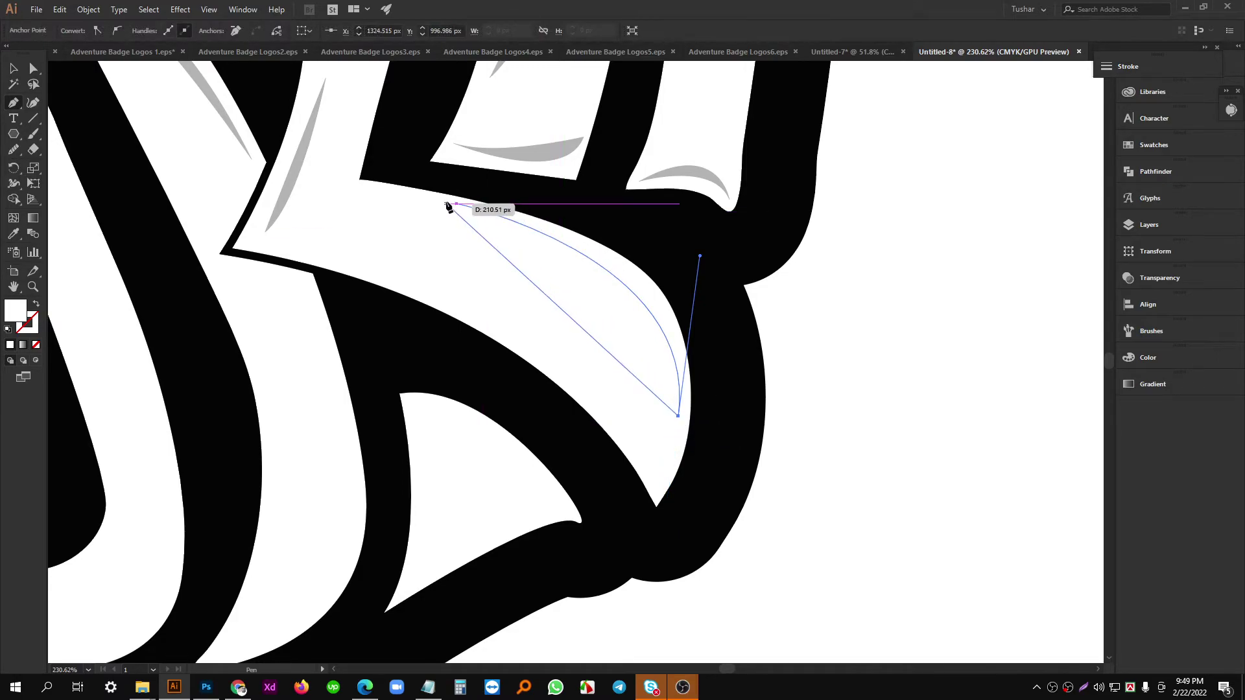
pyautogui.moveTo(457, 204)
pyautogui.mouseDown()
pyautogui.moveTo(387, 172)
pyautogui.moveTo(309, 178)
pyautogui.moveTo(300, 139)
pyautogui.moveTo(263, 140)
pyautogui.mouseUp()
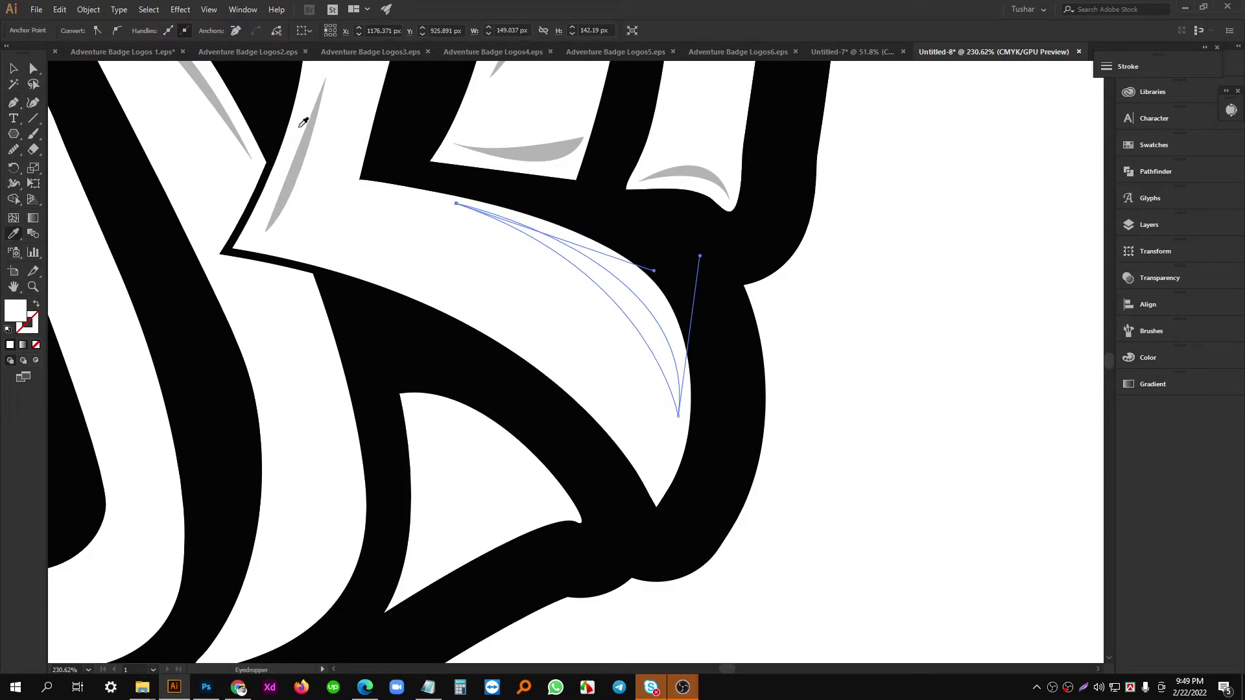
pyautogui.click(308, 140)
pyautogui.click(14, 70)
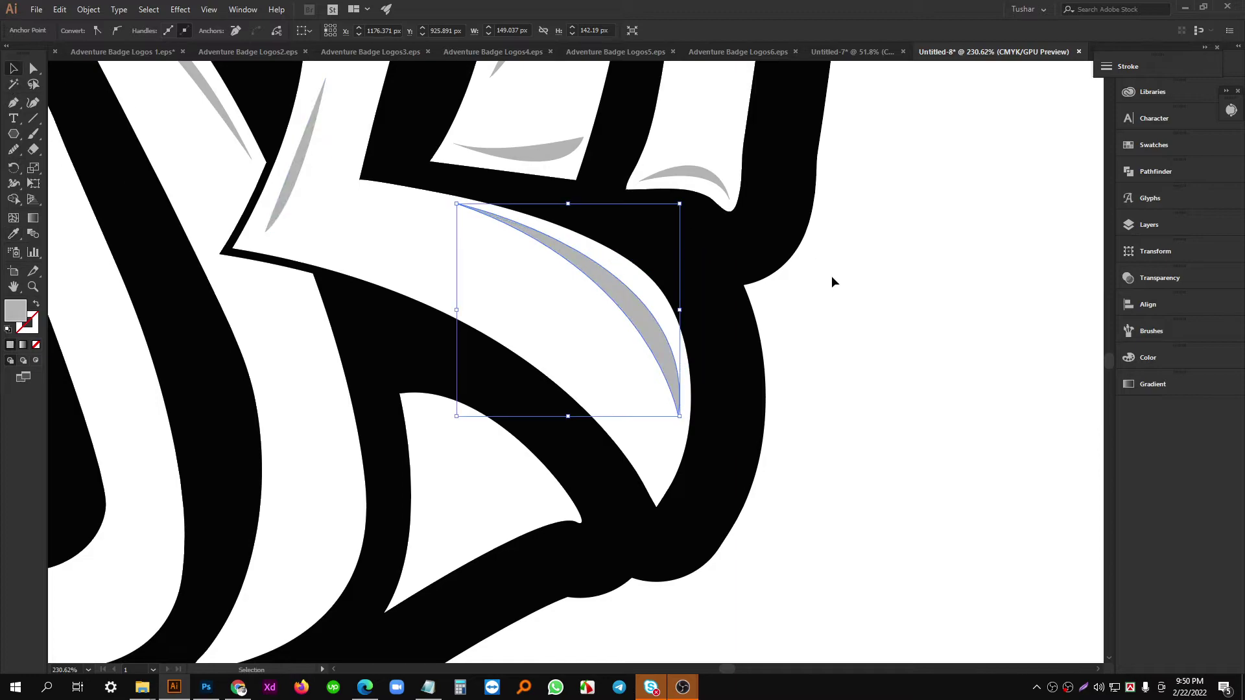
pyautogui.click(831, 275)
# Draw a grey crescent about 24 by 92 px along the left edge of the small triangular white shape below the curved leg.
pyautogui.moveTo(829, 278); pyautogui.dragTo(777, 469)
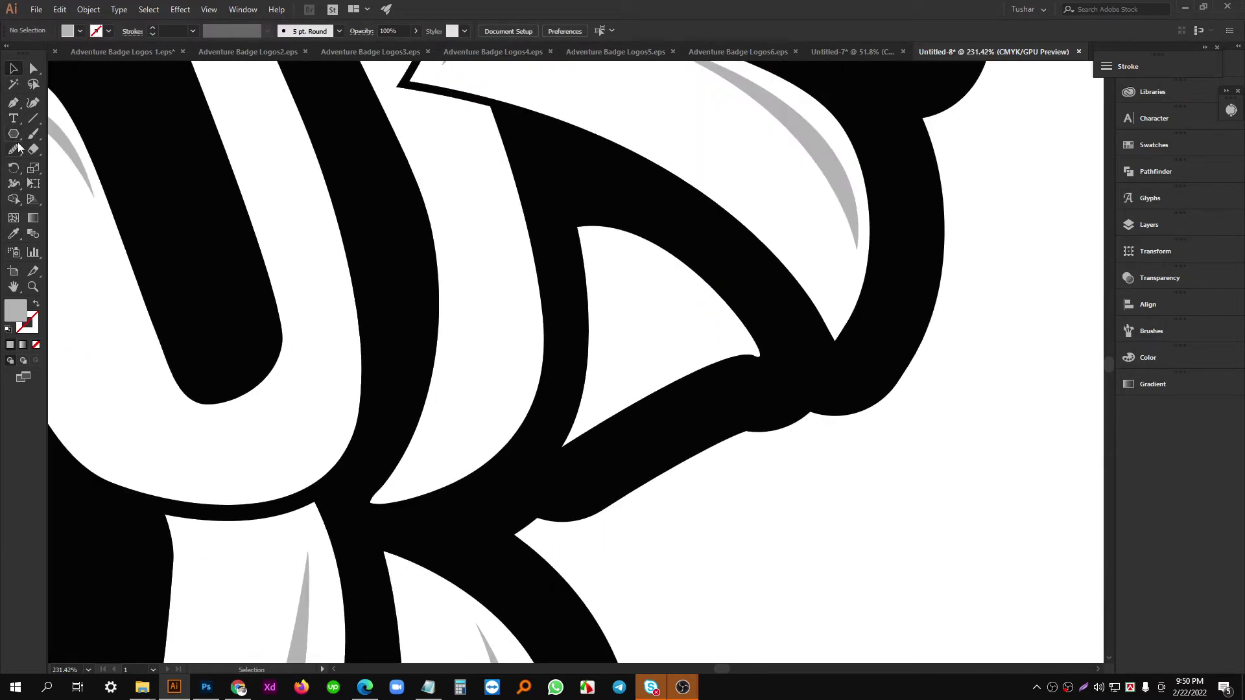
pyautogui.scroll(2, 692, 392)
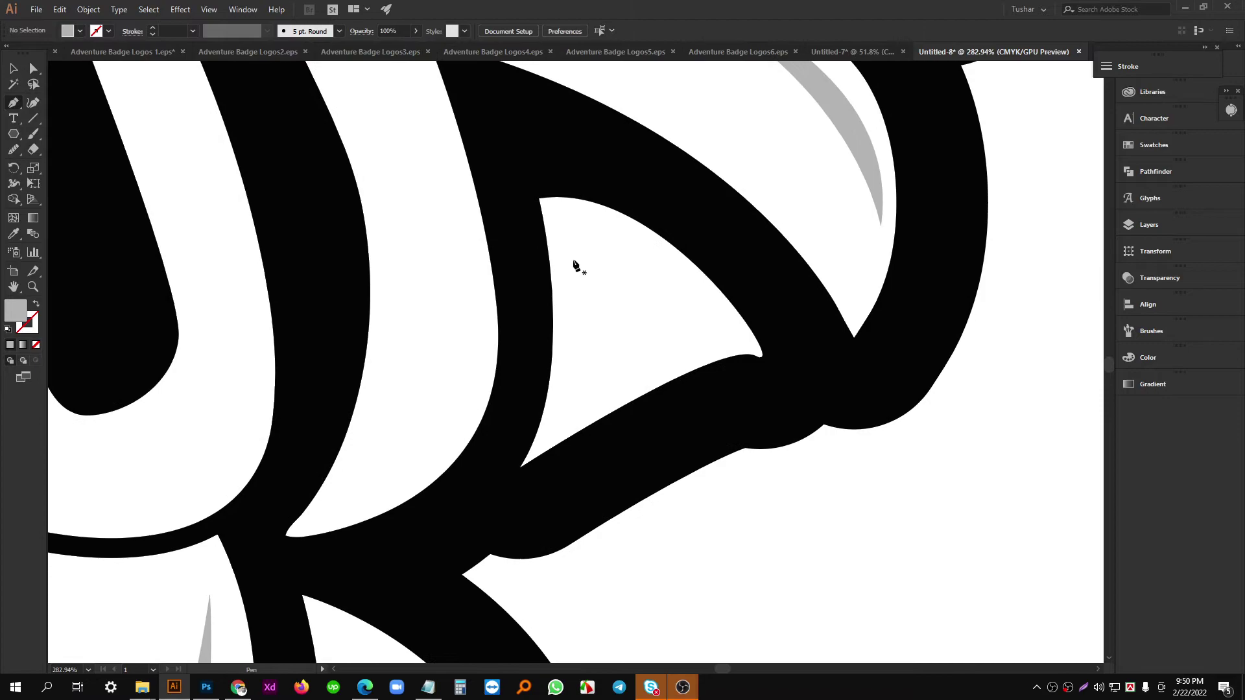
pyautogui.click(580, 262)
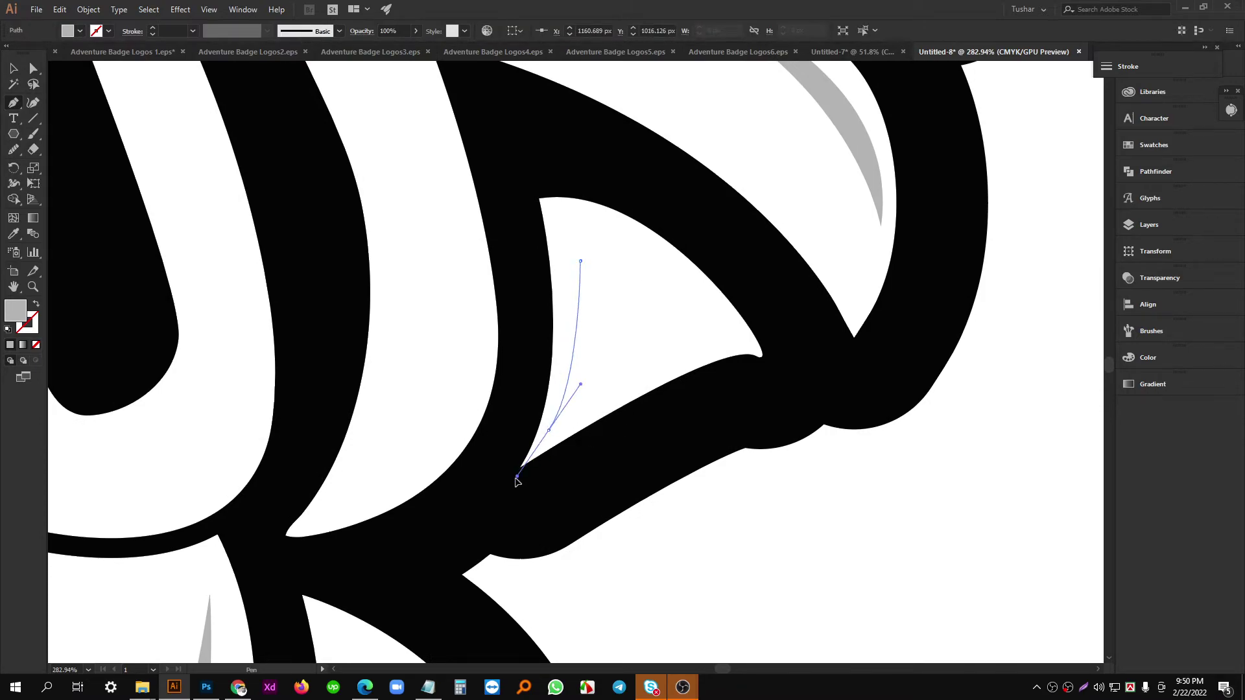
pyautogui.moveTo(517, 477); pyautogui.dragTo(515, 479)
pyautogui.moveTo(552, 435); pyautogui.dragTo(580, 266)
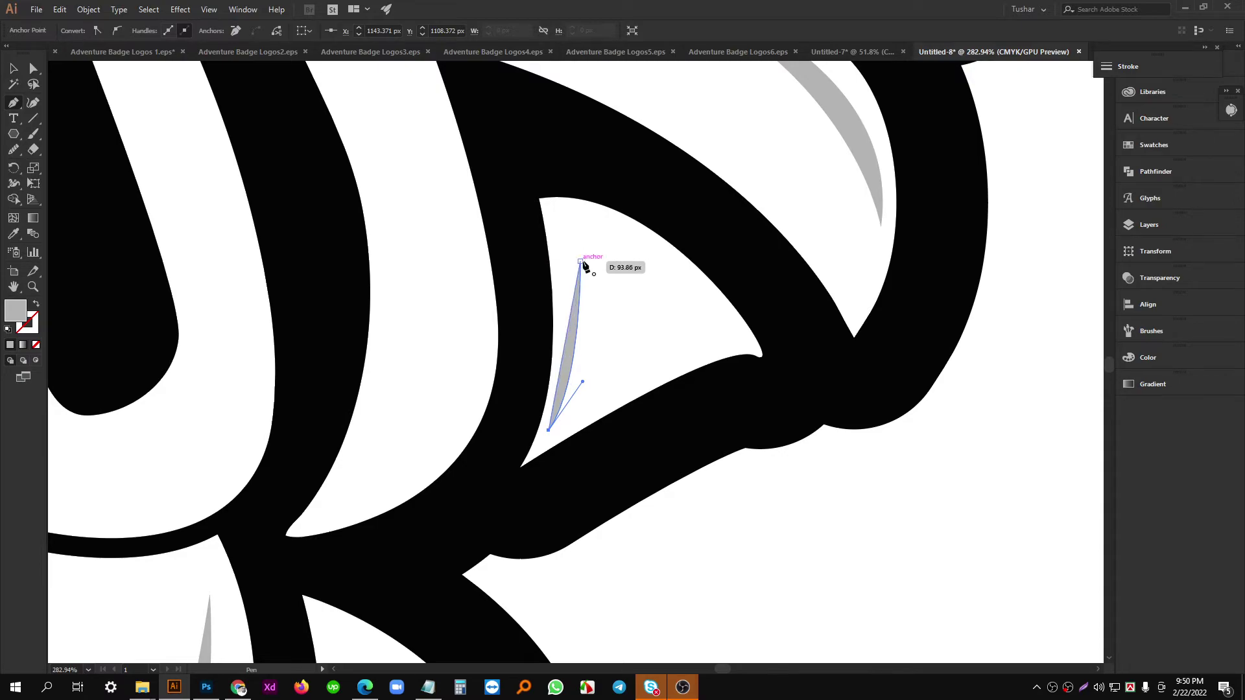
pyautogui.moveTo(541, 140); pyautogui.dragTo(542, 140)
# Draw a grey crescent about 171 px long in the lower part of the white stem beside the U, along its inner edge.
pyautogui.moveTo(675, 250); pyautogui.dragTo(619, 408)
pyautogui.moveTo(653, 397); pyautogui.dragTo(593, 390)
pyautogui.moveTo(464, 380); pyautogui.dragTo(649, 331)
pyautogui.moveTo(649, 330); pyautogui.dragTo(669, 292)
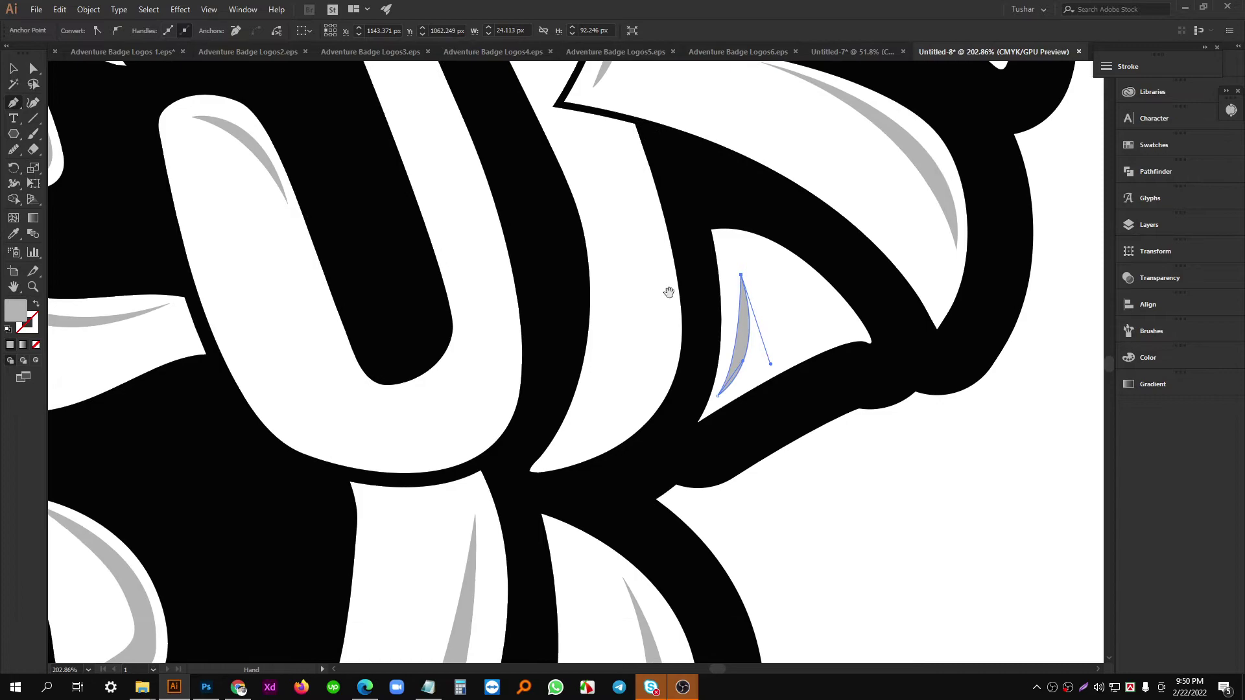
pyautogui.moveTo(593, 219); pyautogui.dragTo(663, 184)
pyautogui.click(663, 184)
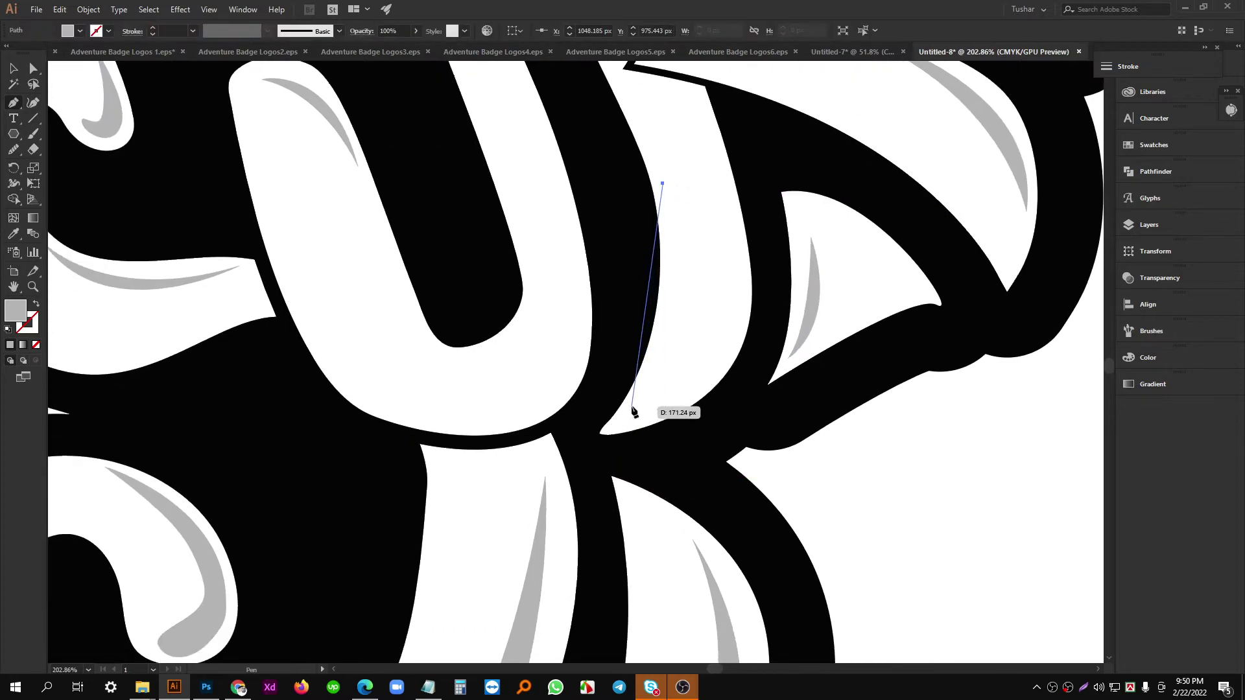
pyautogui.moveTo(632, 407); pyautogui.dragTo(548, 491)
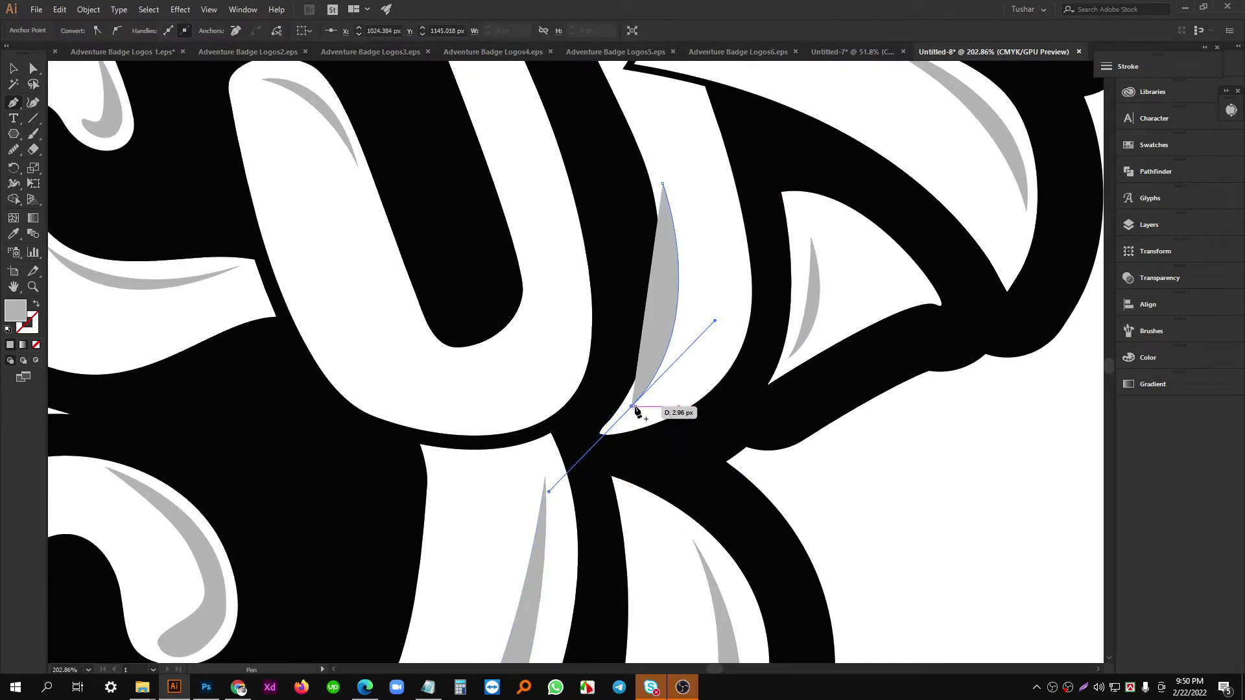
pyautogui.scroll(3, 634, 412)
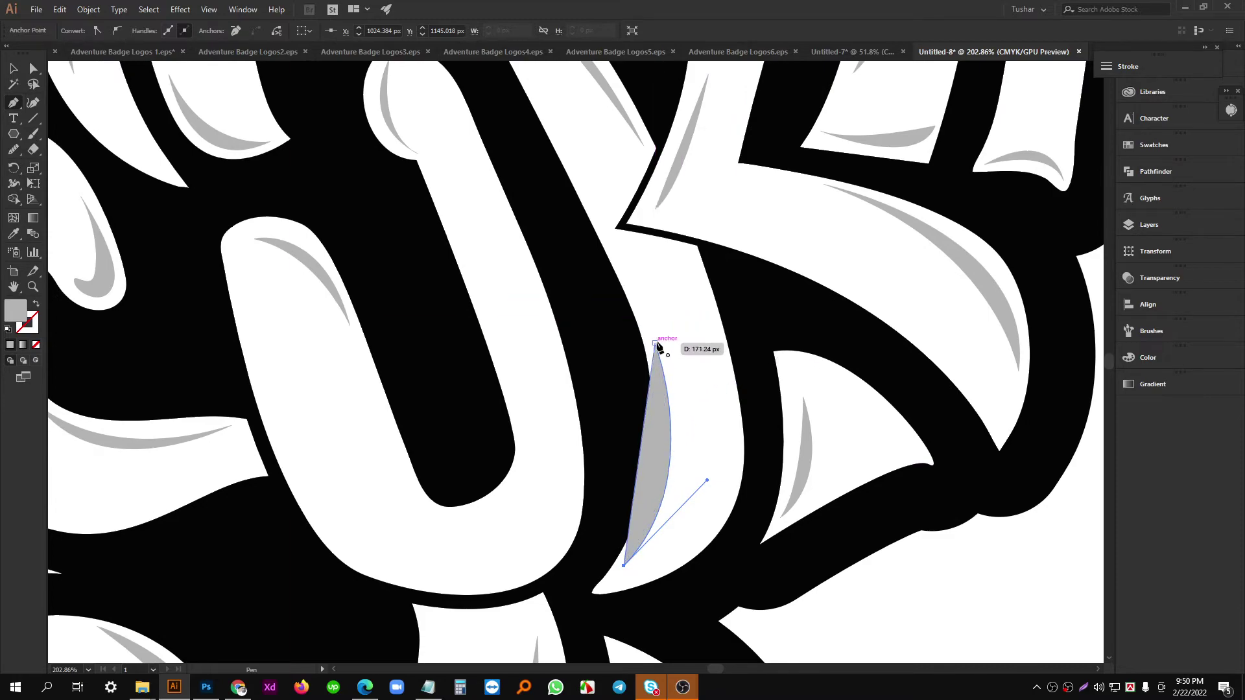
pyautogui.moveTo(579, 191); pyautogui.dragTo(581, 186)
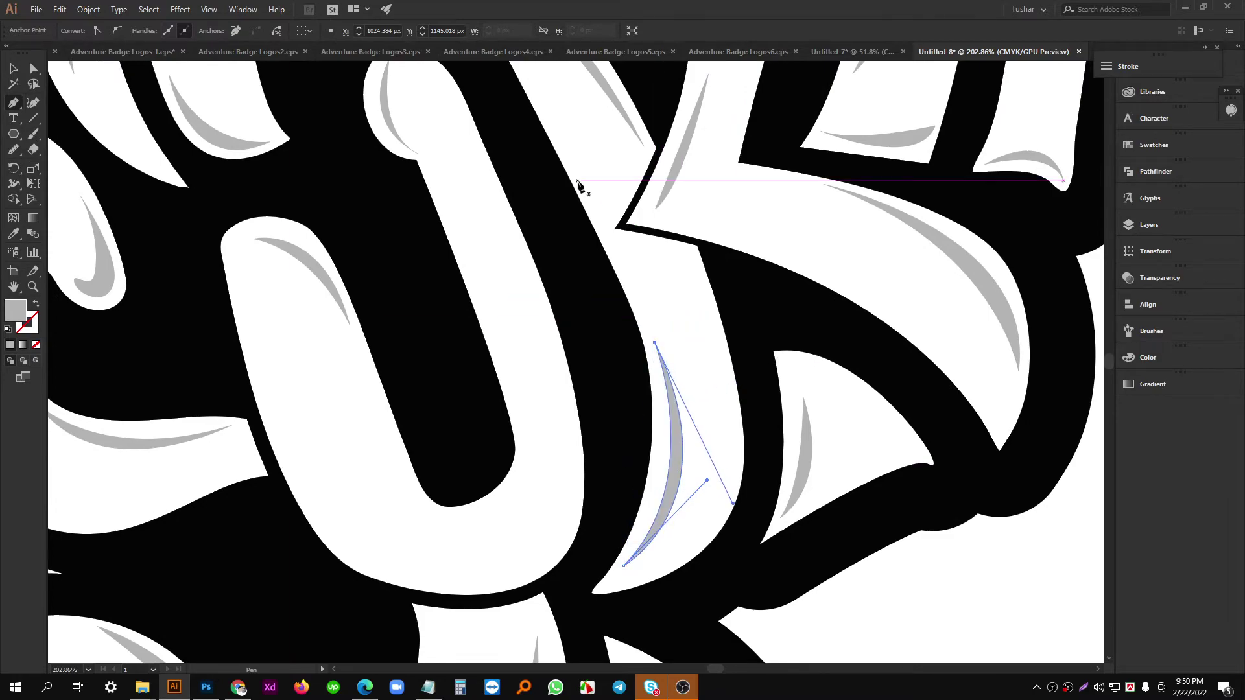
# Draw a grey crescent about 166 by 53 px in the rounded bottom of the letter U, following its lower edge.
pyautogui.moveTo(775, 337); pyautogui.dragTo(684, 363)
pyautogui.moveTo(752, 487); pyautogui.dragTo(697, 382)
pyautogui.moveTo(464, 408); pyautogui.dragTo(566, 459)
pyautogui.click(356, 368)
pyautogui.moveTo(616, 421); pyautogui.dragTo(569, 456)
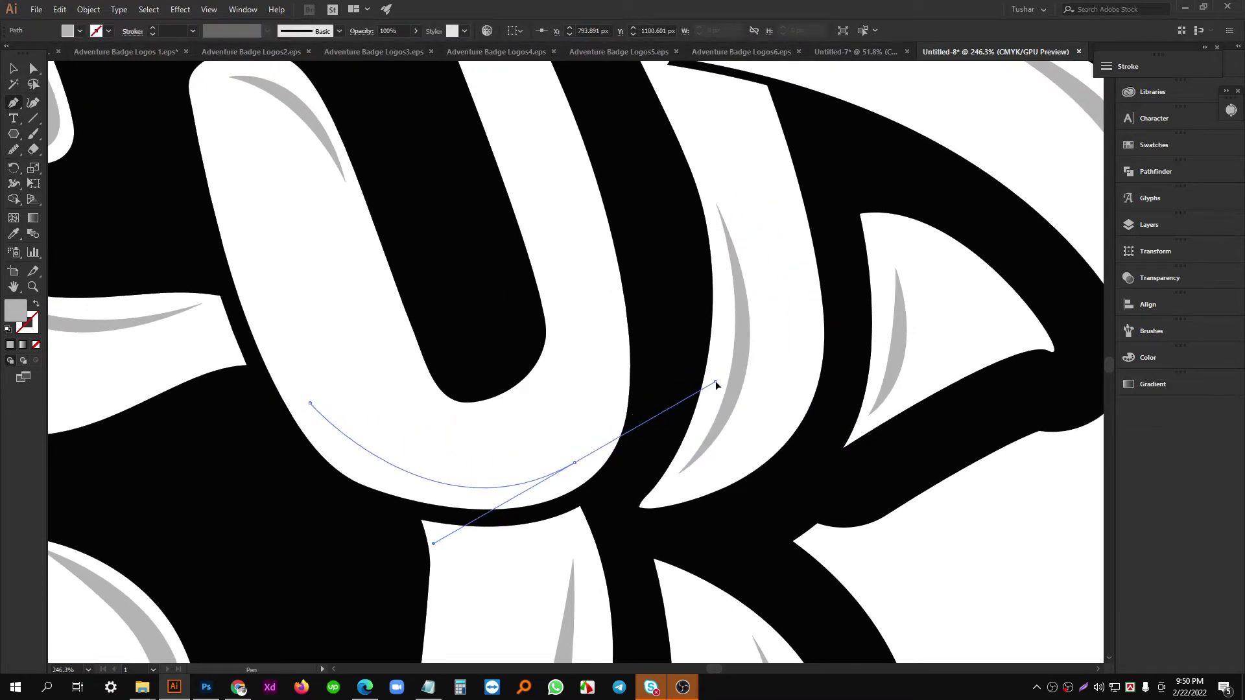
pyautogui.moveTo(715, 382); pyautogui.dragTo(715, 381)
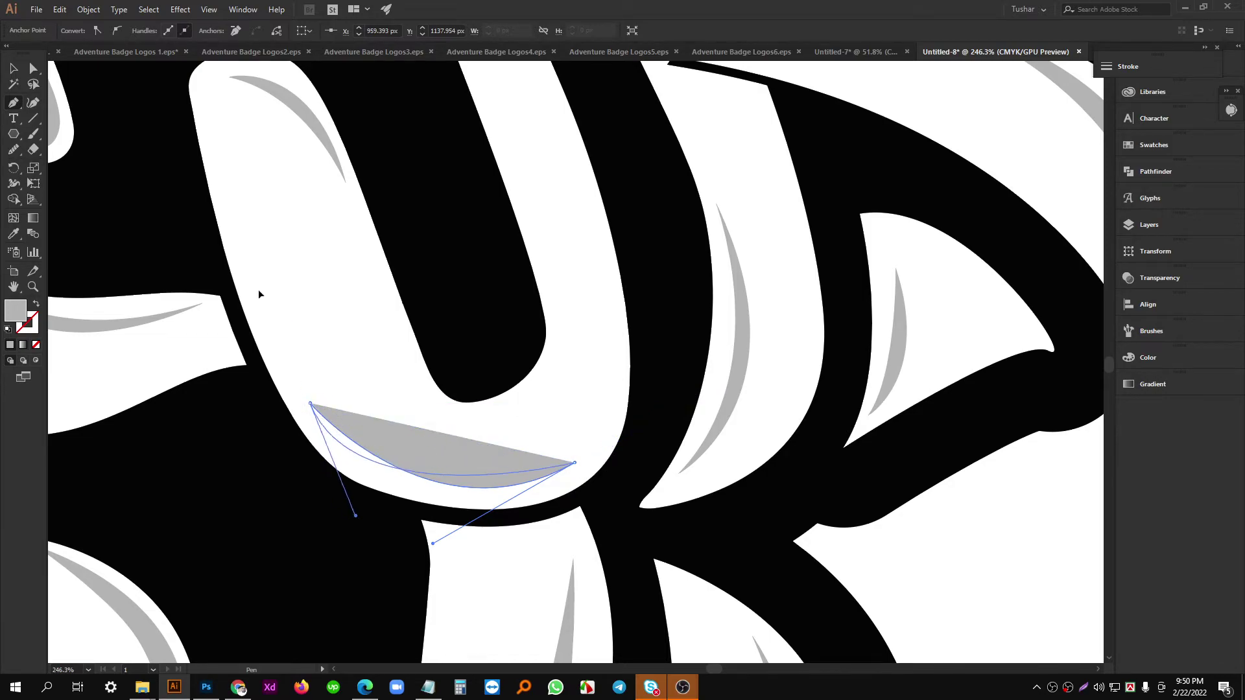
pyautogui.moveTo(259, 291); pyautogui.dragTo(135, 291)
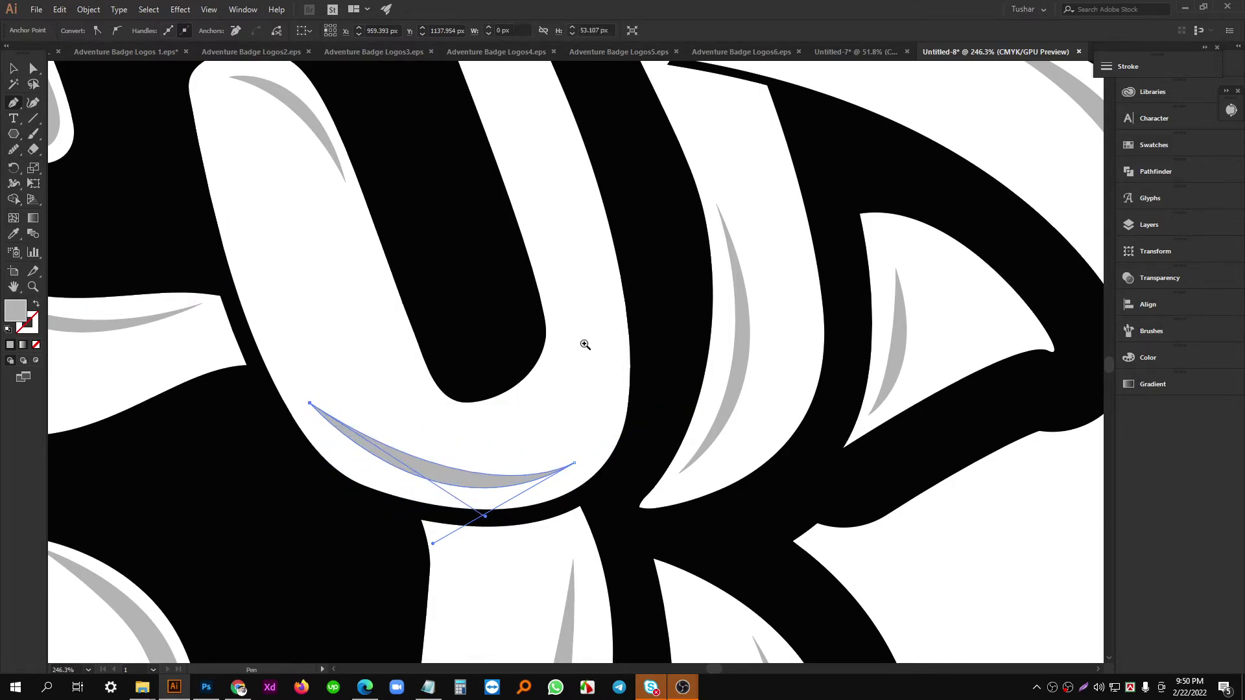
# Inspect the whole lettering for white areas that still need grey shading.
pyautogui.moveTo(586, 344); pyautogui.dragTo(551, 395)
pyautogui.moveTo(553, 410); pyautogui.dragTo(519, 508)
pyautogui.moveTo(516, 347); pyautogui.dragTo(585, 371)
pyautogui.moveTo(589, 373); pyautogui.dragTo(592, 404)
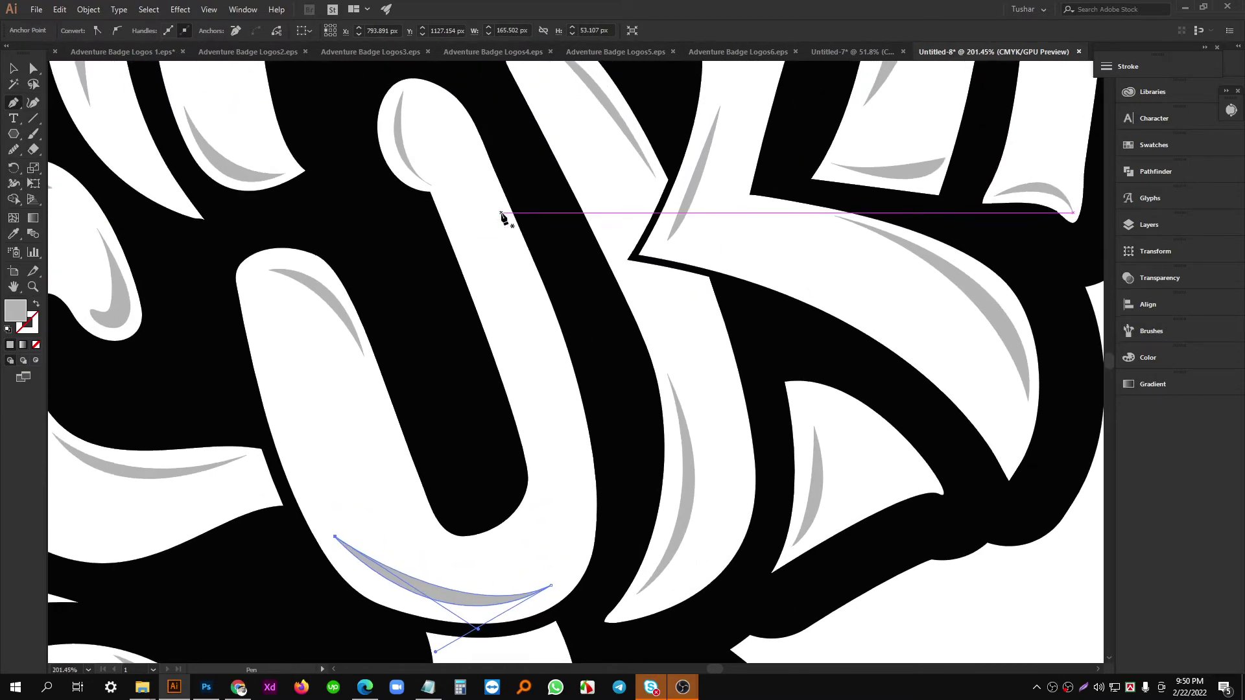
pyautogui.scroll(-2, 568, 315)
pyautogui.scroll(-3, 567, 315)
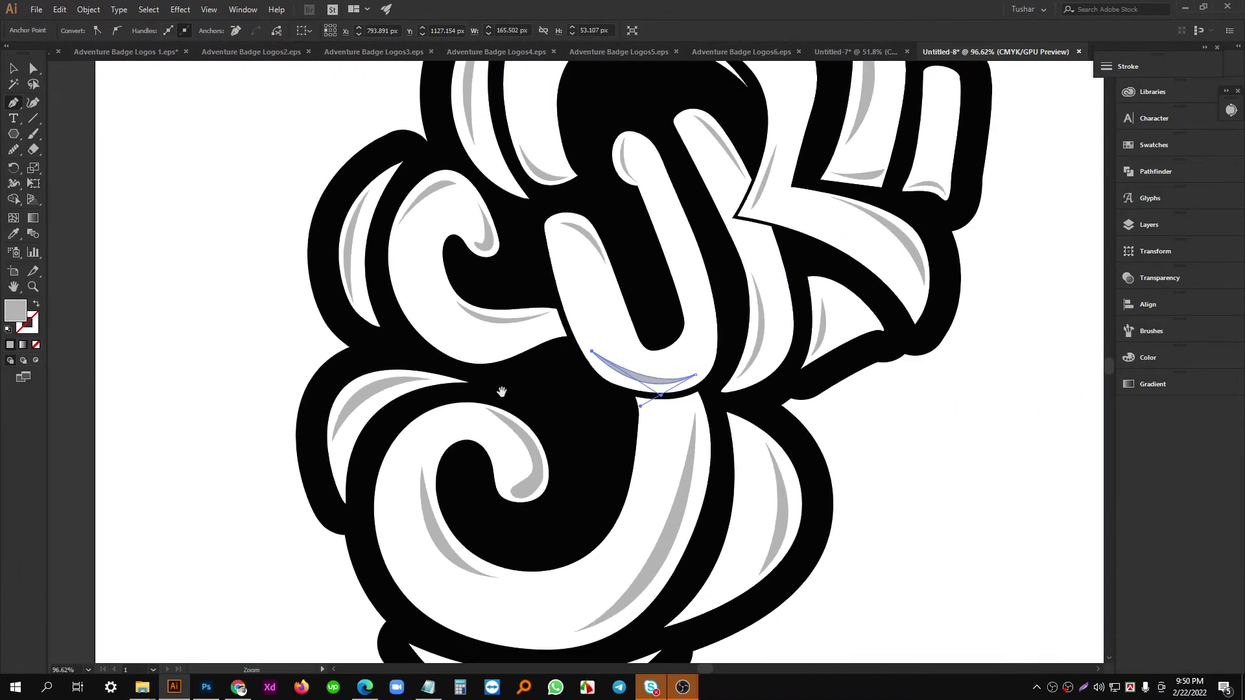
pyautogui.scroll(2, 403, 355)
pyautogui.scroll(3, 606, 365)
pyautogui.scroll(-5, 607, 365)
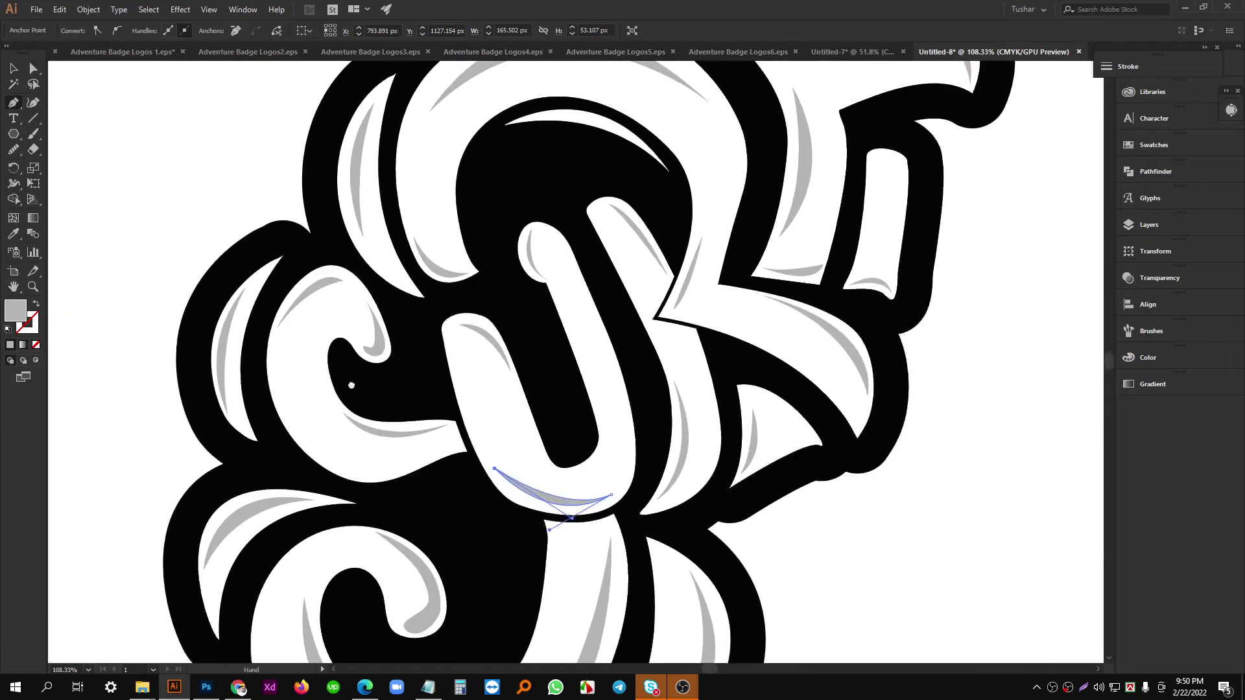
pyautogui.scroll(5, 666, 260)
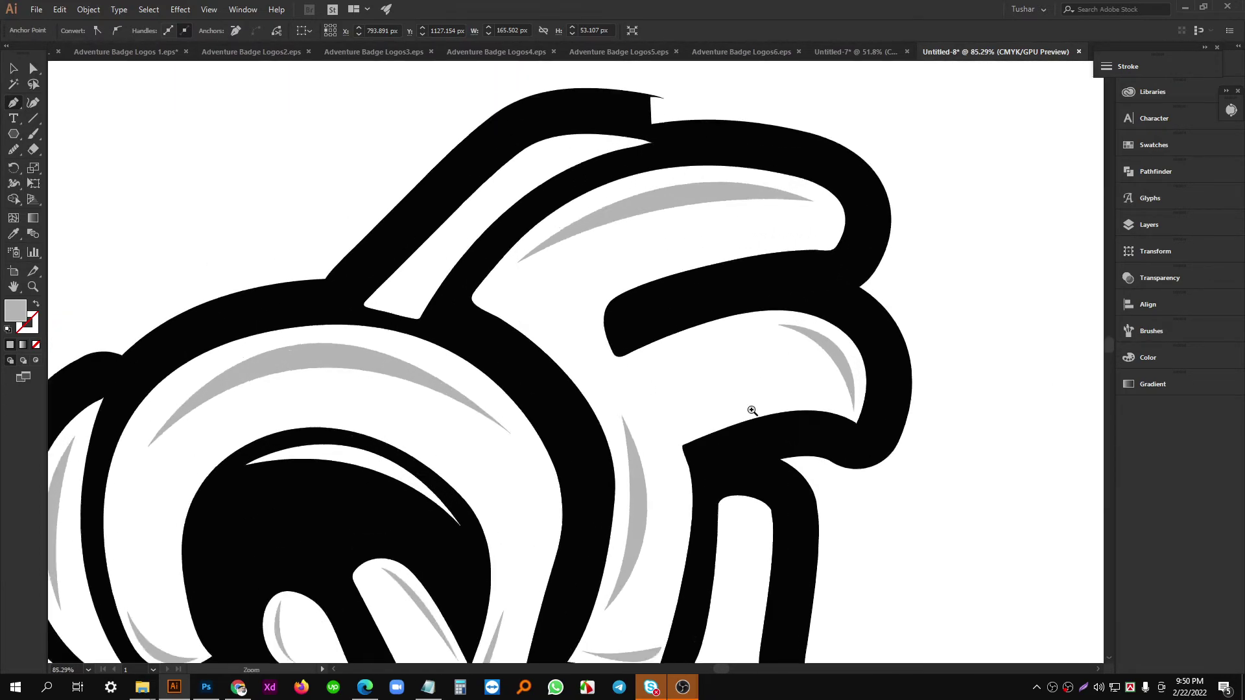
# Draw a slim grey sliver along the right edge of the narrow upright white side shape beside the F's stem.
pyautogui.scroll(1, 681, 259)
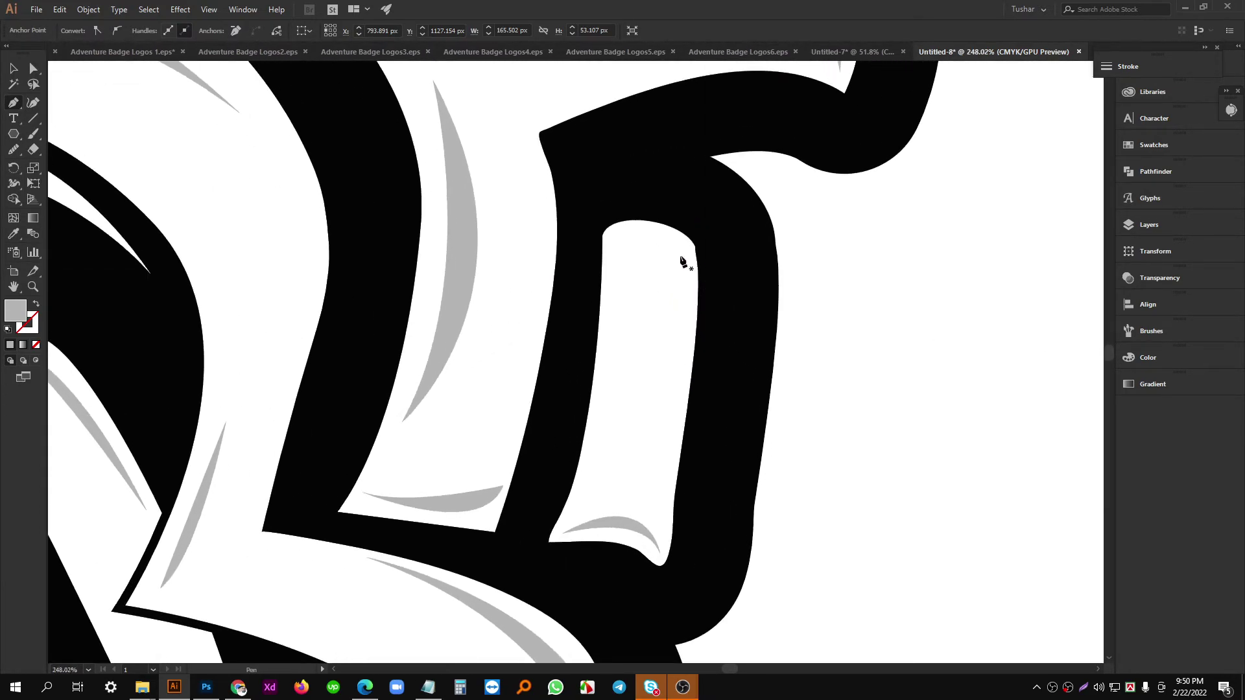
pyautogui.click(675, 254)
pyautogui.moveTo(657, 442); pyautogui.dragTo(651, 468)
pyautogui.moveTo(624, 526); pyautogui.dragTo(660, 453)
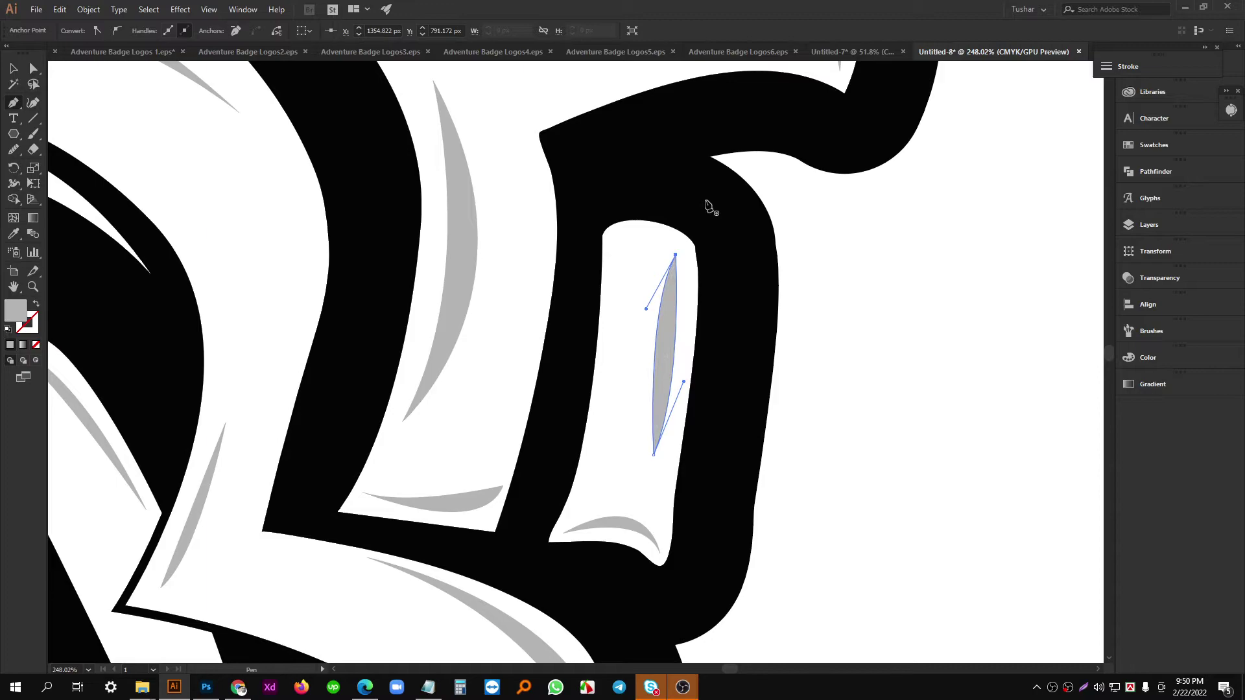
pyautogui.click(806, 336)
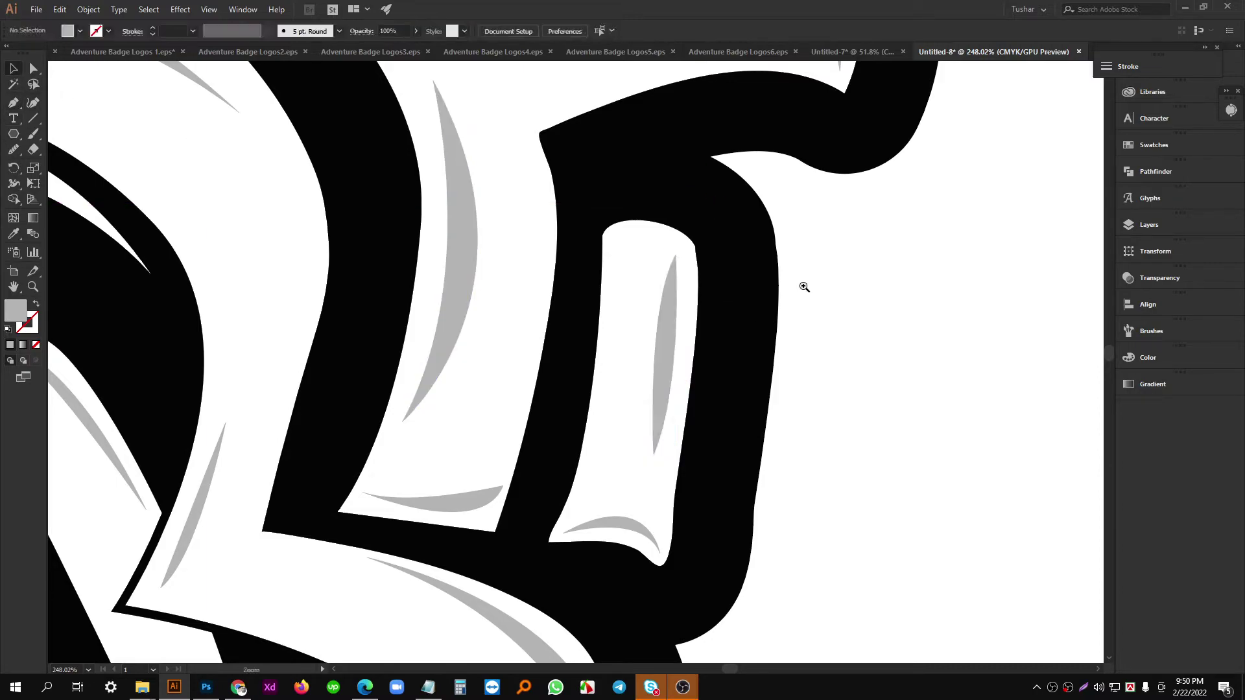
# Examine the upper part of the lettering and the outline around the F's top arm for unshaded white areas.
pyautogui.moveTo(555, 353); pyautogui.dragTo(550, 453)
pyautogui.moveTo(733, 461); pyautogui.dragTo(521, 466)
pyautogui.moveTo(546, 414); pyautogui.dragTo(870, 324)
pyautogui.press('v')
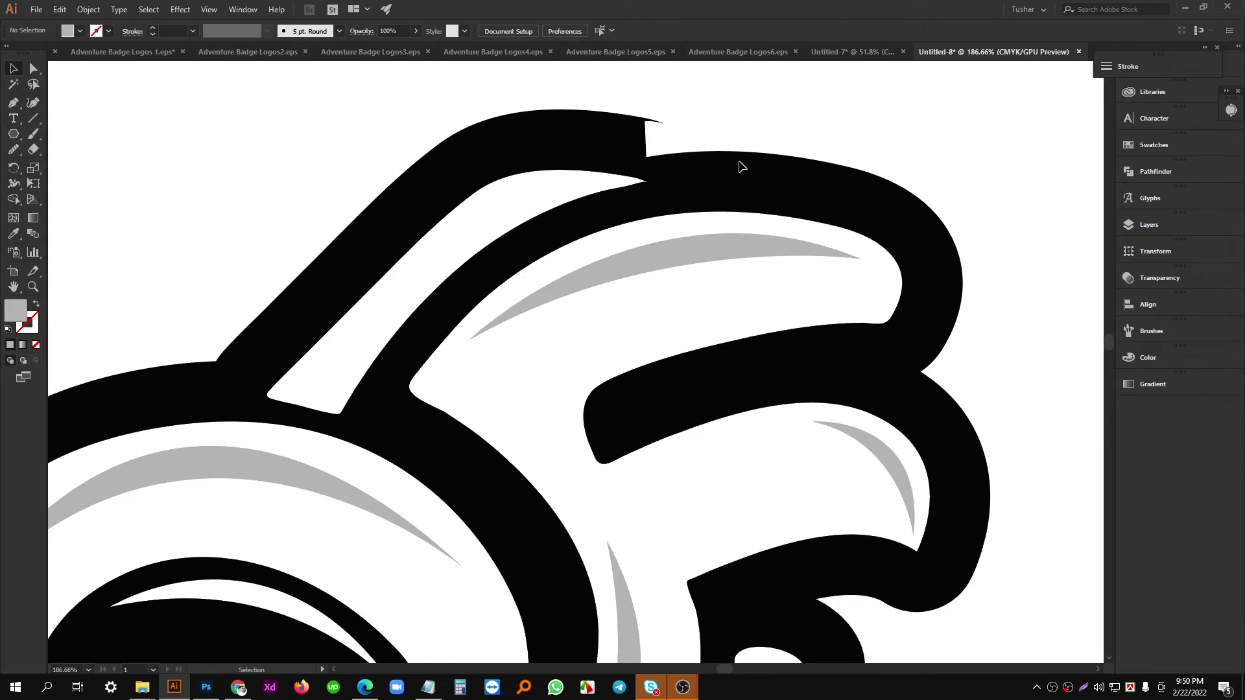
pyautogui.moveTo(711, 160); pyautogui.dragTo(752, 192)
pyautogui.moveTo(752, 192); pyautogui.dragTo(746, 307)
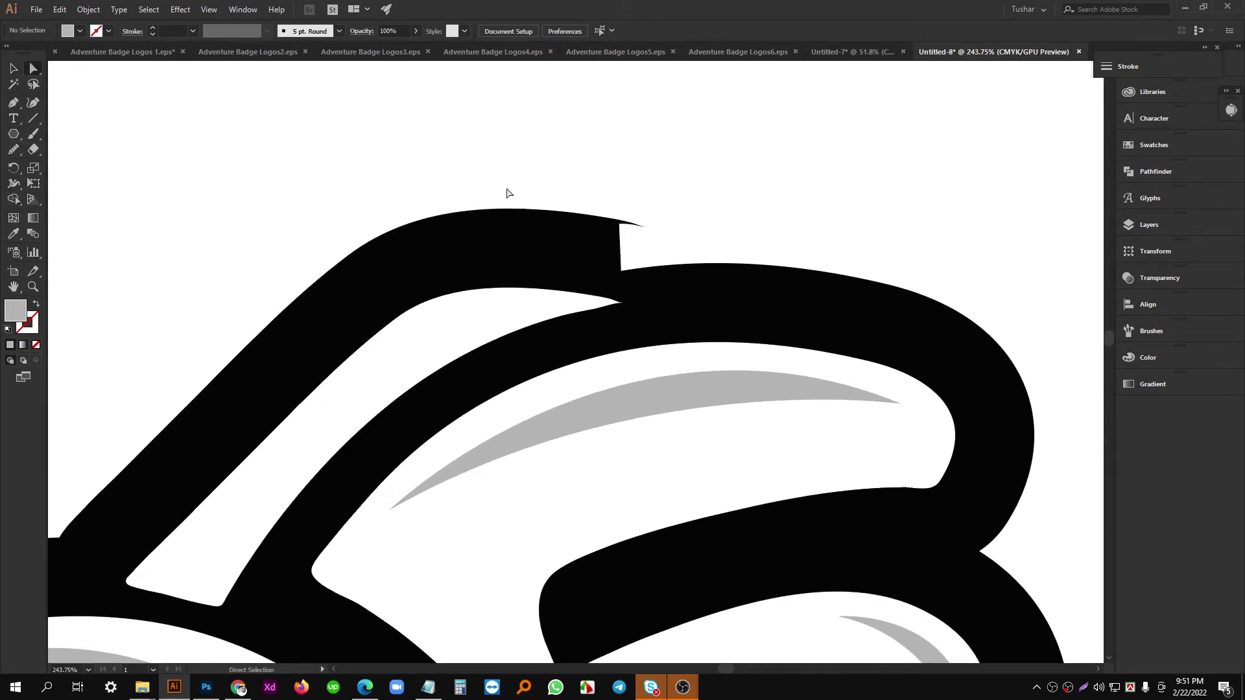
pyautogui.scroll(-5, 425, 256)
pyautogui.scroll(2, 678, 251)
pyautogui.moveTo(511, 311); pyautogui.dragTo(565, 356)
pyautogui.scroll(1, 619, 273)
# Draw a slim grey sliver about 161 by 152 px along the slanted white side shape beside the F's top arm.
pyautogui.moveTo(619, 273); pyautogui.dragTo(697, 223)
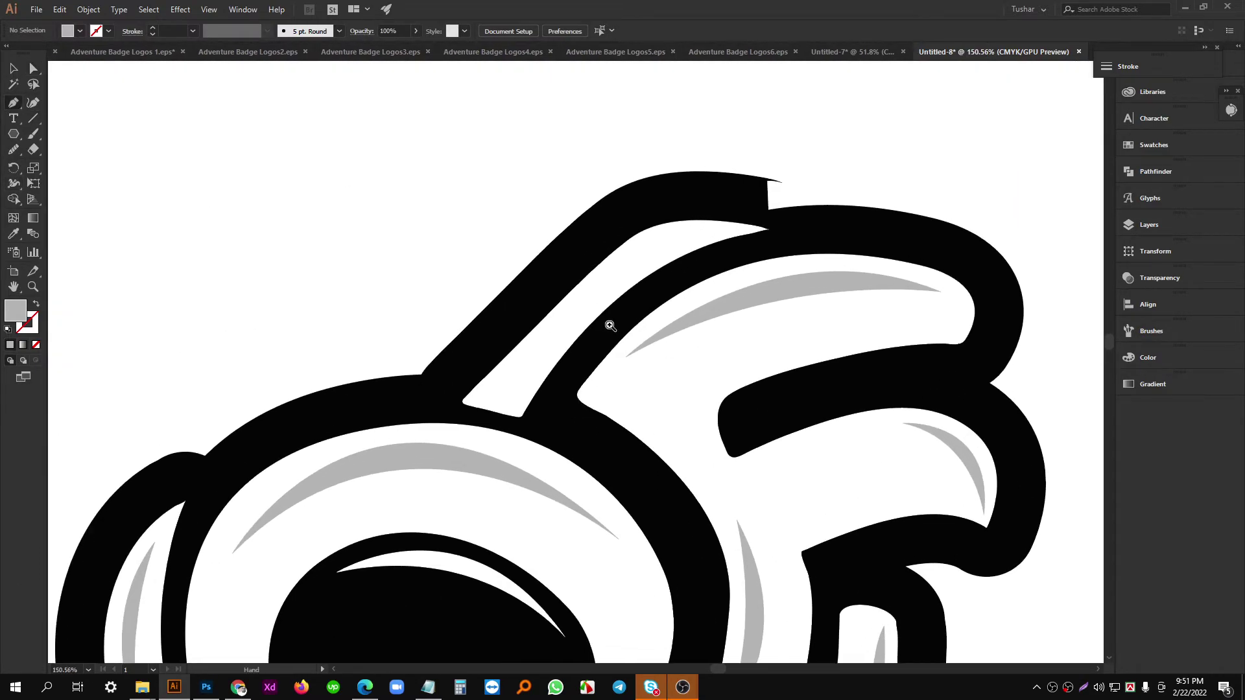
pyautogui.scroll(3, 691, 389)
pyautogui.scroll(2, 438, 426)
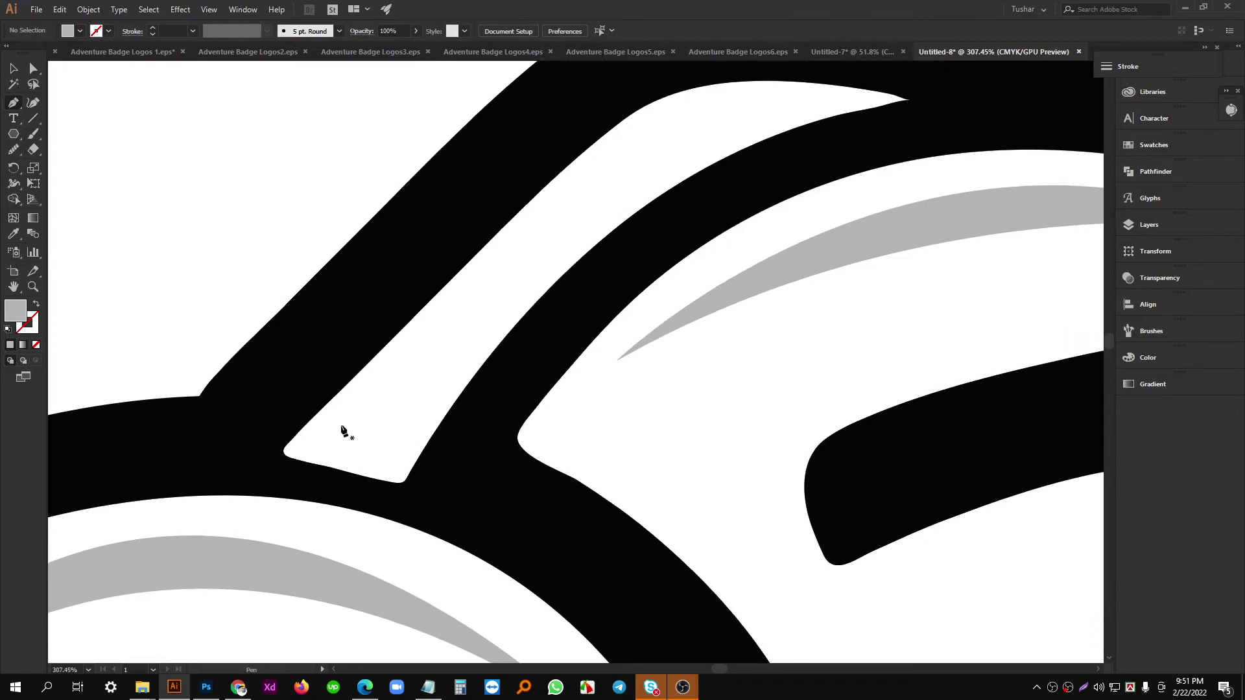
pyautogui.moveTo(342, 426); pyautogui.dragTo(347, 421)
pyautogui.moveTo(582, 240); pyautogui.dragTo(514, 338)
pyautogui.moveTo(592, 221); pyautogui.dragTo(665, 187)
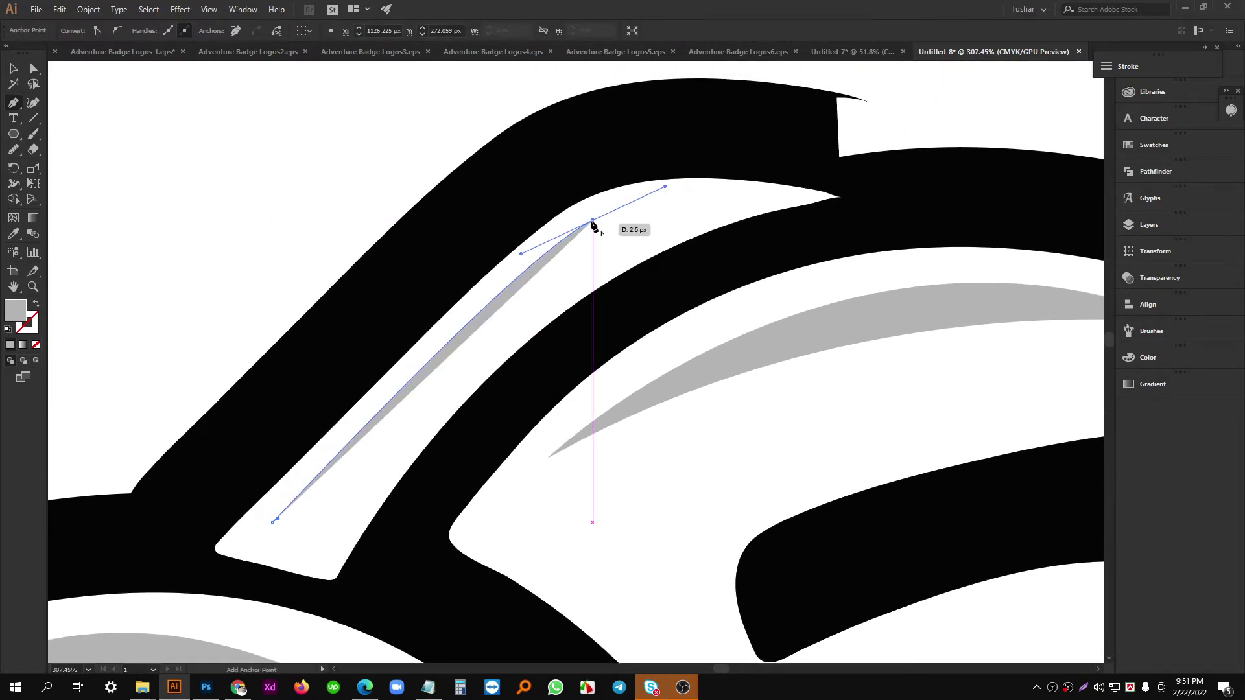
pyautogui.moveTo(275, 520); pyautogui.dragTo(167, 578)
pyautogui.scroll(-5, 536, 337)
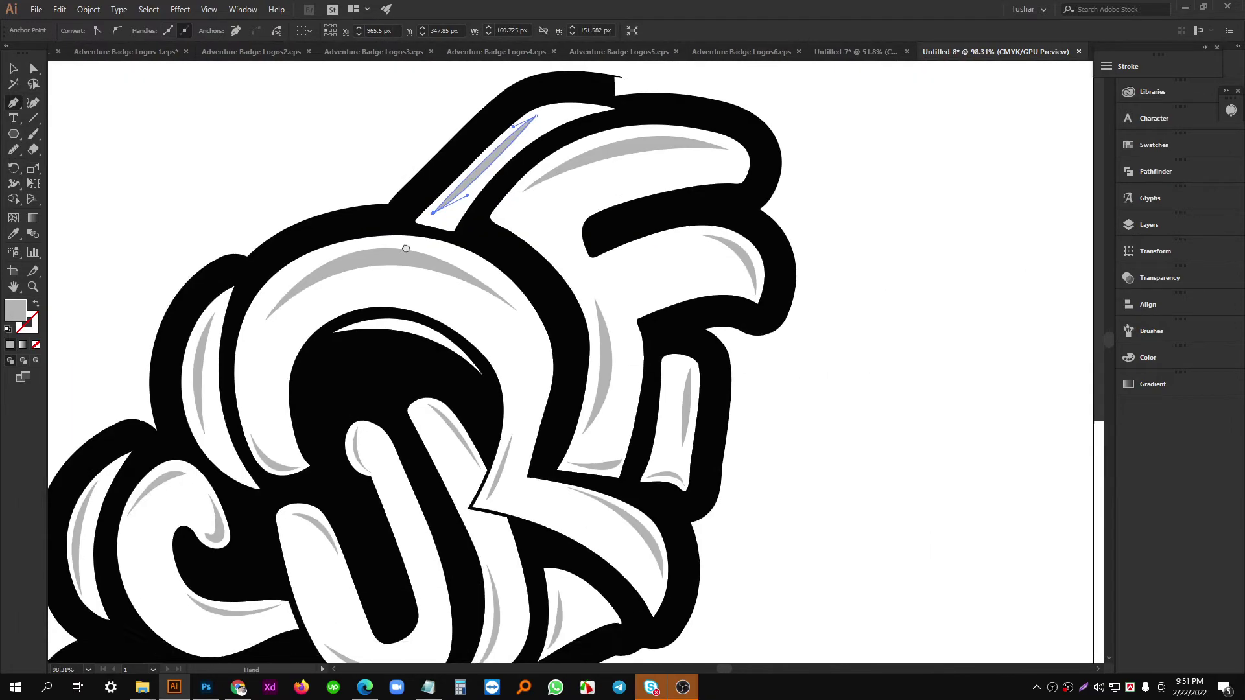
# Replace the long grey crescent in the F's top arm with a leaf-shaped one about 206 by 47 px.
pyautogui.scroll(1, 600, 317)
pyautogui.moveTo(600, 318); pyautogui.dragTo(445, 435)
pyautogui.scroll(2, 583, 315)
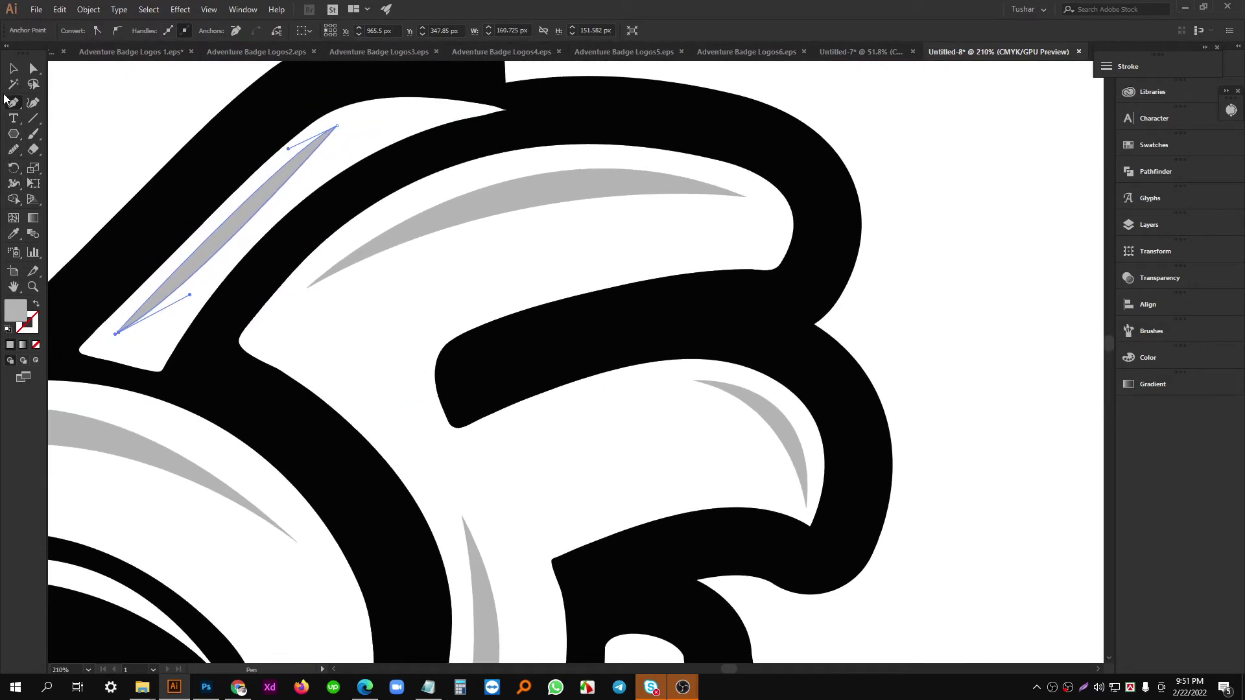
pyautogui.click(14, 68)
pyautogui.click(602, 188)
pyautogui.press('Delete')
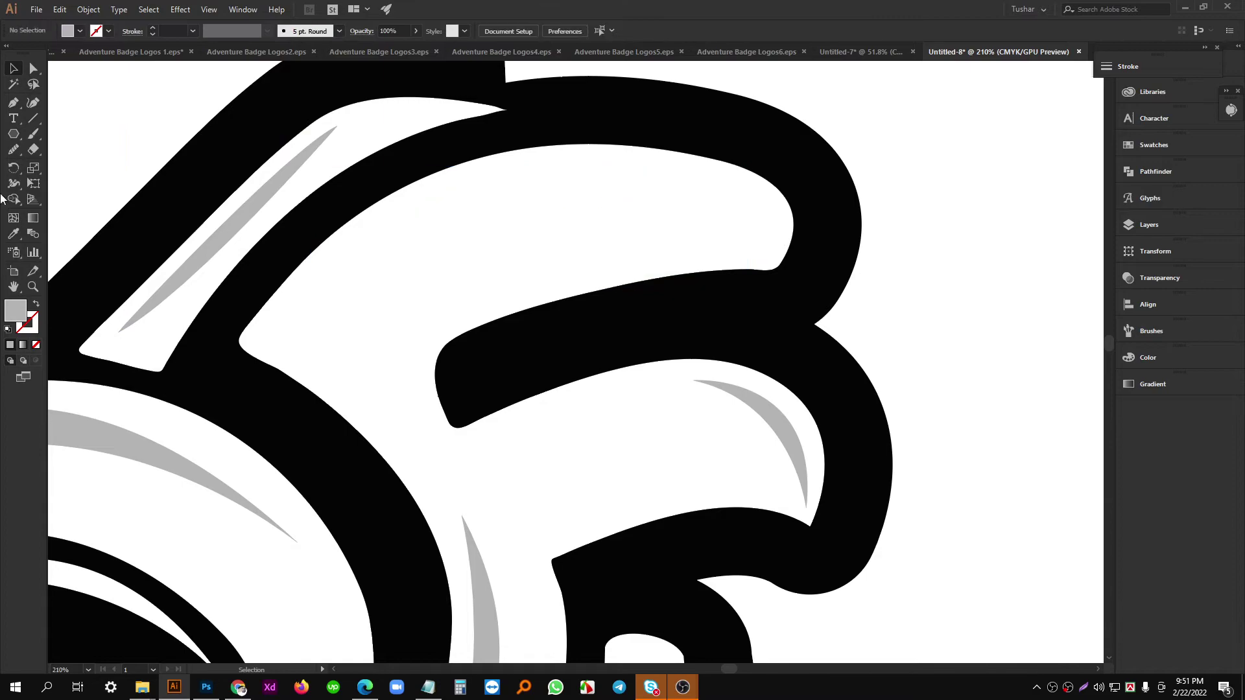
pyautogui.click(377, 216)
pyautogui.moveTo(657, 171); pyautogui.dragTo(737, 203)
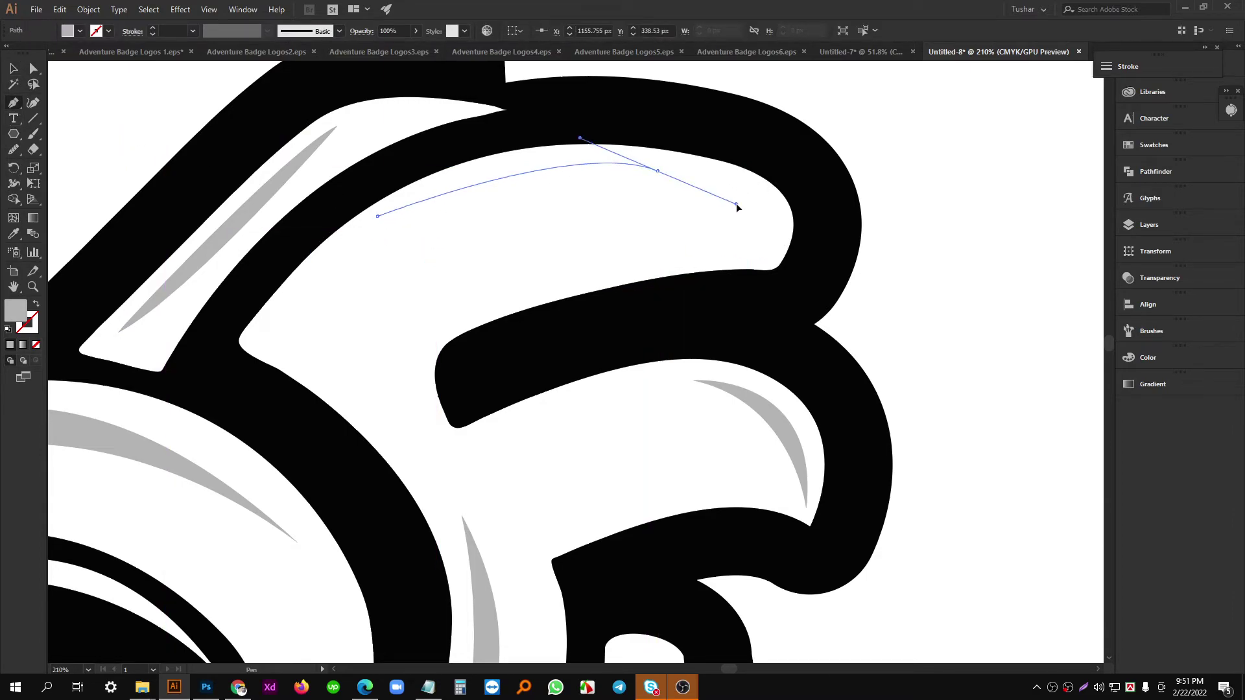
pyautogui.click(658, 171)
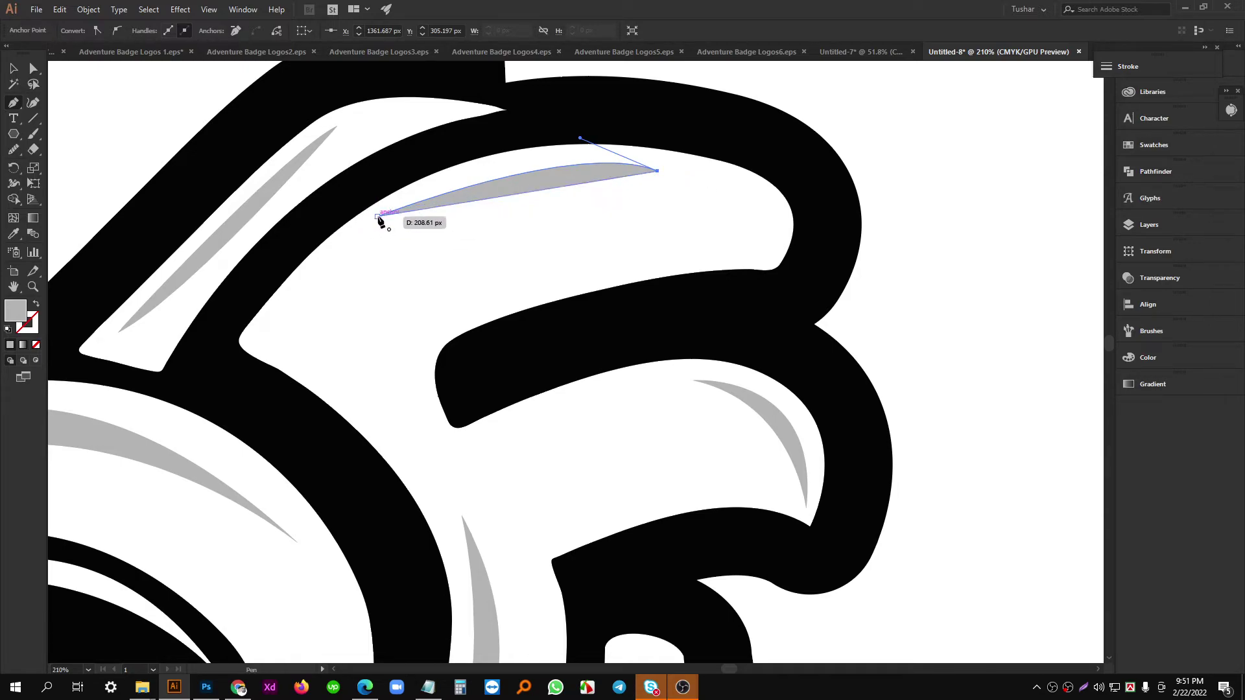
pyautogui.moveTo(296, 178); pyautogui.dragTo(291, 177)
# Draw a small grey leaf shape about 105 by 32 px at the inner end of the F's lower arm, under its black gap.
pyautogui.scroll(-4, 458, 241)
pyautogui.scroll(2, 519, 256)
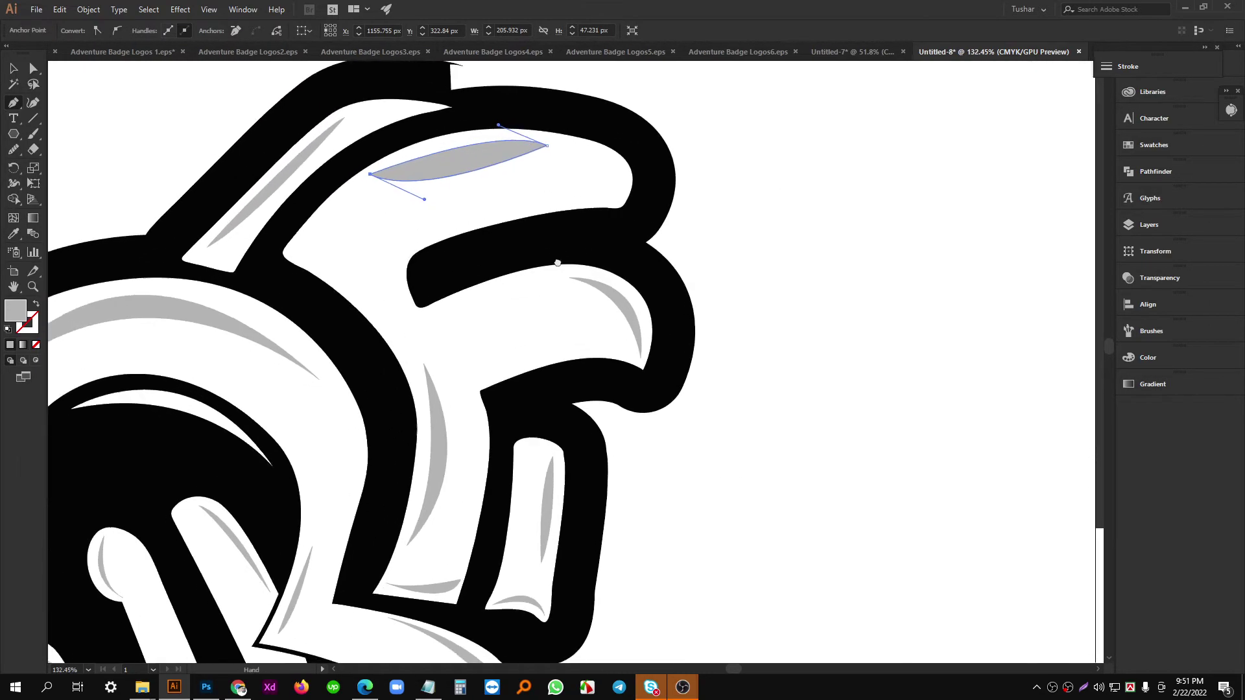
pyautogui.moveTo(556, 264); pyautogui.dragTo(589, 252)
pyautogui.scroll(1, 541, 319)
pyautogui.moveTo(541, 320); pyautogui.dragTo(587, 354)
pyautogui.moveTo(363, 259); pyautogui.dragTo(467, 298)
pyautogui.moveTo(642, 348); pyautogui.dragTo(603, 392)
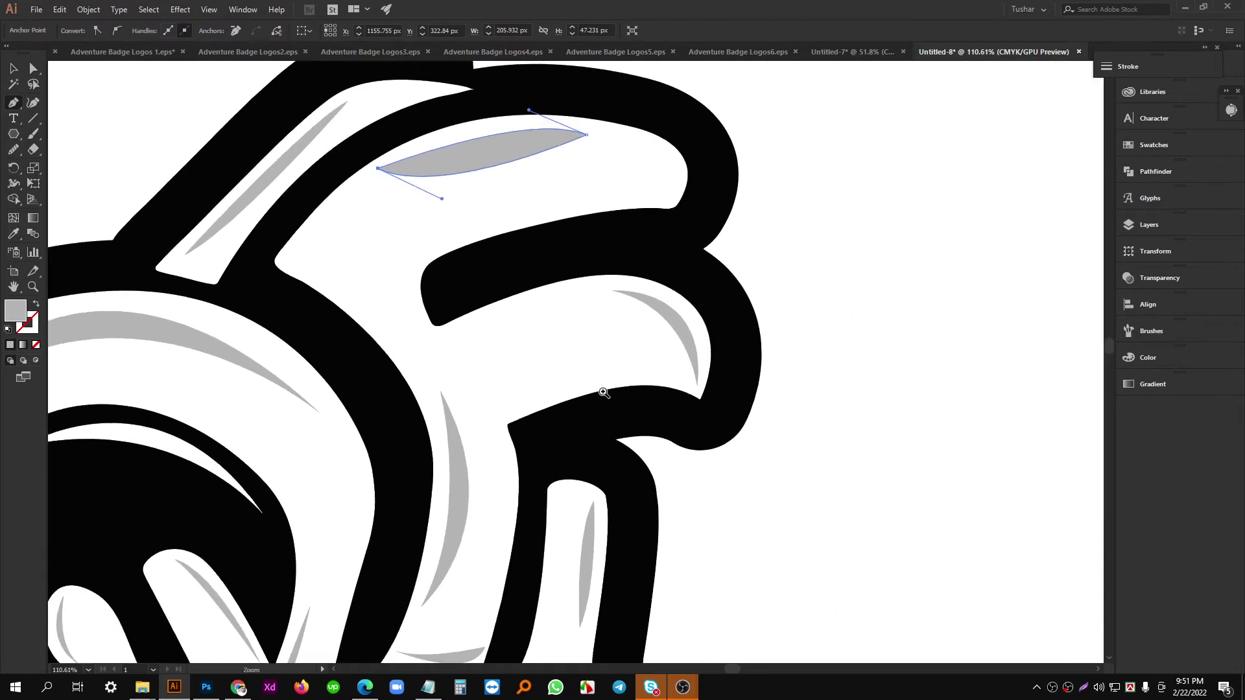
pyautogui.click(446, 341)
pyautogui.moveTo(559, 309); pyautogui.dragTo(611, 317)
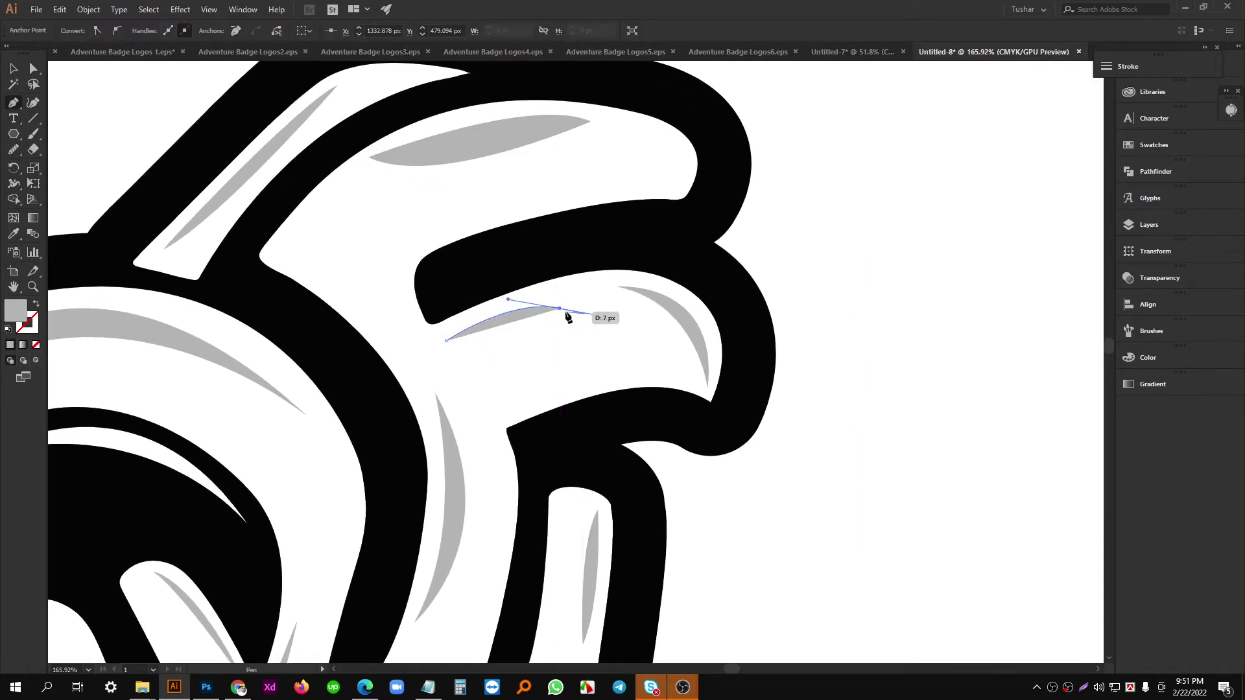
pyautogui.click(559, 309)
pyautogui.moveTo(446, 340); pyautogui.dragTo(396, 333)
pyautogui.moveTo(536, 339); pyautogui.dragTo(458, 349)
pyautogui.moveTo(458, 350); pyautogui.dragTo(297, 309)
pyautogui.moveTo(349, 341); pyautogui.dragTo(651, 354)
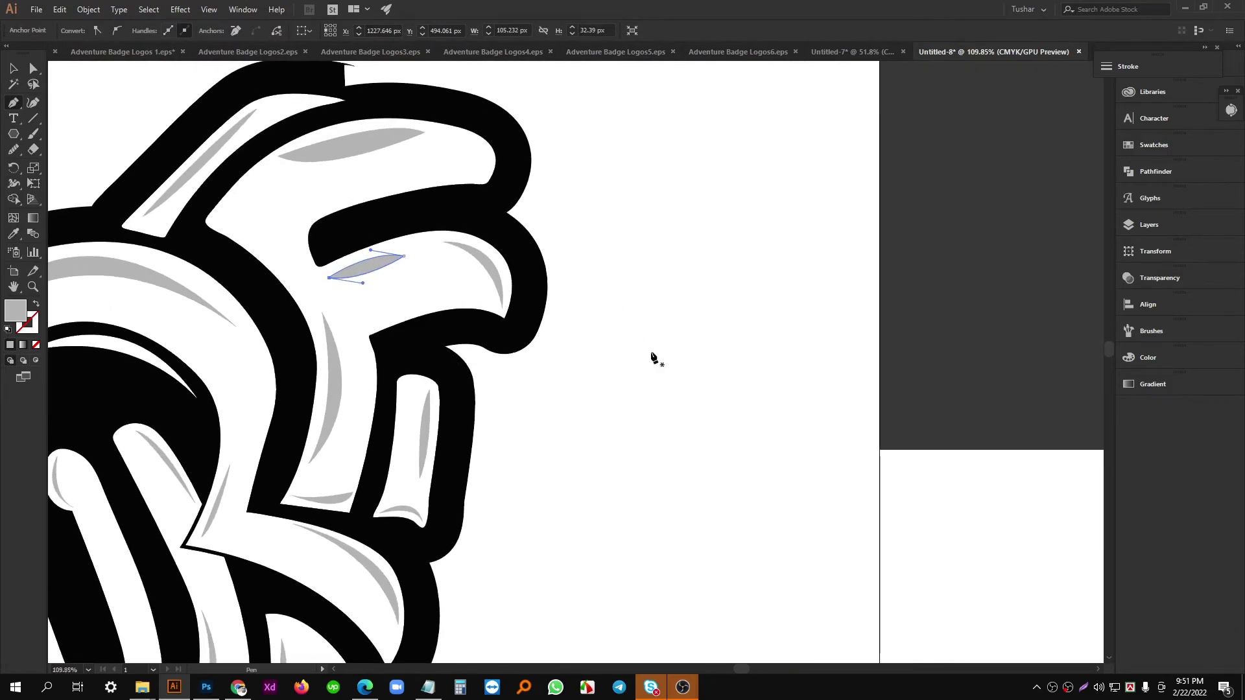
pyautogui.click(14, 70)
pyautogui.click(658, 260)
# Draw an open S-curve about 154 by 41 px in the black just below the C's lower edge, with grey stroke and no fill.
pyautogui.moveTo(669, 255); pyautogui.dragTo(588, 273)
pyautogui.moveTo(588, 273); pyautogui.dragTo(769, 198)
pyautogui.scroll(-1, 727, 340)
pyautogui.scroll(4, 490, 407)
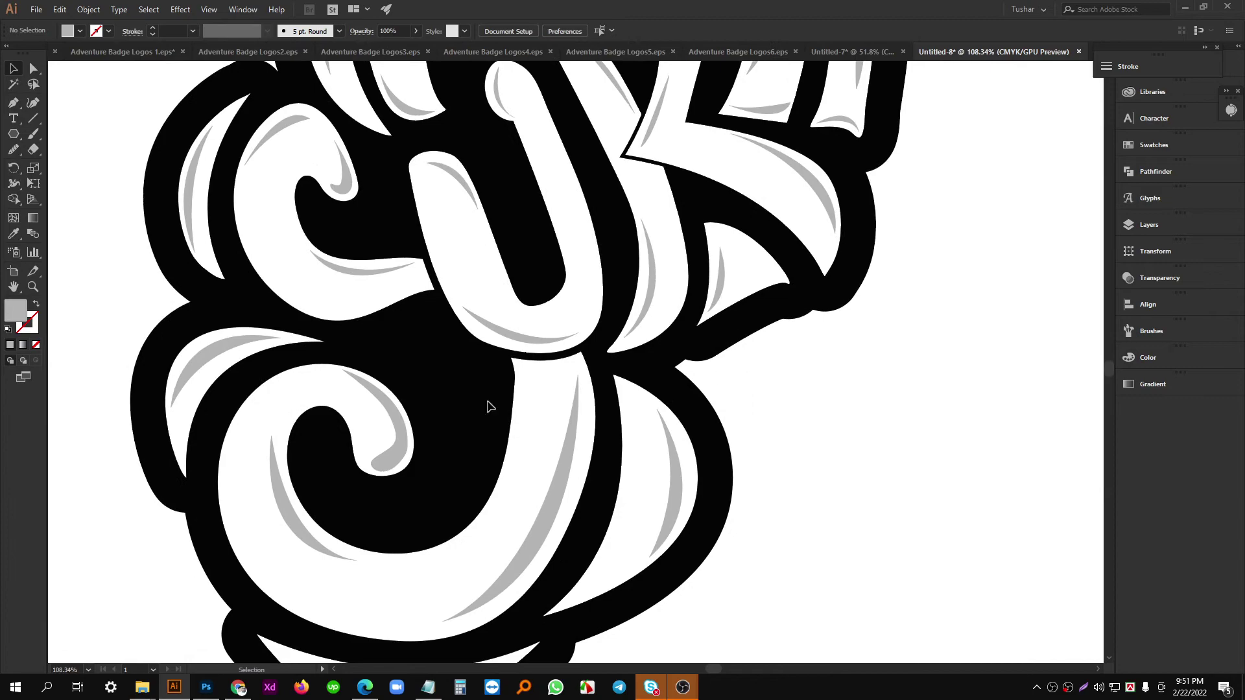
pyautogui.moveTo(452, 354); pyautogui.dragTo(548, 334)
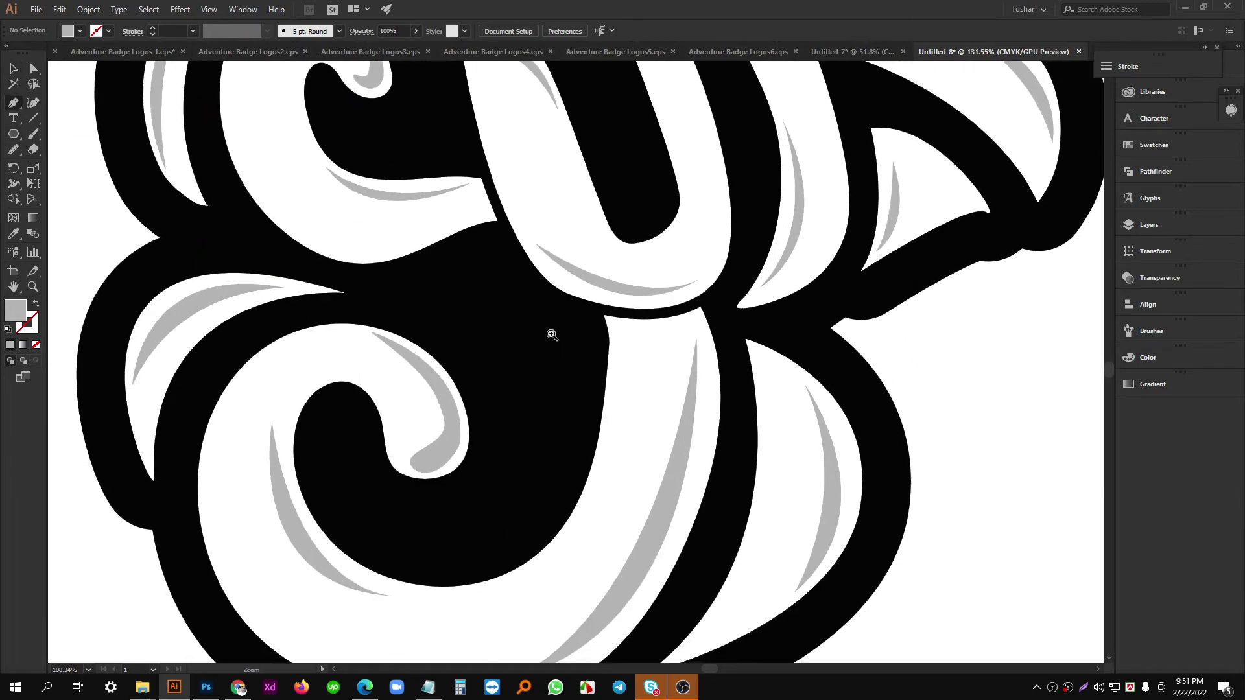
pyautogui.scroll(4, 489, 345)
pyautogui.click(299, 299)
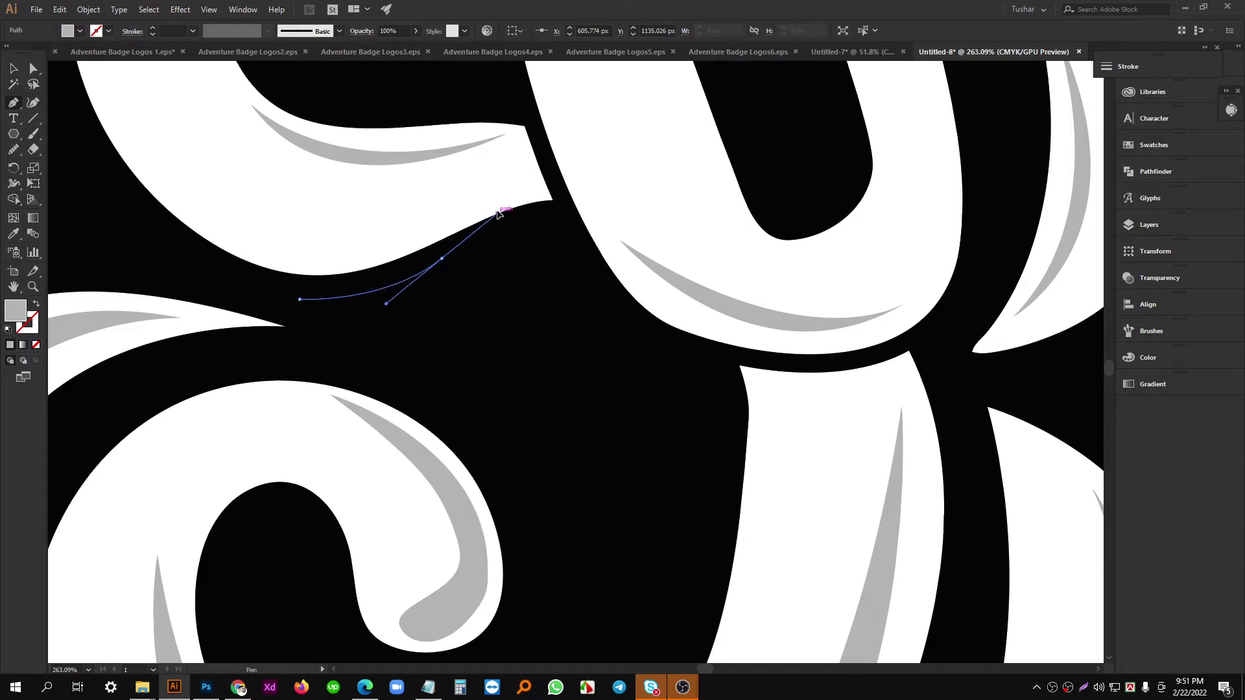
pyautogui.moveTo(497, 212); pyautogui.dragTo(496, 213)
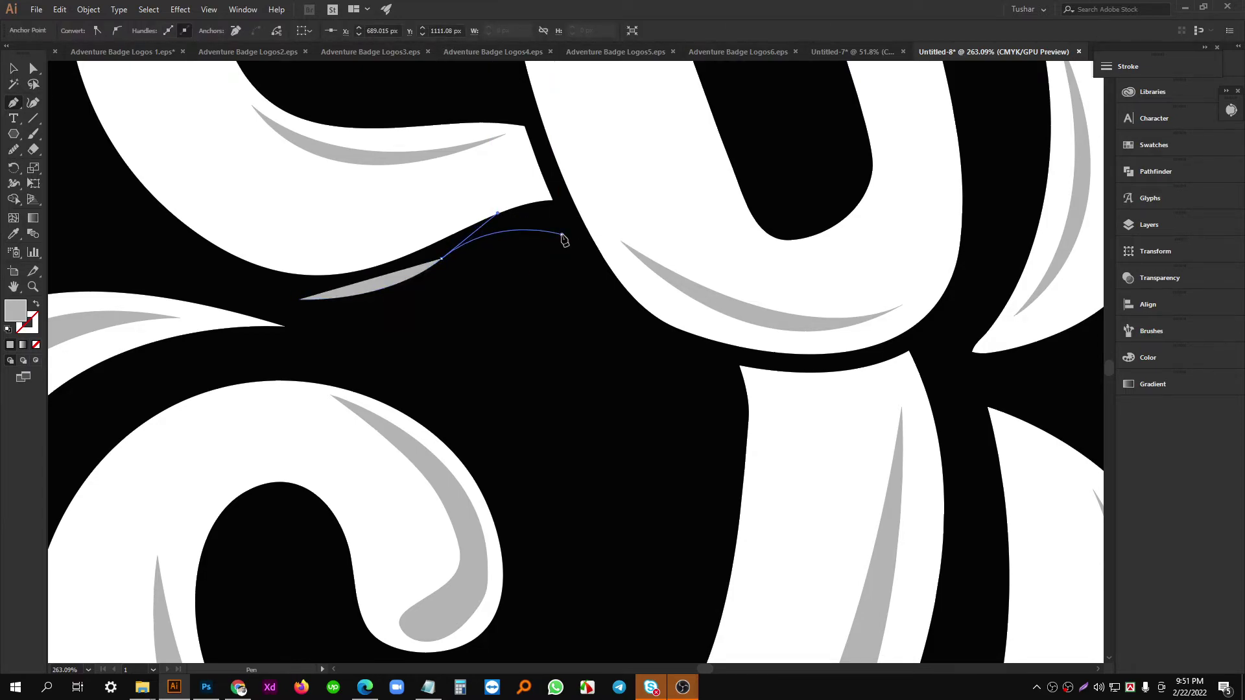
pyautogui.moveTo(561, 234); pyautogui.dragTo(75, 365)
pyautogui.click(36, 305)
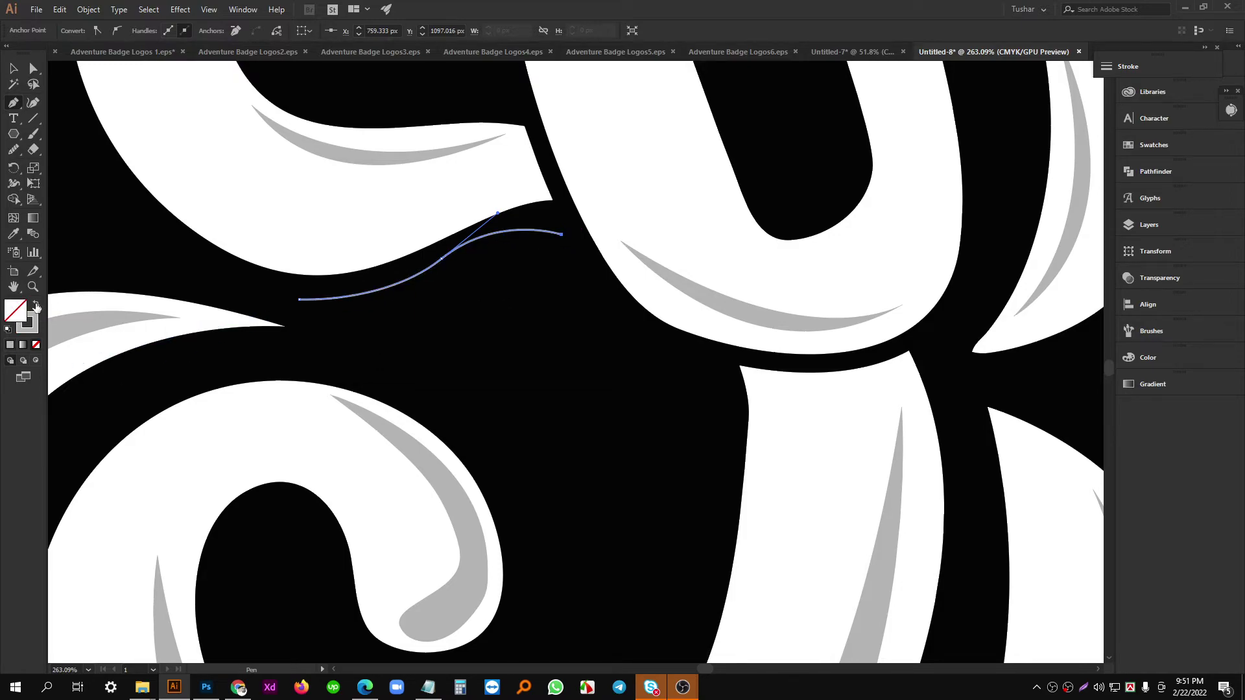
pyautogui.click(15, 69)
pyautogui.click(437, 332)
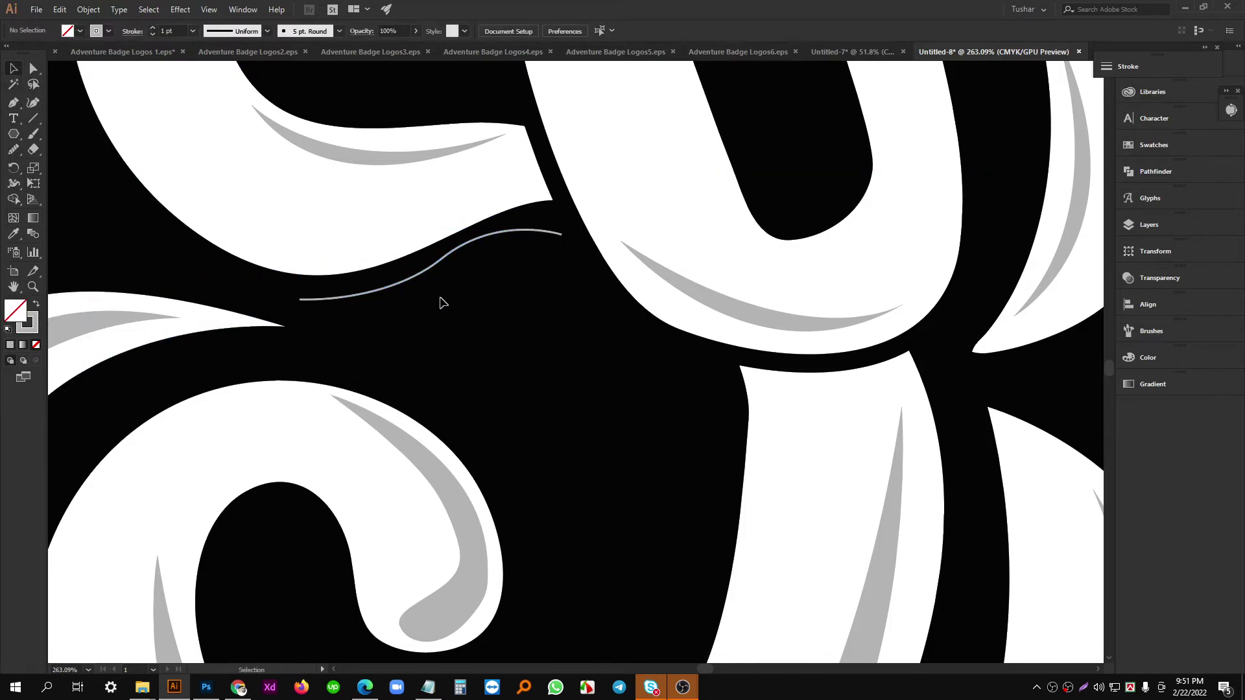
# Smooth the S-curve below the C with the Smooth tool.
pyautogui.click(419, 277)
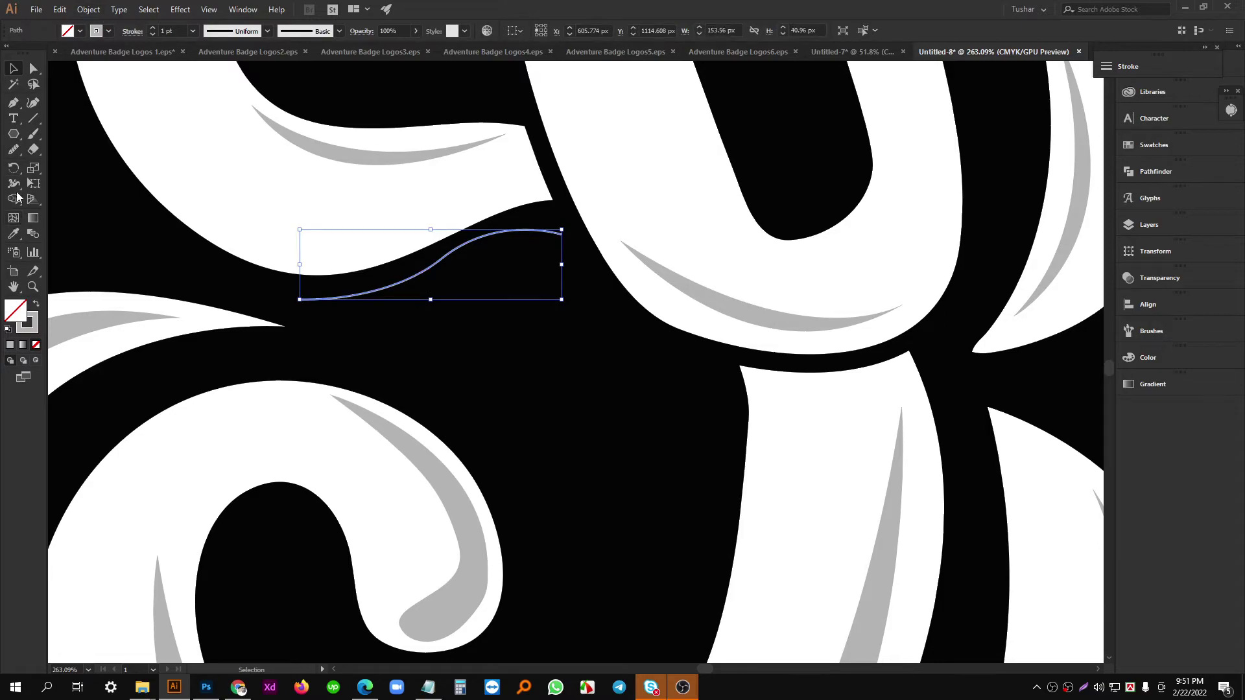
pyautogui.click(11, 155)
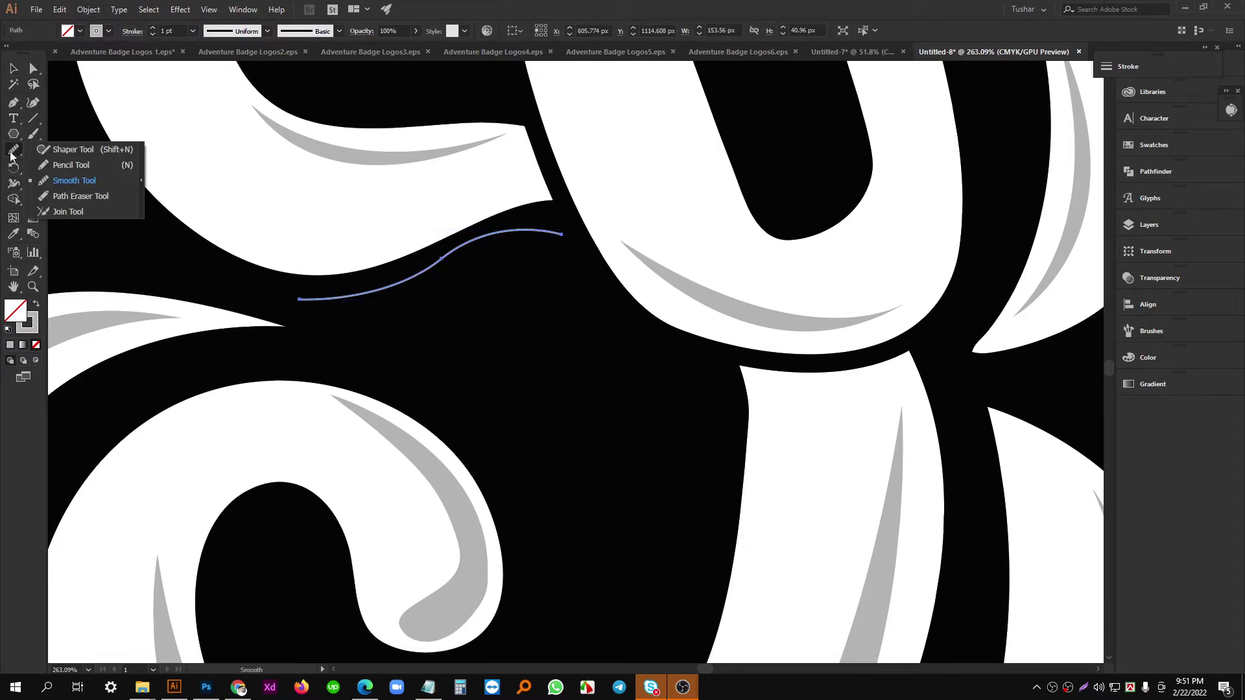
pyautogui.click(95, 181)
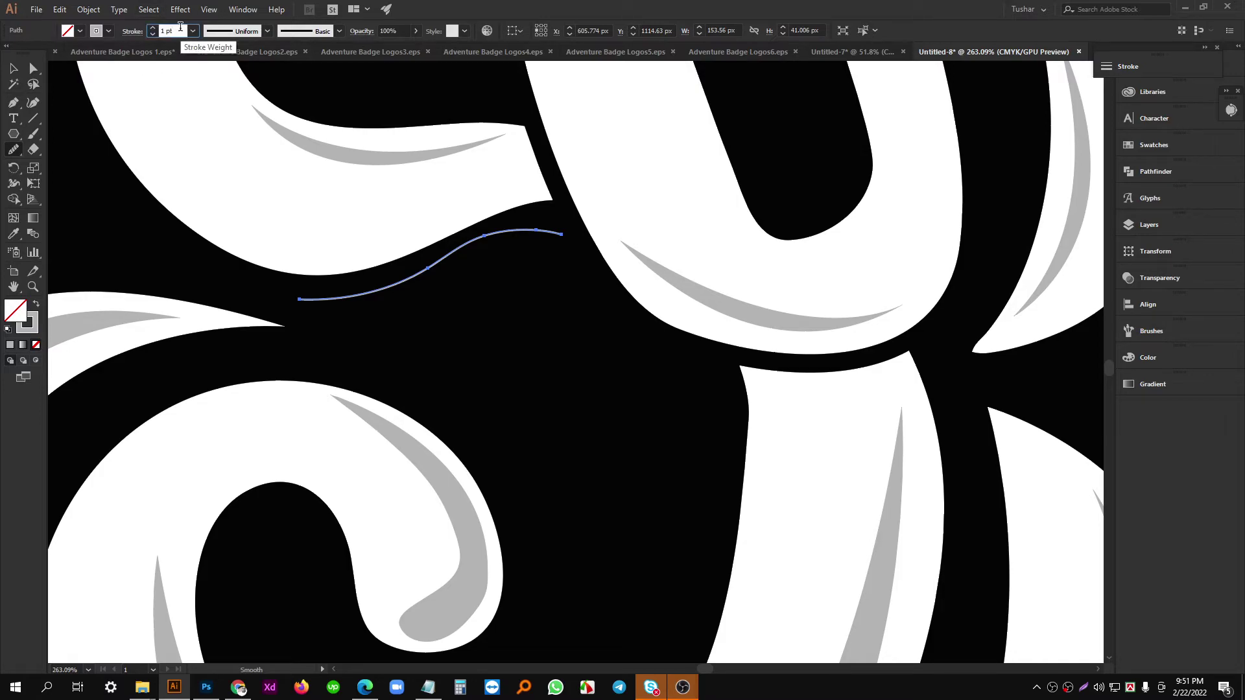
# Give the S-curve below the C a 9 pt stroke with Width Profile 1.
pyautogui.scroll(5, 181, 27)
pyautogui.press('Up')
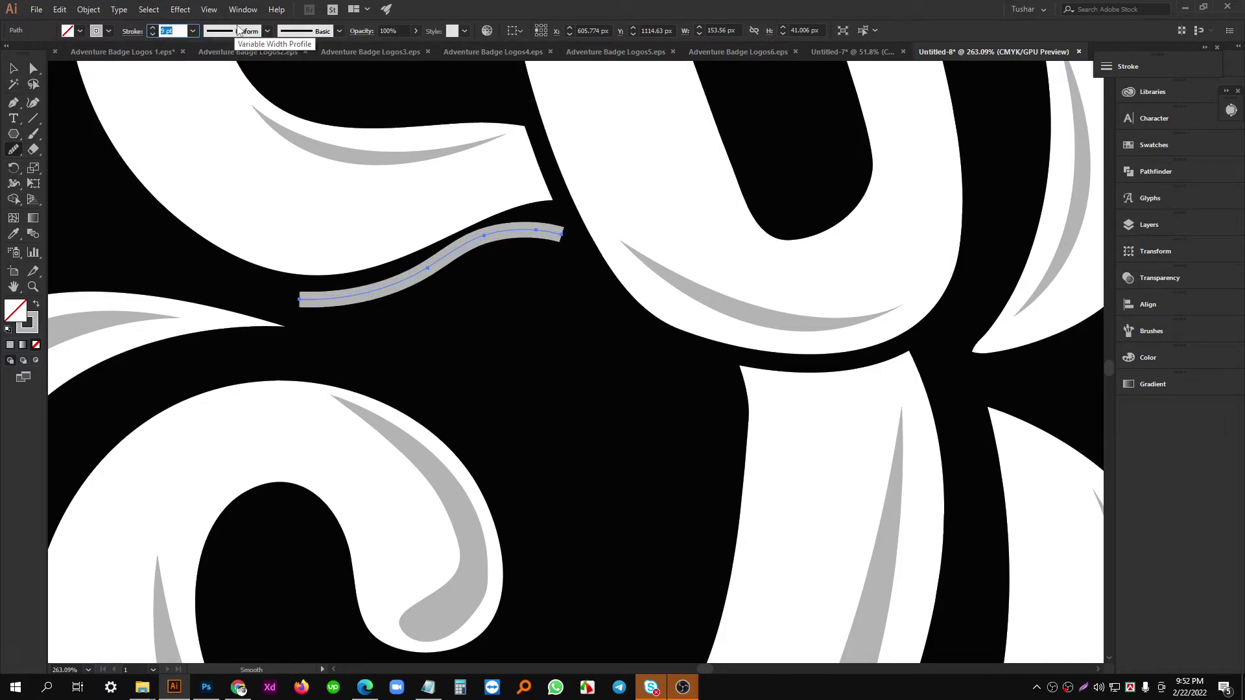
pyautogui.click(238, 33)
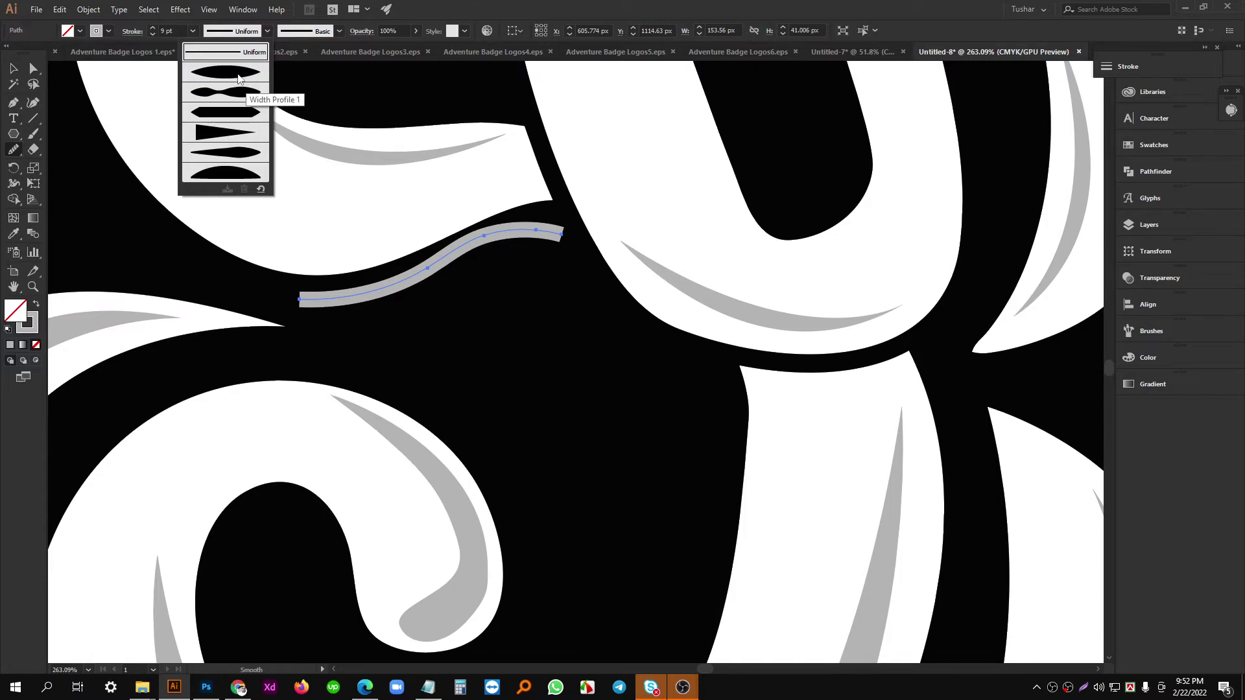
pyautogui.click(237, 82)
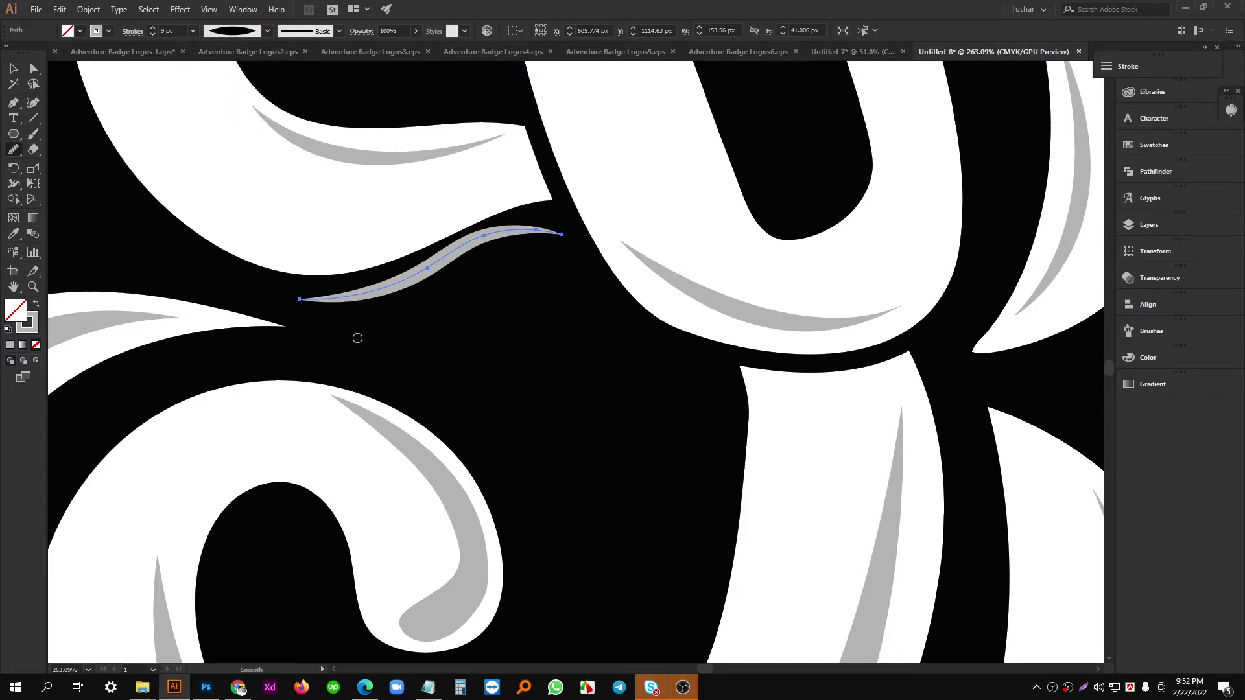
# Outline the tapered S-curve's stroke and fill it with the white sampled from the letter C.
pyautogui.click(92, 12)
pyautogui.moveTo(146, 293)
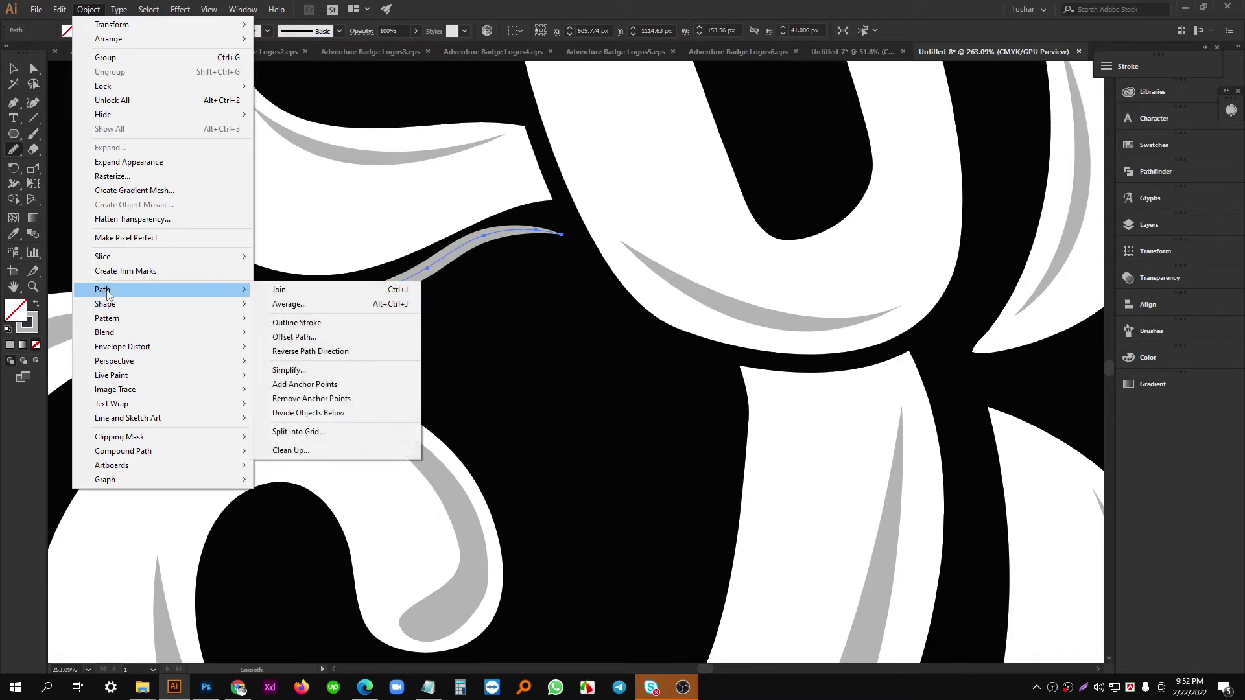
pyautogui.click(338, 323)
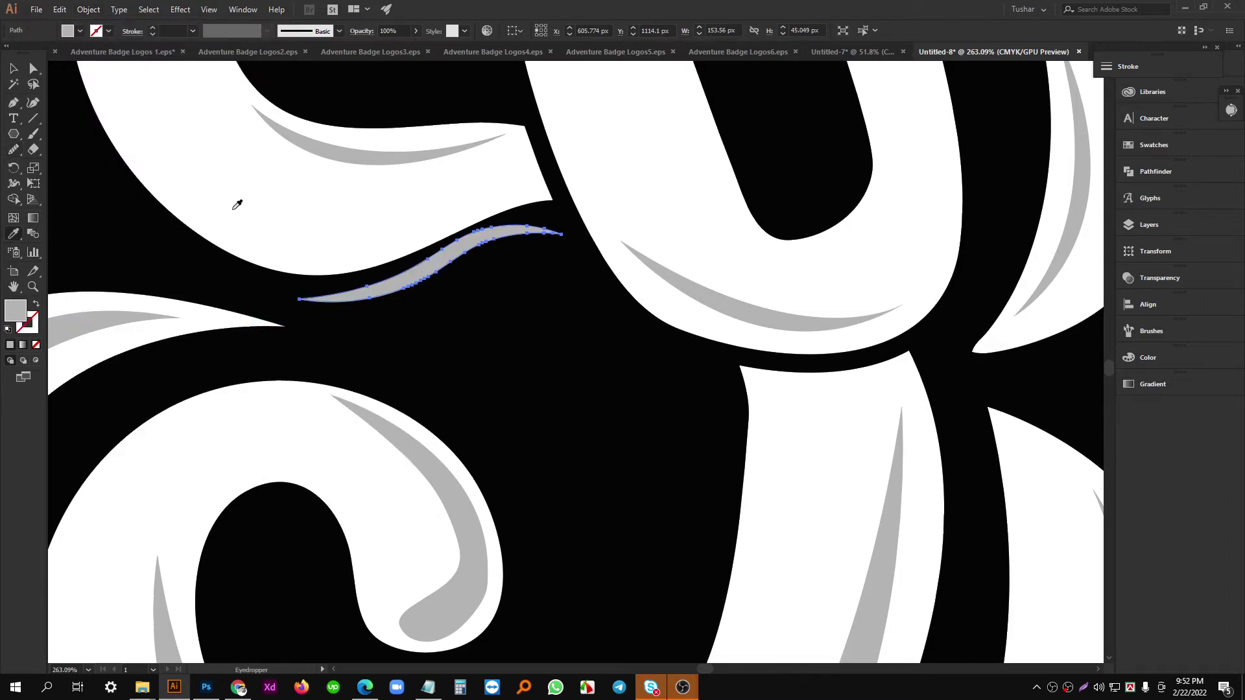
pyautogui.click(236, 205)
pyautogui.click(13, 72)
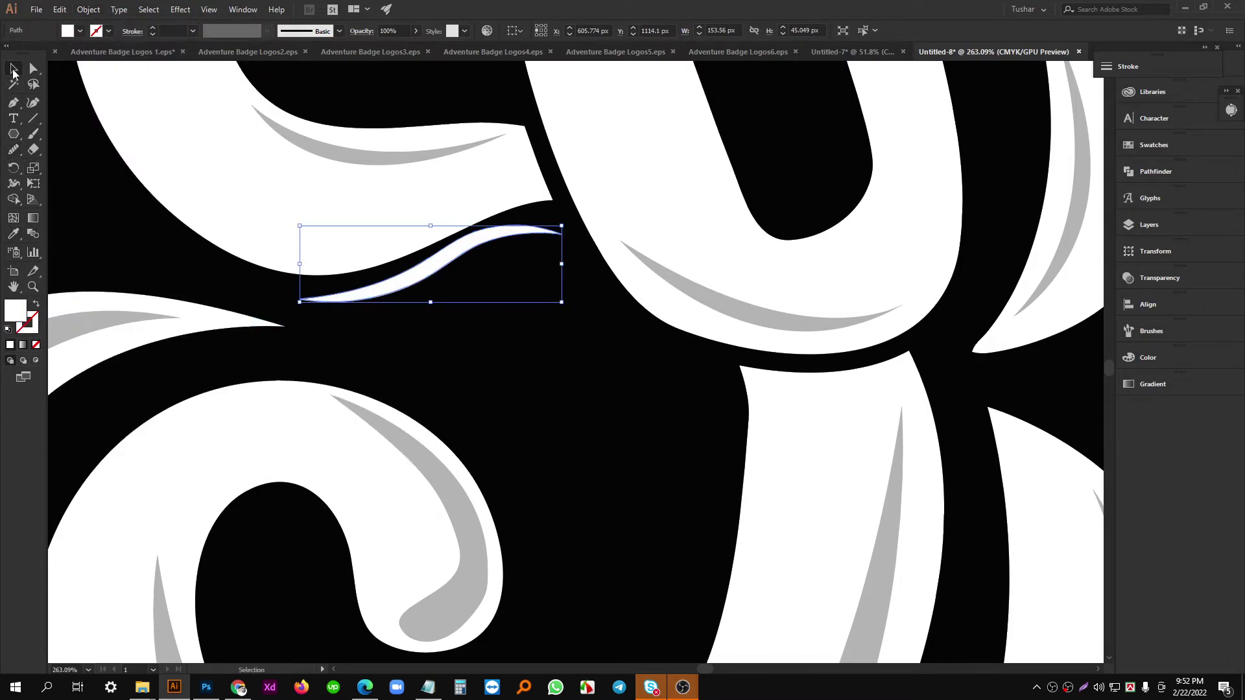
pyautogui.click(462, 285)
# Rotate the white S-shaped highlight slightly clockwise and shift it down a little to follow the C's lower edge.
pyautogui.moveTo(458, 310); pyautogui.dragTo(778, 299)
pyautogui.moveTo(778, 300); pyautogui.dragTo(415, 363)
pyautogui.moveTo(467, 359); pyautogui.dragTo(564, 357)
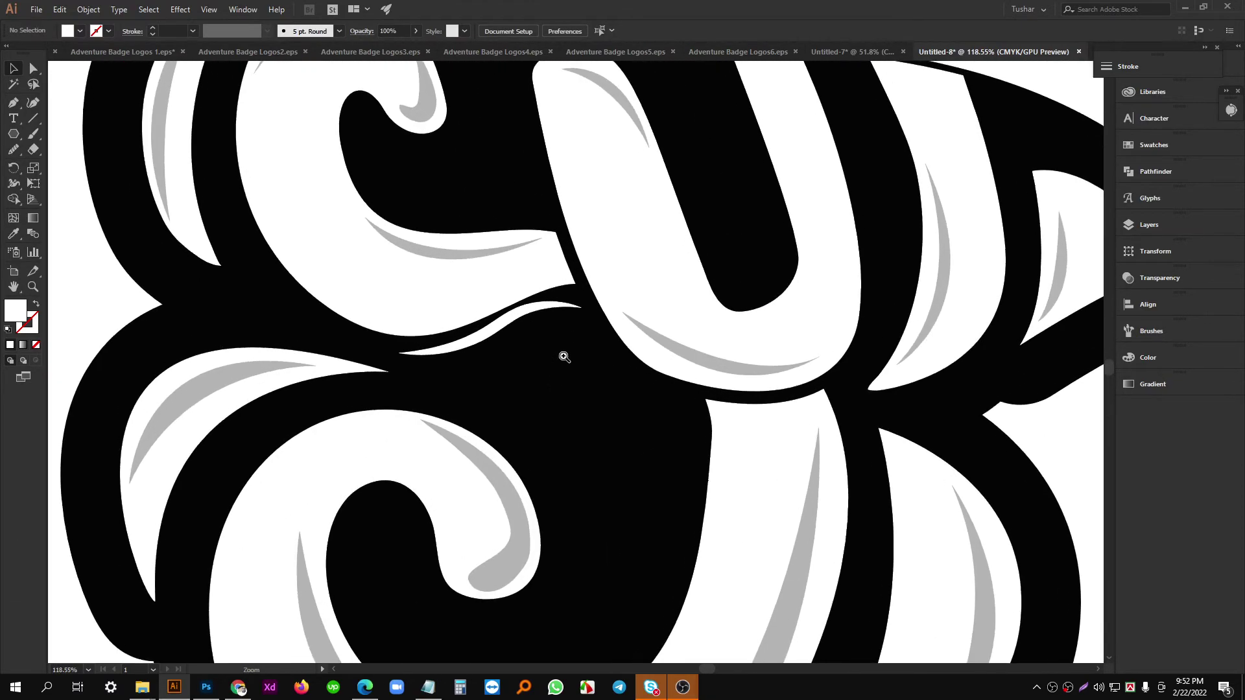
pyautogui.scroll(4, 564, 356)
pyautogui.press('v')
pyautogui.click(527, 286)
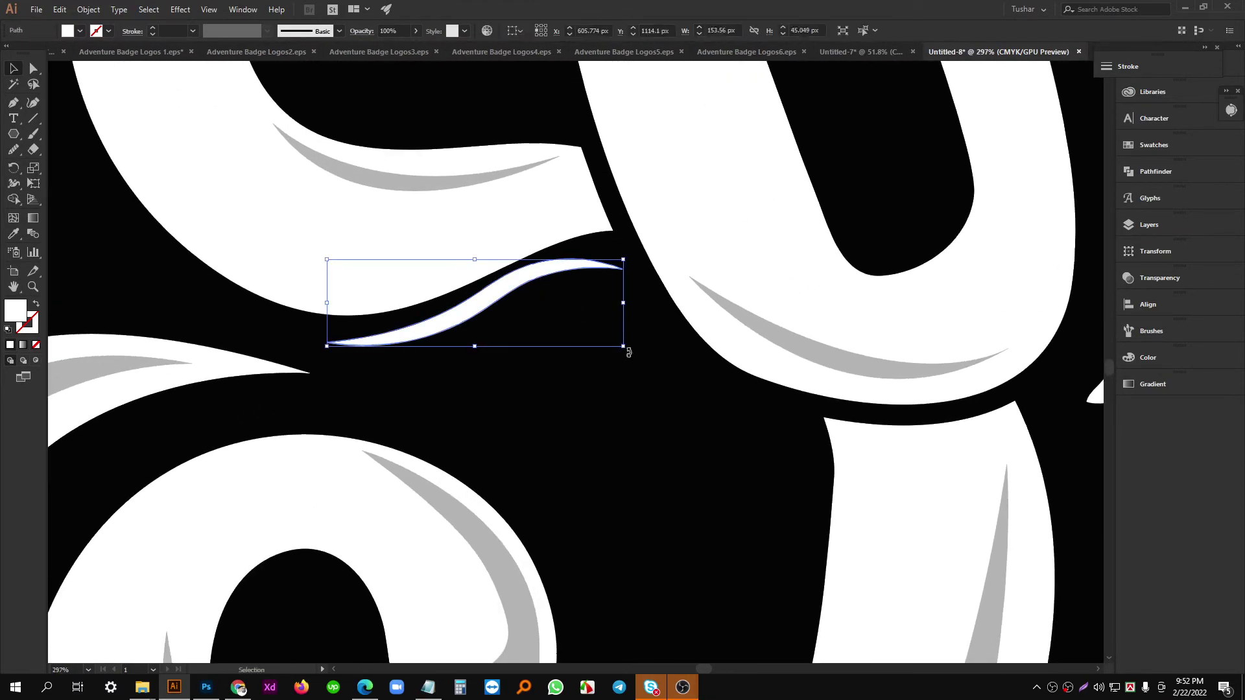
pyautogui.moveTo(629, 357); pyautogui.dragTo(633, 366)
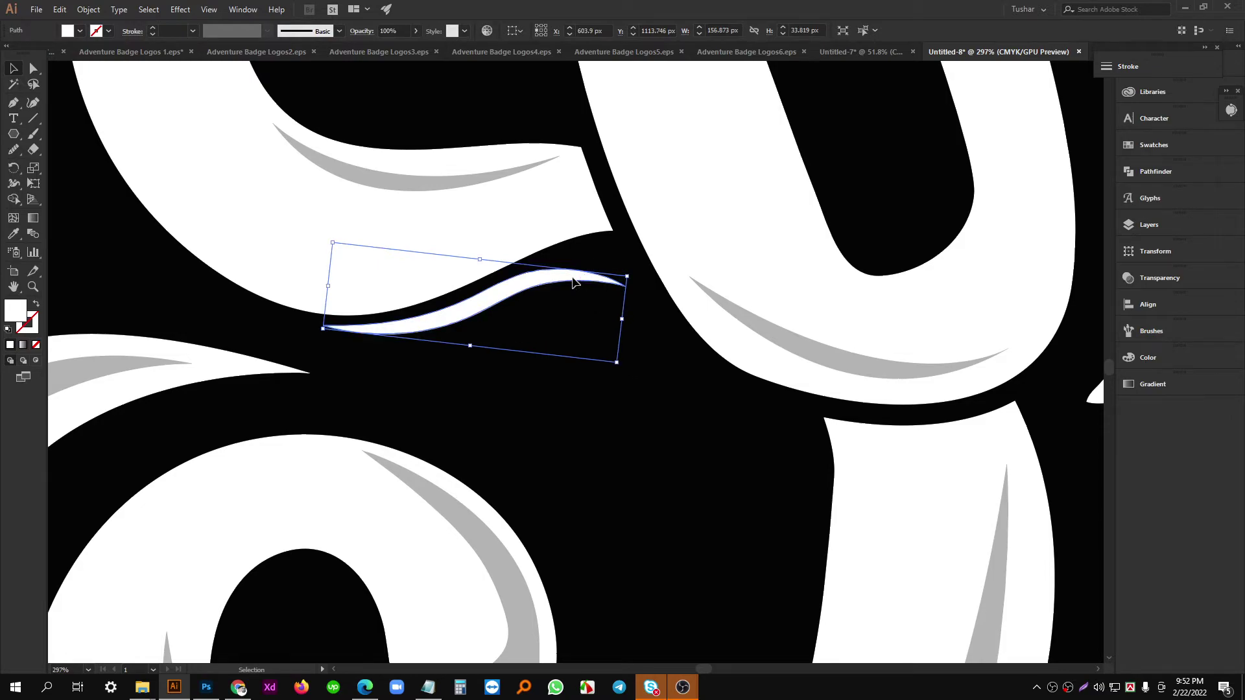
pyautogui.moveTo(572, 279); pyautogui.dragTo(573, 289)
pyautogui.moveTo(469, 327); pyautogui.dragTo(358, 337)
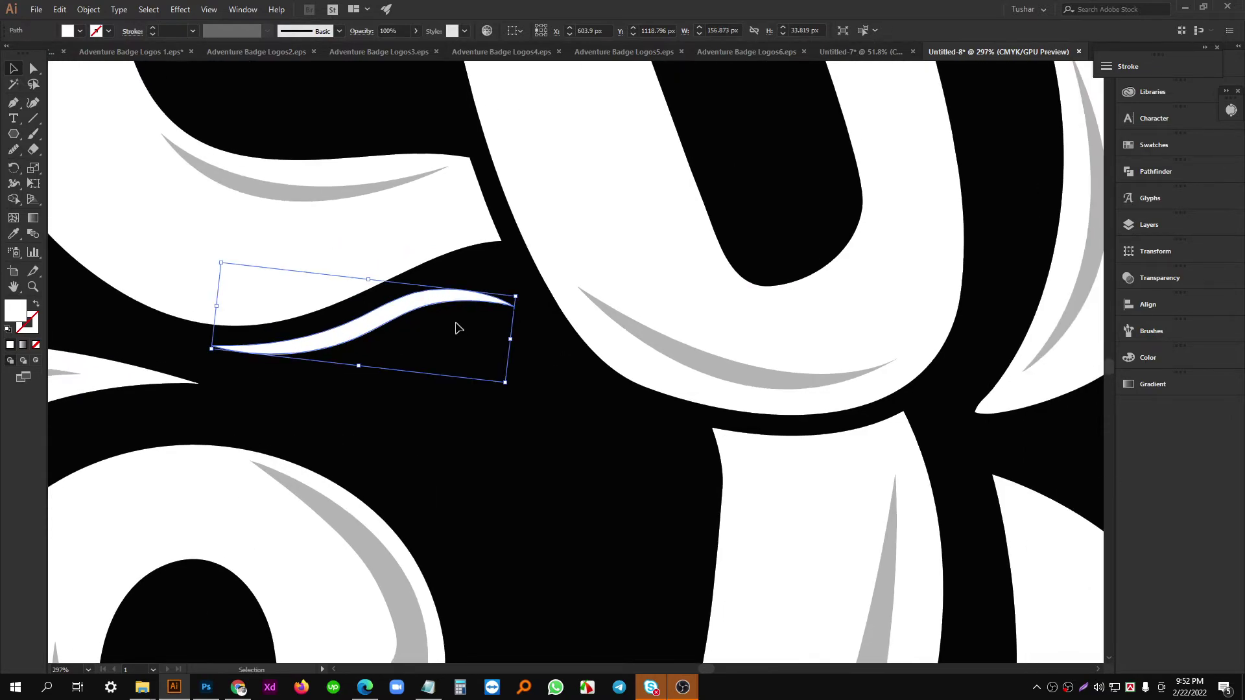
# Draw a white crescent highlight about 203 by 74 px on the black inside the lower letter's curl, following its inner edge.
pyautogui.scroll(-5, 458, 328)
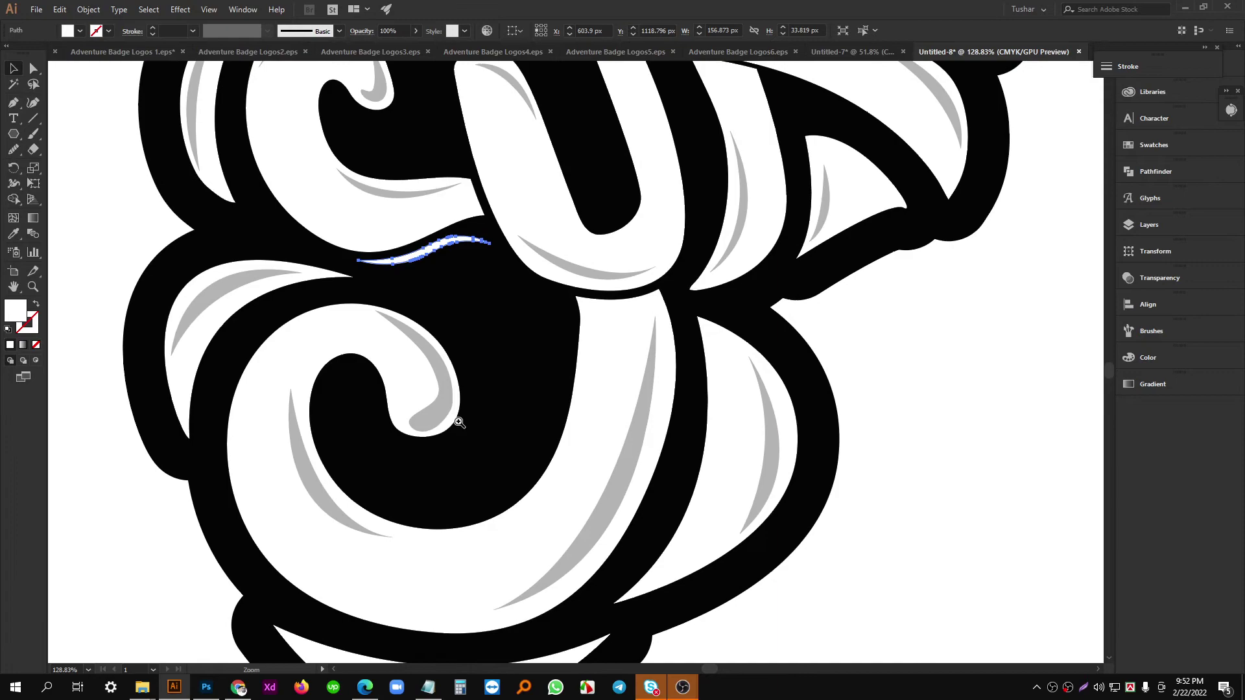
pyautogui.moveTo(459, 422); pyautogui.dragTo(504, 425)
pyautogui.moveTo(504, 426); pyautogui.dragTo(537, 387)
pyautogui.press('p')
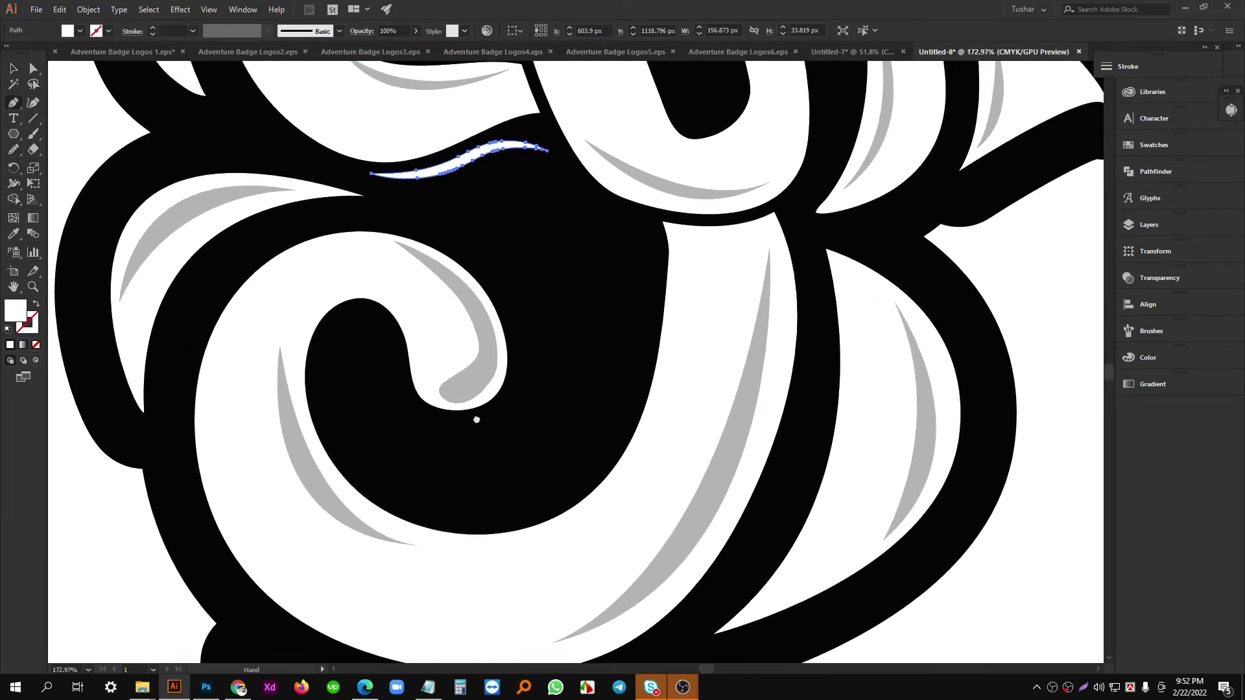
pyautogui.scroll(2, 478, 418)
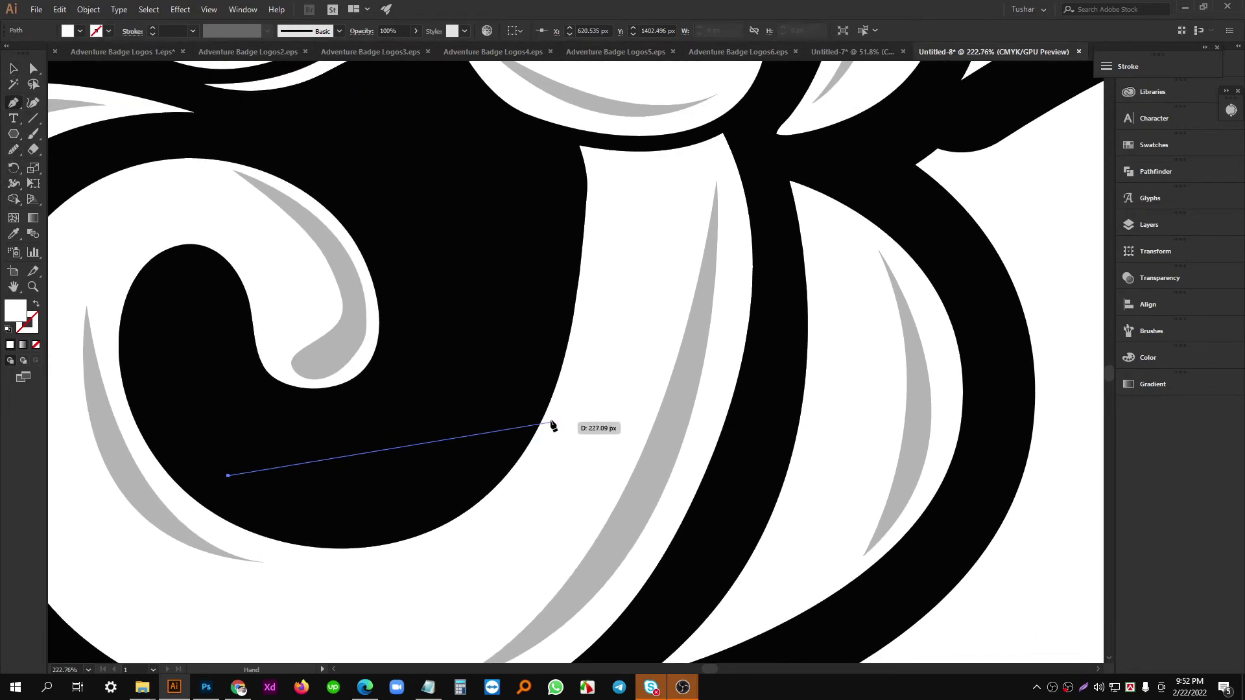
pyautogui.moveTo(522, 407); pyautogui.dragTo(646, 216)
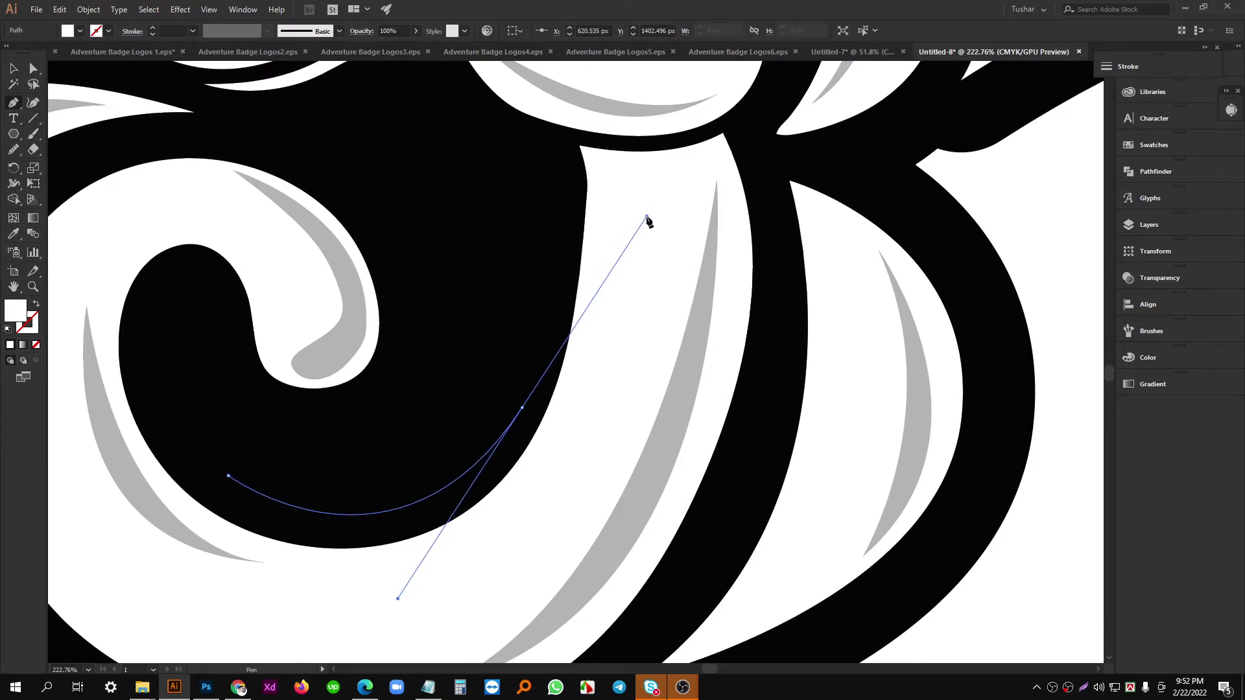
pyautogui.click(522, 408)
pyautogui.scroll(4, 559, 478)
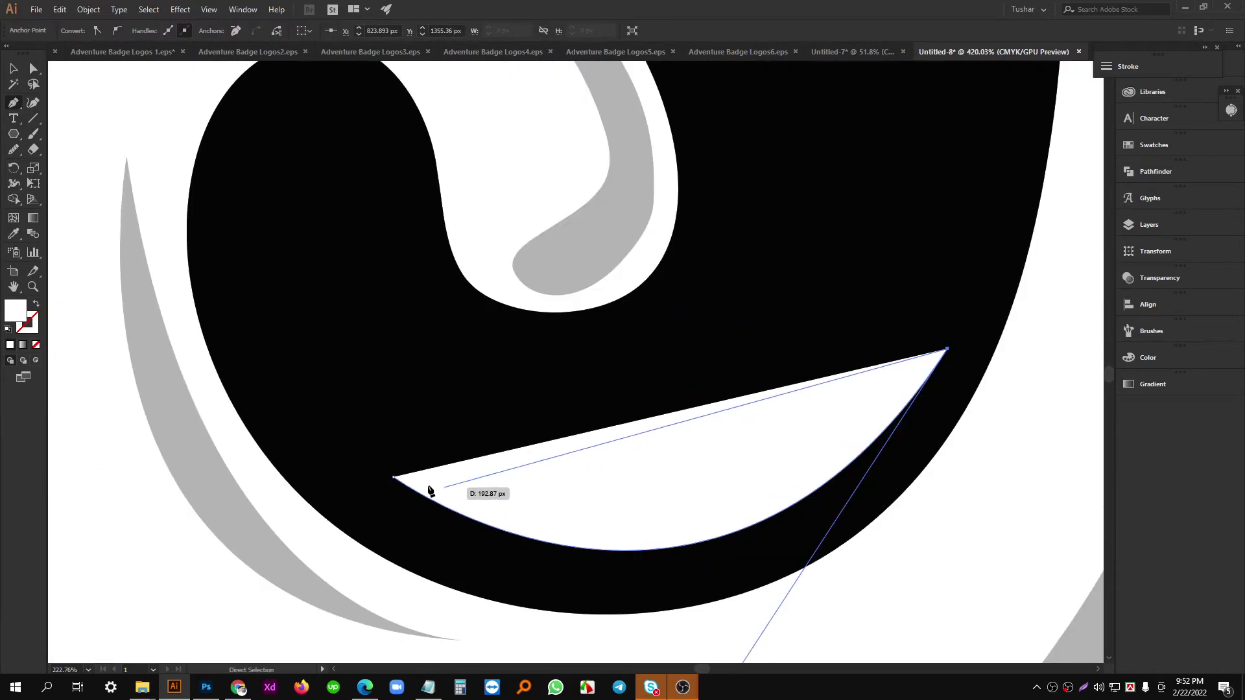
pyautogui.moveTo(393, 478); pyautogui.dragTo(90, 336)
pyautogui.moveTo(753, 353); pyautogui.dragTo(479, 516)
pyautogui.moveTo(503, 486); pyautogui.dragTo(567, 481)
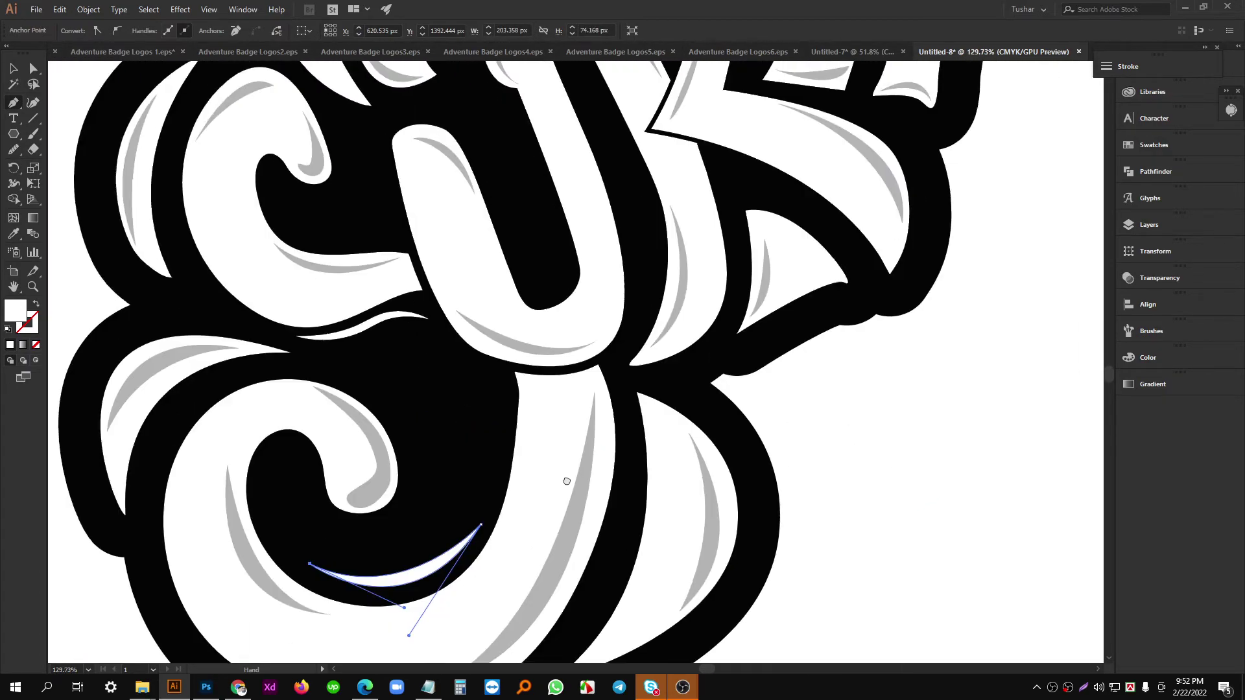
# Draw a white crescent highlight about 56 by 48 px inside the U and shift it closer to the U's lower curve.
pyautogui.moveTo(575, 275); pyautogui.dragTo(574, 322)
pyautogui.scroll(2, 574, 322)
pyautogui.scroll(1, 662, 434)
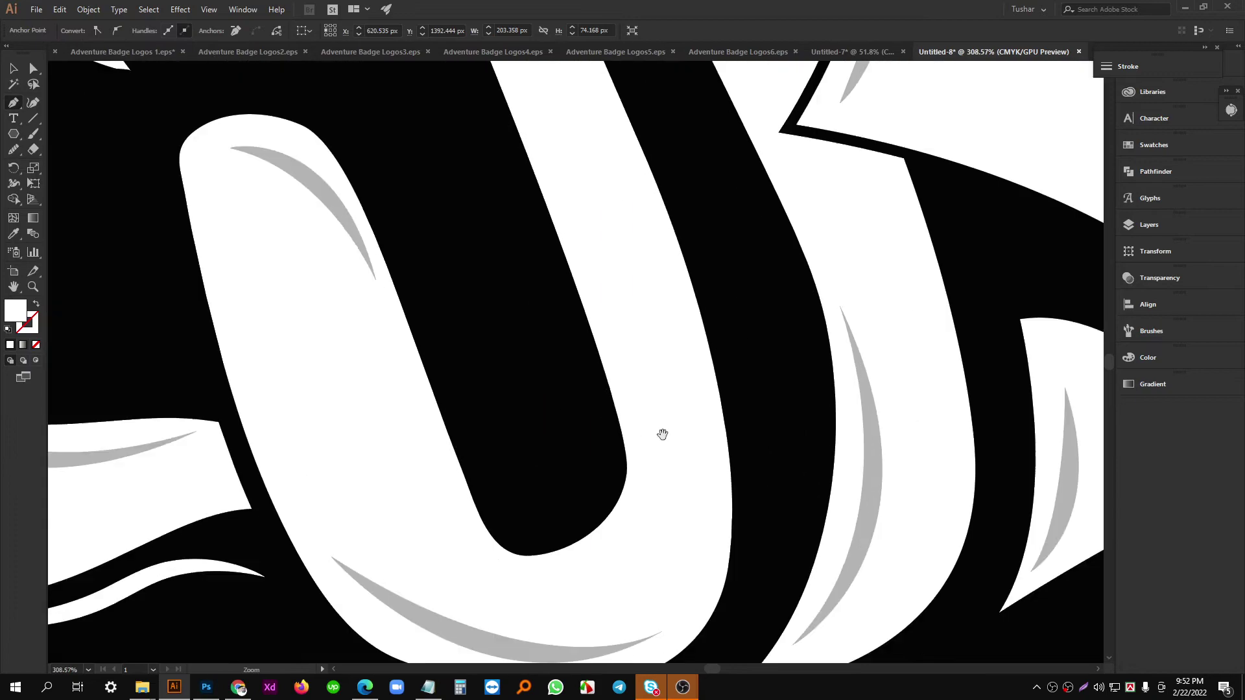
pyautogui.click(592, 371)
pyautogui.moveTo(475, 477); pyautogui.dragTo(460, 437)
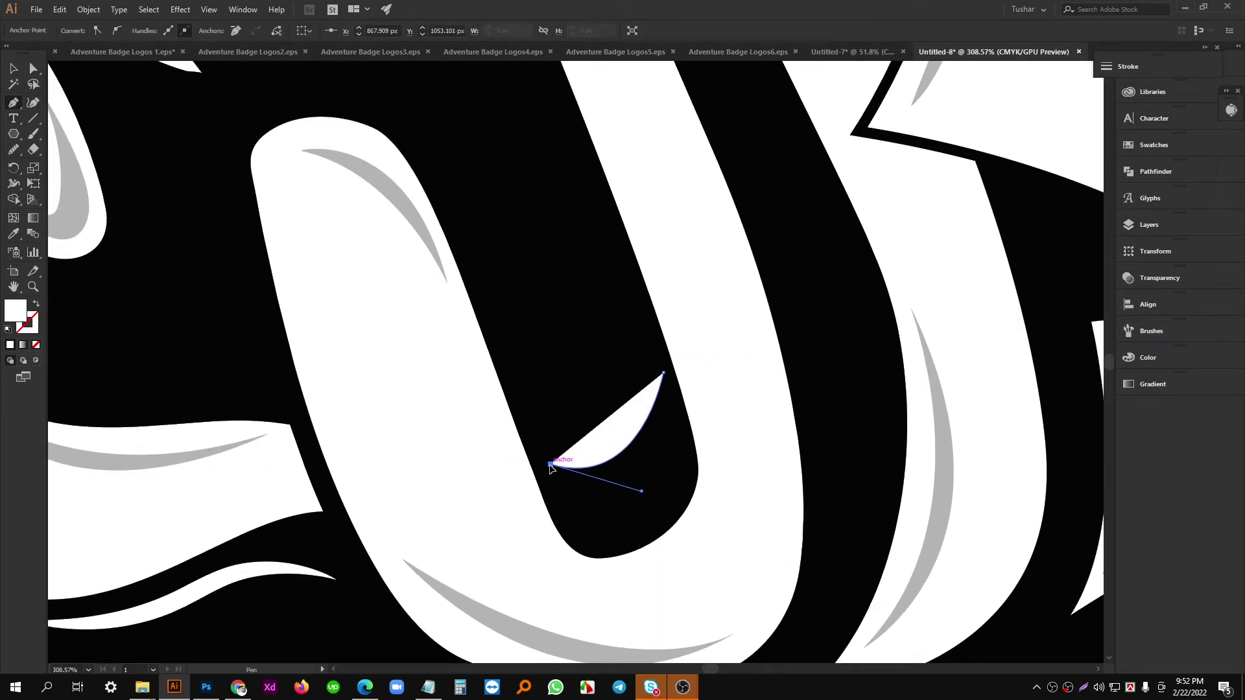
pyautogui.moveTo(662, 373); pyautogui.dragTo(697, 277)
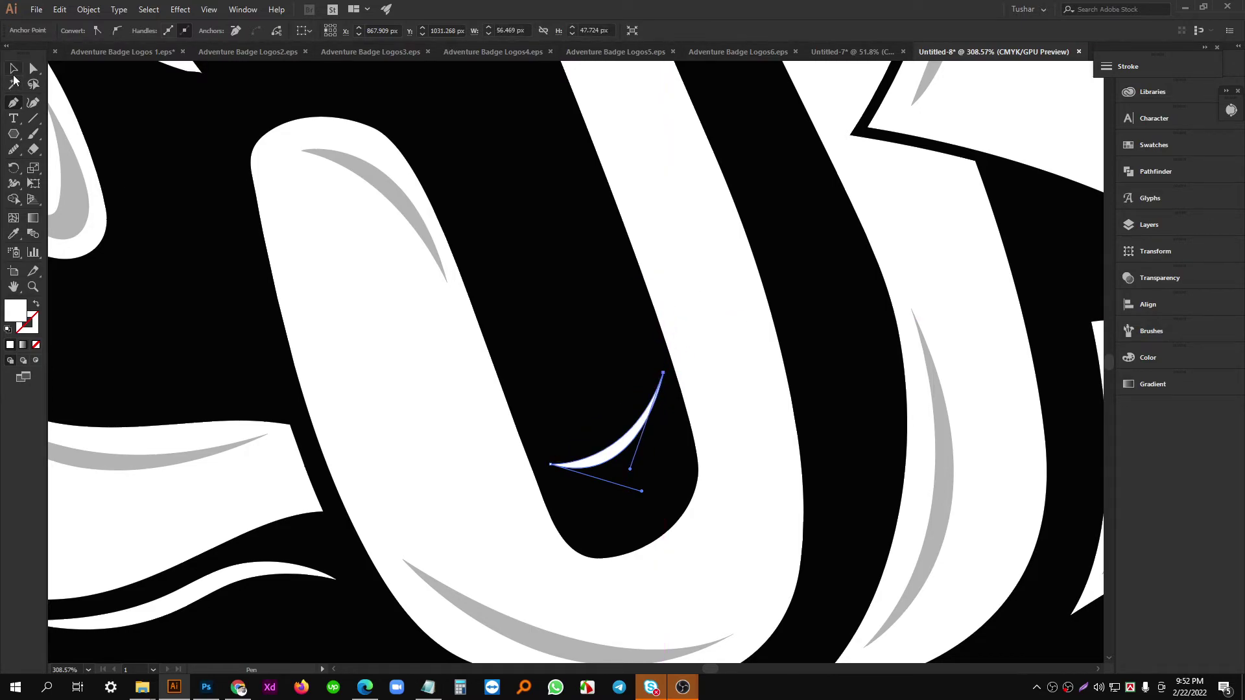
pyautogui.moveTo(634, 447); pyautogui.dragTo(641, 482)
# Draw a slim white crescent highlight about 43 by 171 px in the black gap right of the U.
pyautogui.click(832, 331)
pyautogui.moveTo(832, 329); pyautogui.dragTo(658, 404)
pyautogui.click(547, 247)
pyautogui.moveTo(671, 538); pyautogui.dragTo(632, 551)
pyautogui.moveTo(632, 551); pyautogui.dragTo(634, 446)
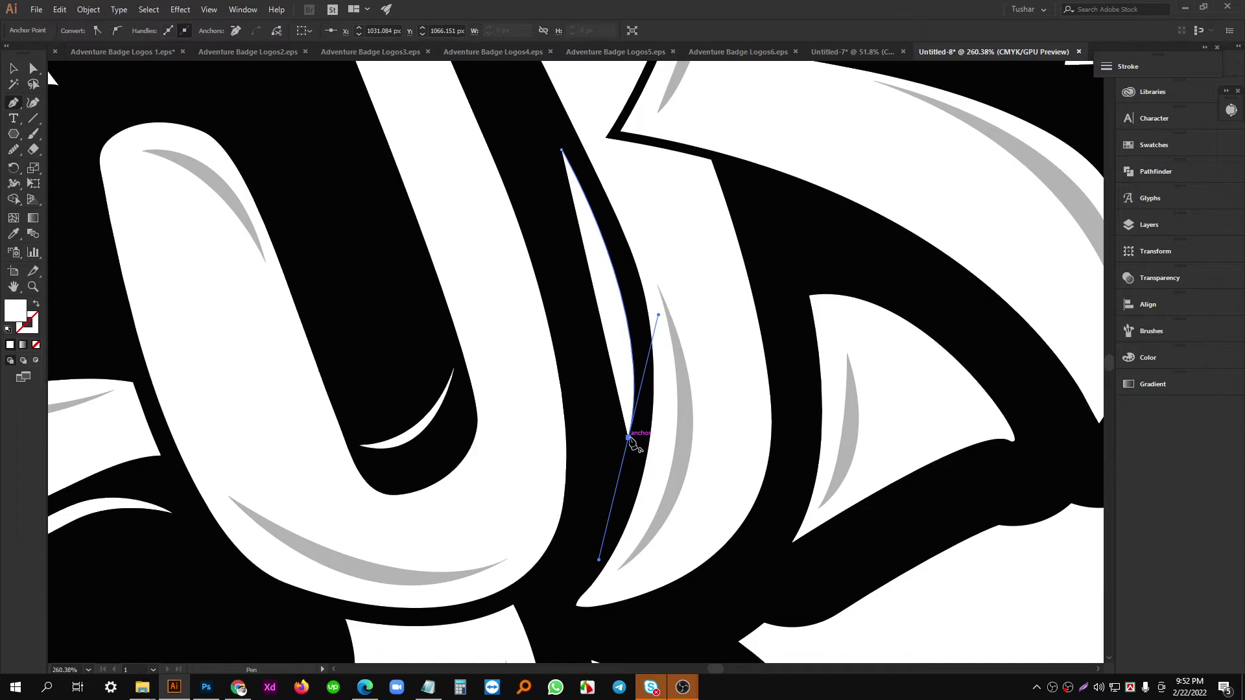
pyautogui.scroll(3, 626, 445)
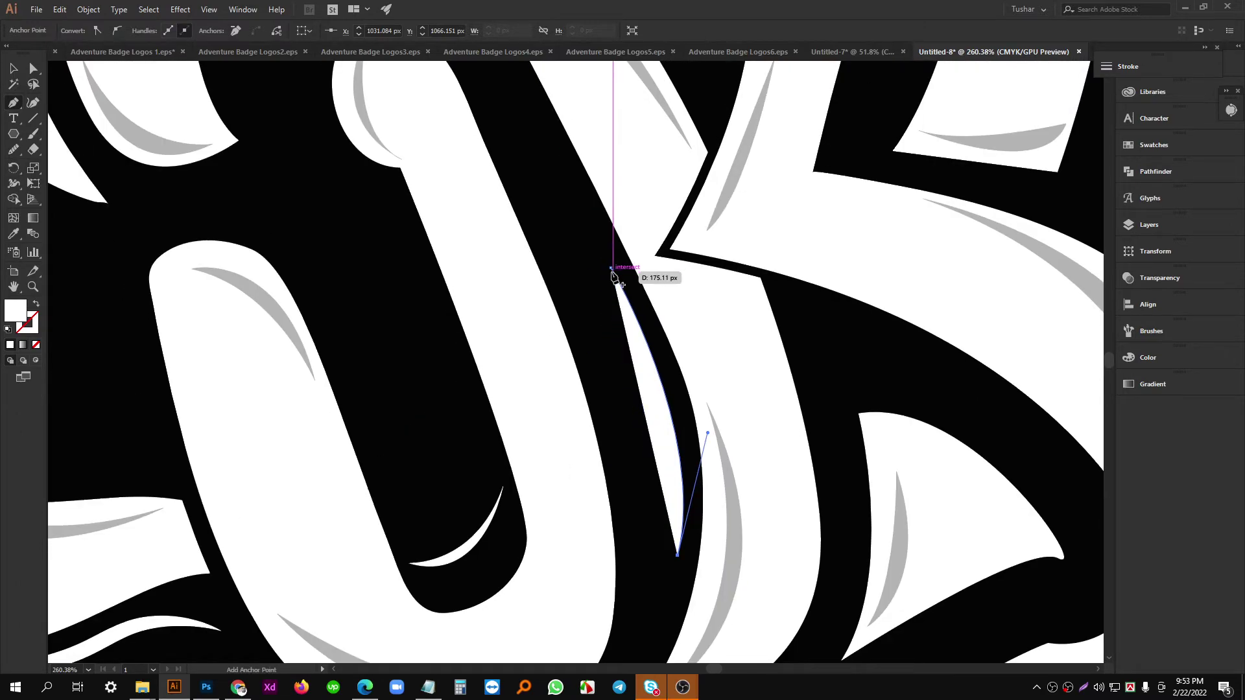
pyautogui.click(612, 269)
pyautogui.moveTo(595, 154); pyautogui.dragTo(595, 156)
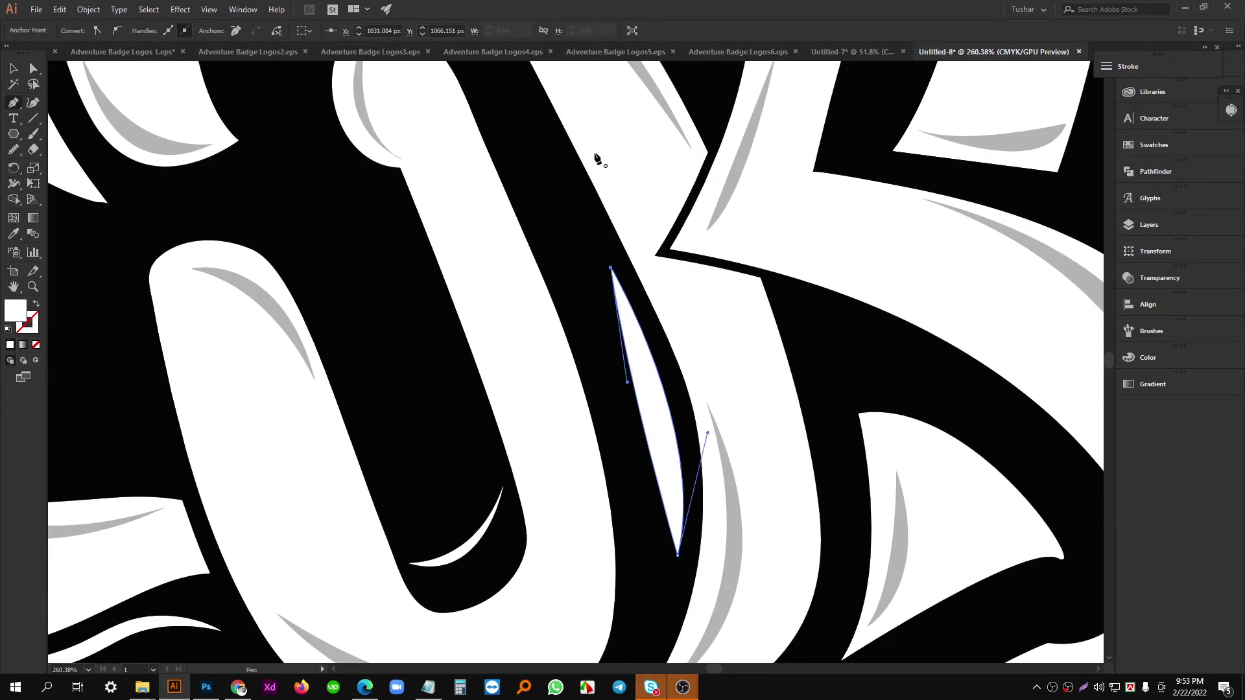
# Unlock all locked objects in the document.
pyautogui.moveTo(595, 322); pyautogui.dragTo(505, 328)
pyautogui.moveTo(357, 302); pyautogui.dragTo(631, 253)
pyautogui.moveTo(719, 317); pyautogui.dragTo(389, 536)
pyautogui.moveTo(649, 303); pyautogui.dragTo(528, 350)
pyautogui.moveTo(585, 340); pyautogui.dragTo(674, 389)
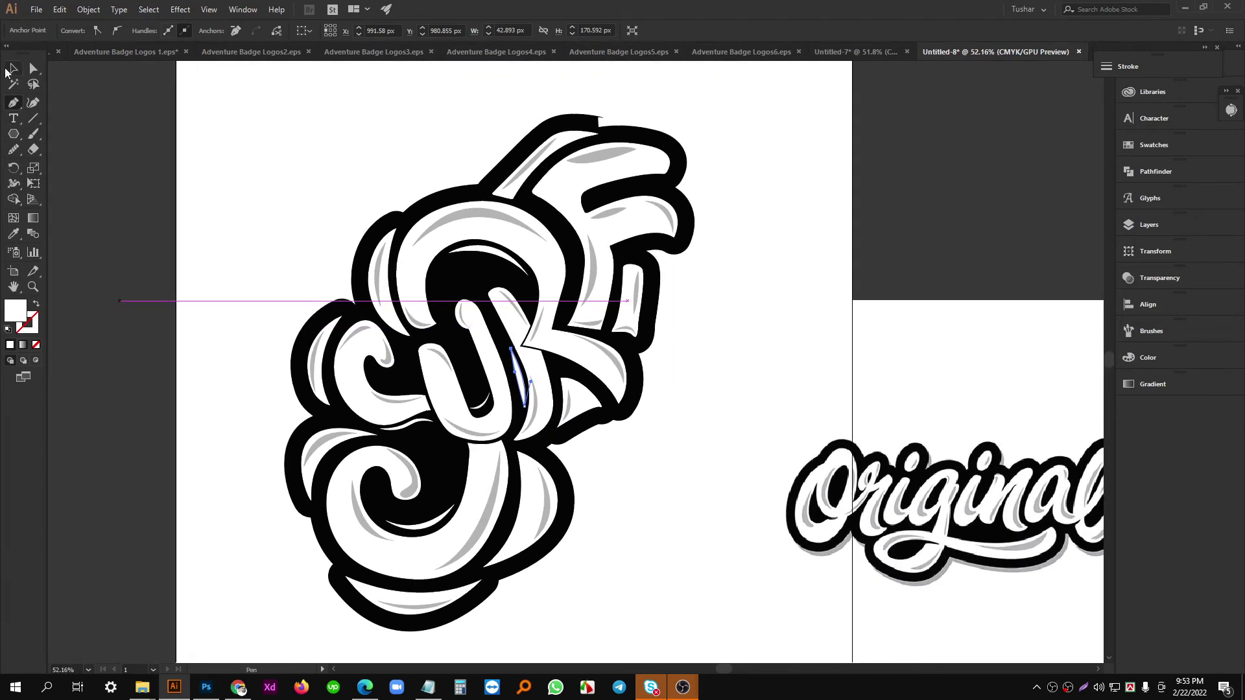
pyautogui.click(13, 69)
pyautogui.hotkey('ctrl', 'alt', '2')
pyautogui.click(799, 390)
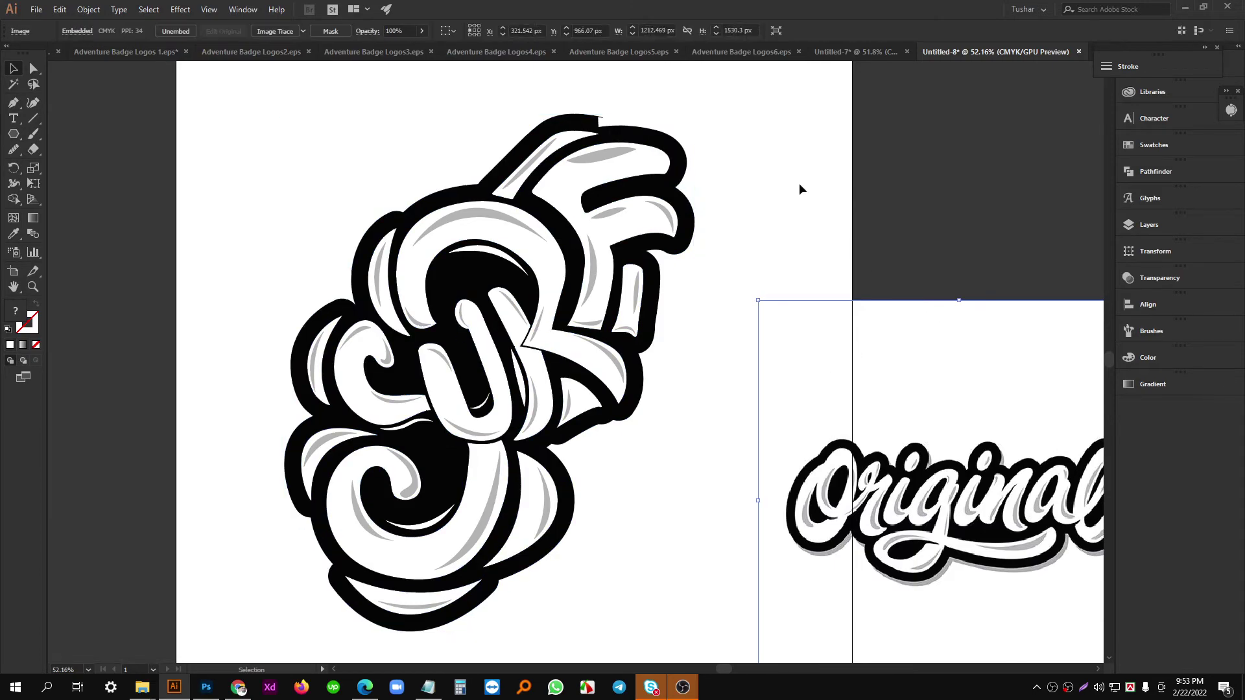
# Close the notch in the black outline at the logo's top by pulling its stray anchor points onto the lower outline edge.
pyautogui.moveTo(651, 135); pyautogui.dragTo(802, 343)
pyautogui.moveTo(681, 318); pyautogui.dragTo(586, 300)
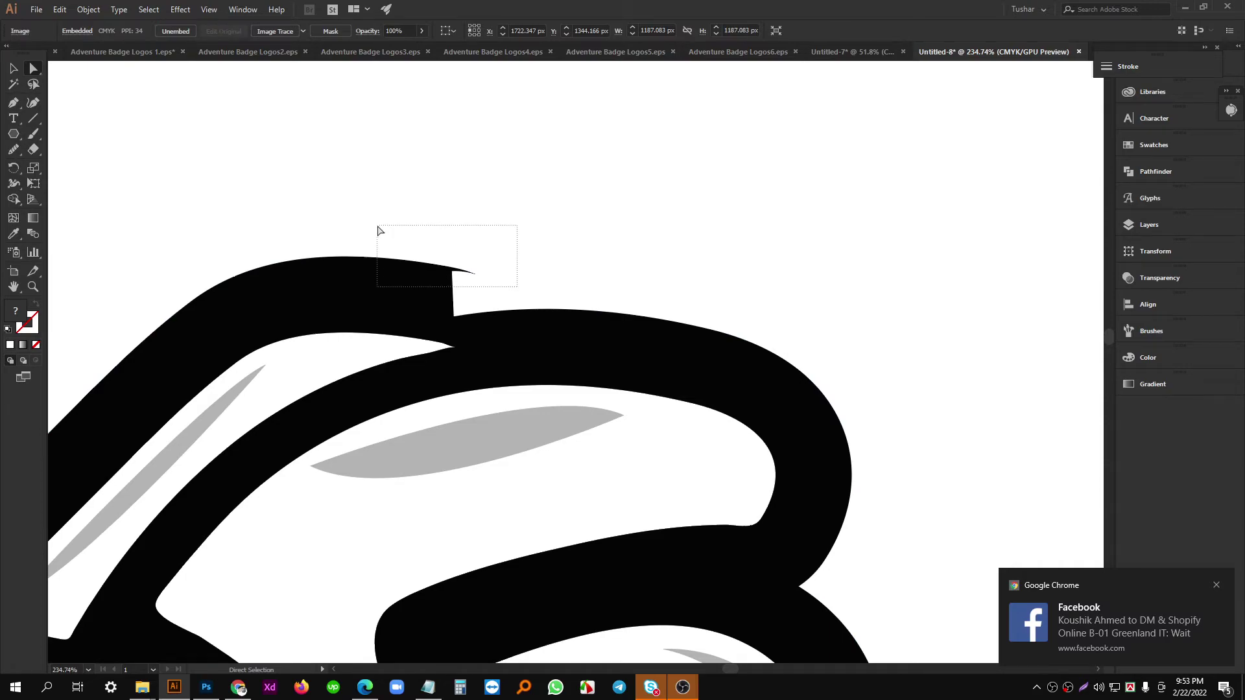
pyautogui.moveTo(380, 231); pyautogui.dragTo(378, 227)
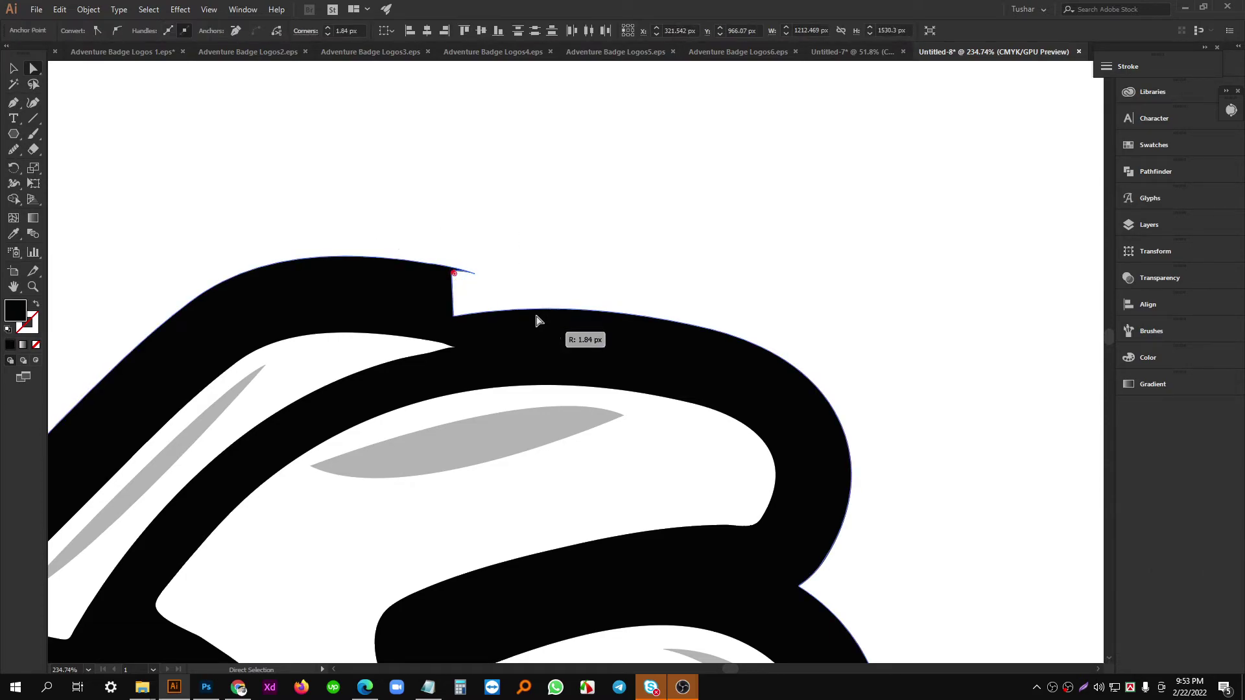
pyautogui.moveTo(482, 282); pyautogui.dragTo(676, 336)
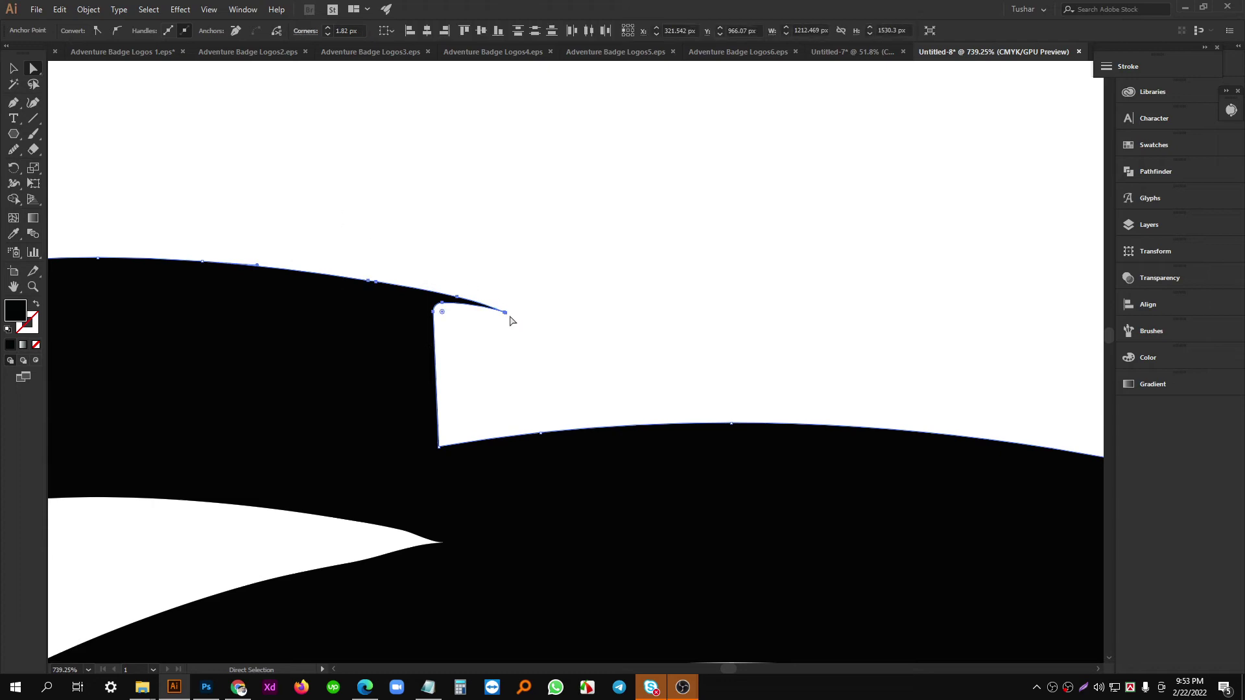
pyautogui.moveTo(506, 313); pyautogui.dragTo(816, 437)
pyautogui.click(771, 325)
pyautogui.moveTo(759, 363); pyautogui.dragTo(667, 314)
pyautogui.moveTo(803, 300); pyautogui.dragTo(556, 258)
pyautogui.moveTo(478, 283); pyautogui.dragTo(653, 300)
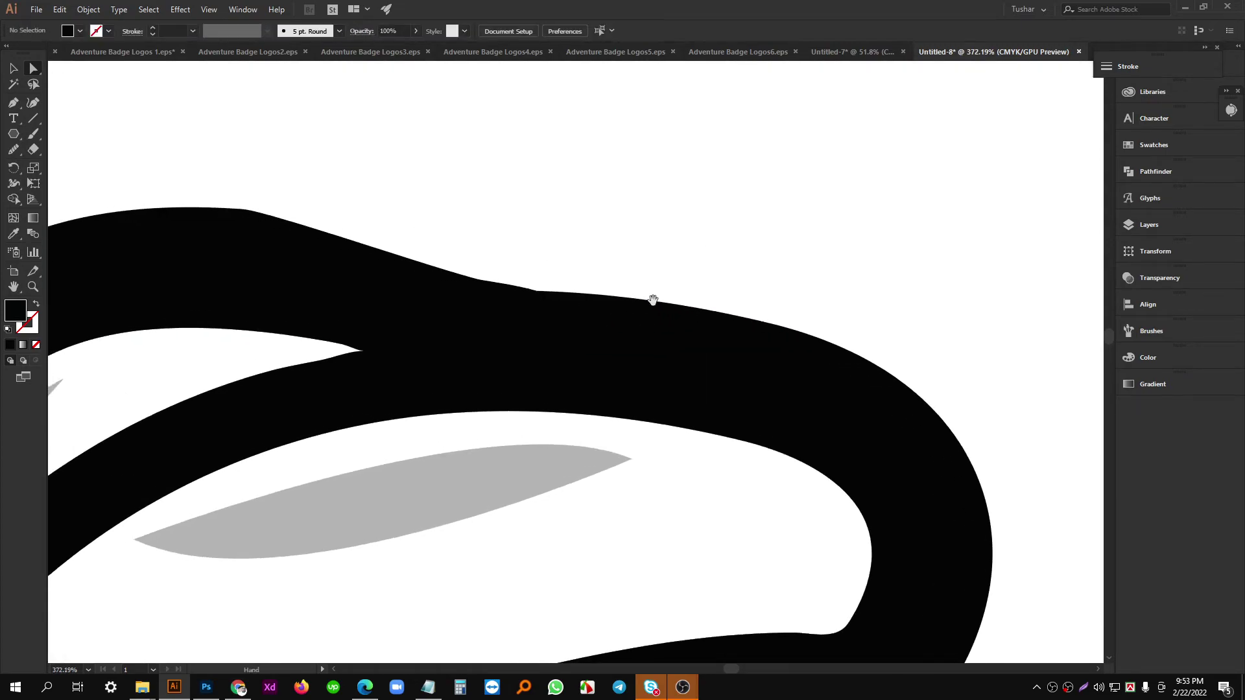
# Try to unite the black outline's overlapping parts with Pathfinder Unite.
pyautogui.press('v')
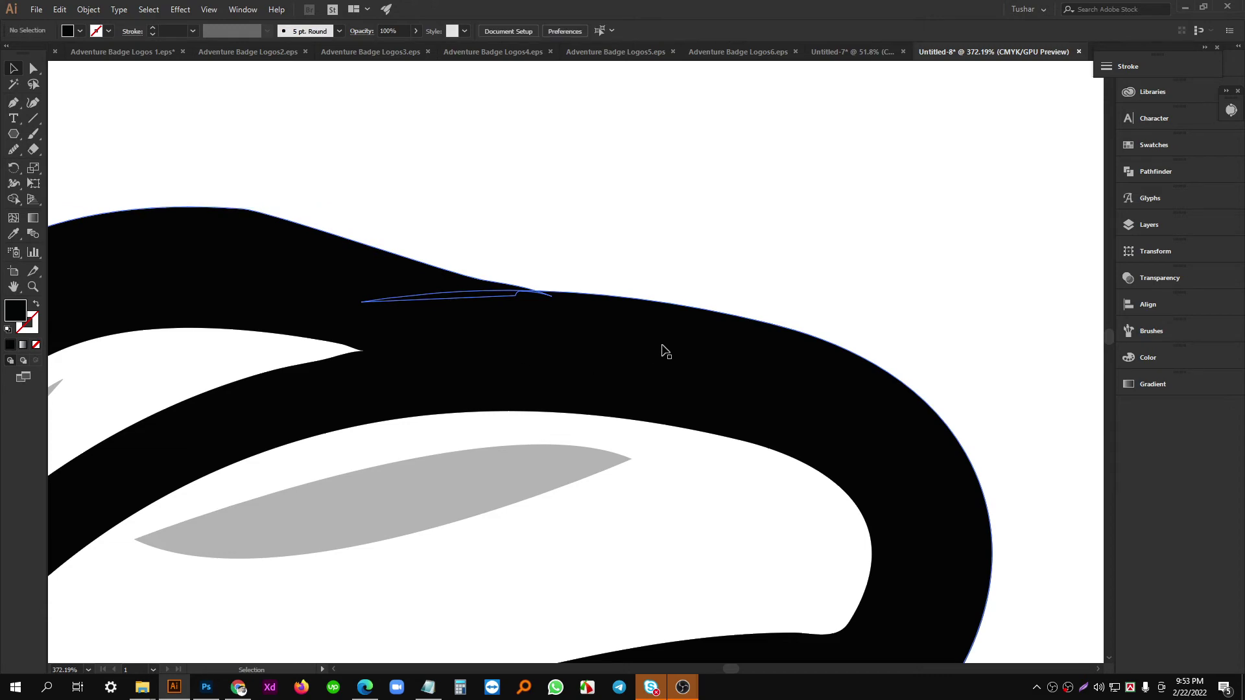
pyautogui.click(1149, 171)
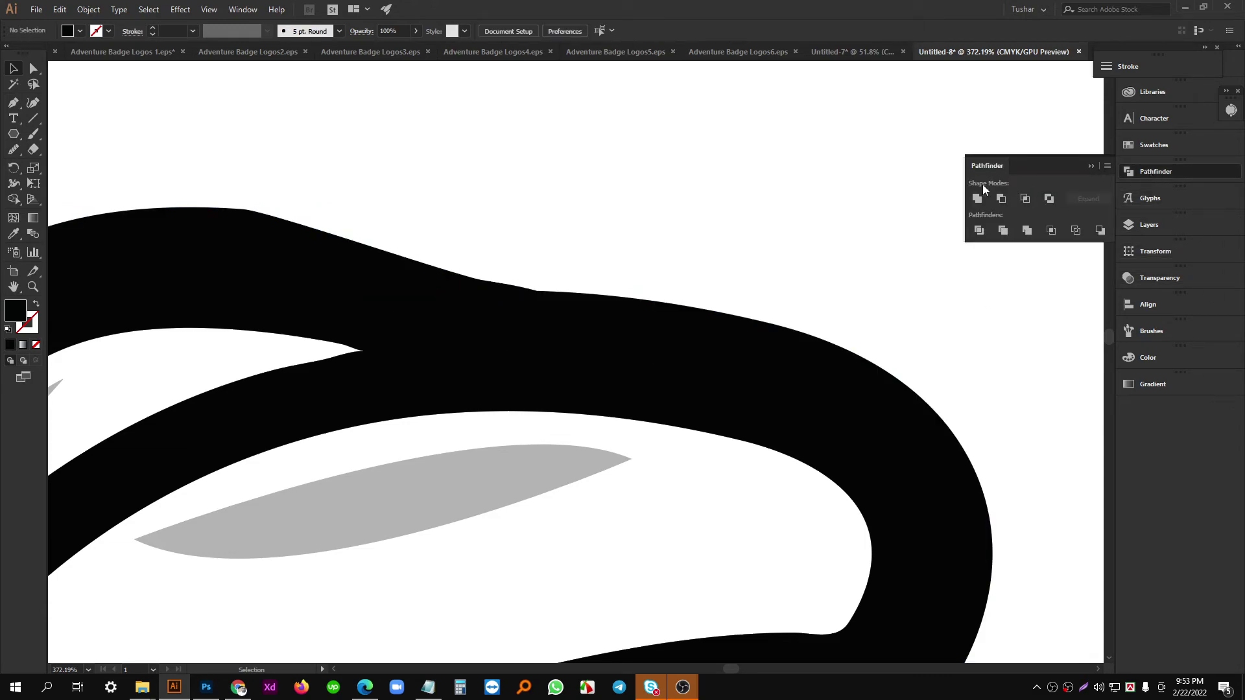
pyautogui.click(977, 199)
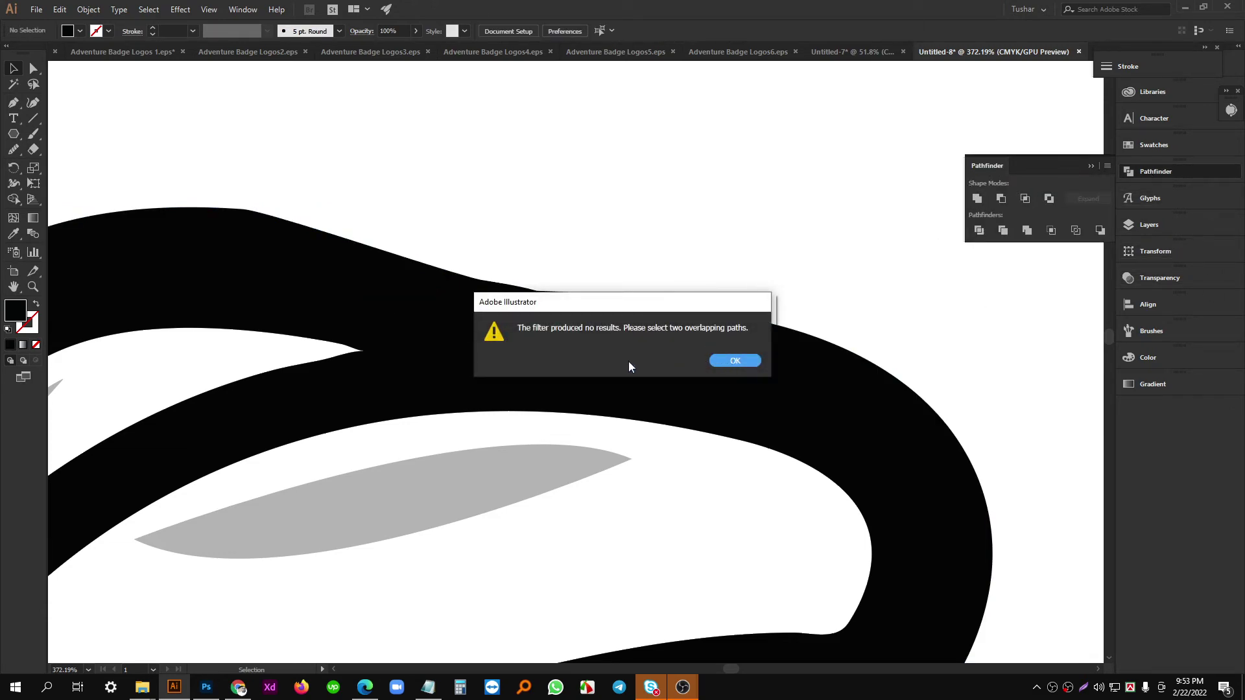
pyautogui.click(735, 364)
pyautogui.click(634, 200)
# Smooth the reshaped top edge of the black outline with the Smooth tool.
pyautogui.keyDown('ctrl'); pyautogui.click(269, 205); pyautogui.keyUp('ctrl')
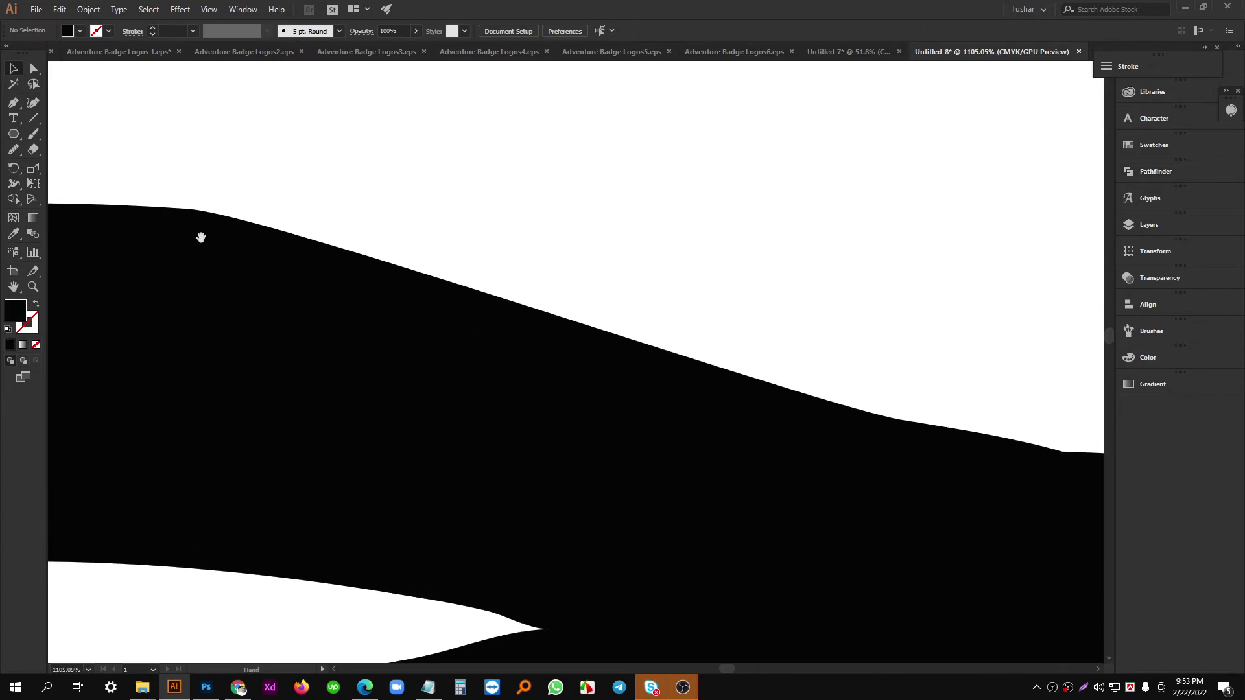
pyautogui.moveTo(254, 271); pyautogui.dragTo(439, 293)
pyautogui.click(402, 287)
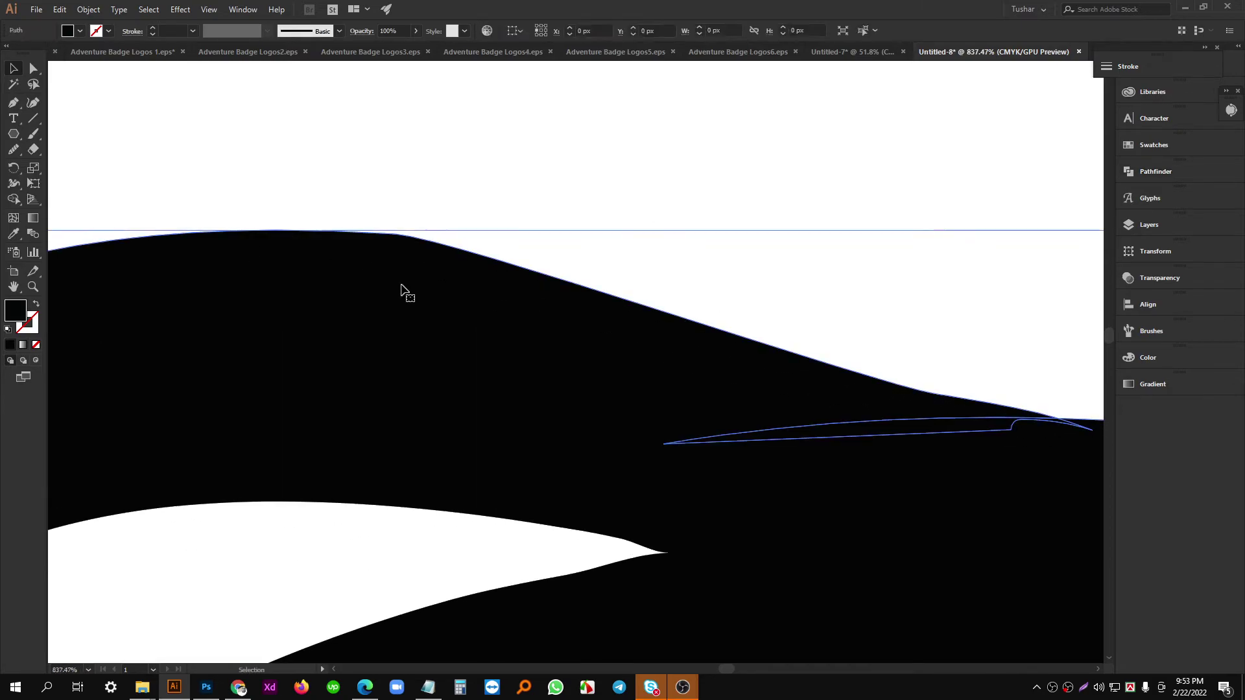
pyautogui.click(33, 71)
pyautogui.click(16, 150)
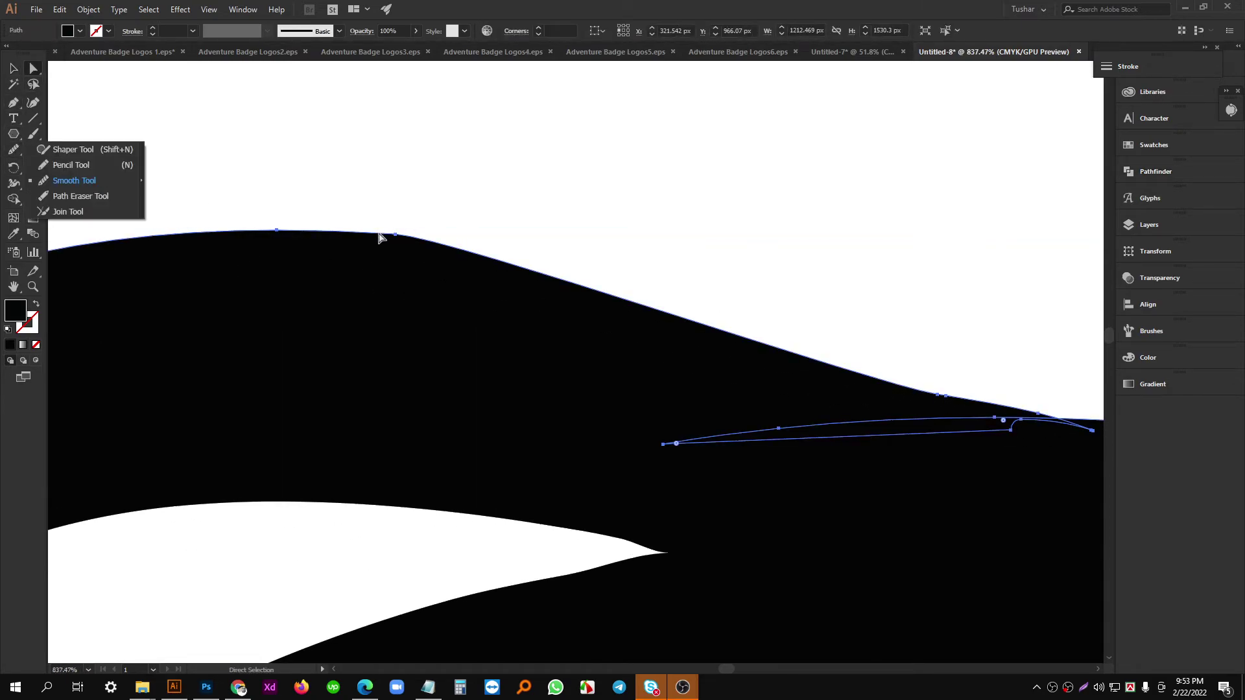
pyautogui.click(53, 181)
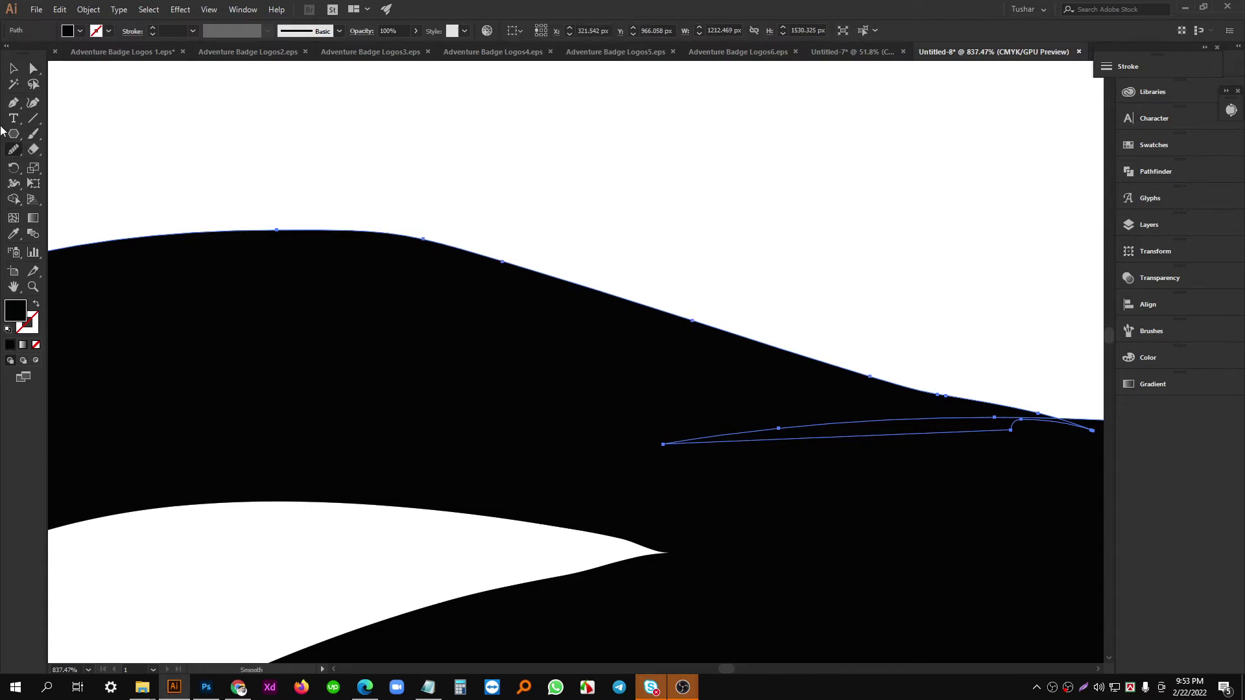
pyautogui.click(11, 72)
pyautogui.click(555, 176)
# Examine the whole logo beside the "Original" reference.
pyautogui.scroll(-5, 744, 269)
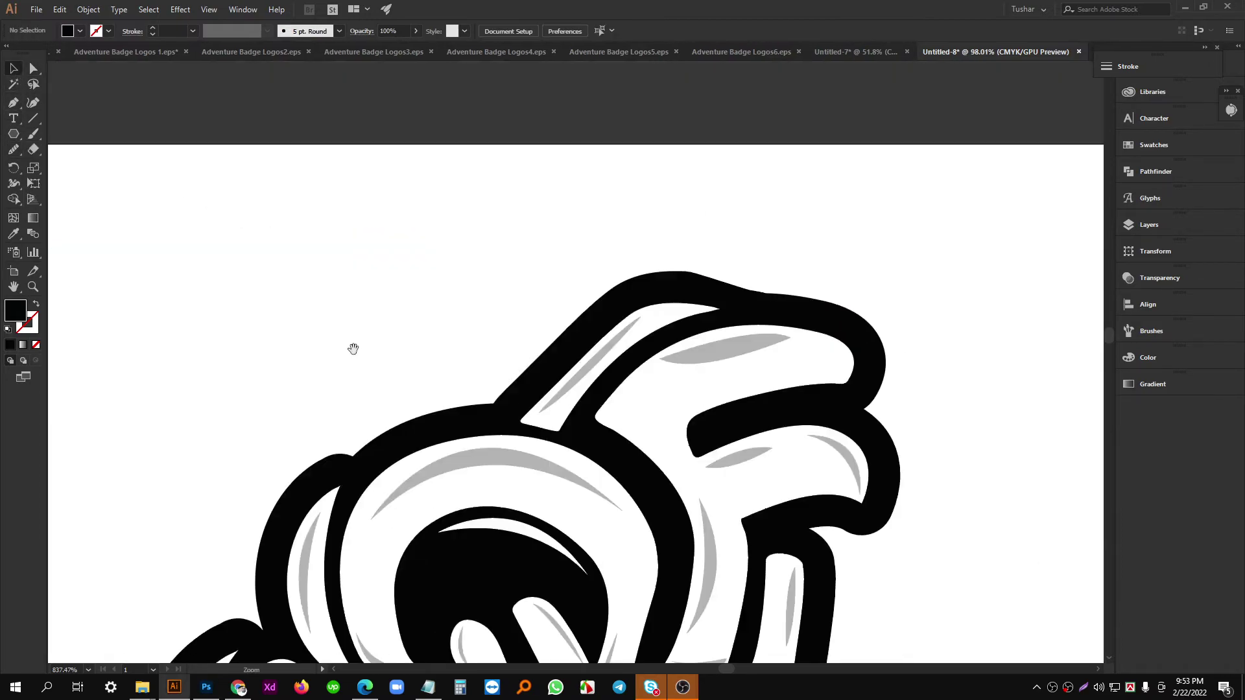
pyautogui.moveTo(353, 347); pyautogui.dragTo(347, 279)
pyautogui.scroll(-3, 609, 312)
pyautogui.moveTo(542, 405); pyautogui.dragTo(424, 334)
pyautogui.scroll(1, 512, 347)
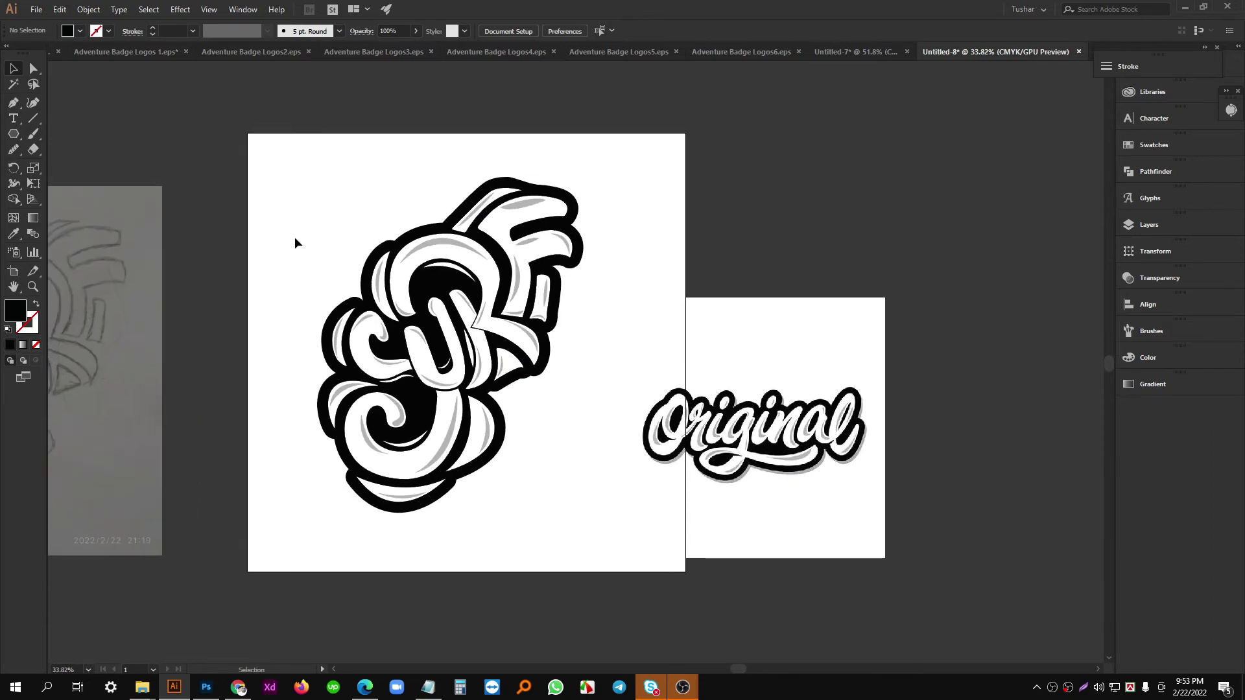
pyautogui.moveTo(296, 241); pyautogui.dragTo(402, 248)
pyautogui.moveTo(484, 323); pyautogui.dragTo(434, 324)
pyautogui.moveTo(551, 372); pyautogui.dragTo(483, 360)
# Move the "Original" reference image clear of the artboard, beside its right edge.
pyautogui.press('v')
pyautogui.moveTo(261, 181); pyautogui.dragTo(722, 613)
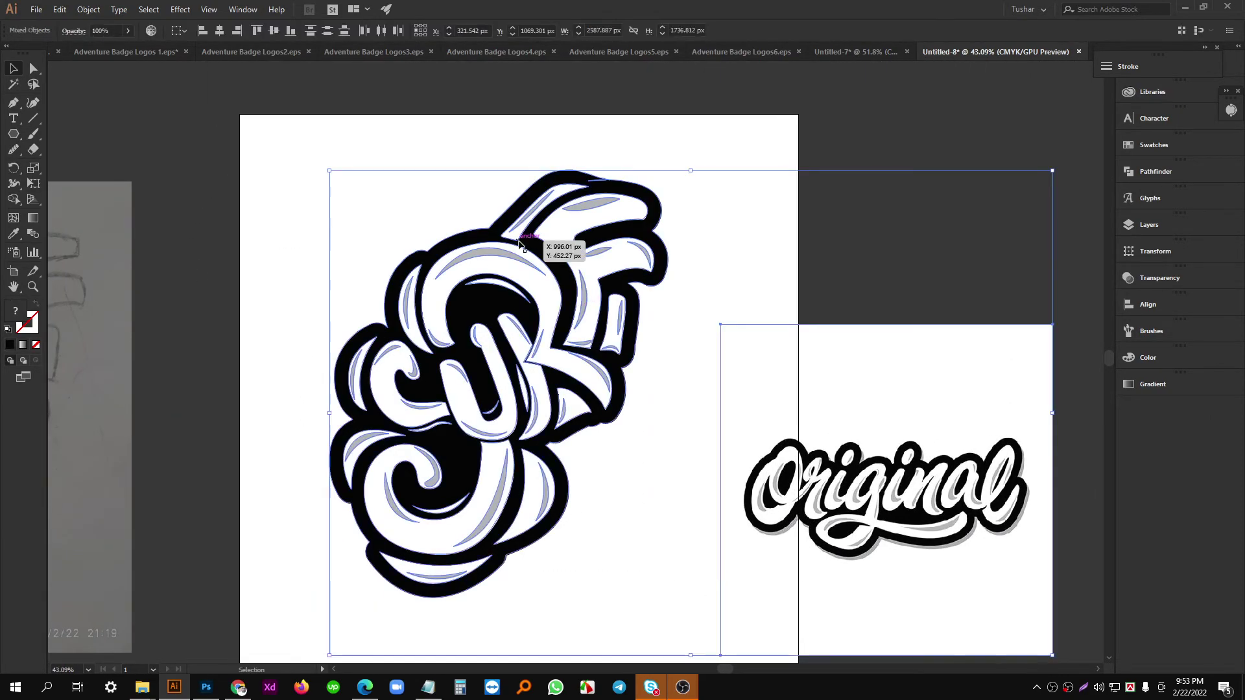
pyautogui.click(773, 293)
pyautogui.moveTo(851, 398); pyautogui.dragTo(768, 421)
pyautogui.moveTo(768, 422); pyautogui.dragTo(438, 267)
pyautogui.moveTo(548, 291); pyautogui.dragTo(702, 274)
pyautogui.moveTo(480, 345); pyautogui.dragTo(679, 420)
pyautogui.moveTo(529, 440); pyautogui.dragTo(574, 436)
pyautogui.moveTo(594, 417); pyautogui.dragTo(669, 418)
pyautogui.moveTo(699, 375); pyautogui.dragTo(663, 422)
pyautogui.moveTo(625, 359); pyautogui.dragTo(700, 382)
pyautogui.moveTo(729, 386); pyautogui.dragTo(699, 446)
pyautogui.moveTo(699, 448); pyautogui.dragTo(783, 433)
pyautogui.scroll(-1, 783, 433)
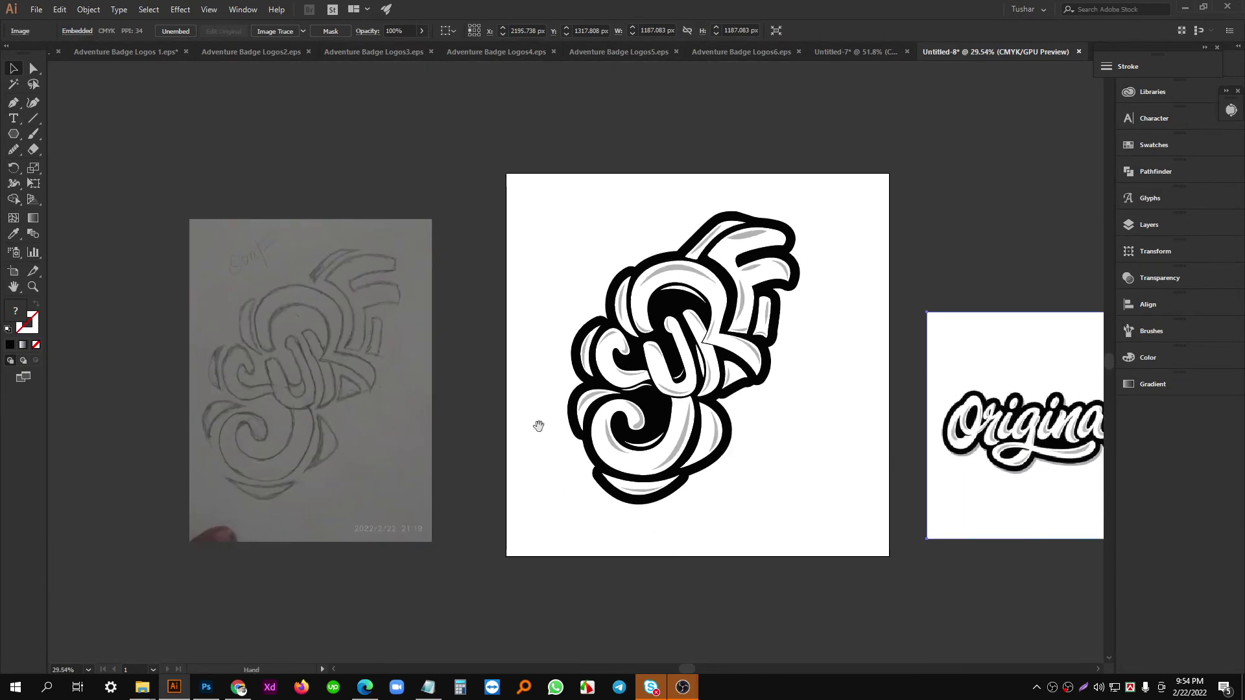
# Move the pencil sketch image closer to the artboard's left edge.
pyautogui.scroll(-3, 454, 324)
pyautogui.moveTo(303, 231)
pyautogui.mouseDown()
pyautogui.moveTo(367, 248)
pyautogui.moveTo(361, 227)
pyautogui.mouseUp()
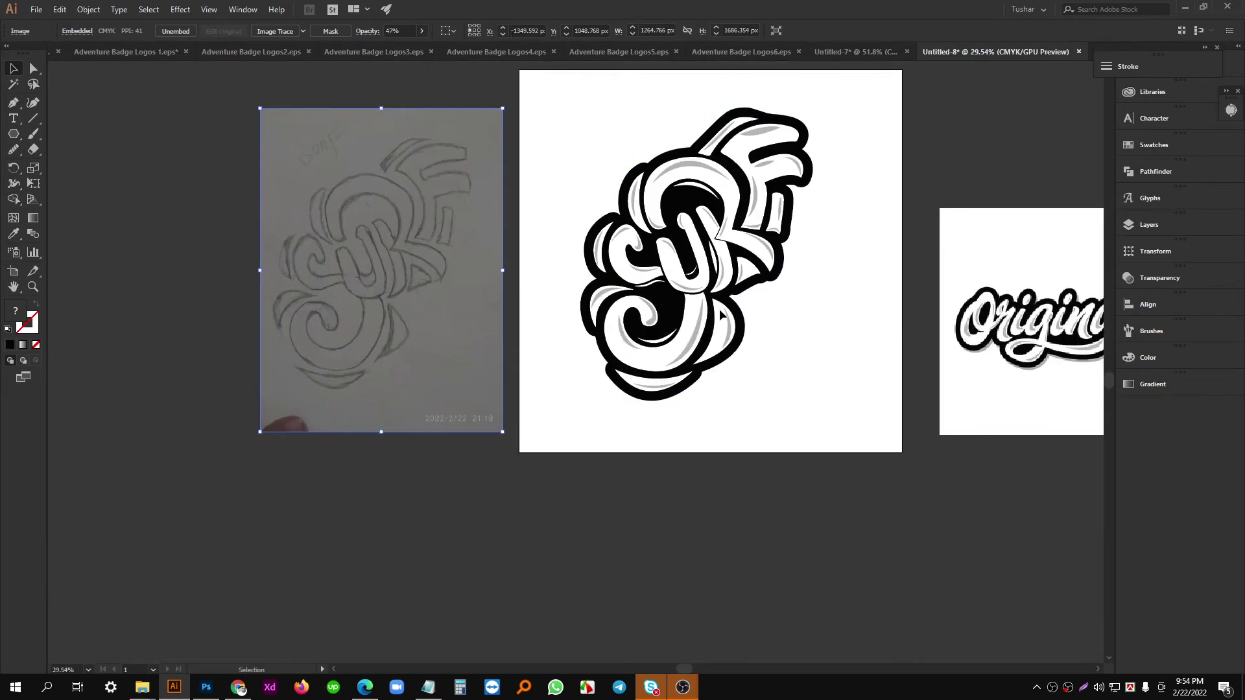
pyautogui.moveTo(787, 295)
pyautogui.mouseDown()
pyautogui.moveTo(726, 363)
pyautogui.moveTo(693, 354)
pyautogui.mouseUp()
pyautogui.moveTo(692, 354)
pyautogui.mouseDown()
pyautogui.moveTo(741, 358)
pyautogui.moveTo(657, 348)
pyautogui.mouseUp()
pyautogui.moveTo(691, 426); pyautogui.dragTo(372, 151)
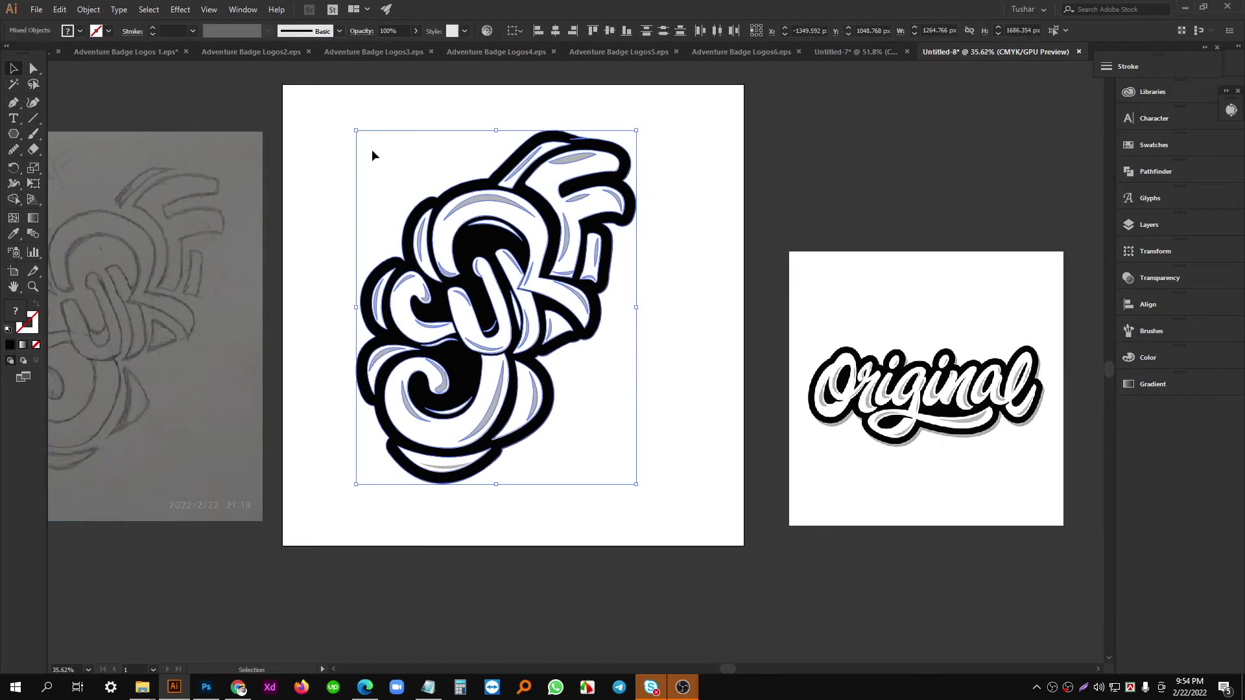
pyautogui.rightClick(467, 193)
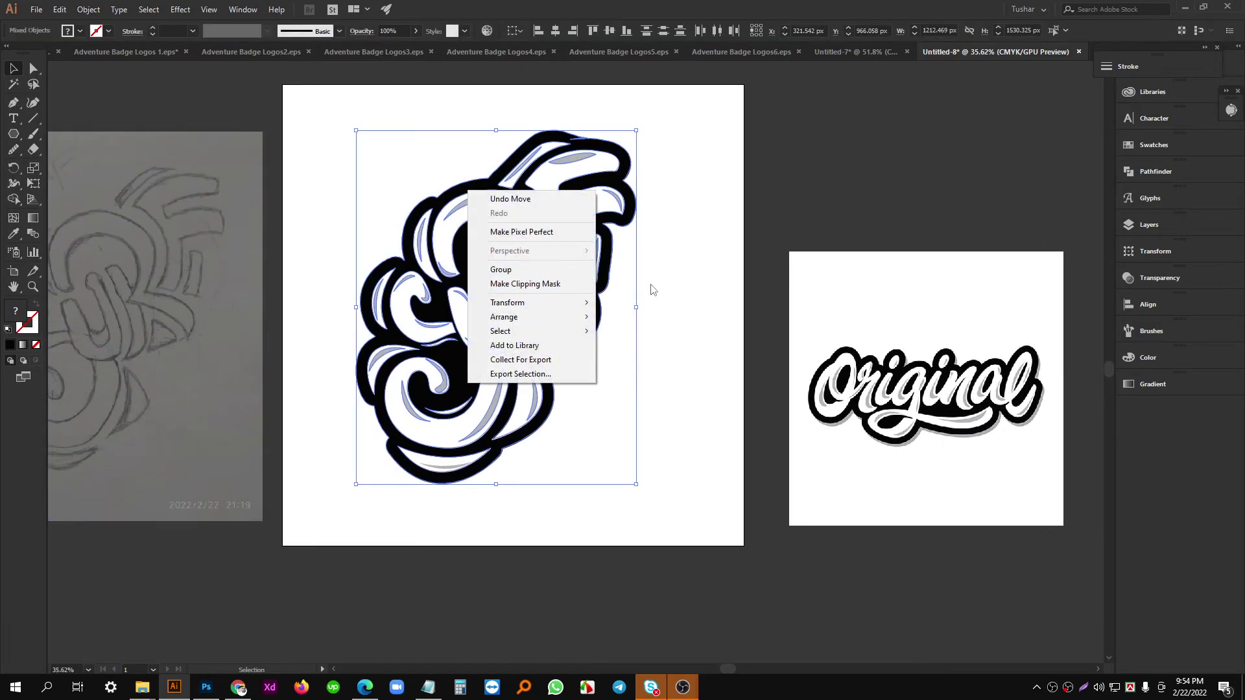
pyautogui.click(663, 290)
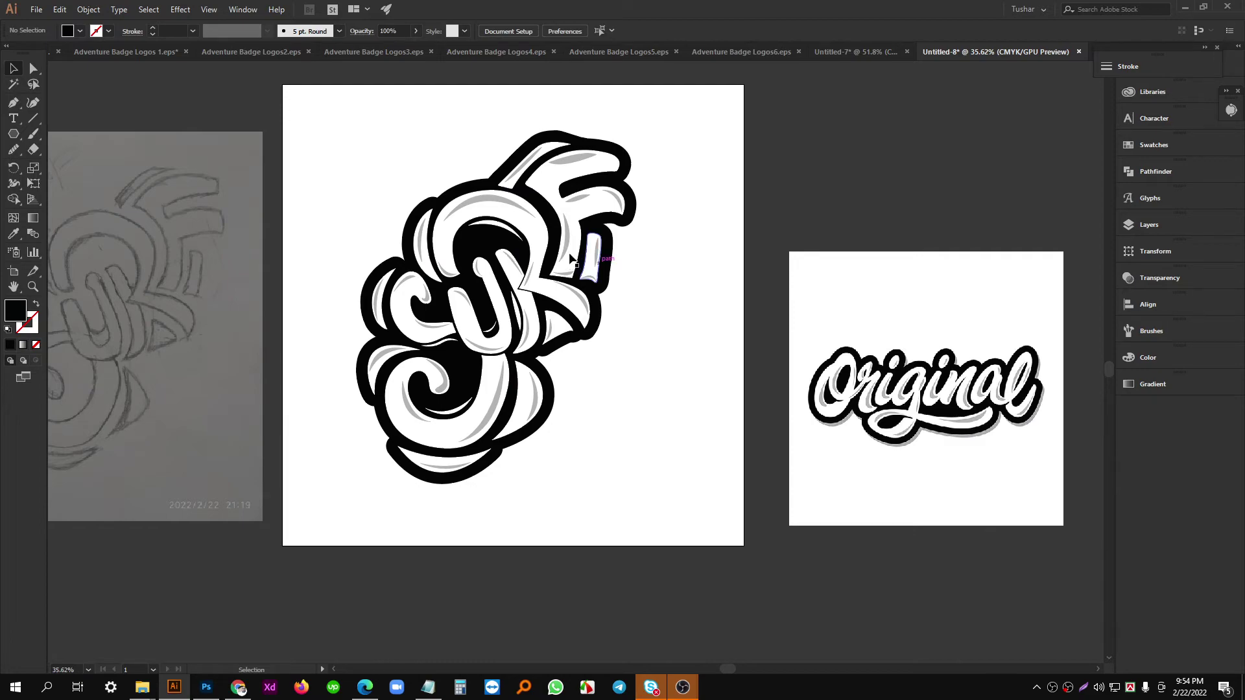
# Open the new document setup, then switch to Chrome and search Google Images for "white t shirt mockup".
pyautogui.hotkey('ctrl', 'n')
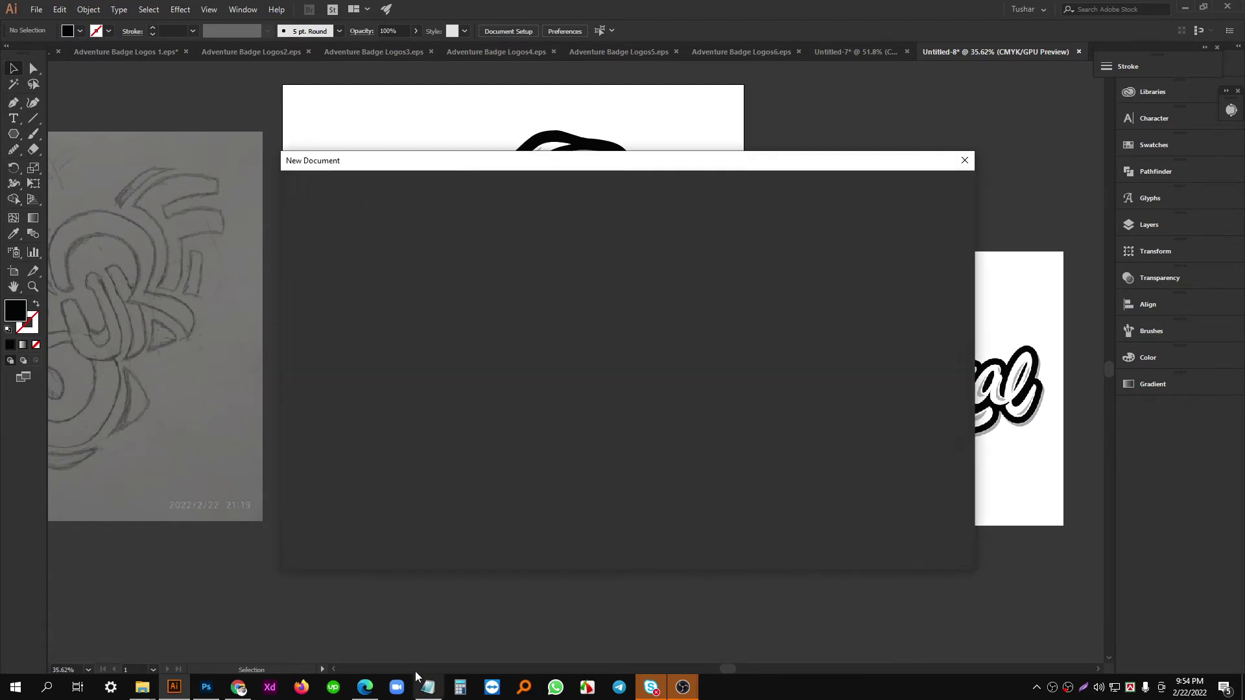
pyautogui.click(238, 687)
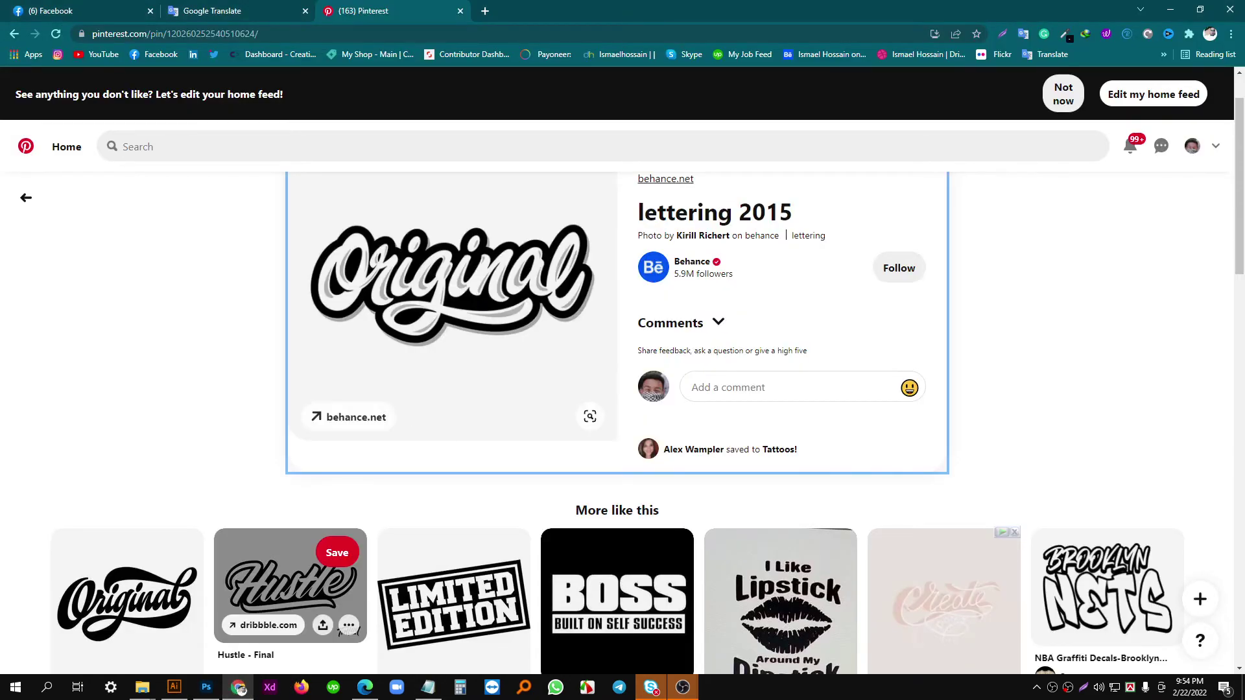
pyautogui.click(484, 10)
pyautogui.click(181, 29)
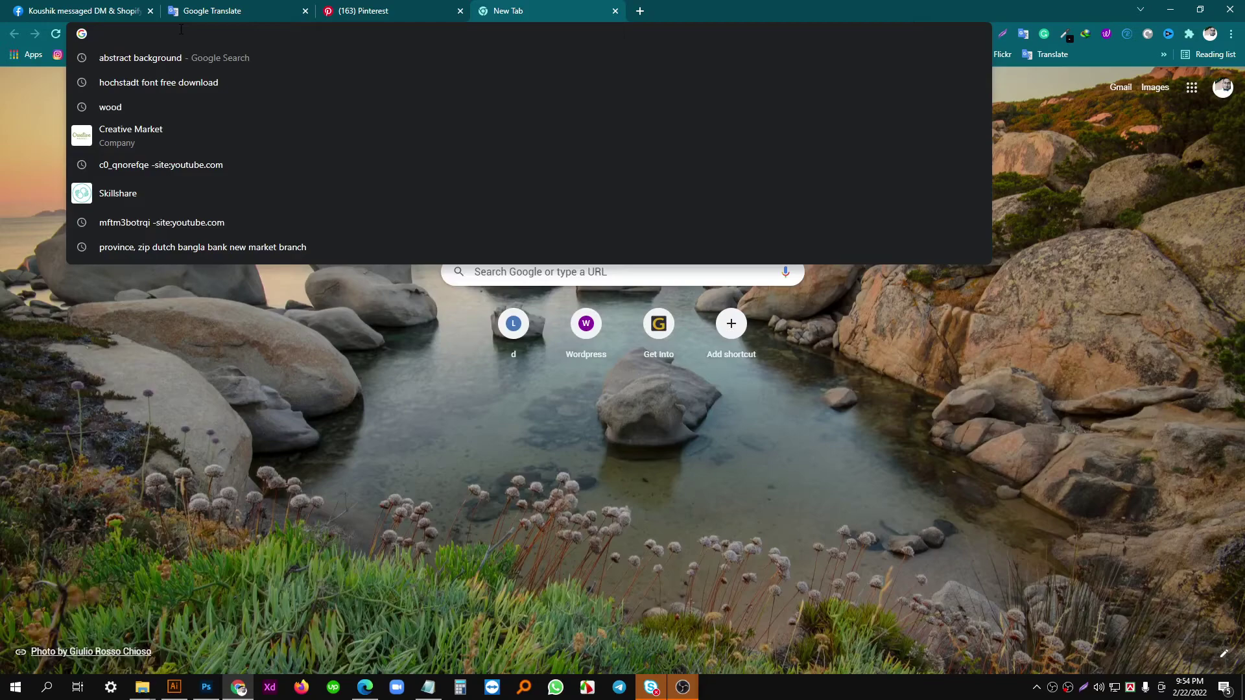
pyautogui.write('white t shirt mockup')
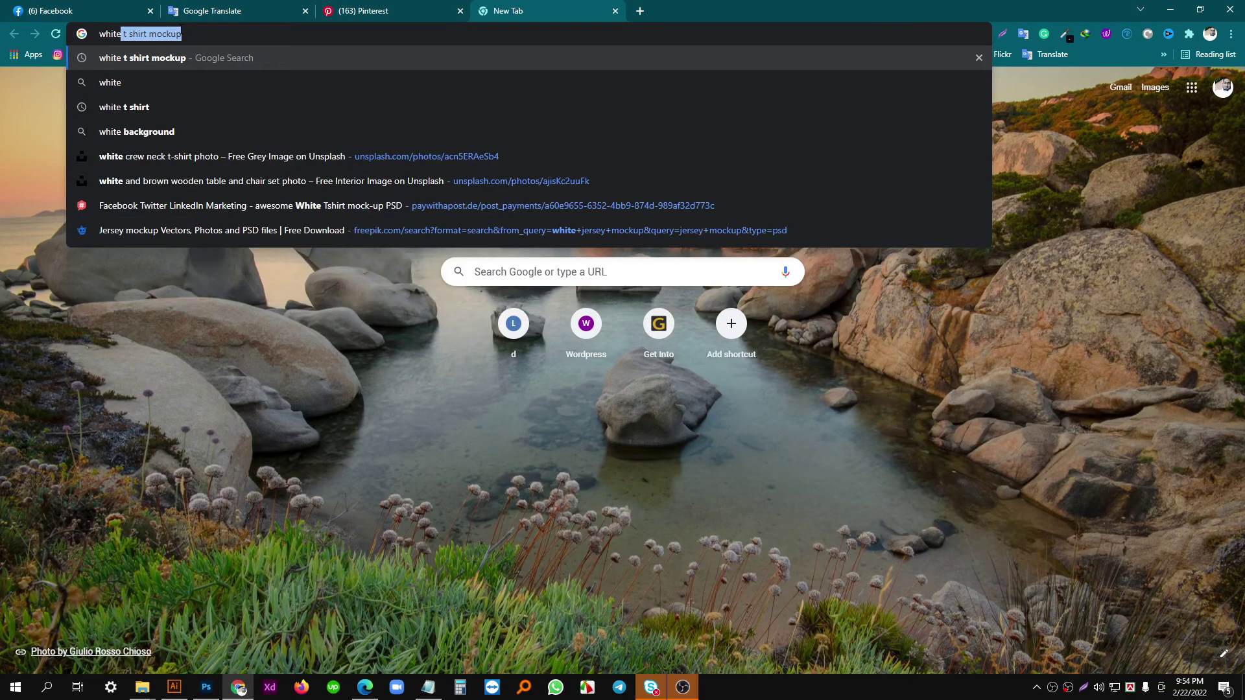
pyautogui.press('Right')
pyautogui.press('Return')
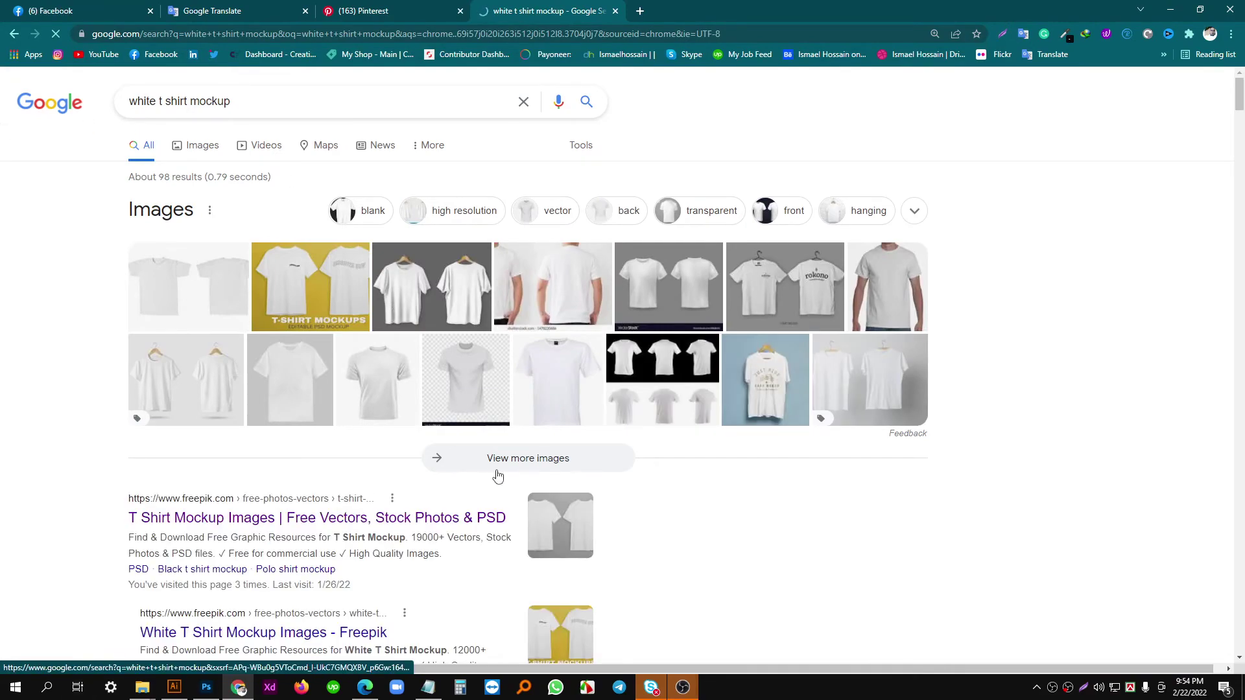
pyautogui.click(492, 460)
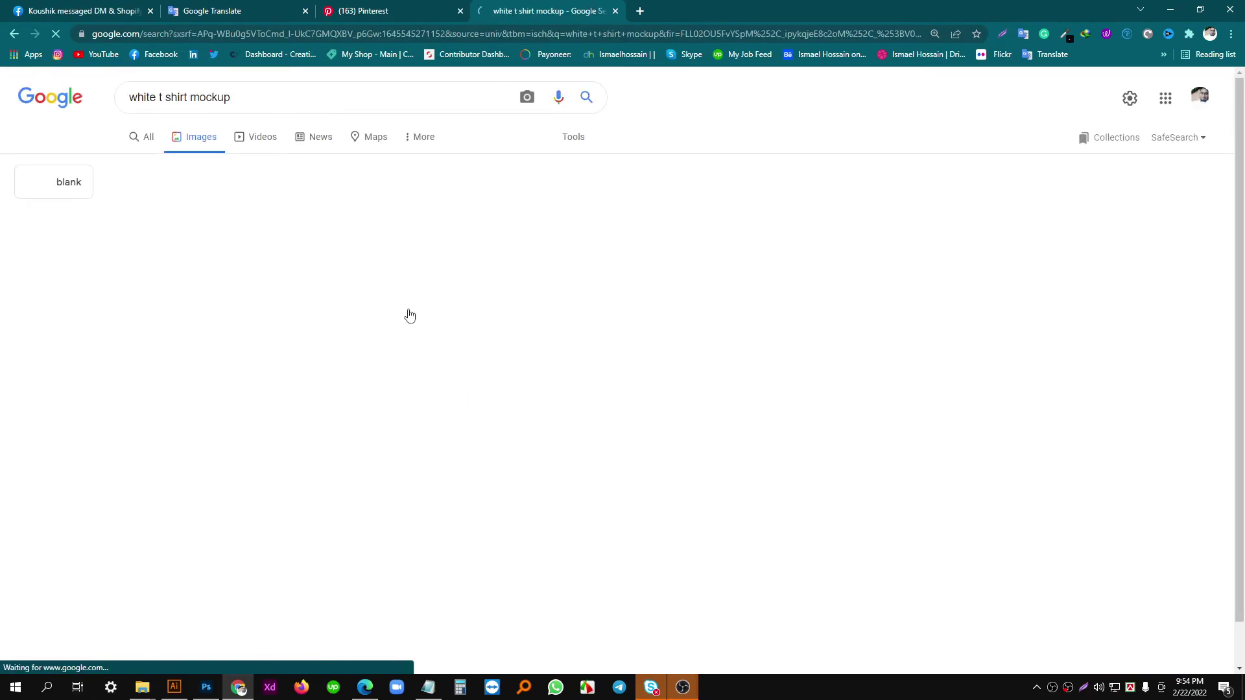
# Open the white T-shirt on a wooden hanger seen from the back, from the related images, and copy it.
pyautogui.scroll(-3, 344, 363)
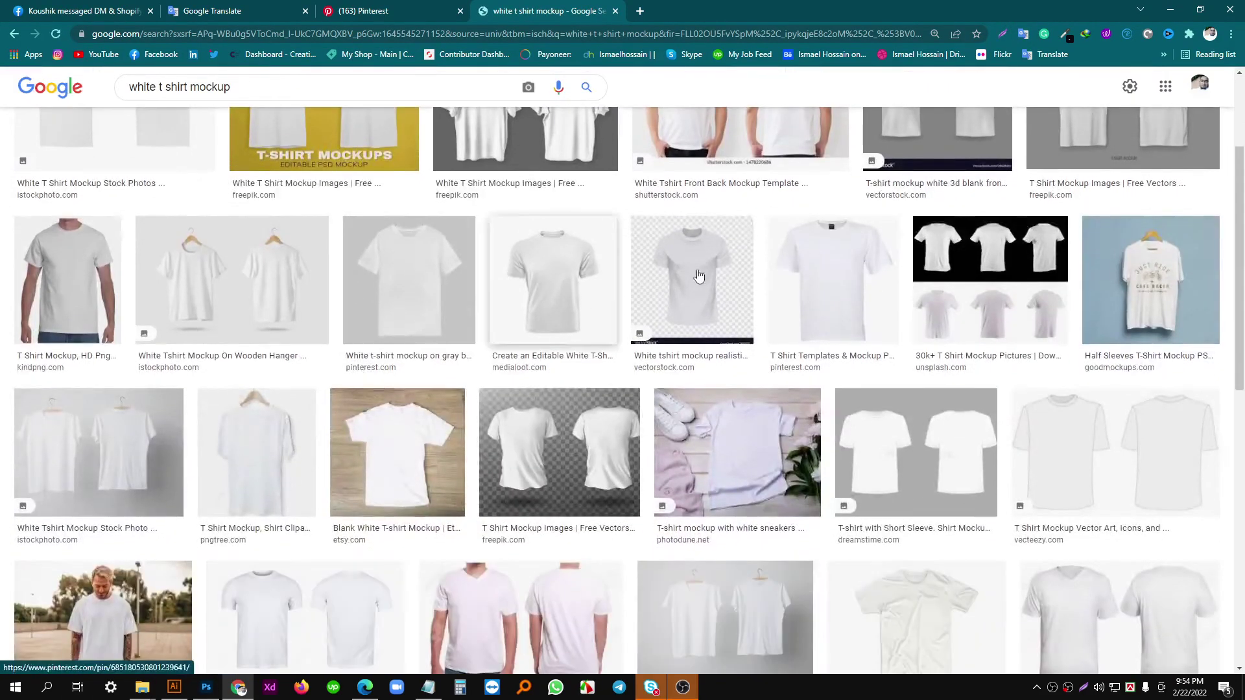
pyautogui.click(266, 288)
pyautogui.scroll(-5, 704, 276)
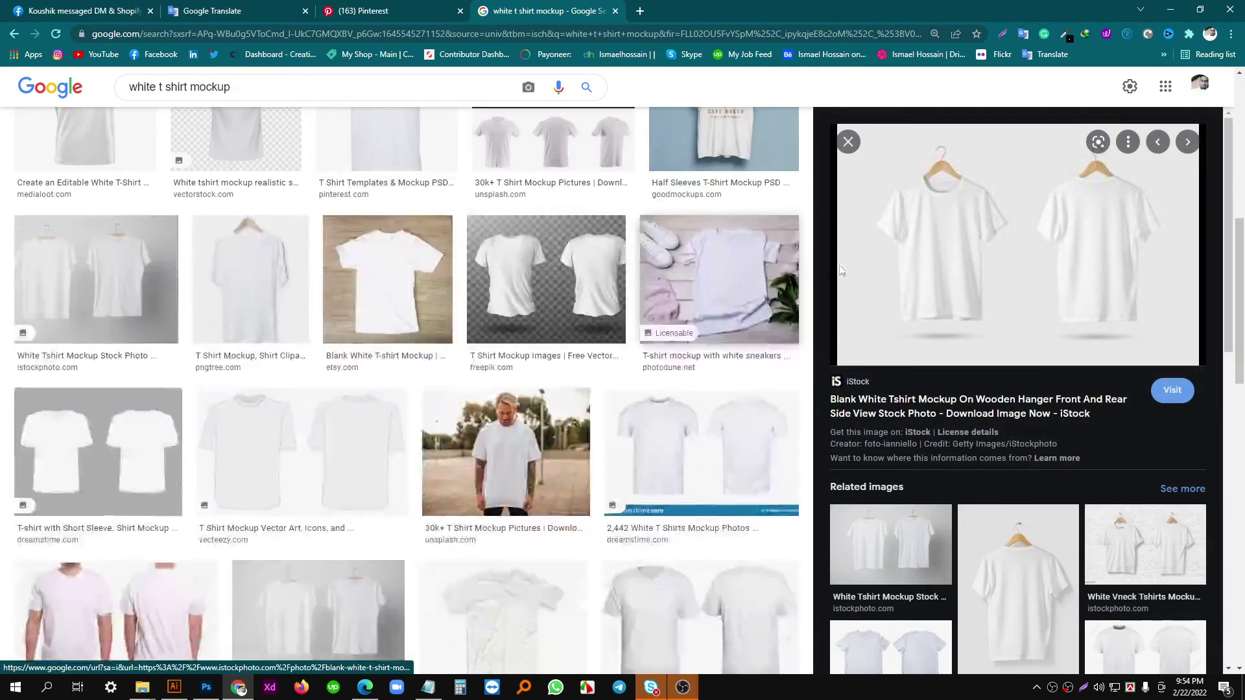
pyautogui.click(1018, 250)
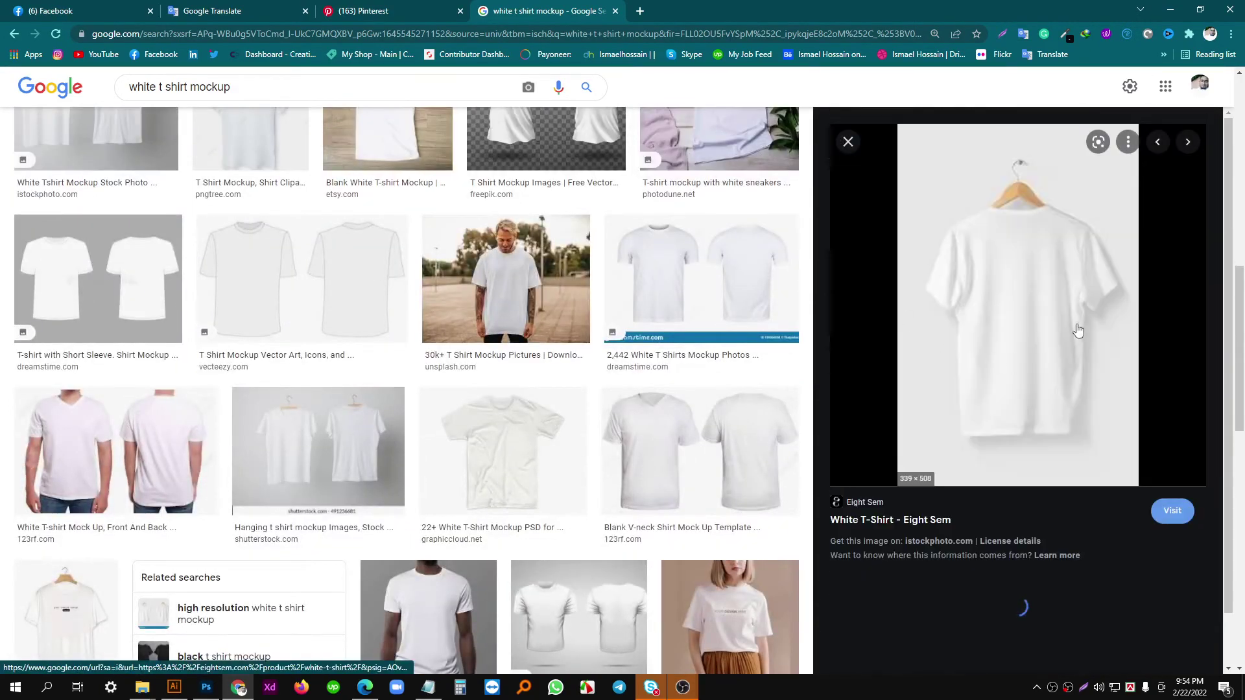
pyautogui.rightClick(1013, 265)
pyautogui.click(1095, 432)
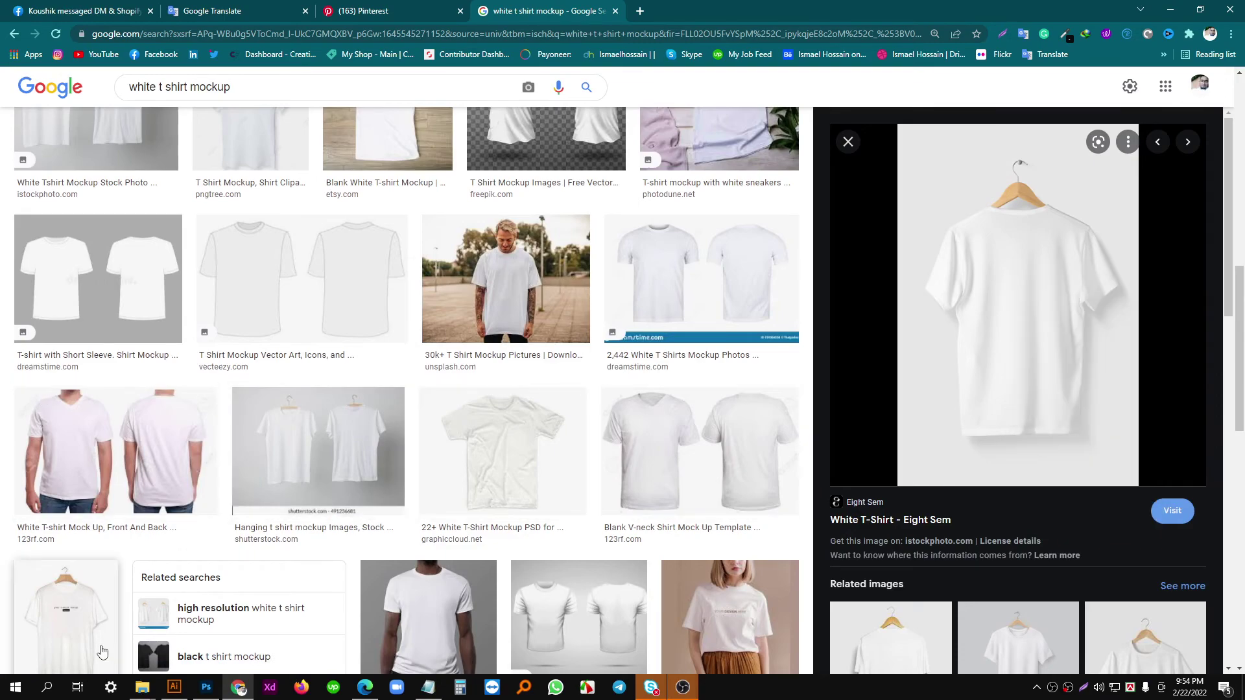
# Return to Illustrator and create a new landscape document for the mockup.
pyautogui.click(174, 687)
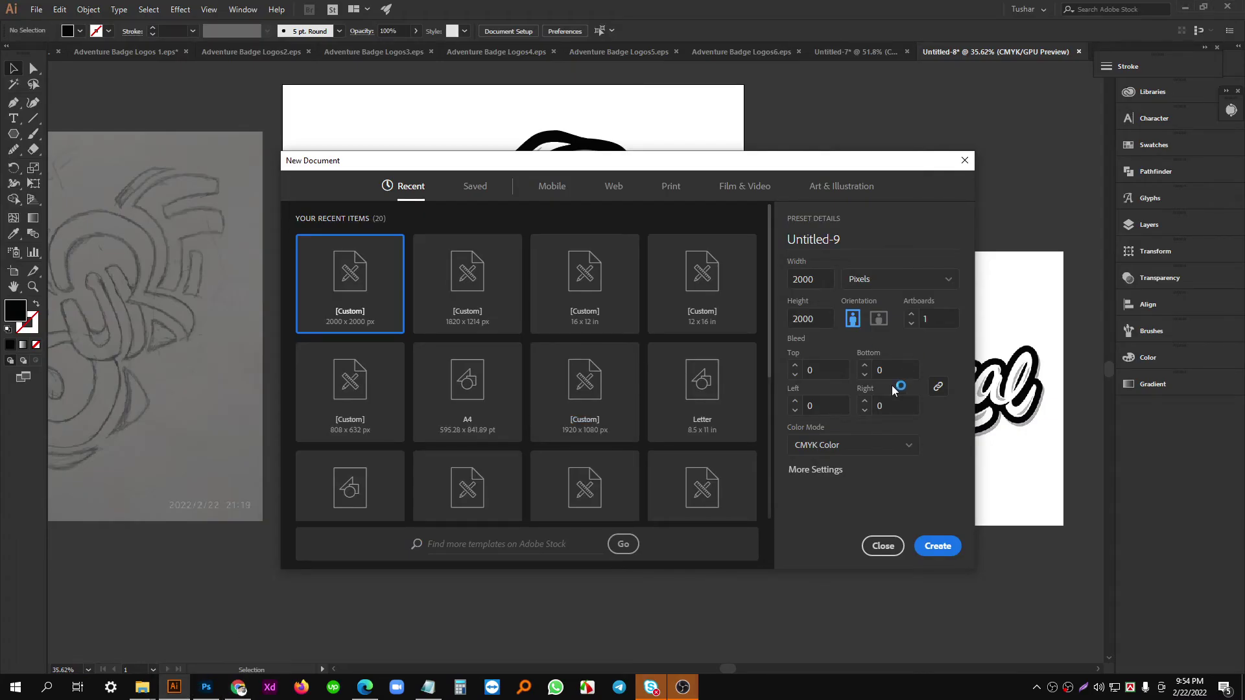
pyautogui.doubleClick(824, 278)
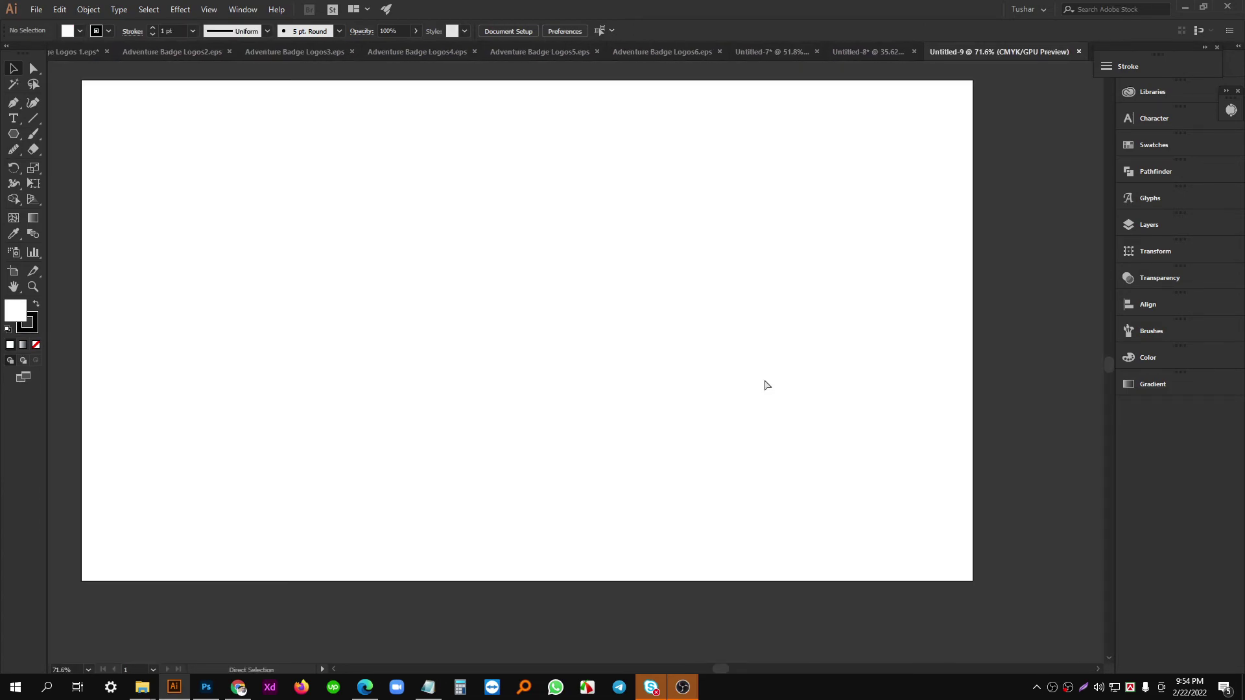
# Try the back-view T-shirt image on the artboard, enlarged to about 703 × 1054 px, and delete it.
pyautogui.hotkey('ctrl', 'v')
pyautogui.moveTo(763, 383); pyautogui.dragTo(614, 375)
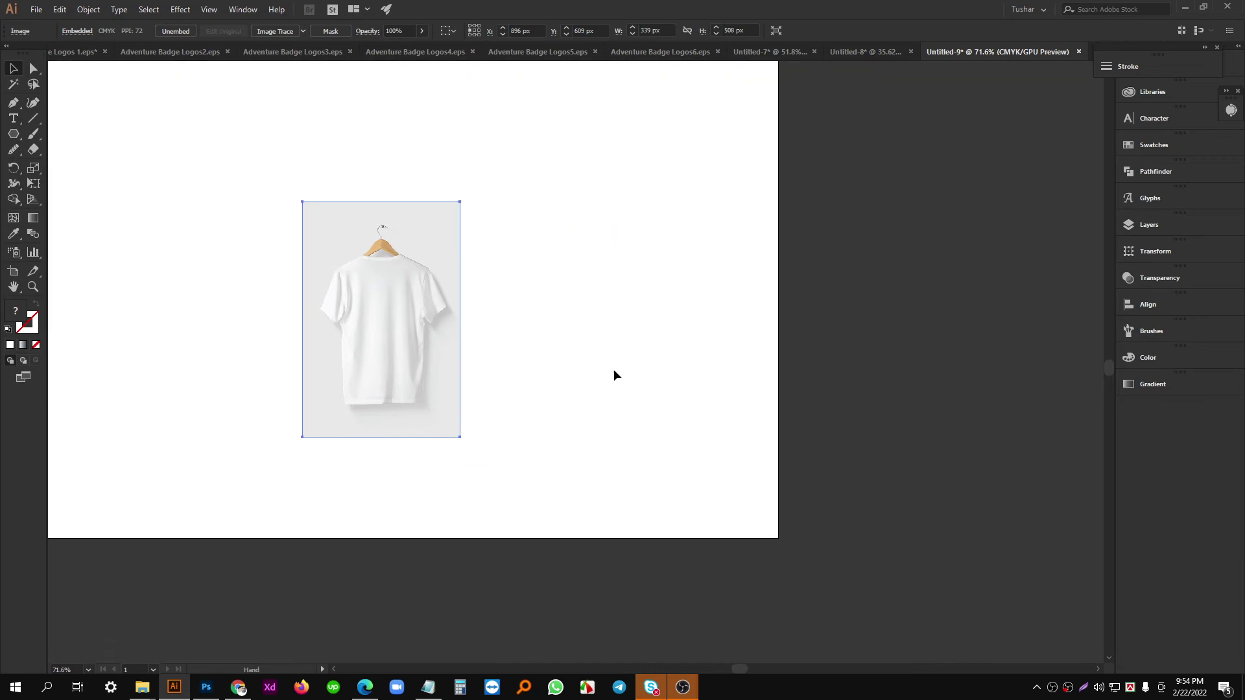
pyautogui.moveTo(459, 437); pyautogui.dragTo(697, 556)
pyautogui.click(812, 438)
pyautogui.scroll(-2, 796, 413)
pyautogui.scroll(1, 795, 413)
pyautogui.moveTo(531, 359)
pyautogui.mouseDown()
pyautogui.moveTo(502, 361)
pyautogui.moveTo(544, 354)
pyautogui.mouseUp()
pyautogui.moveTo(500, 342); pyautogui.dragTo(562, 374)
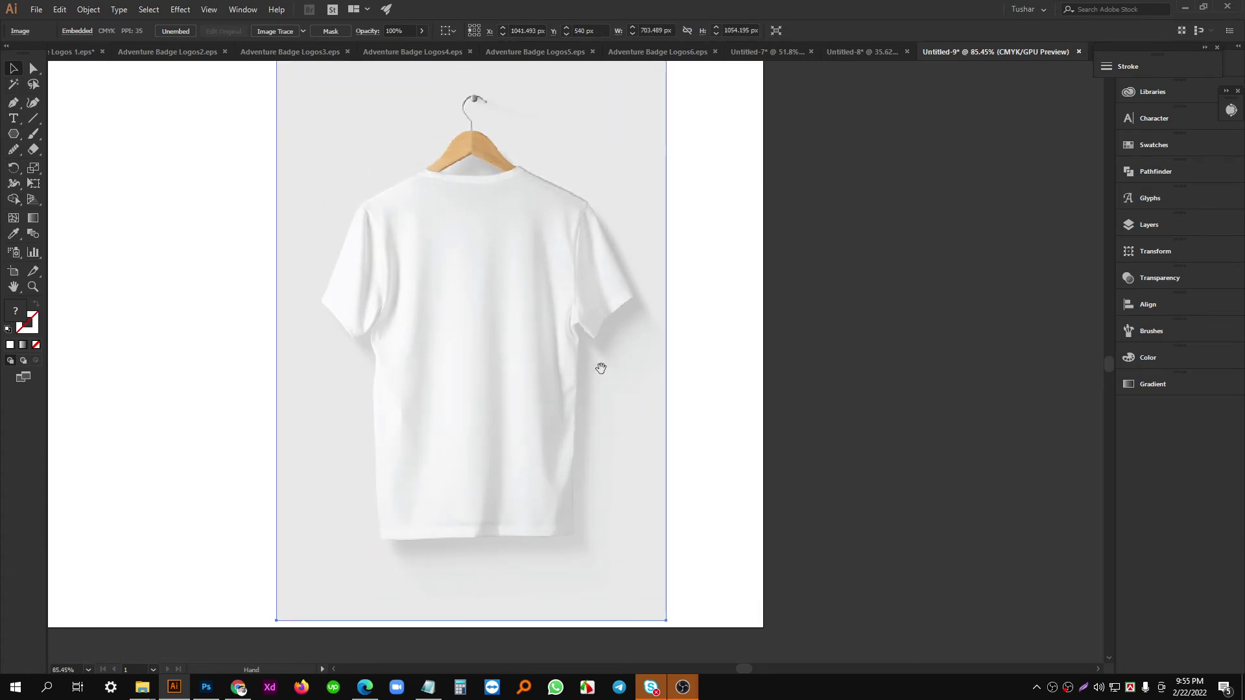
pyautogui.press('Delete')
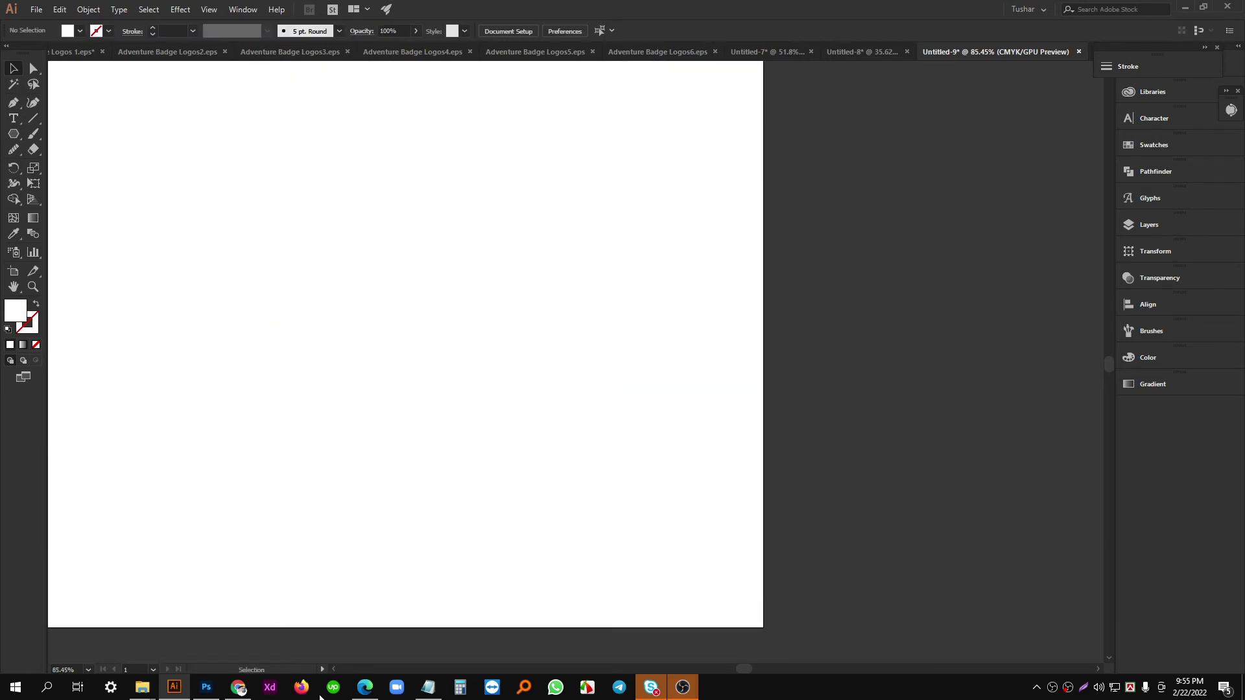
# In Chrome, open the related front-view image of a plain white T-shirt on a hanger and copy it.
pyautogui.click(238, 687)
pyautogui.scroll(-4, 1000, 310)
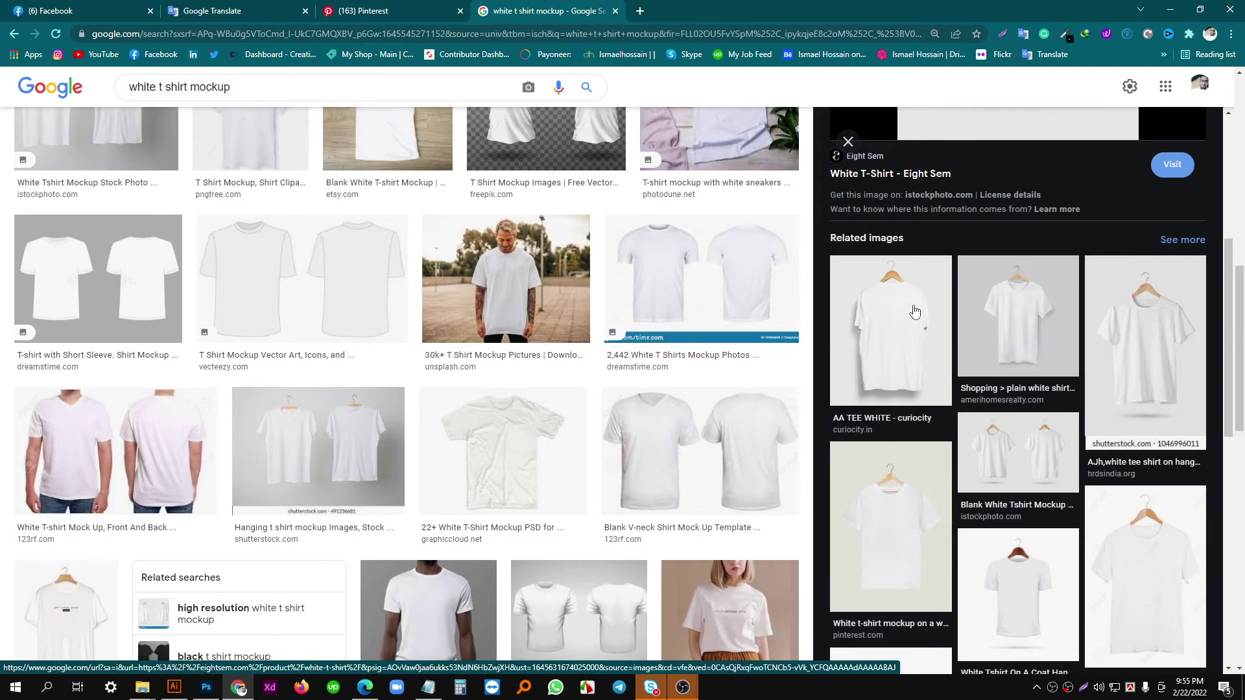
pyautogui.click(1014, 317)
pyautogui.rightClick(1005, 238)
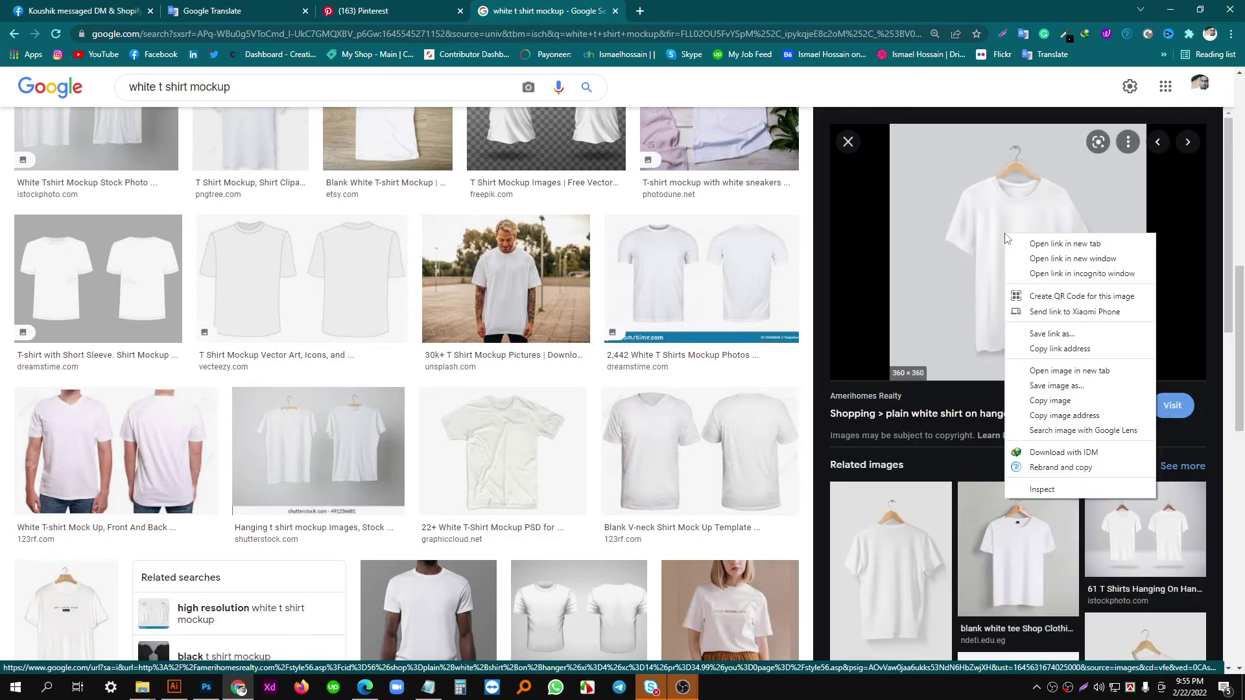
pyautogui.click(1070, 401)
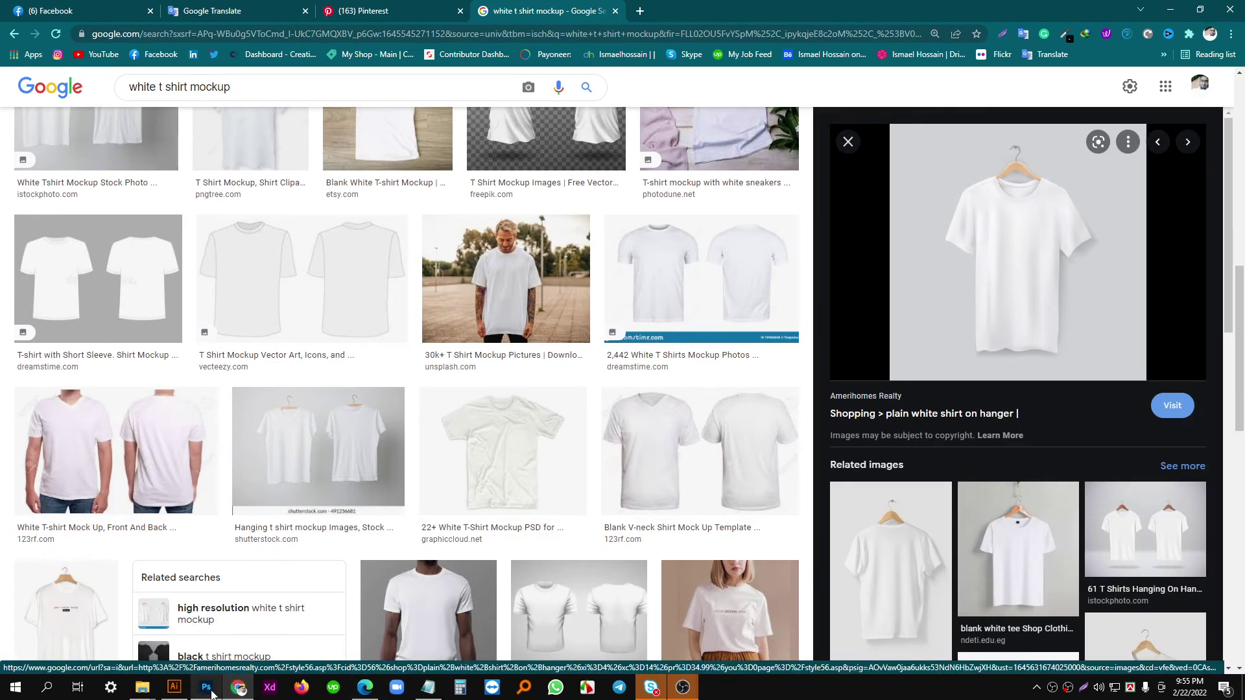
# Paste the front-view T-shirt image into the Illustrator document and enlarge it to about 1038 px square at the artboard's right edge.
pyautogui.click(173, 687)
pyautogui.hotkey('ctrl', 'v')
pyautogui.scroll(-2, 556, 402)
pyautogui.moveTo(556, 402); pyautogui.dragTo(554, 421)
pyautogui.moveTo(560, 406); pyautogui.dragTo(475, 409)
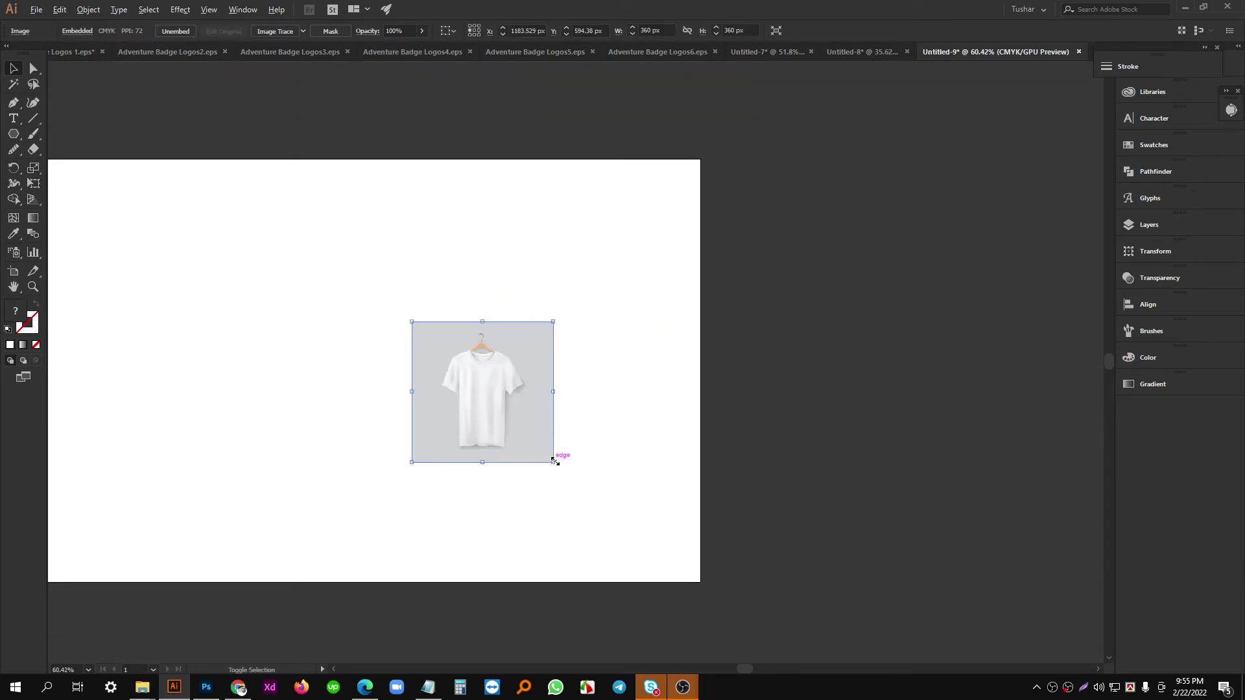
pyautogui.moveTo(554, 461); pyautogui.dragTo(804, 593)
pyautogui.moveTo(591, 476); pyautogui.dragTo(554, 438)
pyautogui.scroll(2, 590, 439)
pyautogui.moveTo(486, 134); pyautogui.dragTo(578, 223)
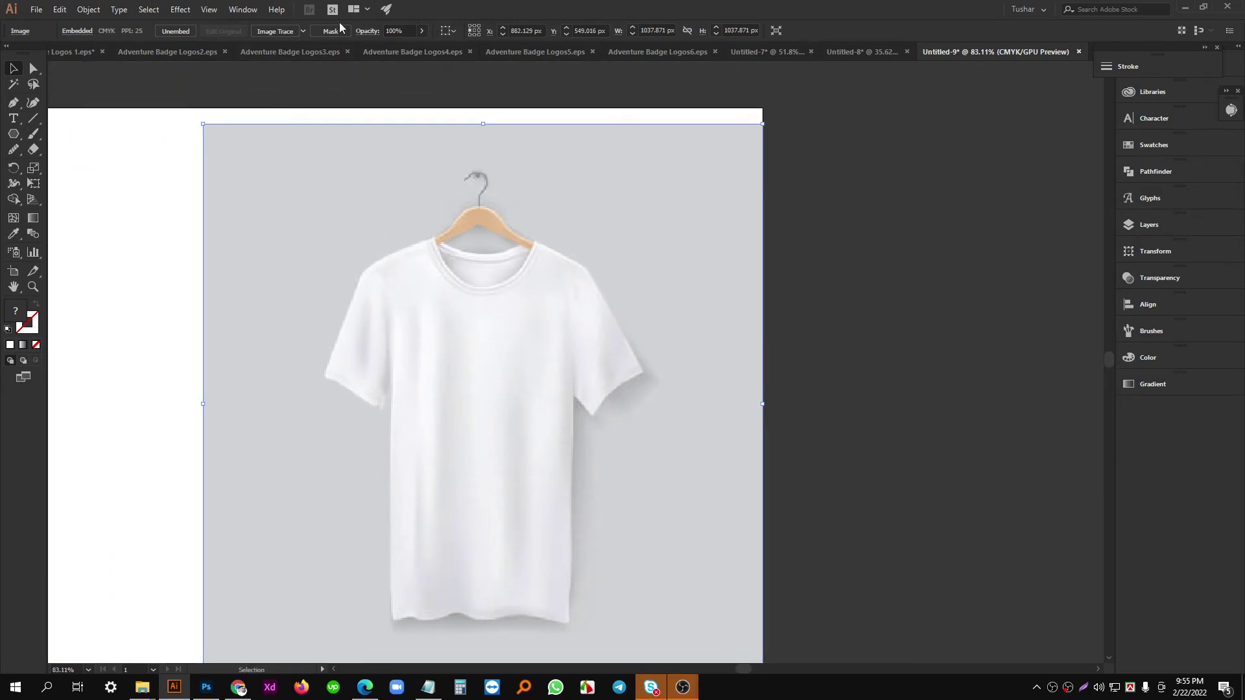
# Align the T-shirt image to the artboard's top edge.
pyautogui.click(446, 33)
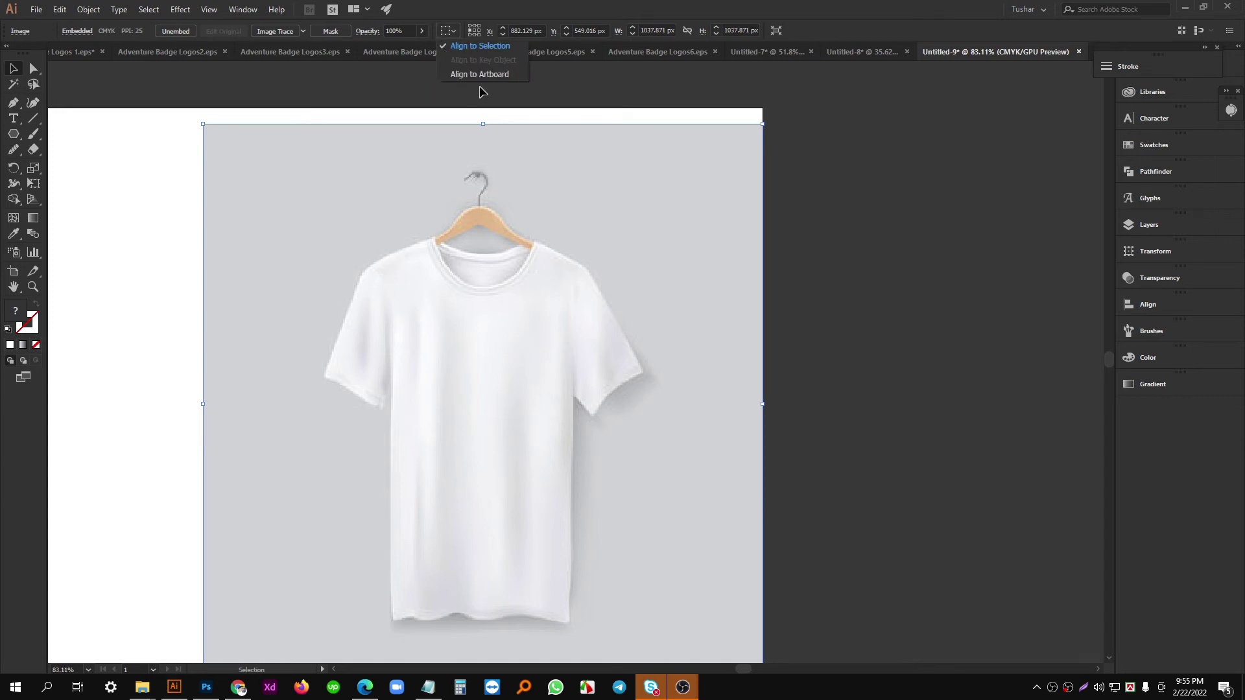
pyautogui.click(485, 75)
pyautogui.click(525, 32)
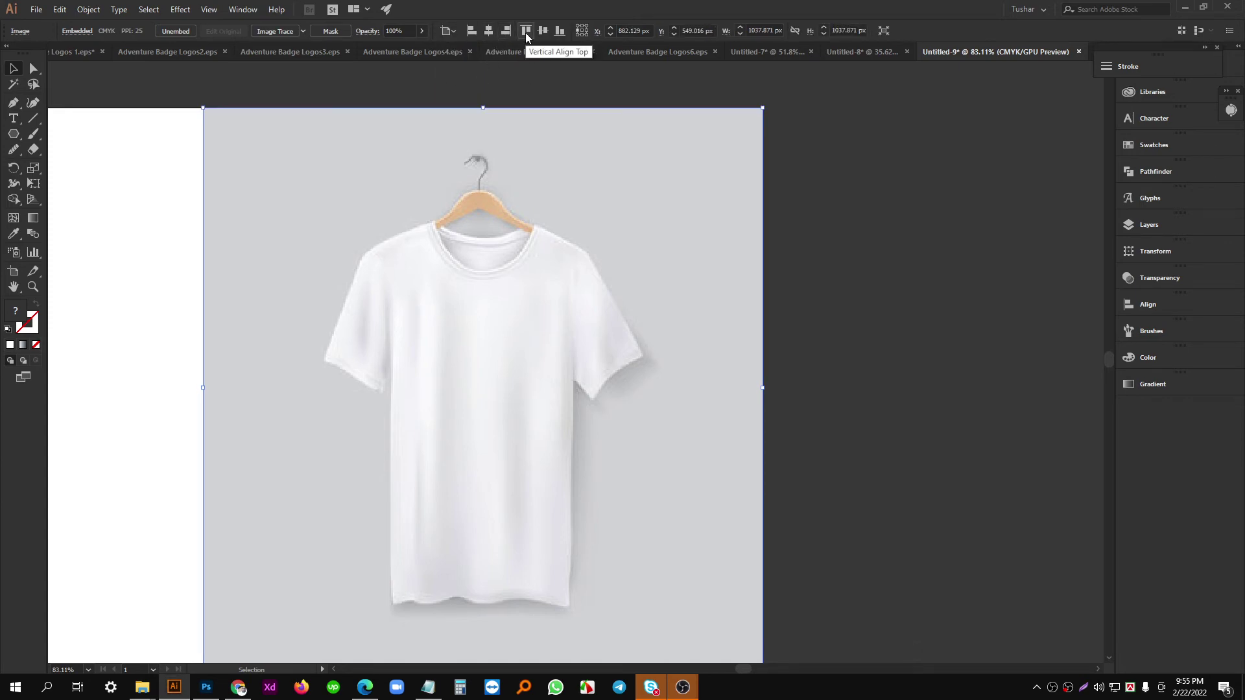
# Scale the T-shirt image up from its lower-left corner until it fills the artboard's full height.
pyautogui.click(830, 191)
pyautogui.moveTo(824, 239); pyautogui.dragTo(730, 382)
pyautogui.scroll(2, 729, 382)
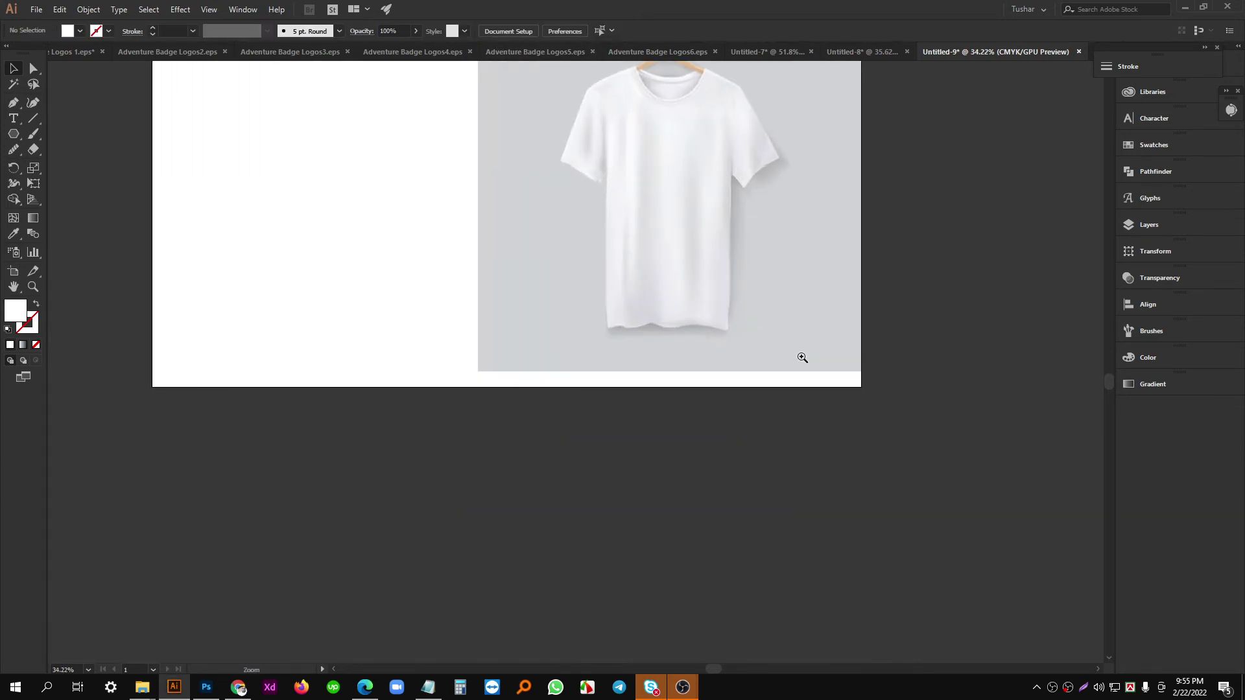
pyautogui.hscroll(-1, 747, 270)
pyautogui.click(544, 356)
pyautogui.moveTo(522, 370); pyautogui.dragTo(501, 386)
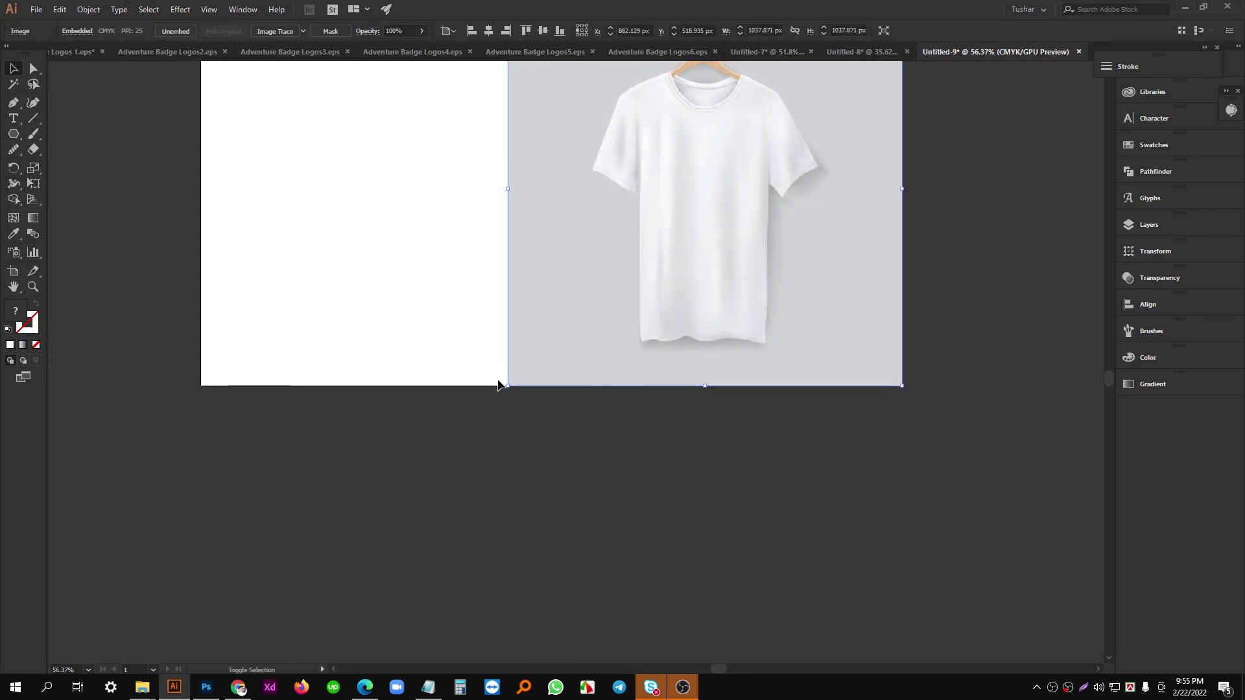
pyautogui.click(980, 196)
pyautogui.moveTo(968, 222); pyautogui.dragTo(875, 335)
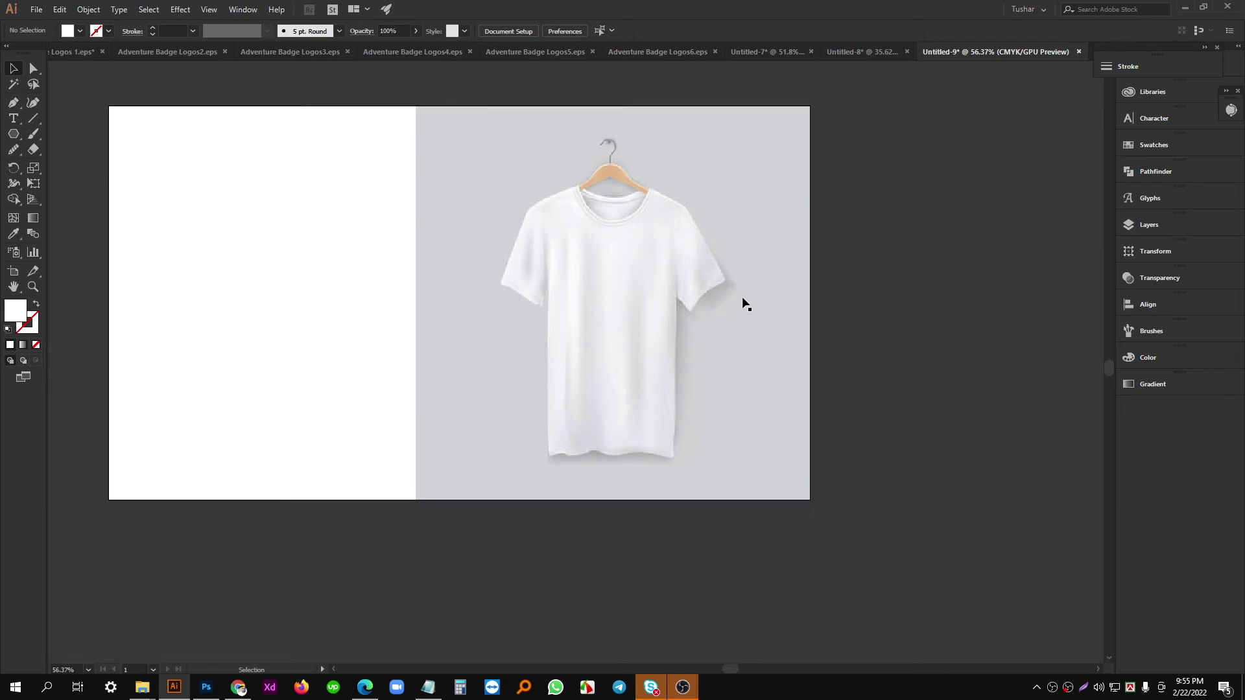
pyautogui.scroll(3, 691, 370)
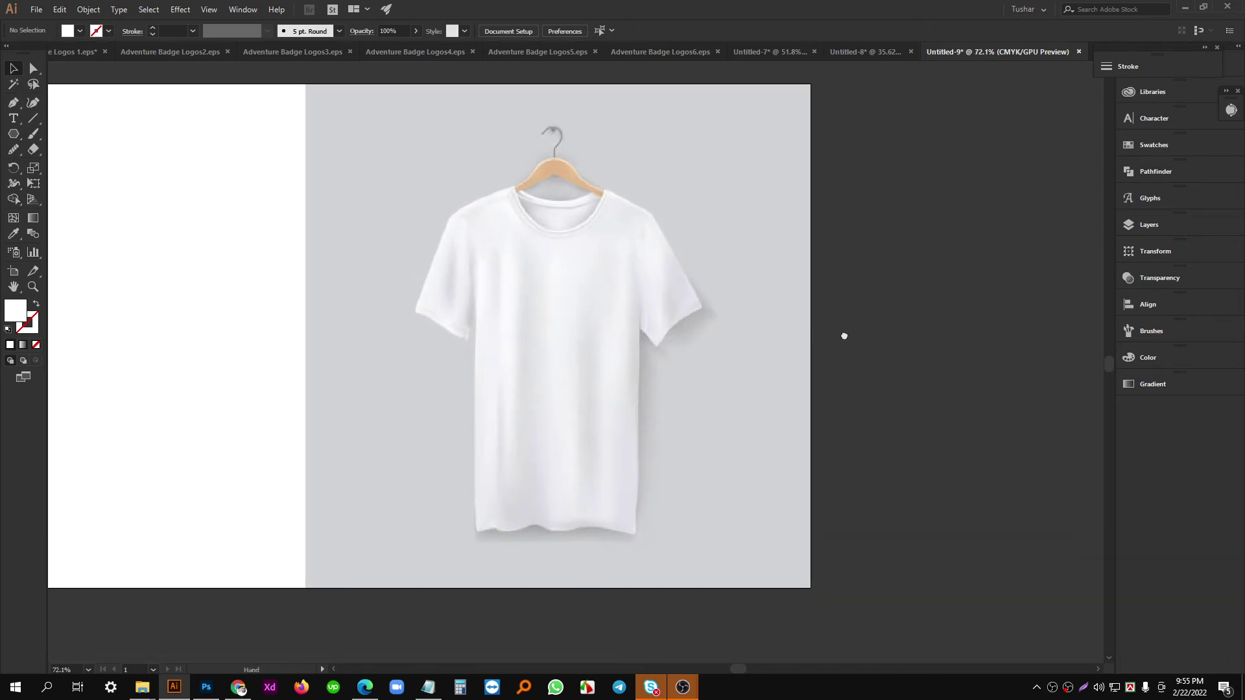
# Return to the lettering document Untitled-8 and choose the Batct 01 folder on the Work (H:) drive for saving it.
pyautogui.click(846, 52)
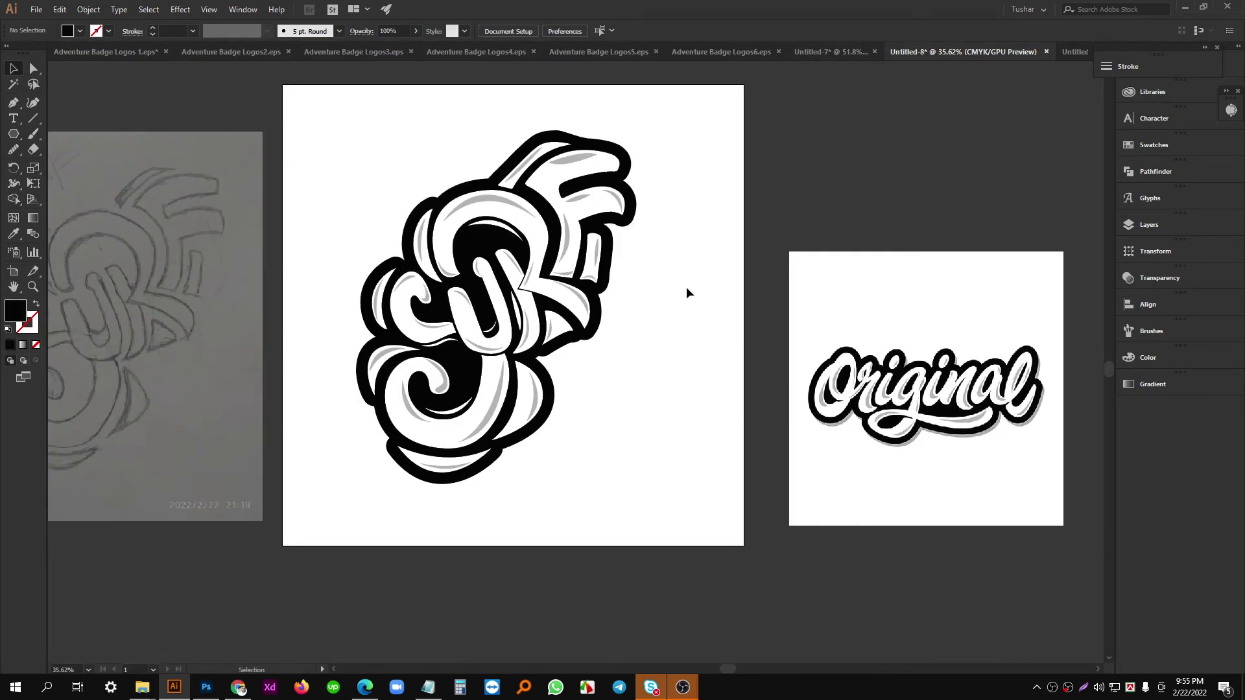
pyautogui.moveTo(363, 248); pyautogui.dragTo(686, 516)
pyautogui.click(706, 407)
pyautogui.hotkey('ctrl', 's')
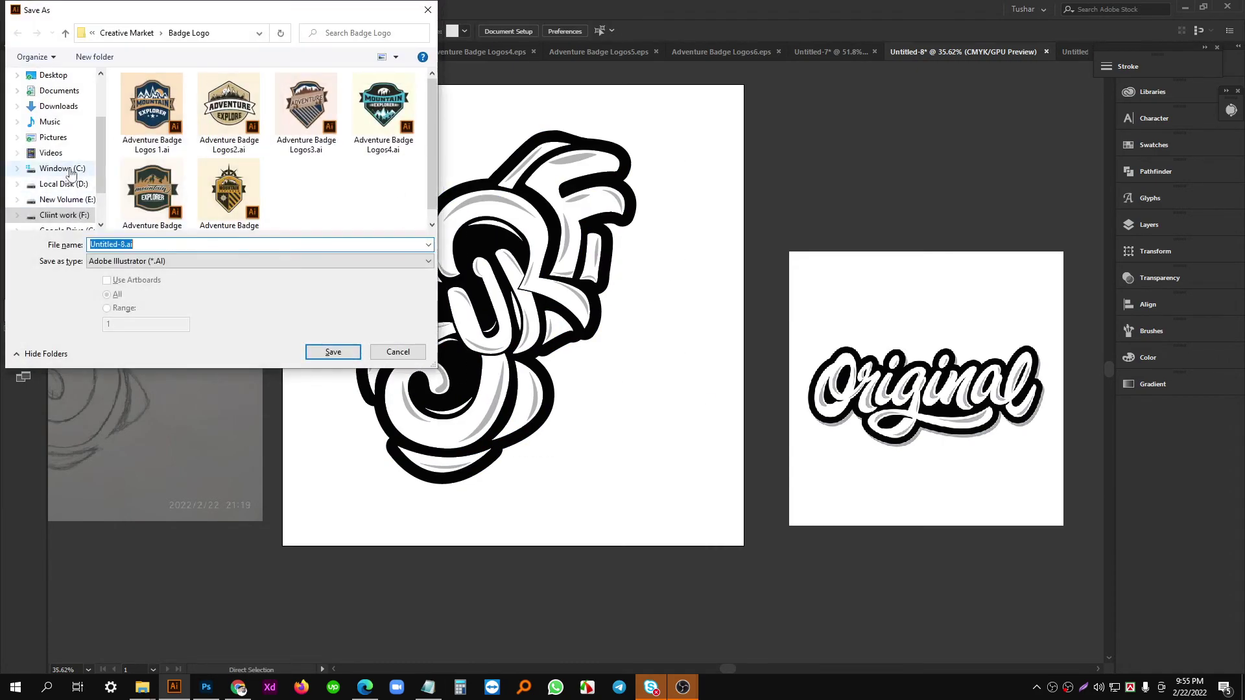
pyautogui.click(56, 199)
pyautogui.click(258, 144)
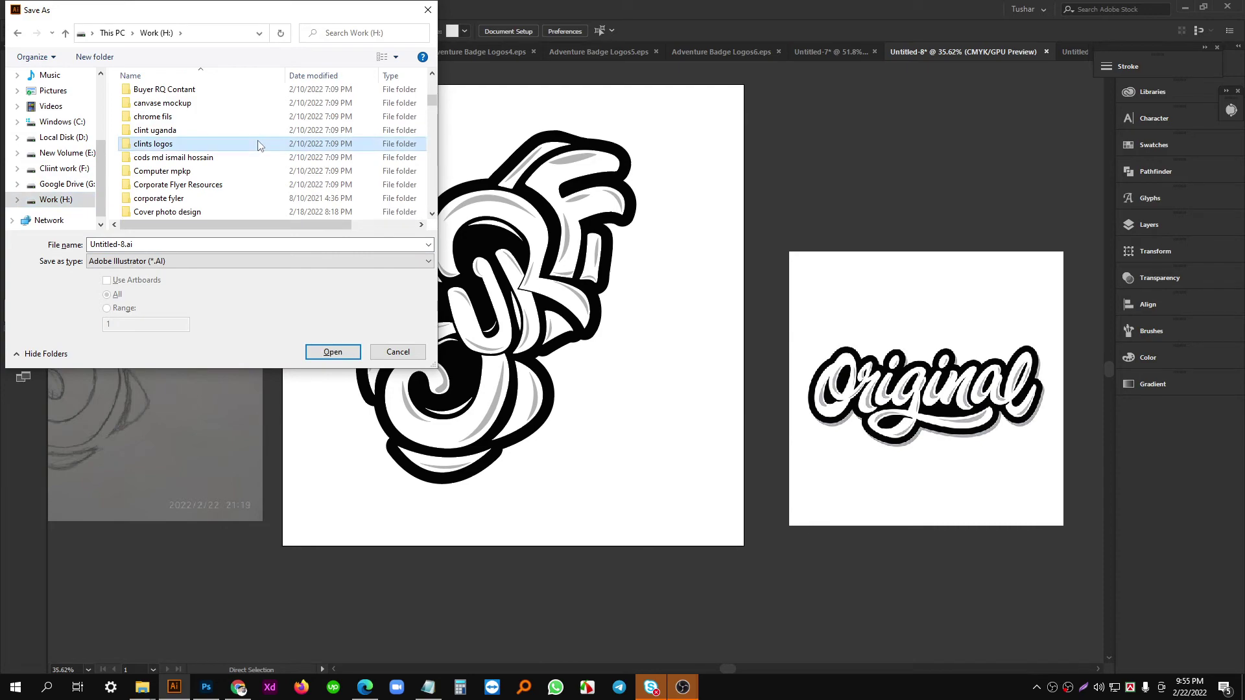
pyautogui.press('b')
pyautogui.doubleClick(227, 103)
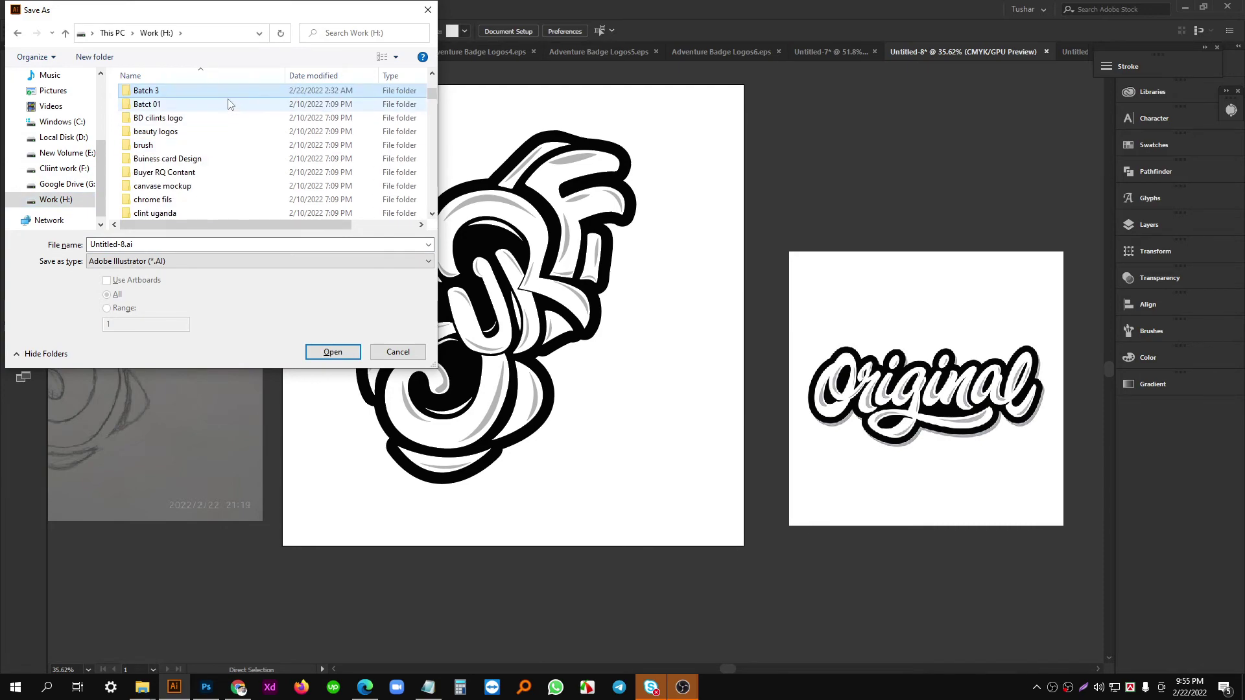
# Save the lettering document as "hand typography" in Adobe Illustrator format with the default Illustrator CC options.
pyautogui.scroll(-3, 277, 130)
pyautogui.click(165, 244)
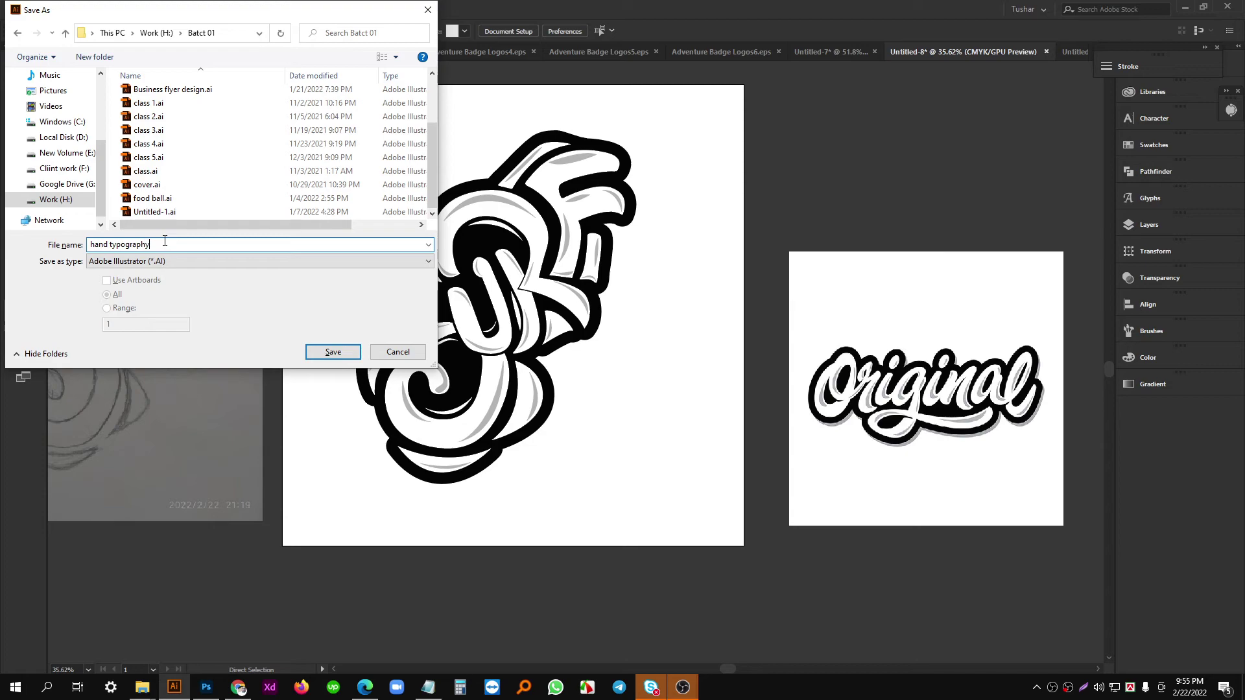
pyautogui.write('hand typography')
pyautogui.press('Return')
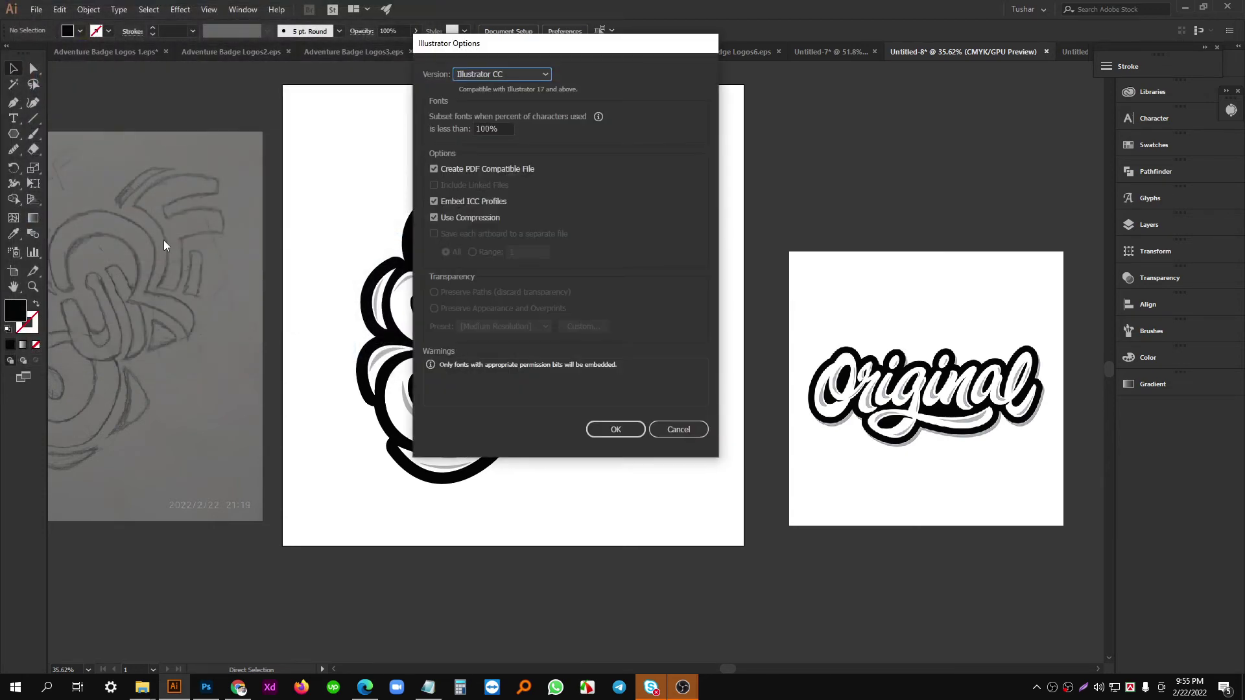
pyautogui.press('Return')
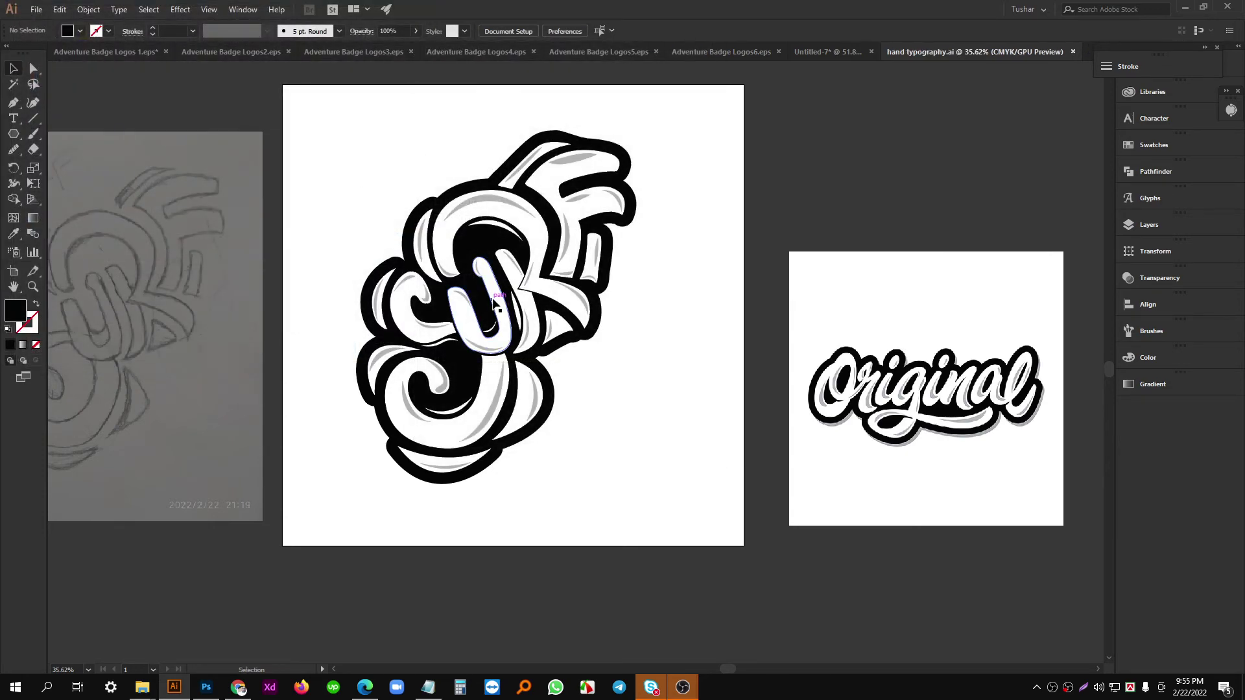
# Select all parts of the hand-lettered logo on the artboard and group them.
pyautogui.click(462, 273)
pyautogui.click(703, 352)
pyautogui.moveTo(331, 167); pyautogui.dragTo(717, 516)
pyautogui.rightClick(520, 222)
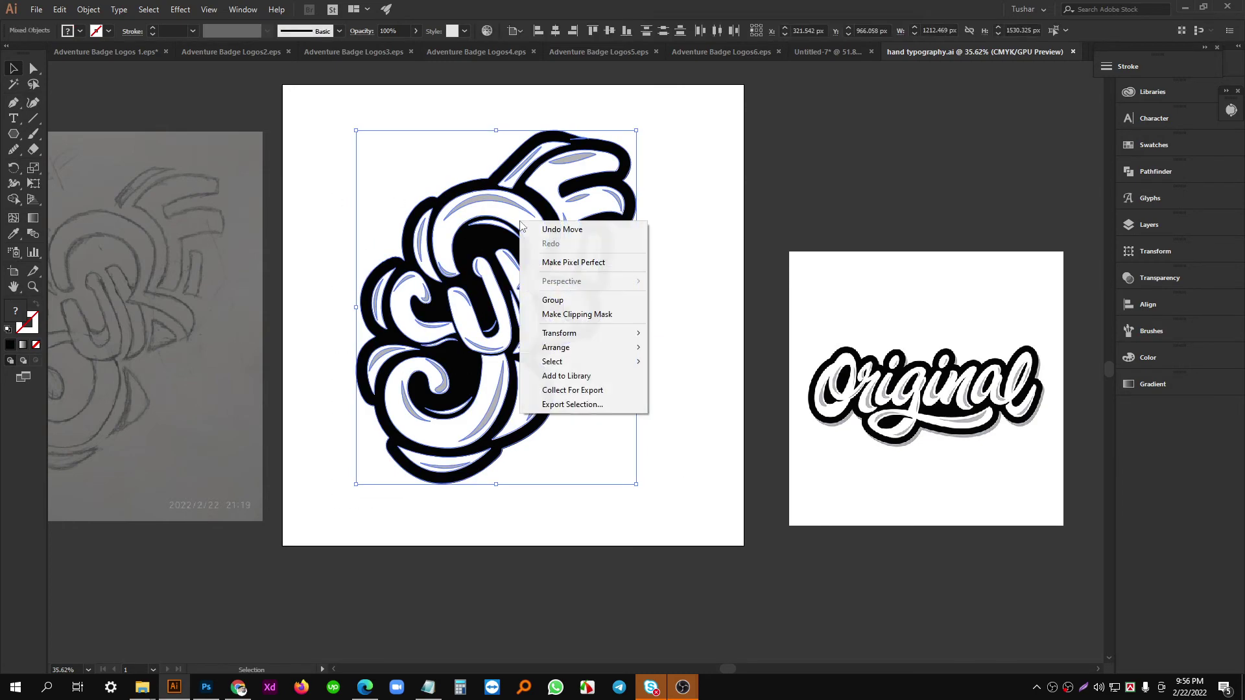
pyautogui.click(564, 300)
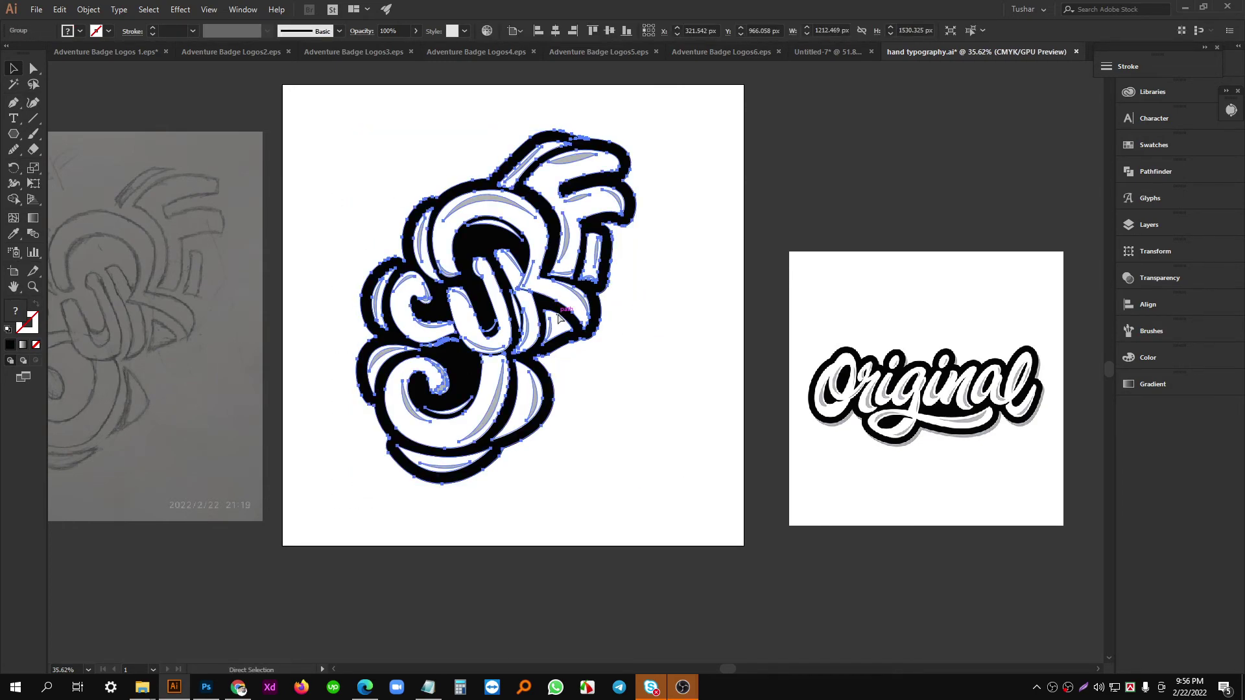
# Move the floating Stroke panel clear of the open-document names and reselect the logo group in the hand typography document.
pyautogui.scroll(2, 853, 183)
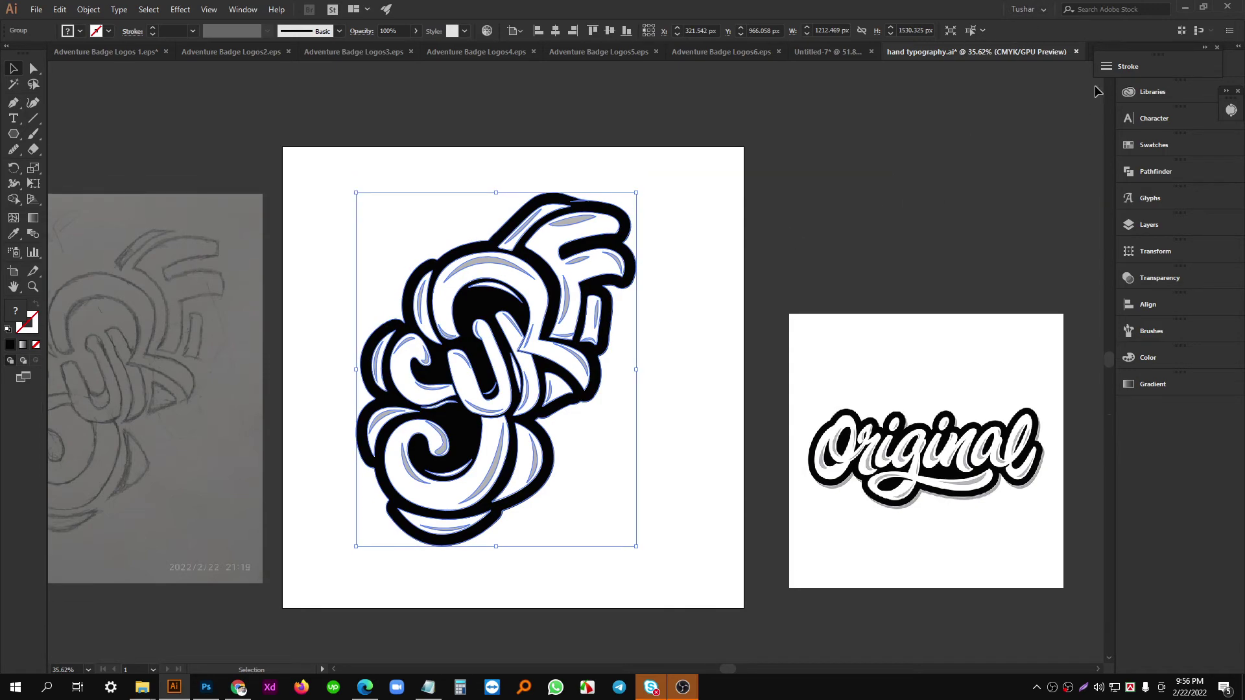
pyautogui.moveTo(1200, 62); pyautogui.dragTo(1210, 95)
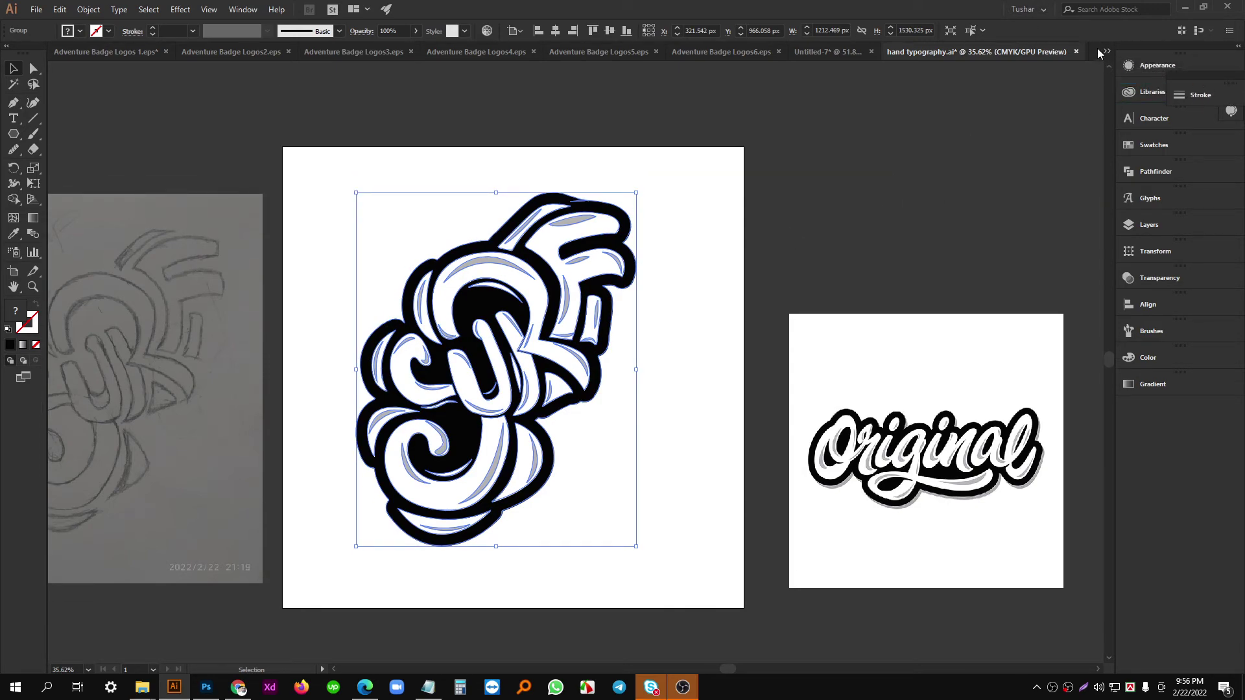
pyautogui.click(1107, 52)
pyautogui.click(972, 186)
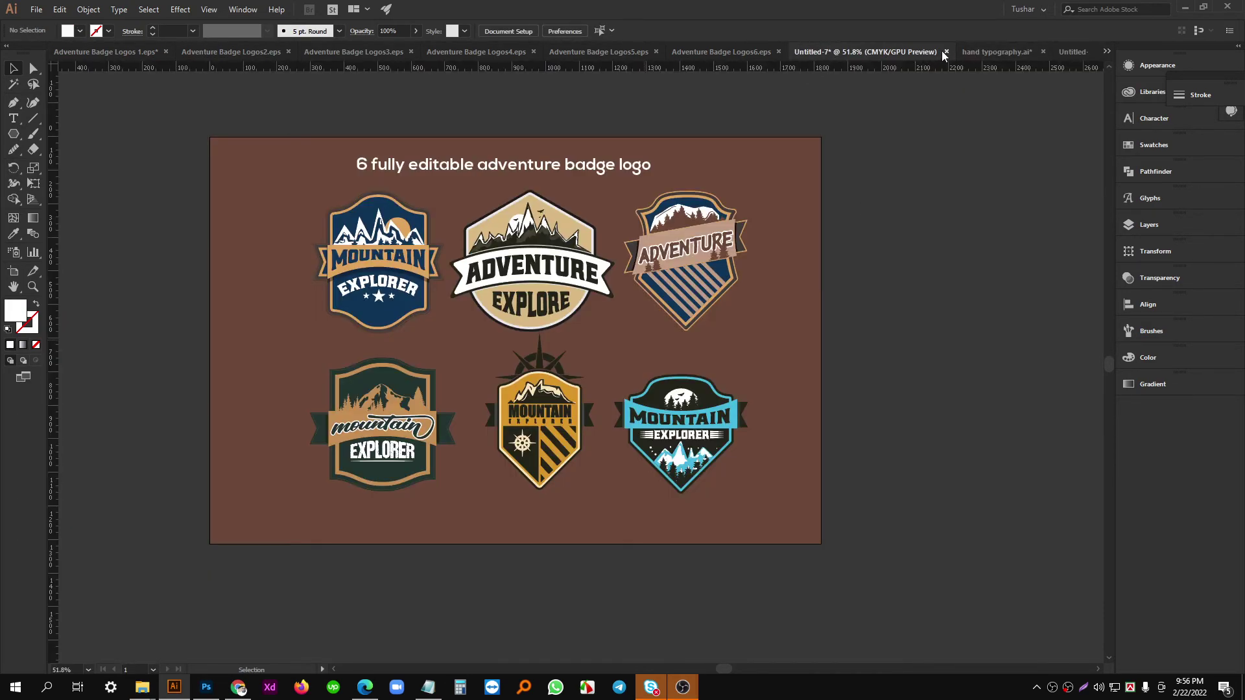
pyautogui.click(991, 52)
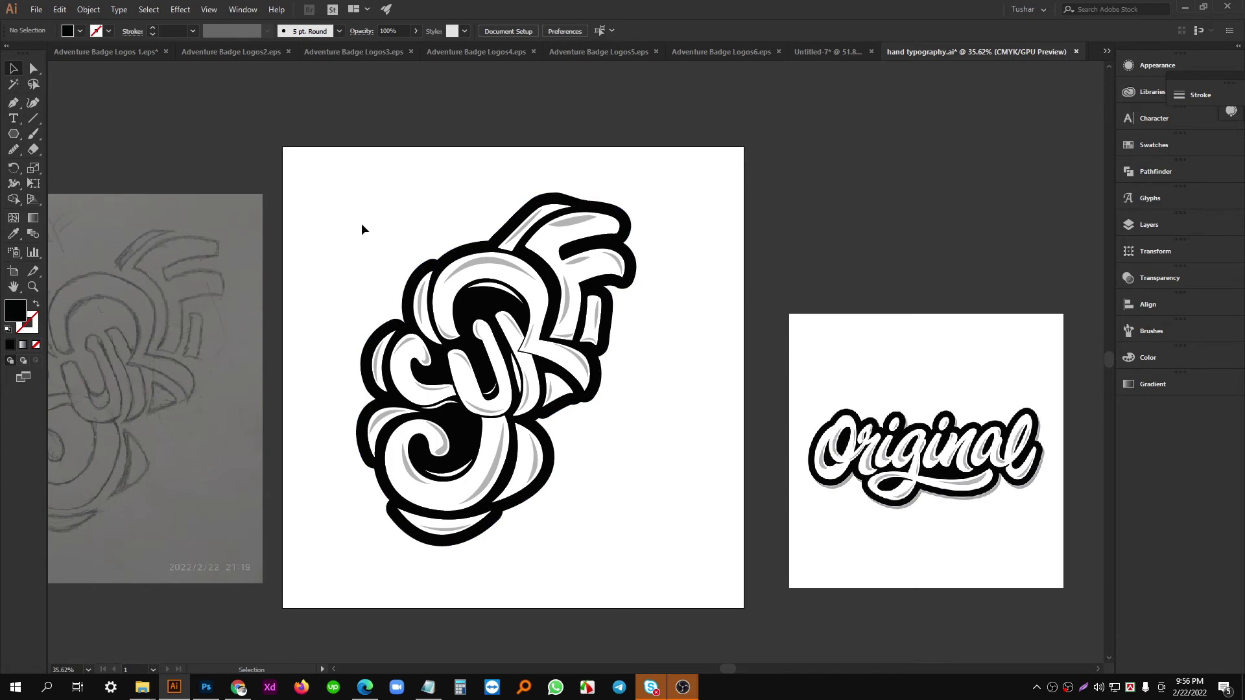
pyautogui.hotkey('ctrl', 'a')
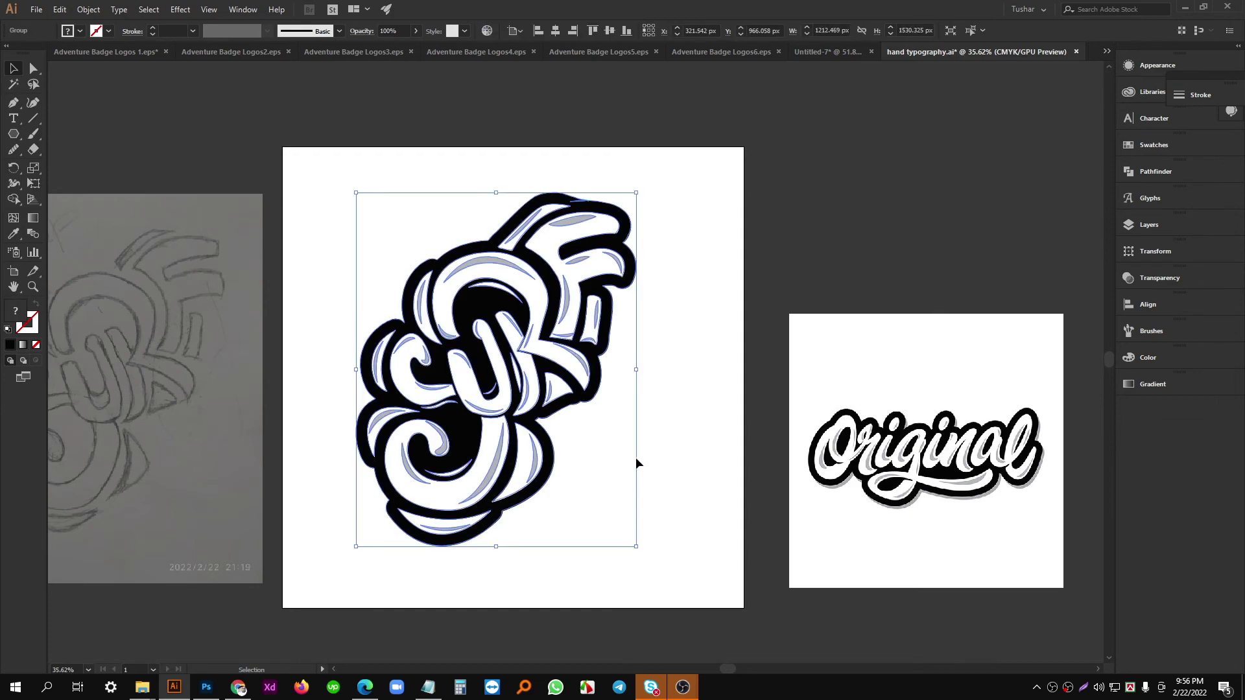
pyautogui.press('v')
# Close the Adventure Badge Logos5.eps document and return to the hand typography document.
pyautogui.click(606, 55)
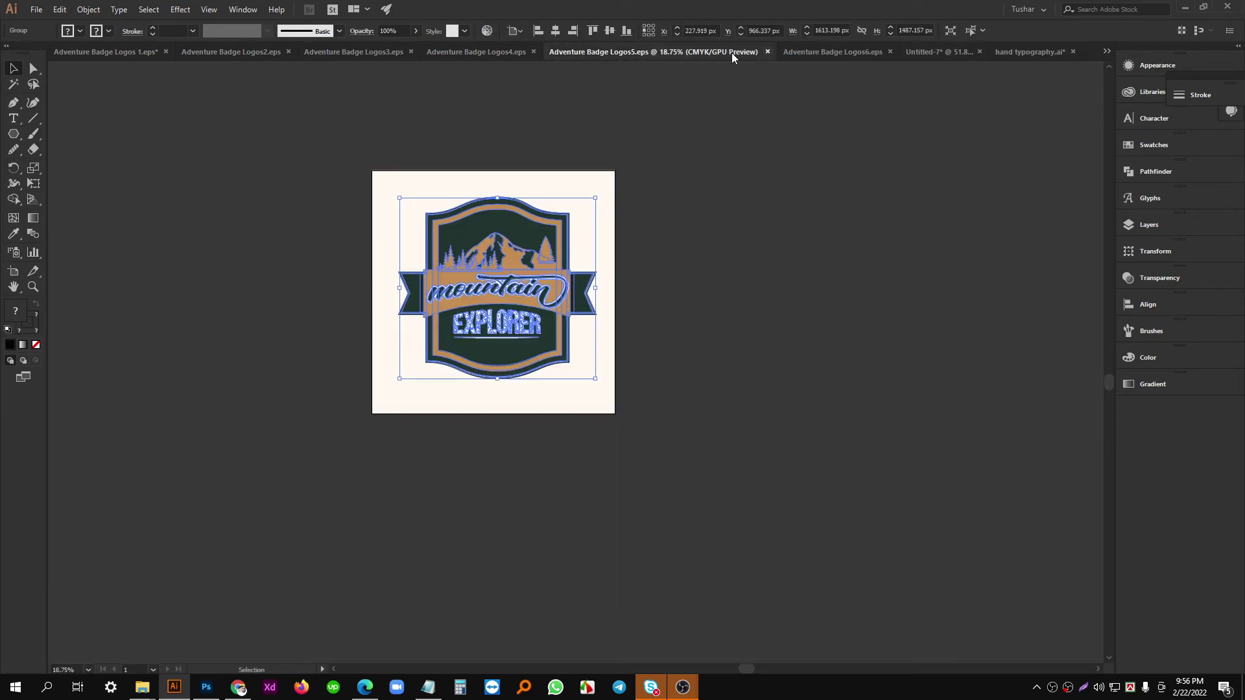
pyautogui.click(768, 52)
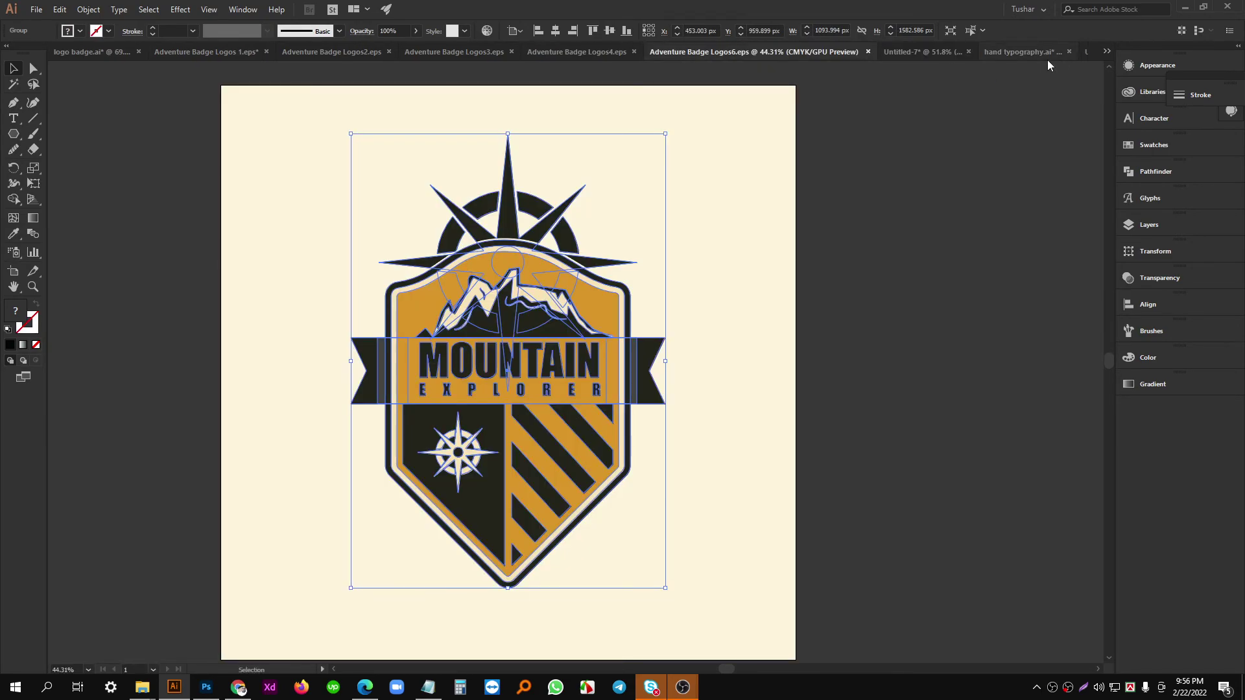
pyautogui.click(1021, 52)
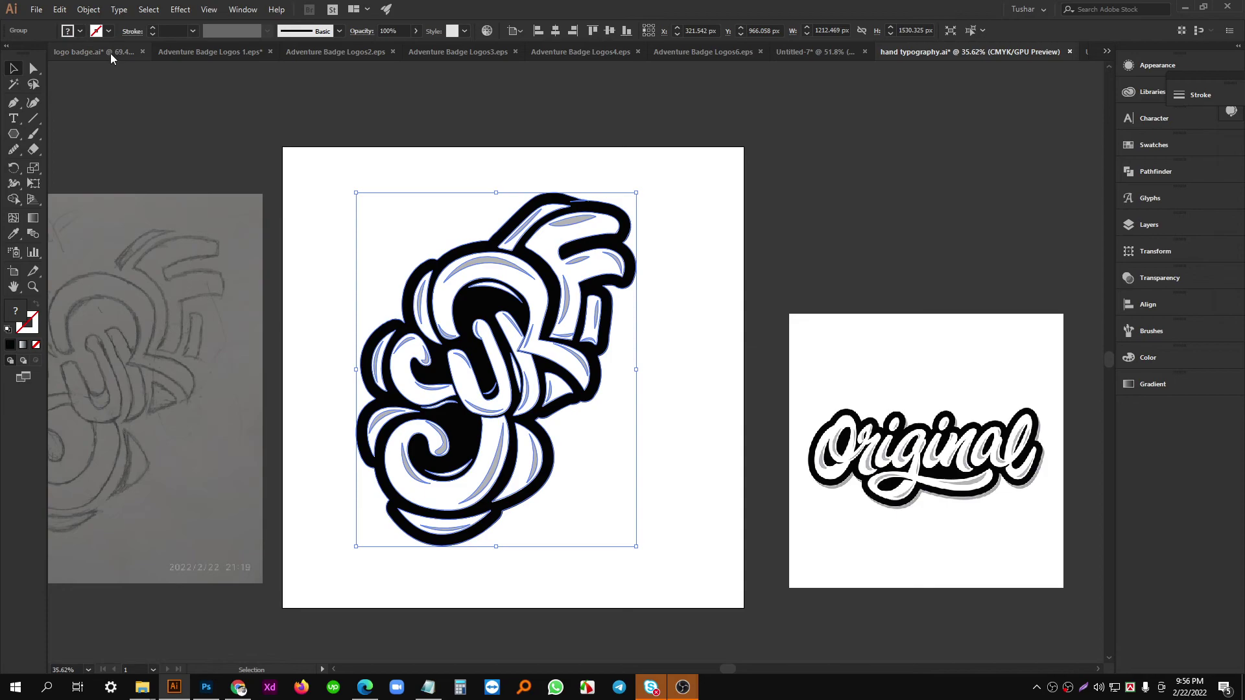
pyautogui.press('a')
pyautogui.press('v')
# Create a new 1920 × 1080 px landscape CMYK document with one artboard.
pyautogui.hotkey('ctrl', 'n')
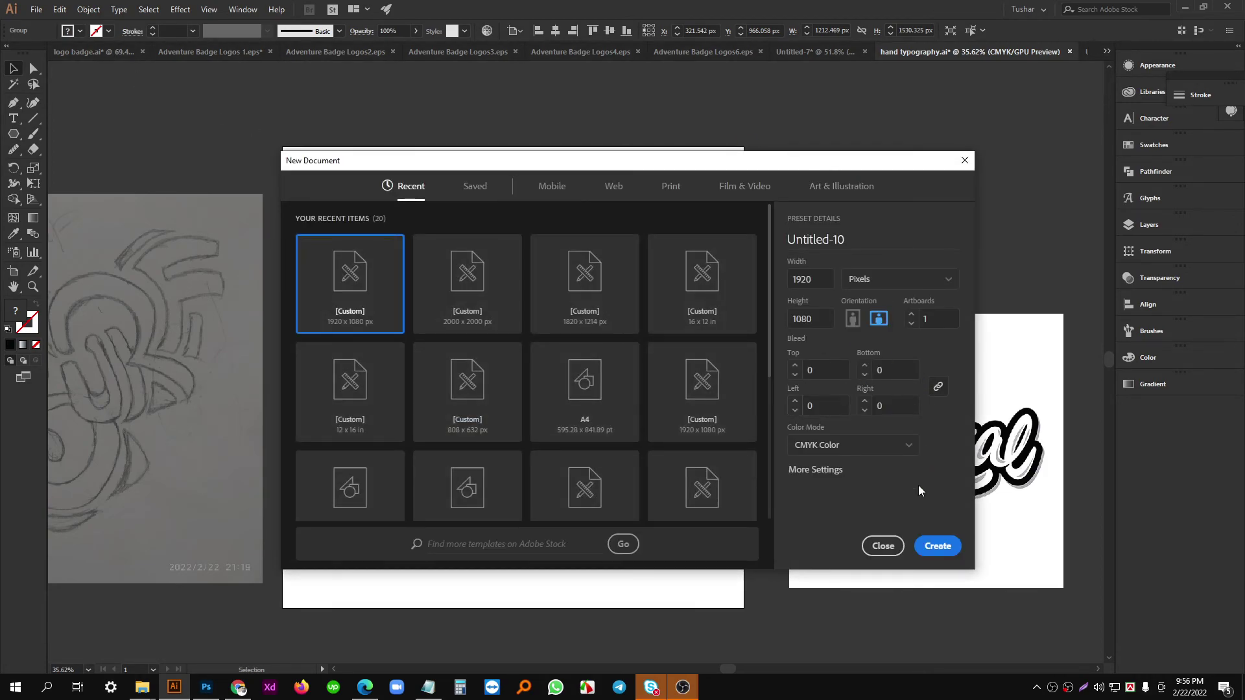
pyautogui.click(936, 546)
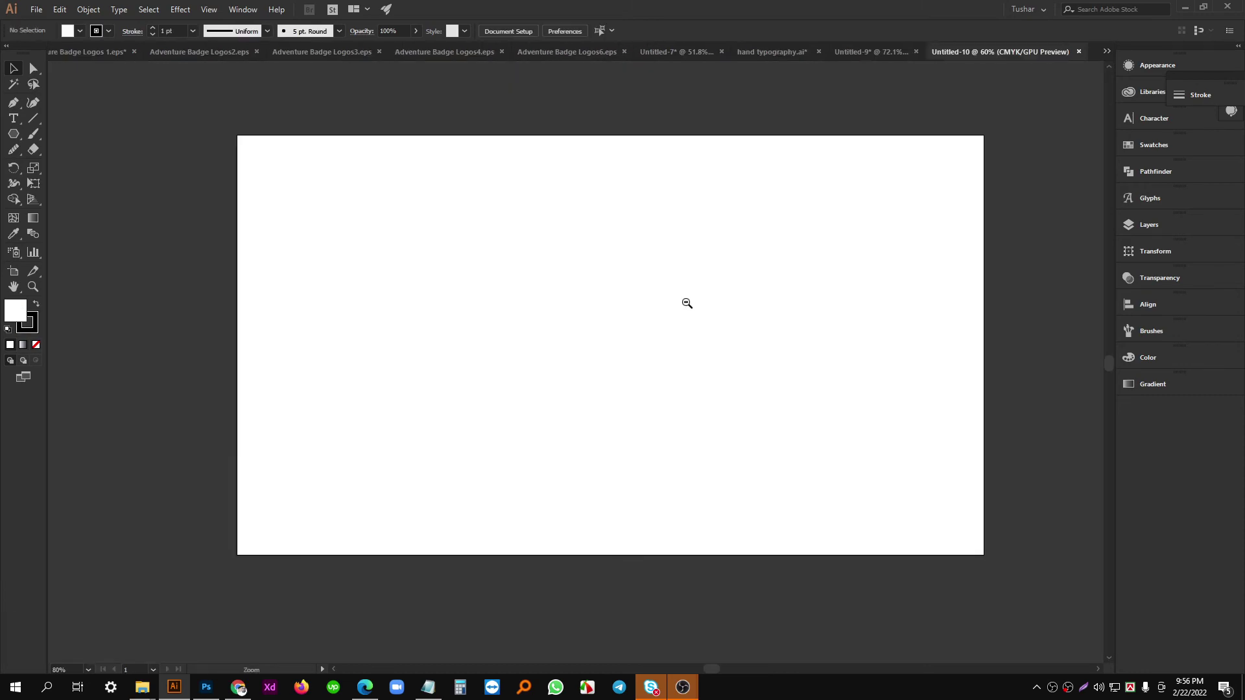
pyautogui.click(864, 52)
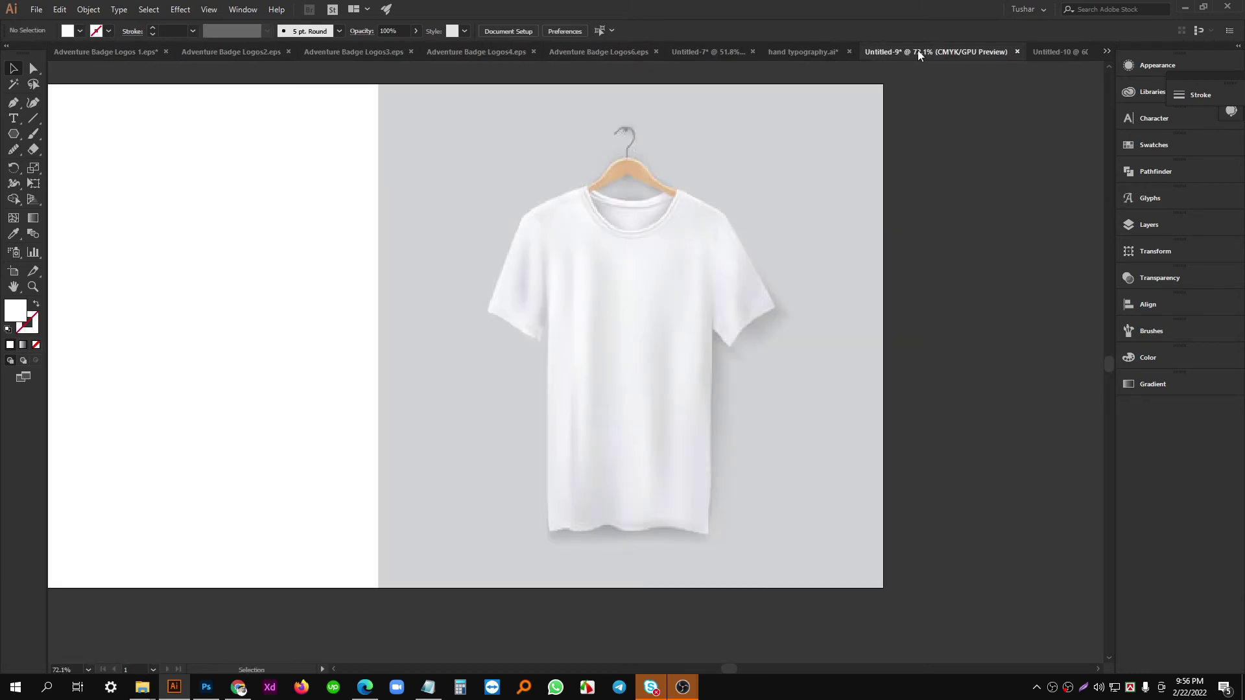
pyautogui.click(1056, 52)
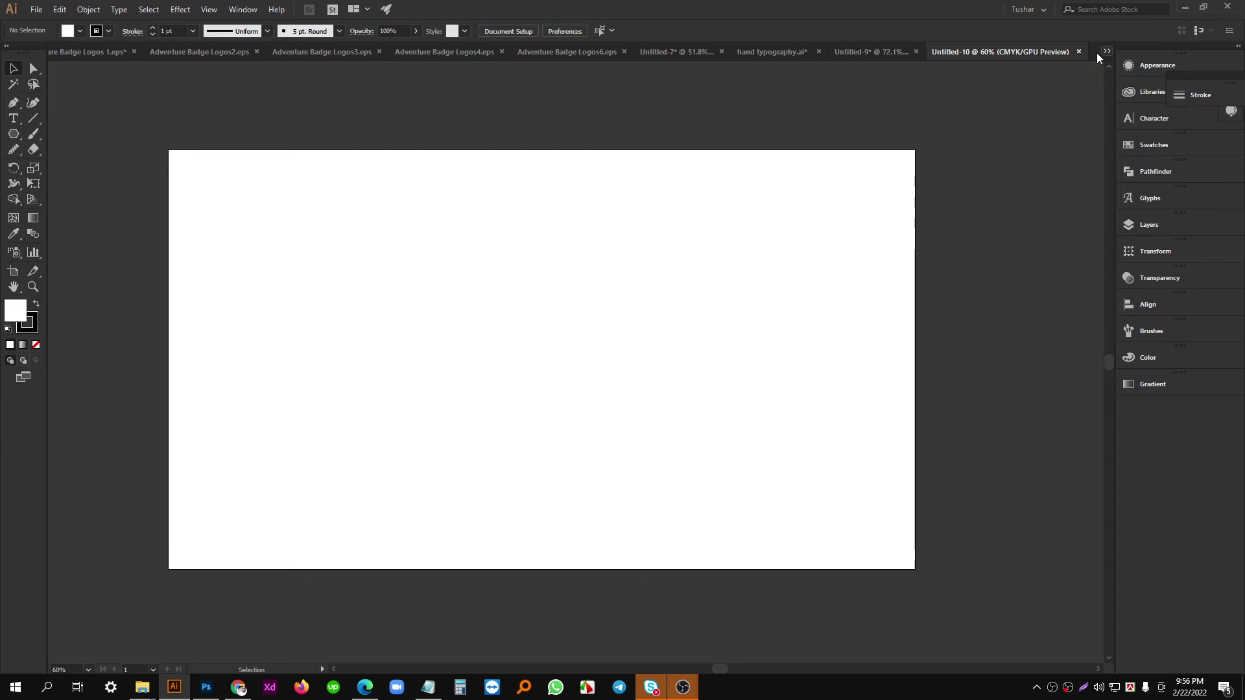
# Transfer the grouped logo from the hand typography document into the T-shirt mockup document Untitled-9.
pyautogui.click(863, 54)
pyautogui.click(814, 52)
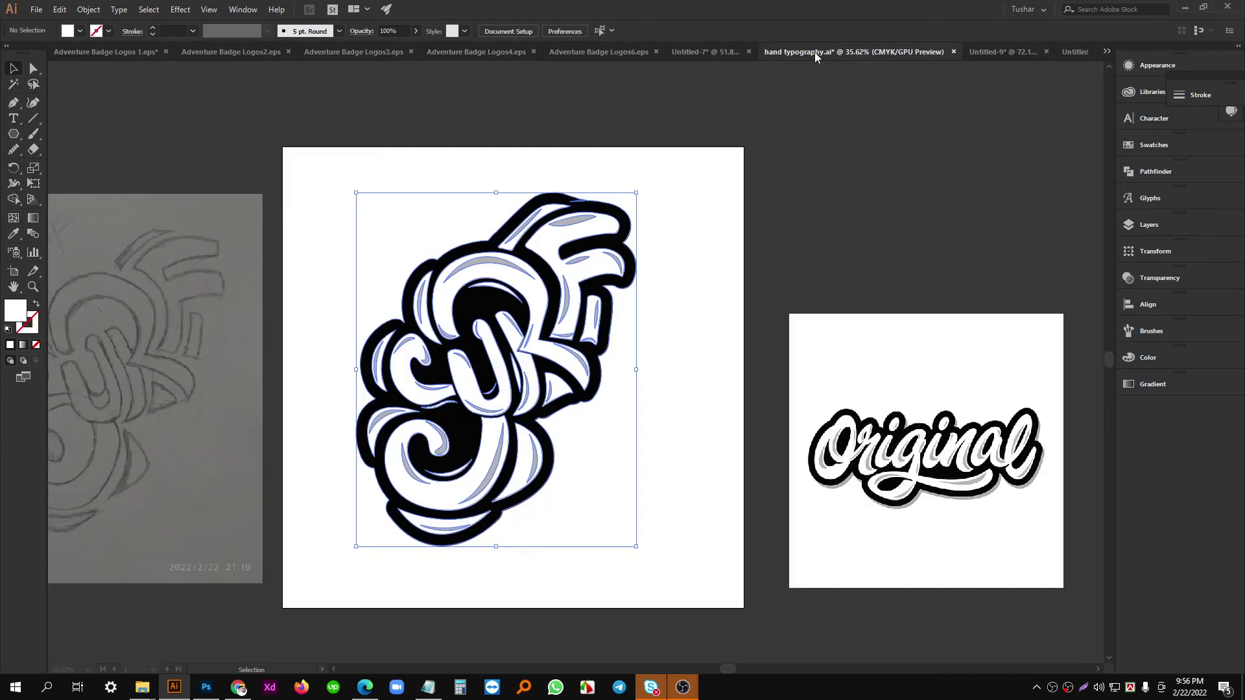
pyautogui.moveTo(579, 295); pyautogui.dragTo(1007, 52)
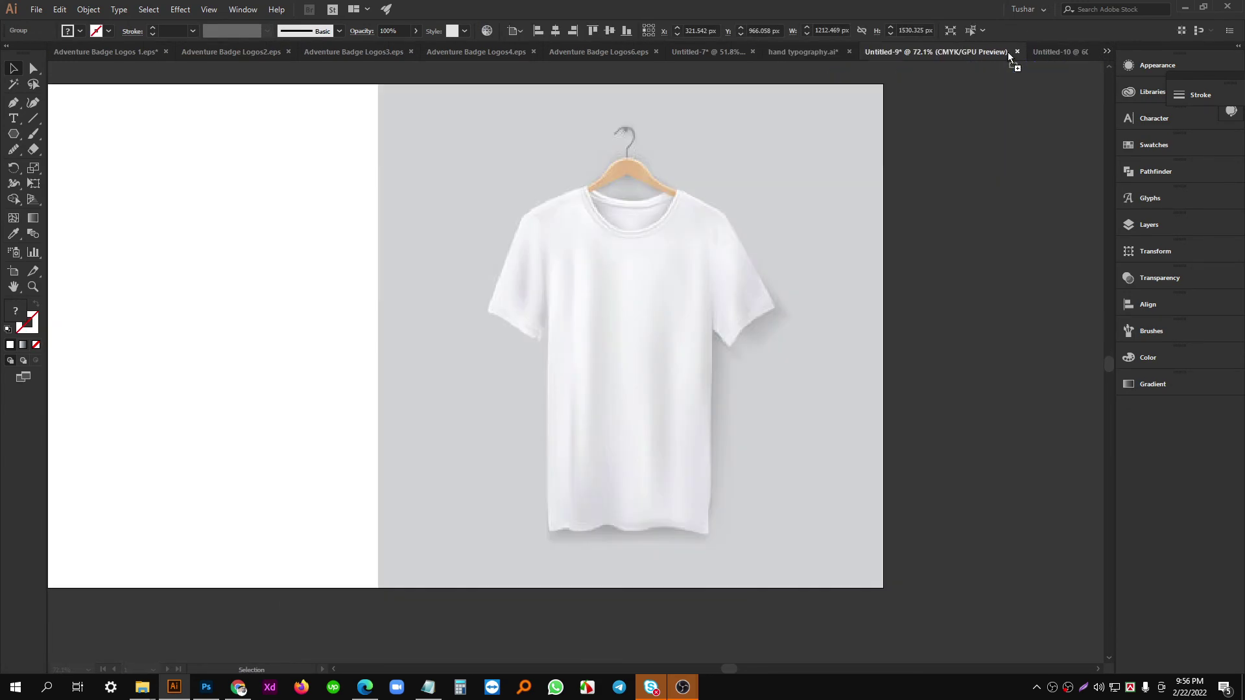
pyautogui.moveTo(675, 336); pyautogui.dragTo(720, 337)
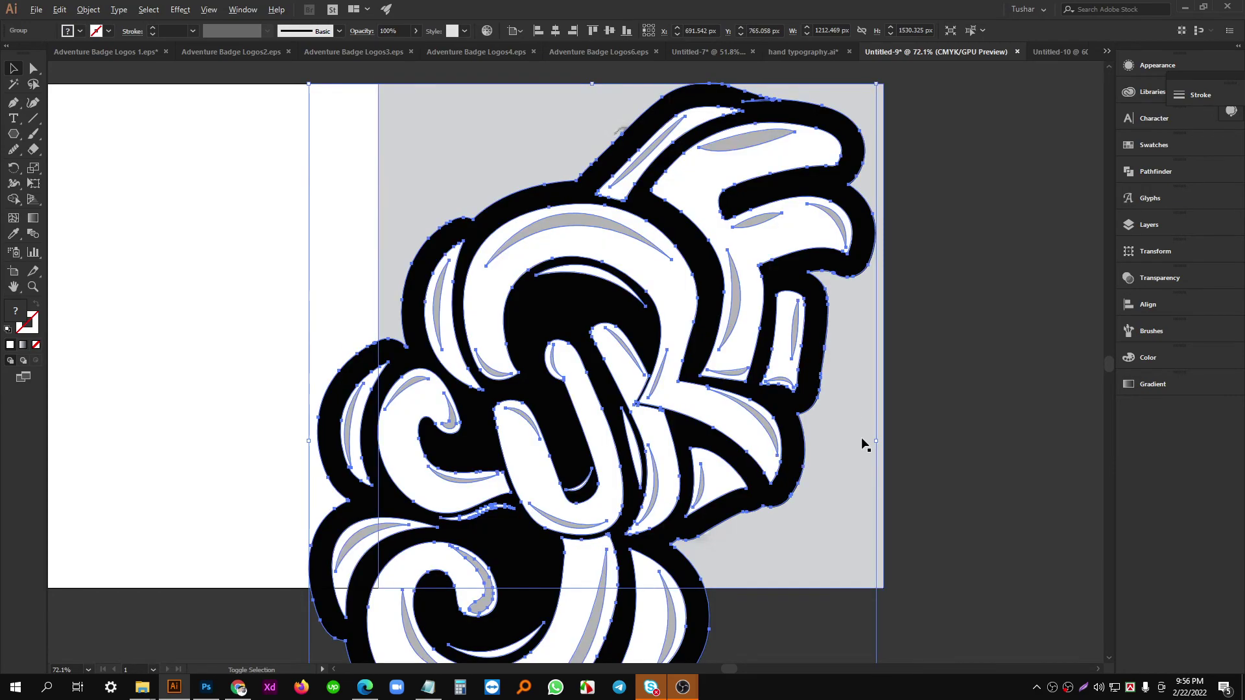
# Scale the logo down proportionally to about 257 × 324 px and place it on the T-shirt's chest.
pyautogui.moveTo(878, 440); pyautogui.dragTo(688, 436)
pyautogui.moveTo(603, 426); pyautogui.dragTo(645, 353)
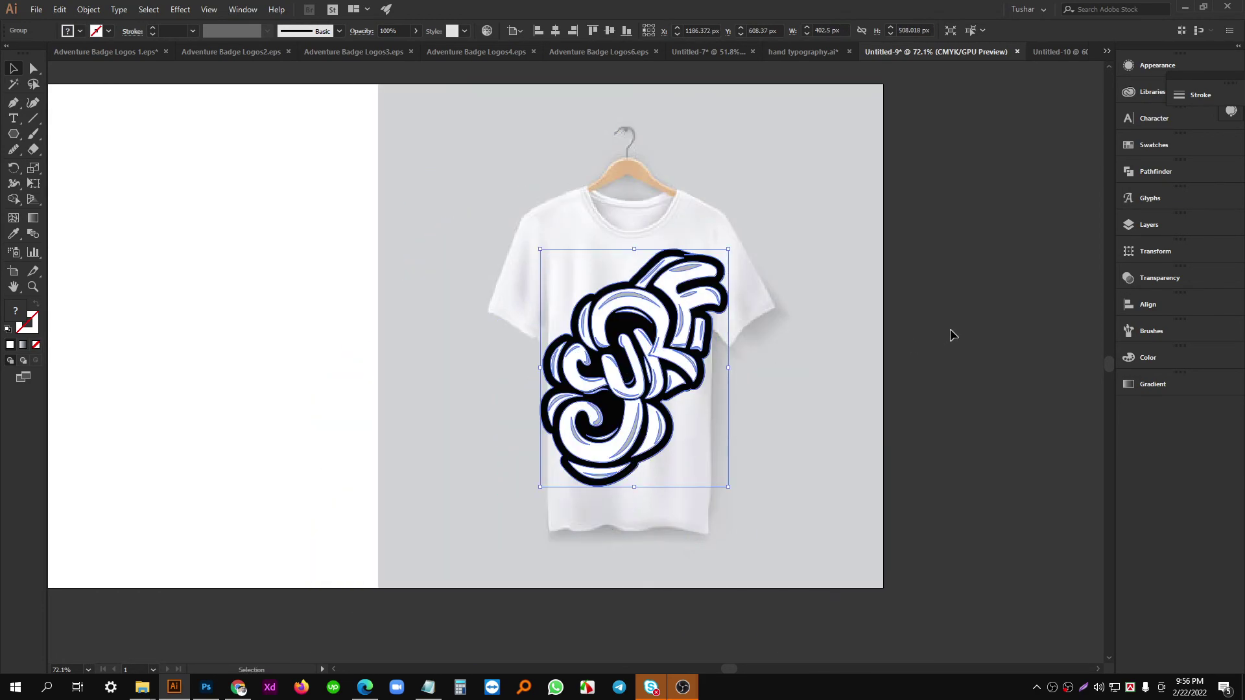
pyautogui.scroll(5, 883, 389)
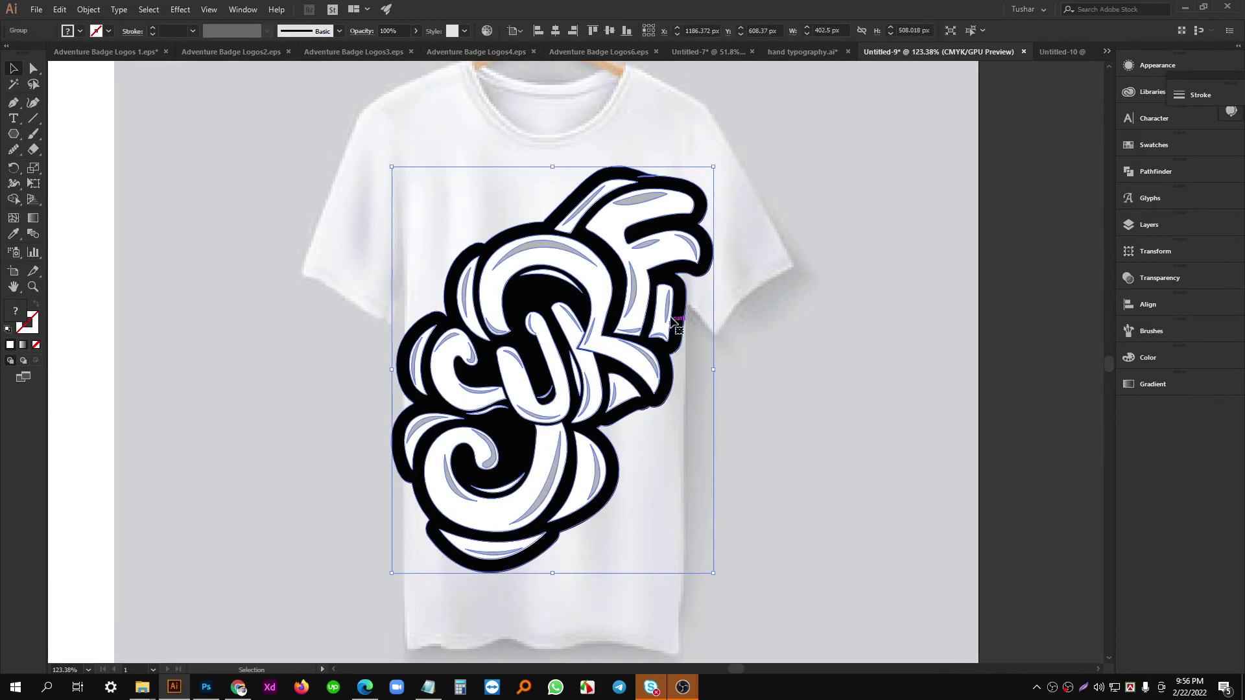
pyautogui.moveTo(713, 369); pyautogui.dragTo(655, 365)
pyautogui.moveTo(551, 336); pyautogui.dragTo(550, 293)
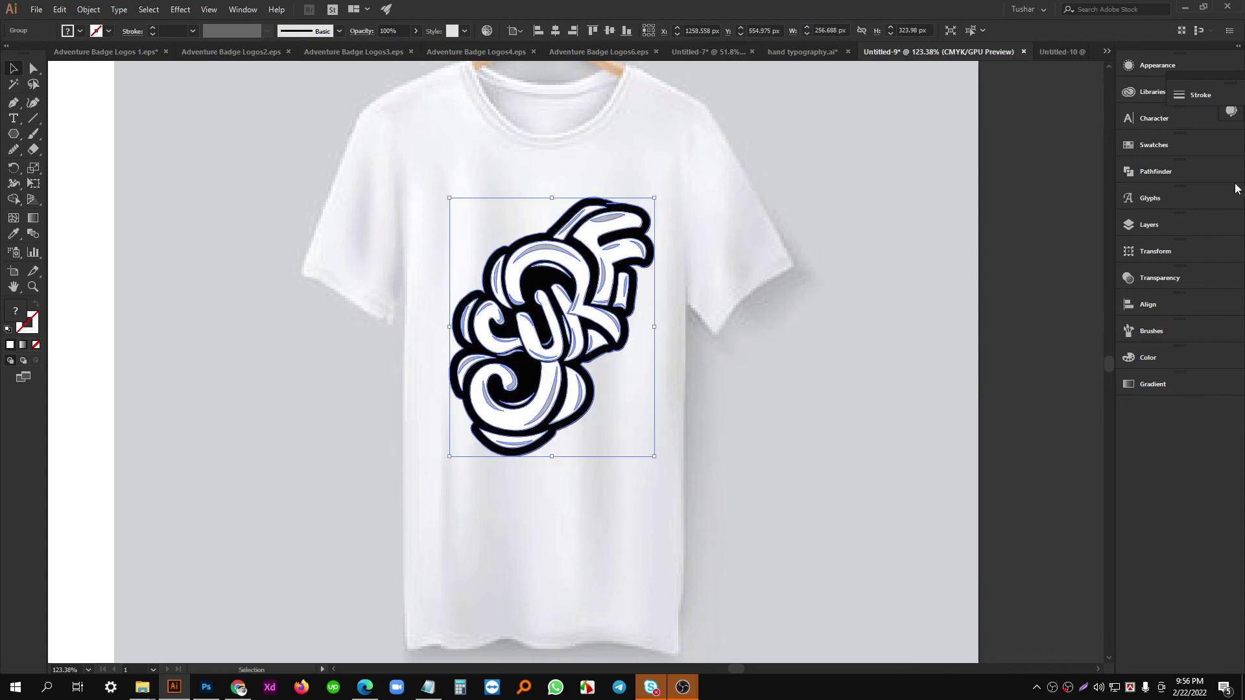
# Set the logo's blending mode to Multiply so it blends into the T-shirt fabric.
pyautogui.click(1149, 277)
pyautogui.click(997, 293)
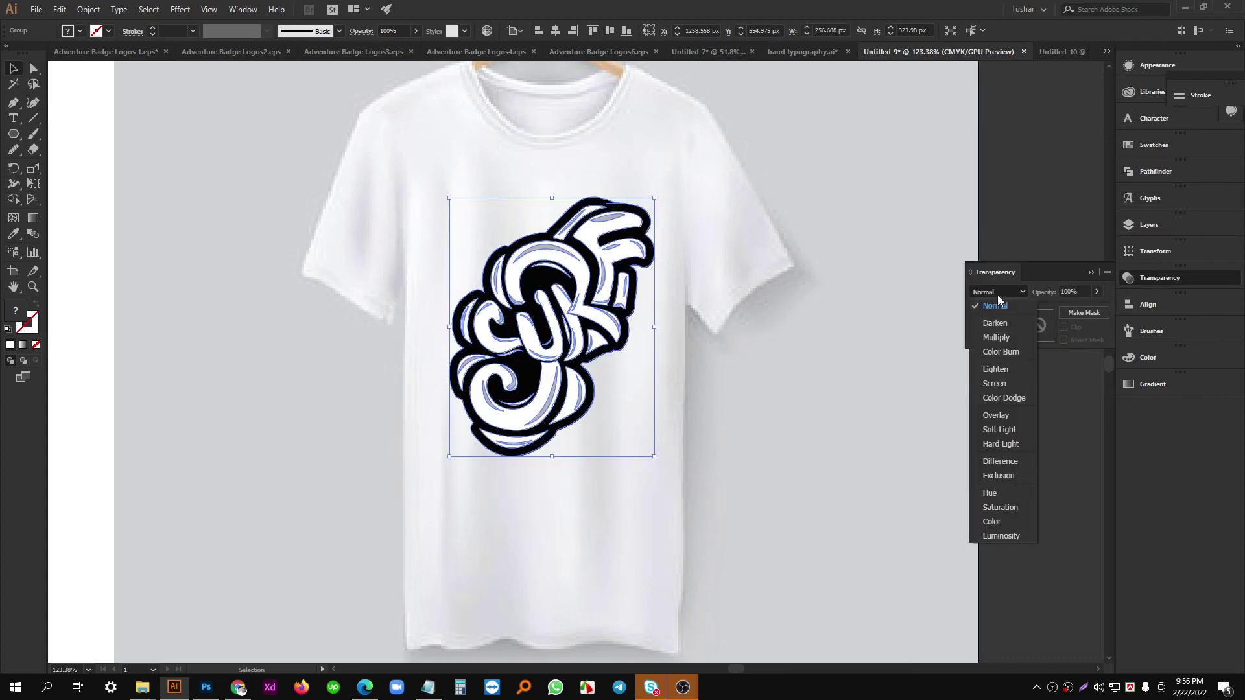
pyautogui.click(1005, 339)
pyautogui.click(1028, 425)
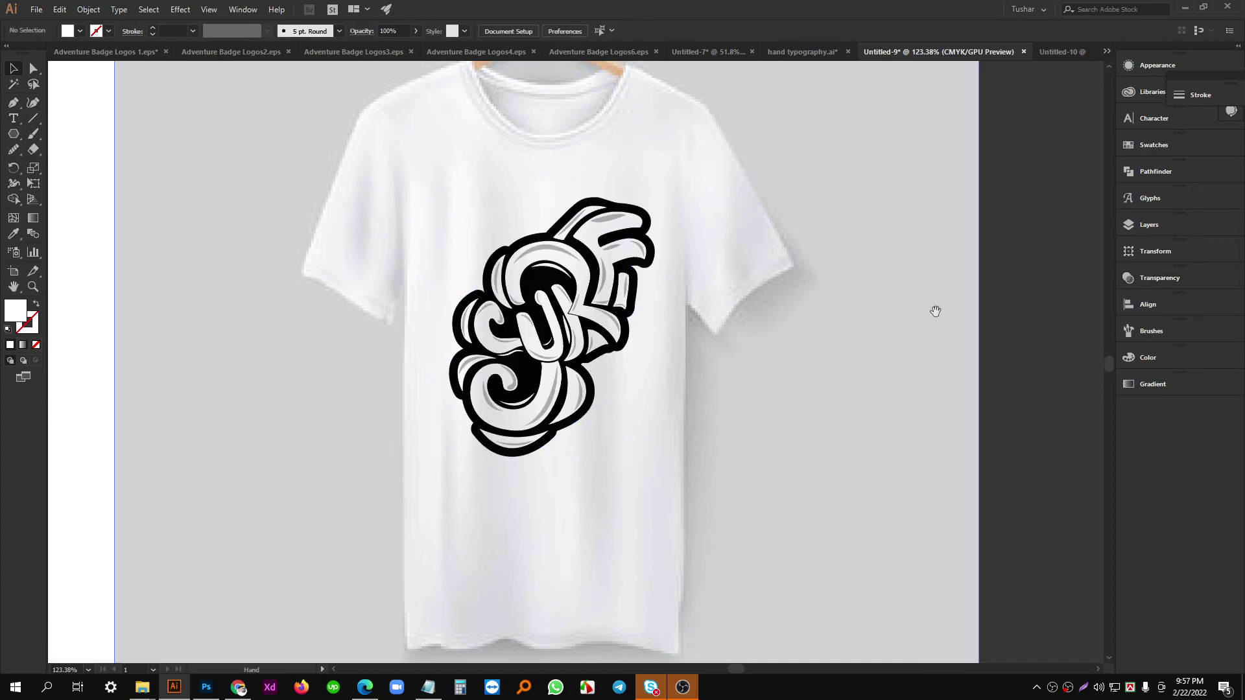
# Examine the logo's size, placement and blending on the T-shirt from near and far.
pyautogui.scroll(-2, 818, 315)
pyautogui.moveTo(817, 315); pyautogui.dragTo(885, 222)
pyautogui.scroll(-2, 898, 263)
pyautogui.moveTo(811, 353); pyautogui.dragTo(692, 393)
pyautogui.scroll(2, 701, 338)
pyautogui.moveTo(806, 317); pyautogui.dragTo(800, 336)
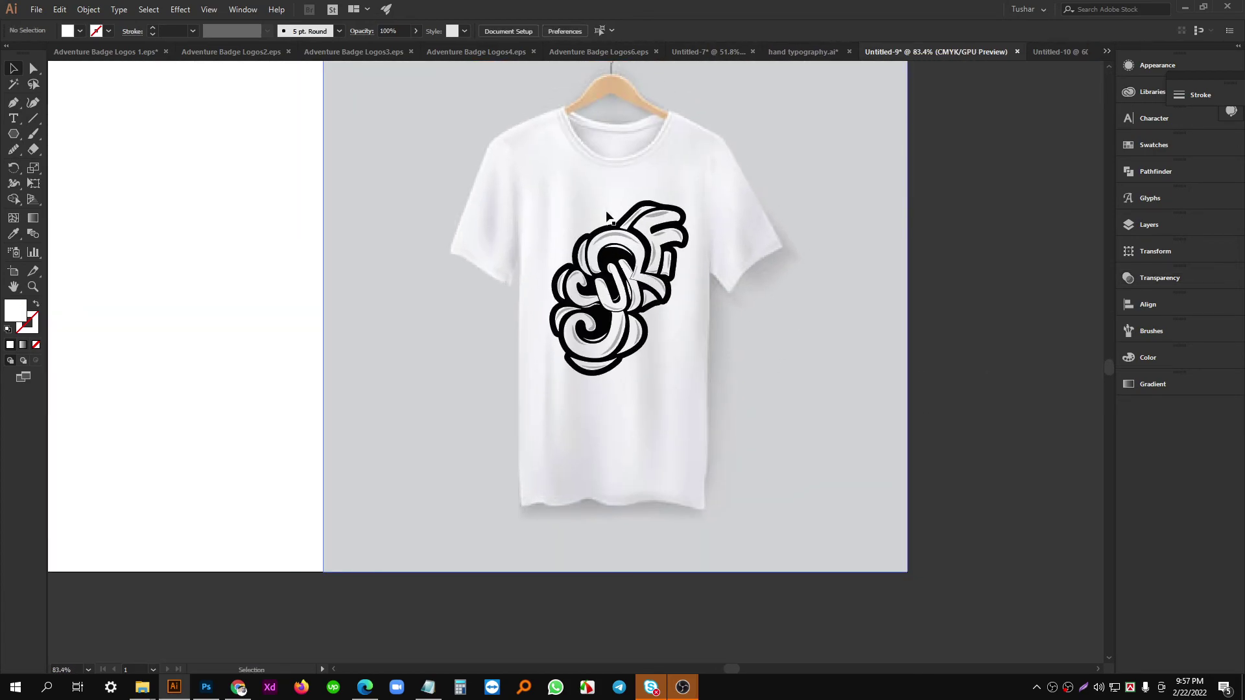
pyautogui.click(608, 218)
pyautogui.click(905, 281)
pyautogui.scroll(1, 892, 331)
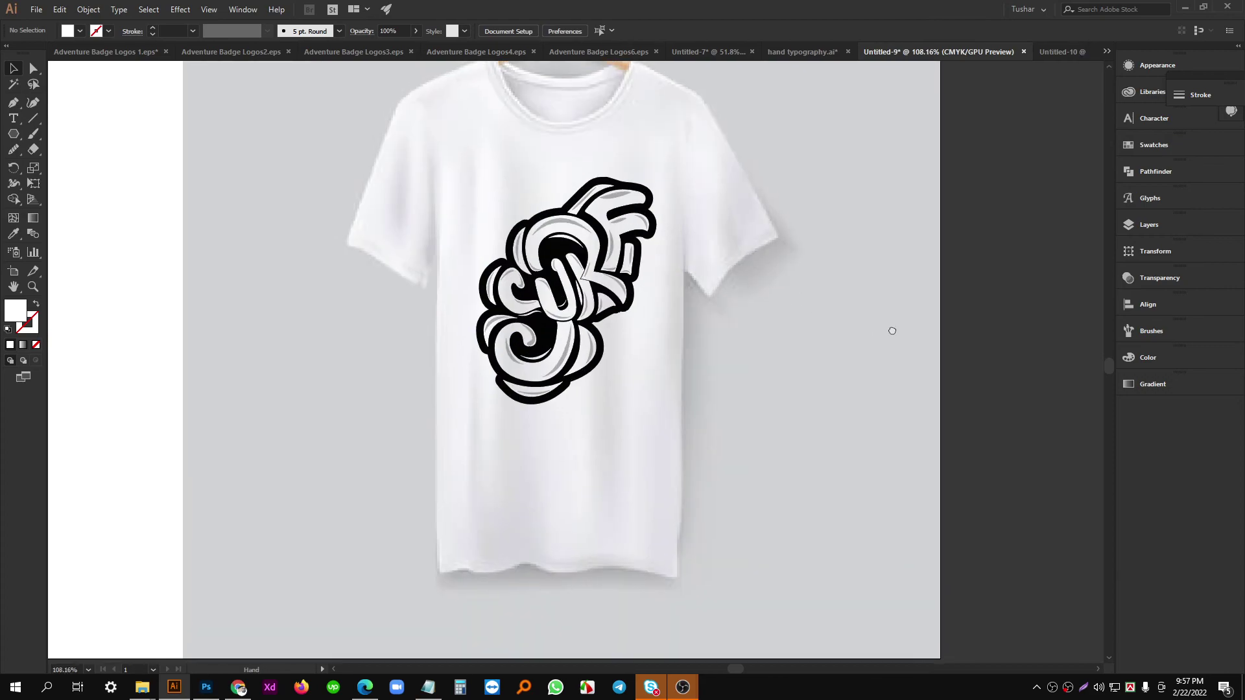
# Adjust the logo's position on the T-shirt's chest and resize it proportionally to about 258 × 326 px.
pyautogui.click(584, 350)
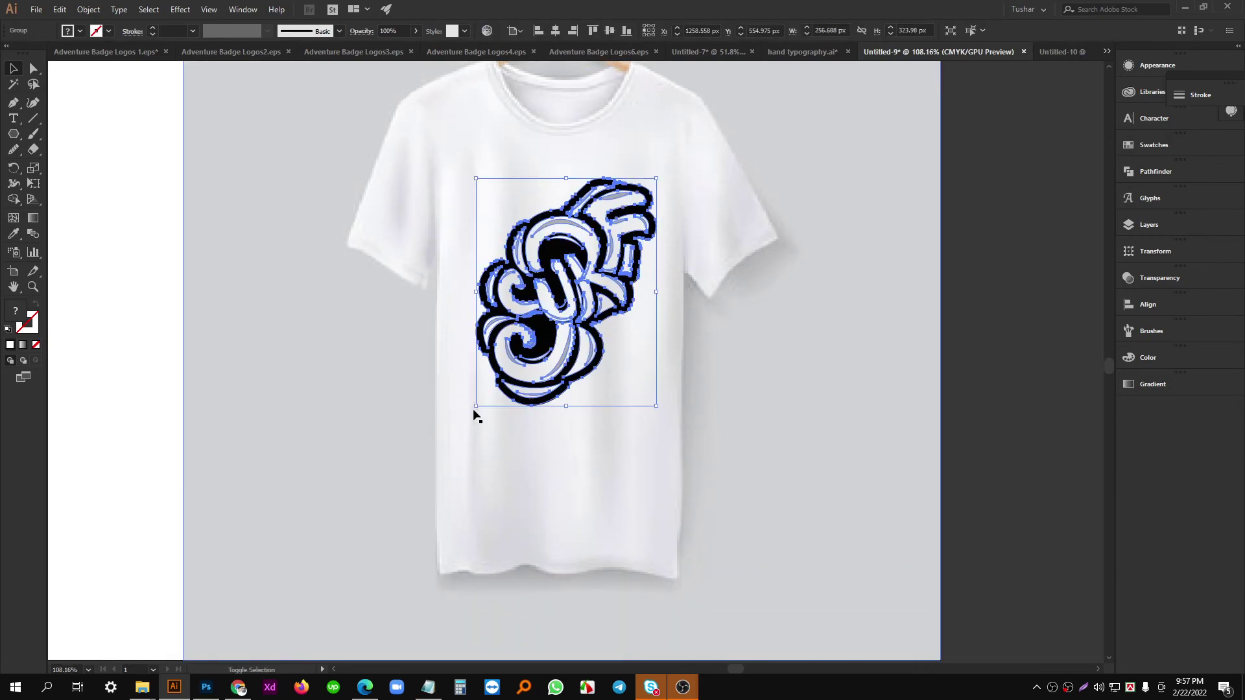
pyautogui.moveTo(475, 407); pyautogui.dragTo(454, 434)
pyautogui.moveTo(568, 302); pyautogui.dragTo(580, 296)
pyautogui.click(940, 305)
pyautogui.scroll(-3, 943, 324)
pyautogui.moveTo(942, 331); pyautogui.dragTo(795, 322)
pyautogui.scroll(2, 749, 331)
pyautogui.click(561, 272)
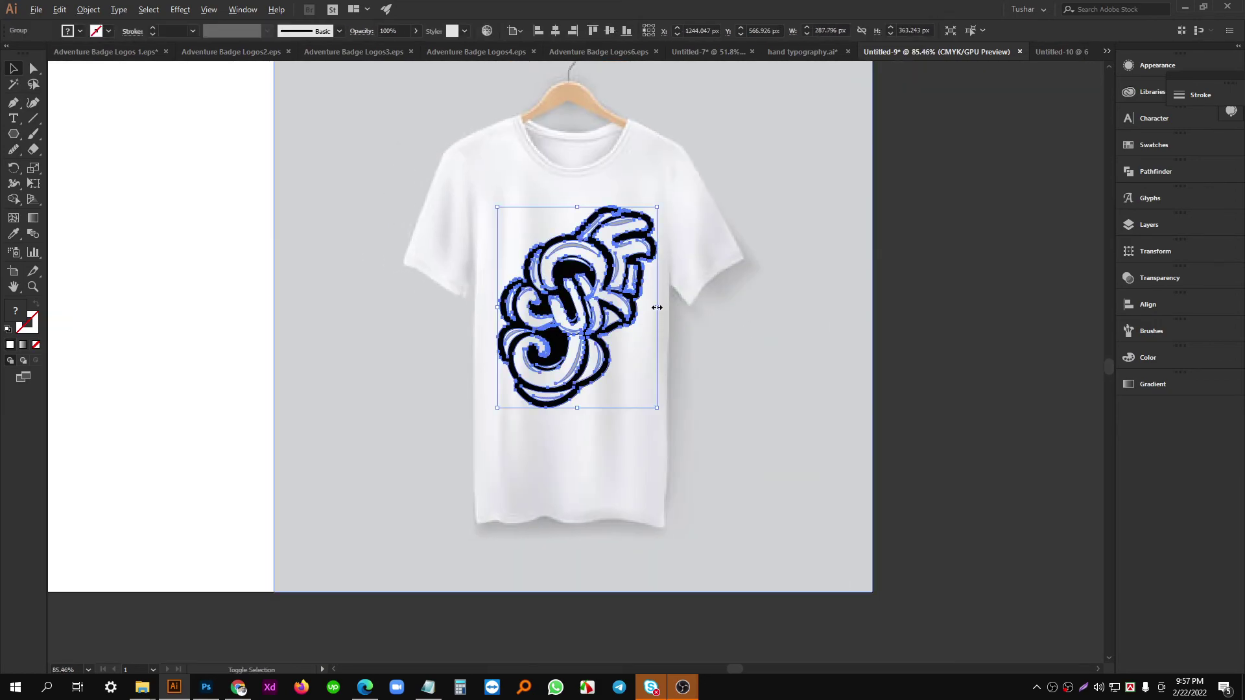
pyautogui.moveTo(657, 308)
pyautogui.mouseDown()
pyautogui.moveTo(677, 313)
pyautogui.moveTo(648, 307)
pyautogui.mouseUp()
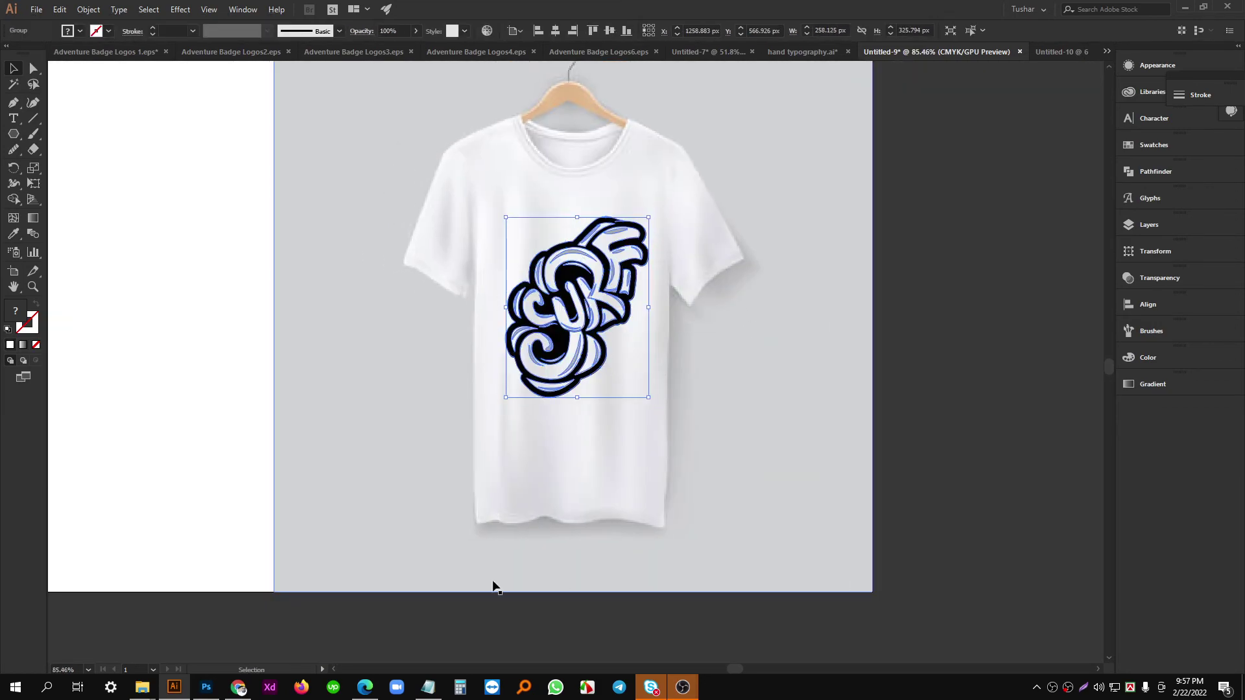
# Switch to Chrome and search Google Images for "white mug mockup".
pyautogui.click(240, 687)
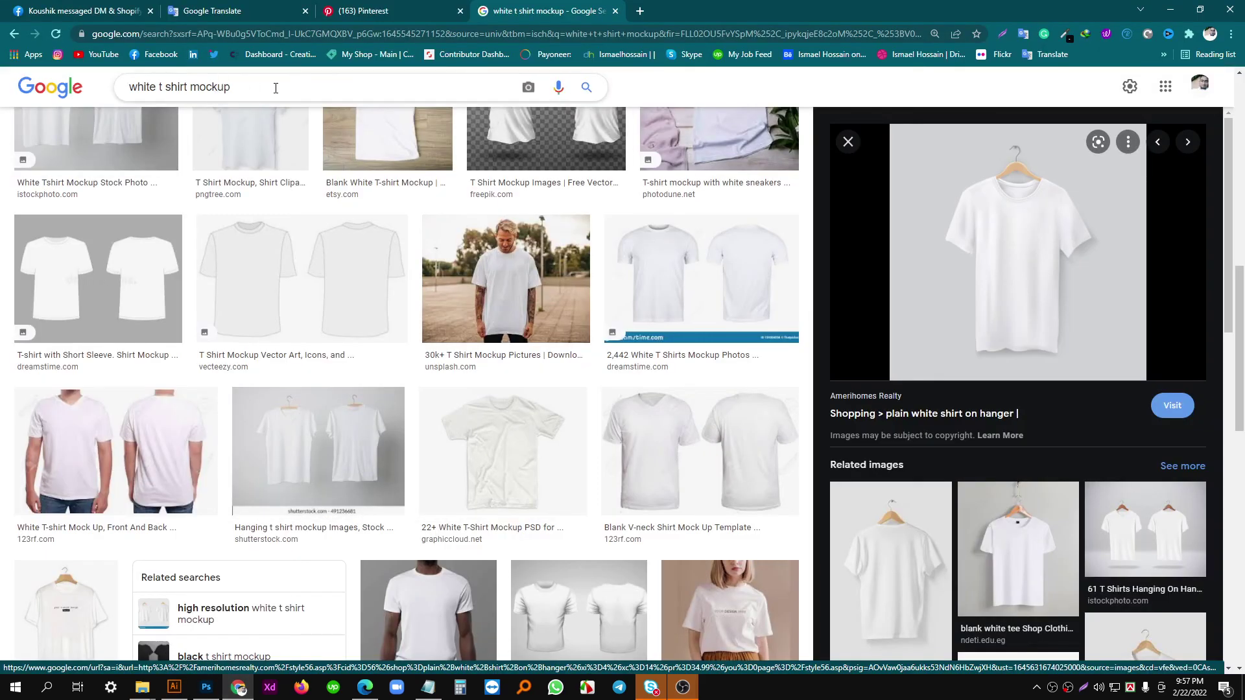
pyautogui.moveTo(2, 122); pyautogui.dragTo(0, 121)
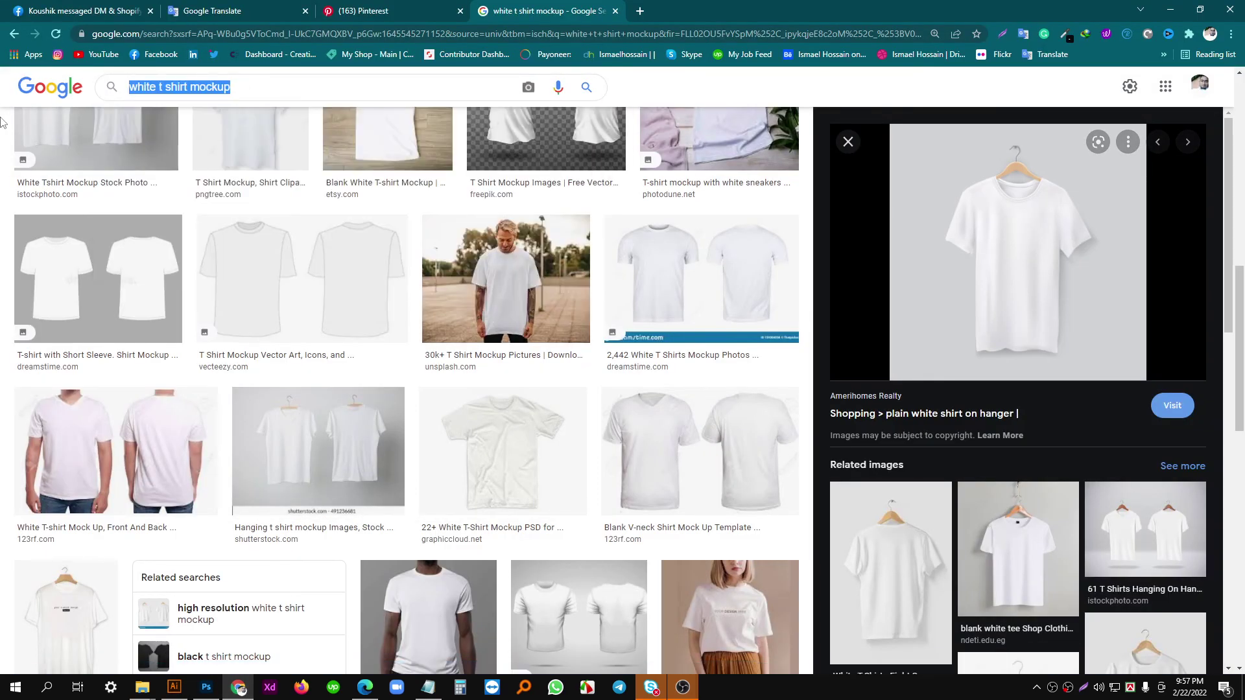
pyautogui.click(263, 90)
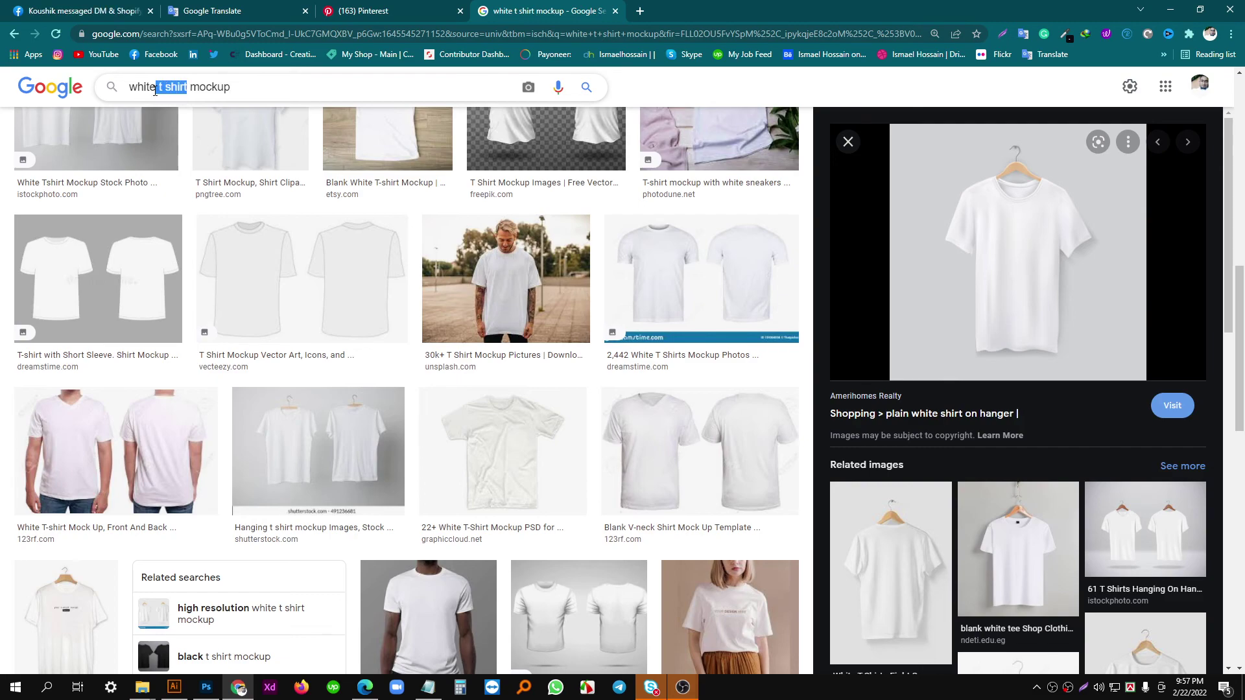
pyautogui.press('BackSpace')
pyautogui.write('m')
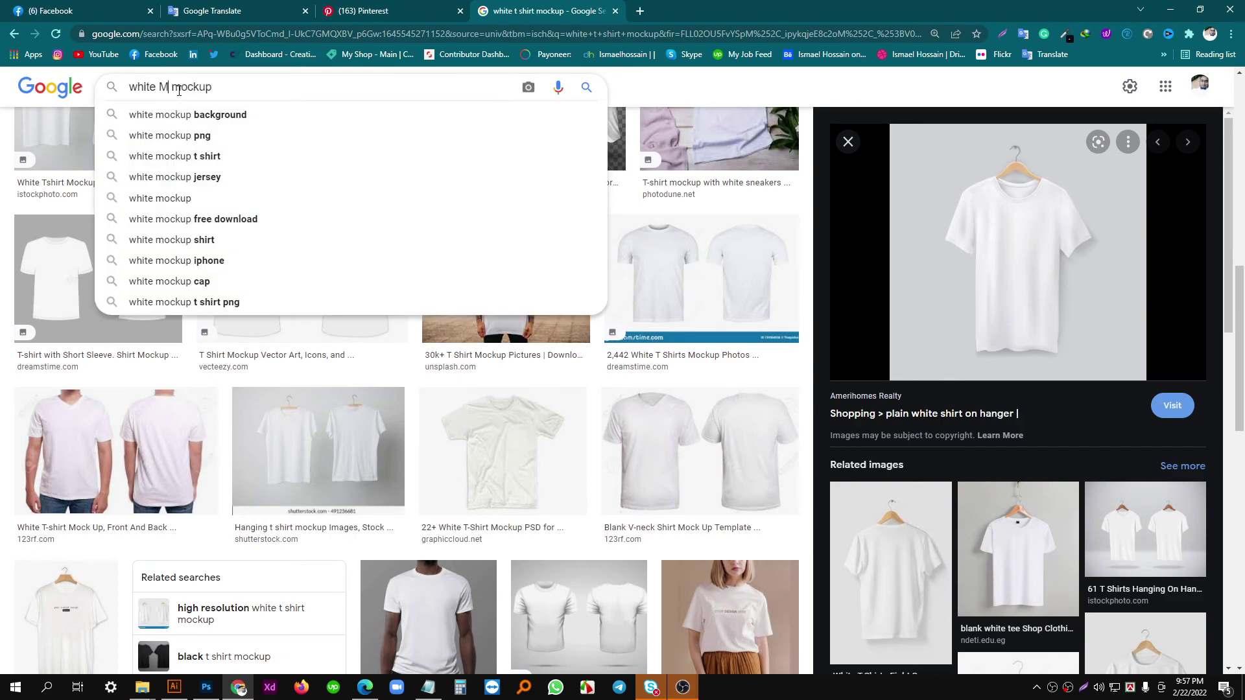
pyautogui.write('ug')
pyautogui.press('Return')
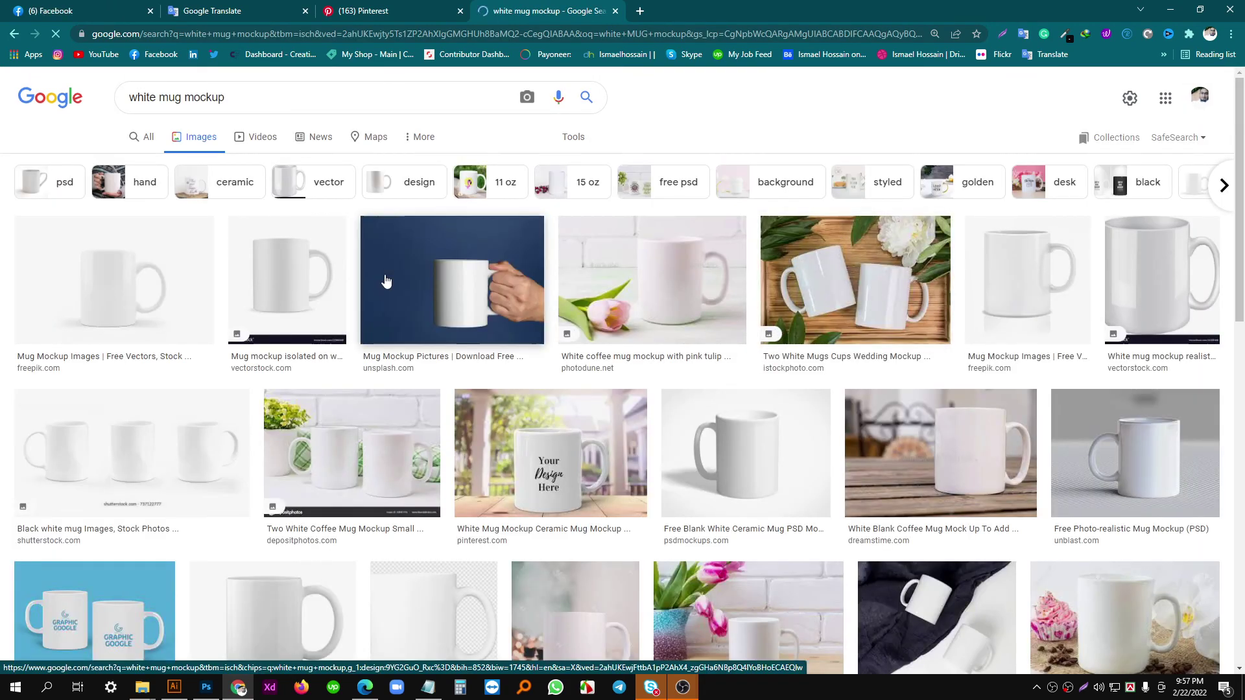
# Copy the Unsplash image of a hand holding a white mug against a dark blue background.
pyautogui.click(386, 281)
pyautogui.rightClick(983, 249)
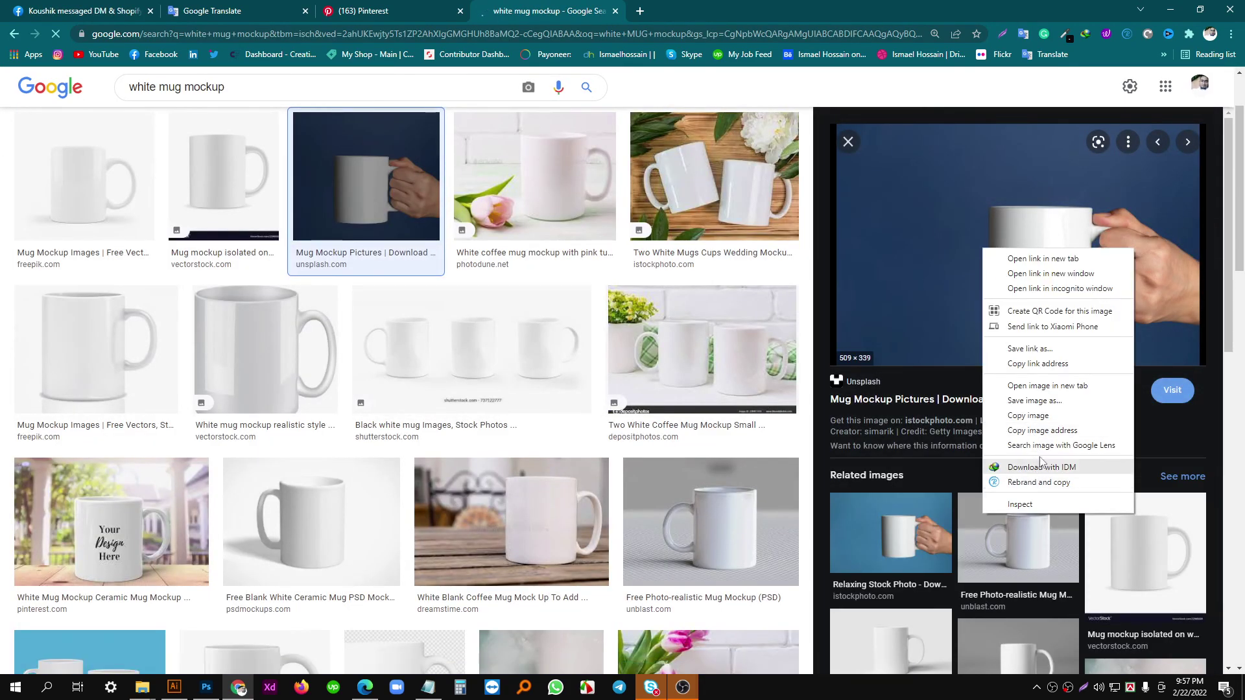
pyautogui.click(1042, 415)
# Switch back to Illustrator, paste the mug image into Untitled-9 and place it below the artboard.
pyautogui.click(172, 689)
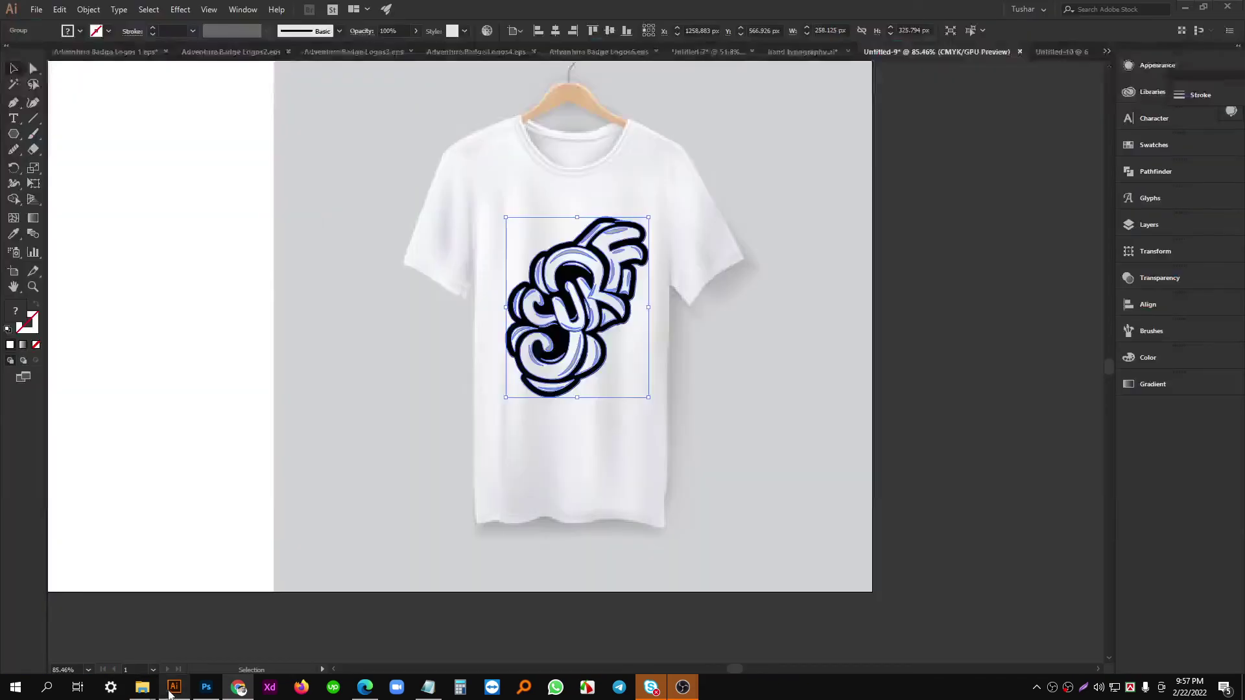
pyautogui.scroll(-3, 895, 351)
pyautogui.hotkey('ctrl', 'v')
pyautogui.moveTo(825, 390); pyautogui.dragTo(481, 502)
# Move the T-shirt mockup with its logo to the right of the artboard and place the mug image in the artboard's upper-right corner.
pyautogui.moveTo(317, 133); pyautogui.dragTo(817, 362)
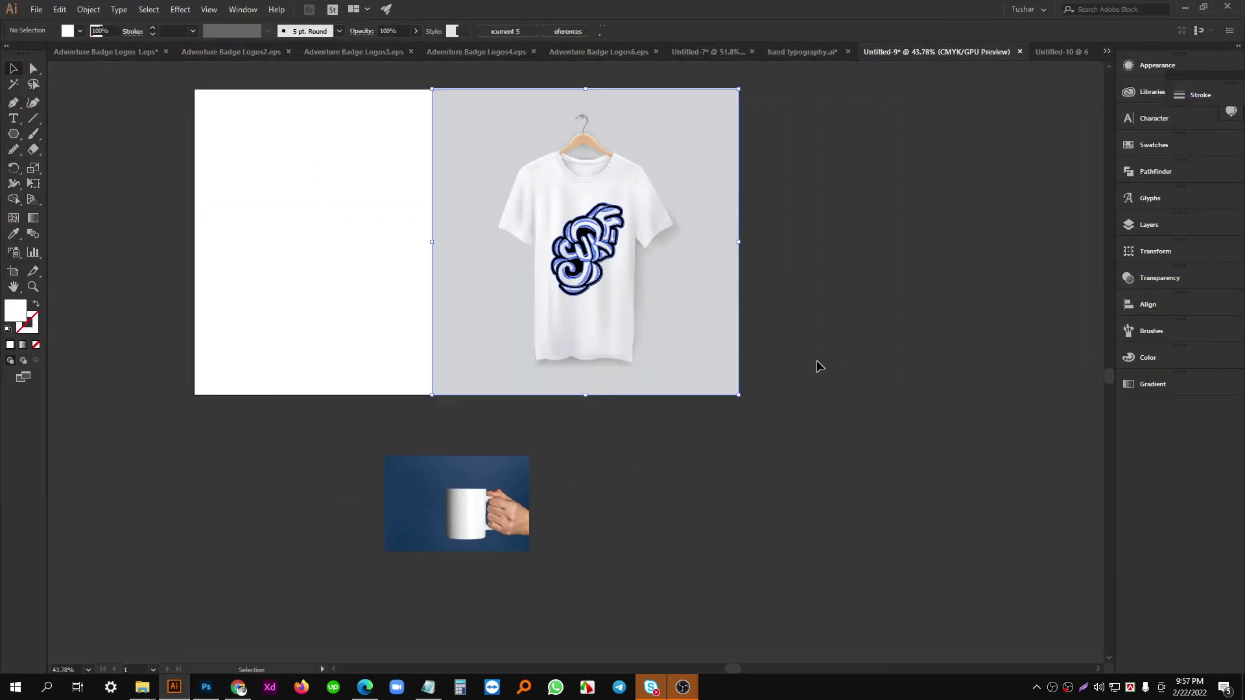
pyautogui.moveTo(615, 251); pyautogui.dragTo(1043, 281)
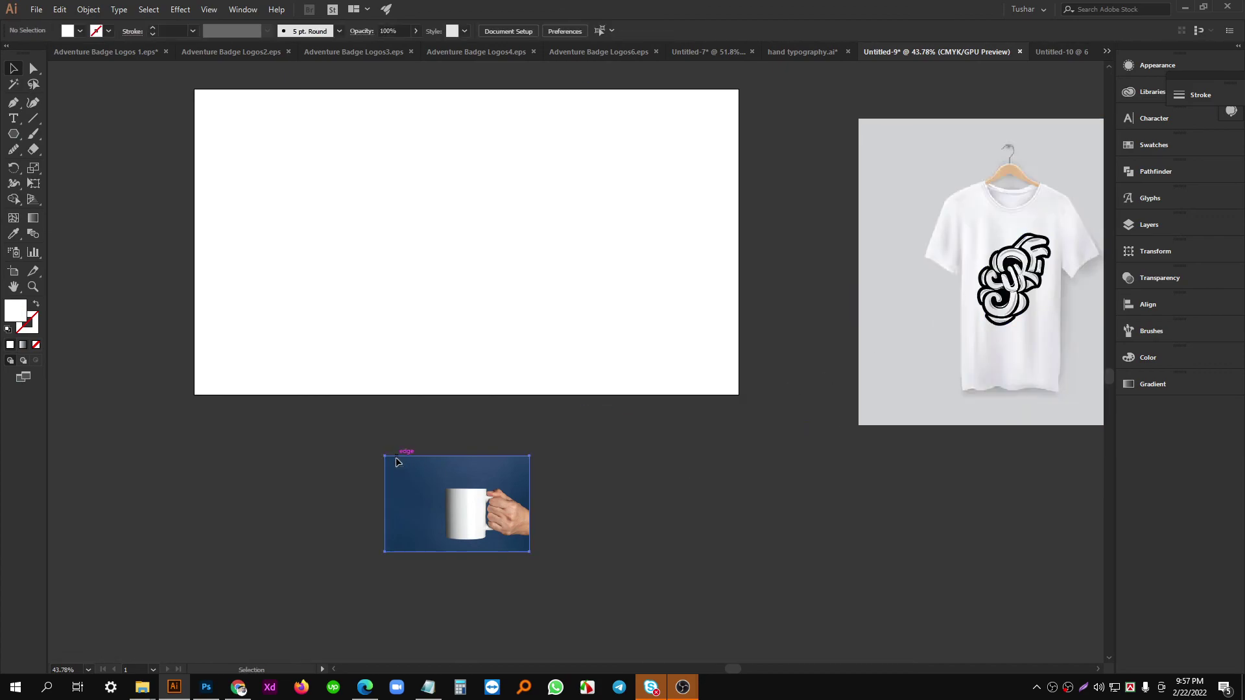
pyautogui.moveTo(398, 461); pyautogui.dragTo(604, 221)
pyautogui.moveTo(649, 245); pyautogui.dragTo(677, 138)
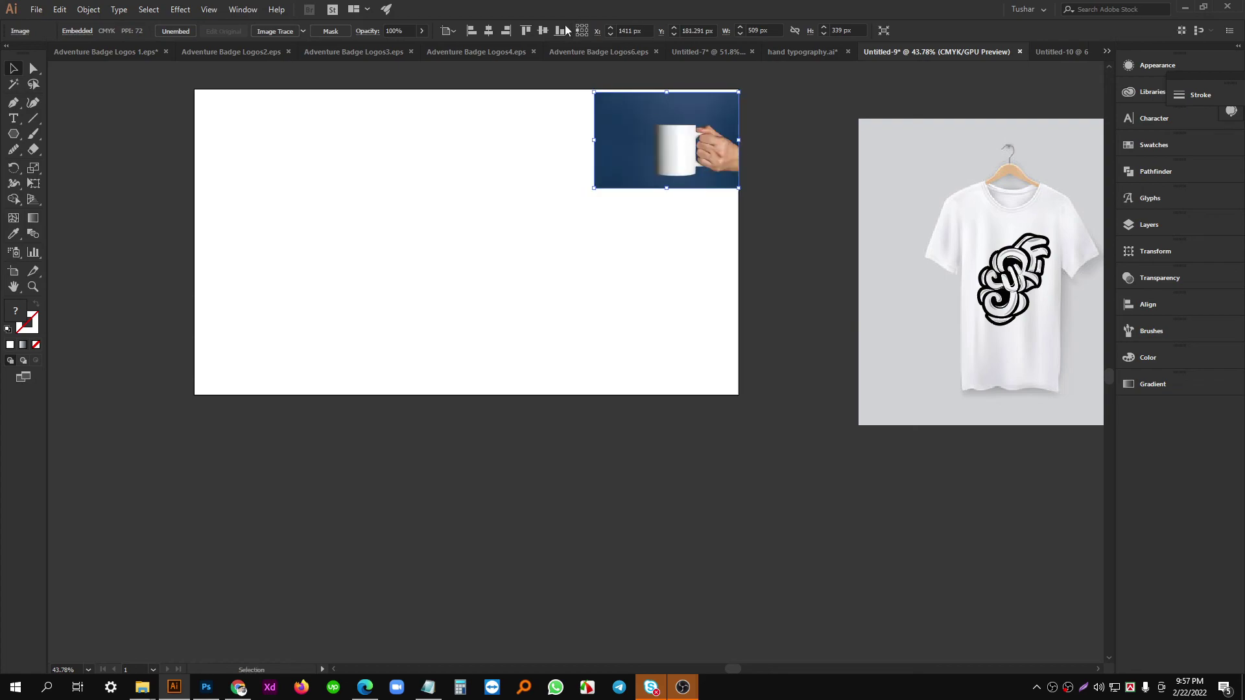
# Align the mug image to the artboard's top edge and scale it proportionally to about 1622 × 1080 px, matching the artboard's height.
pyautogui.click(452, 30)
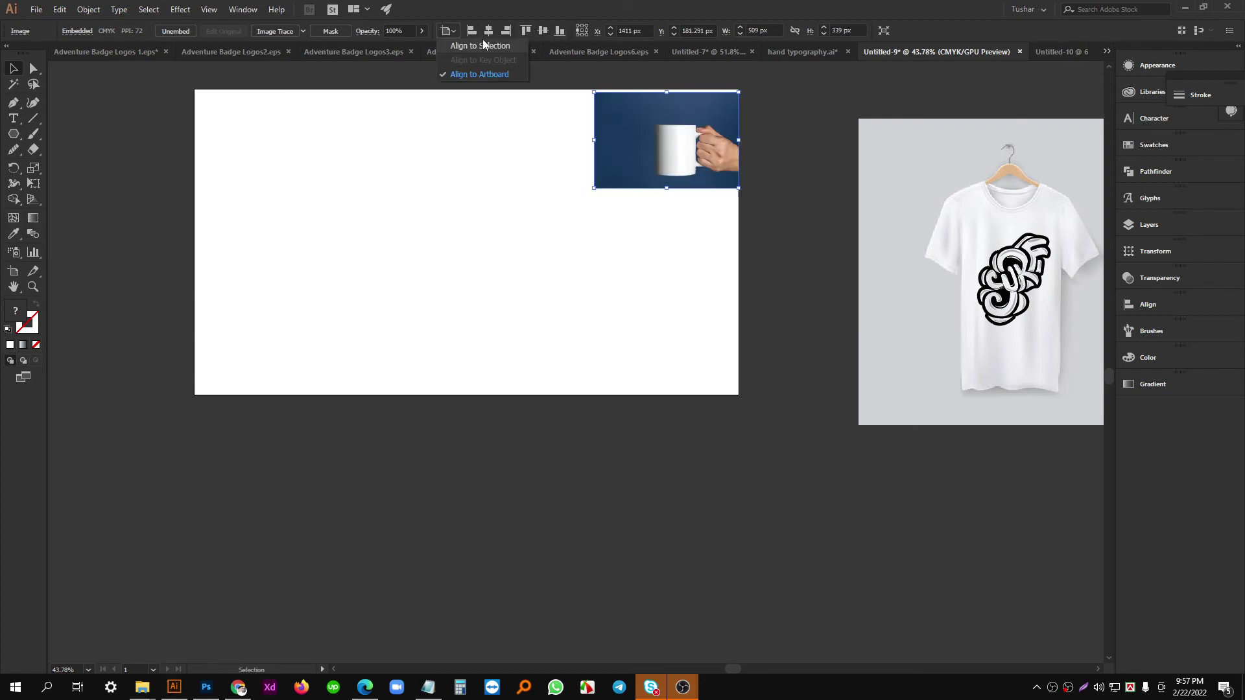
pyautogui.click(525, 31)
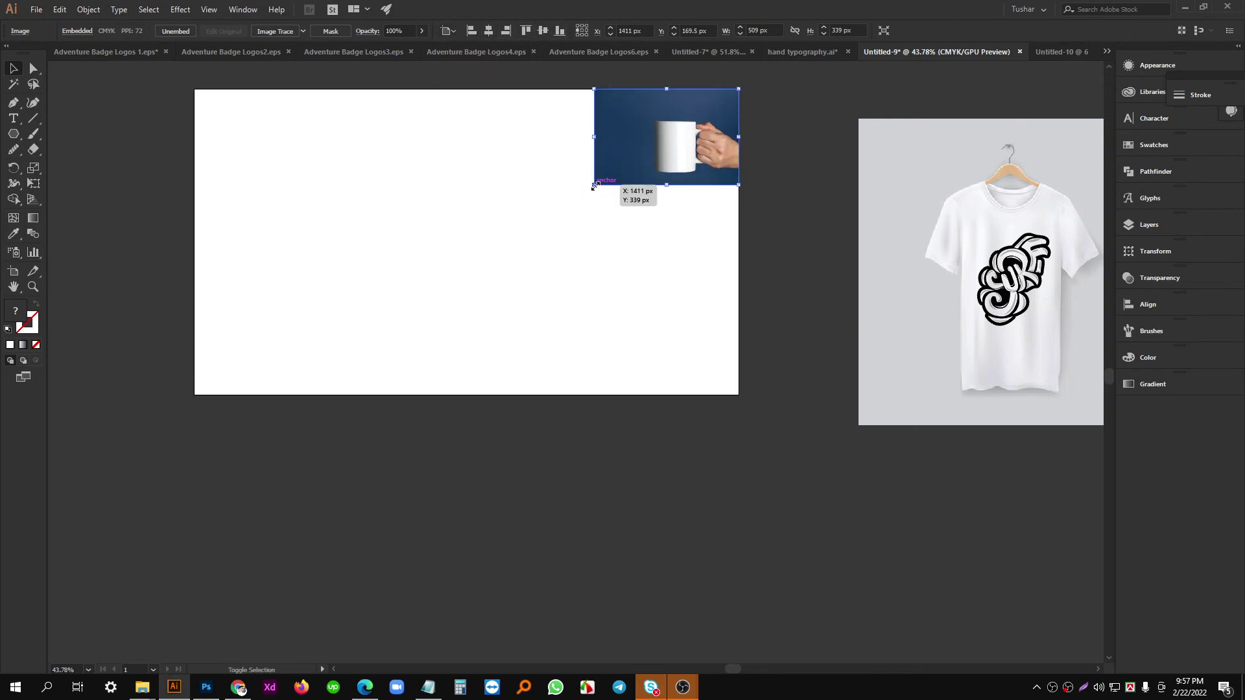
pyautogui.moveTo(594, 185); pyautogui.dragTo(134, 430)
pyautogui.click(602, 469)
pyautogui.moveTo(714, 420); pyautogui.dragTo(736, 465)
pyautogui.click(555, 361)
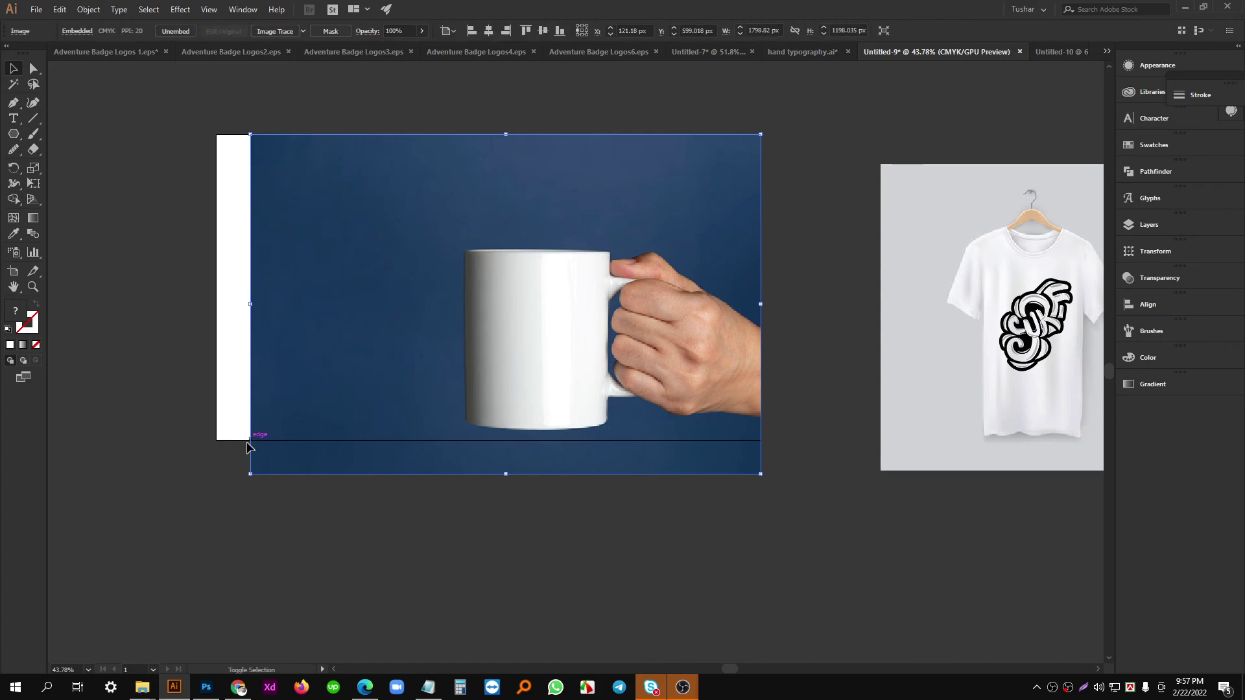
pyautogui.moveTo(248, 476); pyautogui.dragTo(274, 441)
# Place a copy of the T-shirt's lettering logo on the front of the white mug.
pyautogui.hscroll(4, 836, 380)
pyautogui.click(862, 334)
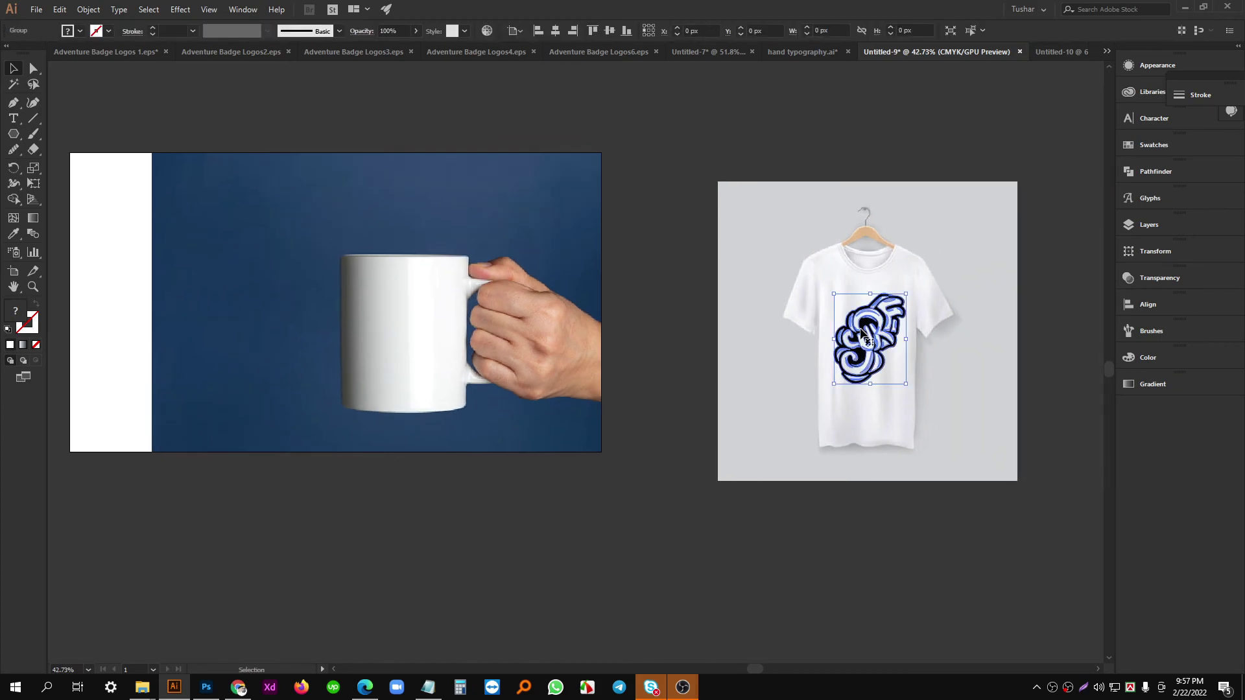
pyautogui.moveTo(880, 332); pyautogui.dragTo(420, 324)
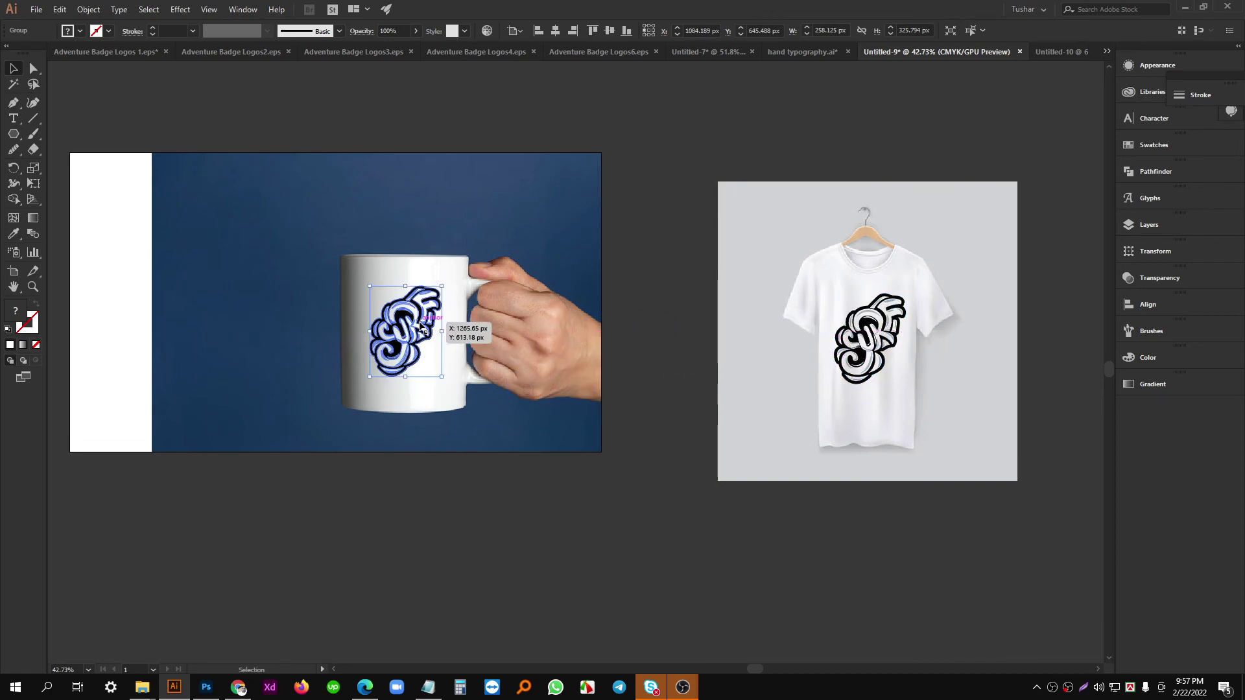
pyautogui.click(515, 481)
pyautogui.scroll(4, 490, 355)
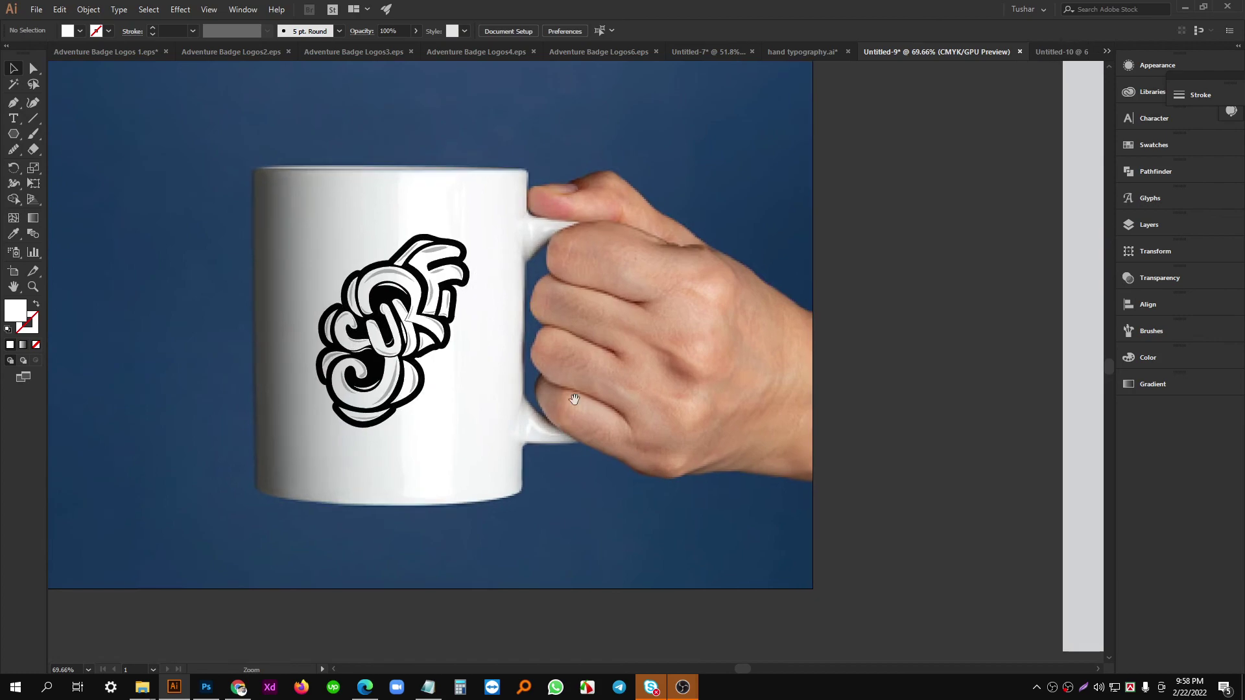
# Enlarge the logo on the mug proportionally from its centre so it fills most of the mug's front.
pyautogui.click(491, 355)
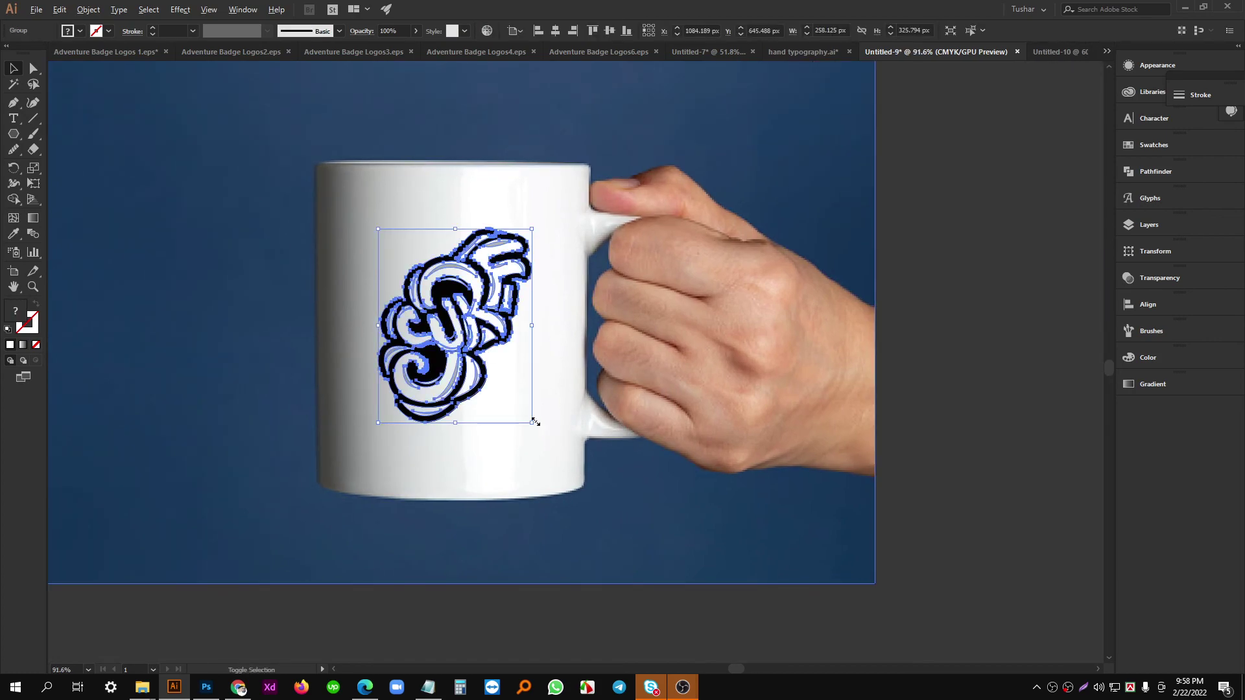
pyautogui.moveTo(531, 422); pyautogui.dragTo(595, 446)
pyautogui.click(947, 286)
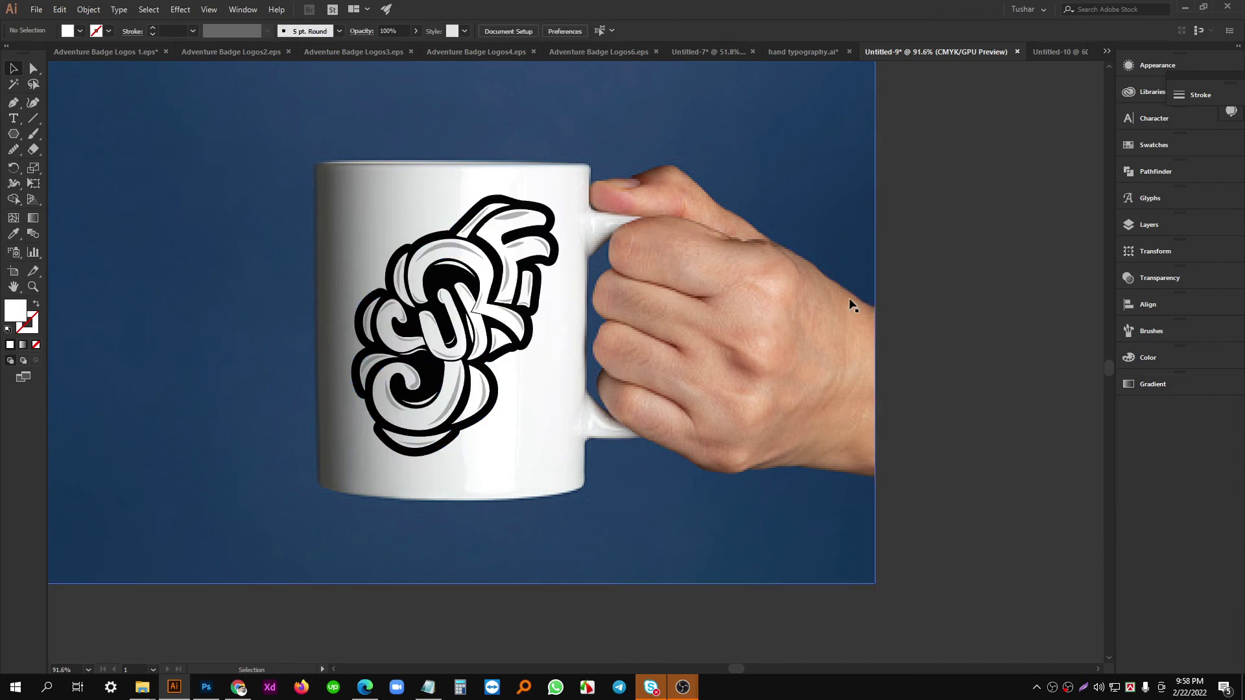
pyautogui.scroll(-4, 856, 320)
# Draw a white rectangle about 802 × 1080 px over the left part of the artboard, flush with the artboard's left edge.
pyautogui.moveTo(650, 299); pyautogui.dragTo(504, 307)
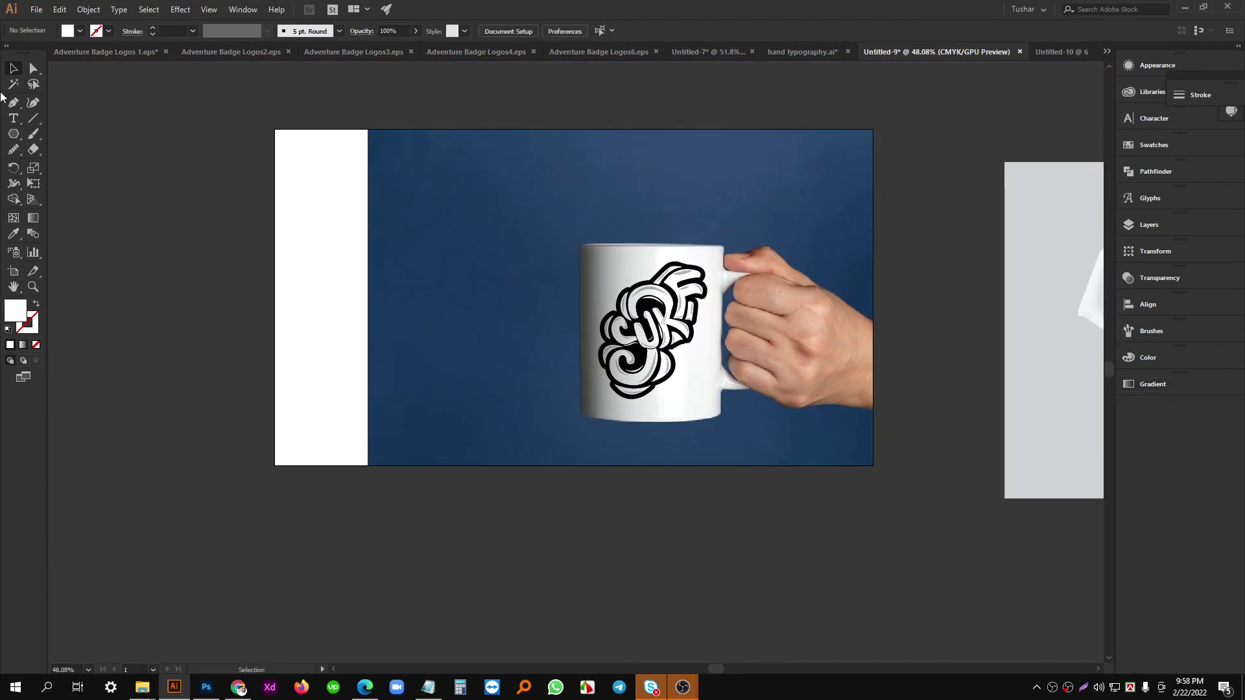
pyautogui.moveTo(17, 136); pyautogui.dragTo(97, 132)
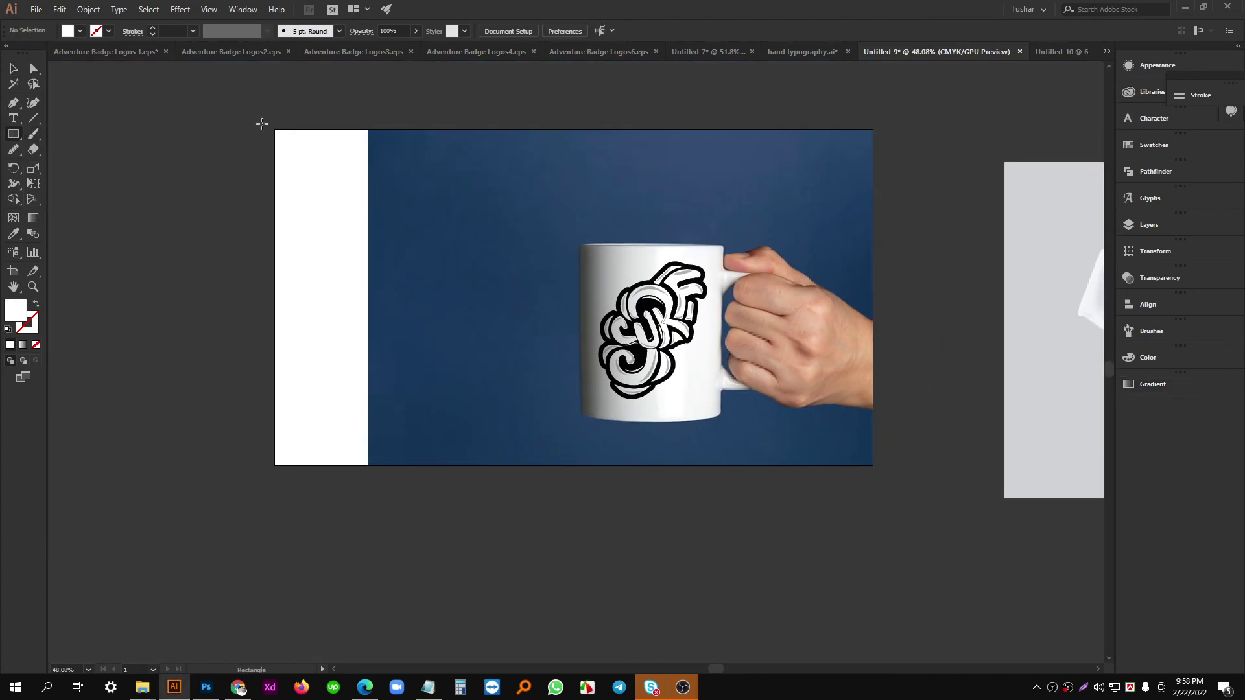
pyautogui.moveTo(267, 128); pyautogui.dragTo(525, 466)
pyautogui.click(13, 68)
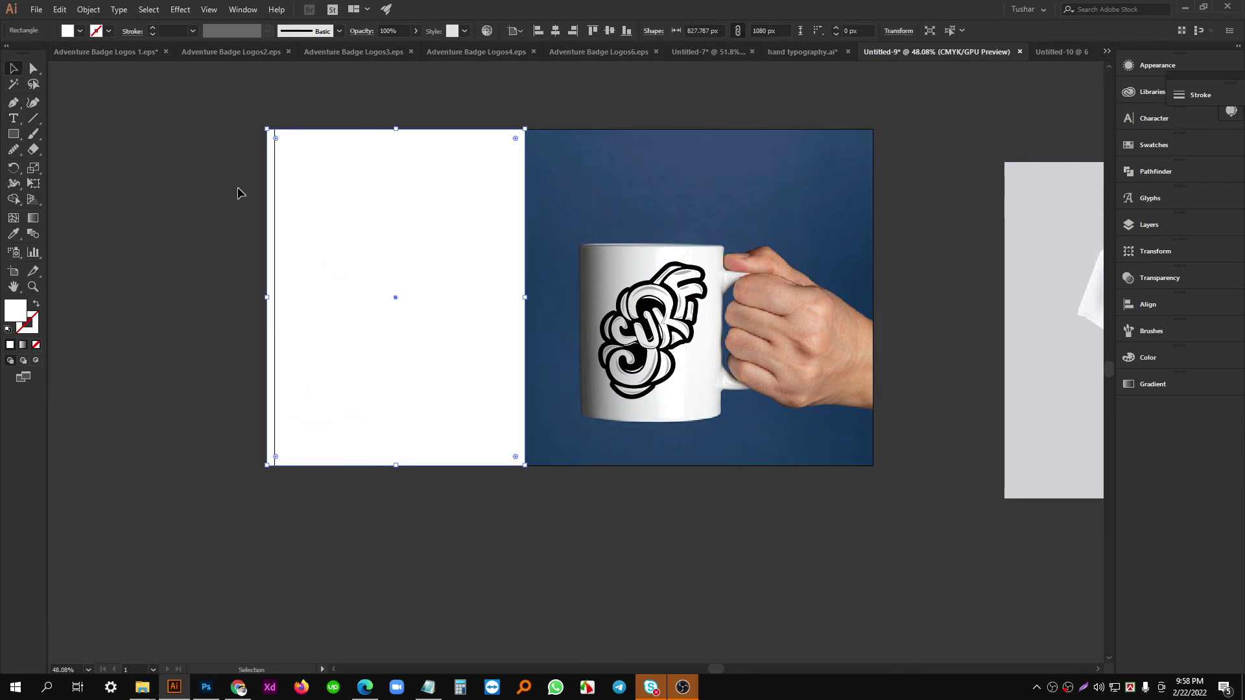
pyautogui.scroll(1, 315, 306)
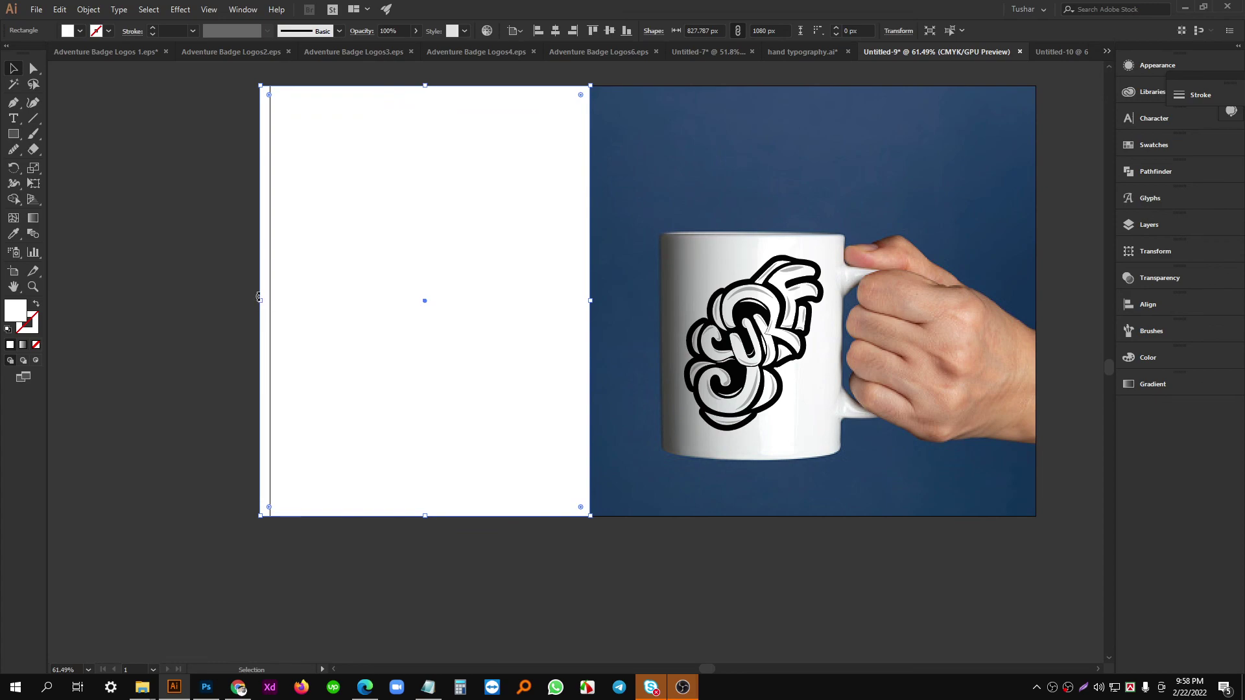
pyautogui.moveTo(259, 305); pyautogui.dragTo(270, 303)
pyautogui.click(228, 291)
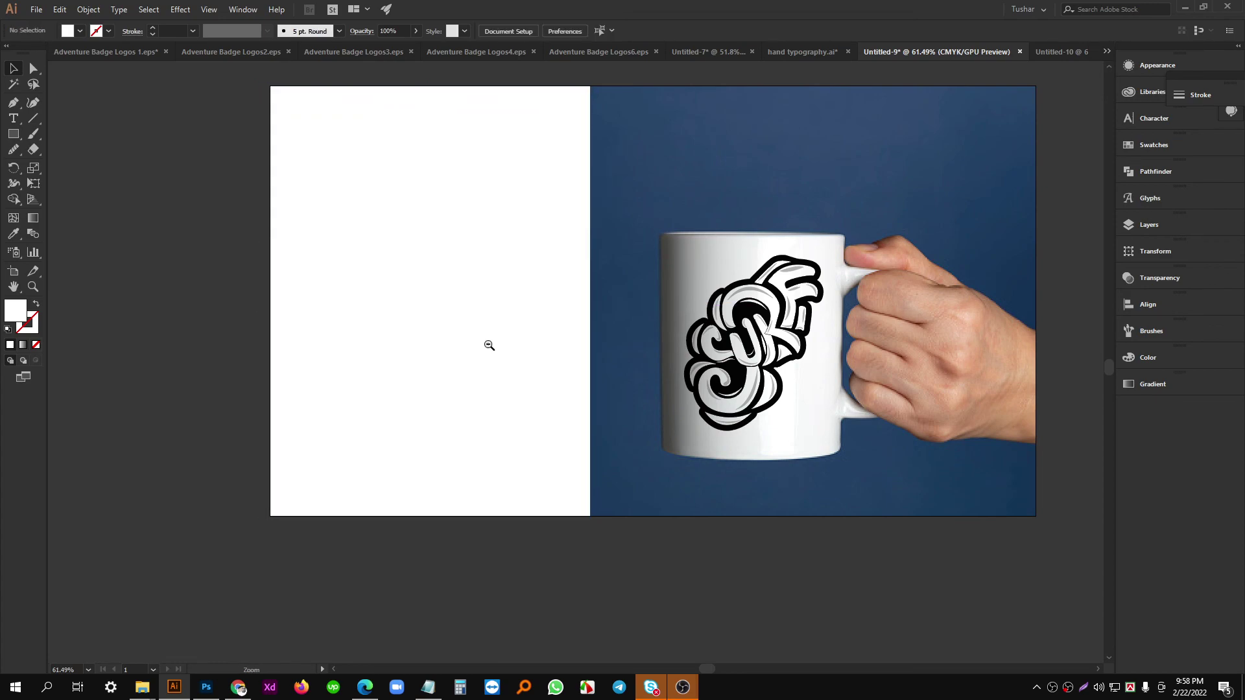
# Select the mug image together with its logo and move both about 90 px to the right.
pyautogui.scroll(-1, 487, 345)
pyautogui.moveTo(388, 323); pyautogui.dragTo(454, 330)
pyautogui.moveTo(638, 360); pyautogui.dragTo(589, 326)
pyautogui.click(724, 495)
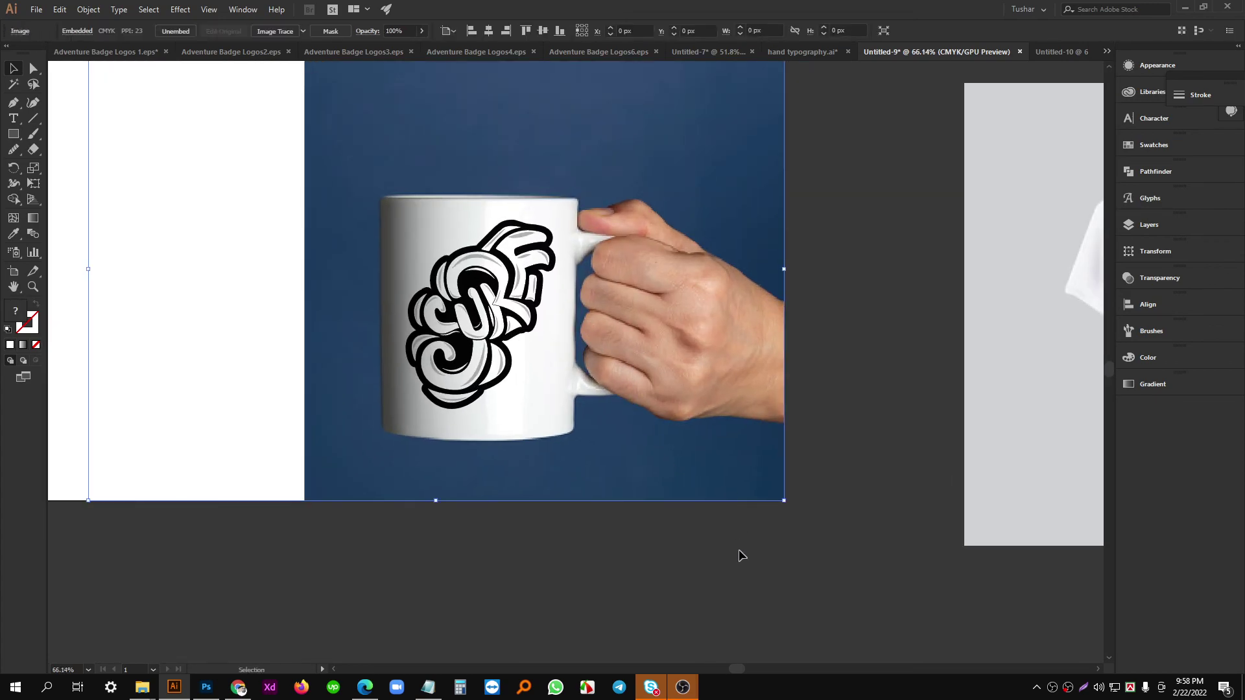
pyautogui.moveTo(754, 558); pyautogui.dragTo(395, 193)
pyautogui.scroll(-1, 612, 243)
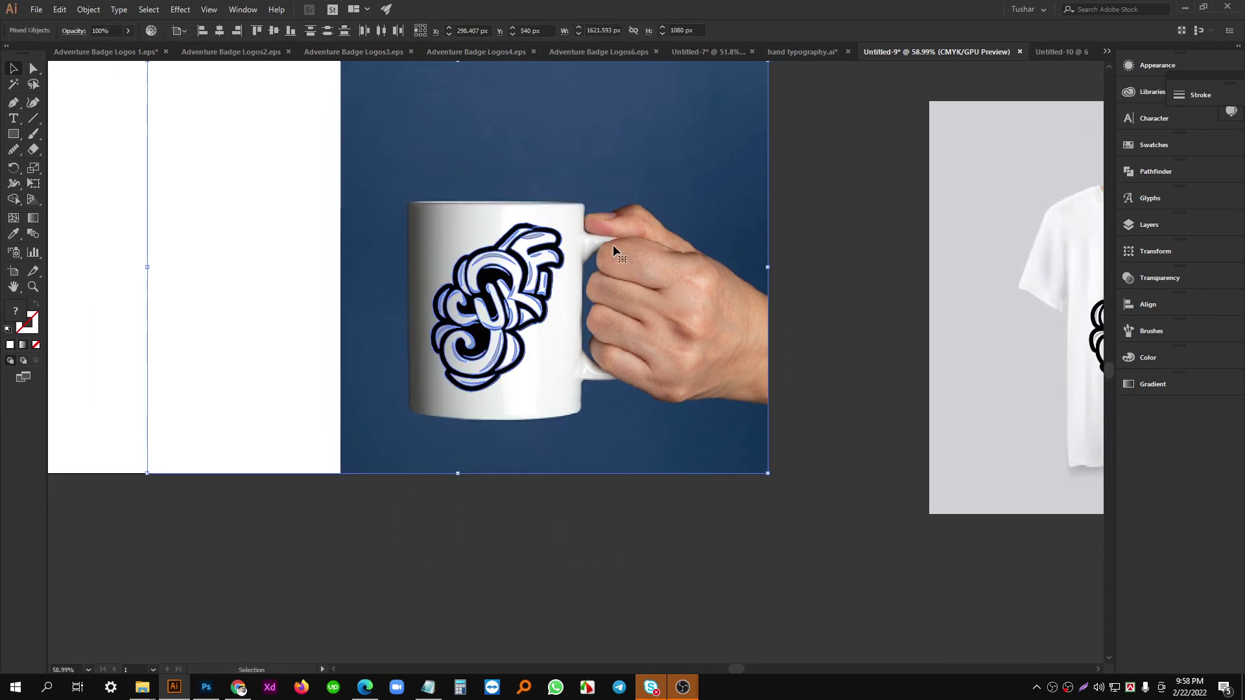
pyautogui.press('Right')
pyautogui.press('Right')
pyautogui.press('Right')
pyautogui.press('Right')
pyautogui.press('Right')
pyautogui.press('Right')
pyautogui.press('Right')
pyautogui.press('Right')
pyautogui.press('Right')
pyautogui.press('Right')
pyautogui.press('Right')
pyautogui.press('Right')
pyautogui.press('Right')
pyautogui.press('Right')
pyautogui.press('Right')
pyautogui.press('Right')
pyautogui.press('Right')
pyautogui.press('Right')
pyautogui.press('Right')
pyautogui.press('Right')
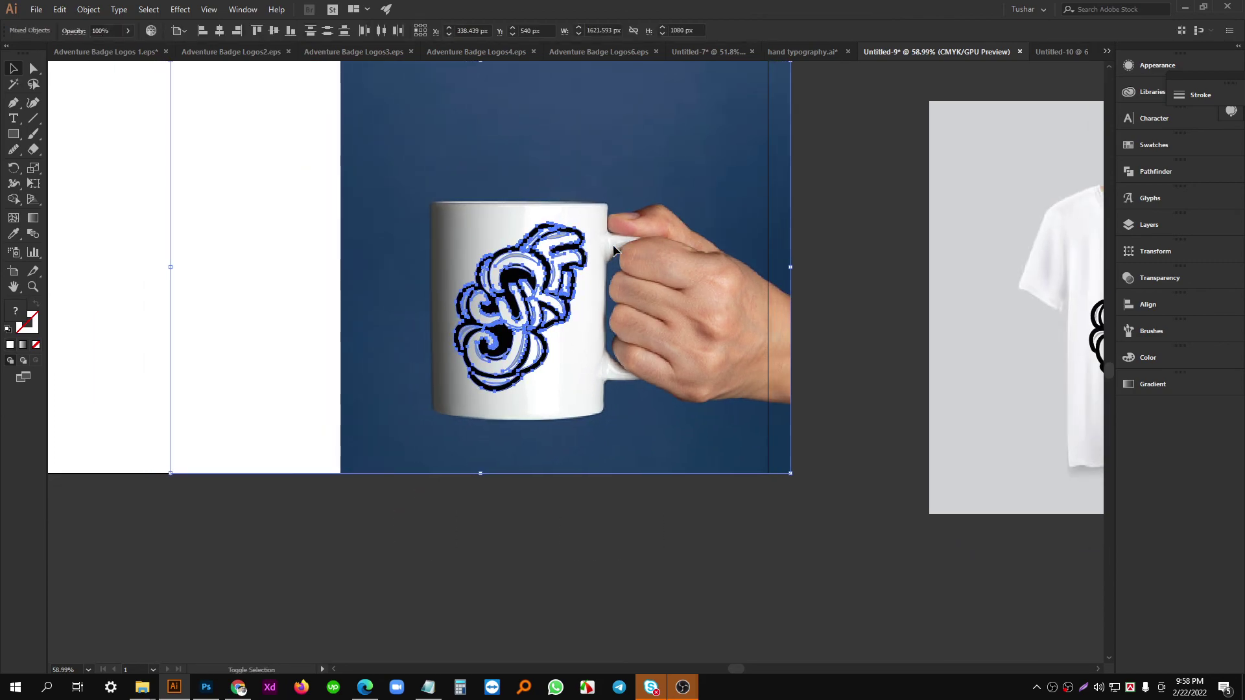
pyautogui.hotkey('shift', 'Right')
pyautogui.hotkey('shift', 'Up')
pyautogui.hotkey('shift', 'Up')
pyautogui.hotkey('shift', 'Up')
pyautogui.hotkey('shift', 'Up')
pyautogui.hotkey('shift', 'Up')
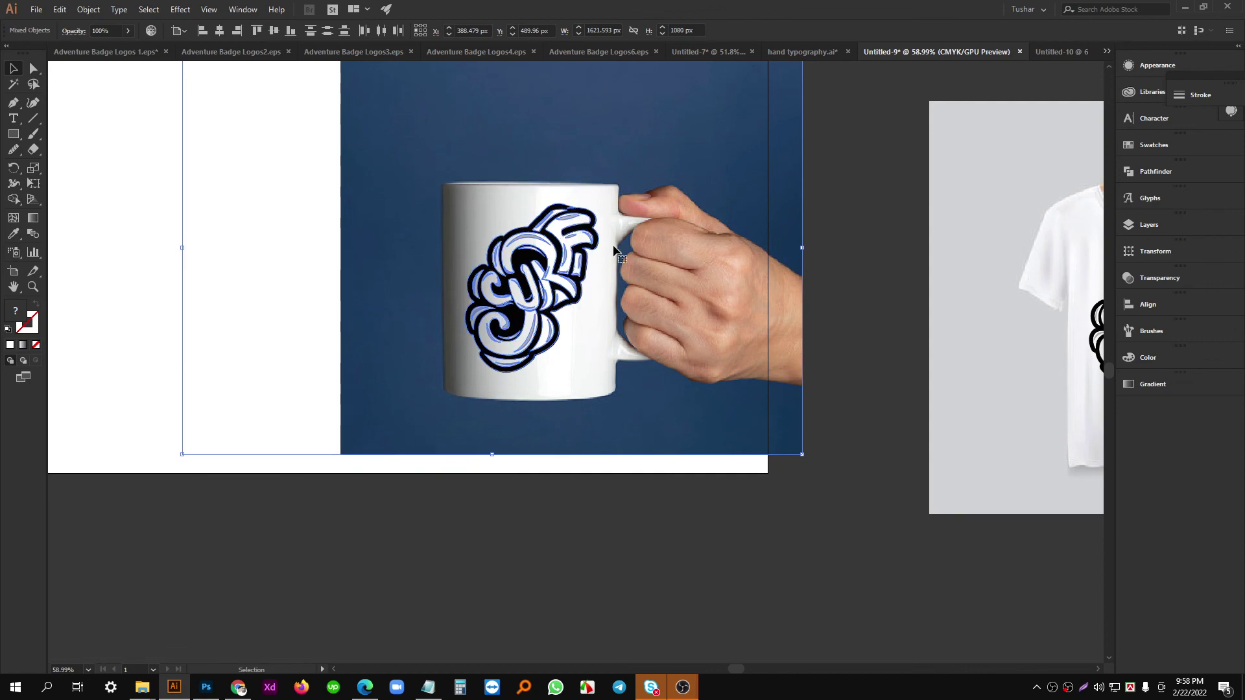
pyautogui.hotkey('ctrl', 'z')
pyautogui.hotkey('ctrl', 'z')
pyautogui.hotkey('ctrl', 'z')
pyautogui.hotkey('ctrl', 'z')
pyautogui.hotkey('ctrl', 'z')
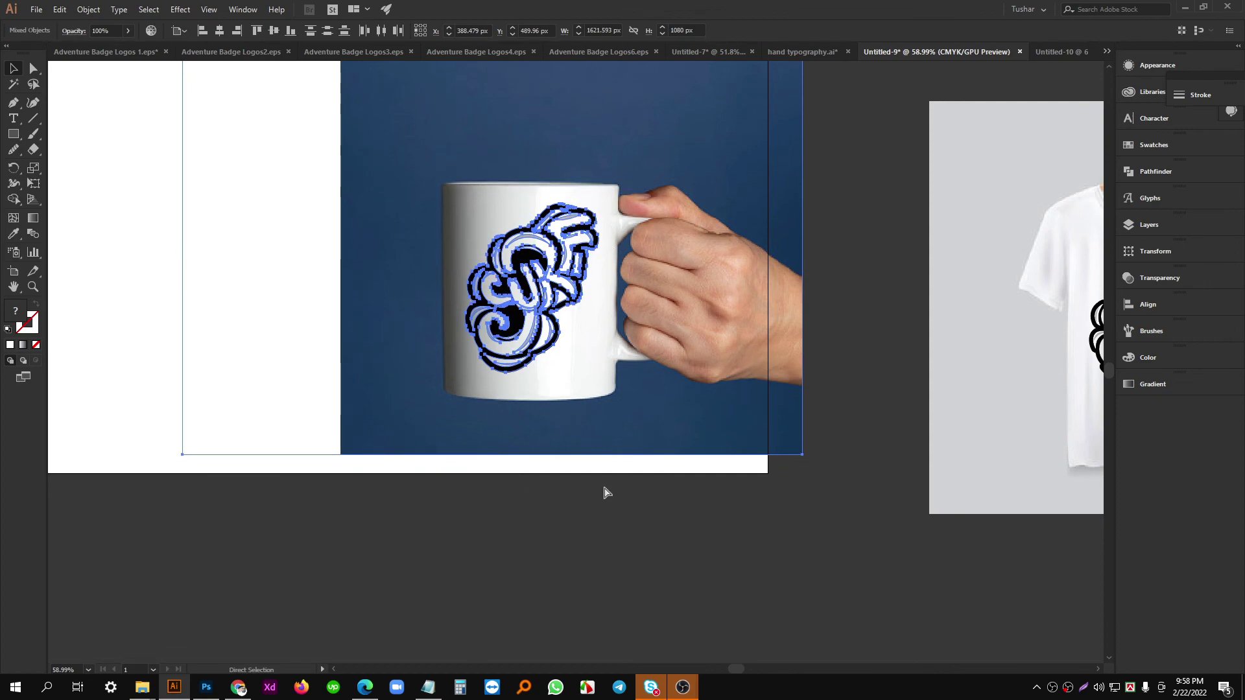
# Duplicate the white rectangle over the mug, flush with the artboard's right edge, and widen the copy leftward to about 1190 px.
pyautogui.click(604, 493)
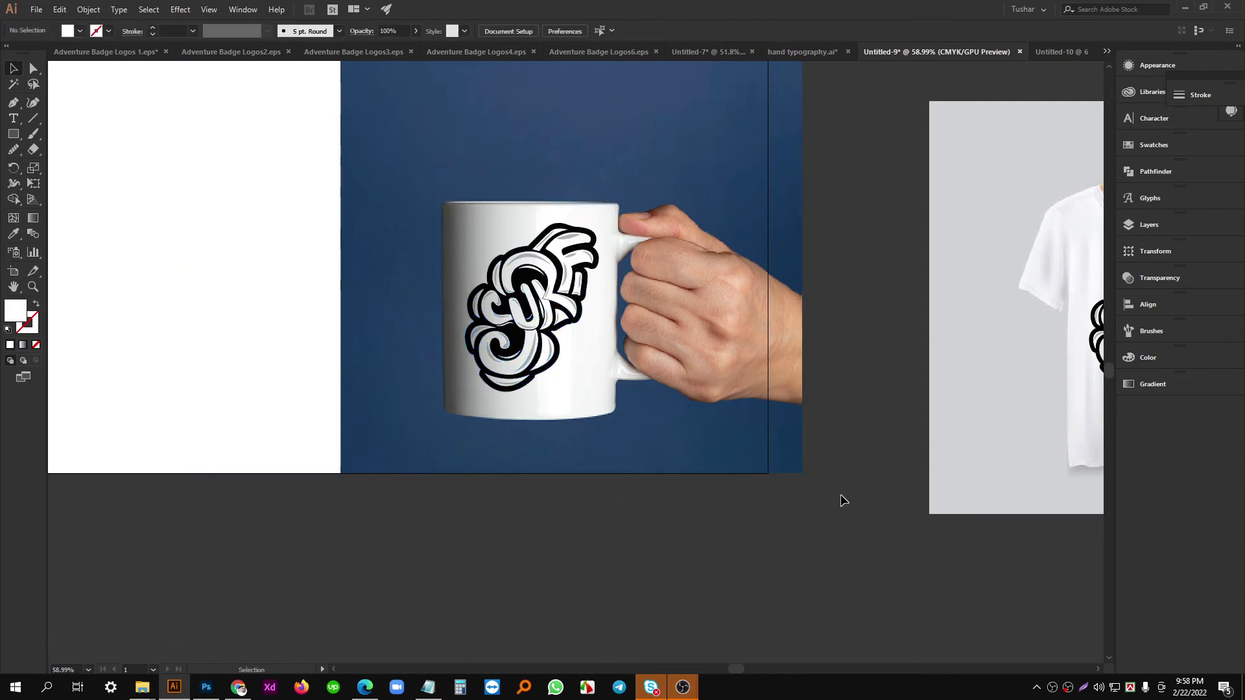
pyautogui.scroll(-2, 815, 502)
pyautogui.moveTo(221, 274); pyautogui.dragTo(613, 273)
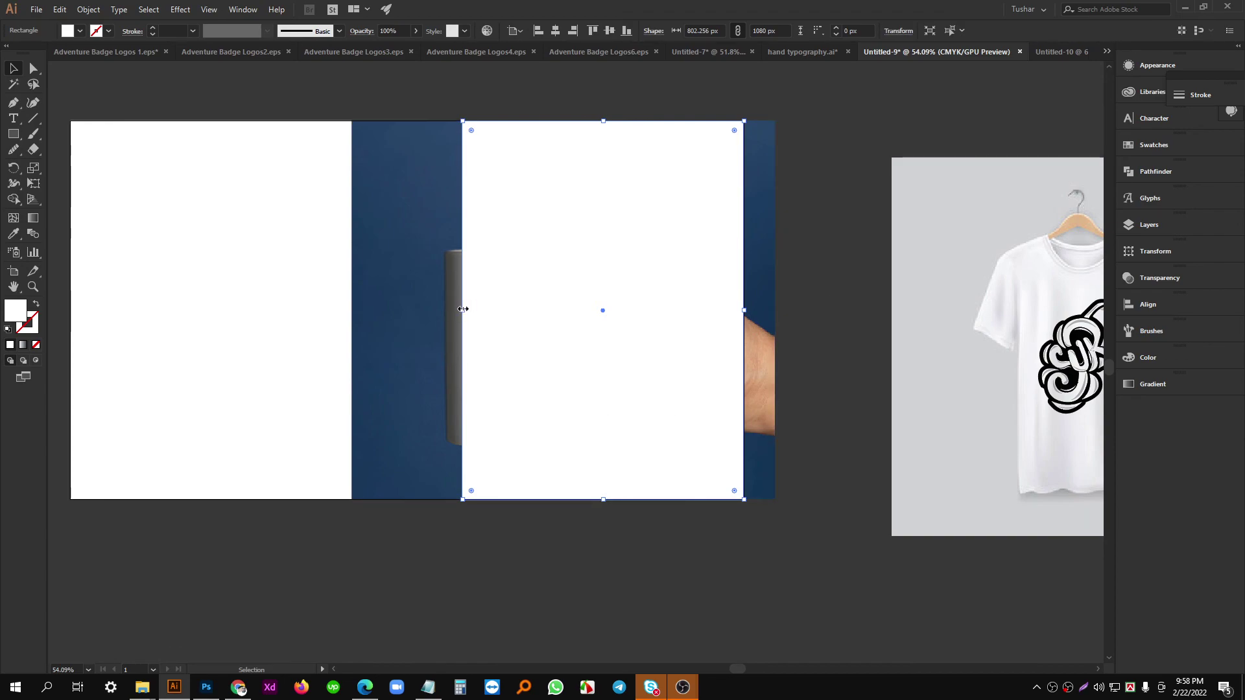
pyautogui.moveTo(462, 309); pyautogui.dragTo(326, 318)
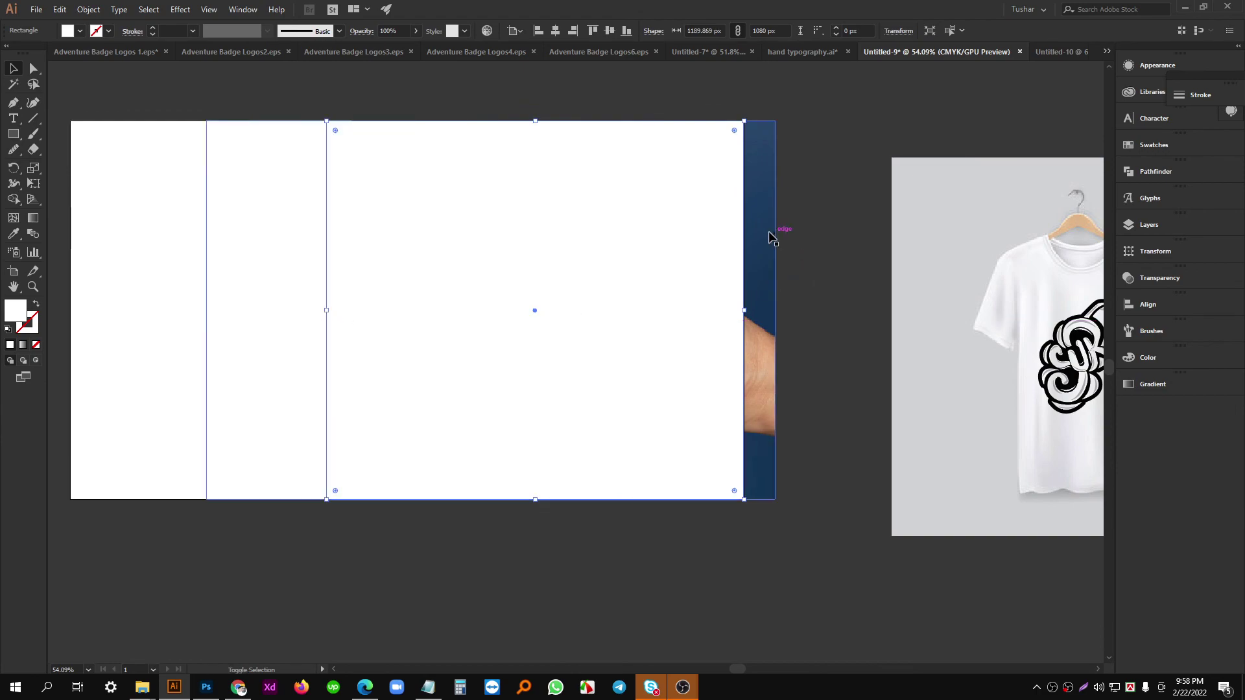
# Make a clipping mask from the widened rectangle and the mug image, and send the clipped image to the back behind the logo.
pyautogui.keyDown('shift'); pyautogui.click(772, 237); pyautogui.keyUp('shift')
pyautogui.rightClick(765, 440)
pyautogui.click(710, 309)
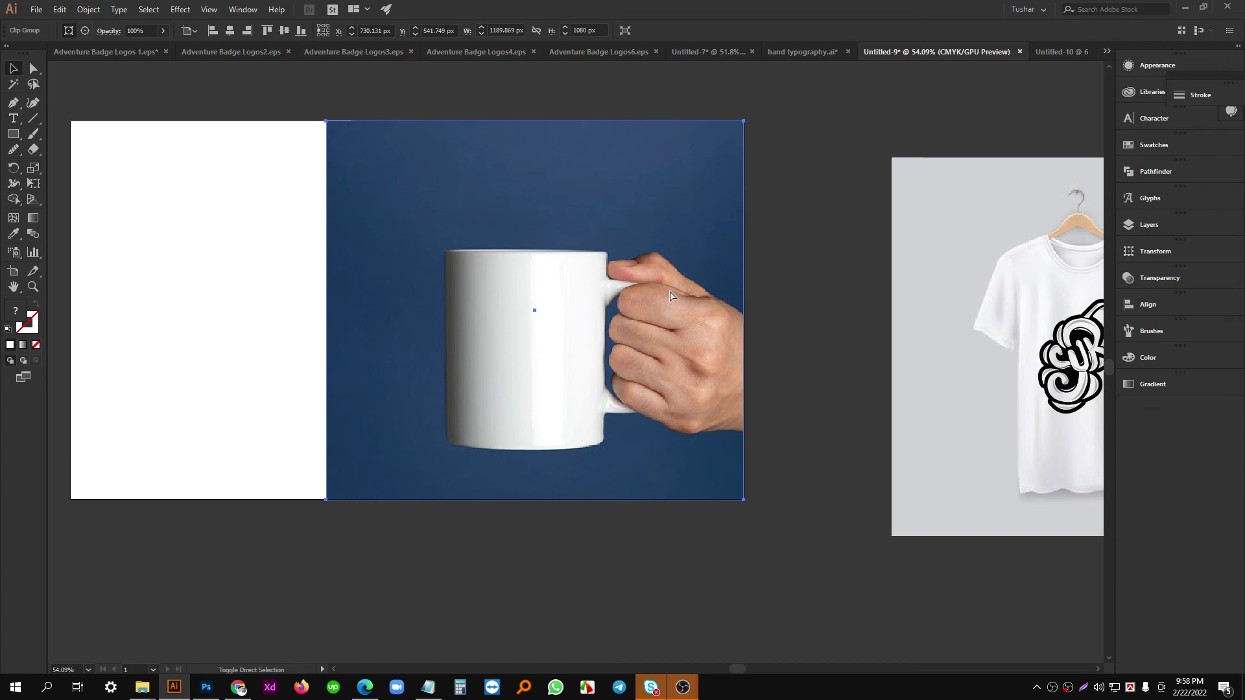
pyautogui.hotkey('ctrl', 'shift', '[')
pyautogui.click(803, 311)
pyautogui.moveTo(503, 474); pyautogui.dragTo(495, 404)
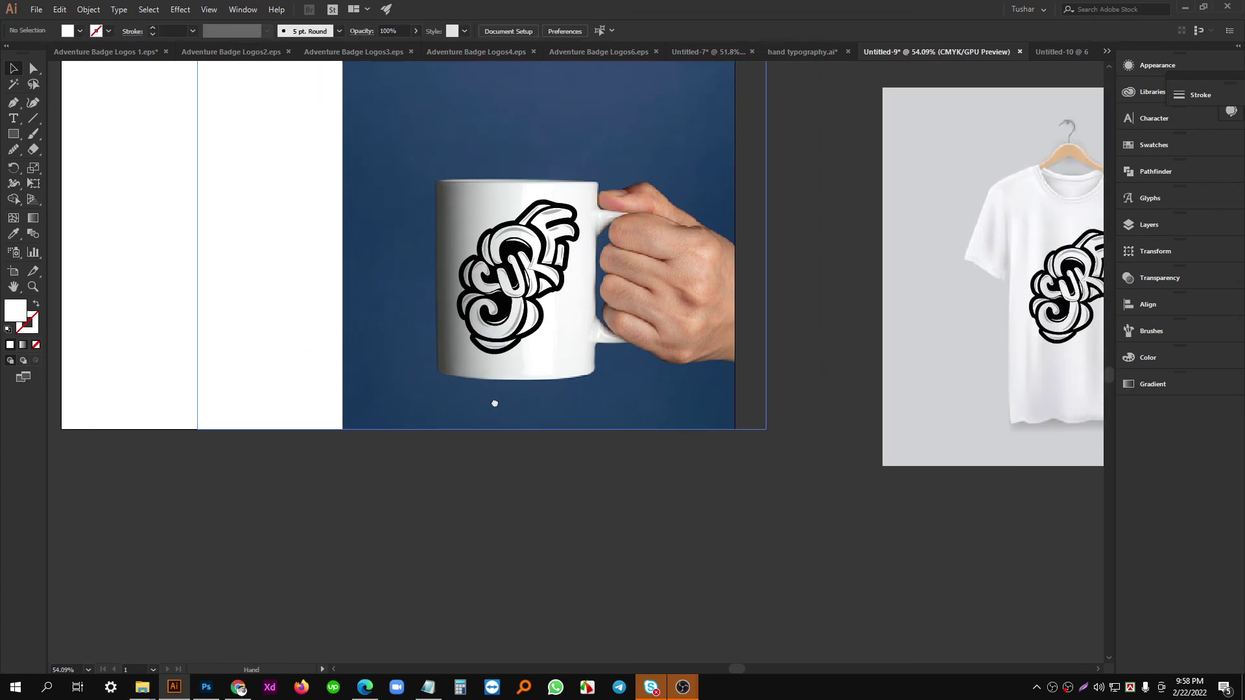
# Copy the T-shirt's logo onto the white panel beside the mug and scale it proportionally to about 603 × 761 px.
pyautogui.click(1055, 300)
pyautogui.moveTo(1054, 300); pyautogui.dragTo(182, 239)
pyautogui.moveTo(228, 300); pyautogui.dragTo(361, 306)
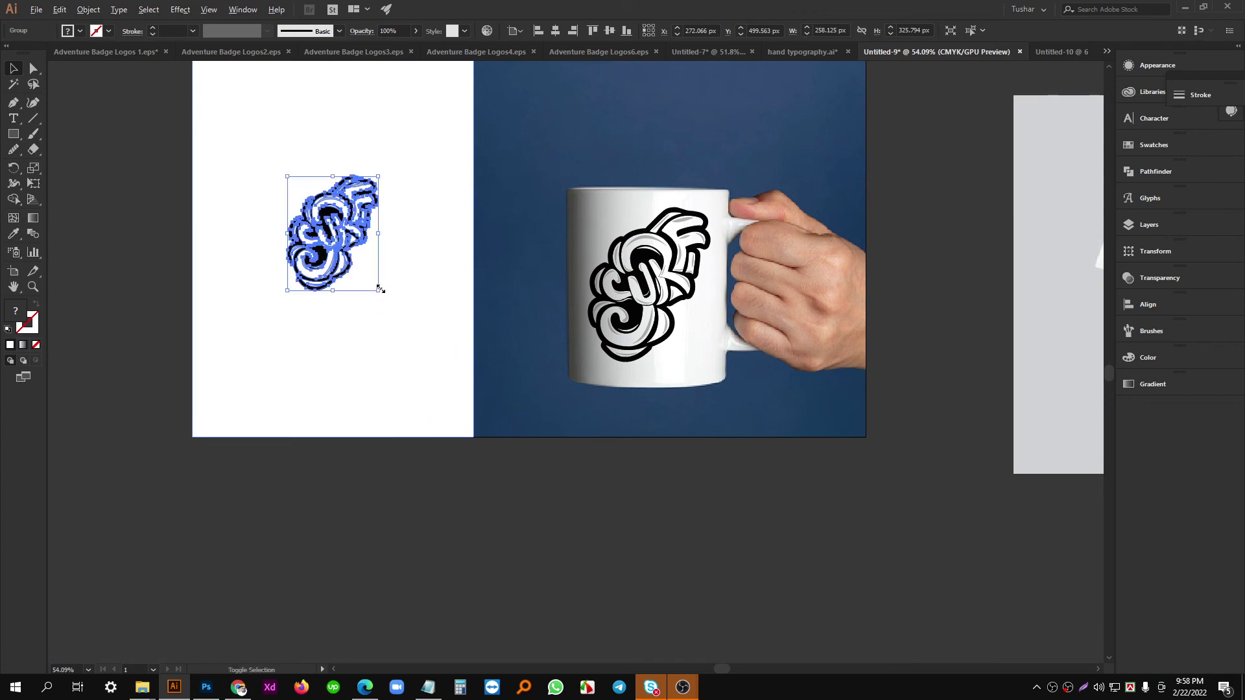
pyautogui.moveTo(380, 288); pyautogui.dragTo(438, 367)
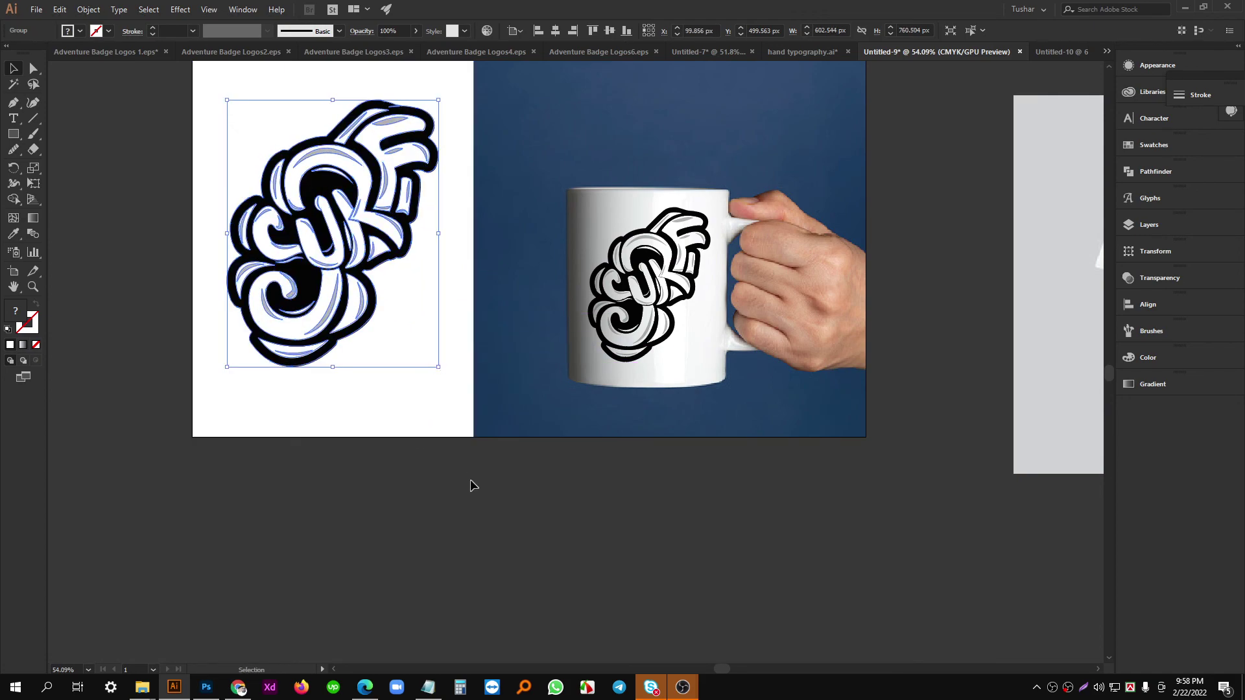
pyautogui.click(471, 485)
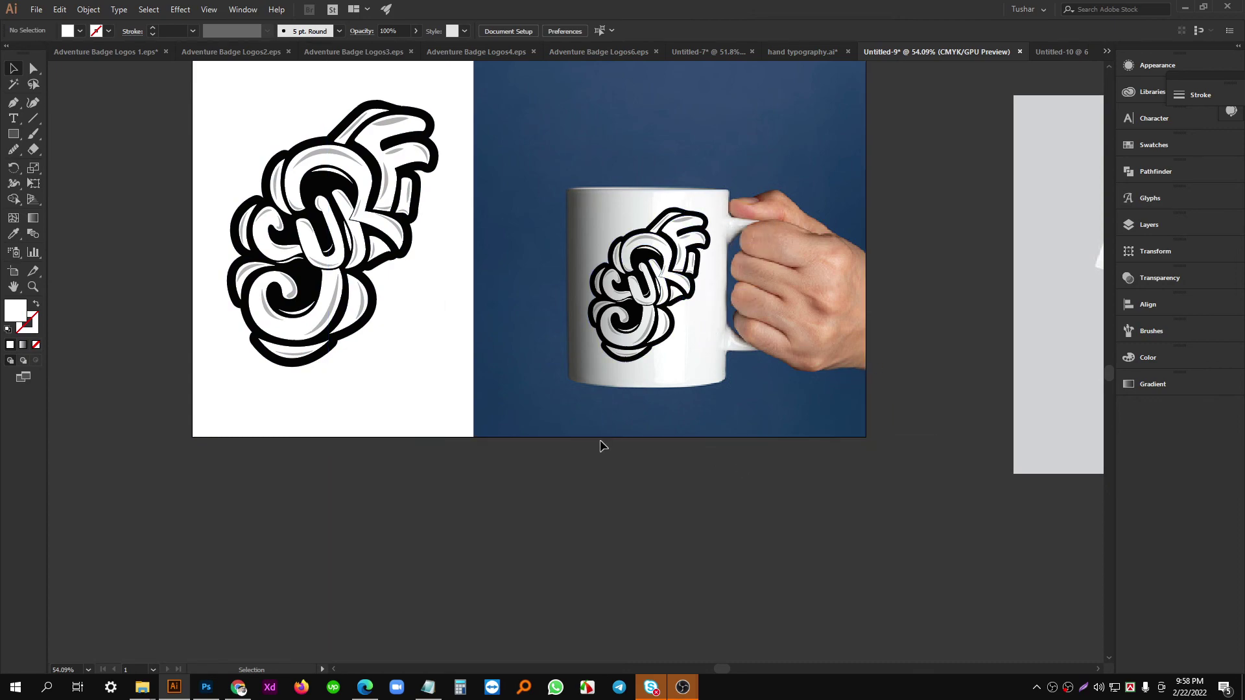
# Shift the large logo slightly right and down to centre it in the white panel.
pyautogui.scroll(2, 645, 434)
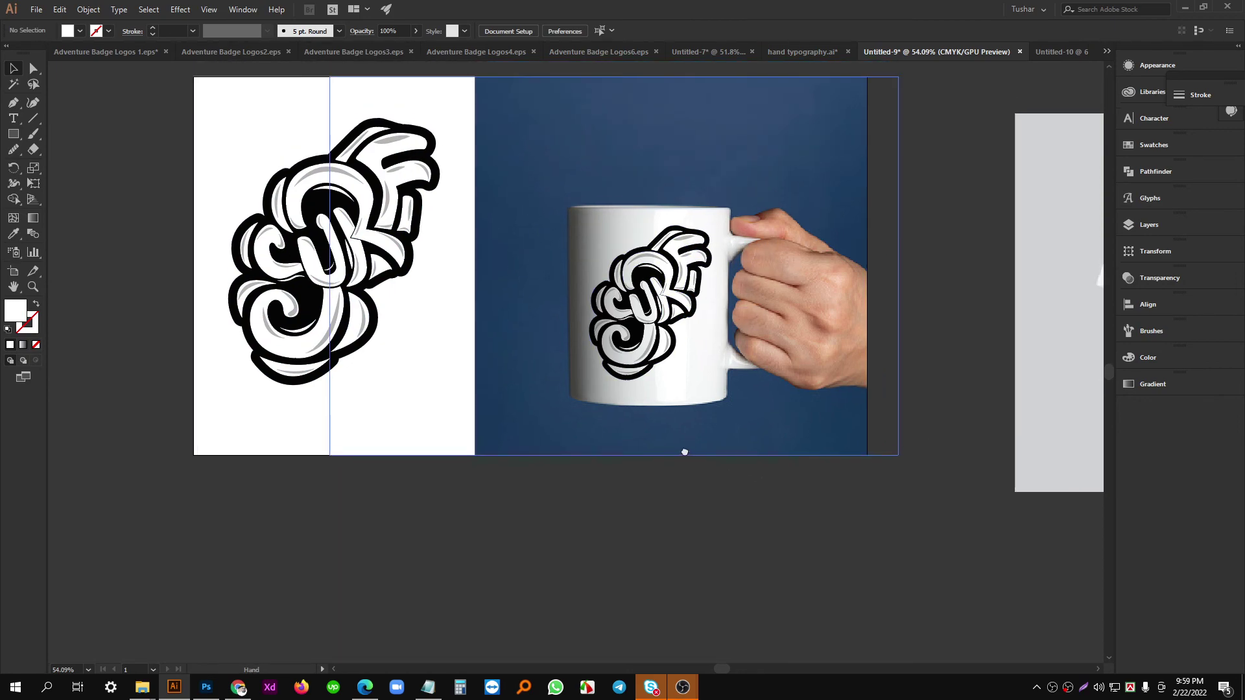
pyautogui.click(357, 285)
pyautogui.moveTo(339, 193); pyautogui.dragTo(348, 207)
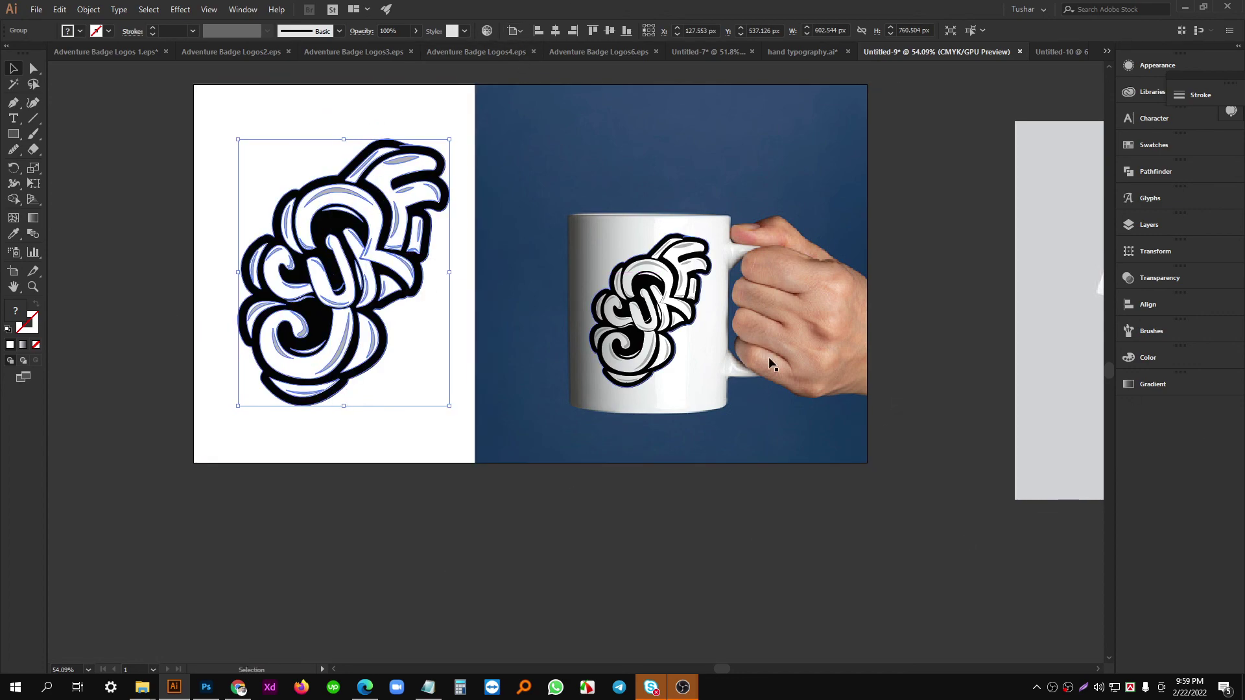
pyautogui.click(758, 551)
pyautogui.moveTo(841, 512); pyautogui.dragTo(794, 547)
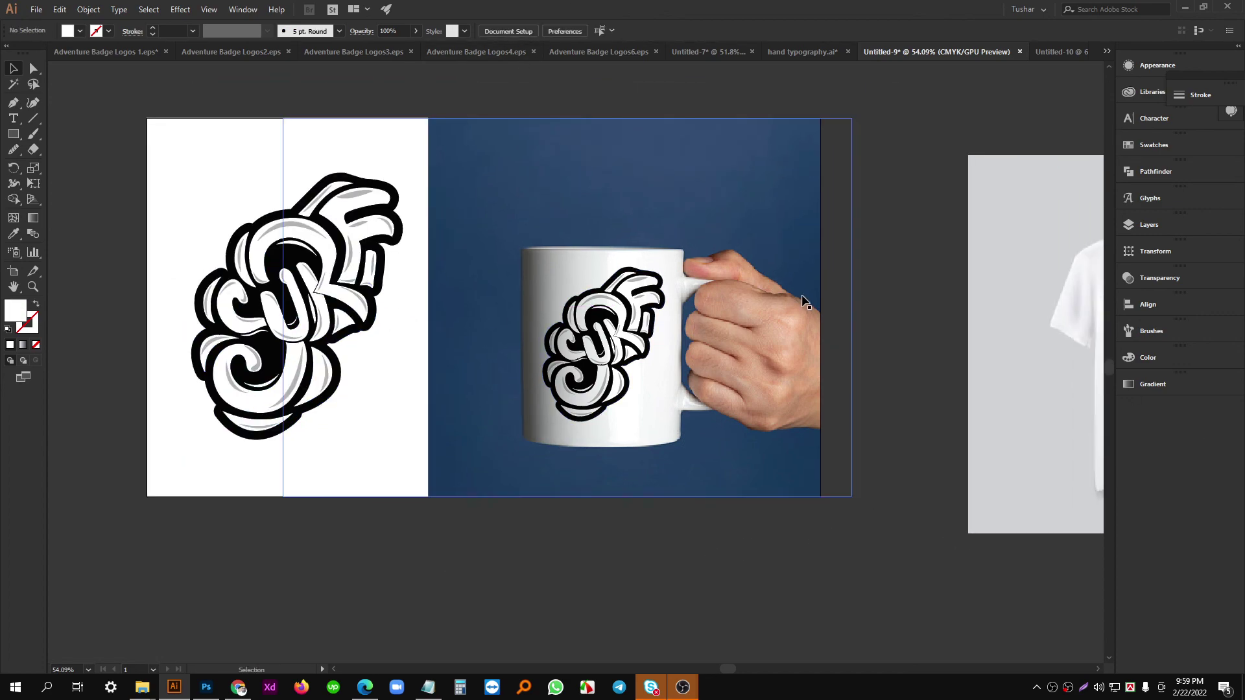
pyautogui.hscroll(3, 990, 289)
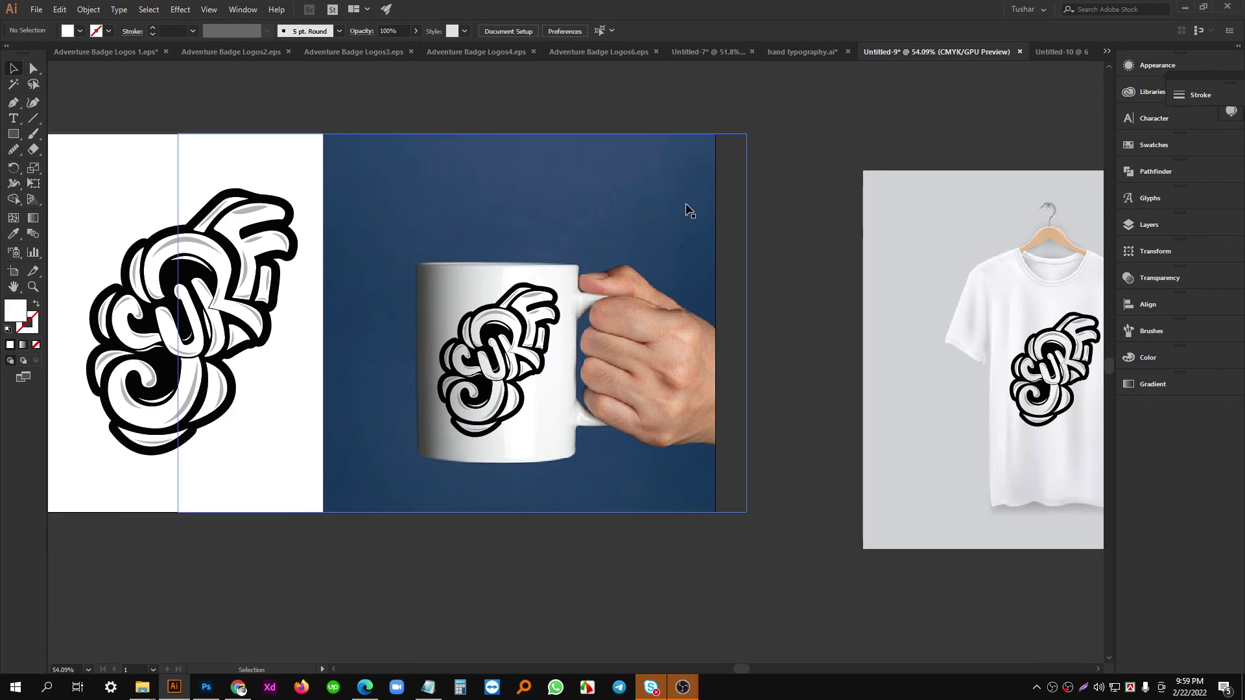
pyautogui.moveTo(679, 339); pyautogui.dragTo(766, 299)
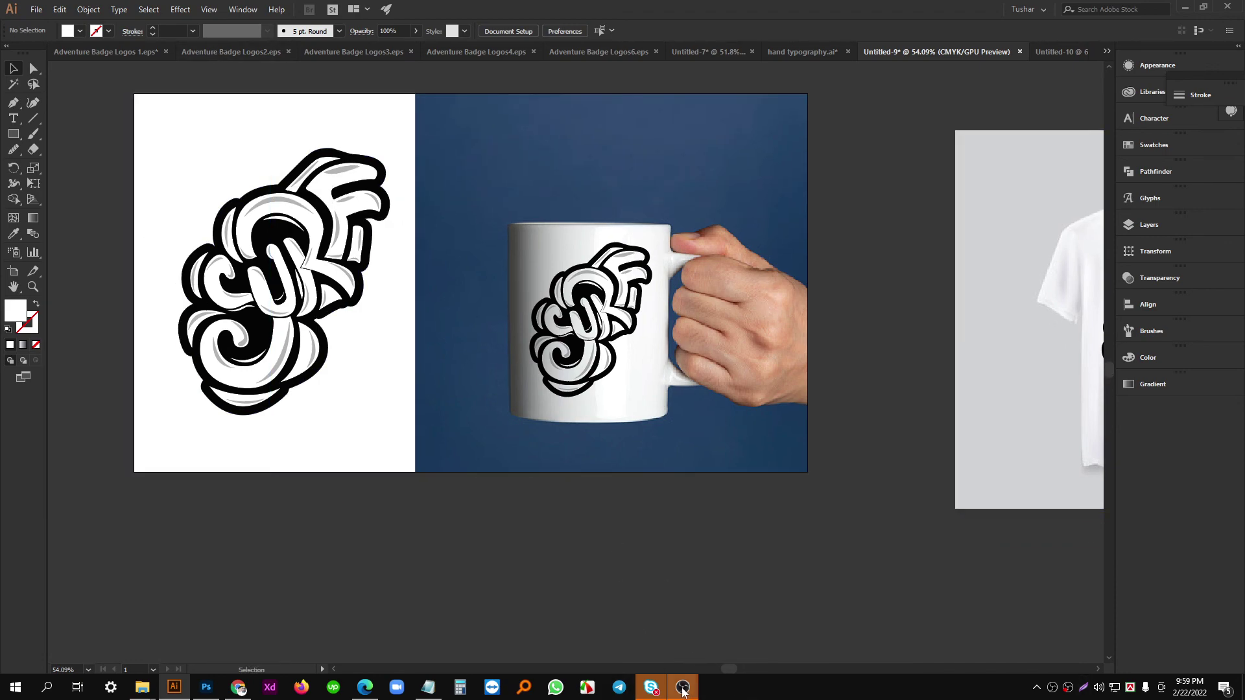
pyautogui.moveTo(683, 693)
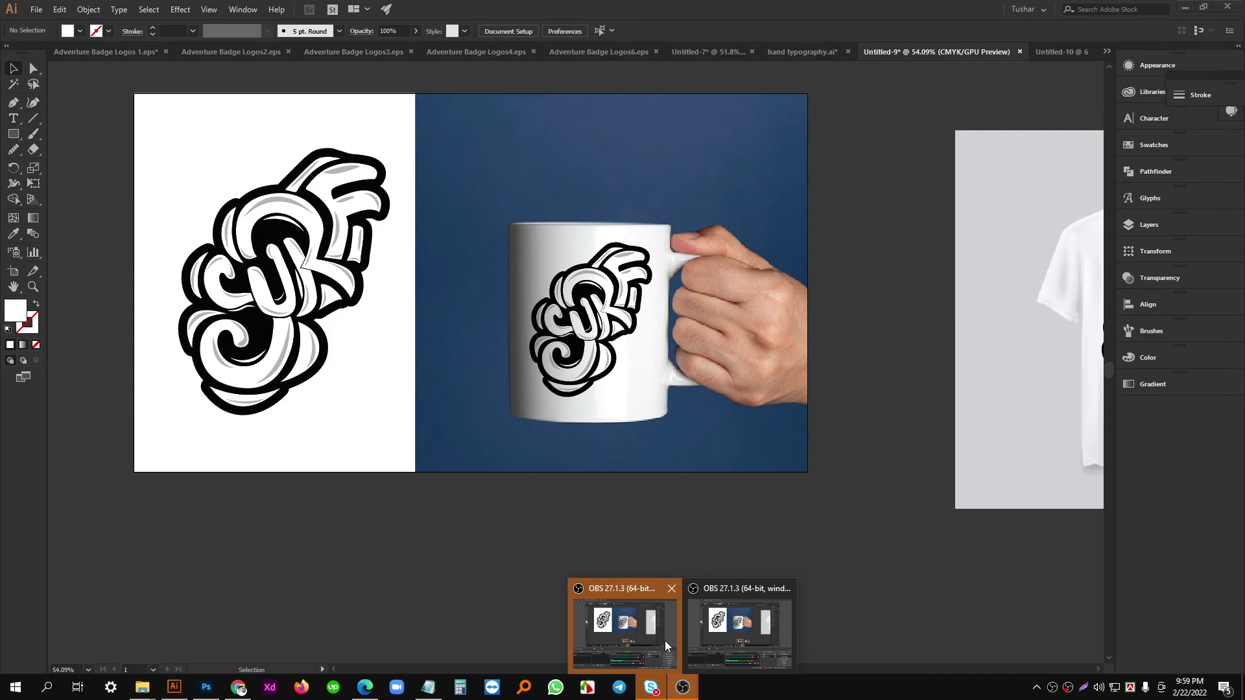